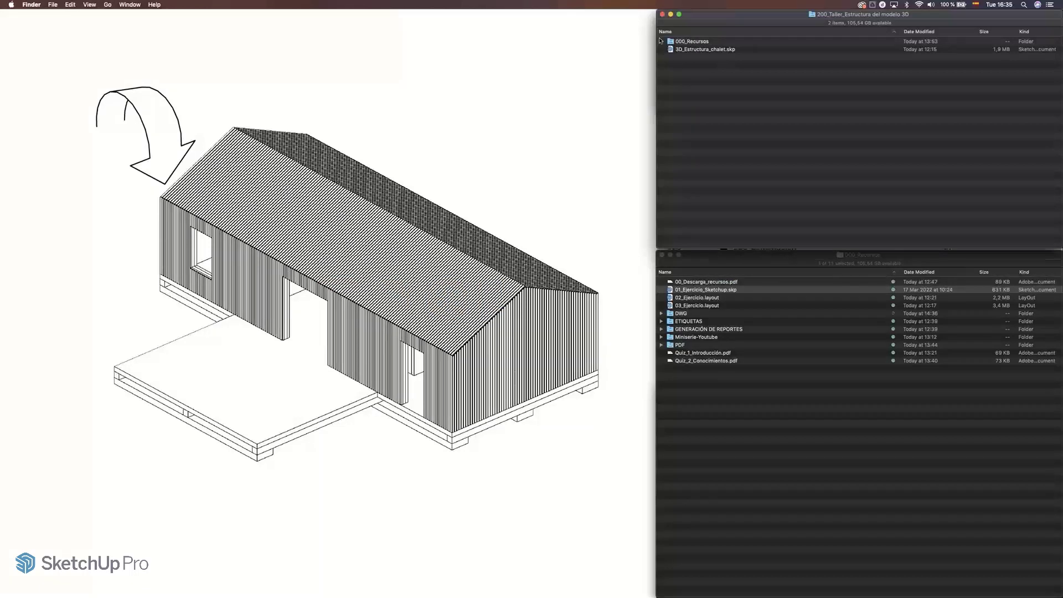
Step: Switch to SketchUp with the 3D_Estructura_chalet.skp model and expand its window to full screen
click(703, 49)
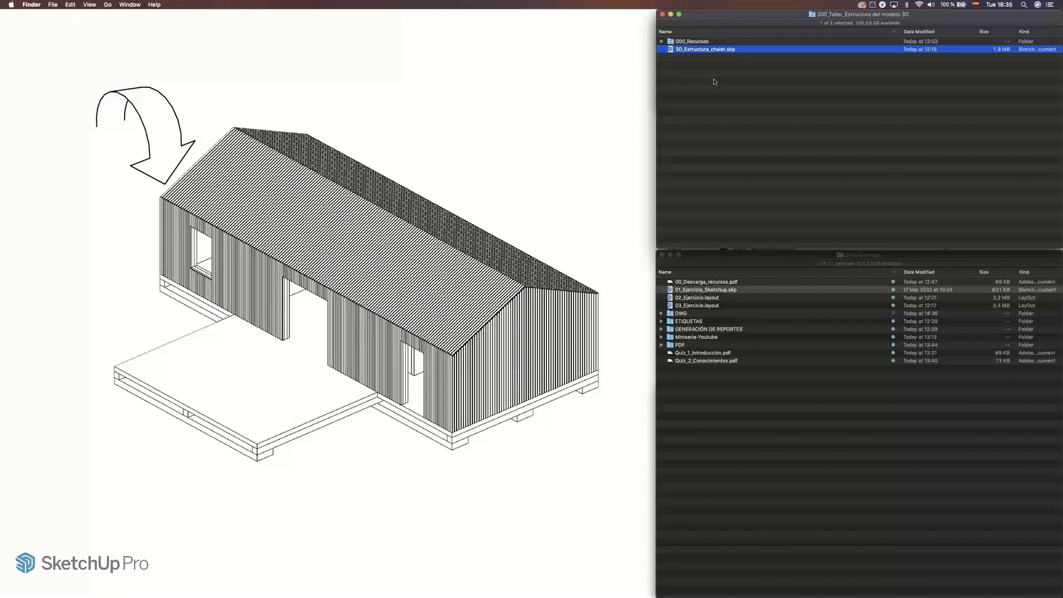
key(super+Tab)
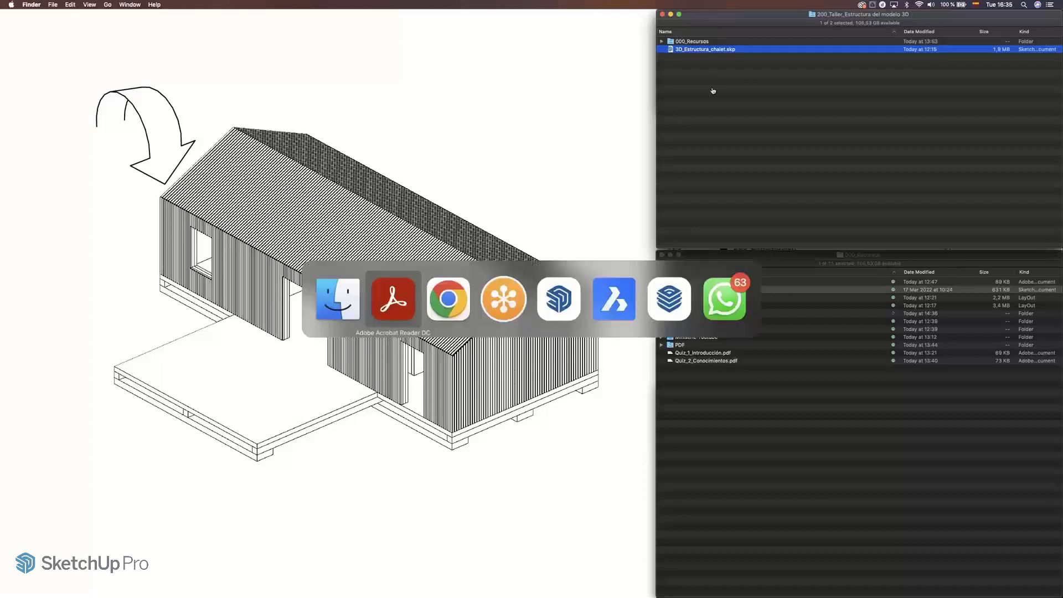
click(559, 308)
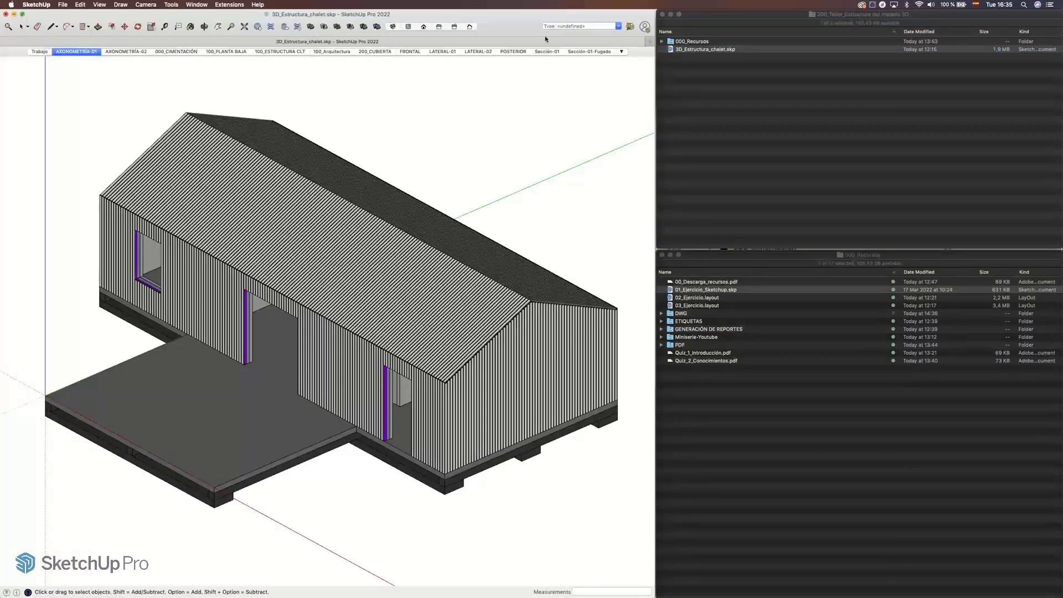
click(719, 51)
click(711, 67)
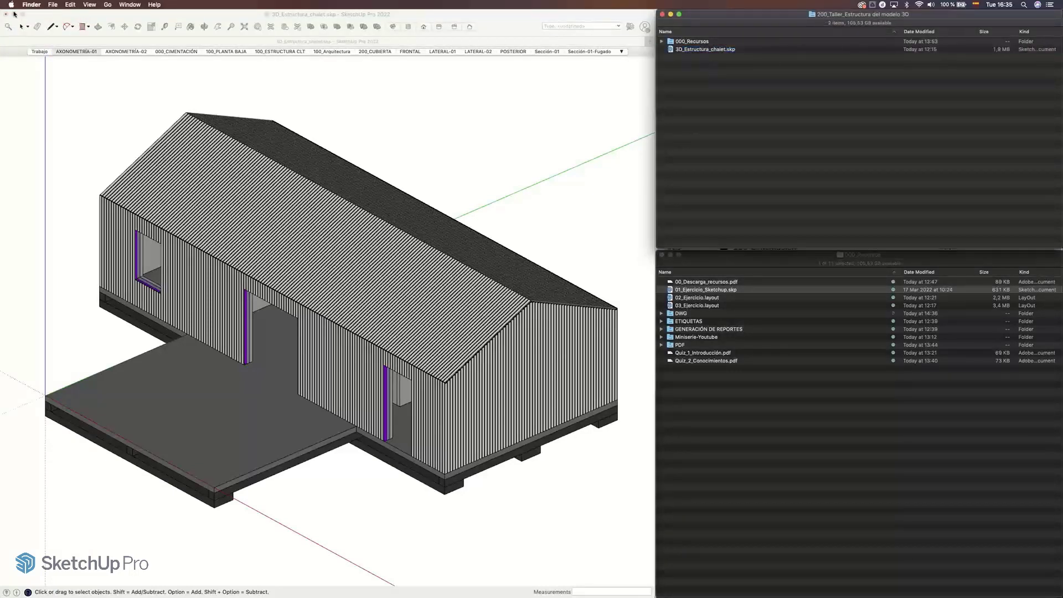
click(23, 14)
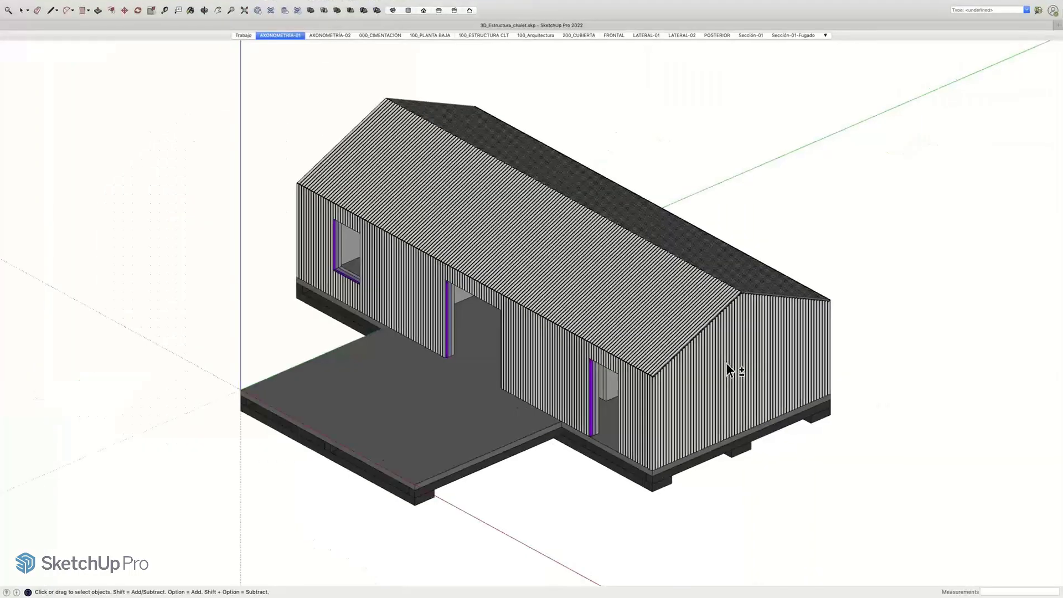
shift+middle_drag(727, 363, 432, 348)
scroll(628, 363, down, 5)
scroll(432, 349, up, 1)
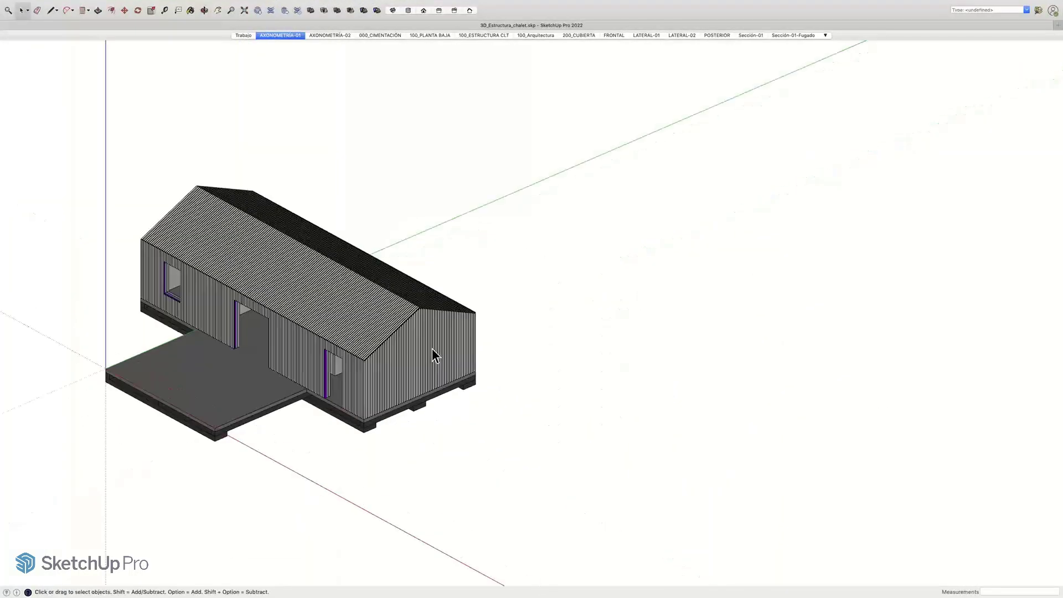
scroll(432, 349, up, 2)
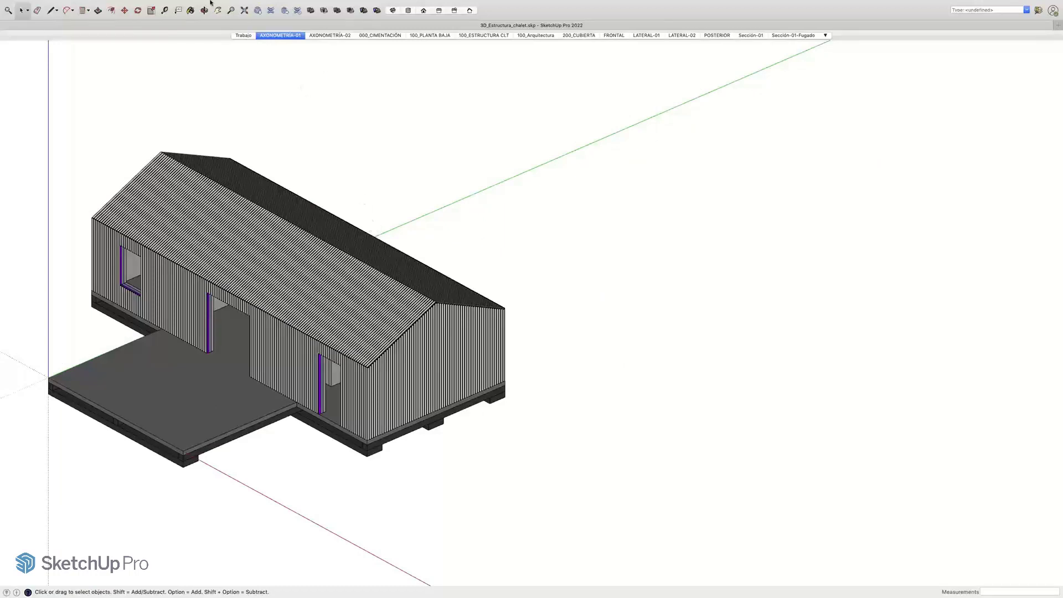
mouse_move(200, 4)
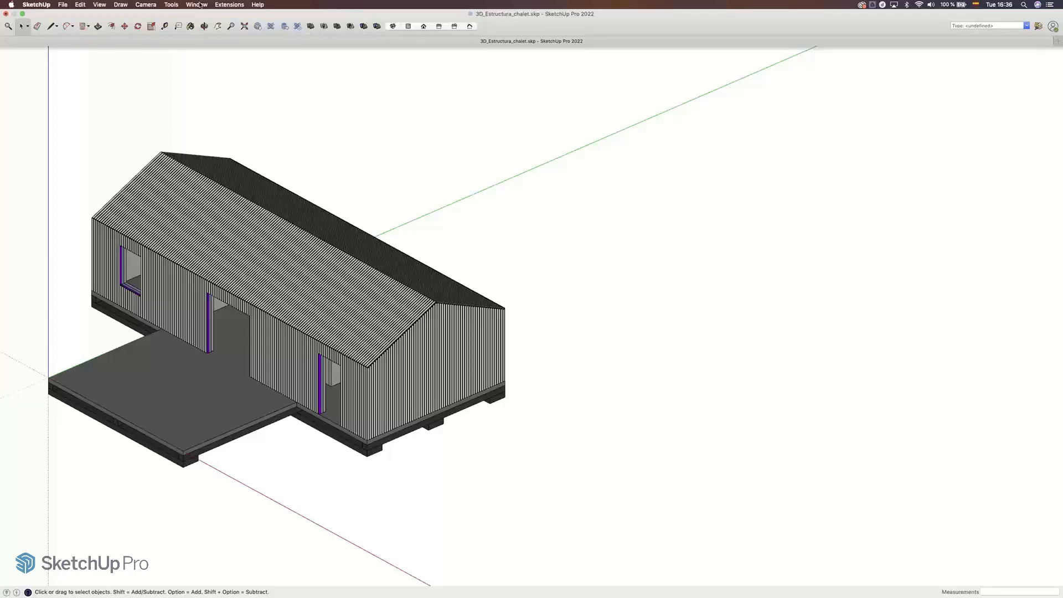
click(197, 4)
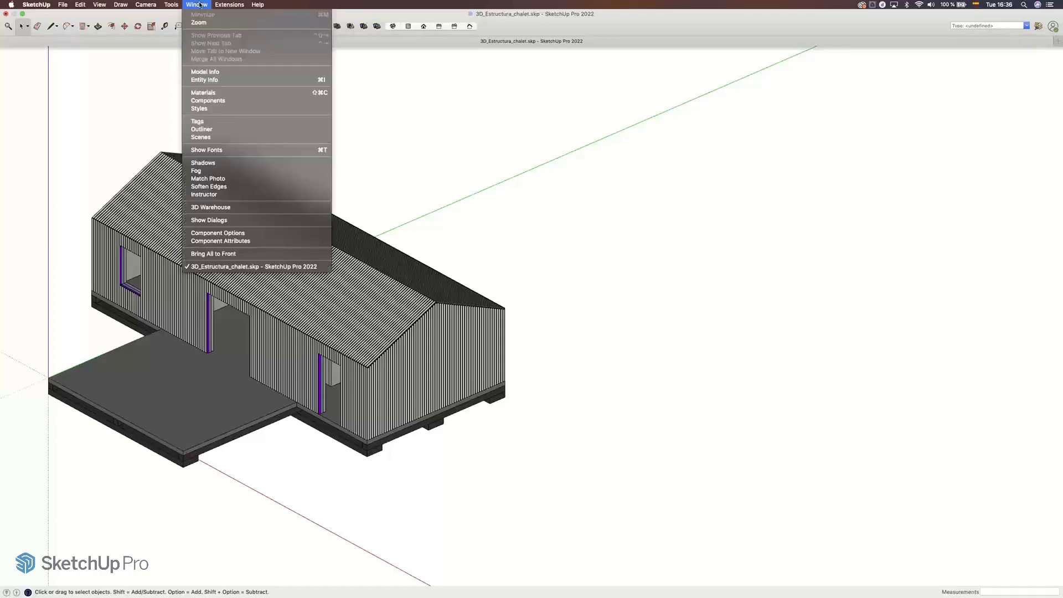
click(208, 133)
drag(778, 265, 679, 171)
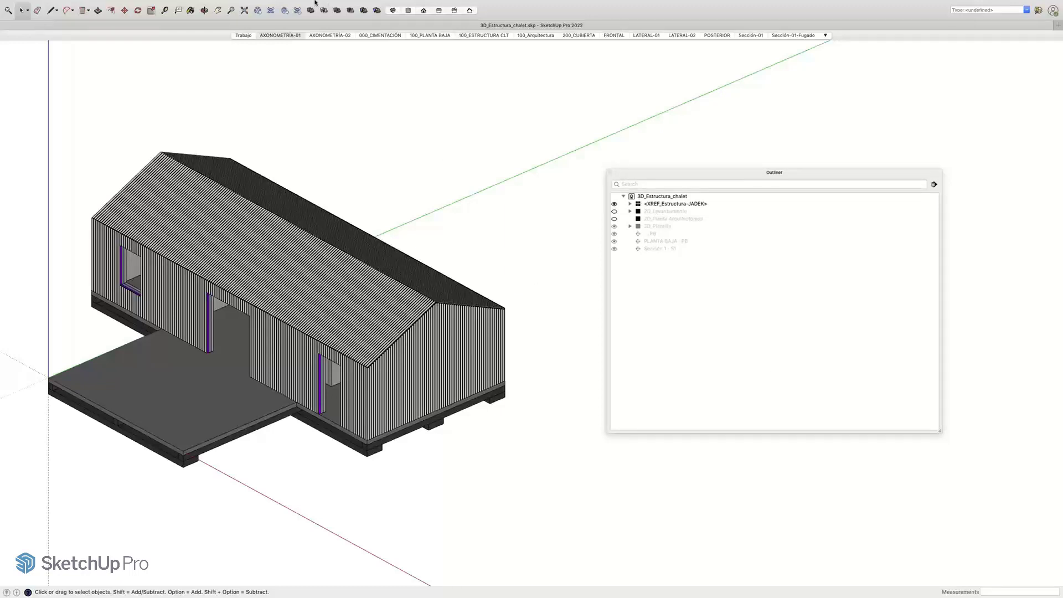
click(195, 4)
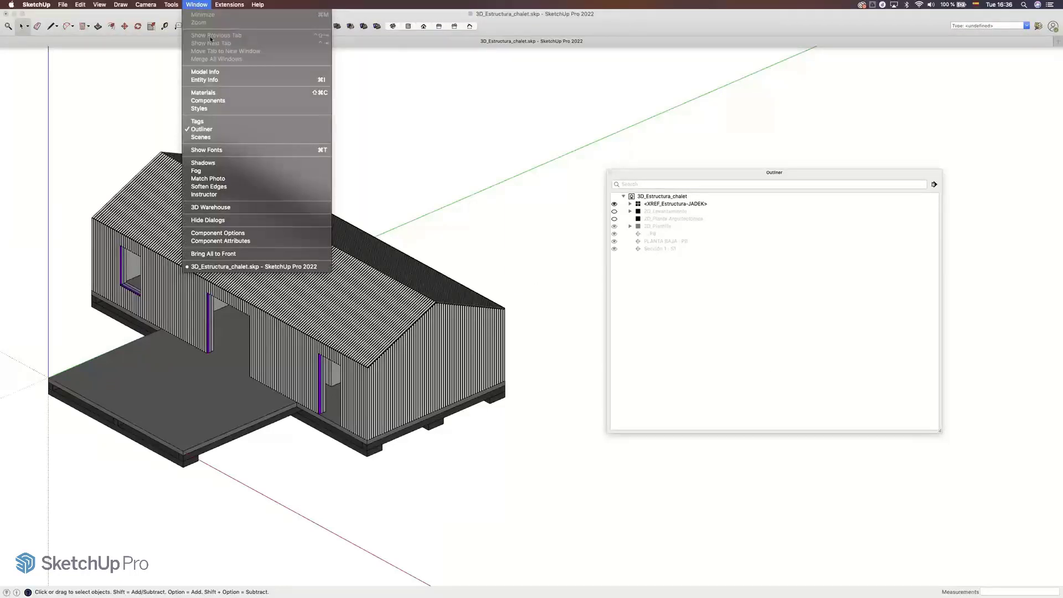
click(214, 120)
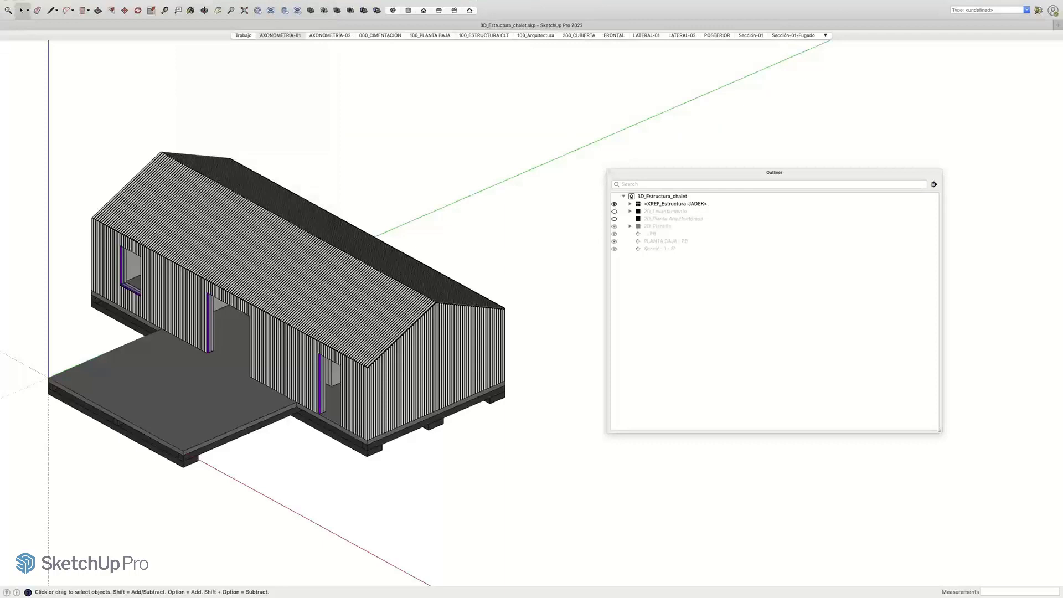
click(611, 173)
mouse_move(226, 2)
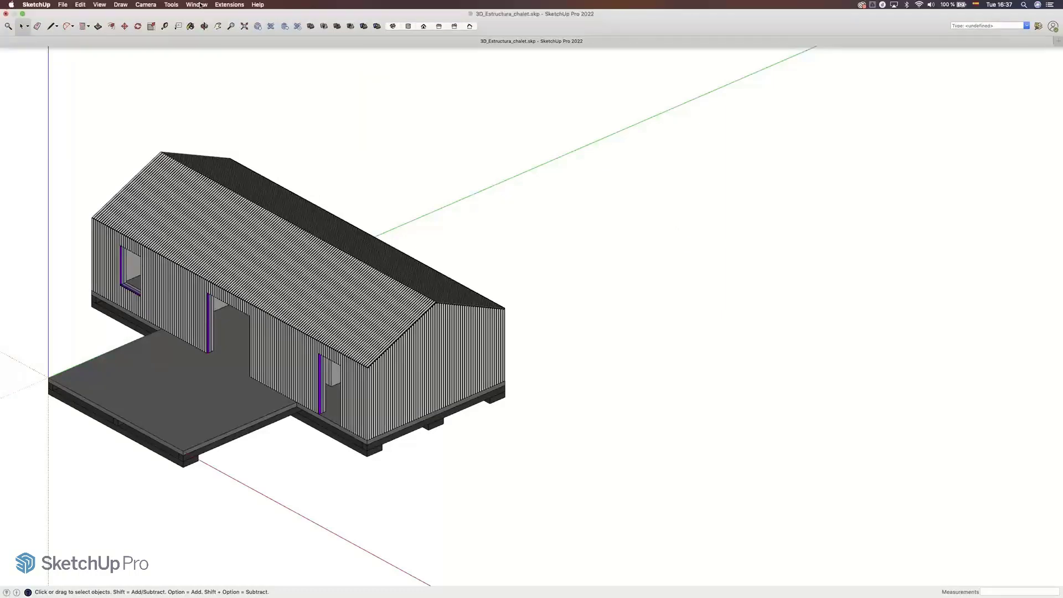
click(197, 5)
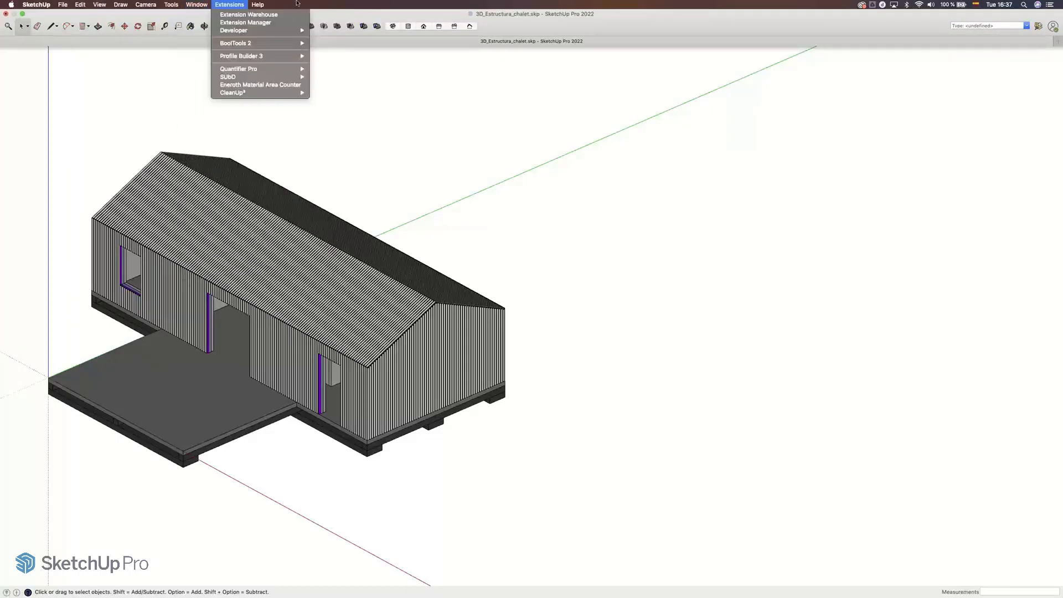
click(549, 167)
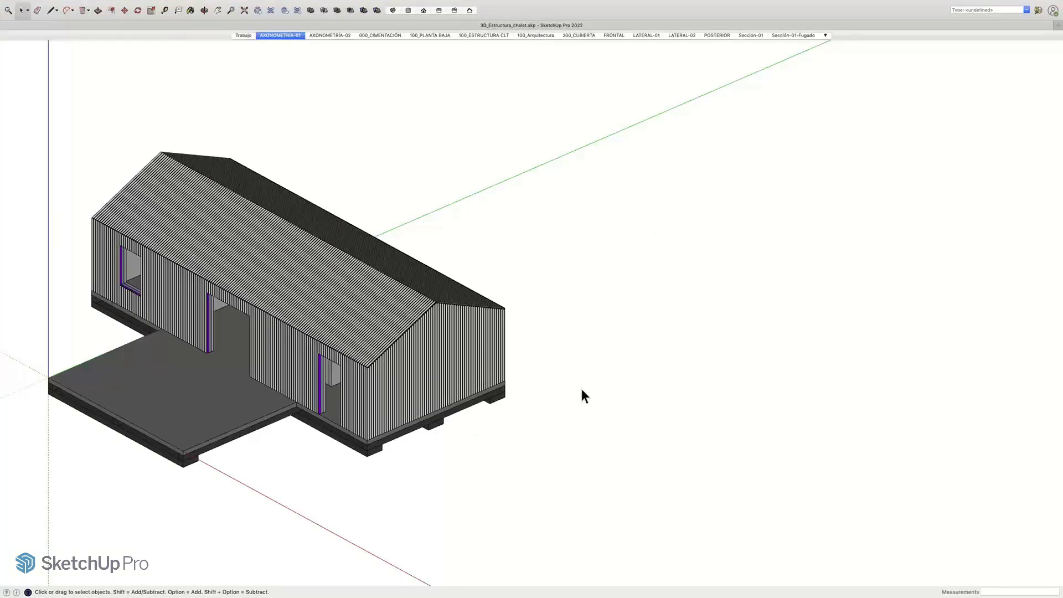
Step: Open the Outliner and arrange its window in the empty area beside the house
mouse_move(233, 8)
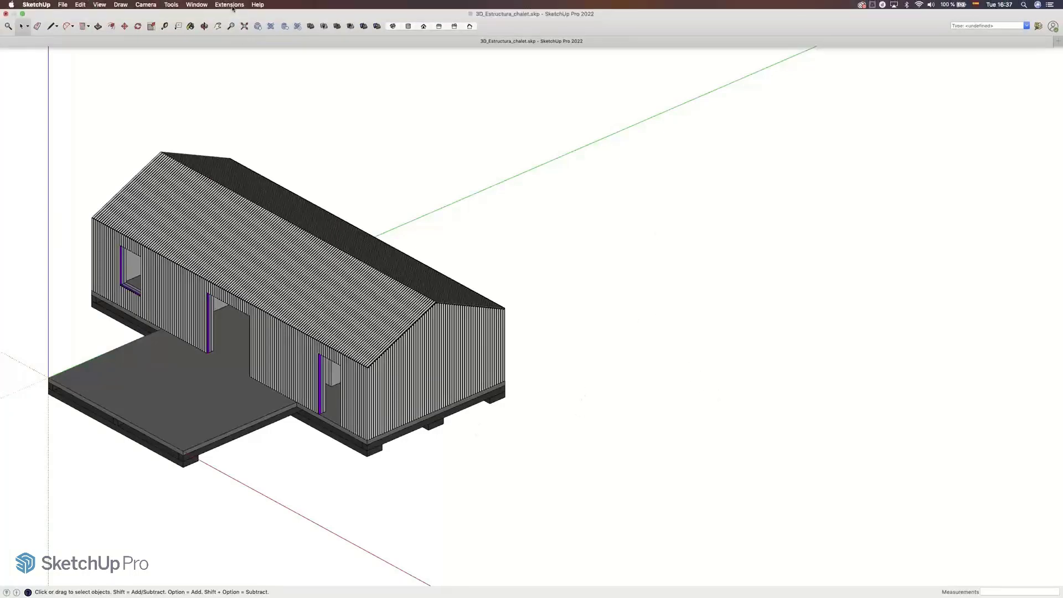
click(198, 4)
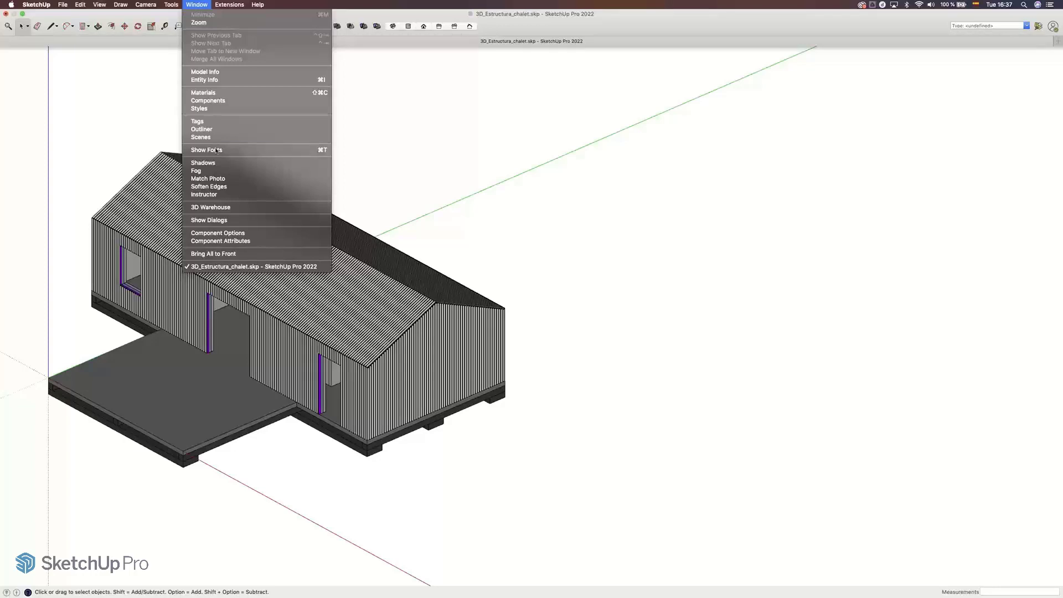
click(207, 132)
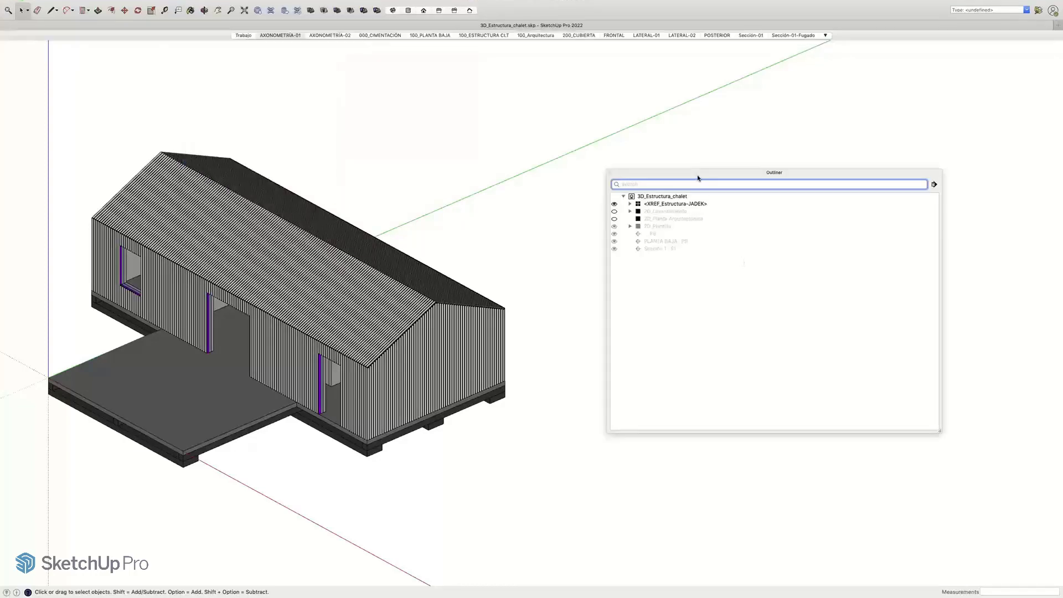
drag(920, 421, 921, 431)
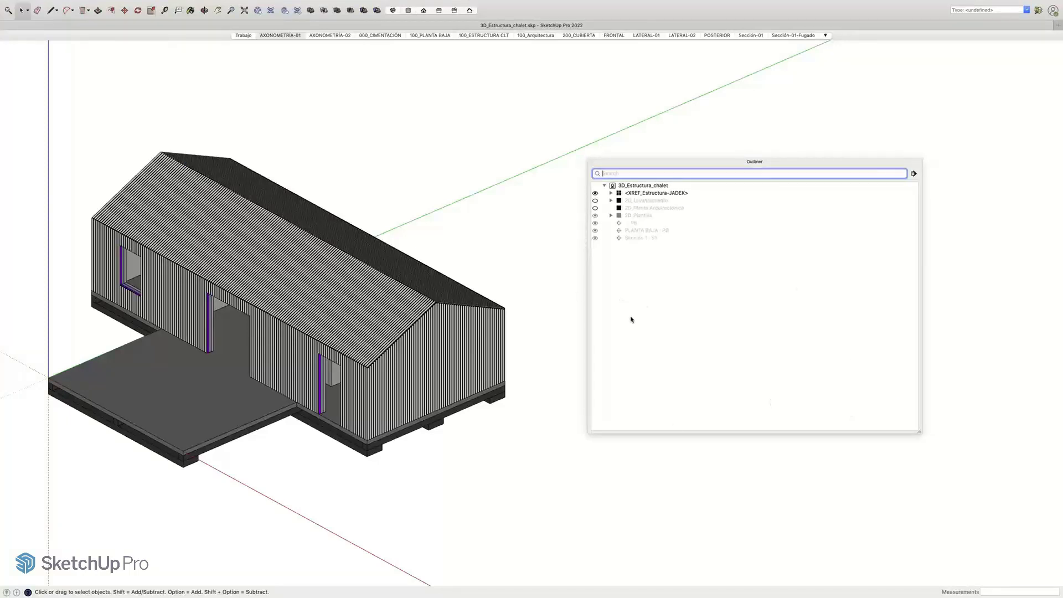
Step: Expand the <XREF_Estructura-JADEK> component in the model hierarchy and make its 200_Pérgola group visible
click(634, 194)
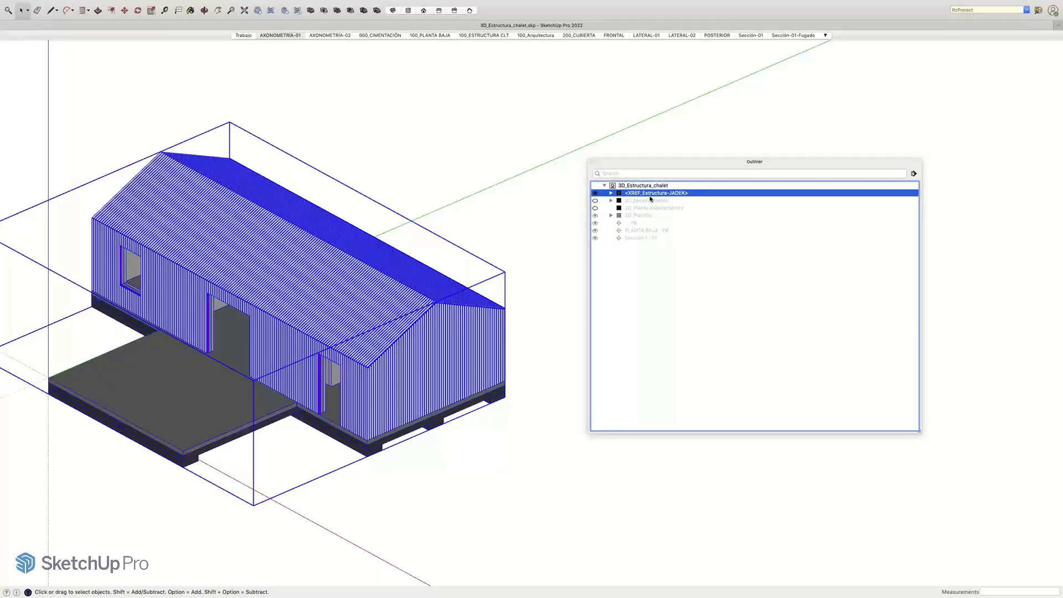
click(611, 193)
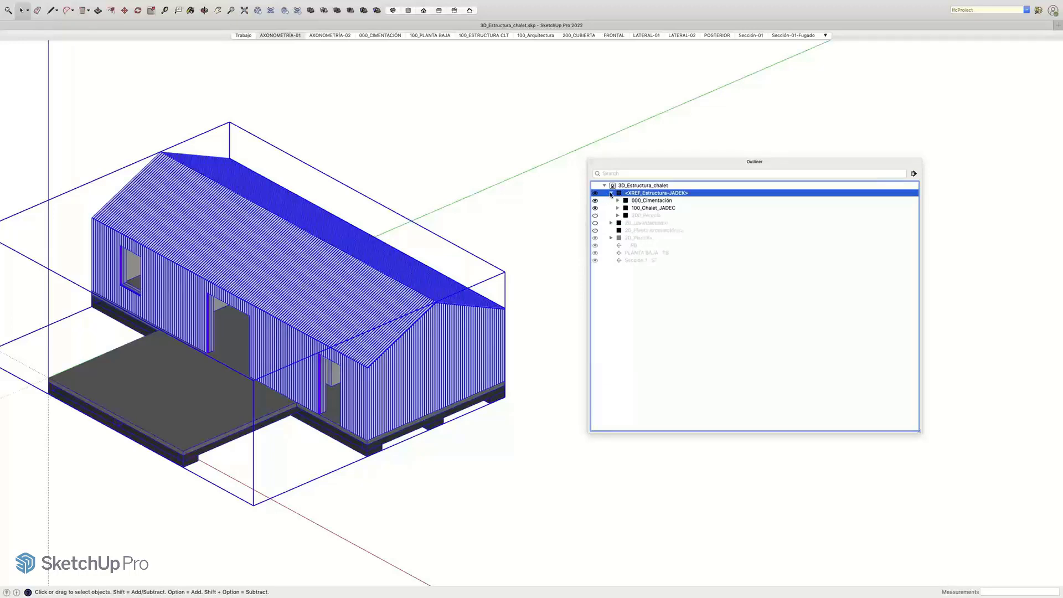
click(596, 215)
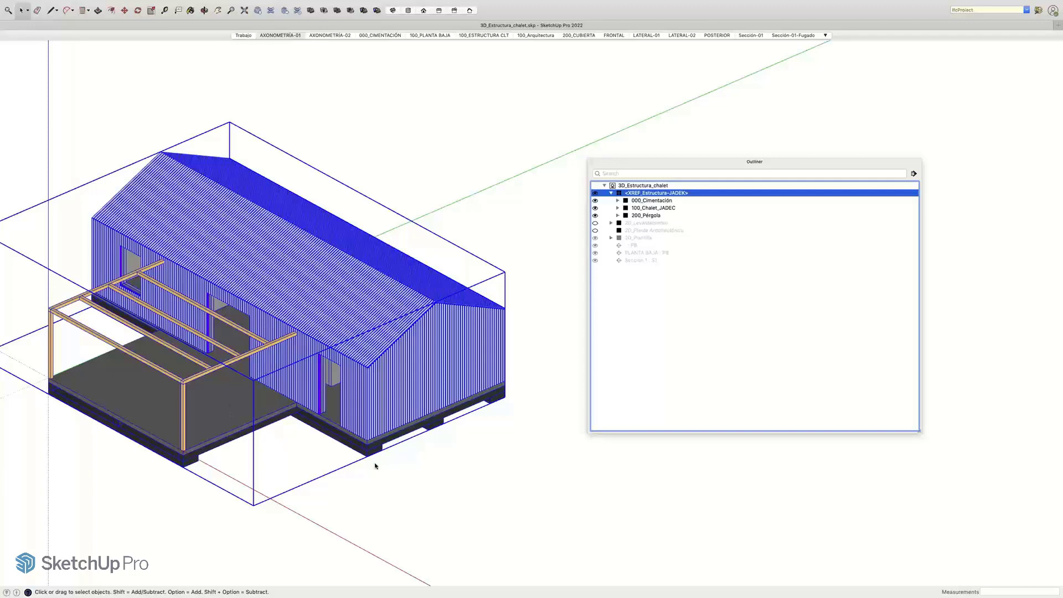
double_click(237, 403)
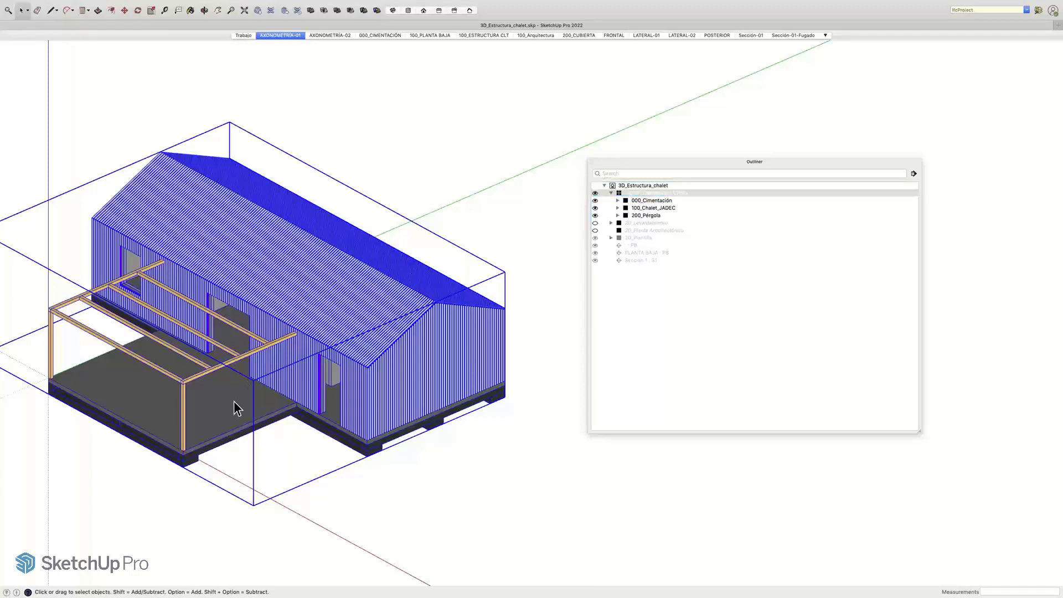
double_click(232, 409)
double_click(489, 231)
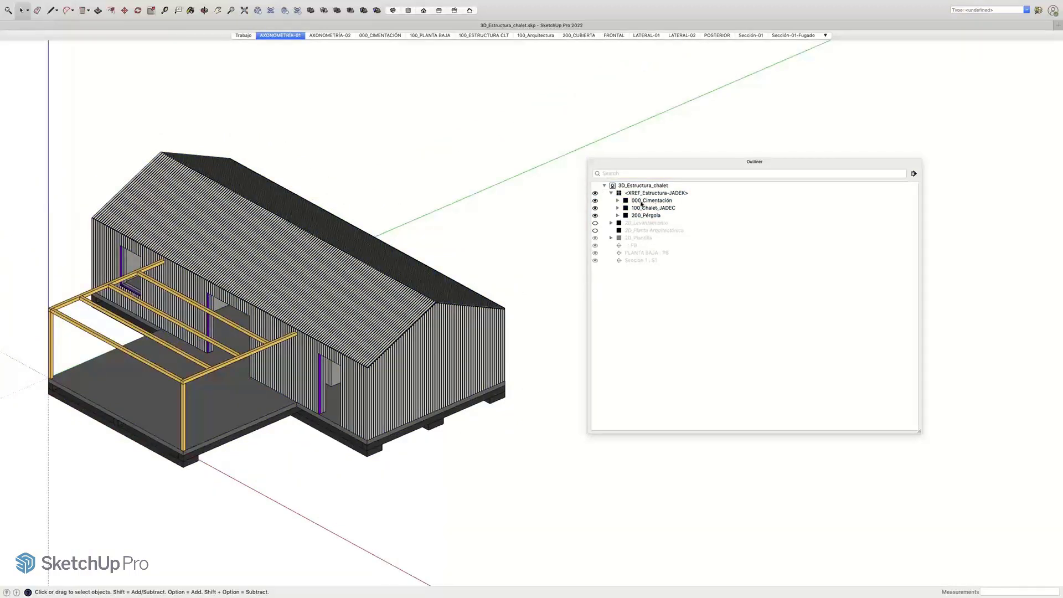
Step: Open the 000_Cimentación, 100_Chalet_JADEC and 200_Pérgola groups one after another to inspect each in isolation
double_click(641, 201)
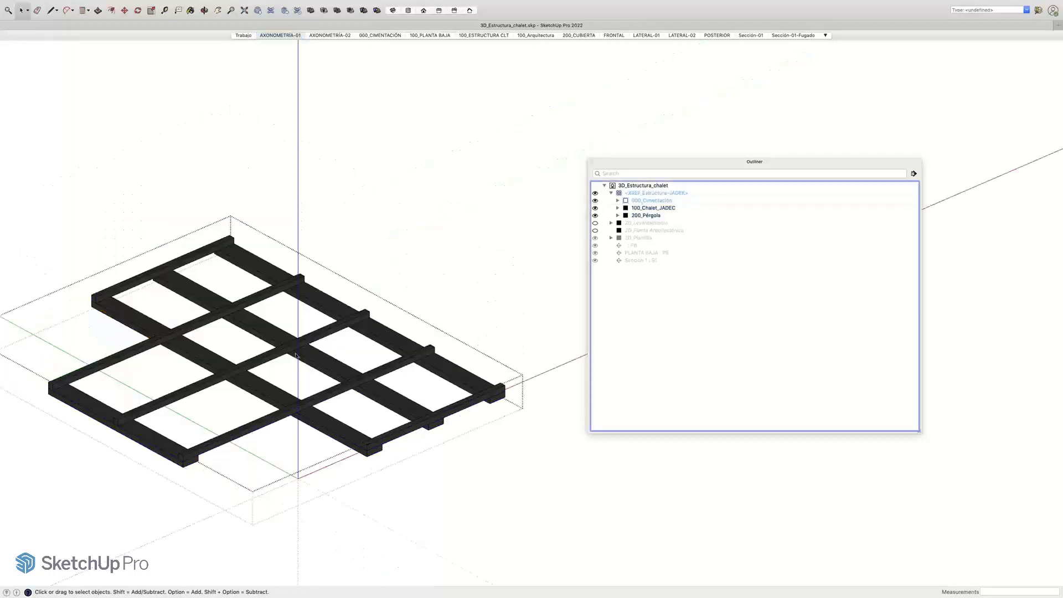
double_click(646, 210)
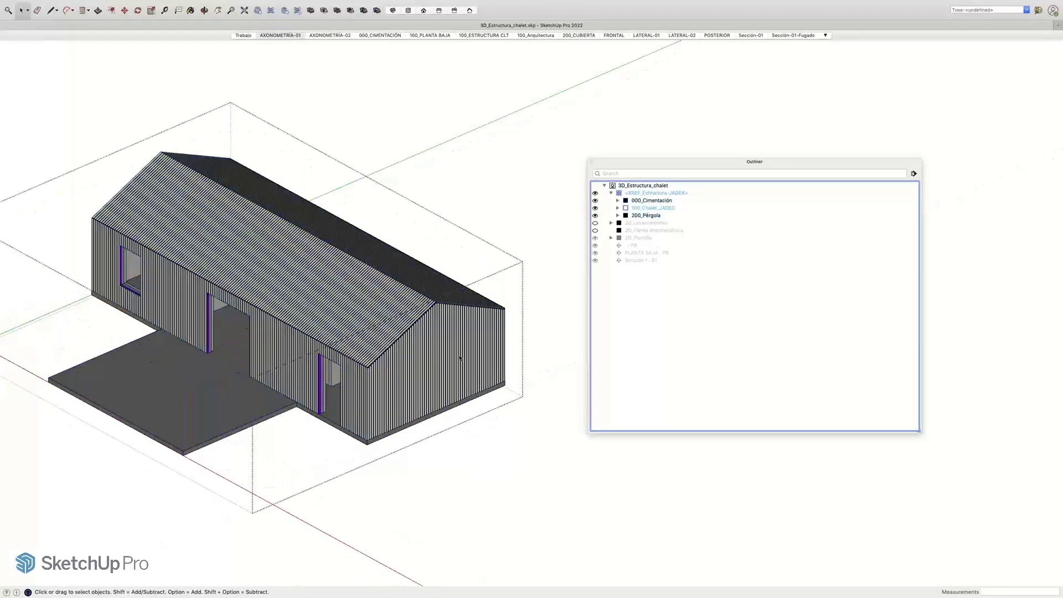
middle_drag(452, 348, 414, 253)
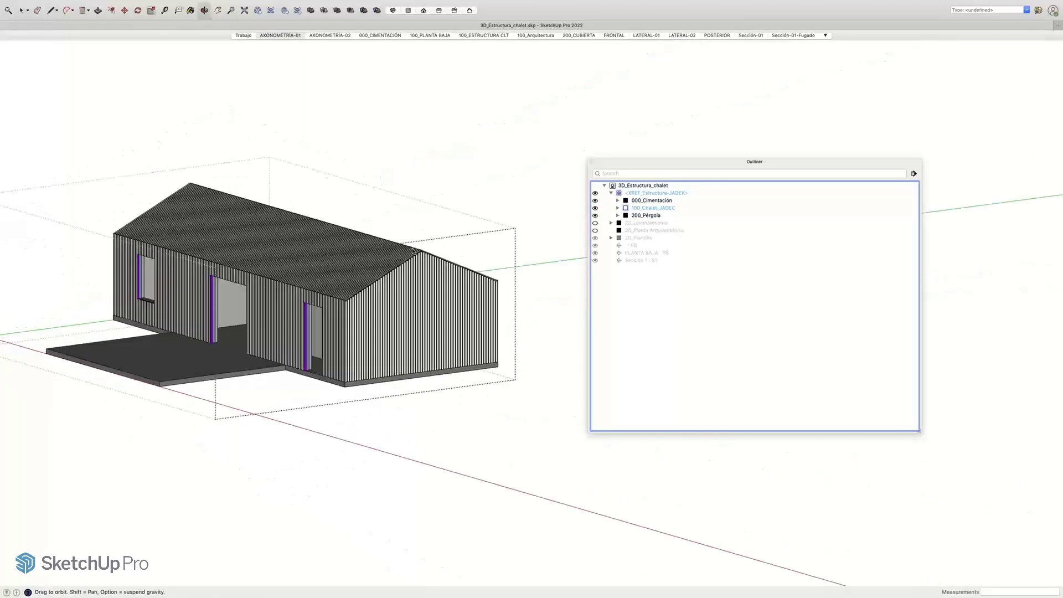
double_click(644, 216)
middle_drag(330, 278, 422, 337)
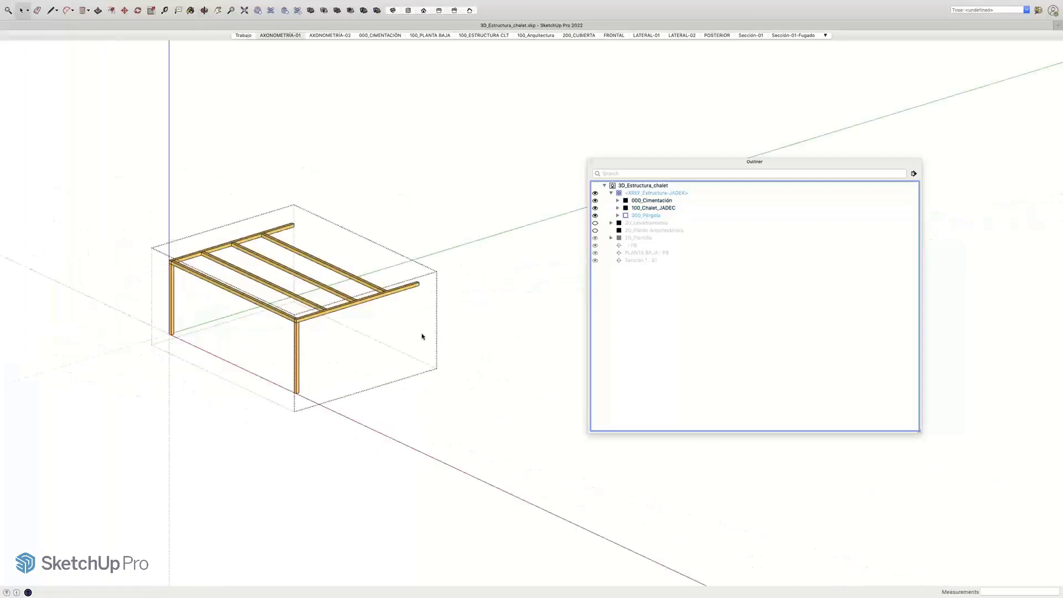
scroll(283, 346, up, 3)
middle_drag(307, 351, 562, 251)
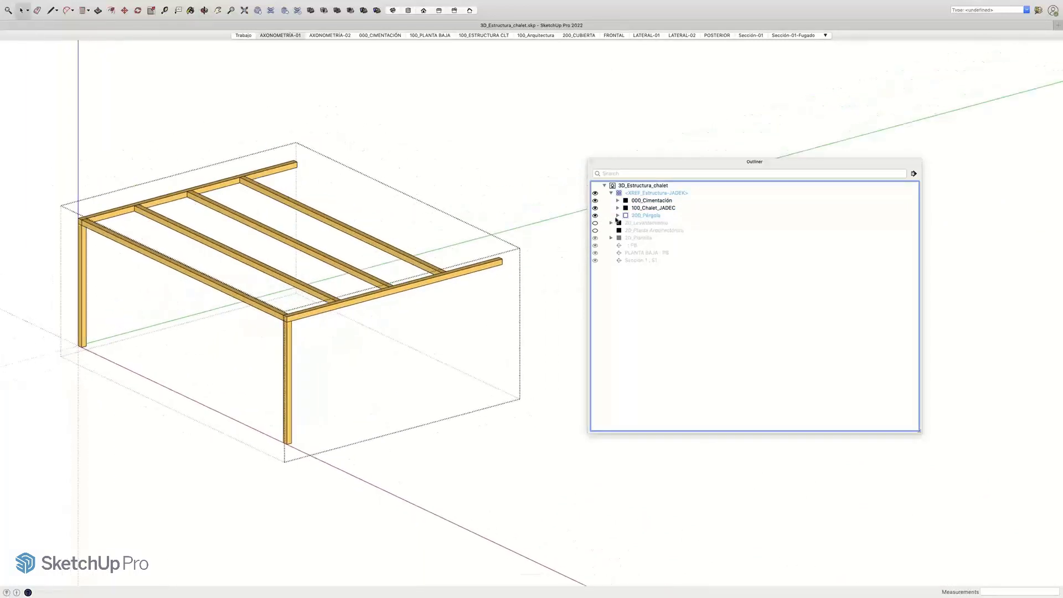
Step: List the components inside the 200_Pérgola group and open the first <CLT_100x100mm> beam to inspect it
click(617, 216)
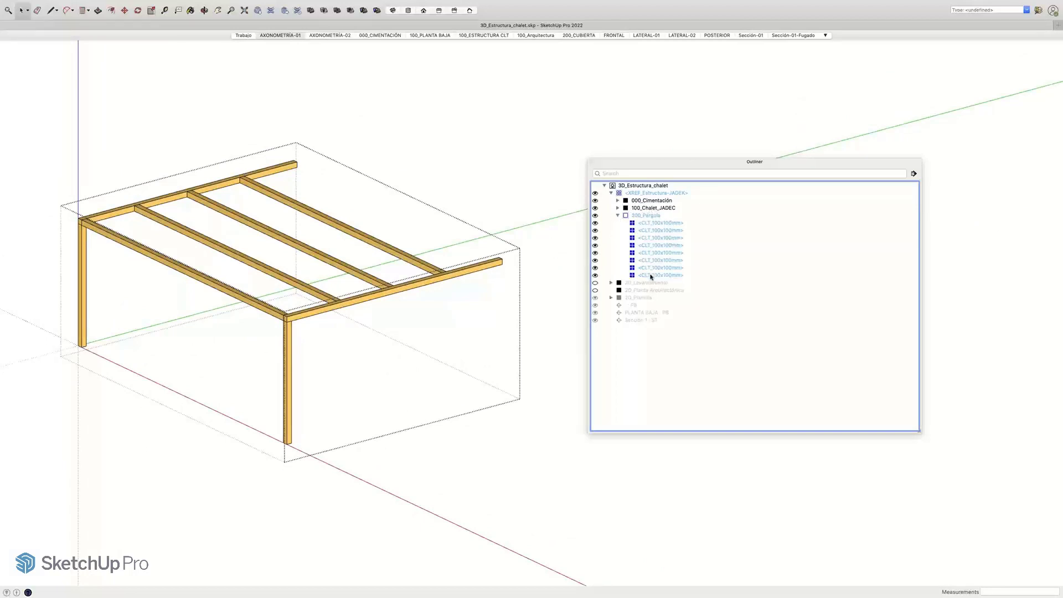
click(650, 223)
double_click(650, 223)
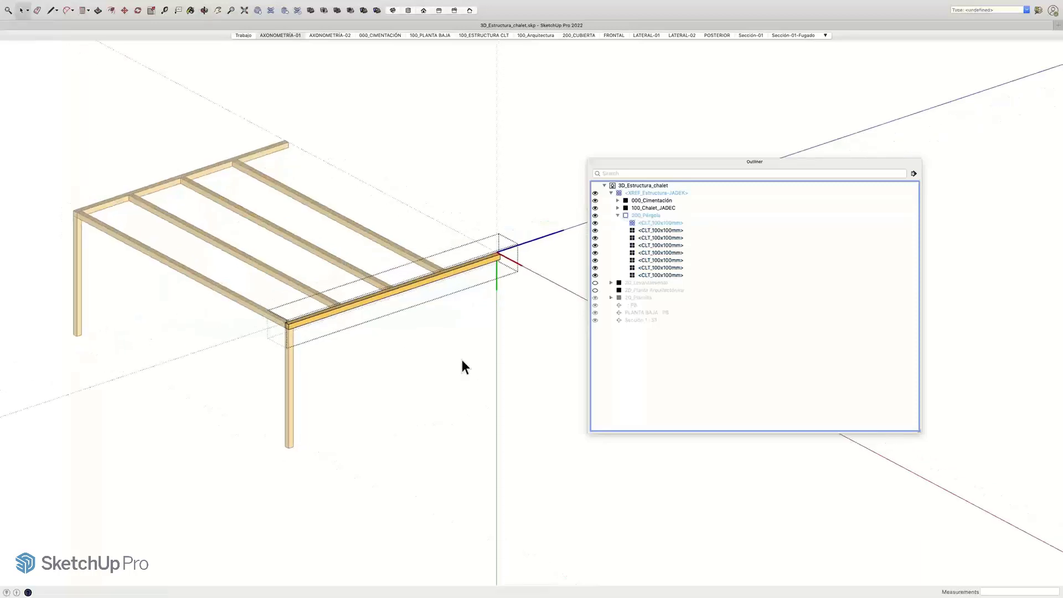
scroll(458, 299, up, 5)
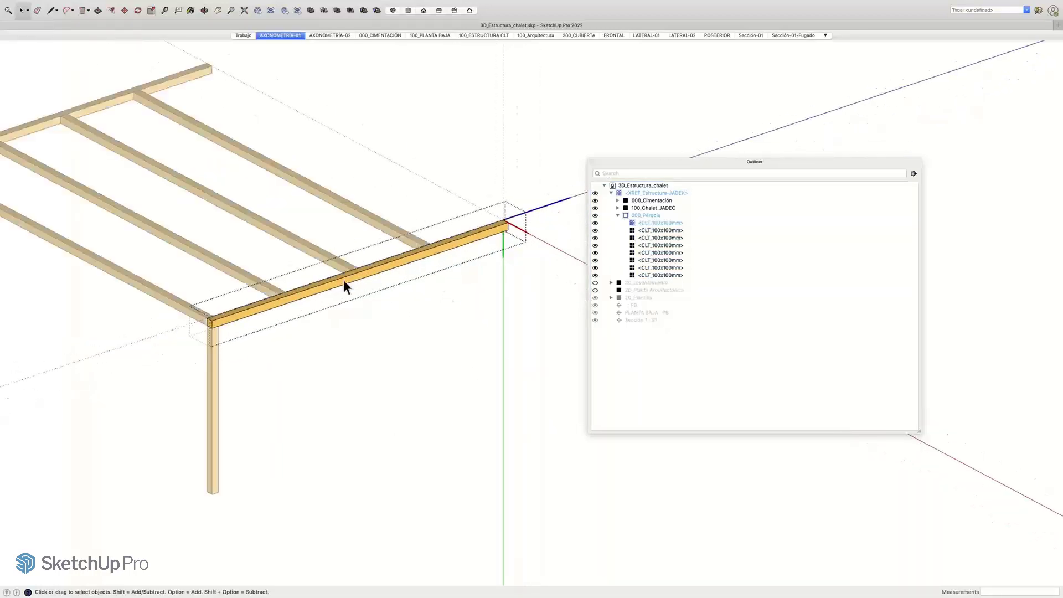
scroll(334, 270, down, 2)
shift+middle_drag(333, 271, 380, 293)
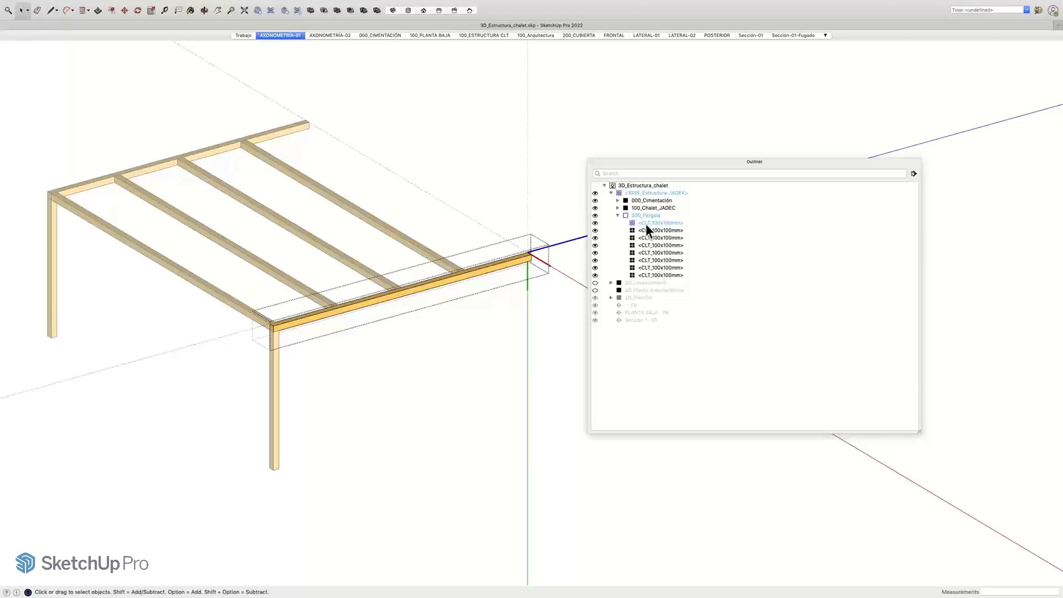
Step: Return to the 200_Pérgola group and select all of its <CLT_100x100mm> components together
click(645, 224)
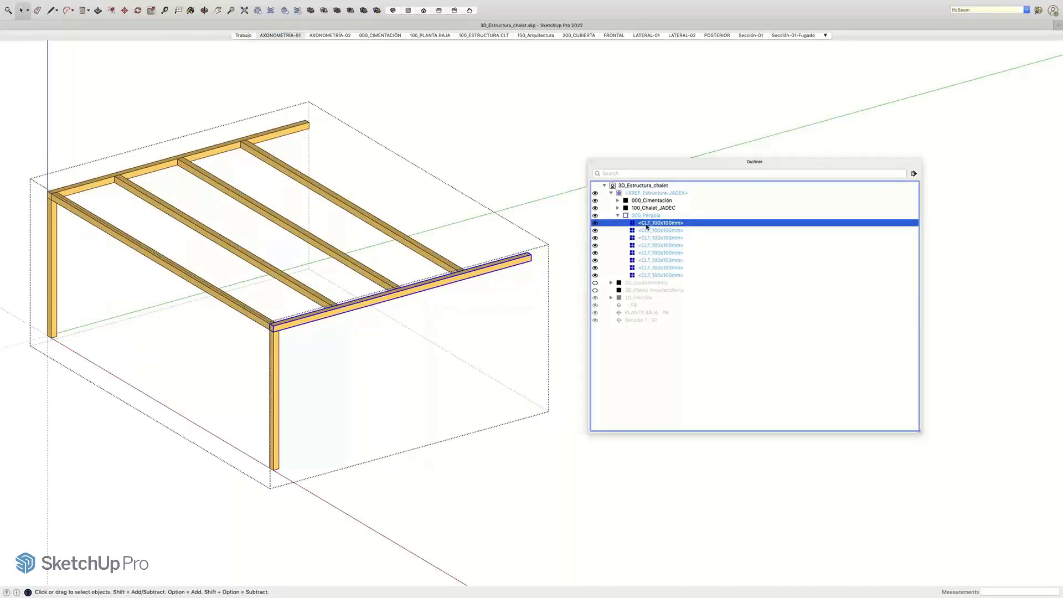
shift+click(651, 276)
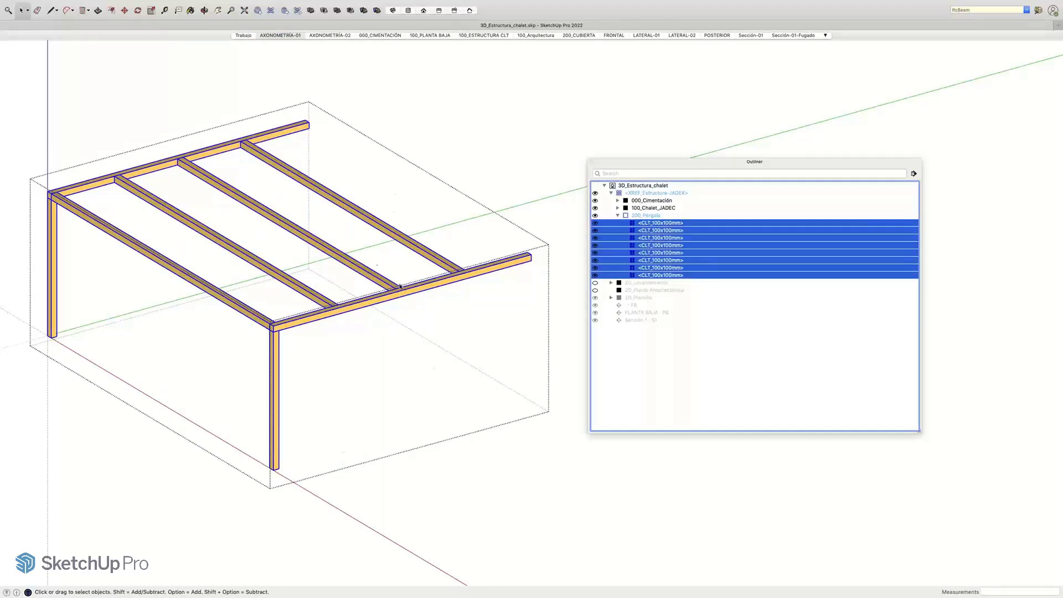
Step: Leave the 200_Pérgola group, collapse it in the Outliner and list the contents of 100_Chalet_JADEC
click(656, 344)
click(618, 216)
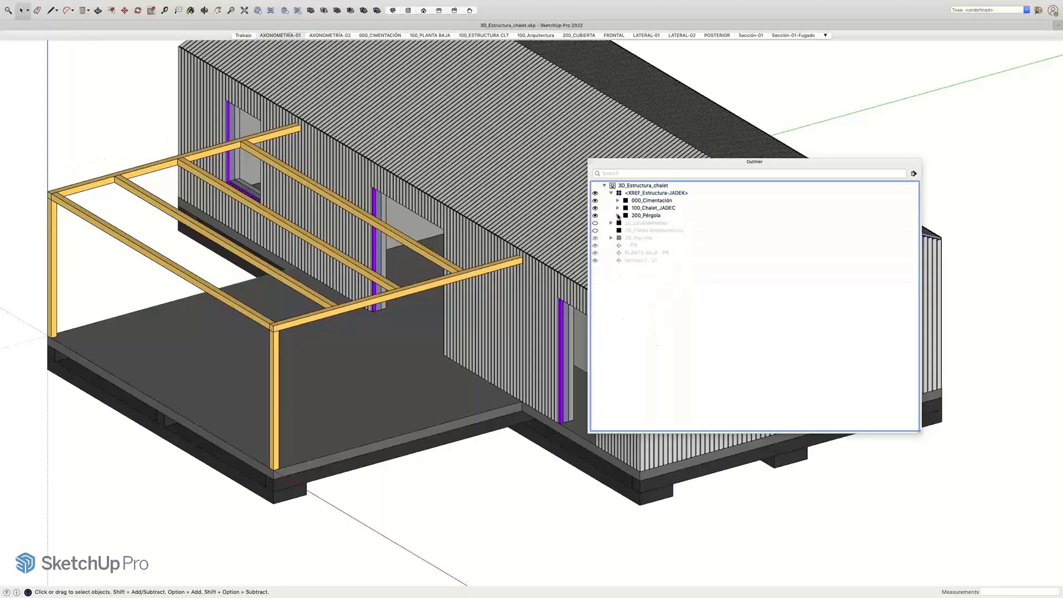
click(618, 209)
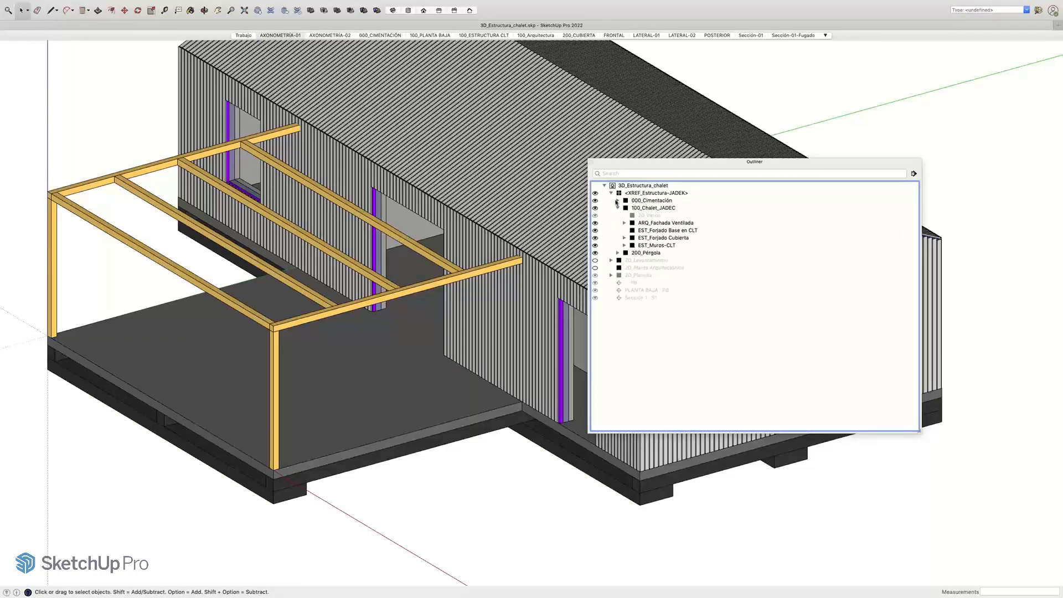
Step: Open the 000_Cimentación group, select everything inside it and list its selected components in the Outliner
double_click(634, 202)
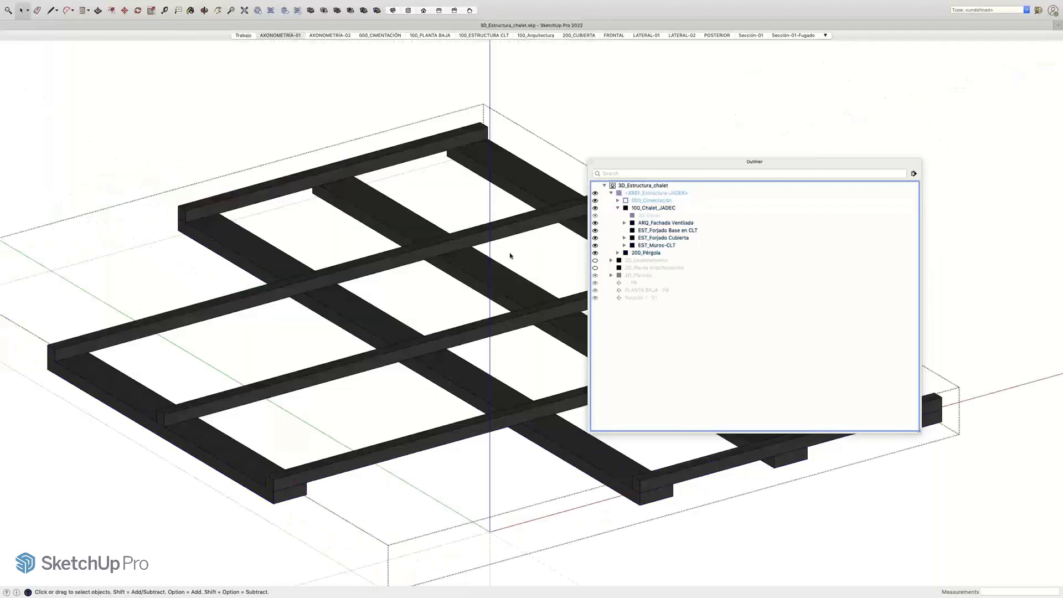
scroll(510, 256, down, 2)
scroll(515, 268, down, 2)
shift+middle_drag(516, 267, 313, 243)
mouse_move(82, 3)
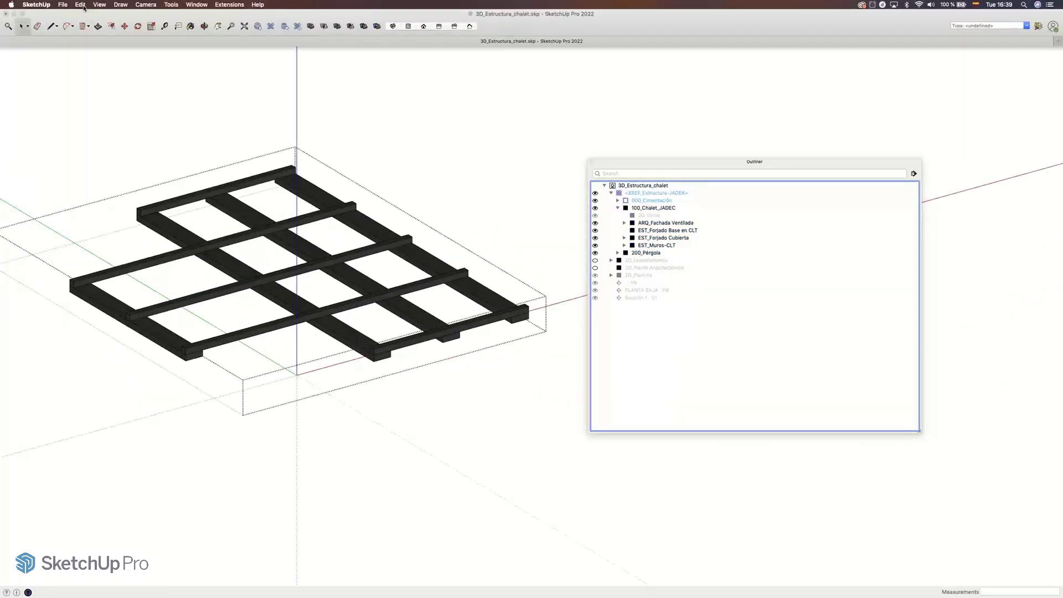
click(81, 4)
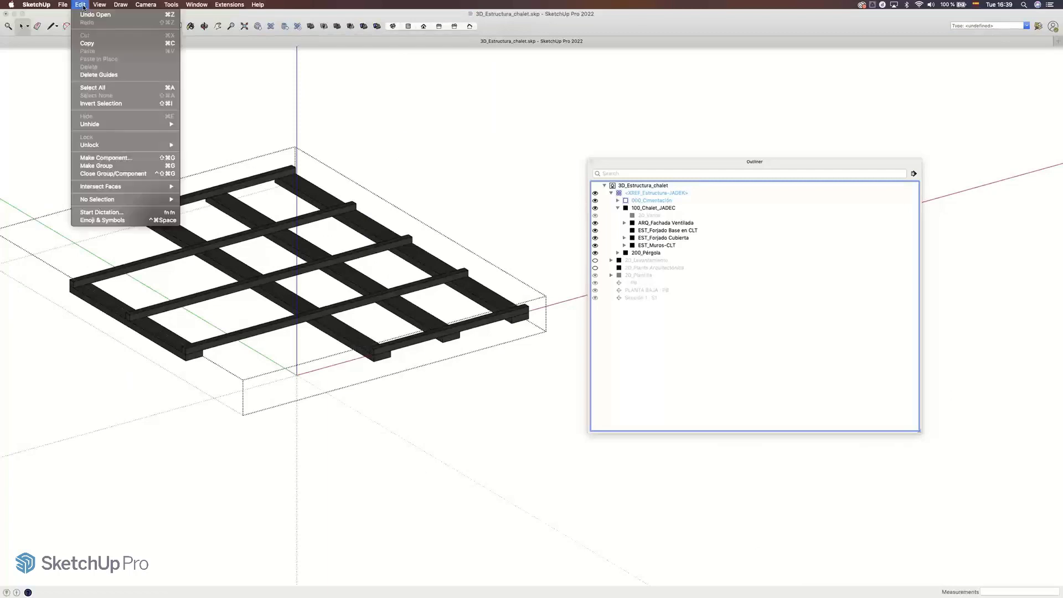
click(94, 87)
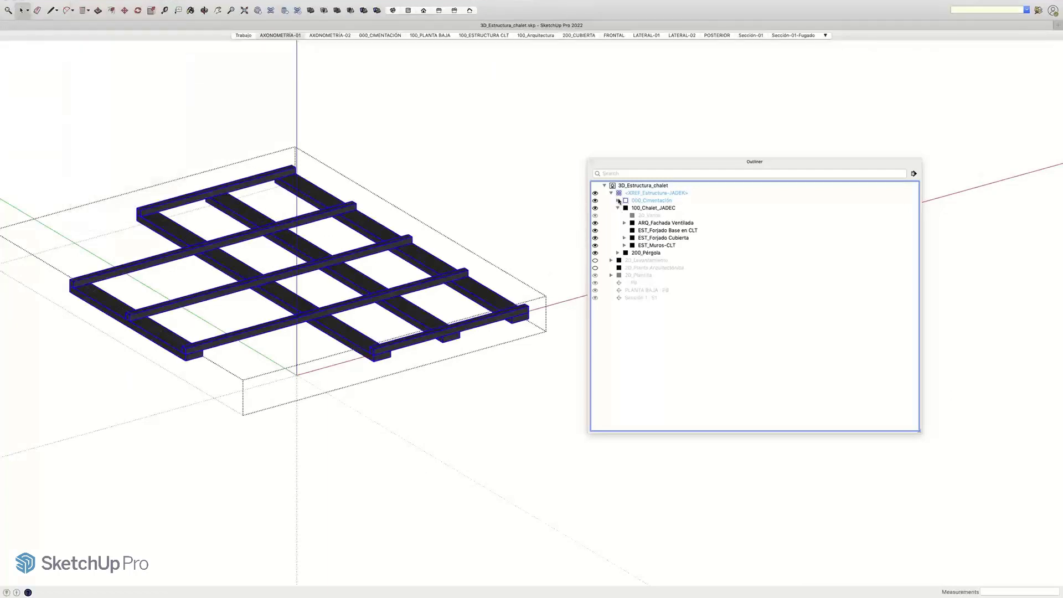
click(618, 201)
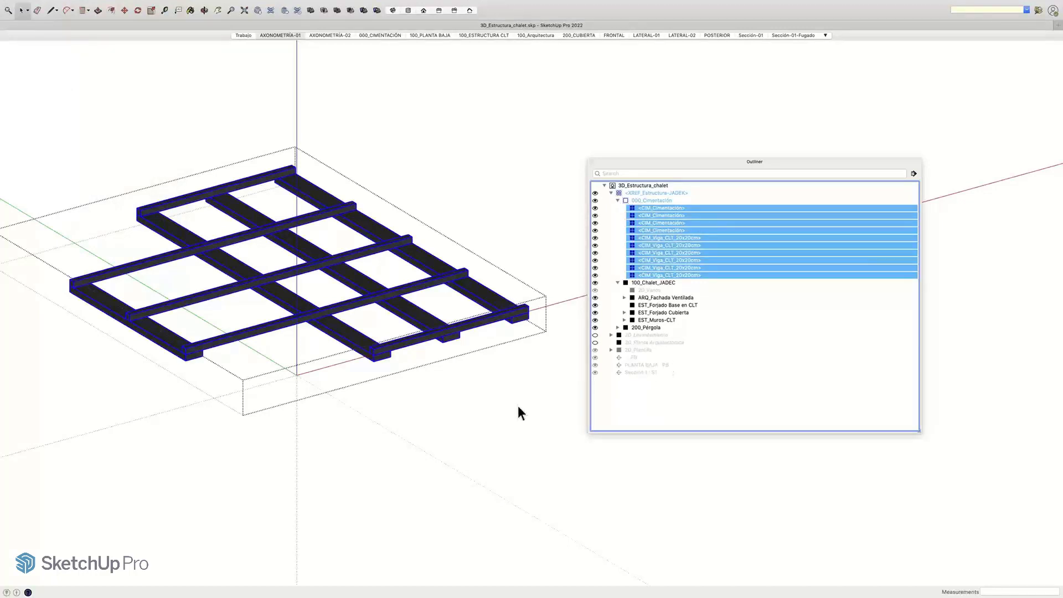
Step: Close and reopen the 000_Cimentación group directly from the model, box-select its beams, and return to the whole chalet
click(457, 384)
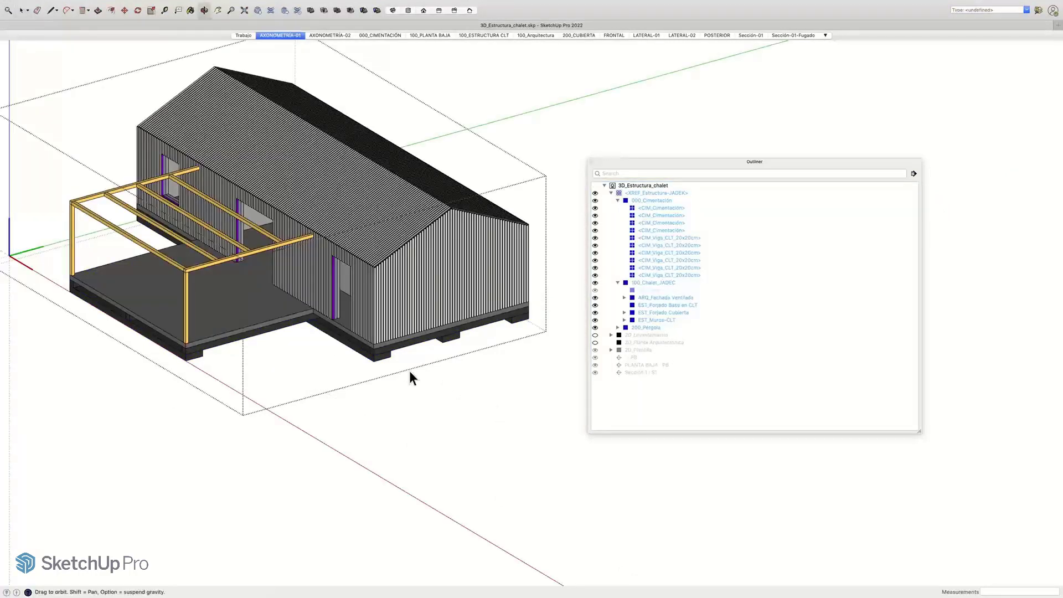
double_click(377, 370)
shift+middle_drag(410, 369, 468, 414)
scroll(386, 386, up, 2)
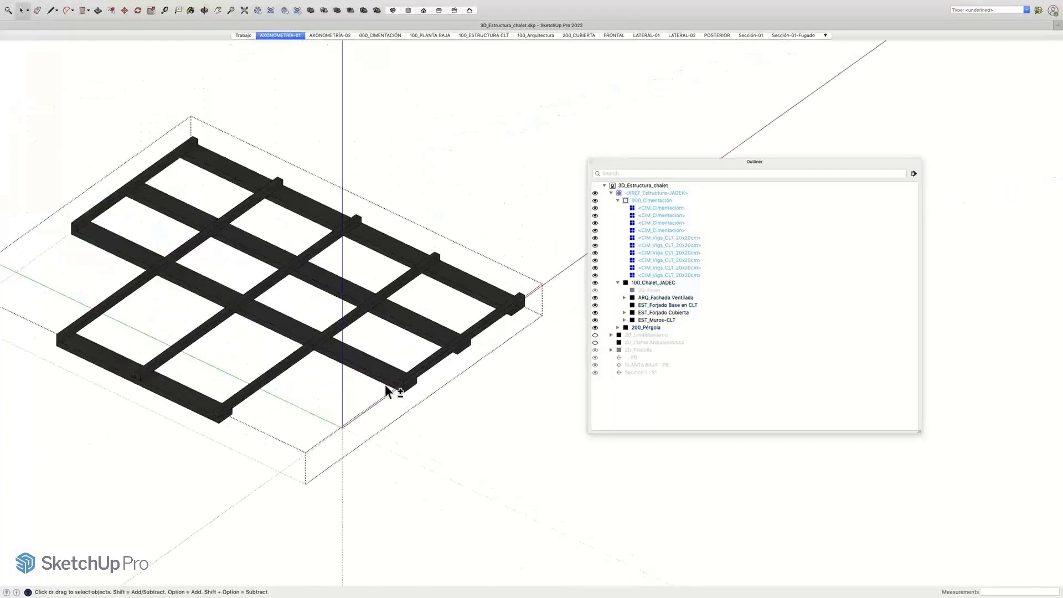
shift+middle_drag(386, 386, 417, 386)
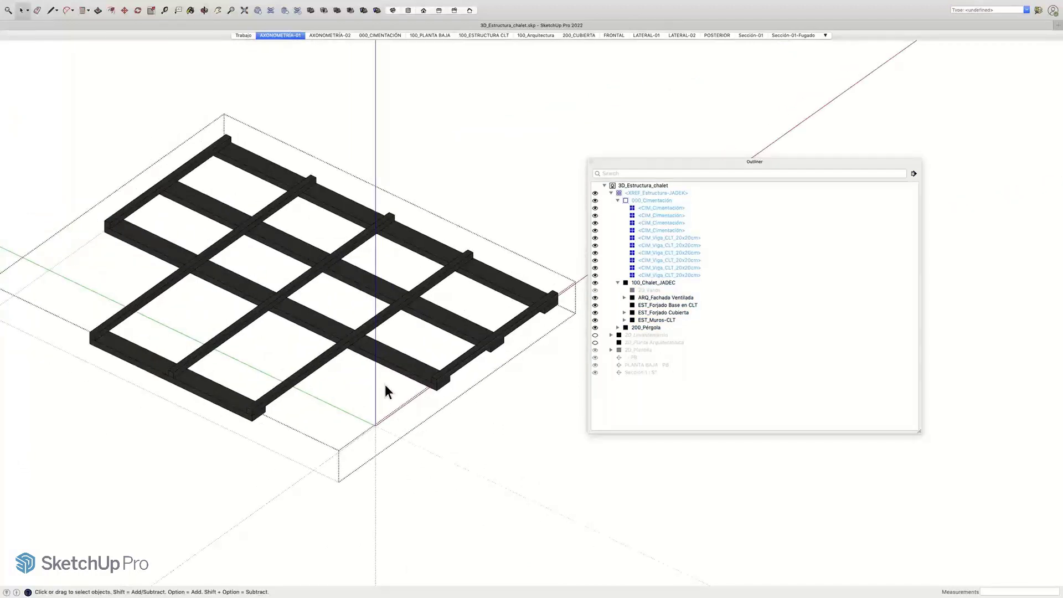
click(449, 421)
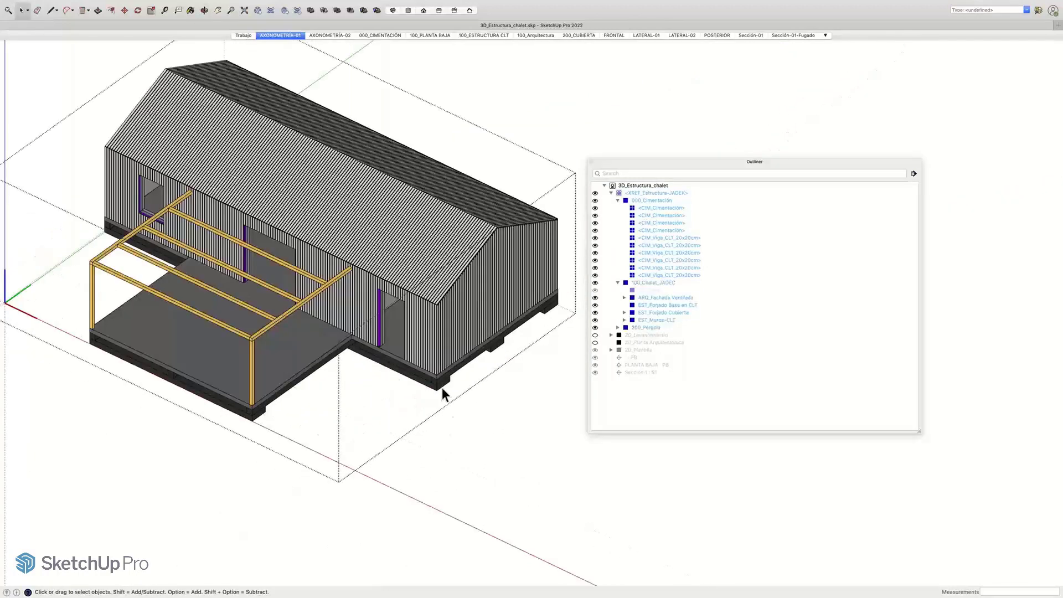
double_click(440, 386)
middle_drag(440, 385, 221, 333)
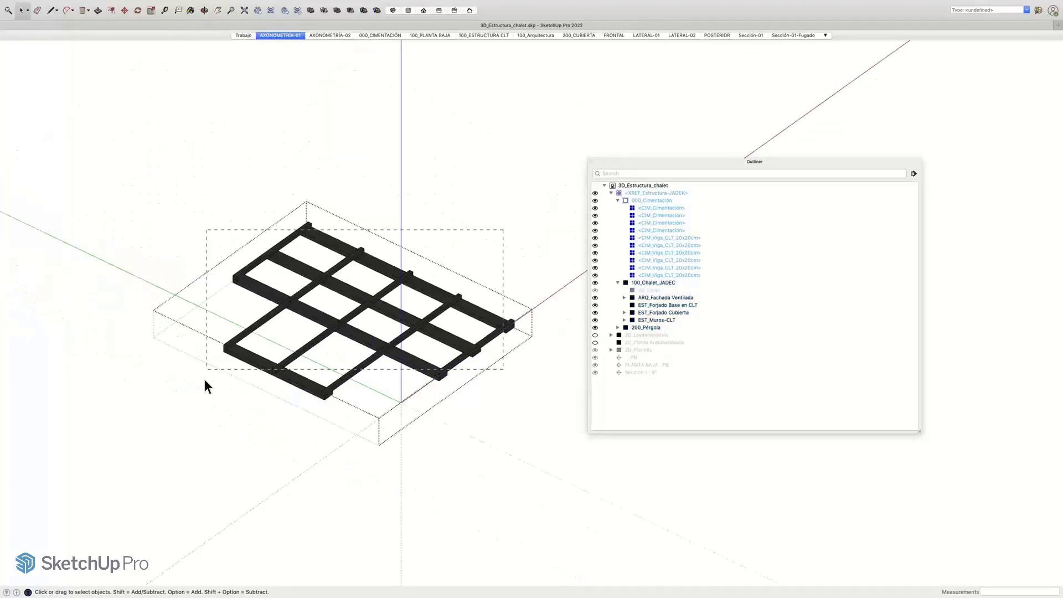
drag(205, 380, 205, 380)
click(470, 384)
click(495, 395)
scroll(505, 407, up, 3)
middle_drag(505, 406, 434, 314)
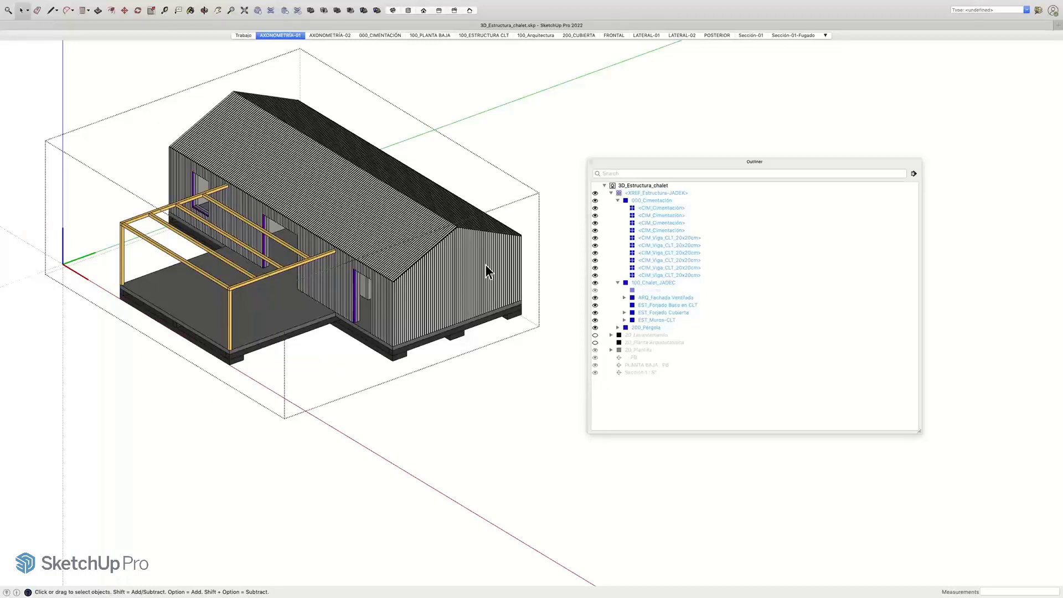
Step: Reopen 000_Cimentación from the Outliner and select all of its <CIM_Viga_CLT_20x20cm> beams together
click(618, 201)
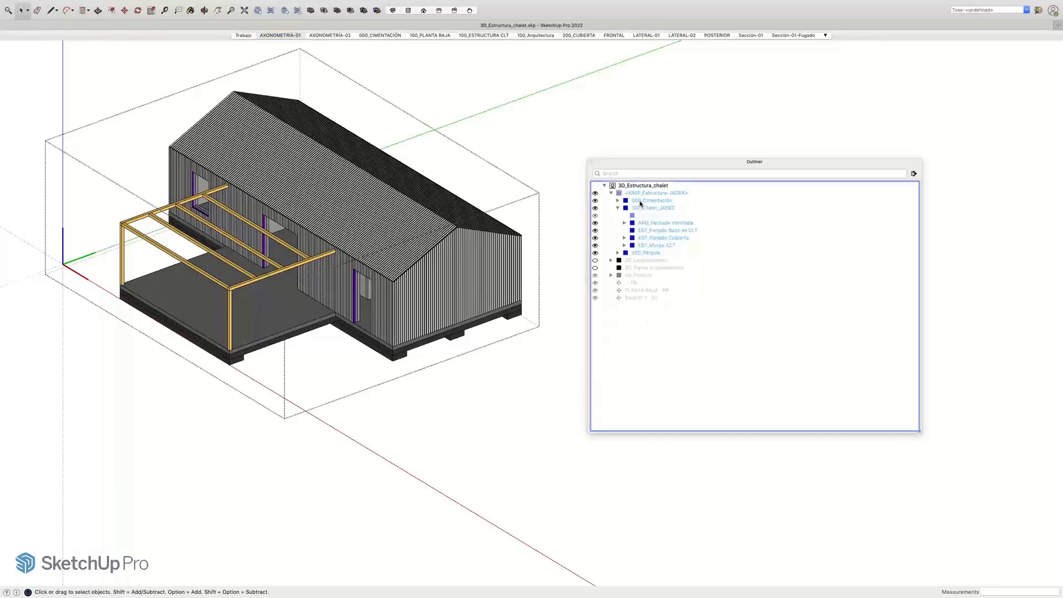
double_click(644, 201)
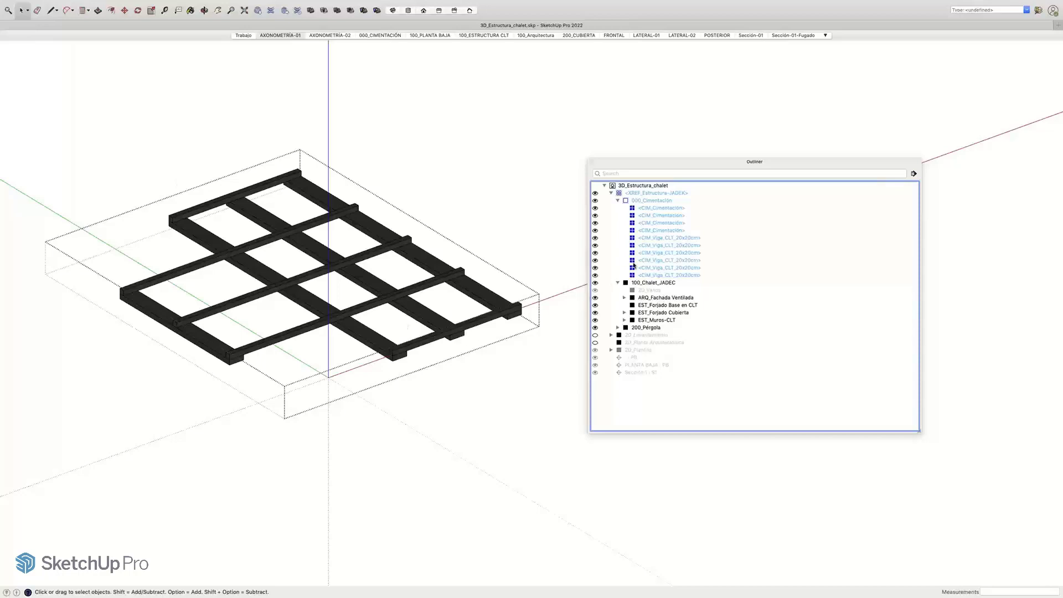
click(659, 239)
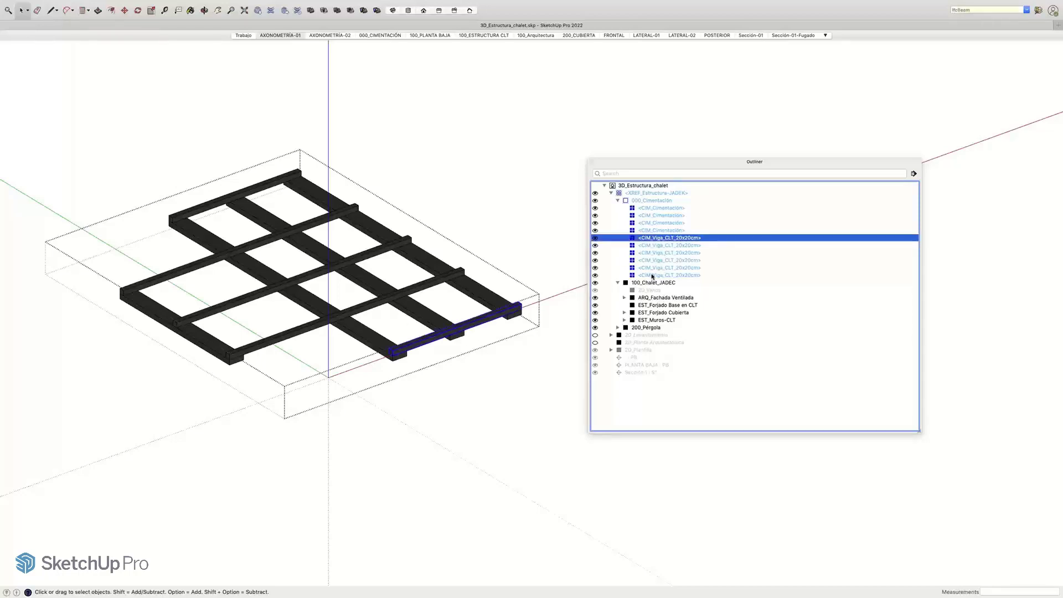
shift+click(652, 276)
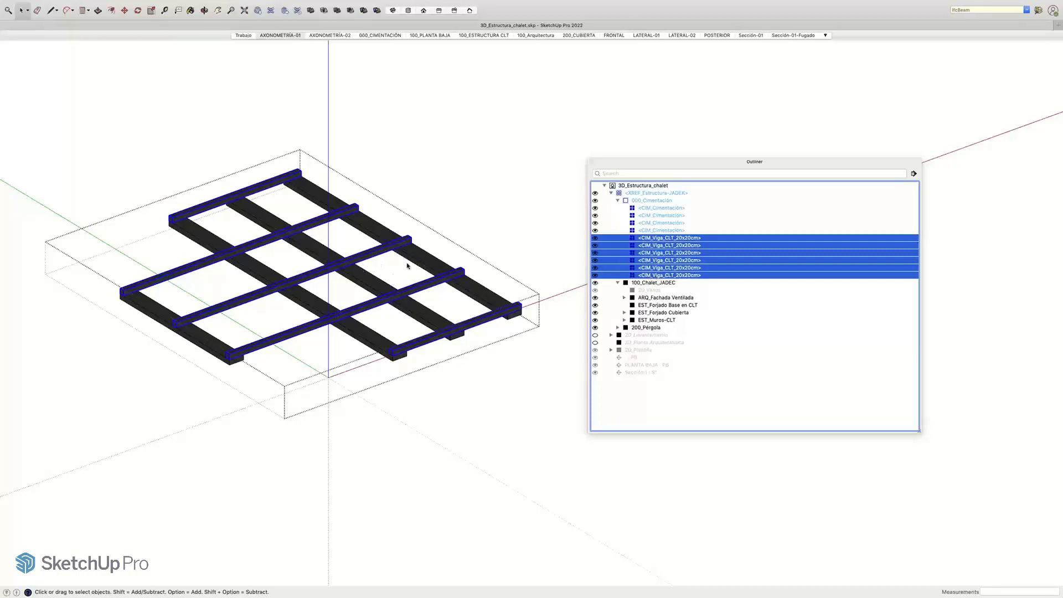
middle_drag(393, 256, 401, 257)
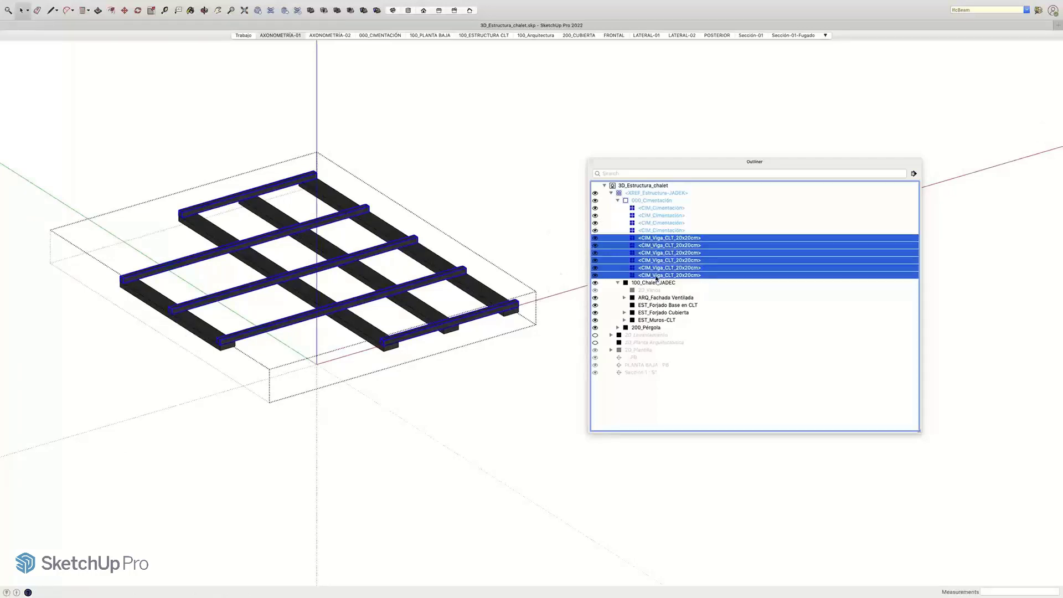
Step: Exit to the top level of the model, collapse 000_Cimentación and keep 100_Chalet_JADEC expanded in the Outliner
click(497, 369)
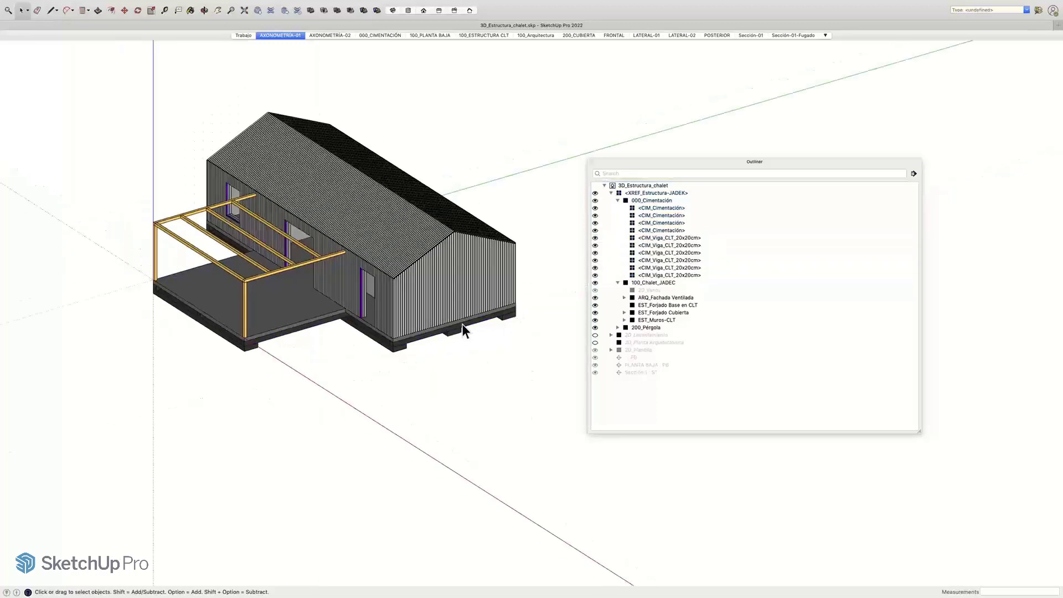
middle_drag(462, 324, 460, 266)
click(618, 201)
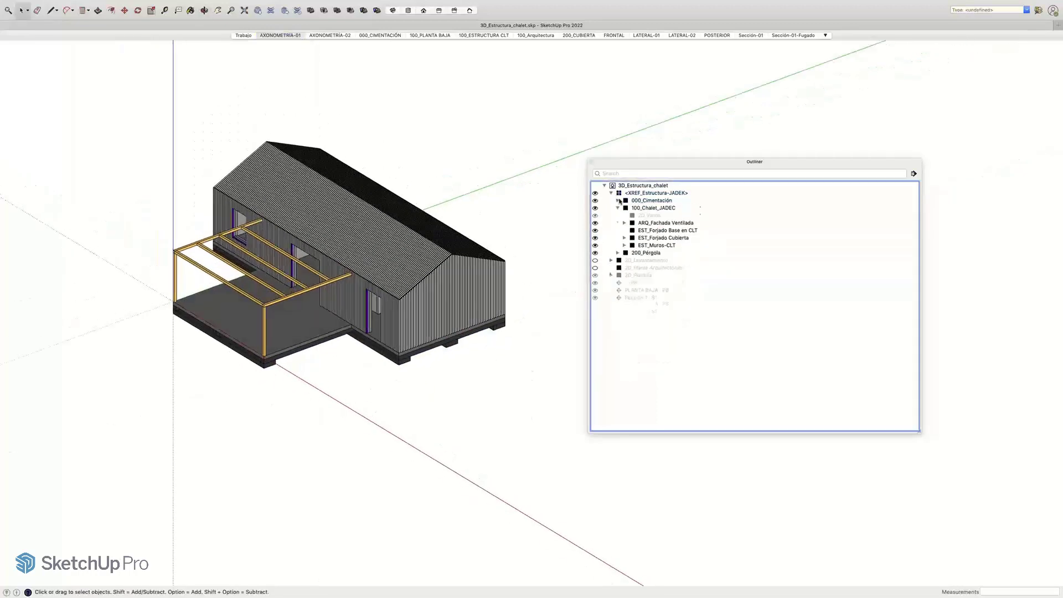
click(618, 208)
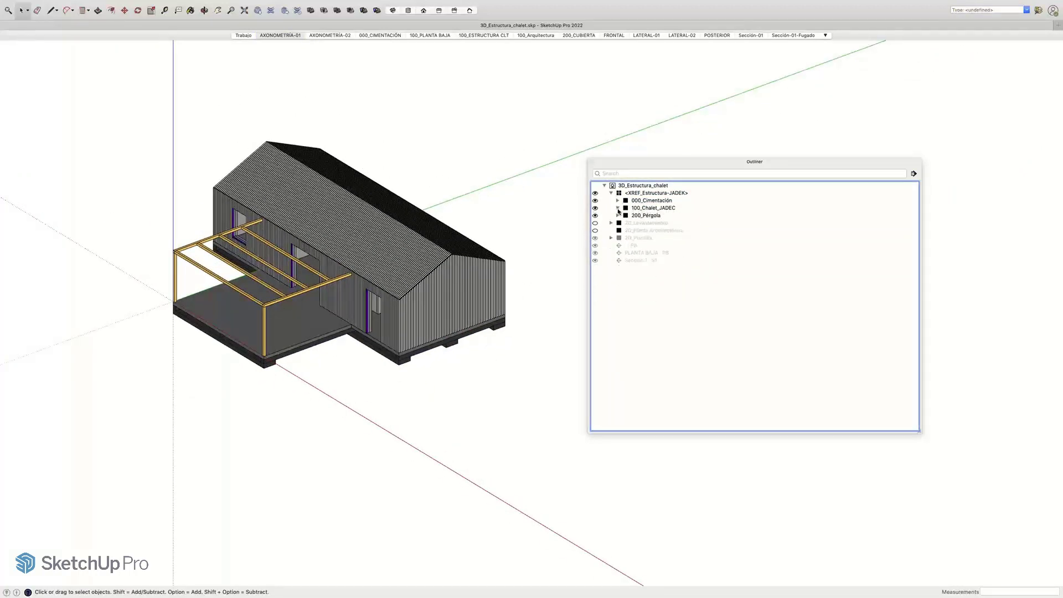
click(618, 208)
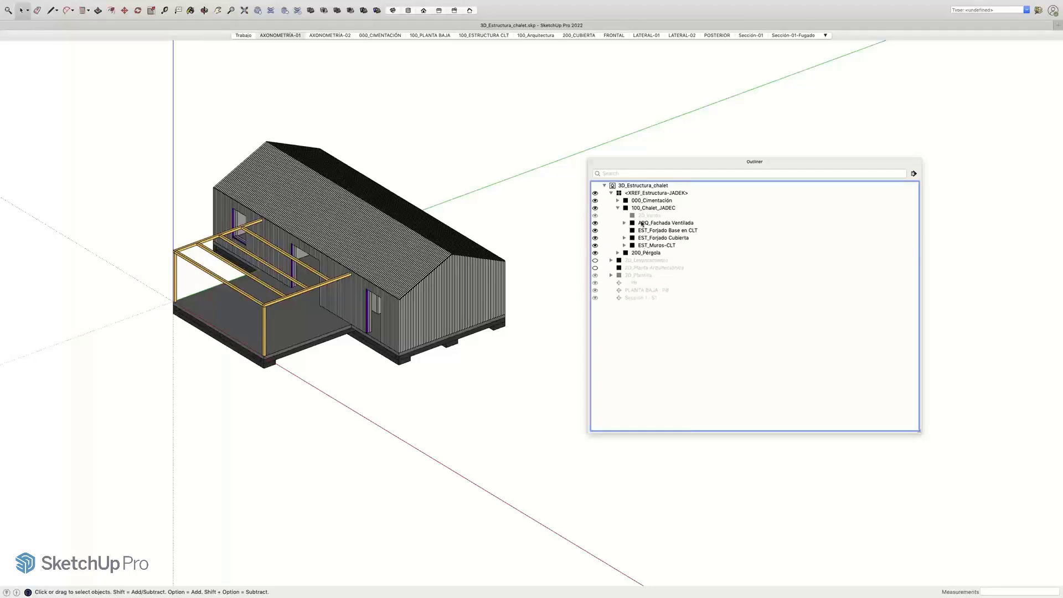
Step: Open the ARQ_Fachada Ventilada group and its nested EST_Lamas fachada ventilada group to view the slats in isolation
double_click(642, 223)
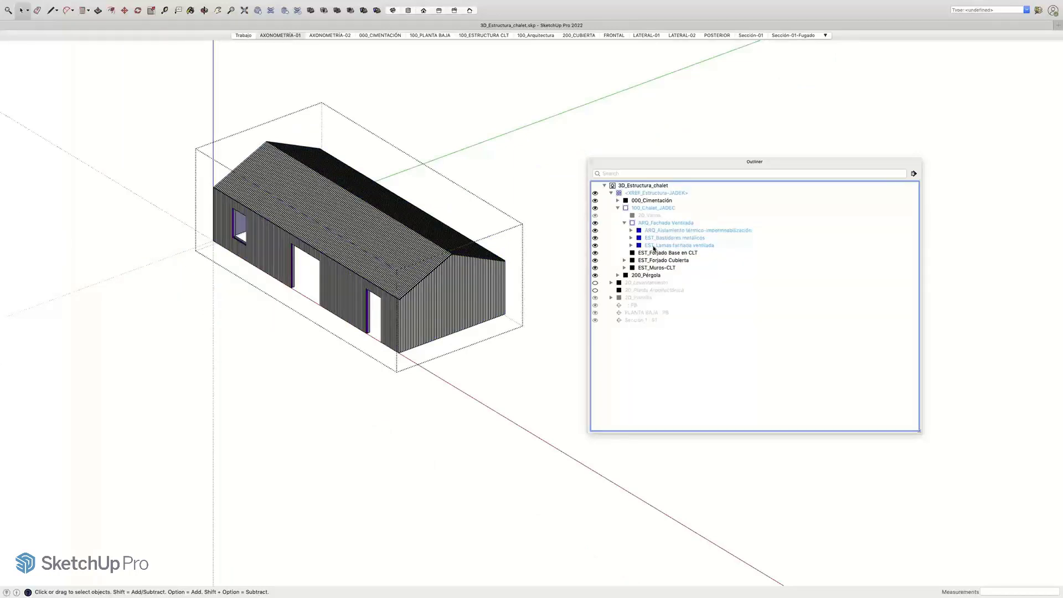
click(654, 246)
double_click(653, 246)
middle_drag(416, 345, 425, 360)
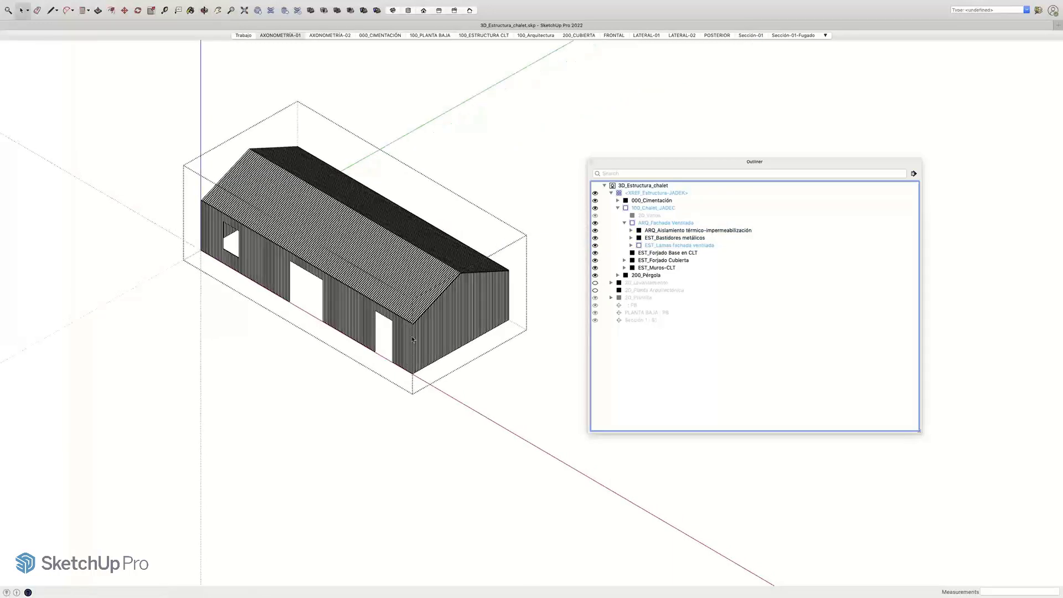
Step: Open one slat component near the facade corner and examine its shape up close and its place among the other slats
scroll(405, 339, up, 5)
double_click(402, 331)
scroll(402, 331, down, 3)
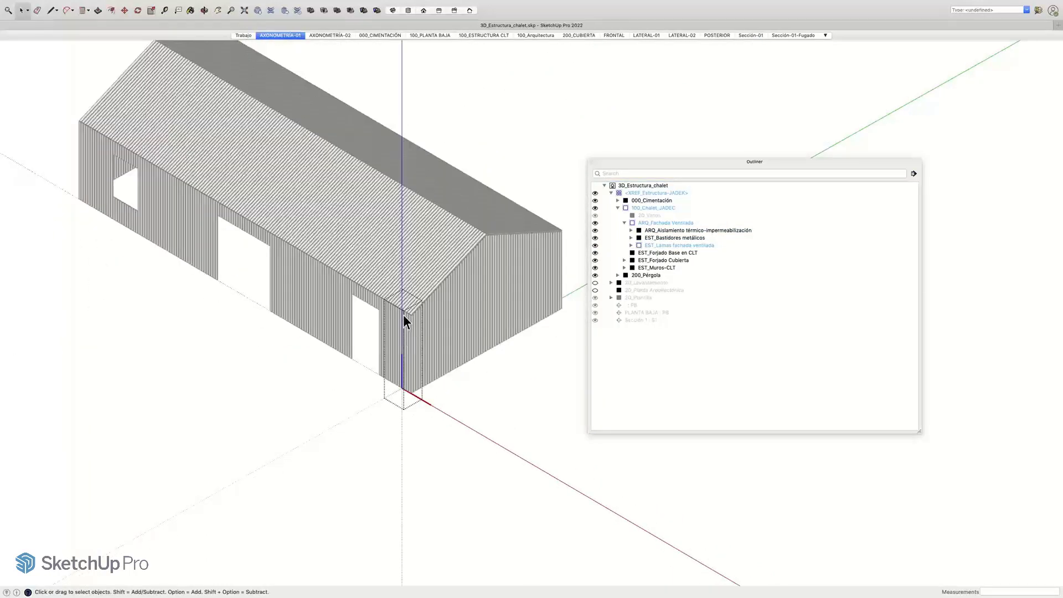
scroll(403, 315, up, 5)
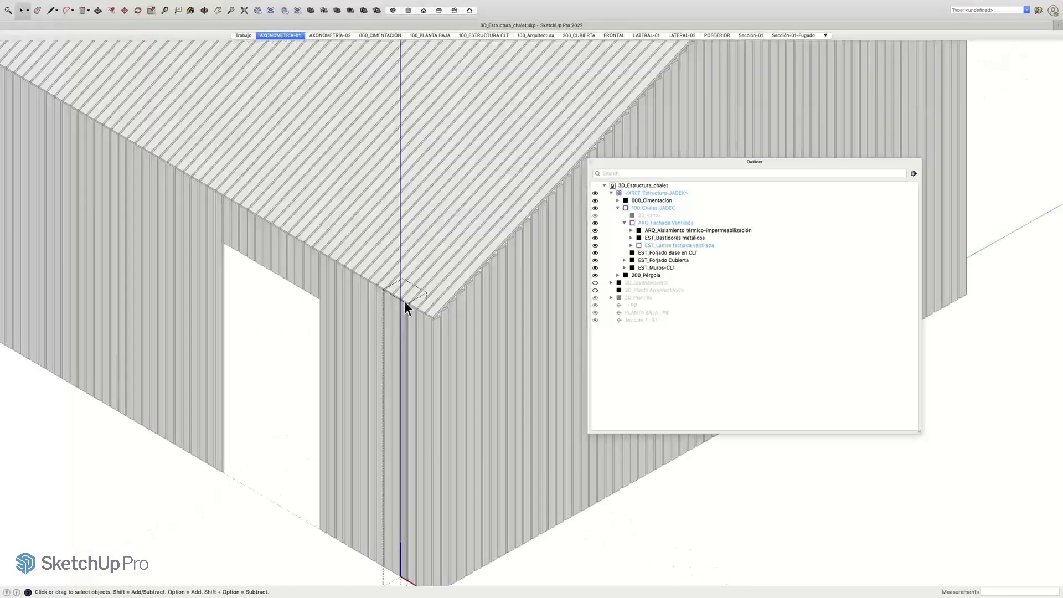
scroll(404, 301, up, 5)
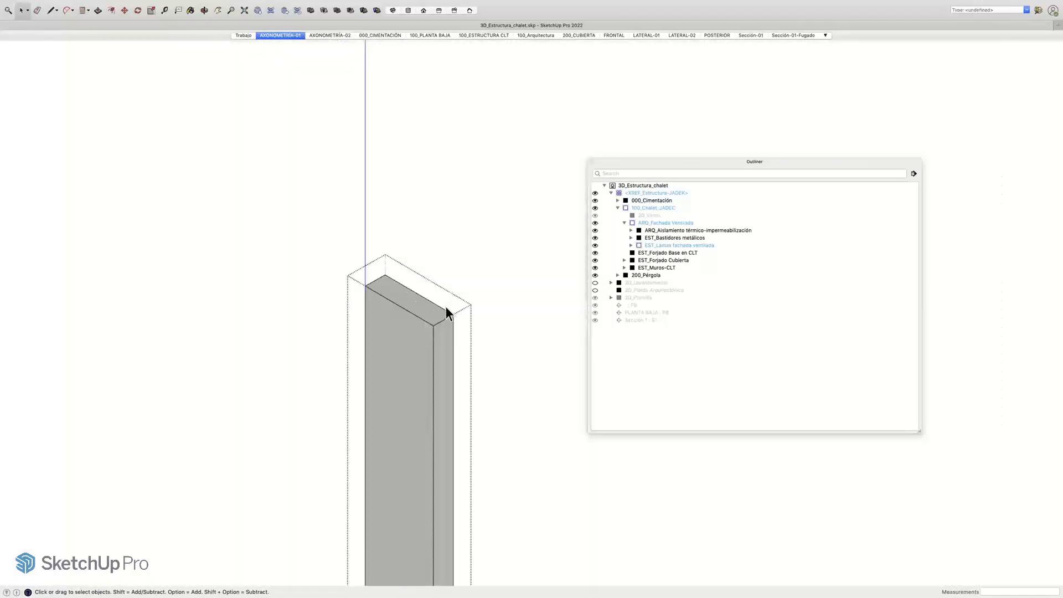
scroll(420, 296, down, 3)
scroll(395, 282, down, 4)
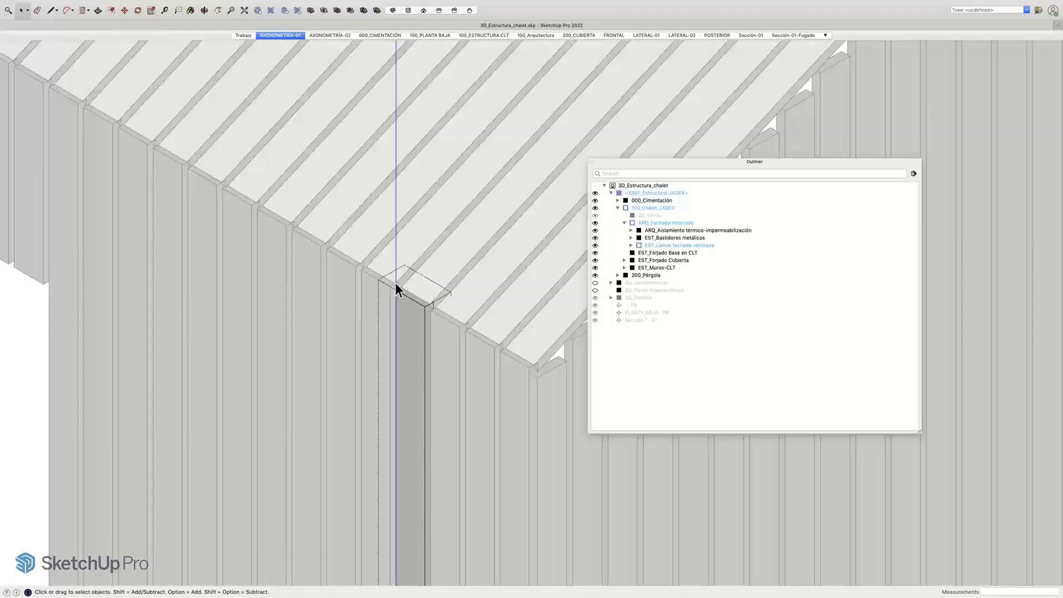
scroll(256, 244, down, 6)
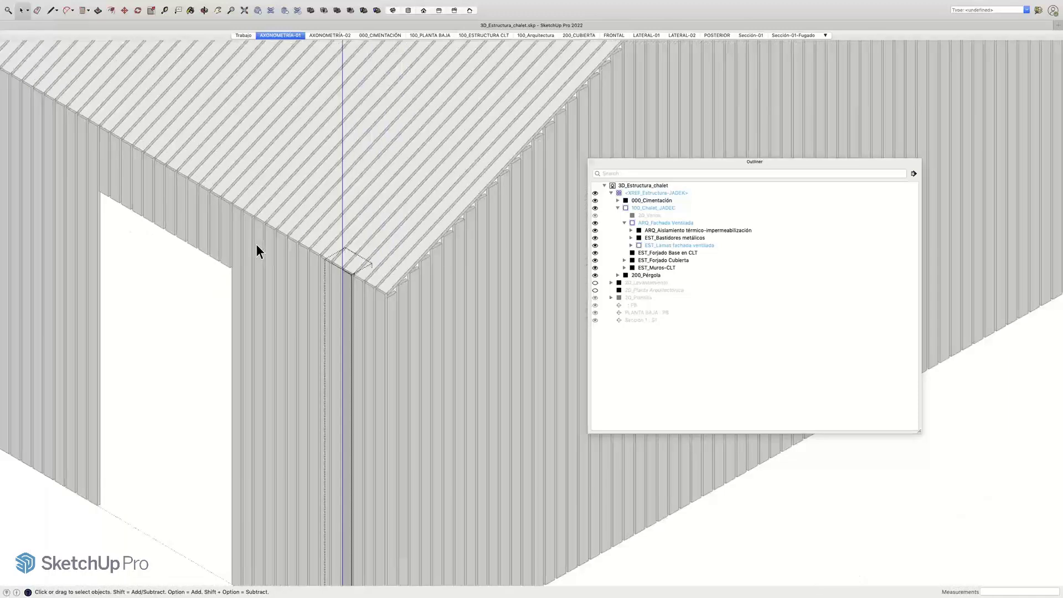
shift+middle_drag(320, 237, 274, 251)
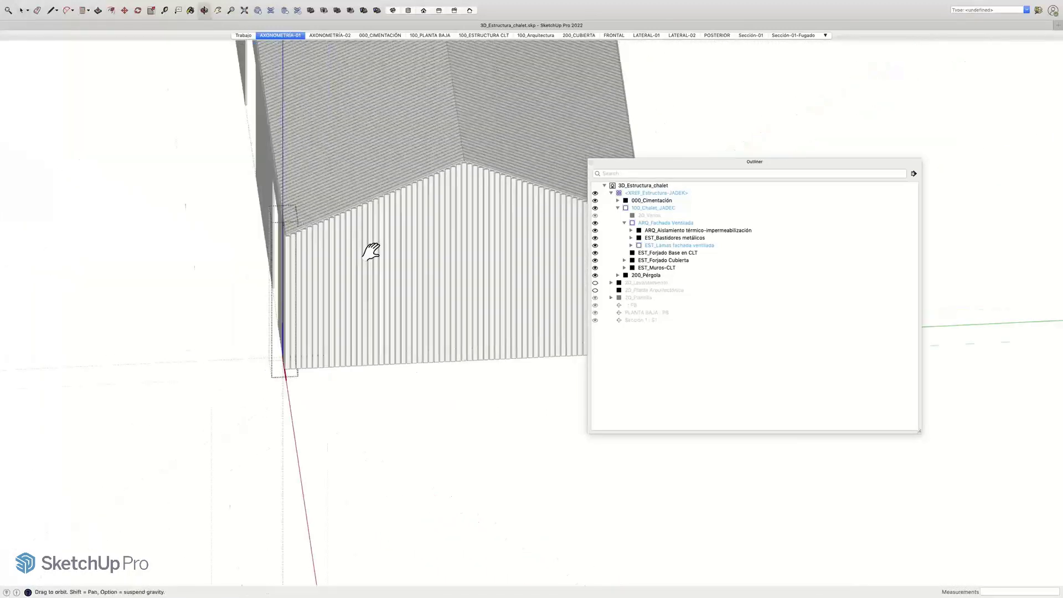
shift+middle_drag(371, 252, 432, 260)
scroll(329, 286, down, 5)
shift+middle_drag(329, 287, 386, 333)
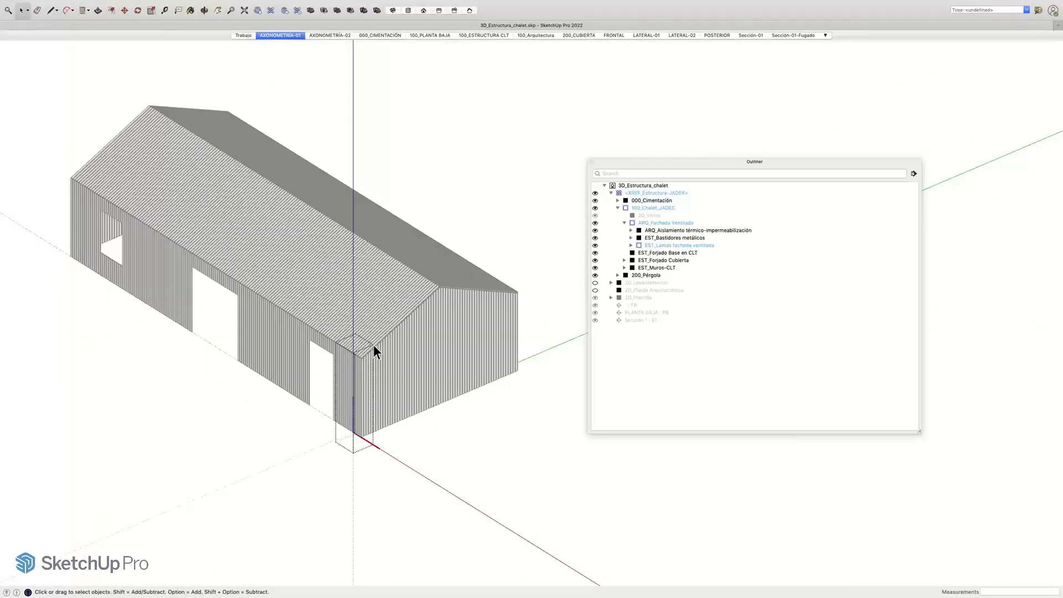
shift+middle_drag(398, 346, 391, 387)
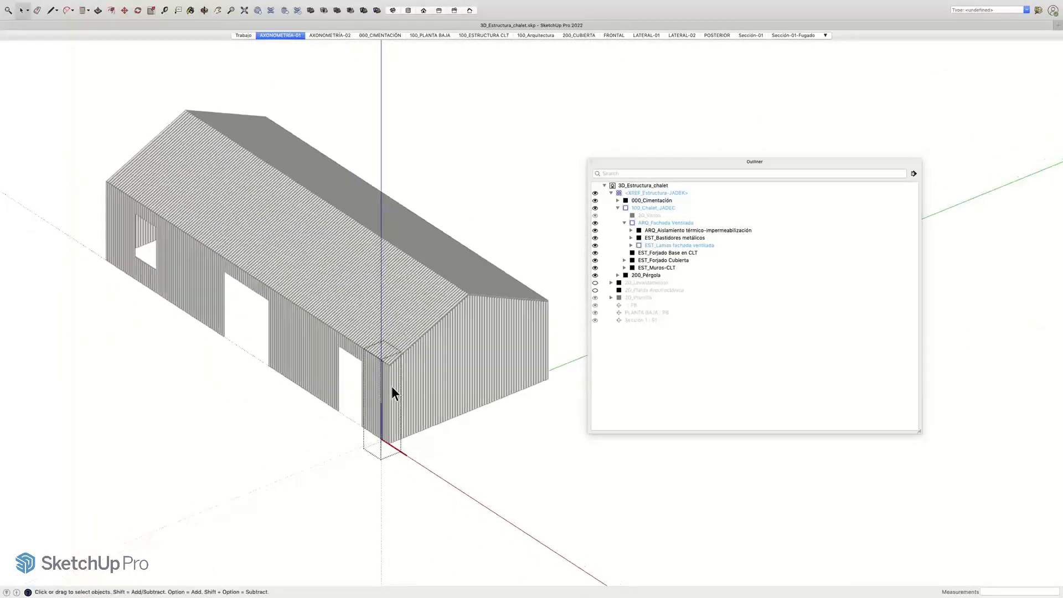
scroll(392, 389, up, 2)
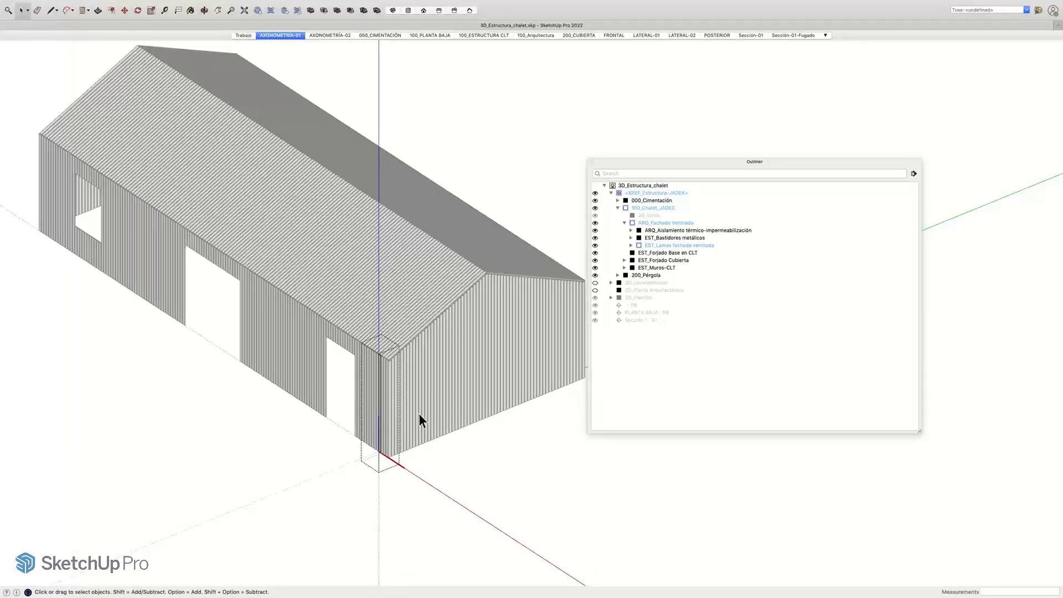
Step: Select the EST_Lamas fachada ventilada group in the Outliner and list its <Lama_70x20mm_Fachada Ventilada> components
shift+middle_drag(420, 415, 385, 406)
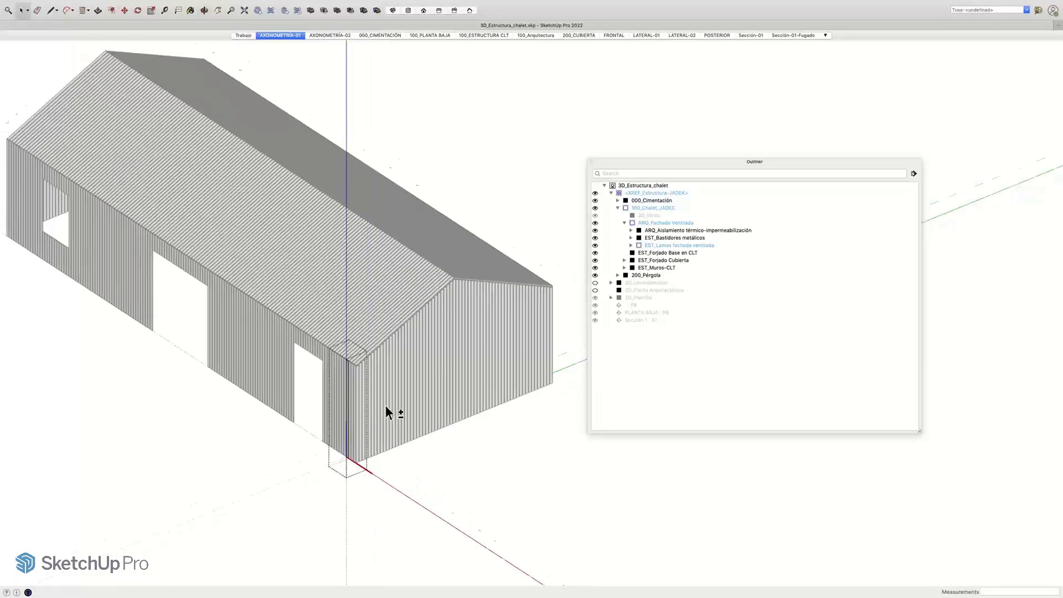
click(646, 248)
click(631, 245)
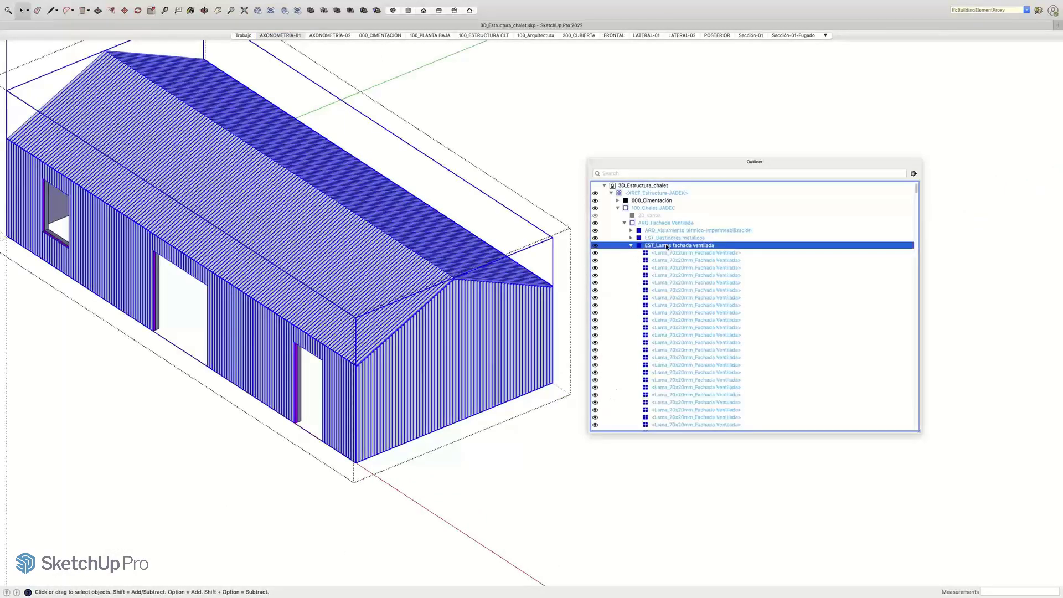
Step: Open the EST_Lamas fachada ventilada group for editing and select all of its slat components
double_click(666, 247)
scroll(501, 292, down, 3)
shift+middle_drag(501, 292, 472, 301)
key(super+a)
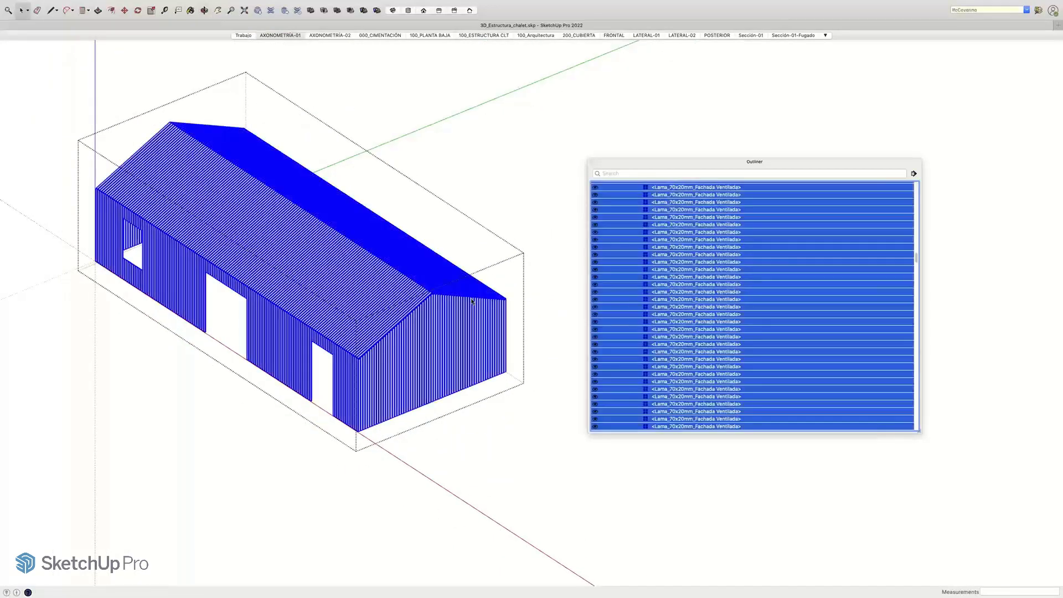
Step: Generate a report on the selected slats using the 3D_Reporte lamas madera template
click(63, 5)
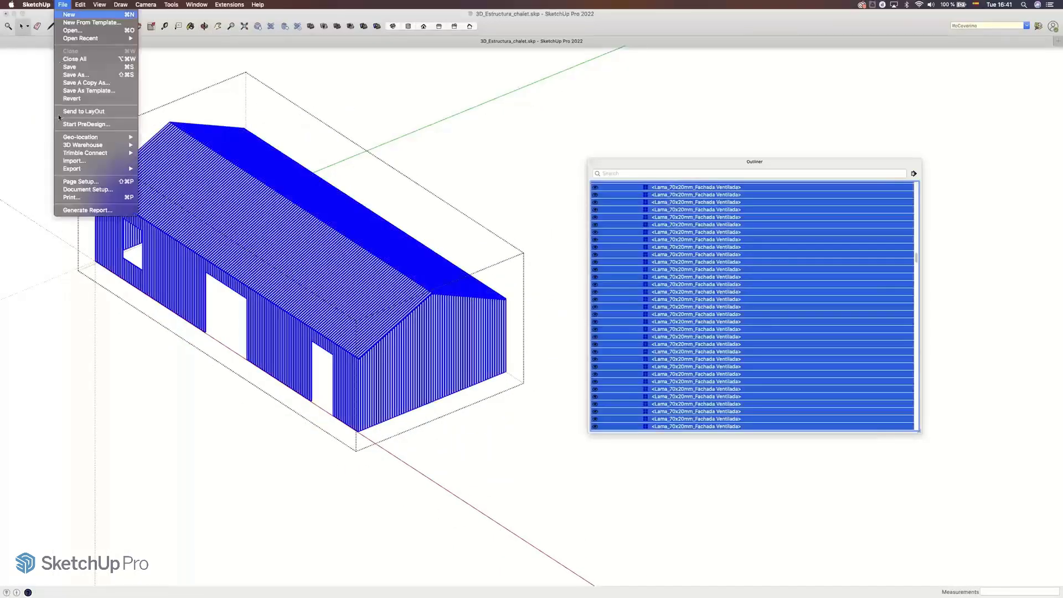
click(88, 210)
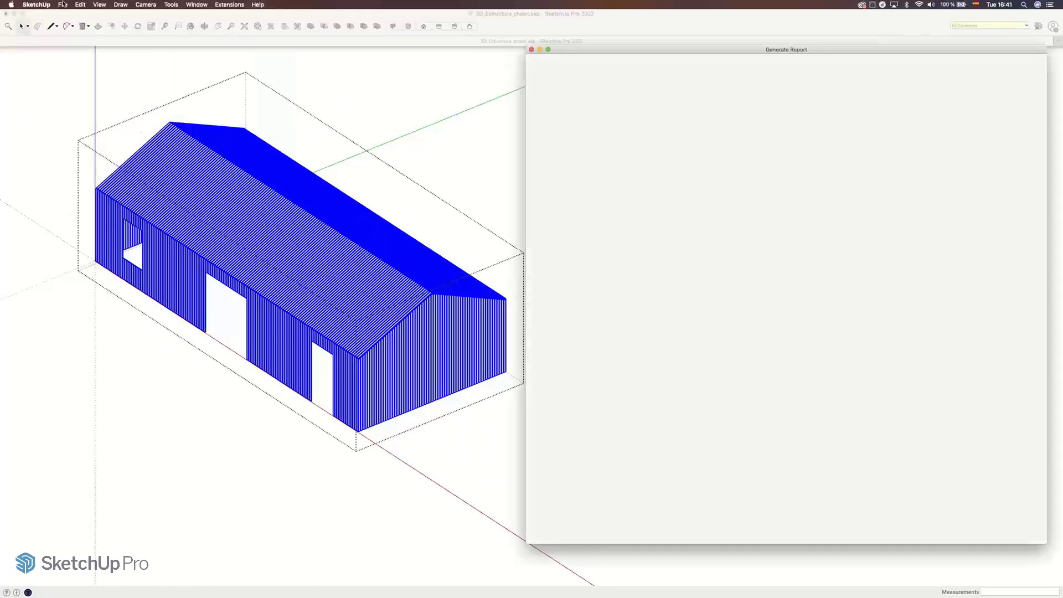
click(62, 4)
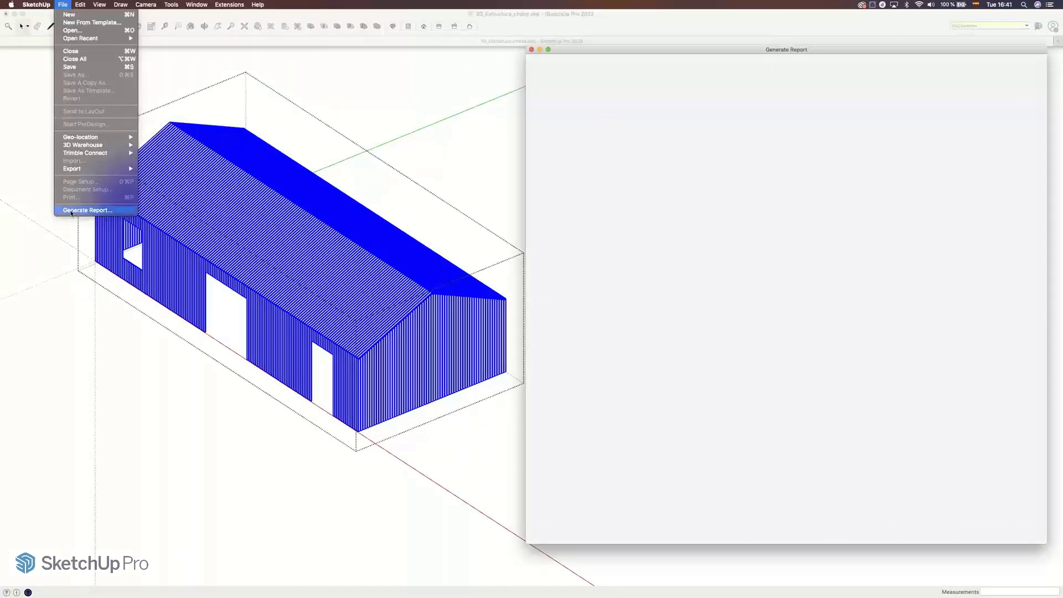
click(89, 210)
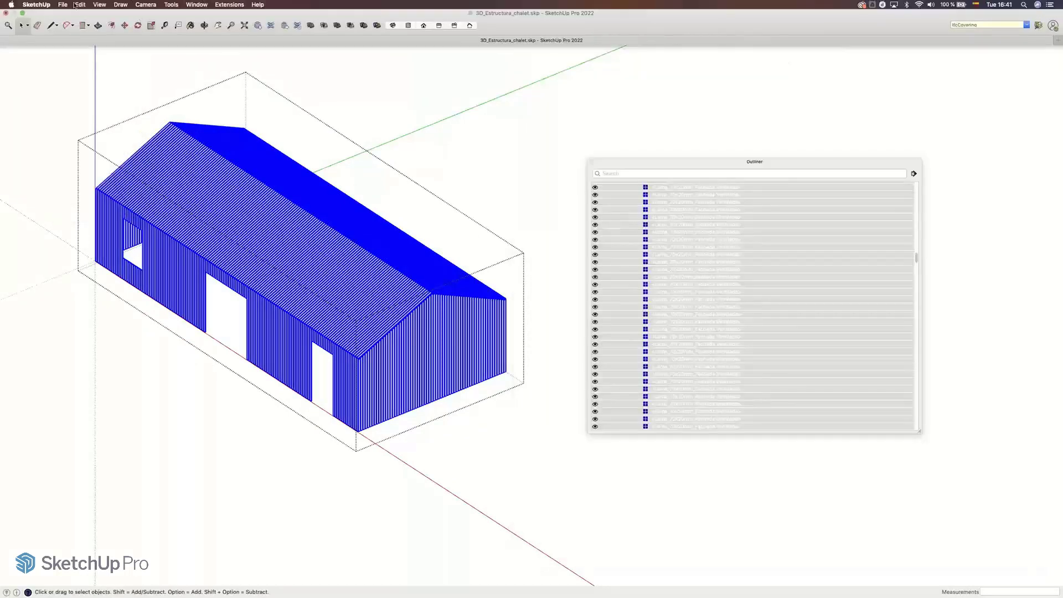
click(66, 5)
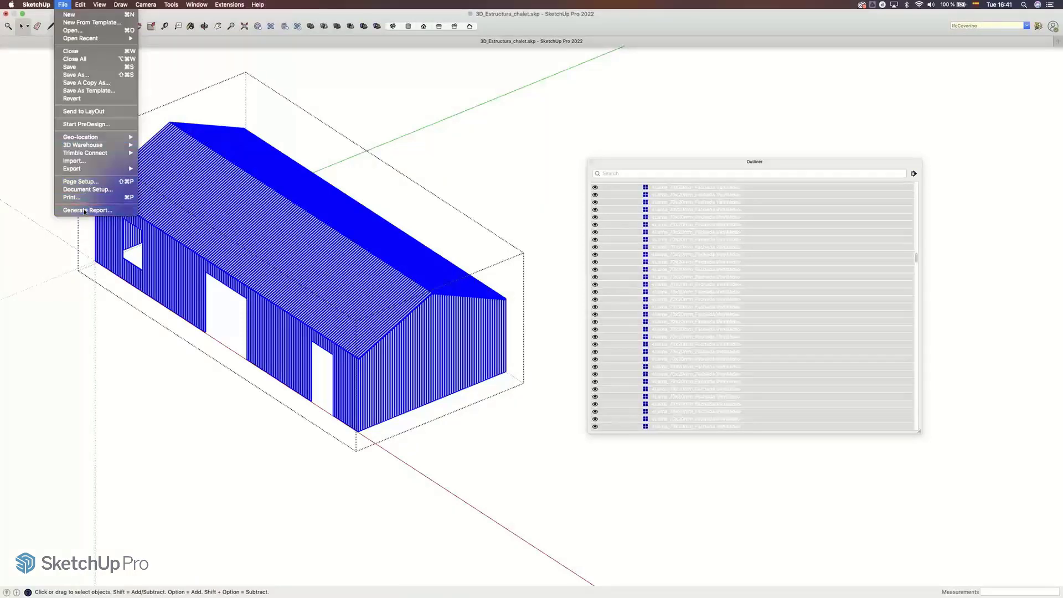
click(84, 210)
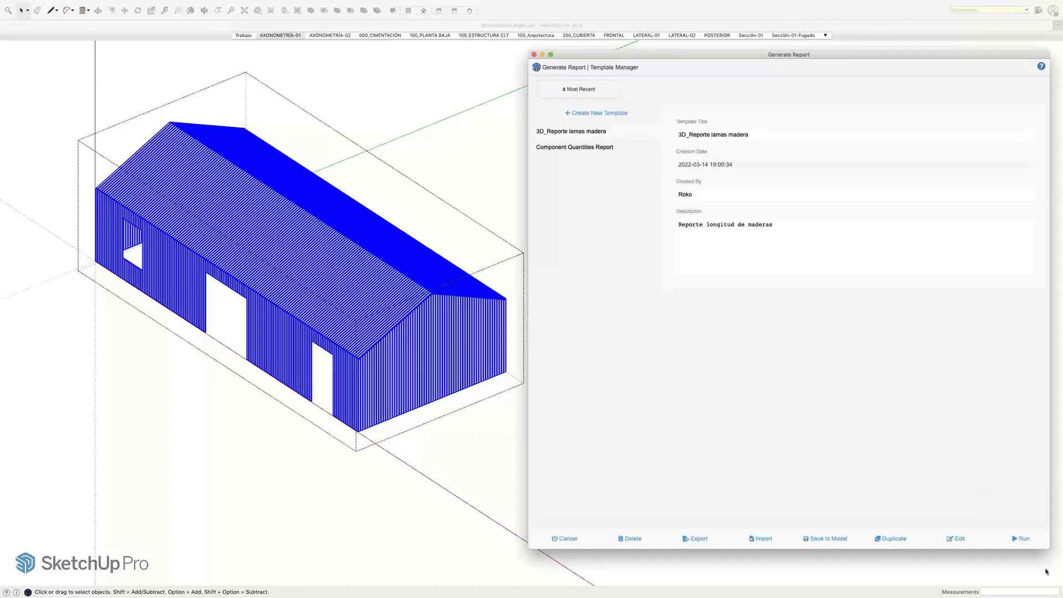
click(1021, 538)
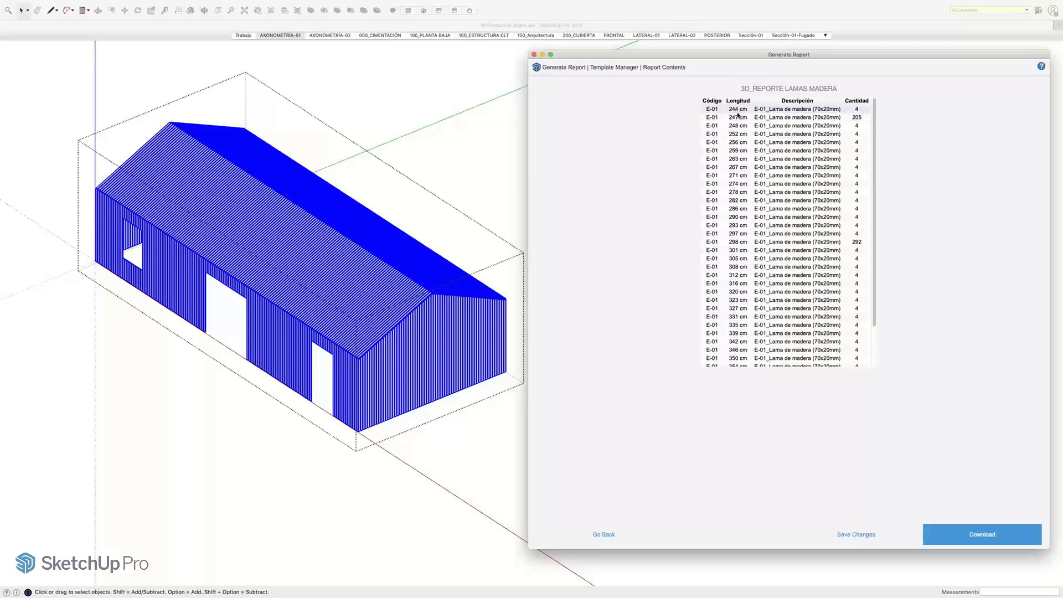
Step: Review the slat lengths and quantities listed in the report and close it without downloading
scroll(738, 161, down, 3)
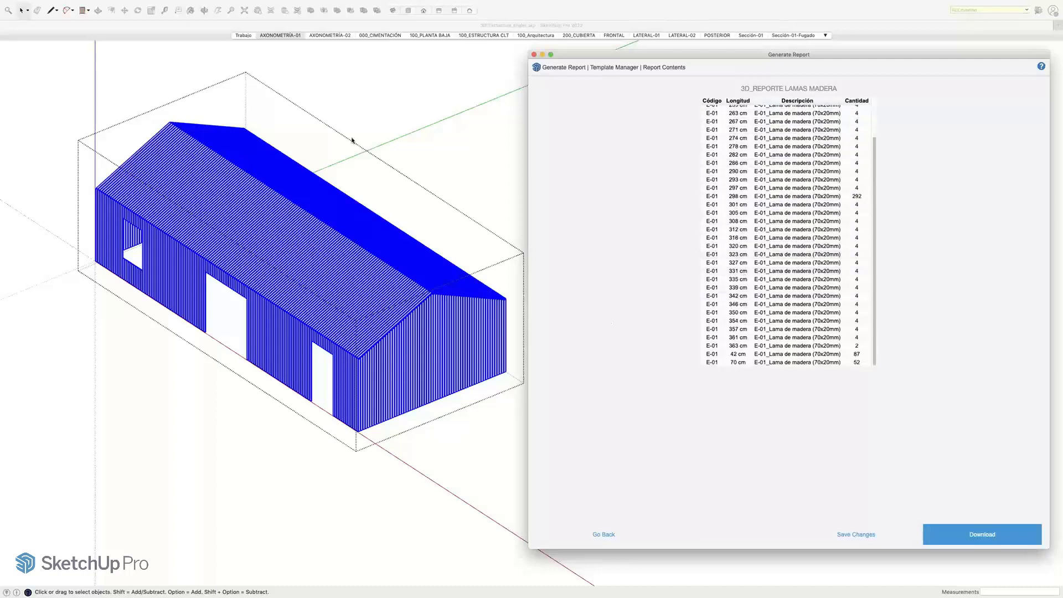
scroll(731, 241, up, 3)
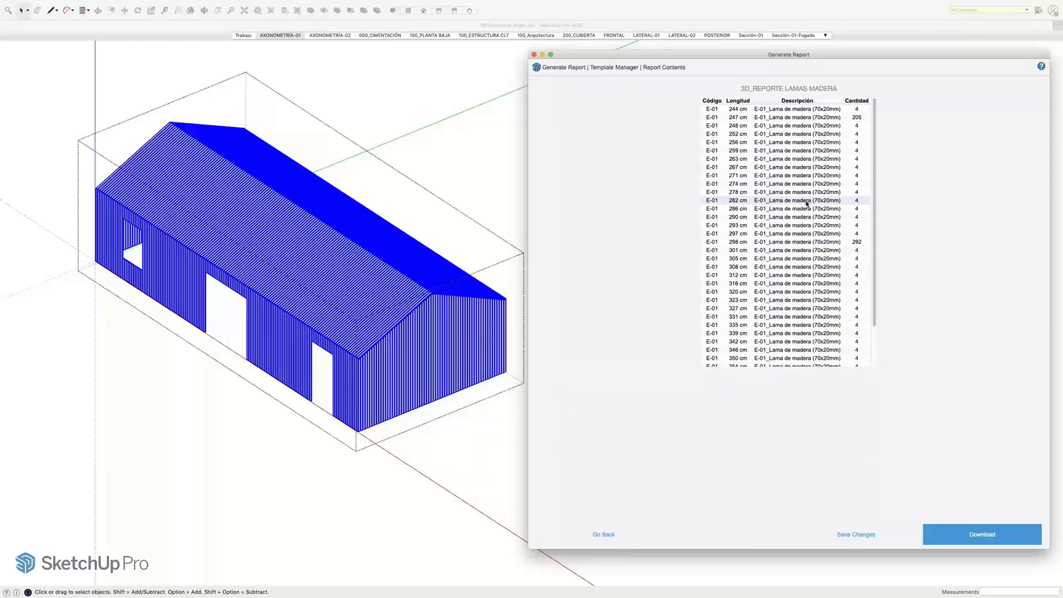
click(534, 54)
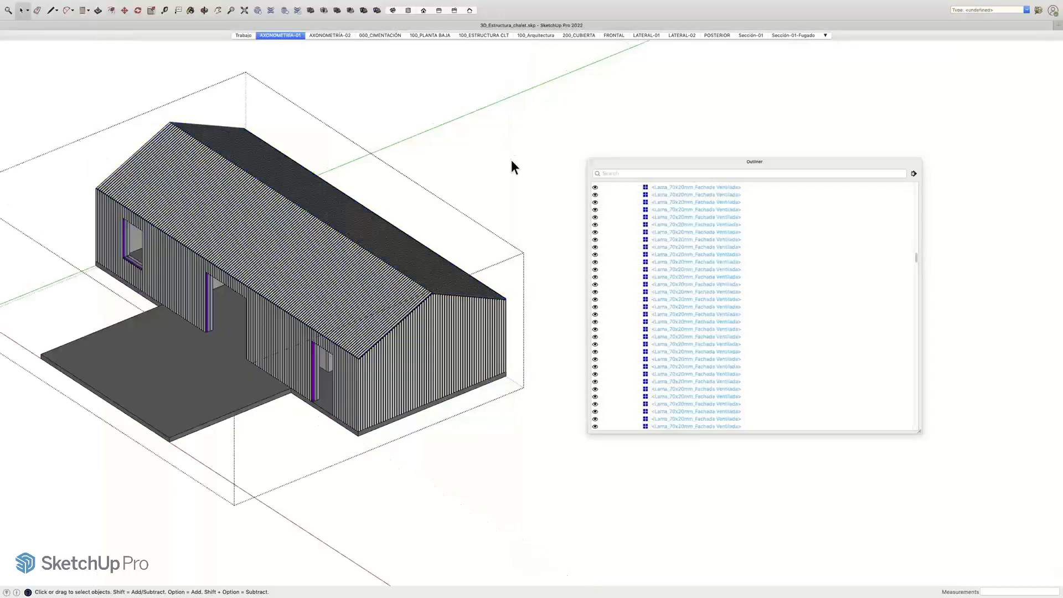
Step: Switch to Finder and select the 3D_Estructura_chalet.skp file, followed by the 000_Recursos folder, in the 200_Taller_Estructura del modelo 3D folder
key(super+Tab)
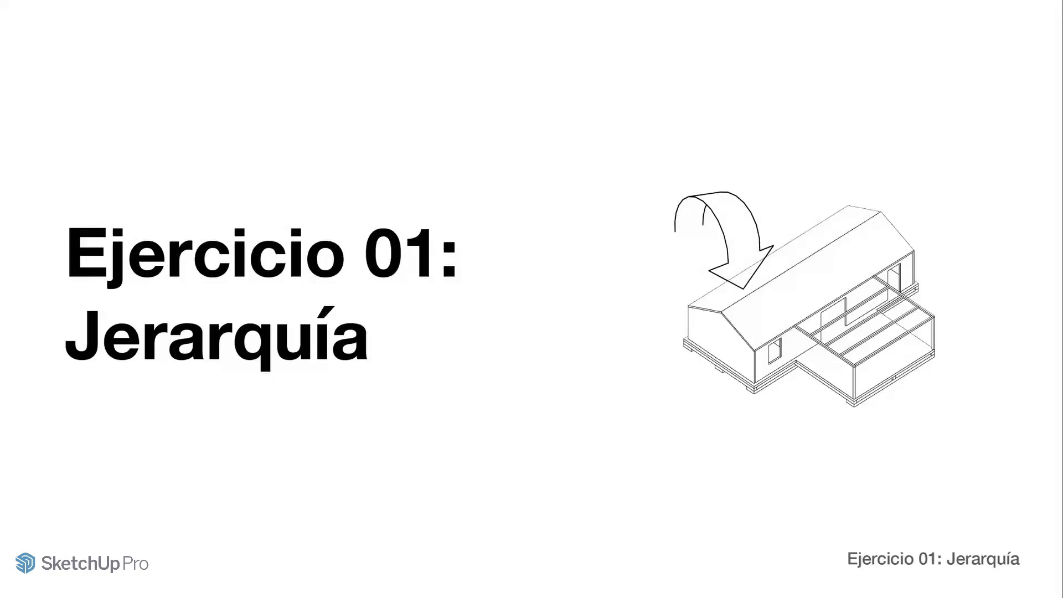
key(super+Tab)
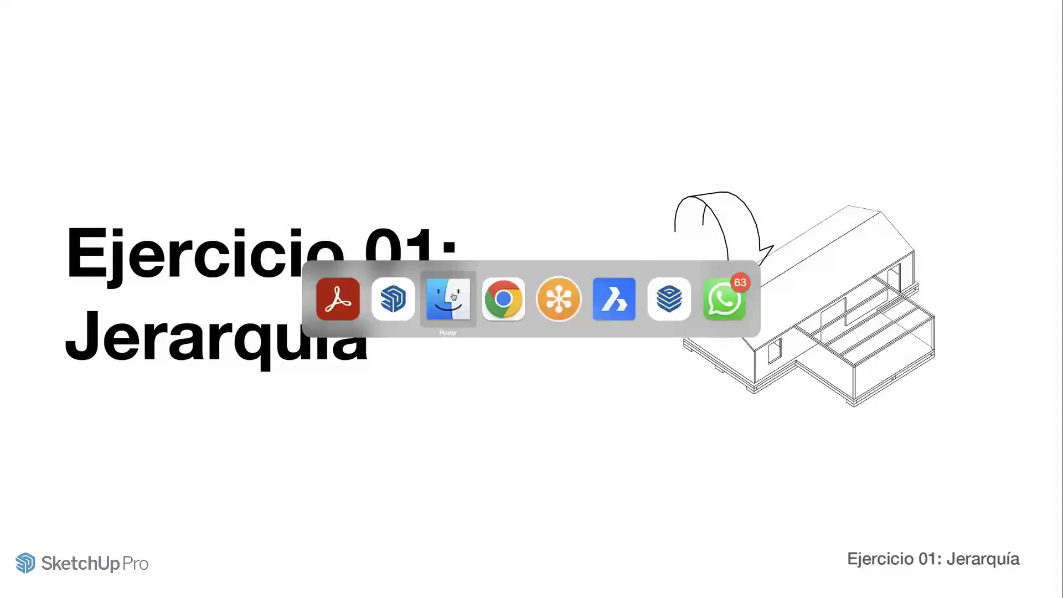
click(452, 297)
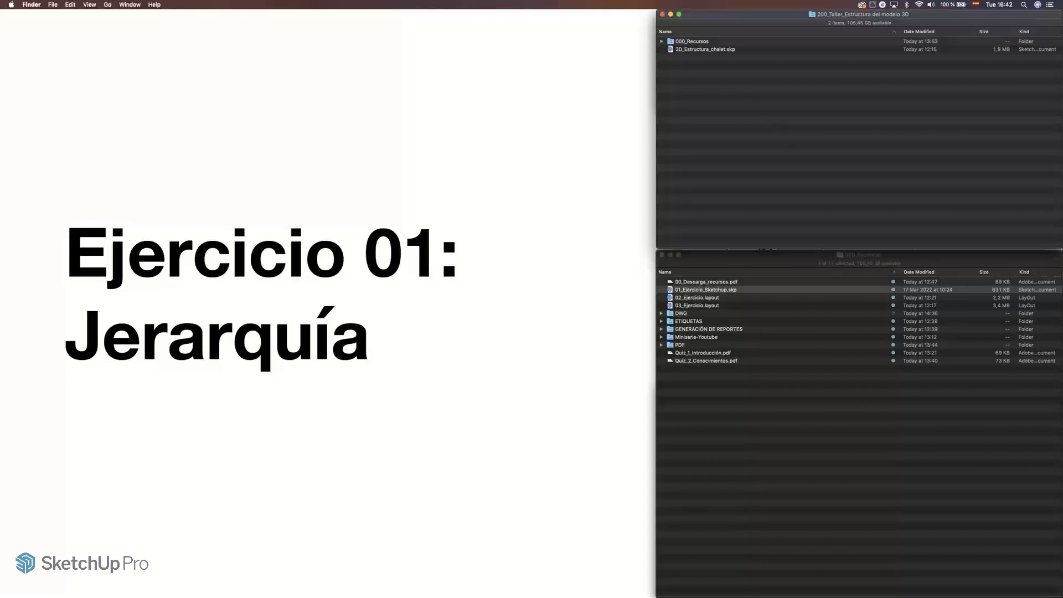
key(super+Tab)
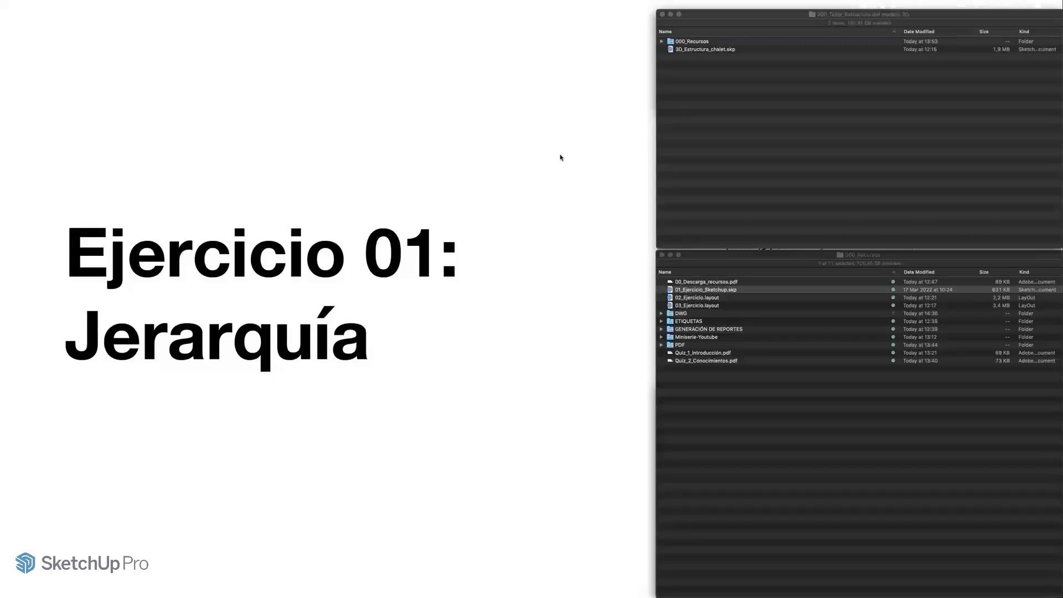
click(723, 68)
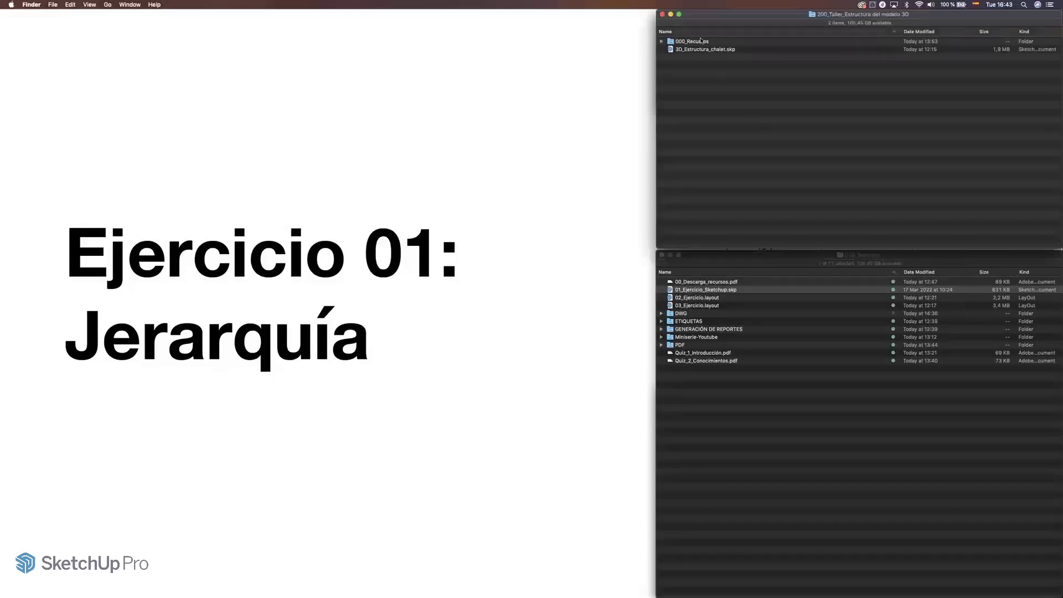
click(699, 50)
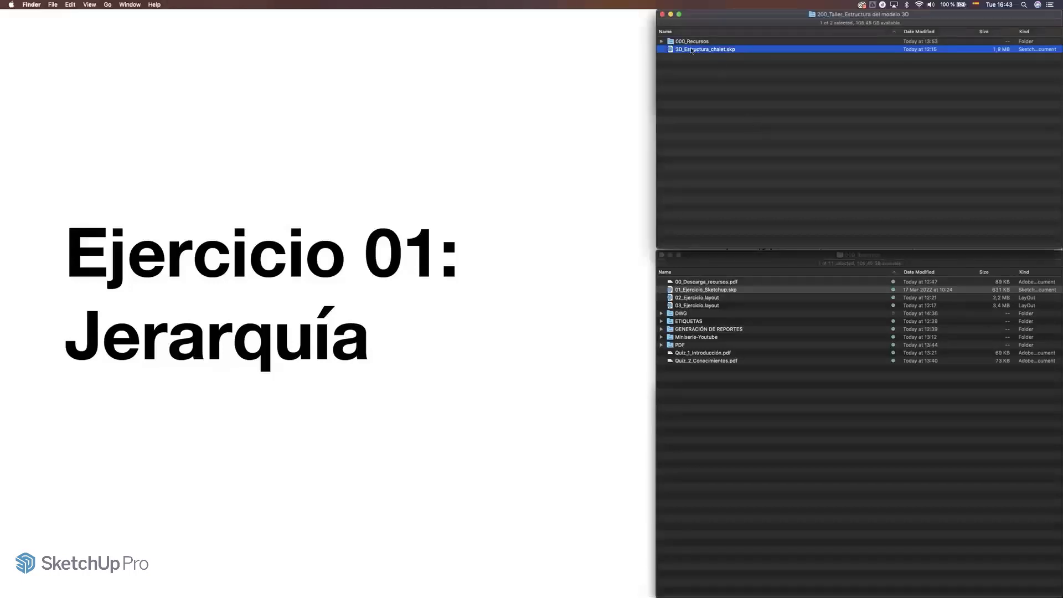
click(689, 42)
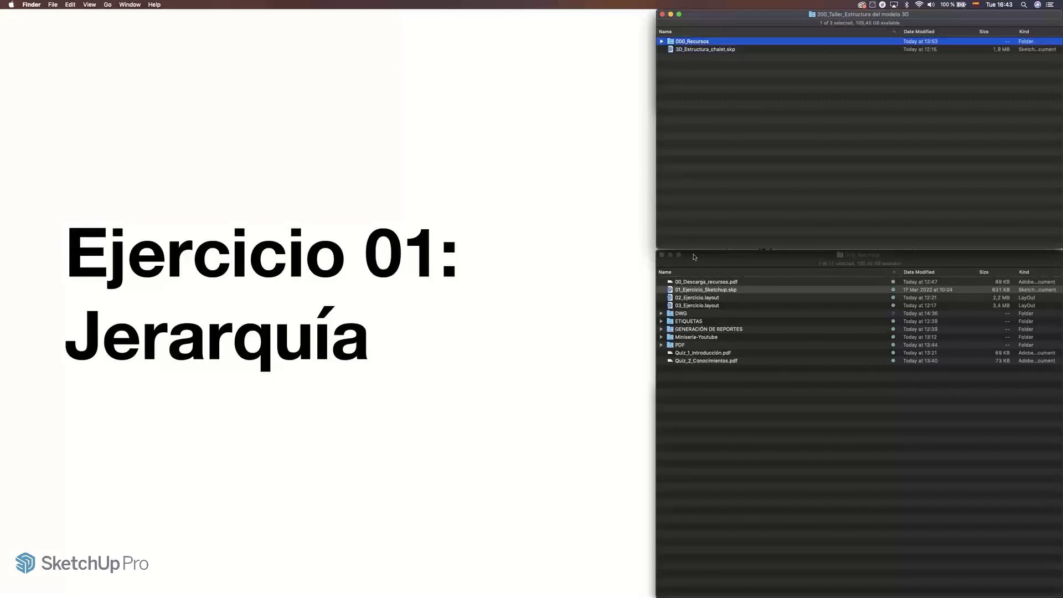
Step: Move the 000_Recursos folder window up over the other Finder window and select 01_Ejercicio_Sketchup.skp in it
click(695, 257)
drag(707, 230, 711, 5)
click(716, 213)
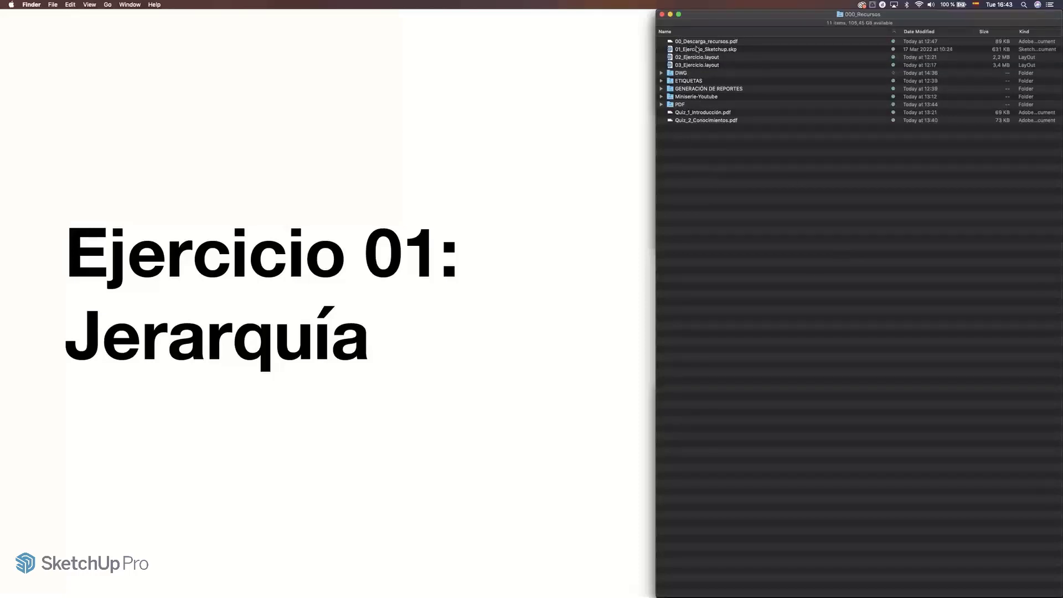
click(697, 49)
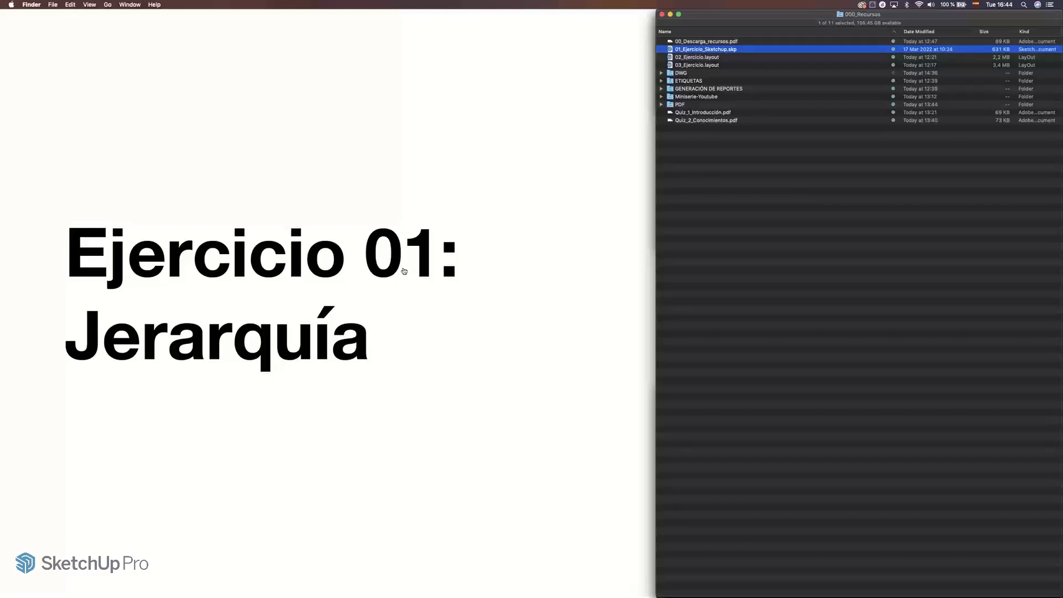
Step: Open 01_Ejercicio_Sketchup.skp from the 000_Recursos folder in SketchUp and expand its window to full screen
key(super+Tab)
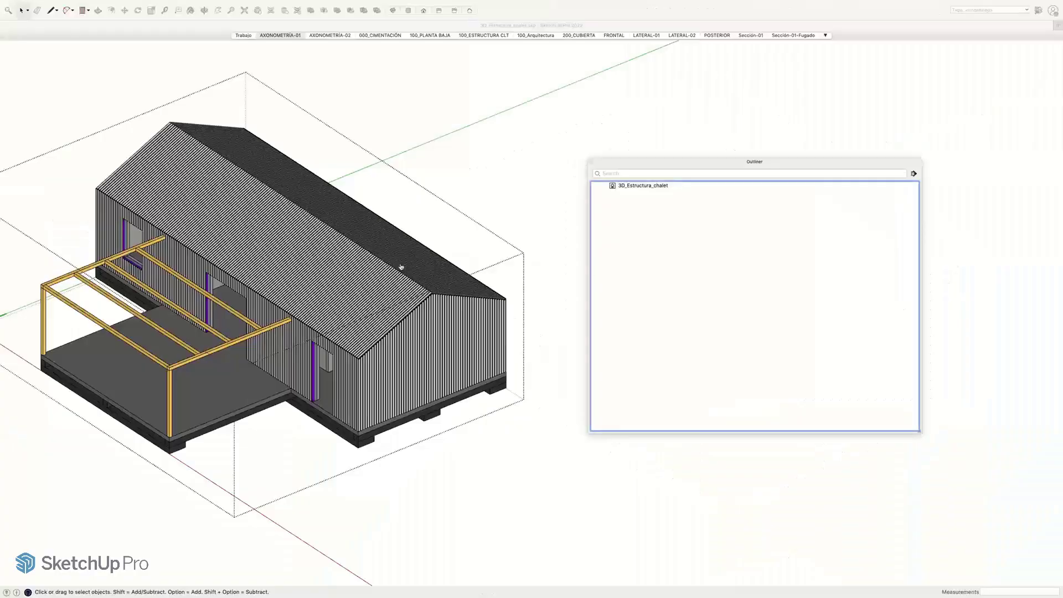
key(super+Tab)
click(391, 304)
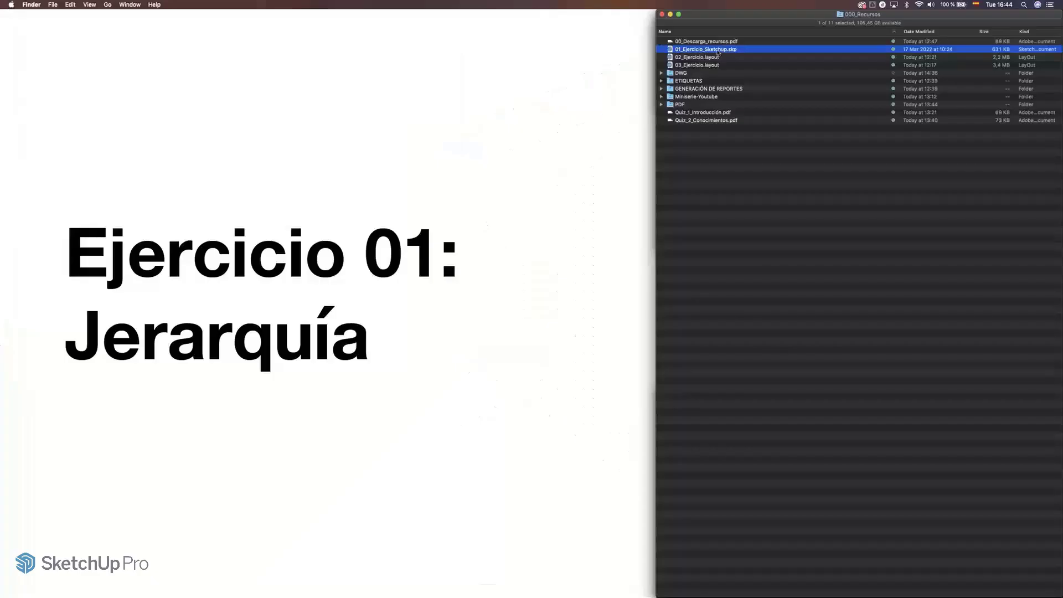
double_click(705, 49)
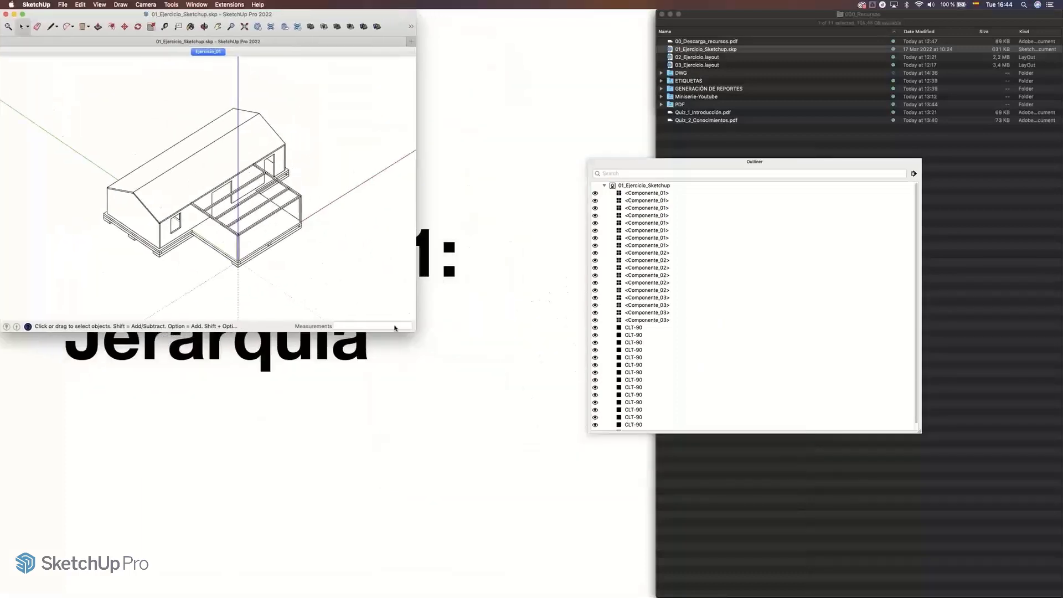
drag(527, 473, 656, 596)
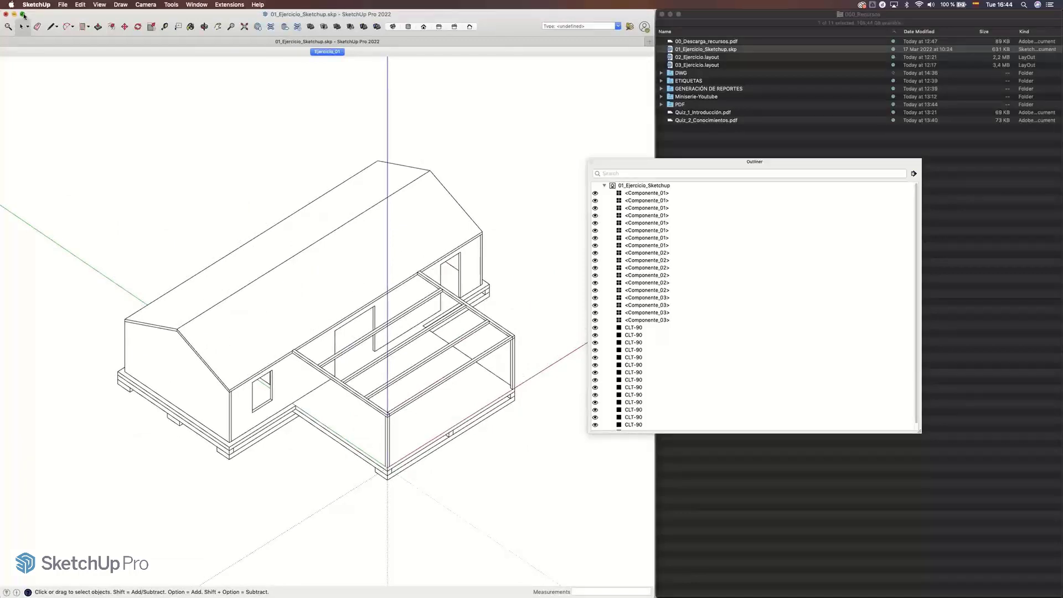
click(23, 15)
Step: Enlarge the Outliner until its complete object list down to Grupo_01 fits, keeping the whole house visible beside it
key(o)
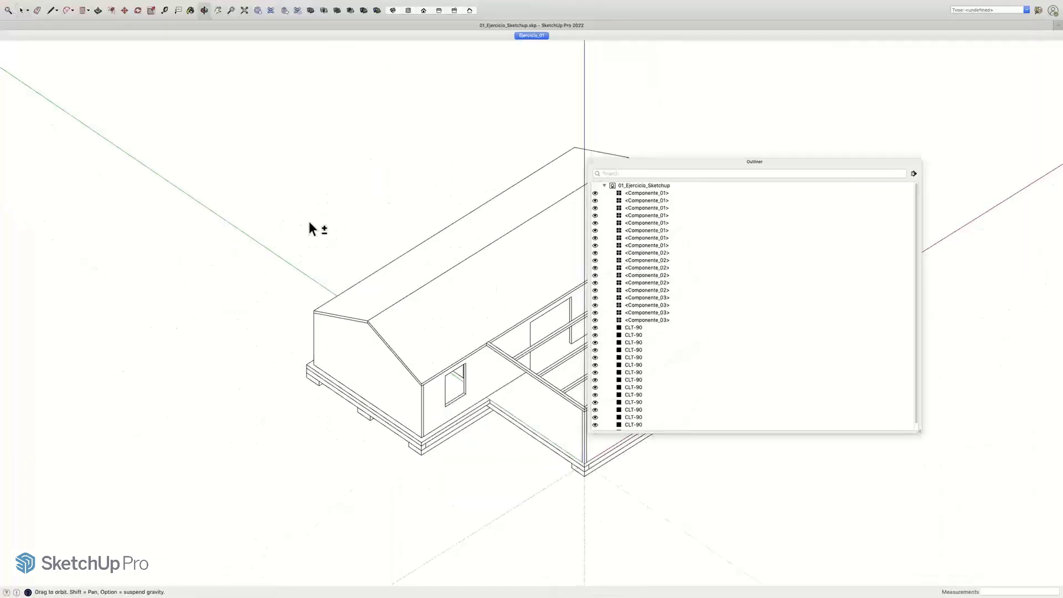
drag(309, 228, 440, 287)
key(space)
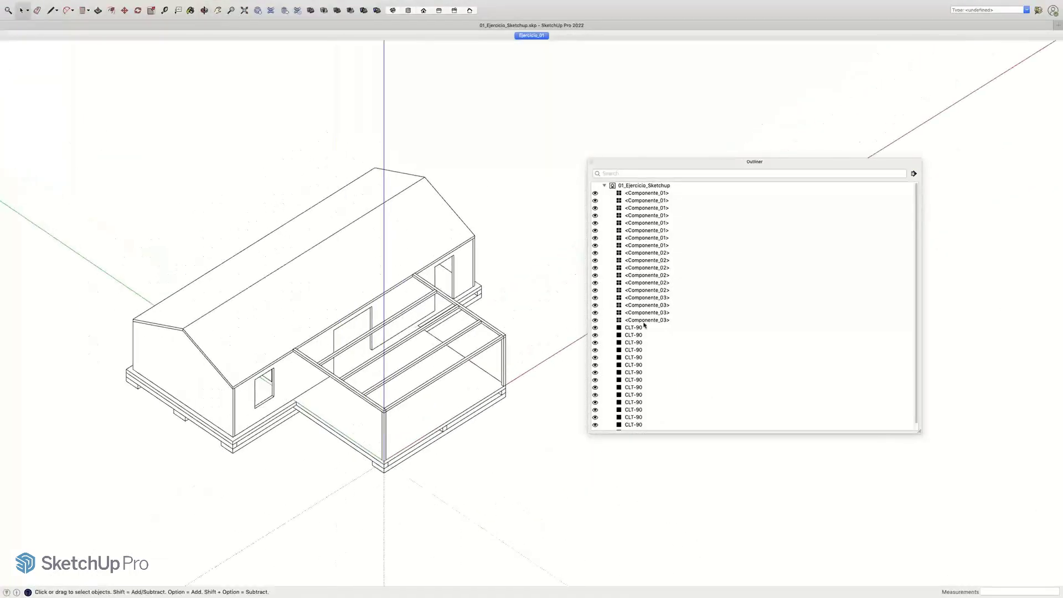
scroll(644, 326, down, 1)
scroll(644, 325, up, 1)
drag(921, 432, 973, 529)
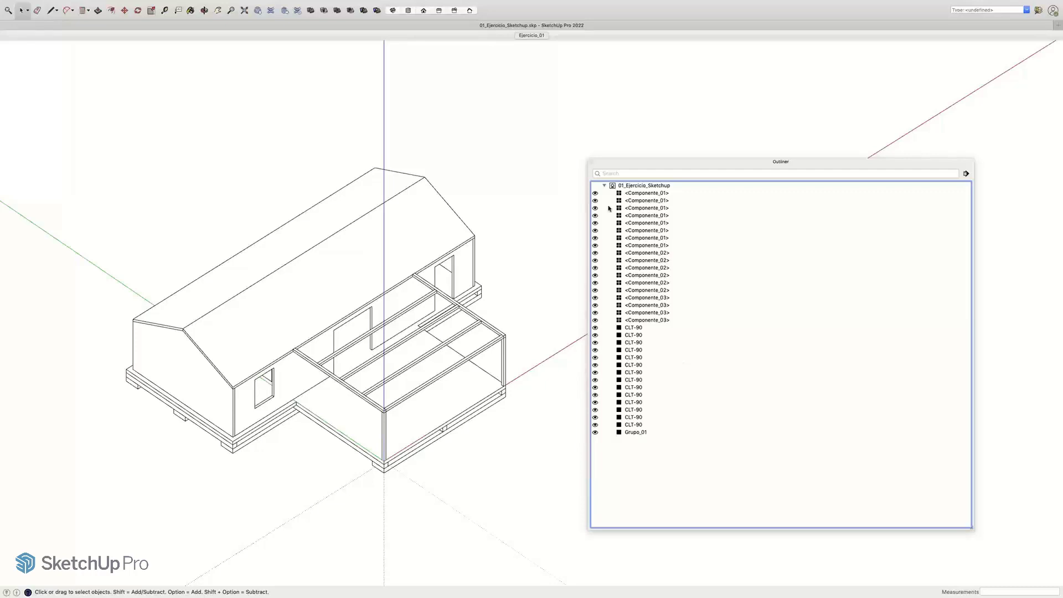
Step: Open a few of the <Componente_01> and <Componente_02> instances from the Outliner to see which parts they represent
double_click(637, 194)
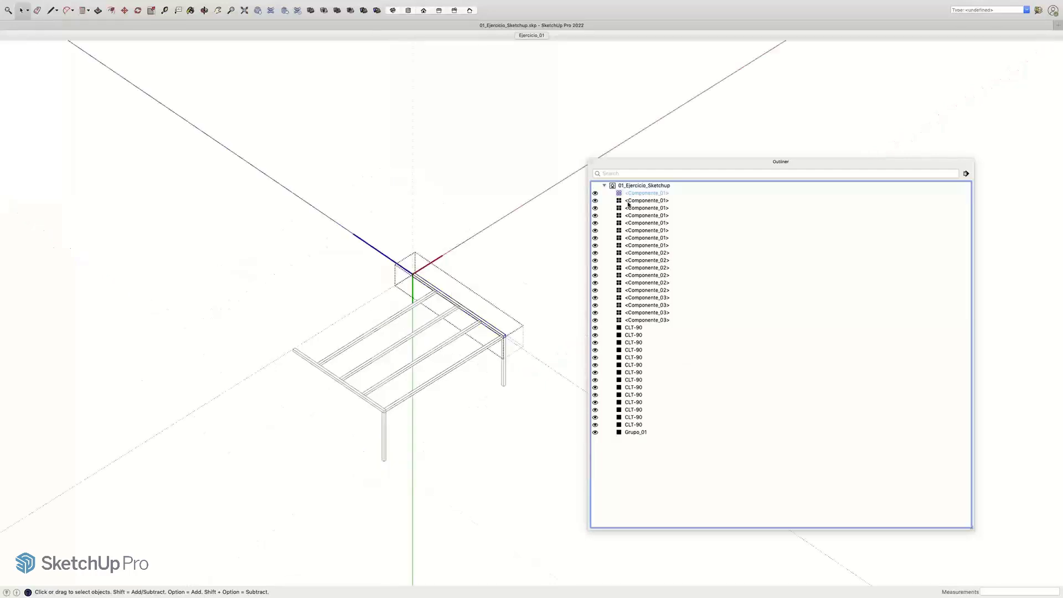
double_click(637, 209)
click(651, 266)
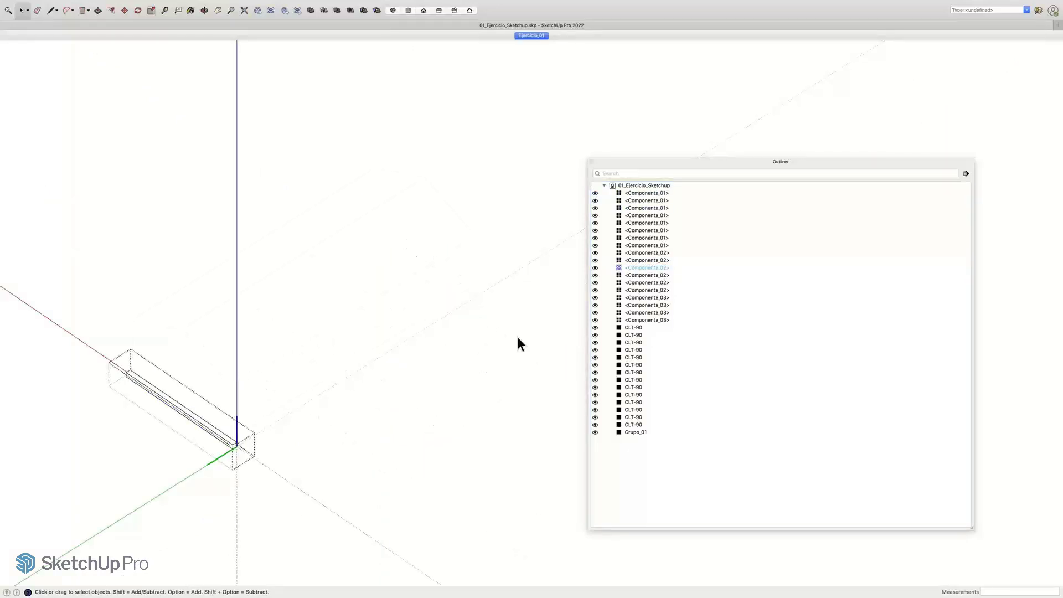
Step: Open several CLT-90 groups one after another from the Outliner to examine which house panel each one is
double_click(627, 403)
double_click(632, 410)
double_click(631, 426)
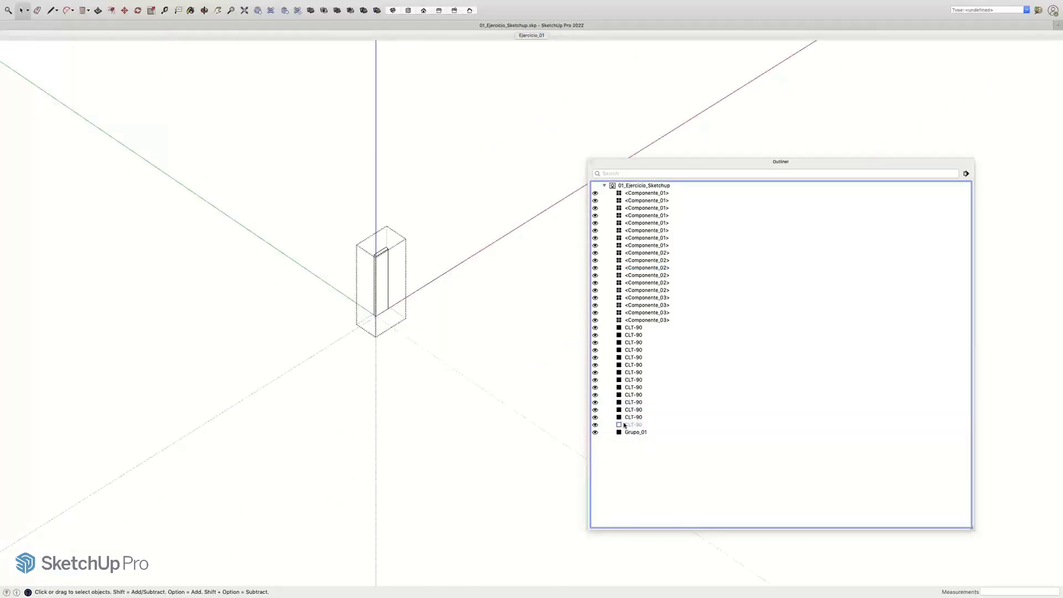
click(631, 395)
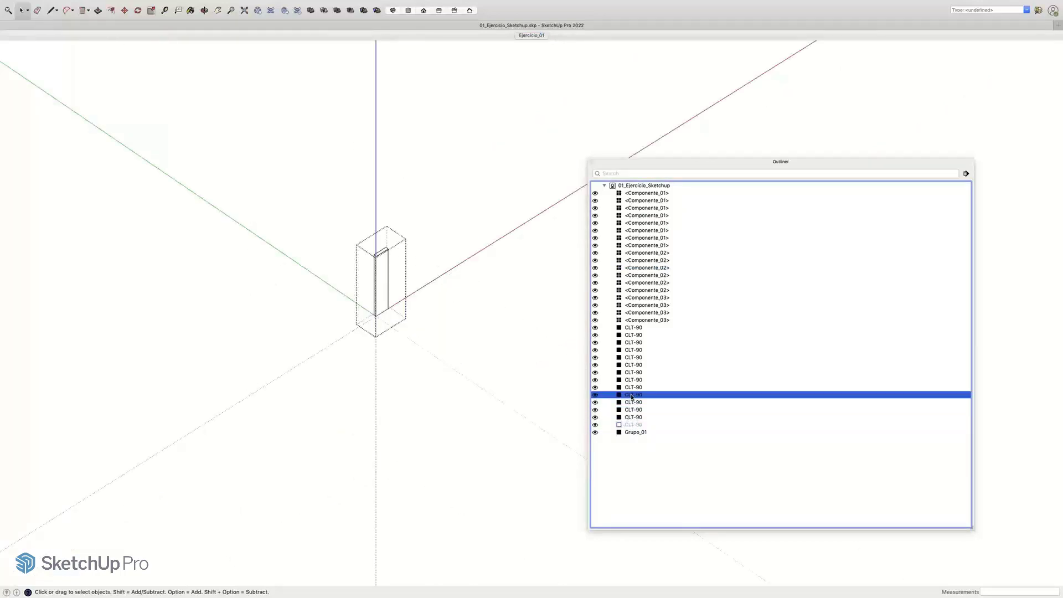
double_click(632, 395)
double_click(637, 365)
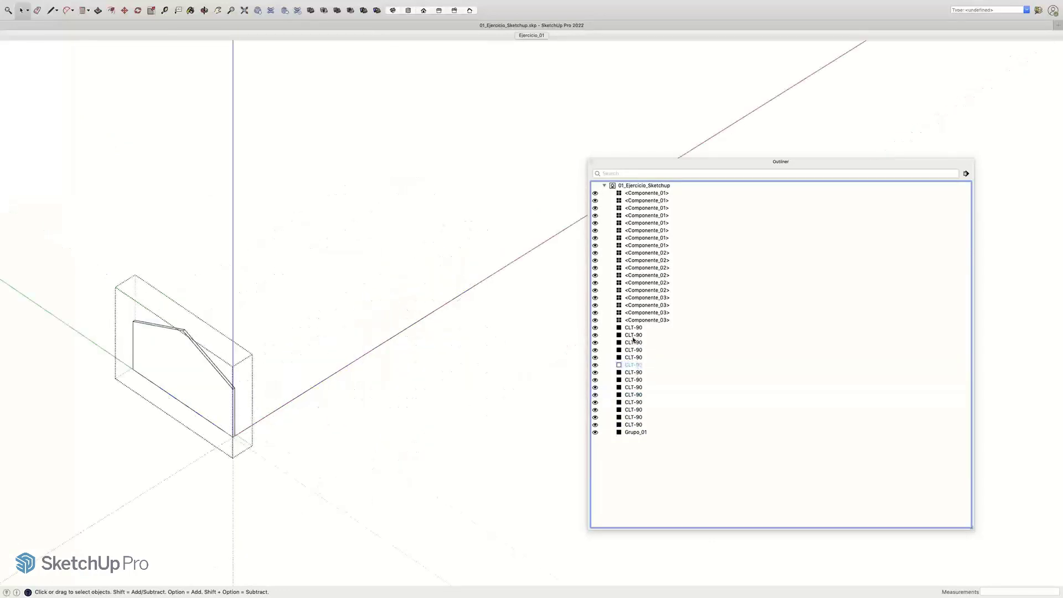
double_click(633, 344)
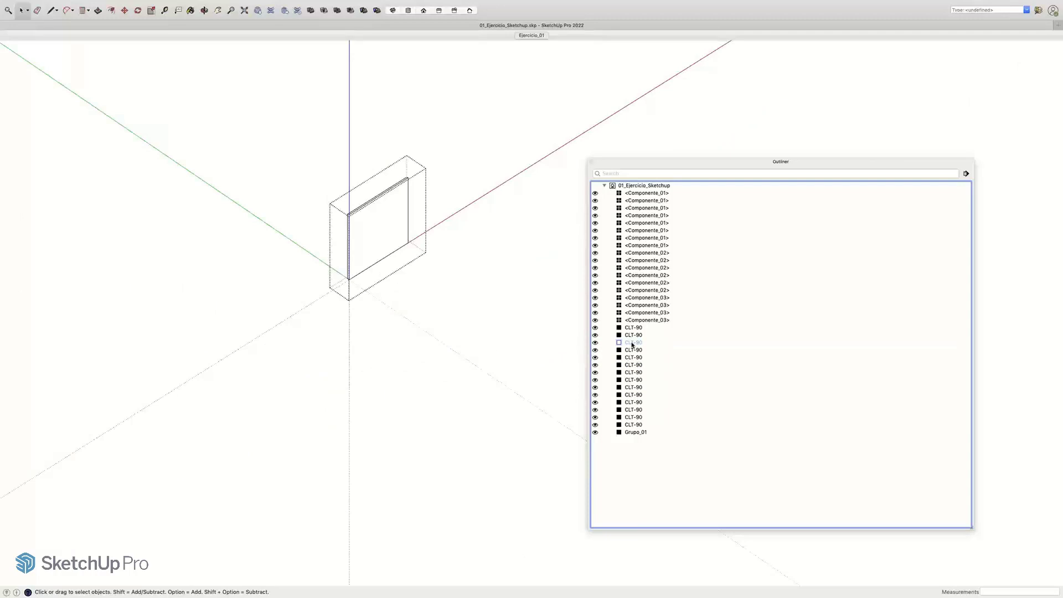
Step: Inspect the <Componente_03> and <Componente_02> entries from the Outliner and return to the Ejercicio_01 scene with nothing selected
double_click(637, 306)
double_click(640, 290)
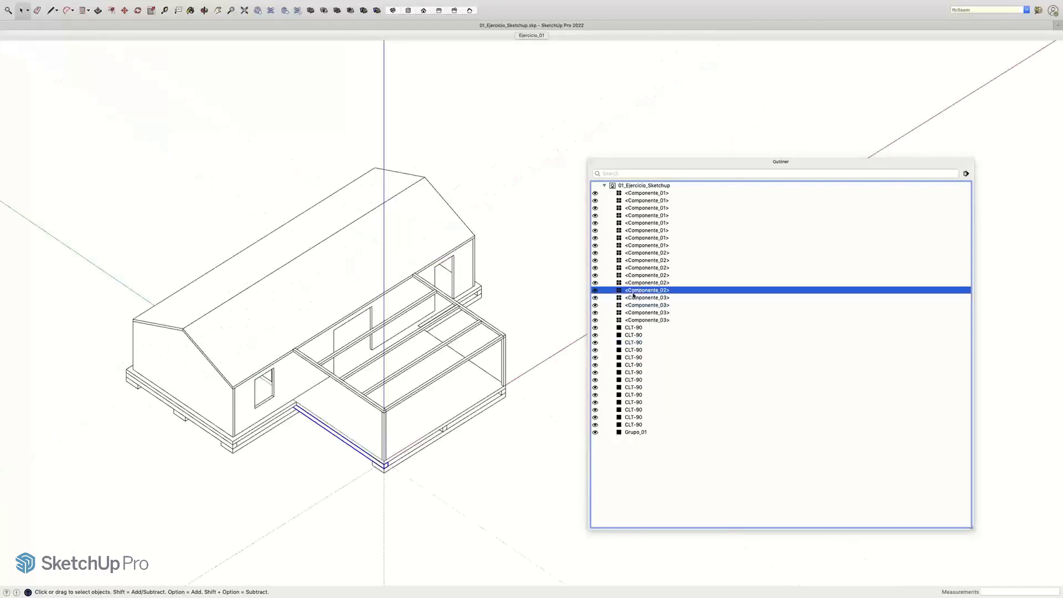
click(637, 260)
key(Page_Down)
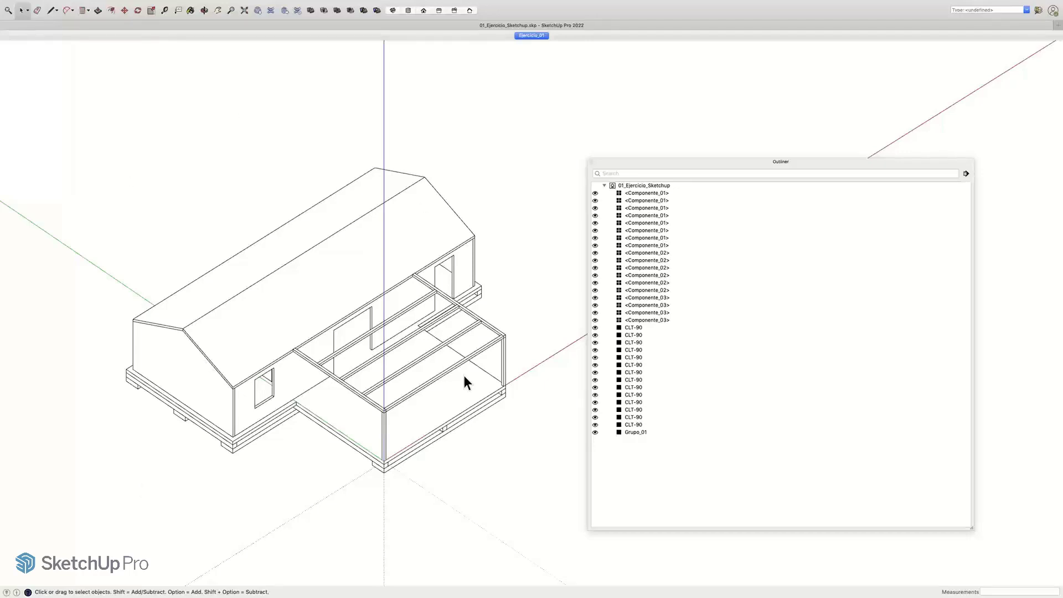
Step: Switch the camera to Perspective and examine the house from below and from above
mouse_move(139, 5)
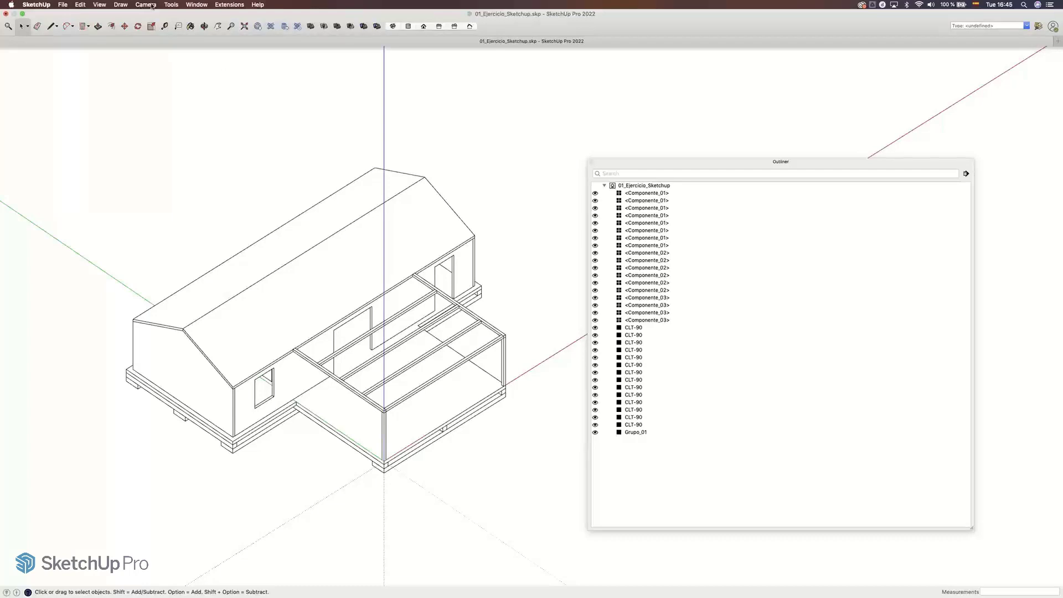
click(152, 5)
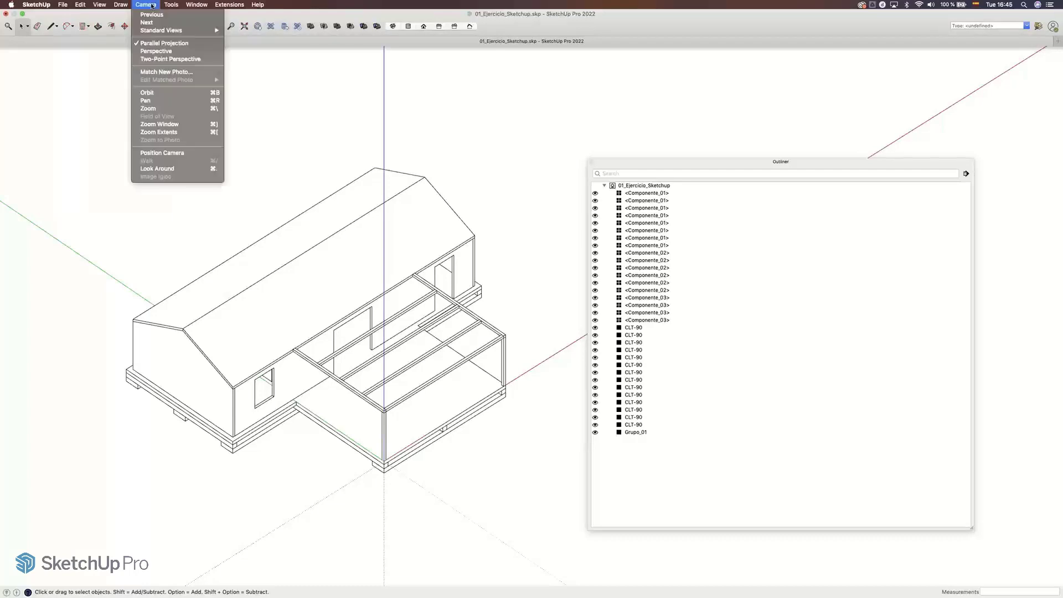
click(160, 51)
key(o)
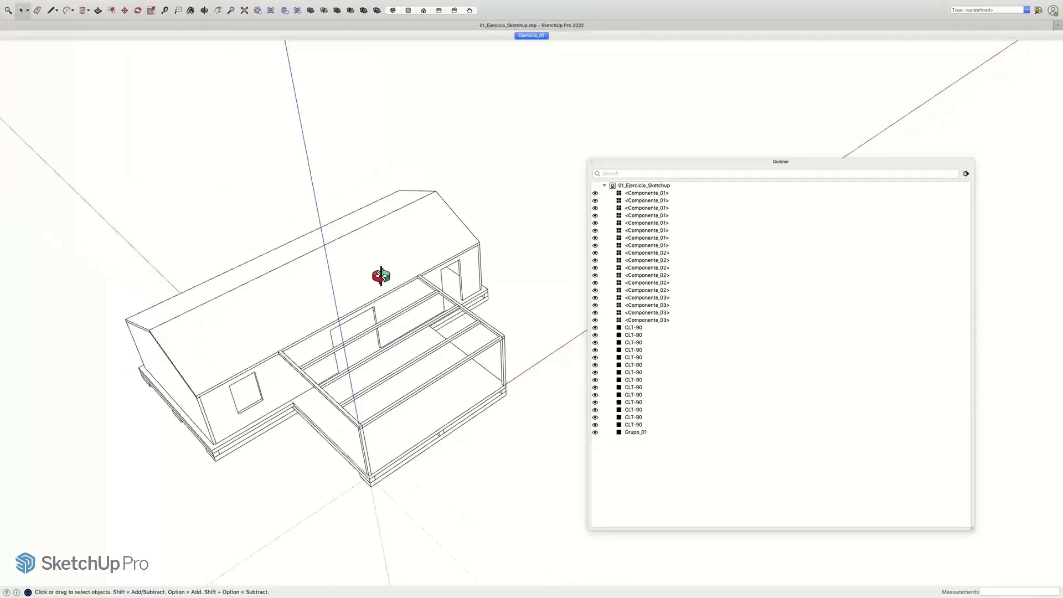
key(space)
middle_drag(399, 138, 705, 302)
scroll(340, 317, up, 5)
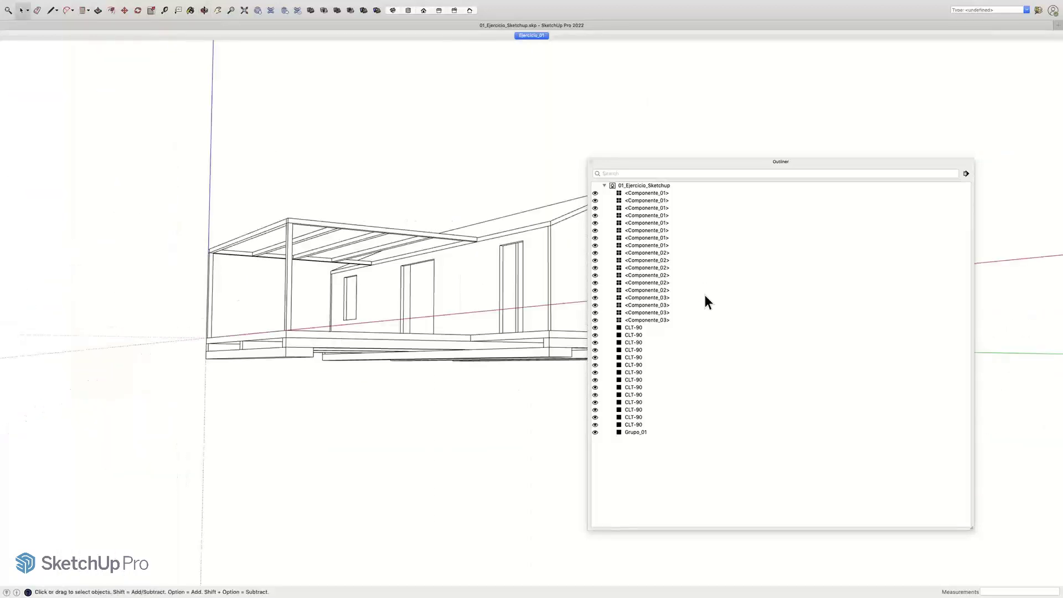
scroll(498, 314, down, 3)
middle_drag(498, 315, 474, 327)
scroll(277, 302, down, 3)
scroll(405, 304, up, 3)
scroll(386, 299, up, 2)
scroll(433, 325, up, 4)
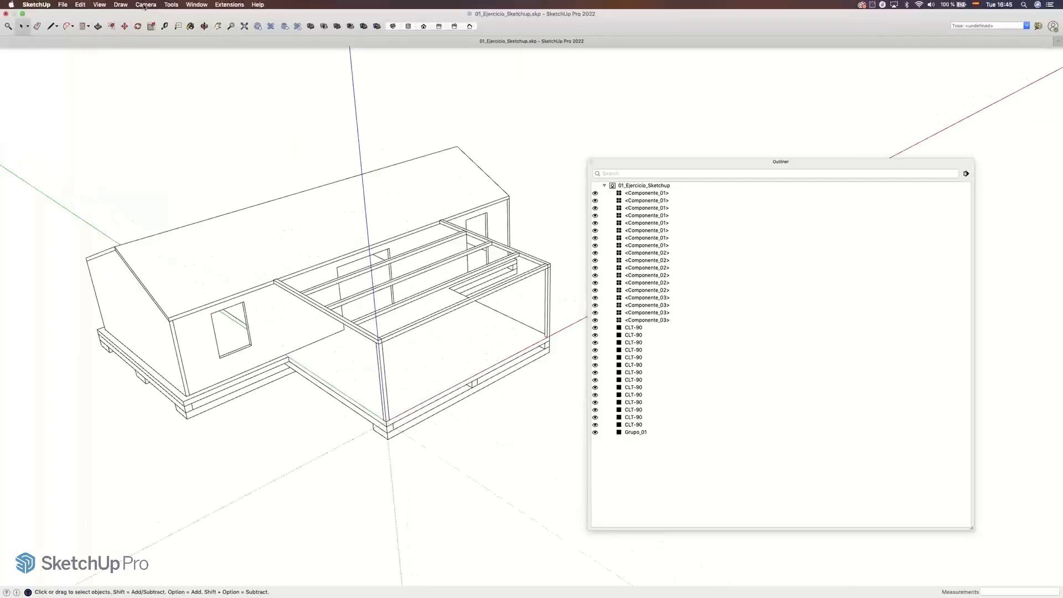
Step: Return the camera to Parallel Projection and examine the house's side and front
click(145, 4)
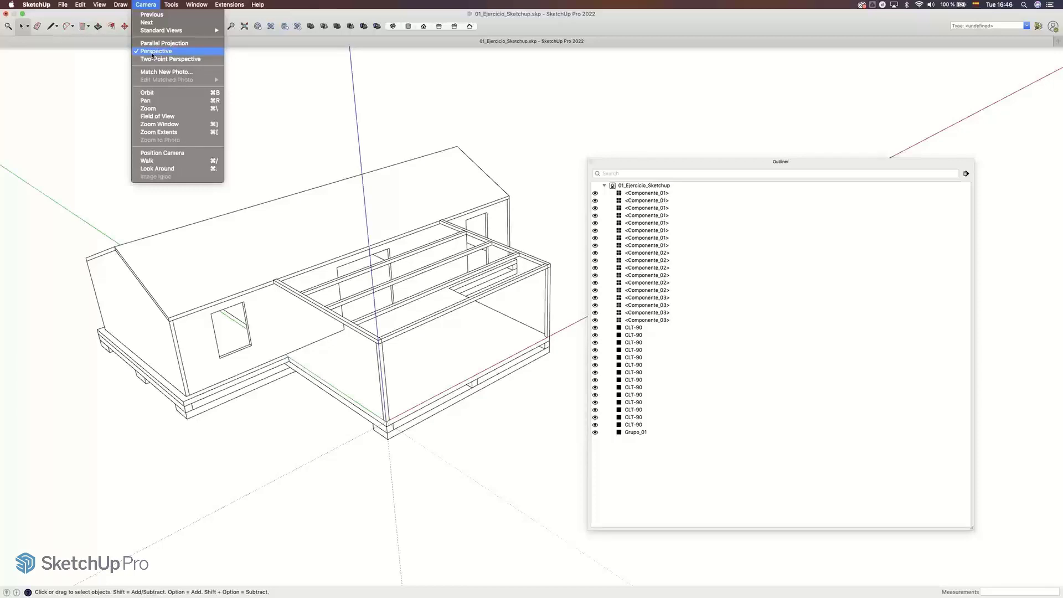
click(399, 341)
middle_drag(413, 308, 416, 308)
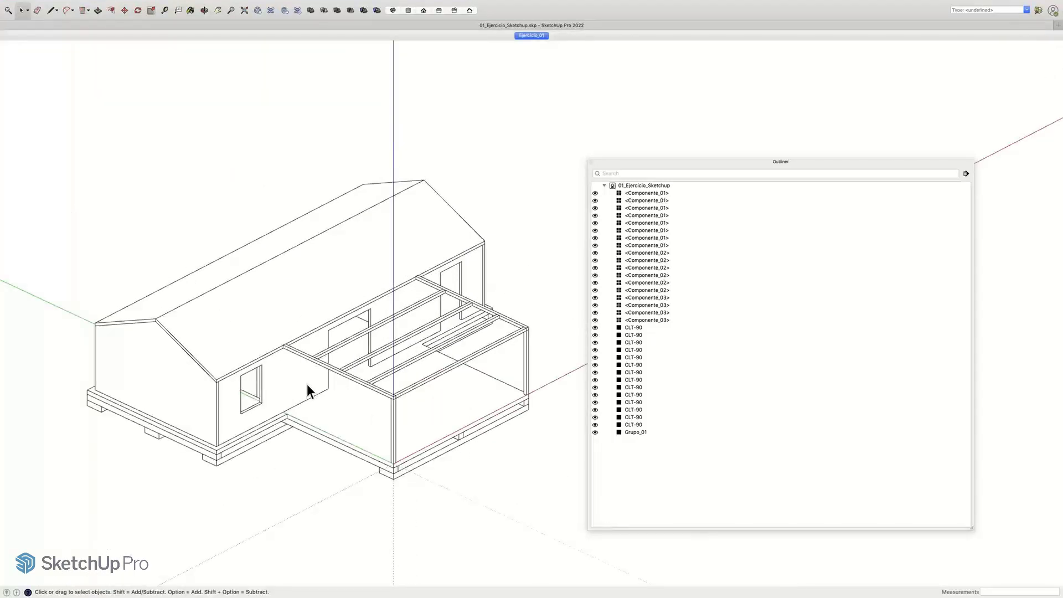
middle_drag(307, 384, 468, 338)
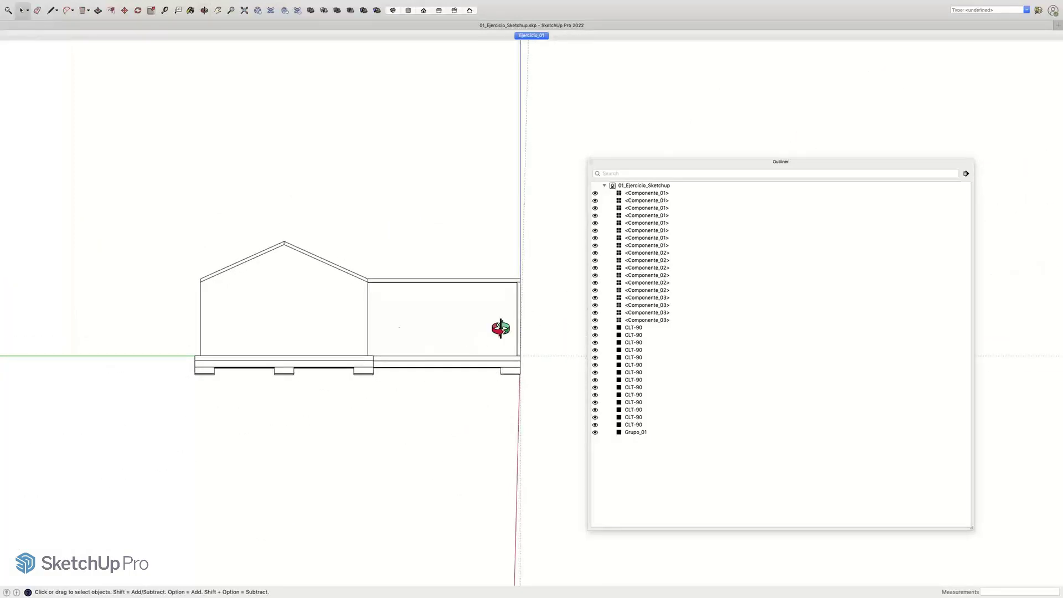
mouse_move(392, 332)
middle_down()
mouse_move(288, 327)
mouse_move(381, 329)
middle_up()
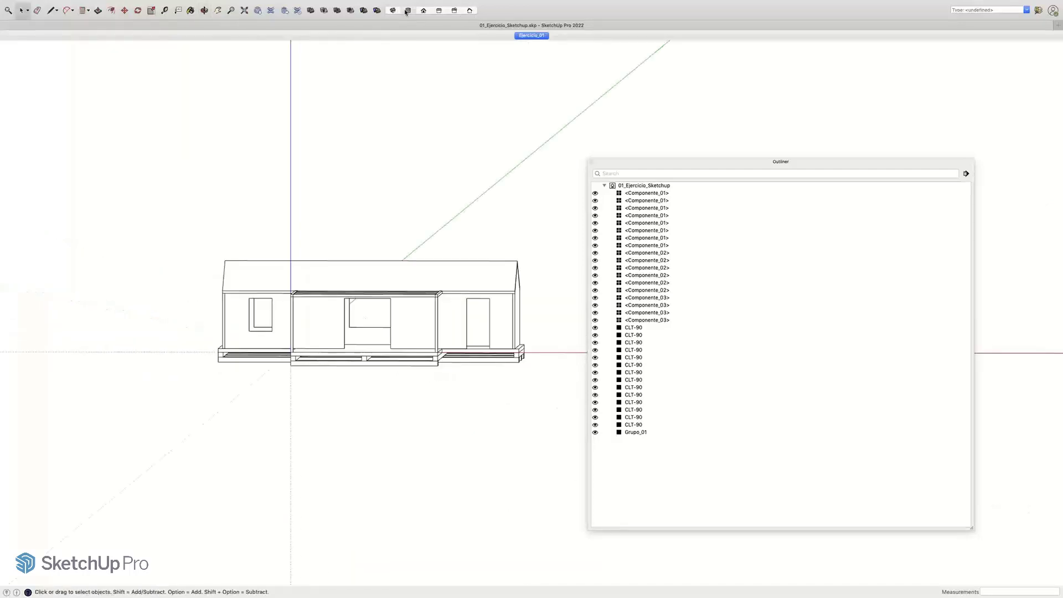
Step: Examine the house in the standard Top, Front and Left views and from several raised and frontal angles
click(407, 10)
shift+middle_drag(412, 249, 188, 231)
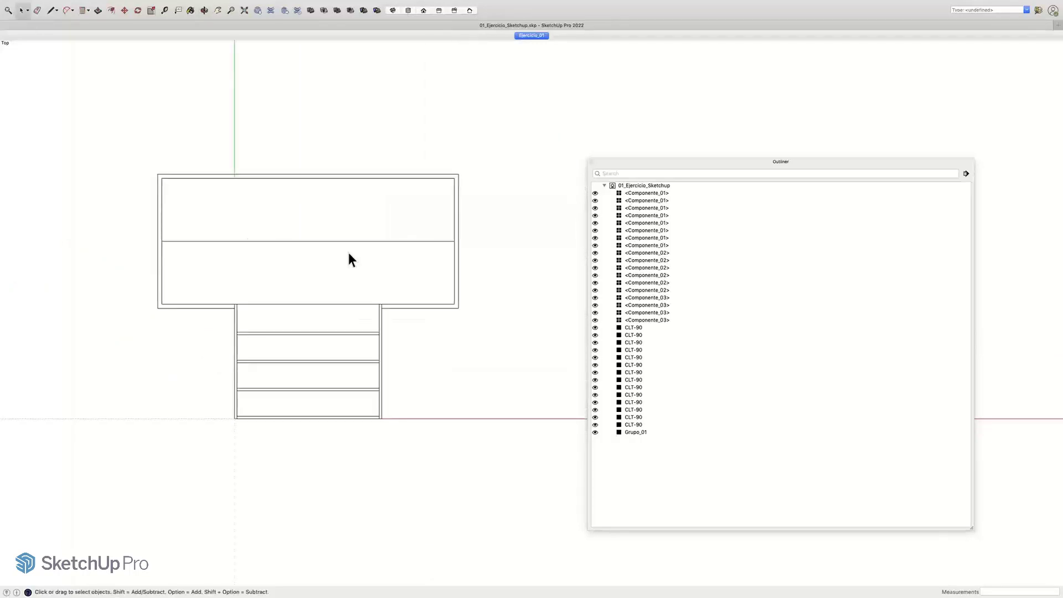
scroll(364, 253, up, 1)
shift+middle_drag(367, 253, 199, 249)
click(424, 11)
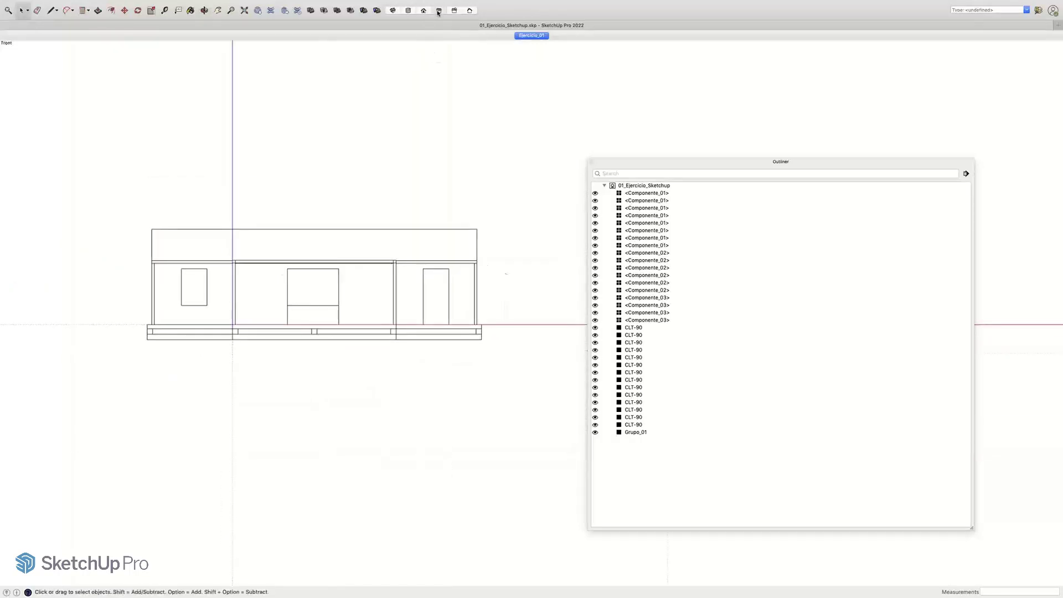
click(439, 10)
shift+middle_drag(307, 285, 306, 287)
scroll(413, 302, up, 2)
shift+middle_drag(547, 299, 489, 307)
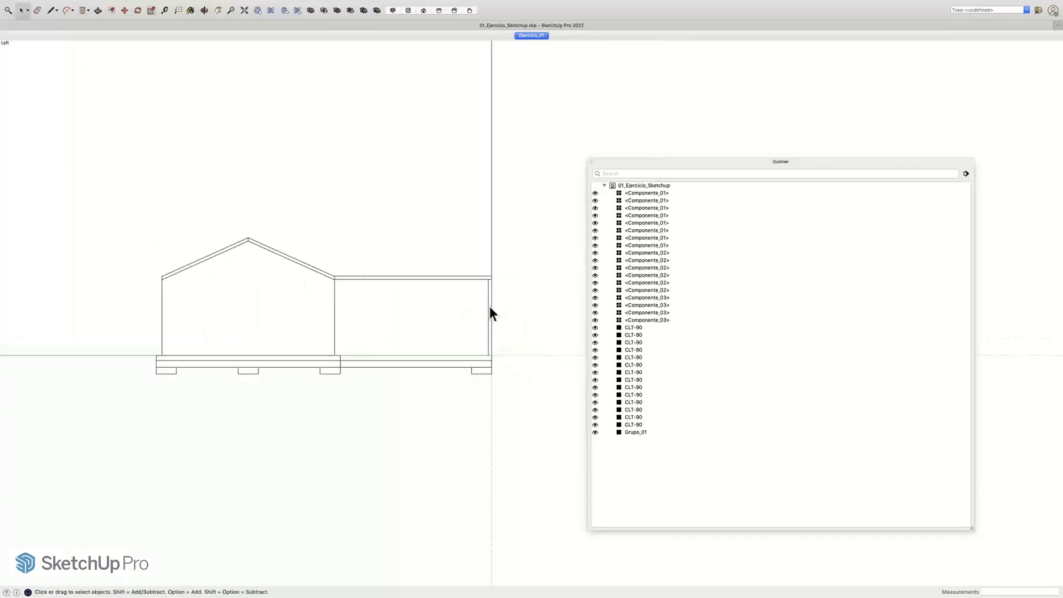
middle_drag(363, 427, 479, 191)
middle_drag(482, 344, 479, 337)
drag(479, 337, 420, 339)
middle_drag(420, 339, 412, 194)
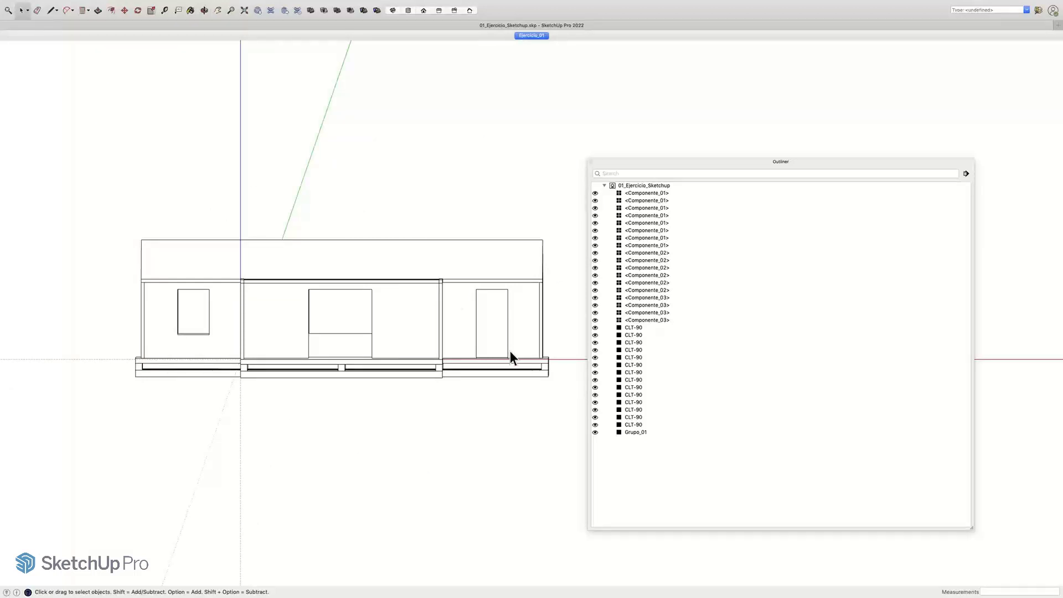
middle_drag(204, 278, 451, 387)
scroll(457, 379, up, 5)
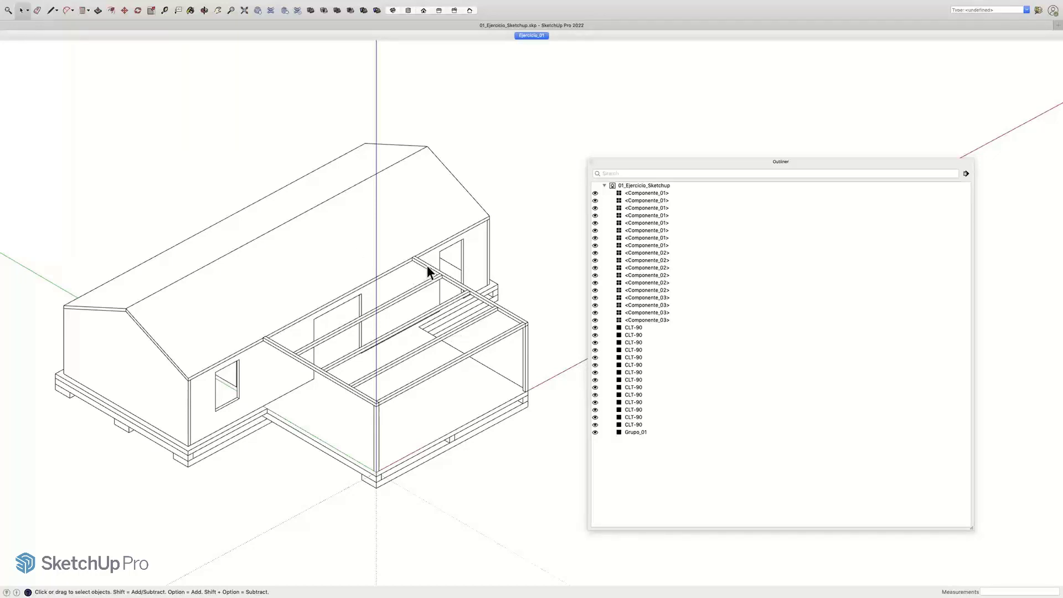
Step: Select the pergola's <Componente_01> posts and beams from the Right view, check them in 3D and clear the selection
middle_drag(330, 247, 456, 306)
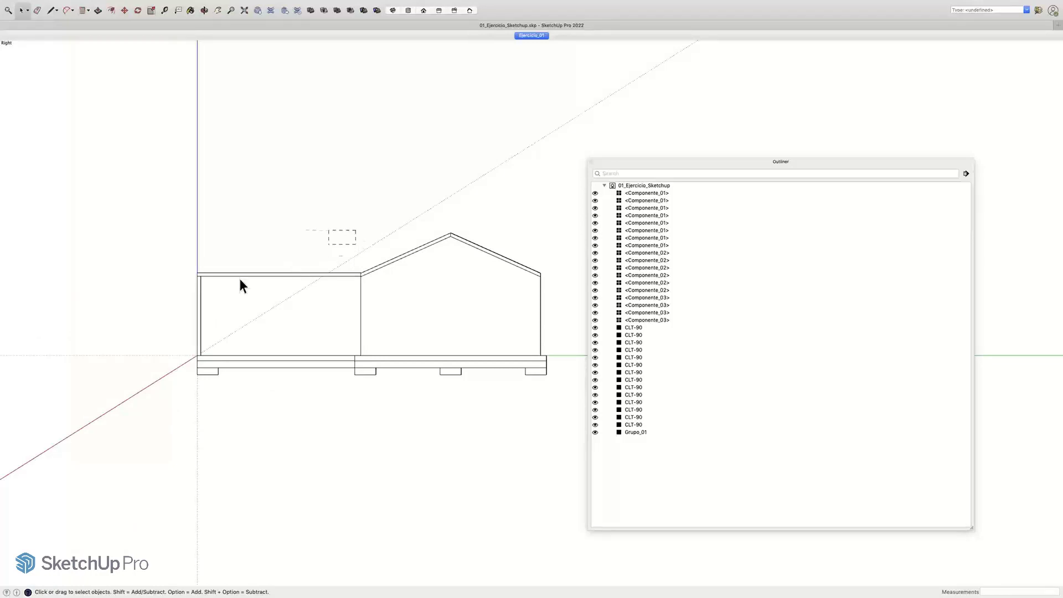
drag(166, 314, 161, 326)
drag(162, 325, 161, 325)
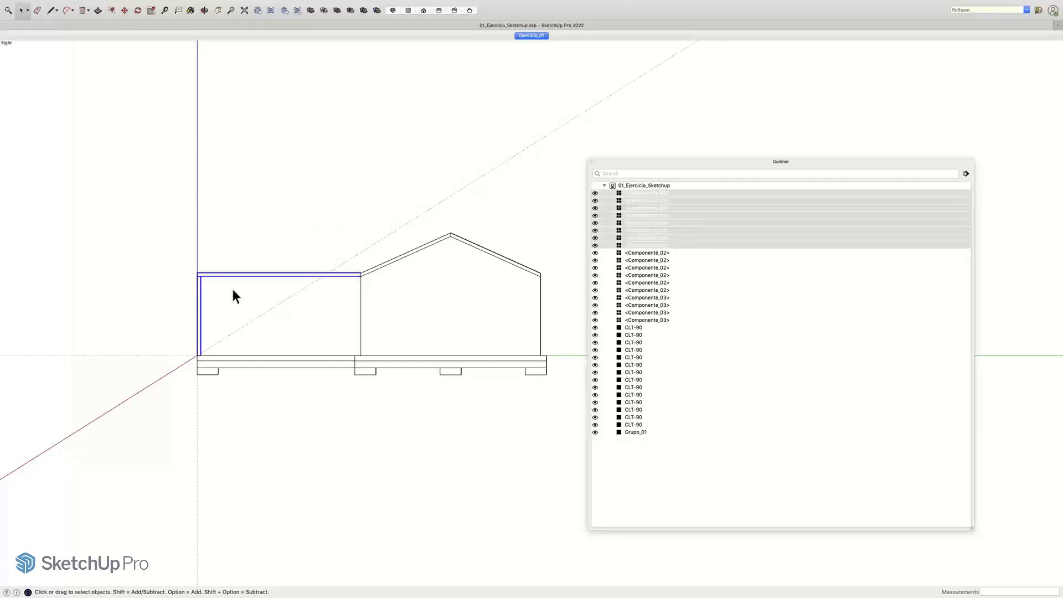
middle_drag(211, 285, 362, 391)
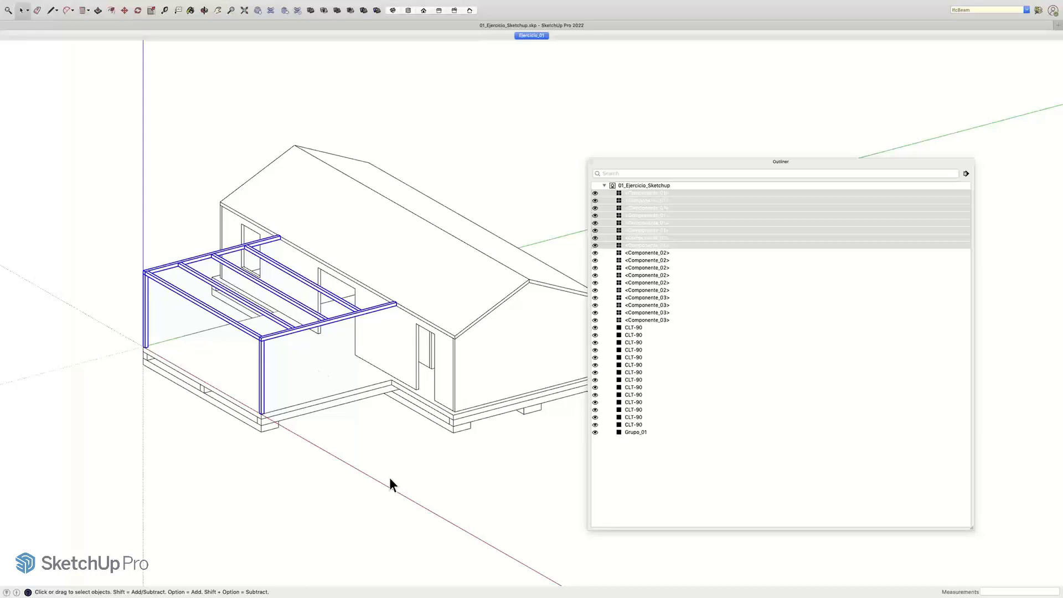
click(384, 407)
Step: Select all the pergola's <Componente_01> posts and beams from the side and combine them into one group
middle_drag(391, 370, 515, 316)
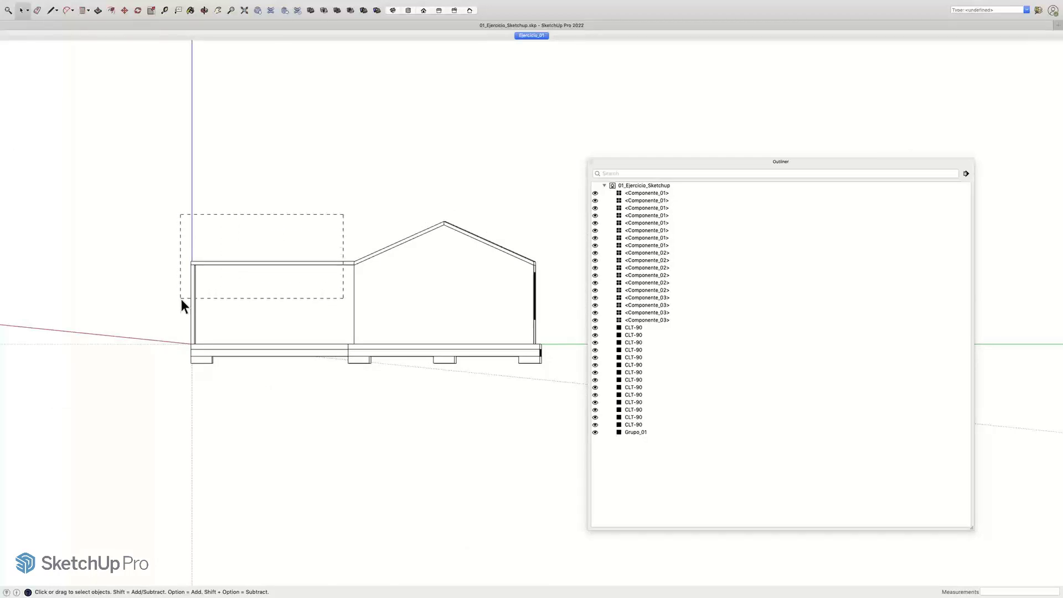
drag(181, 299, 181, 299)
middle_drag(261, 237, 361, 315)
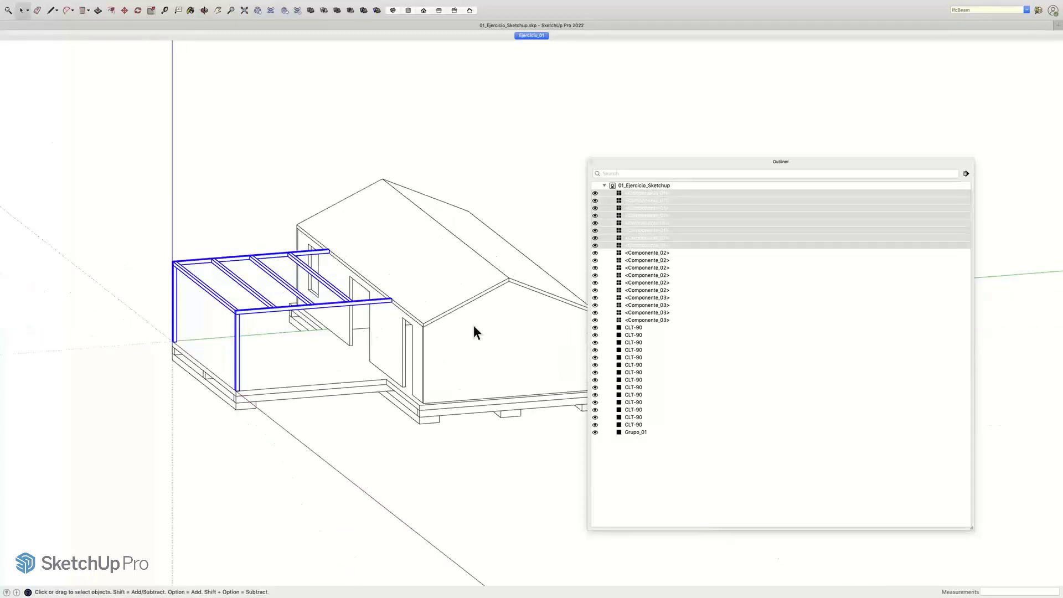
middle_drag(473, 325, 289, 323)
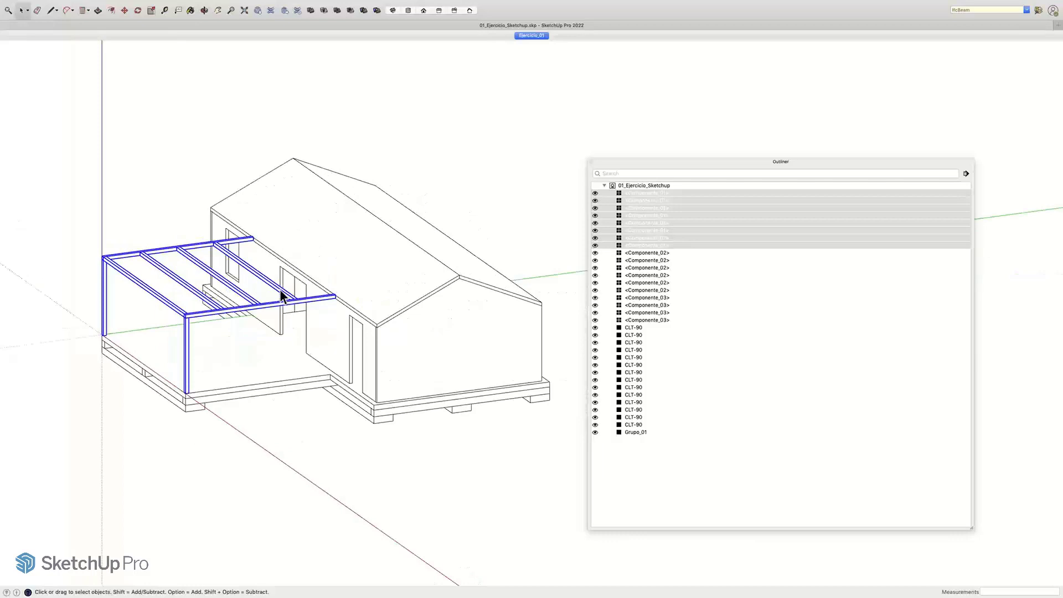
right_click(281, 289)
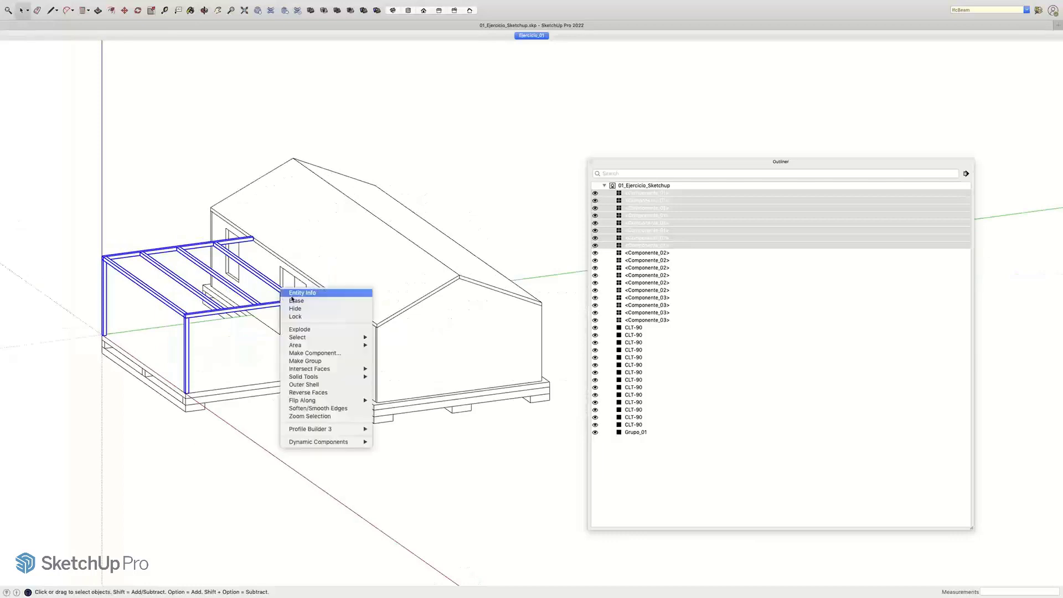
click(319, 362)
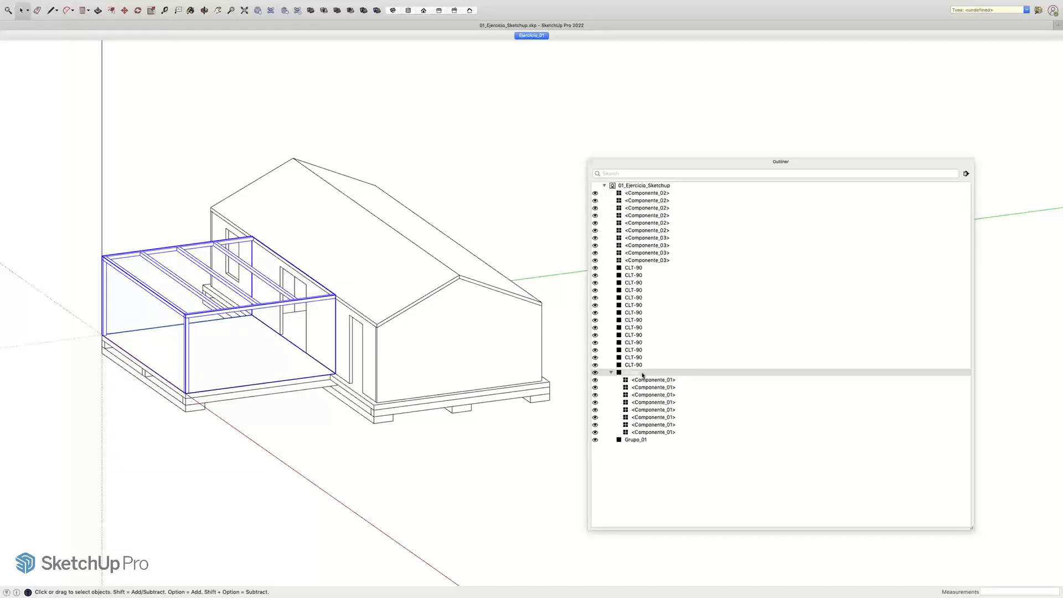
Step: Collapse the new pergola group in the Outliner and hide it
click(610, 373)
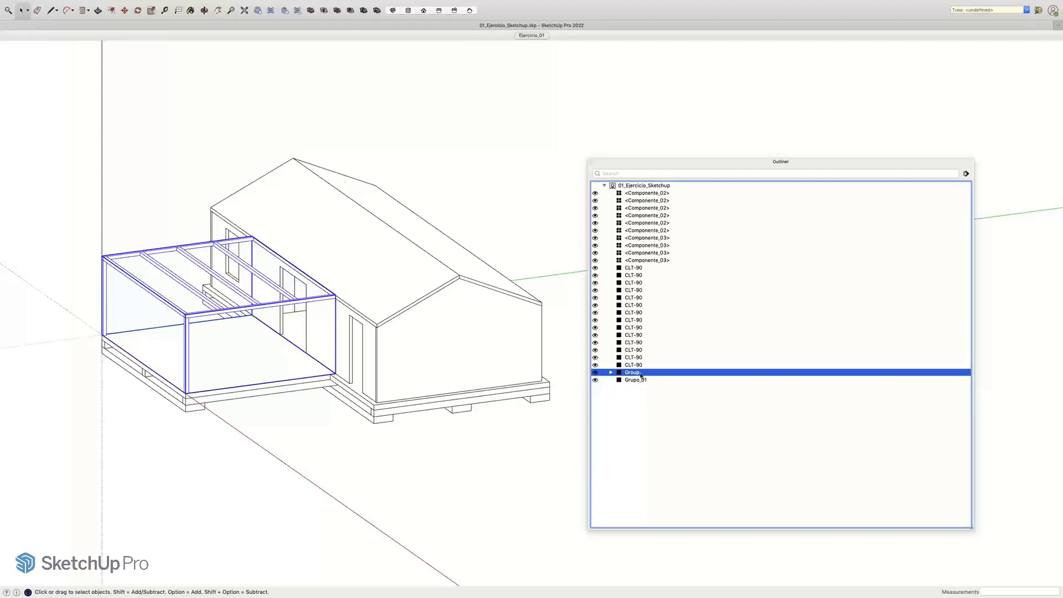
click(595, 373)
click(595, 373)
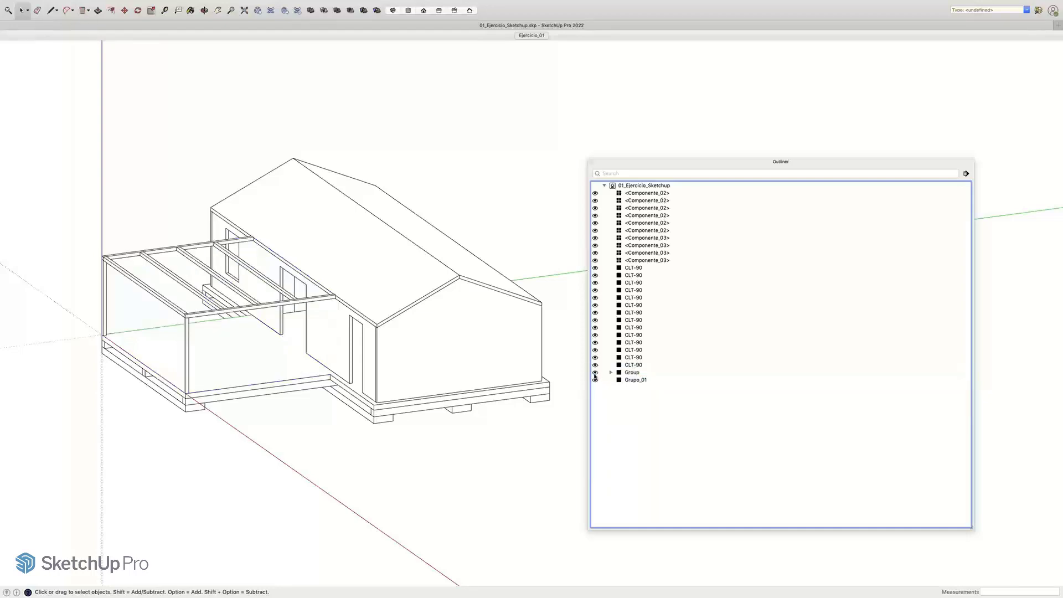
click(596, 373)
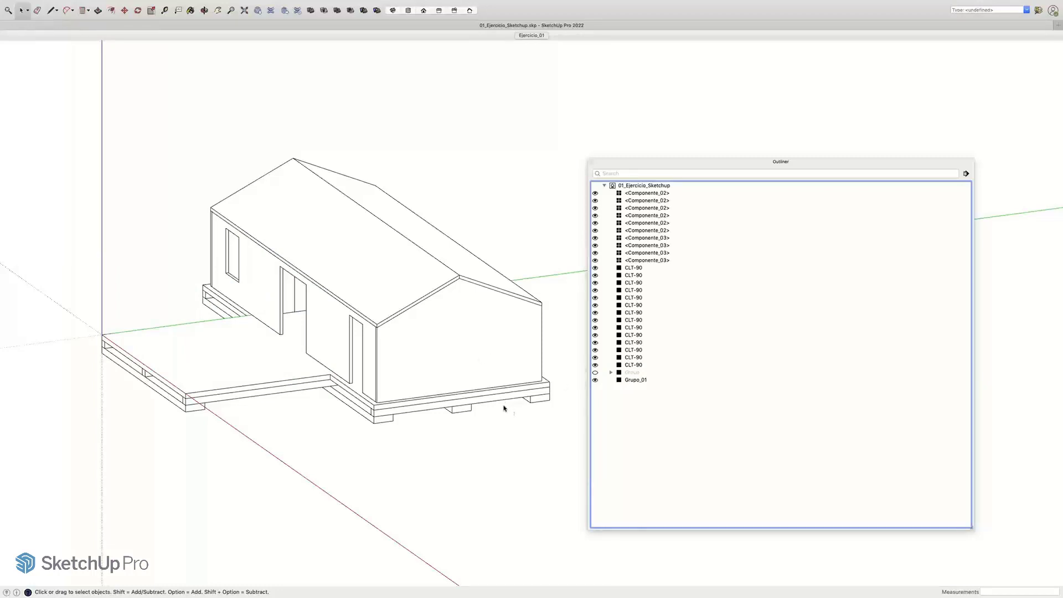
Step: Window-select the base elements below the walls from the front, inspect the selection and clear it
middle_drag(496, 399, 367, 316)
key(space)
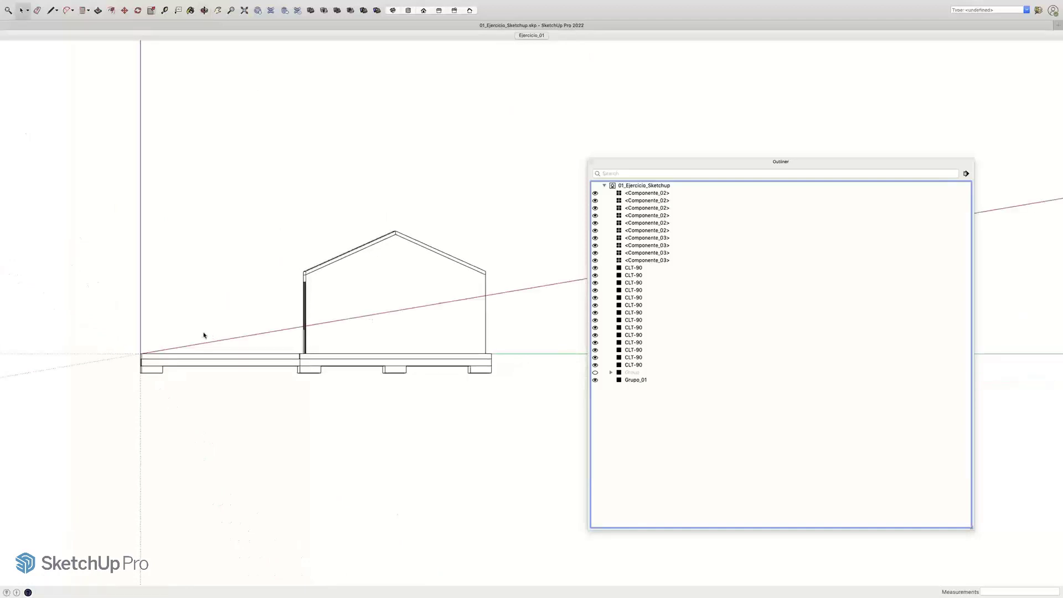
middle_drag(232, 339, 313, 305)
key(space)
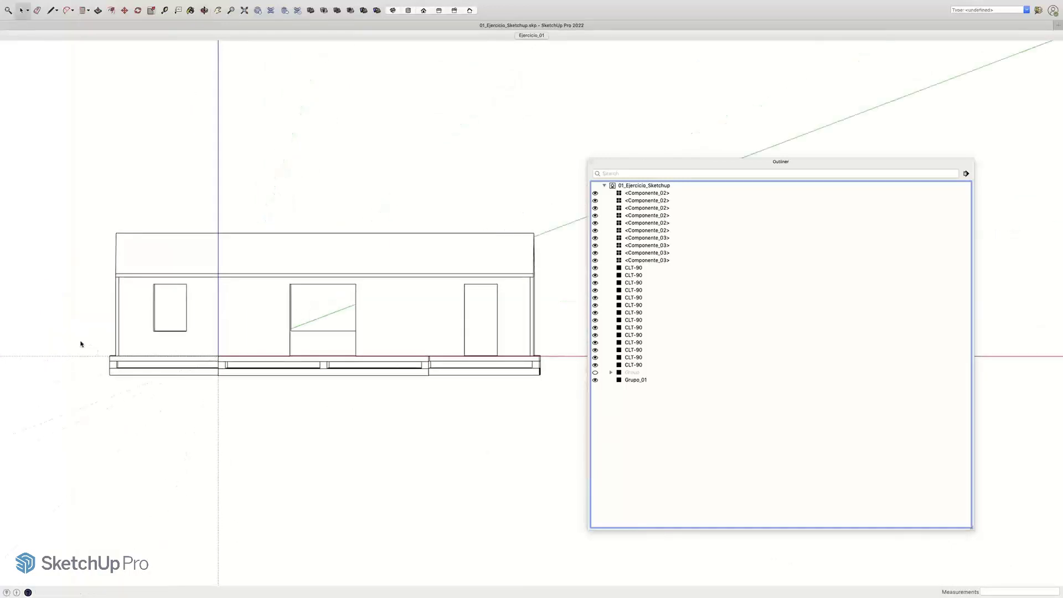
drag(80, 342, 556, 400)
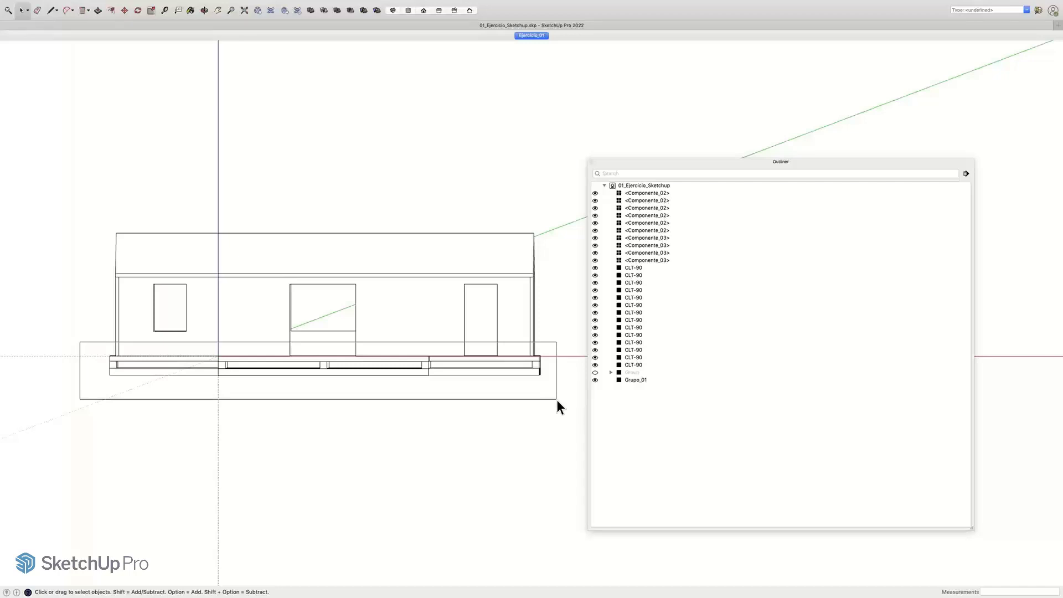
drag(557, 399, 557, 400)
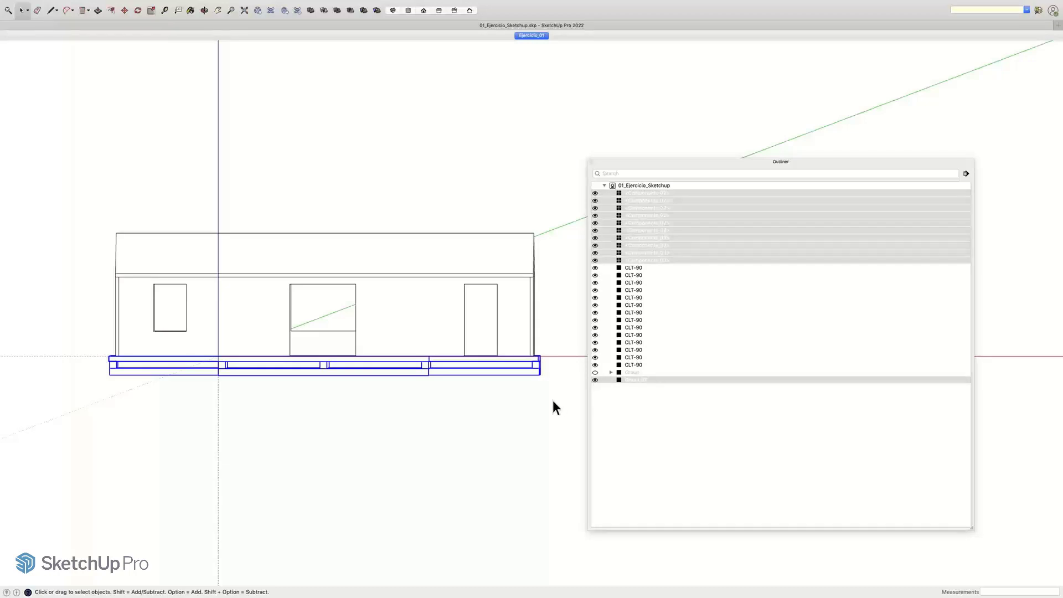
key(o)
drag(527, 360, 546, 350)
key(space)
click(505, 407)
Step: Window-select the <Componente_02>, <Componente_03> and Grupo_01 base elements from the side and clear the selection
key(o)
drag(507, 401, 404, 344)
key(space)
scroll(399, 397, up, 2)
key(o)
key(space)
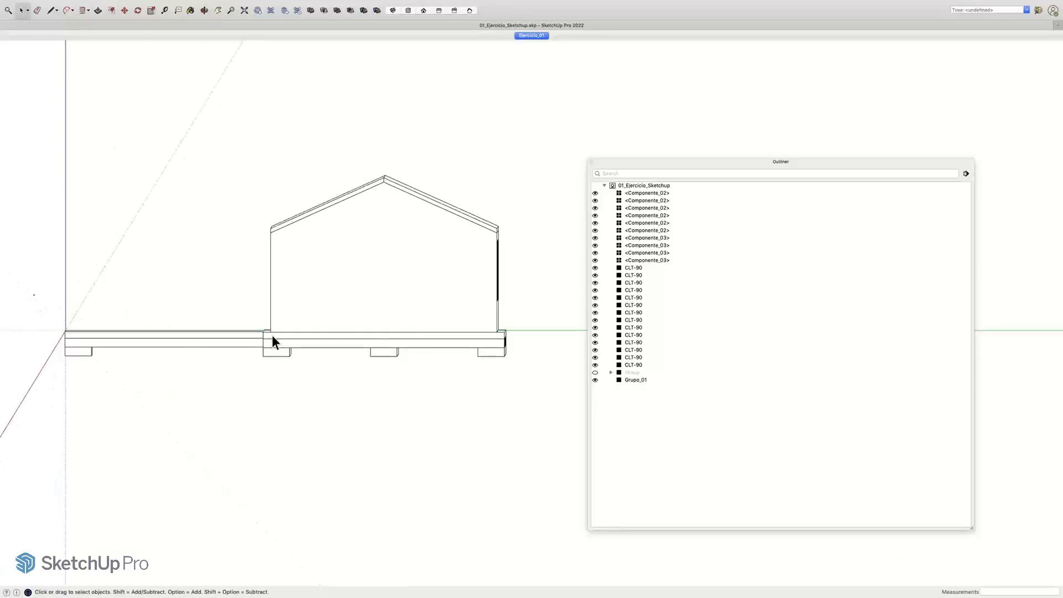
drag(33, 293, 530, 387)
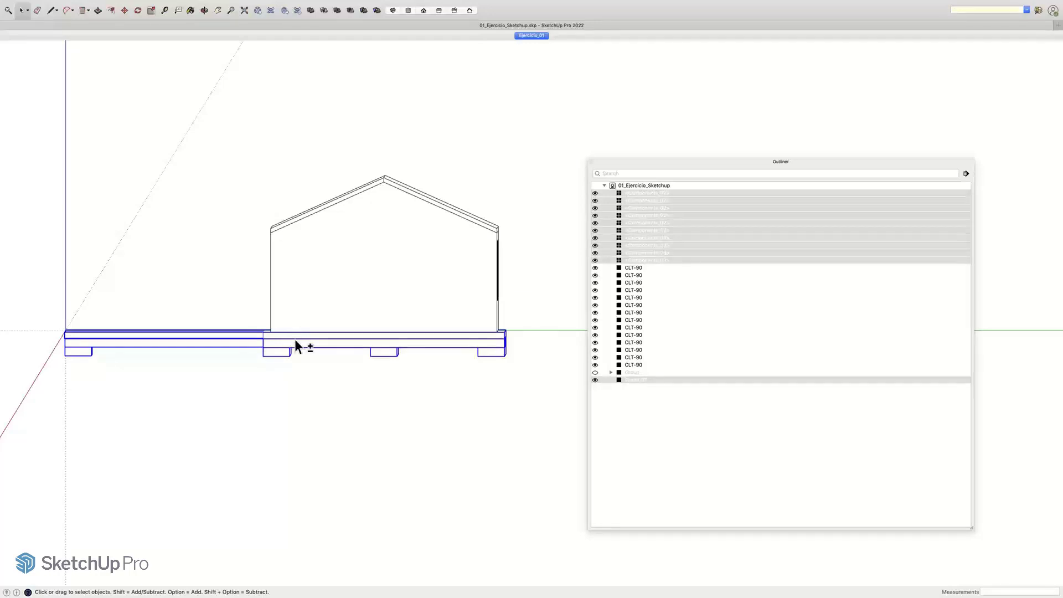
shift+middle_drag(295, 339, 301, 336)
click(323, 374)
Step: Window-select the whole base from the exact Right view, clear the selection and turn to the rear elevation
middle_drag(323, 373, 322, 377)
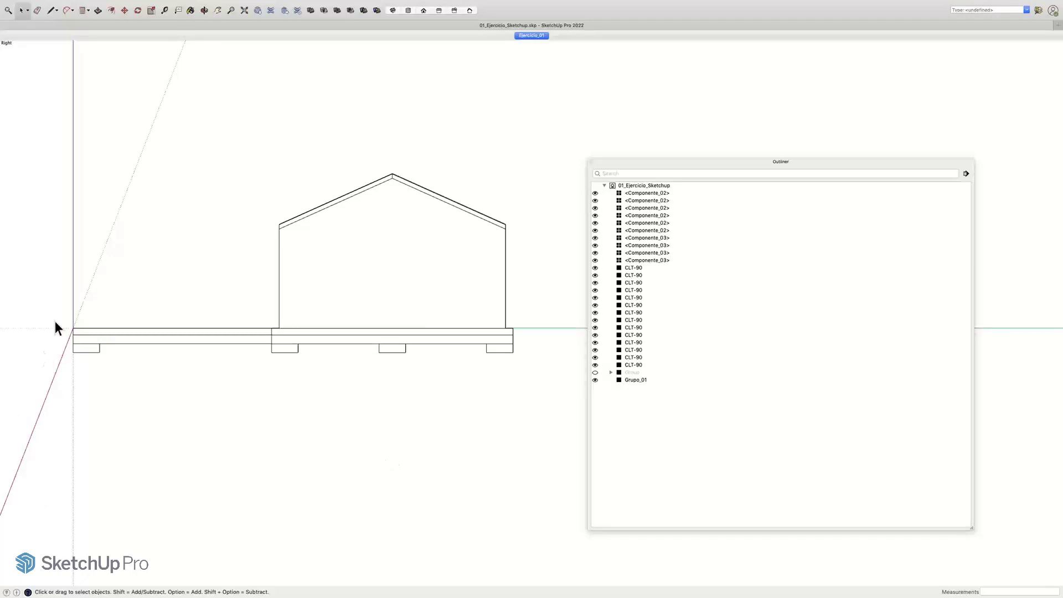
drag(50, 317, 540, 396)
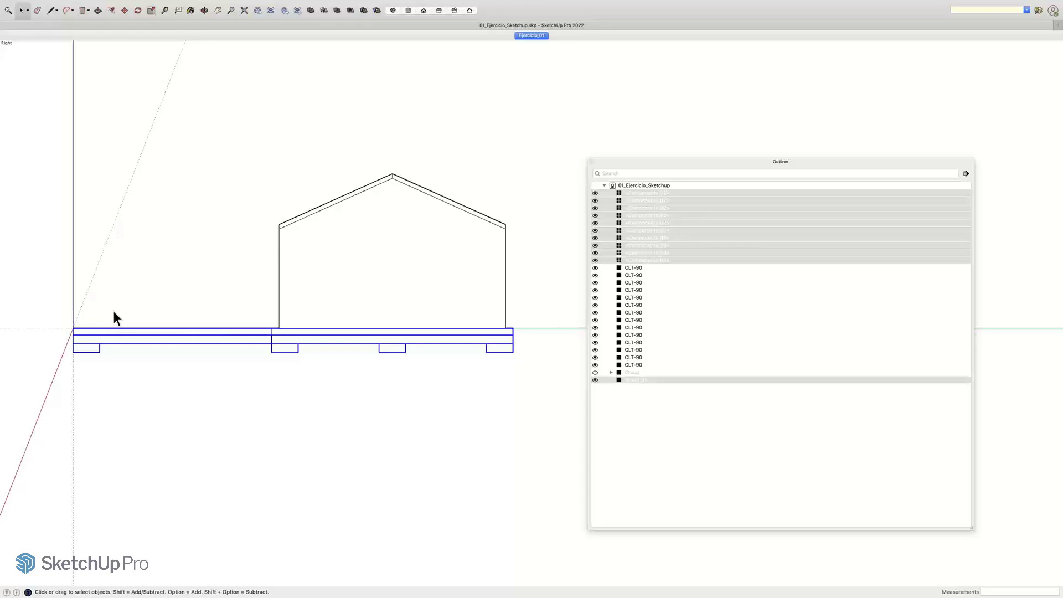
click(410, 372)
scroll(444, 331, down, 3)
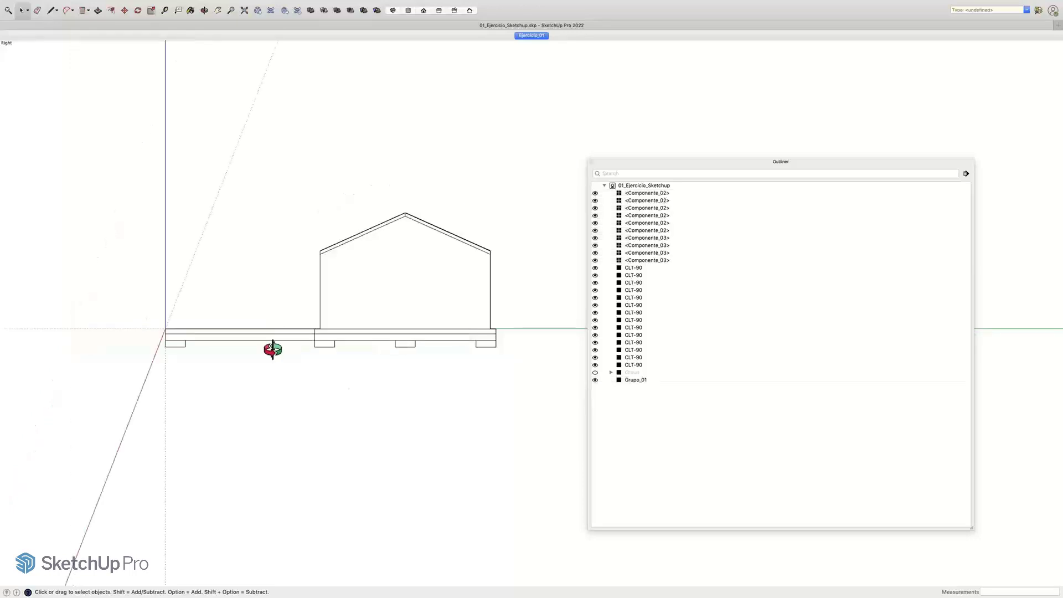
middle_drag(273, 349, 119, 320)
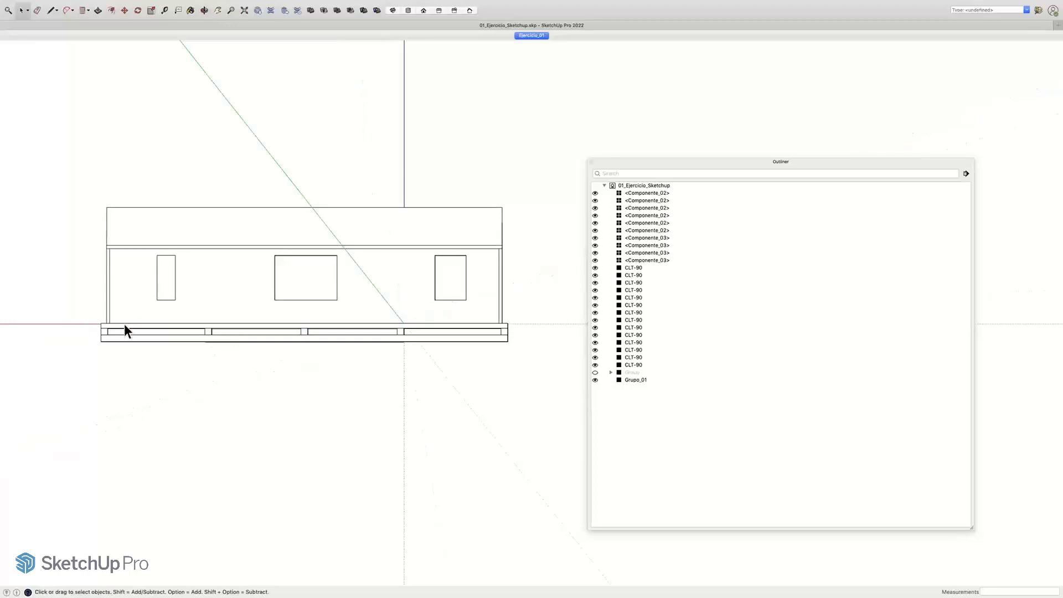
Step: Window-select all the base elements from the rear elevation and make them one group
drag(377, 344, 533, 364)
middle_drag(504, 328, 465, 279)
middle_drag(434, 235, 404, 308)
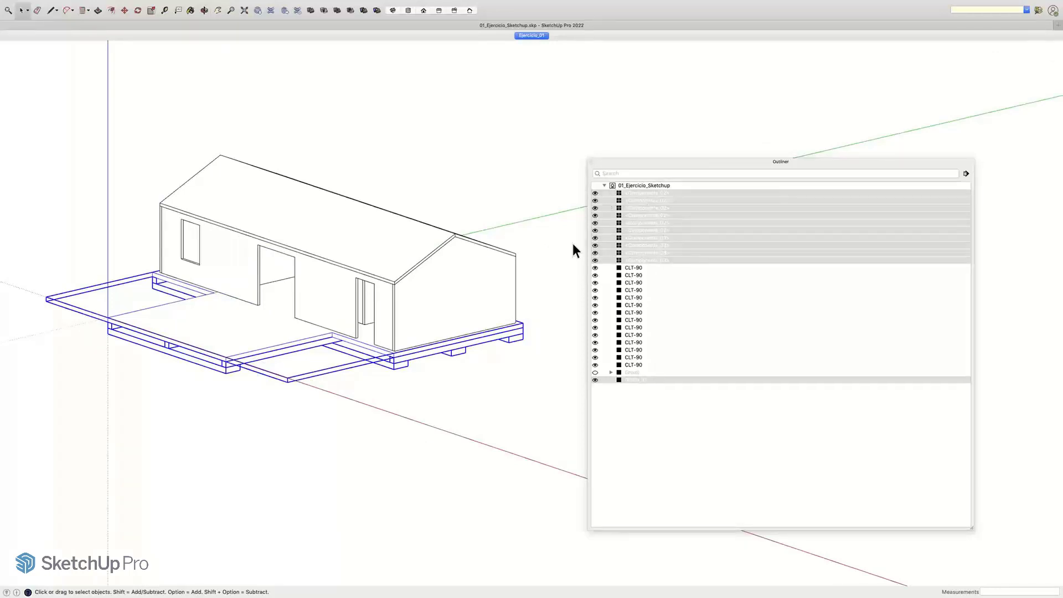
right_click(260, 339)
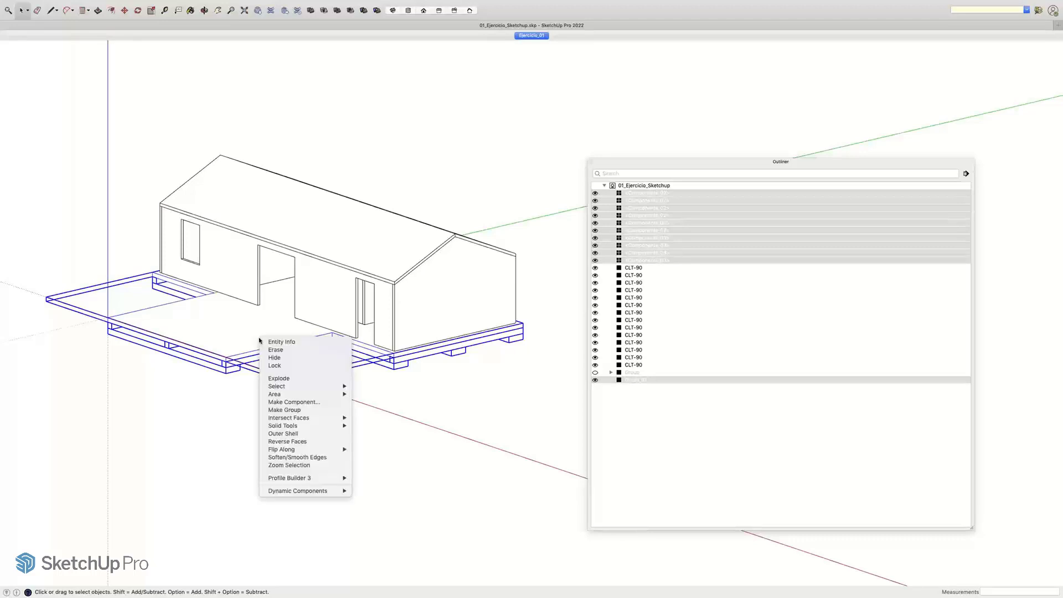
right_click(640, 233)
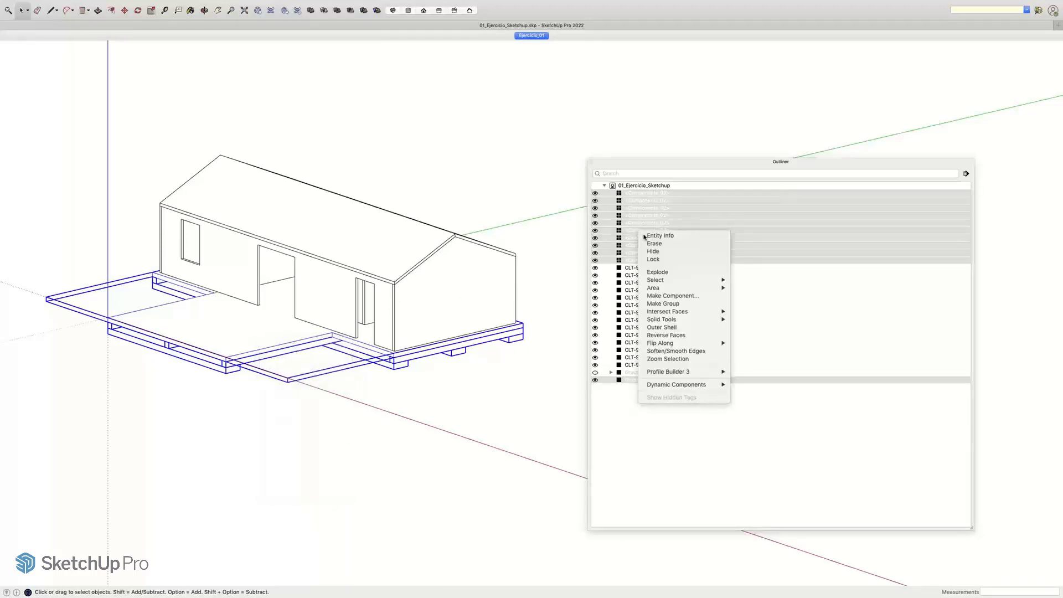
click(657, 305)
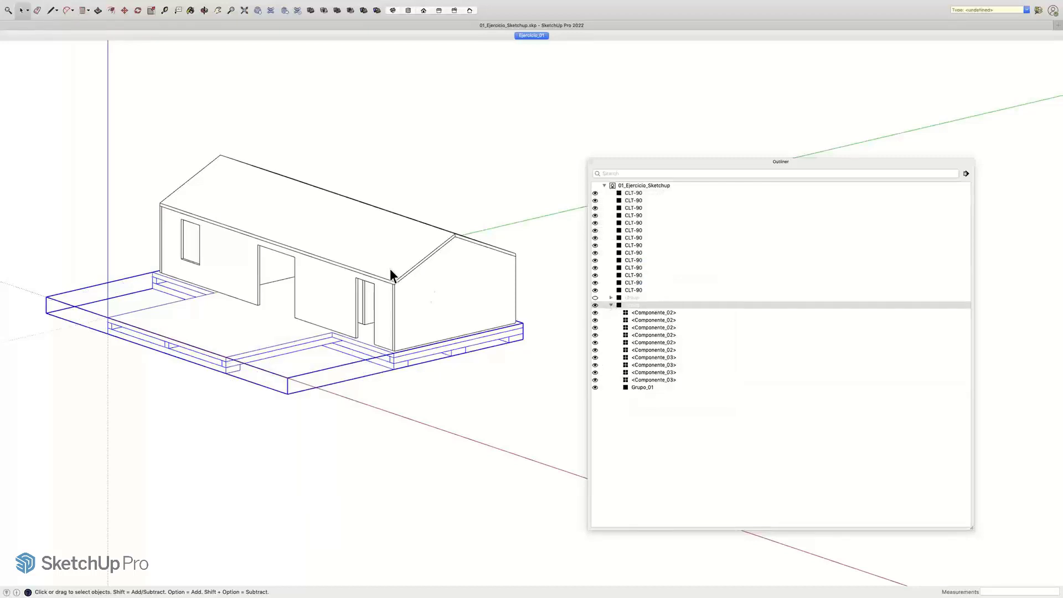
Step: Check the contents of the new base group, close it, collapse it in the Outliner and hide it
double_click(299, 340)
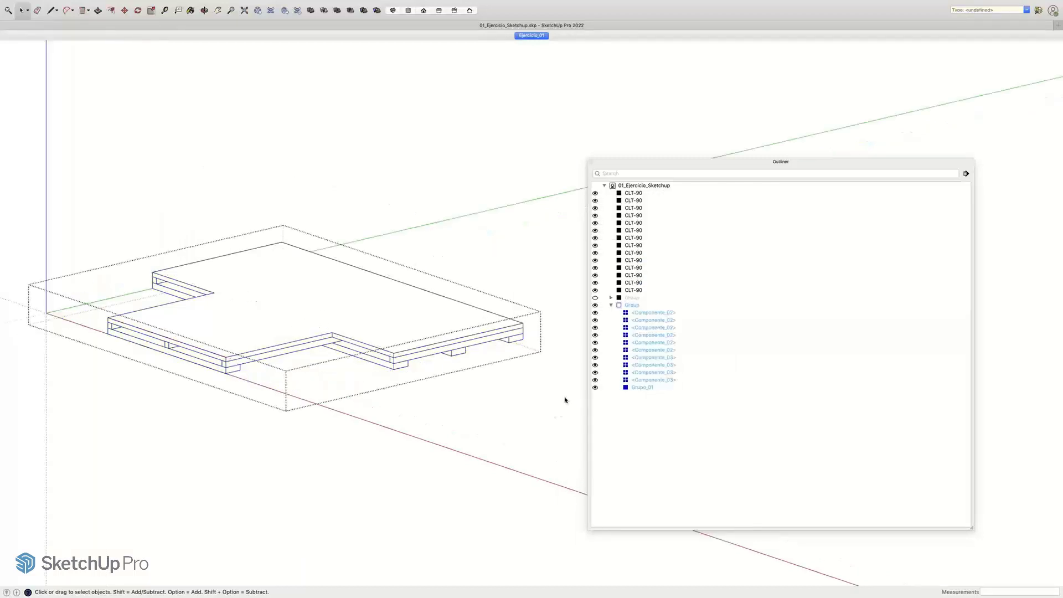
click(565, 402)
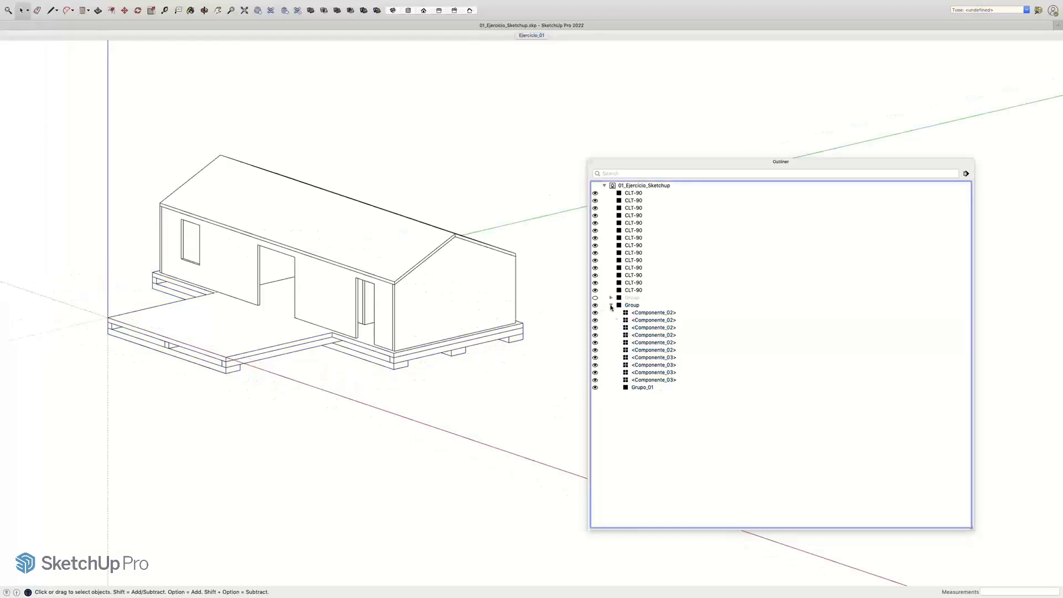
click(611, 305)
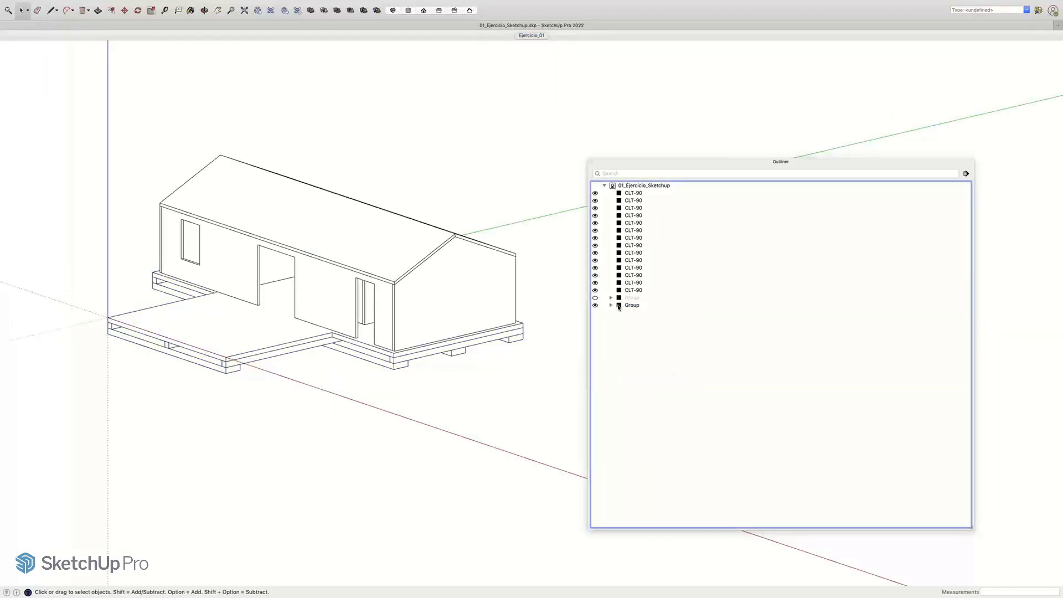
click(596, 306)
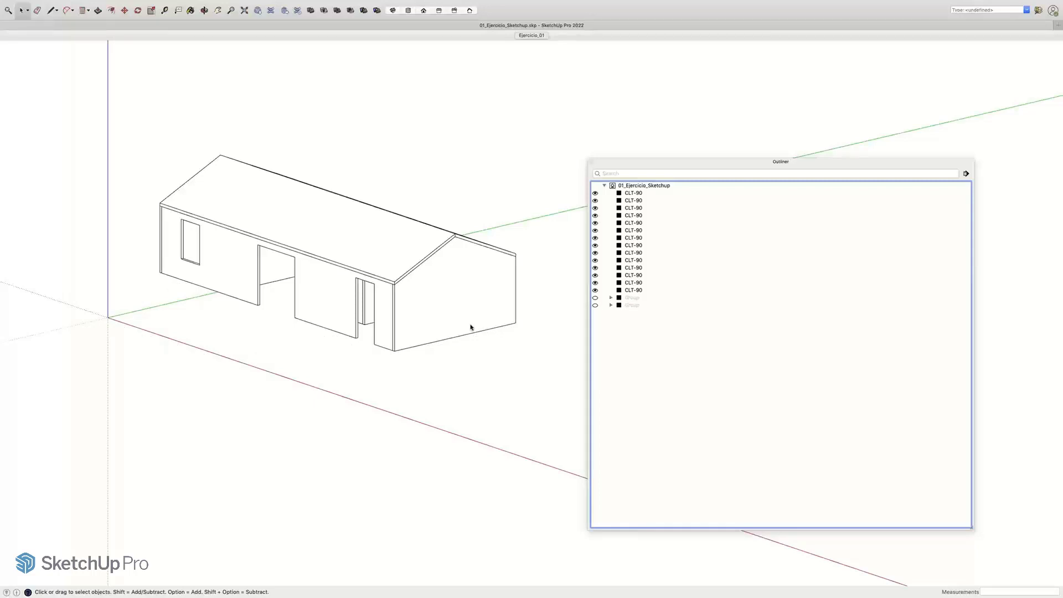
Step: Select the CLT-90 wall panels from the gable-end elevation with a crossing window kept below the roof
middle_drag(321, 310, 413, 411)
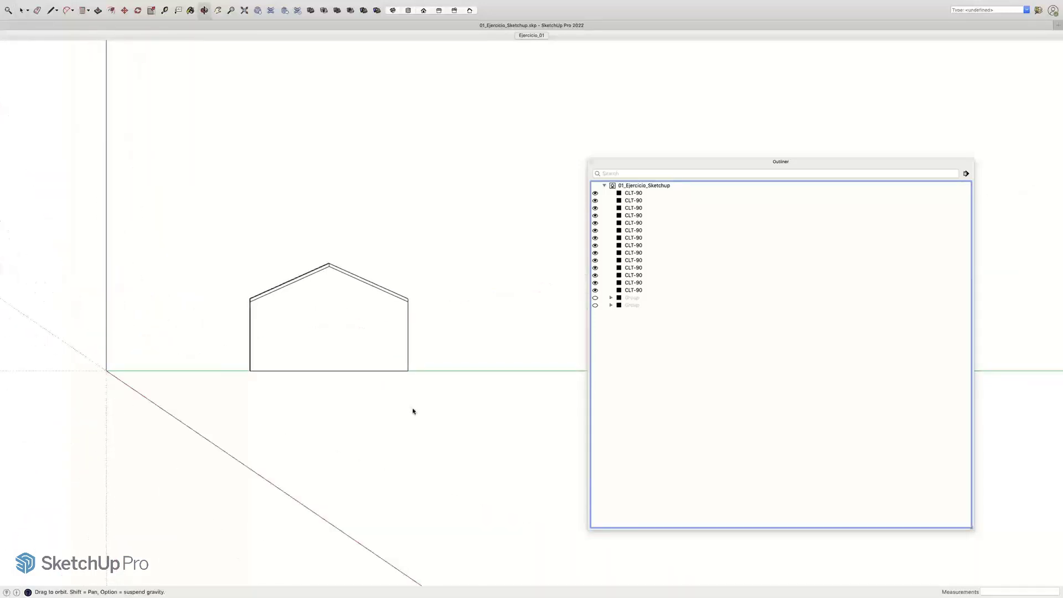
key(space)
click(504, 411)
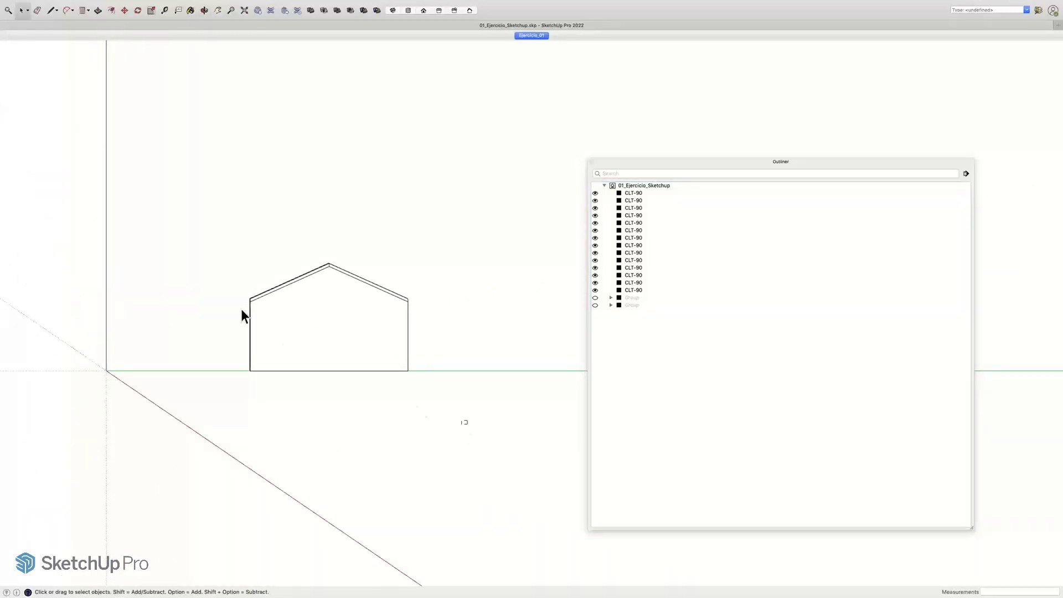
drag(241, 308, 227, 307)
scroll(347, 353, up, 3)
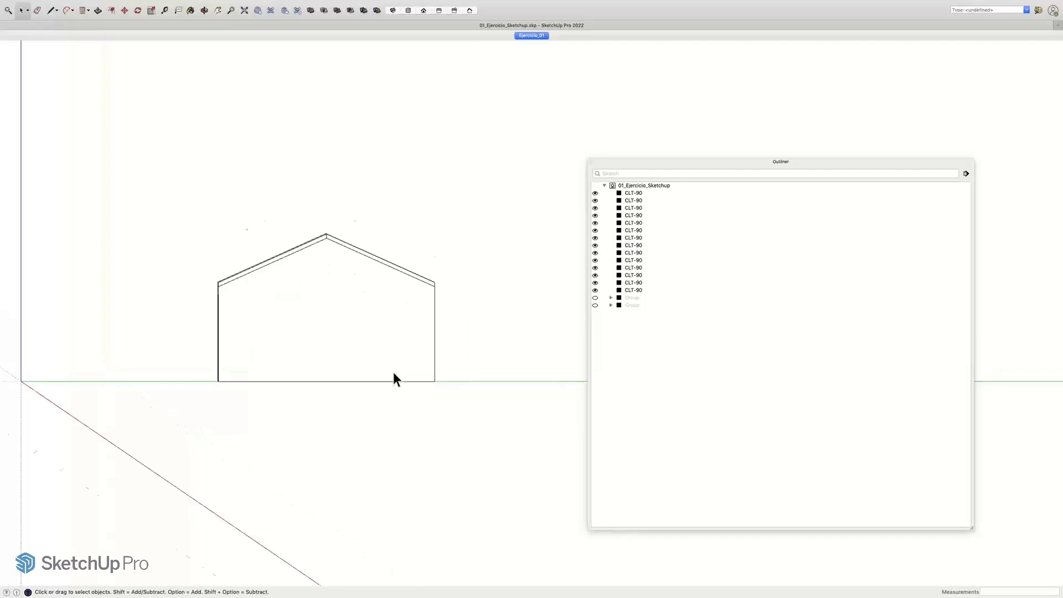
scroll(393, 372, up, 6)
shift+middle_drag(394, 354, 431, 373)
scroll(432, 380, down, 1)
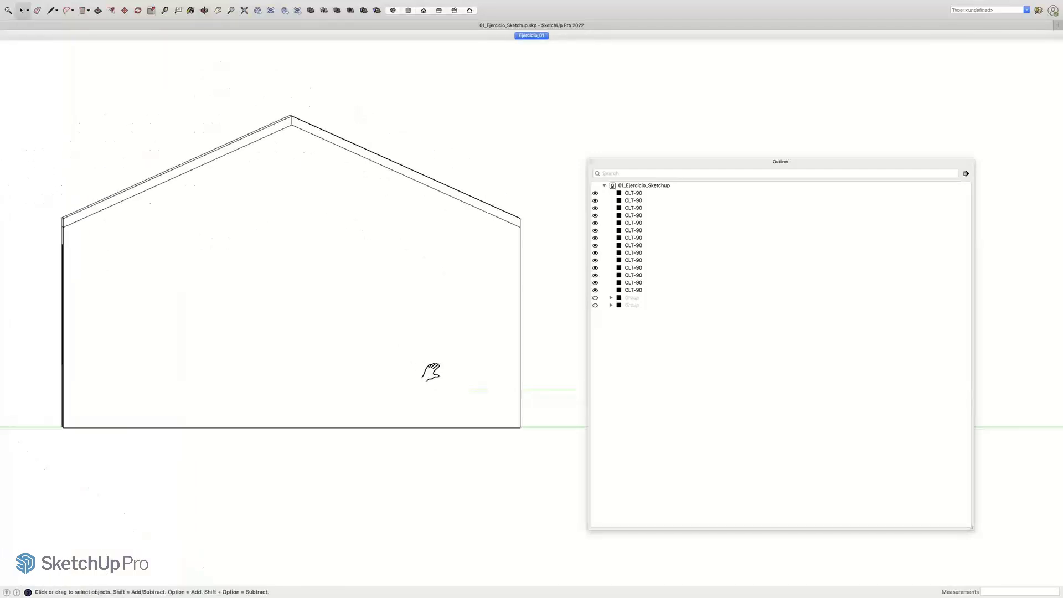
drag(55, 221, 102, 109)
click(551, 486)
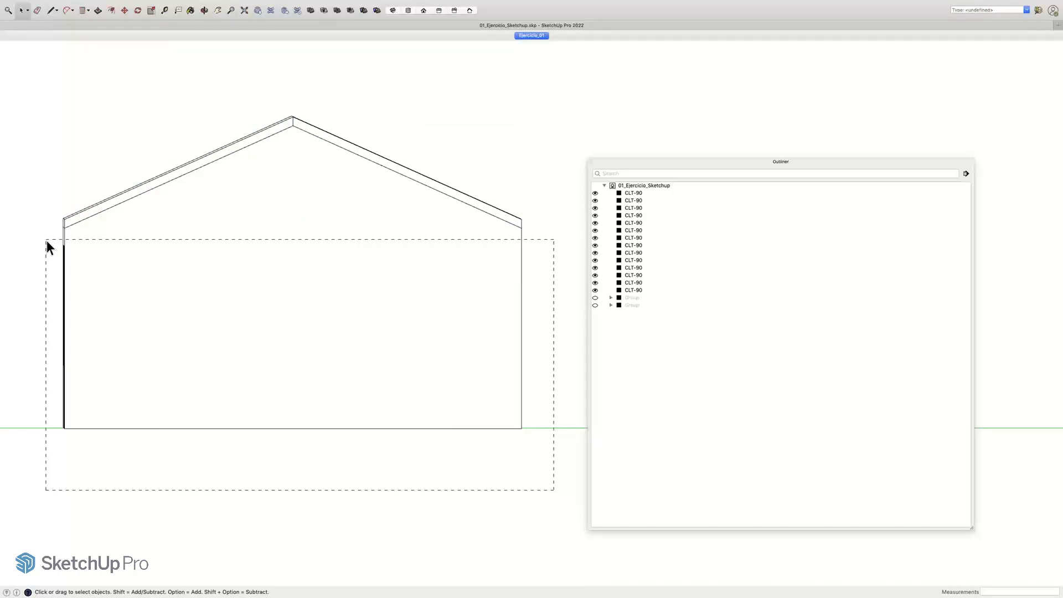
drag(49, 247, 45, 241)
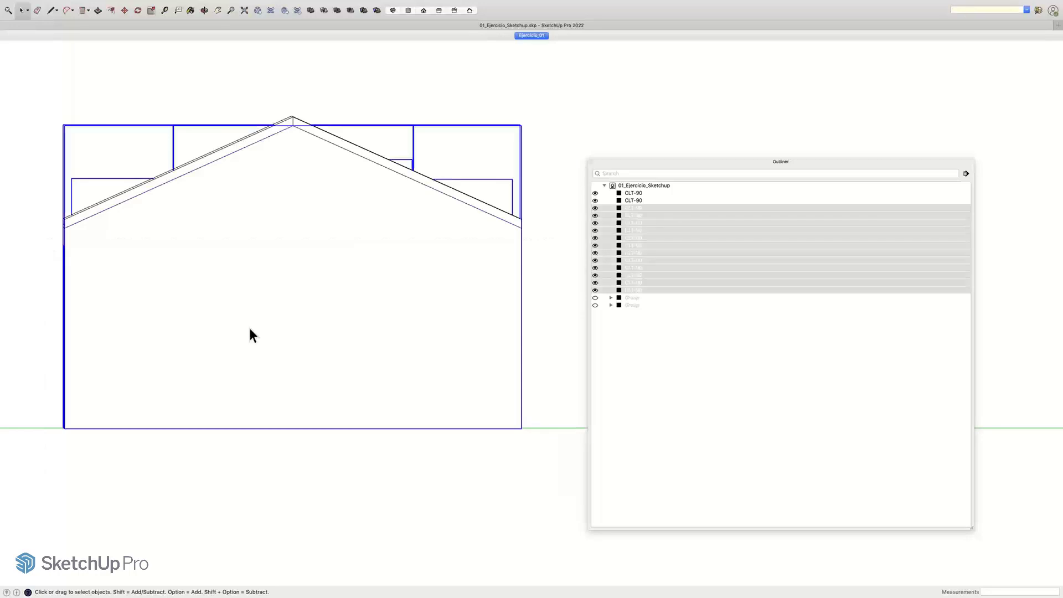
Step: Examine the selected wall panels in X-ray from several angles and restore the opaque display
scroll(249, 328, down, 2)
middle_drag(249, 328, 359, 397)
scroll(258, 388, down, 2)
key(alt+x)
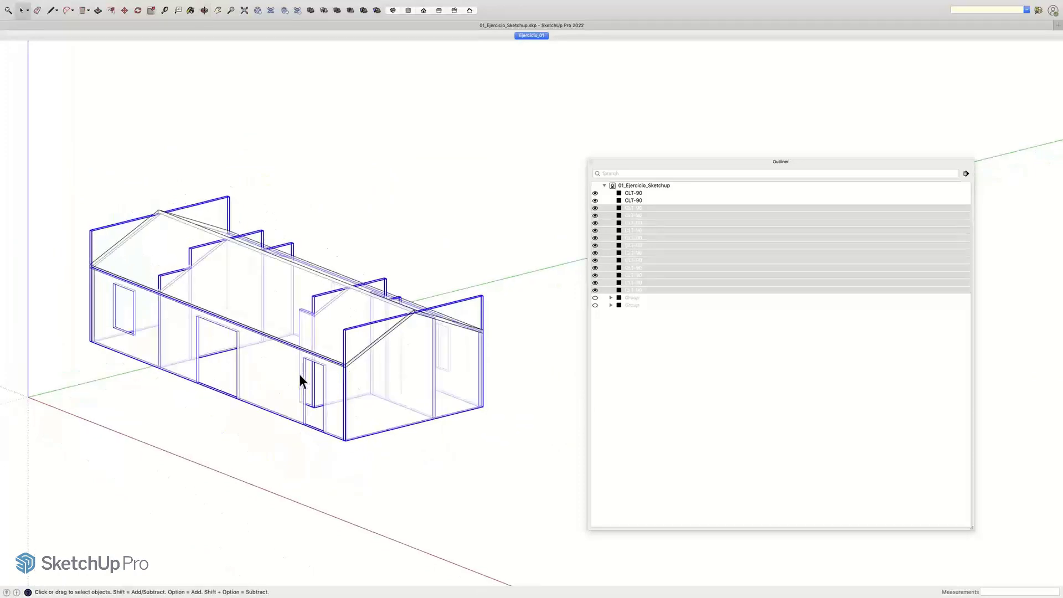
drag(424, 445, 360, 413)
key(space)
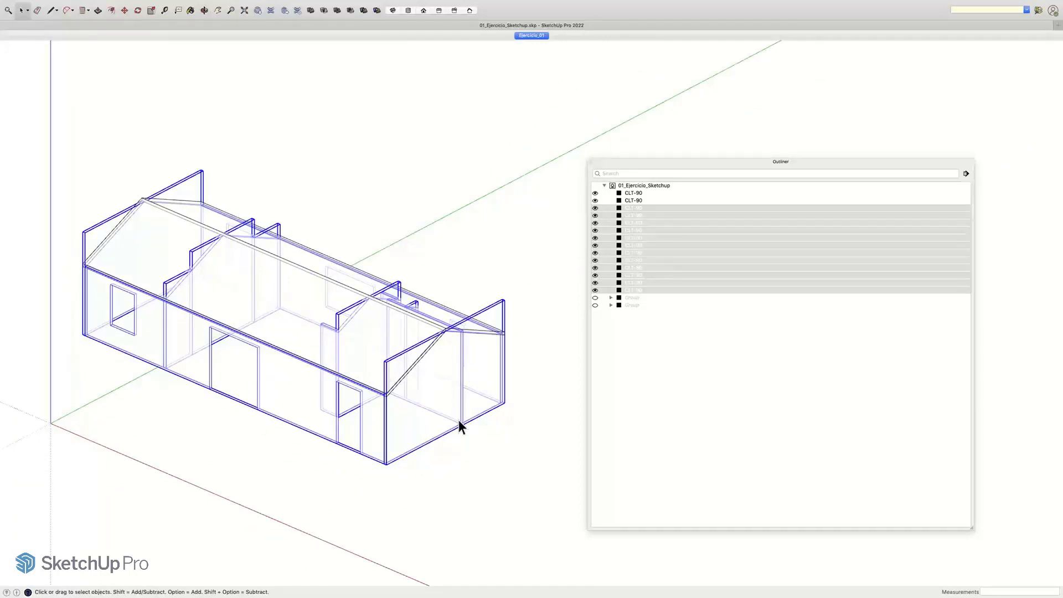
key(x)
middle_drag(415, 394, 468, 286)
scroll(373, 380, up, 2)
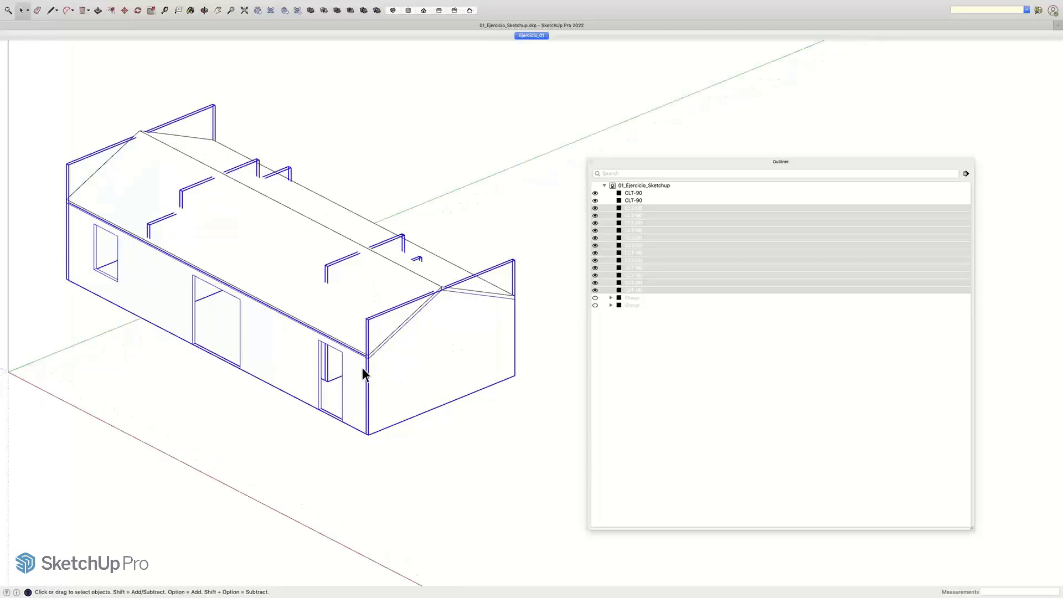
Step: Make the selected wall panels one group, collapse it in the Outliner and hide it
right_click(422, 354)
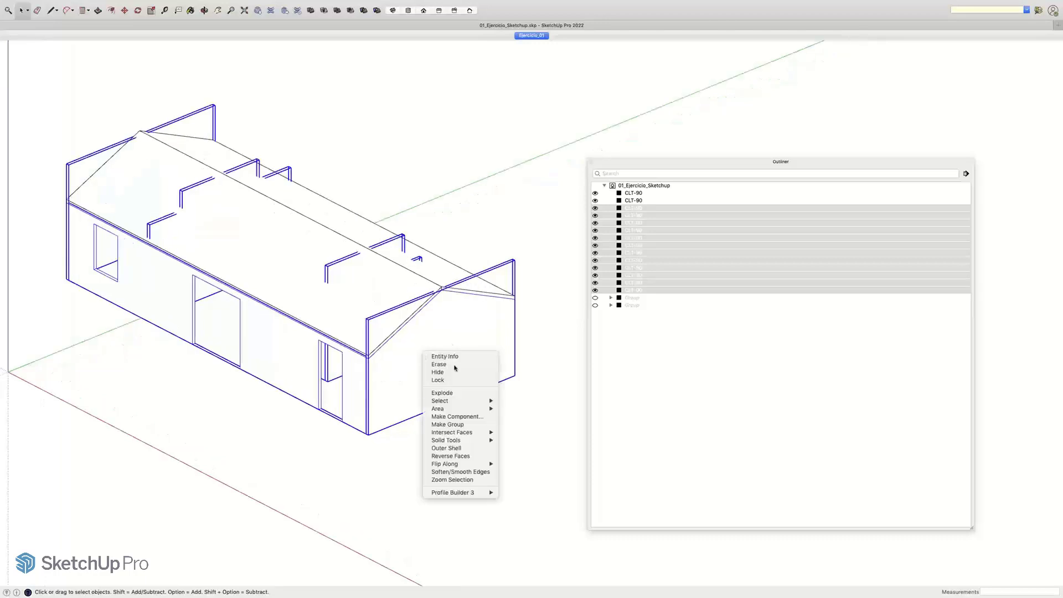
click(448, 424)
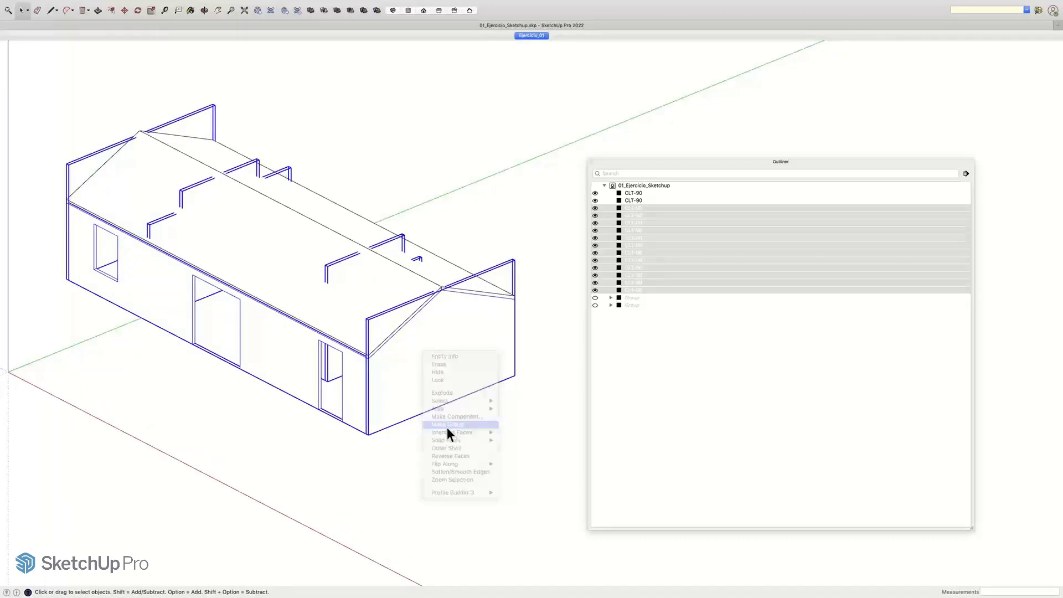
click(611, 224)
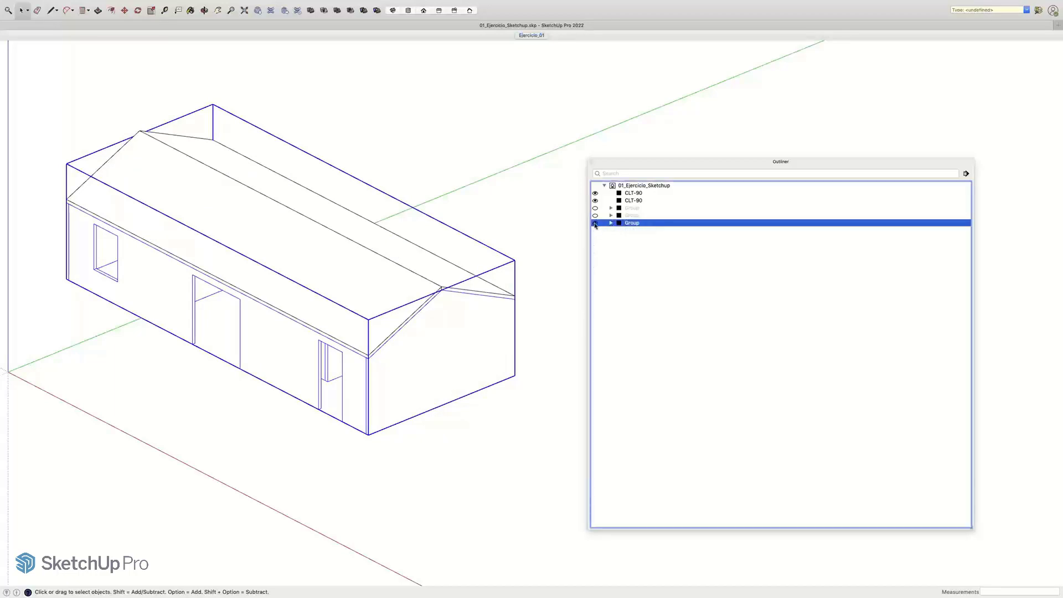
click(595, 224)
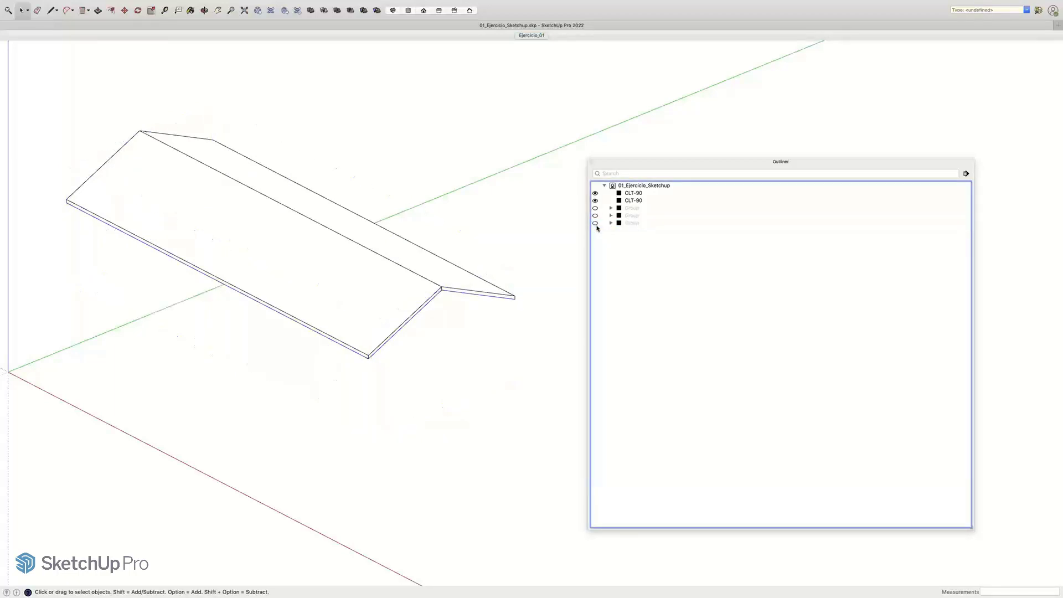
Step: Open and close one CLT-90 roof panel, and test selections across both roof panels, clearing each one
click(416, 291)
click(444, 283)
double_click(439, 286)
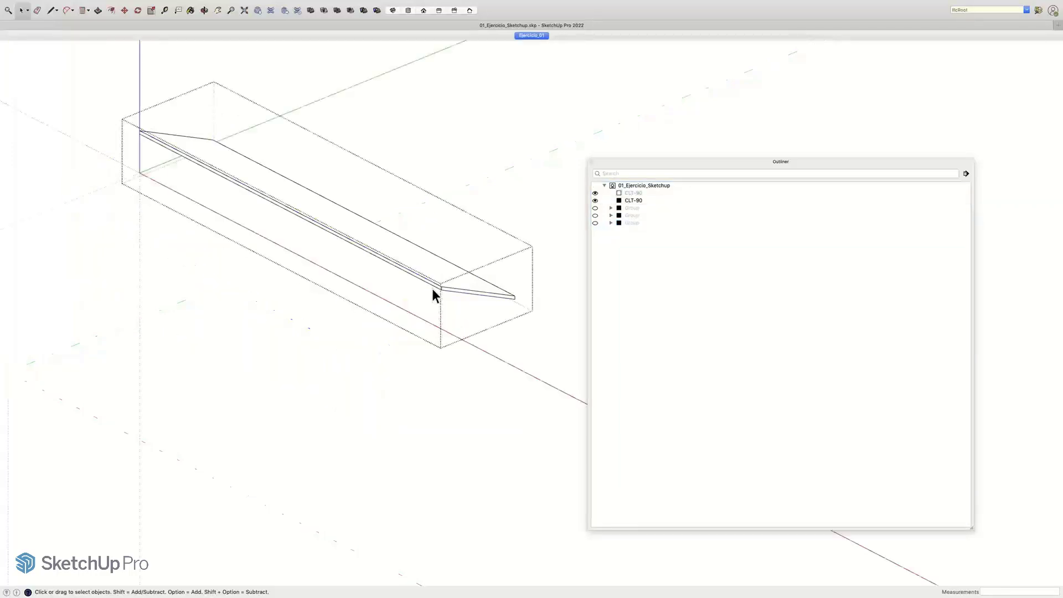
click(523, 355)
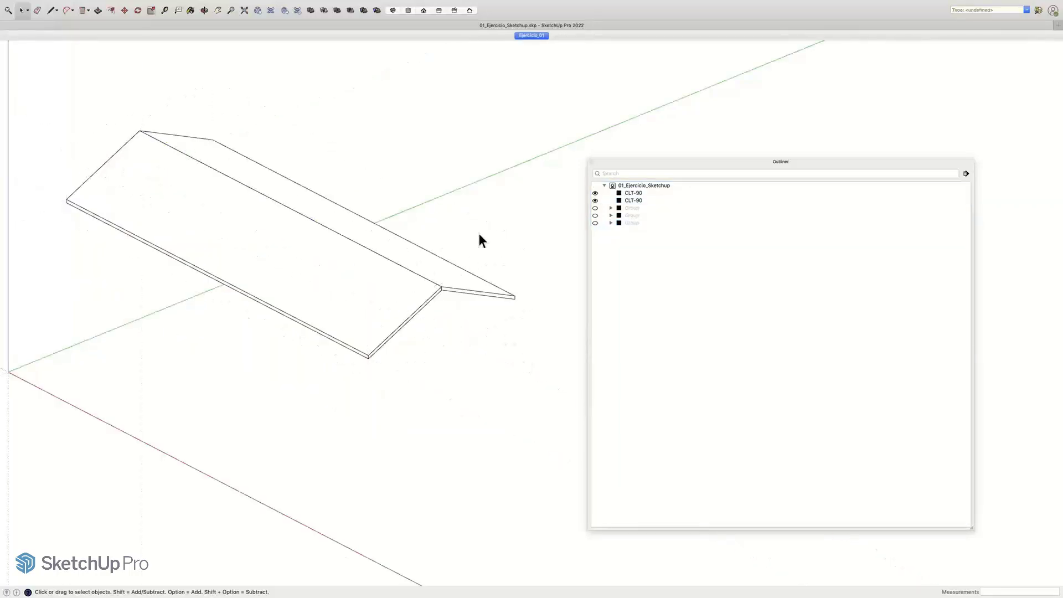
drag(478, 234, 280, 349)
click(488, 346)
click(459, 285)
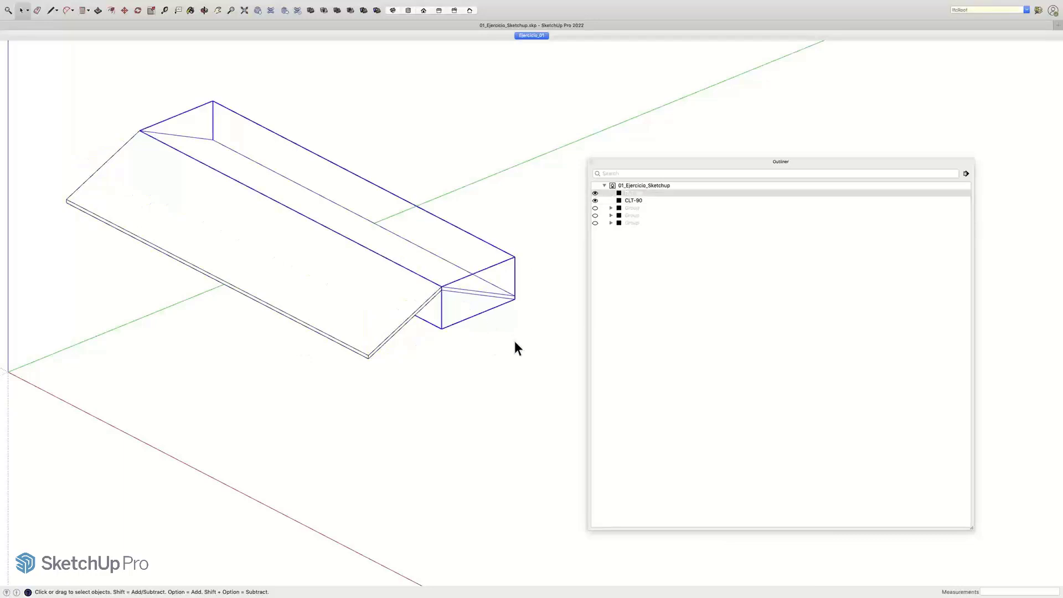
click(514, 344)
drag(479, 249, 365, 307)
click(499, 307)
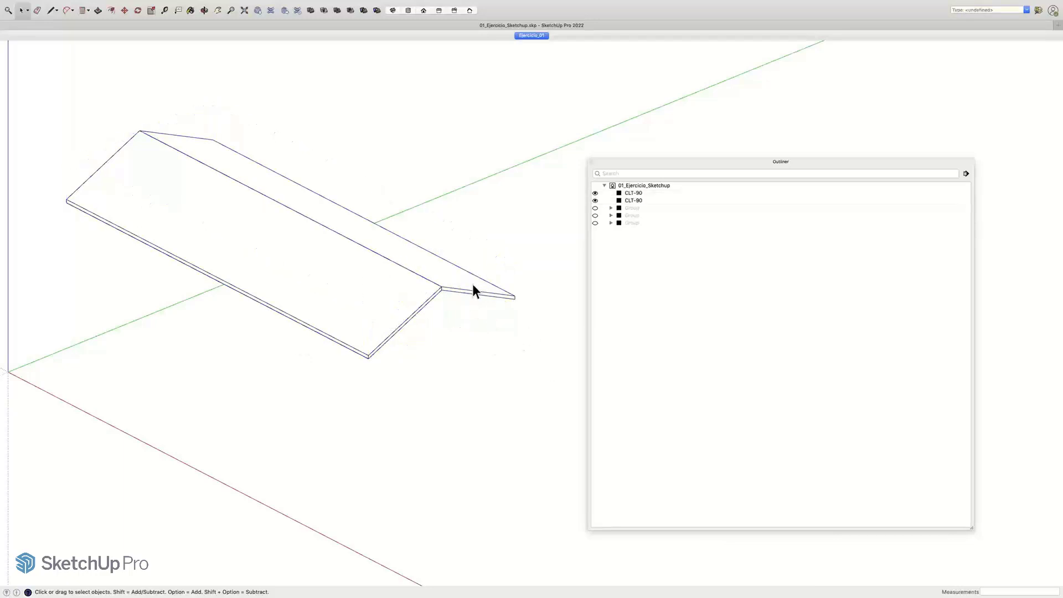
Step: Select both CLT-90 roof panels, make them one group and collapse it in the Outliner
click(421, 288)
shift+click(410, 294)
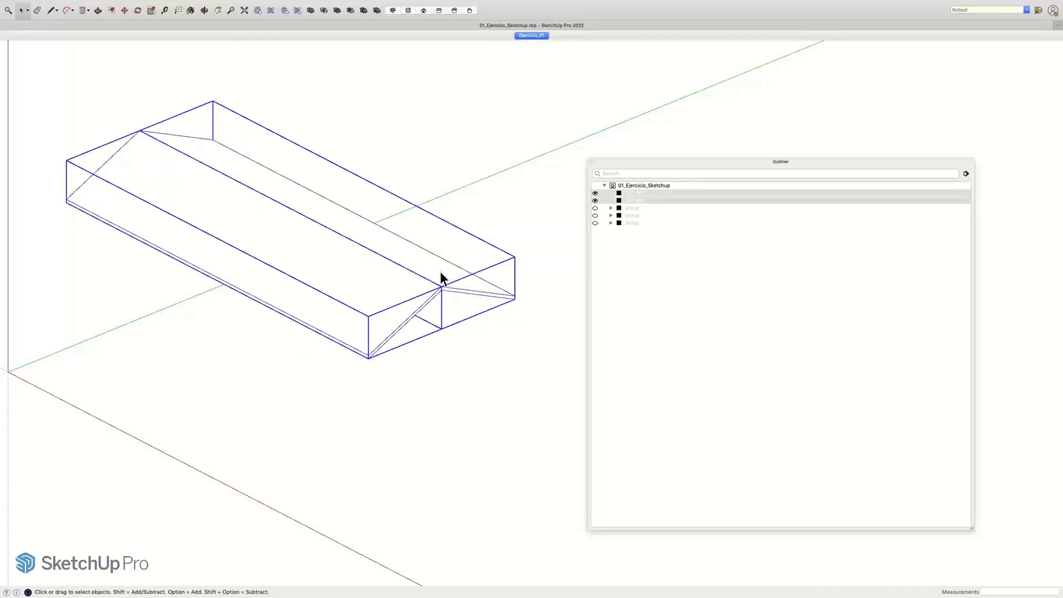
right_click(420, 262)
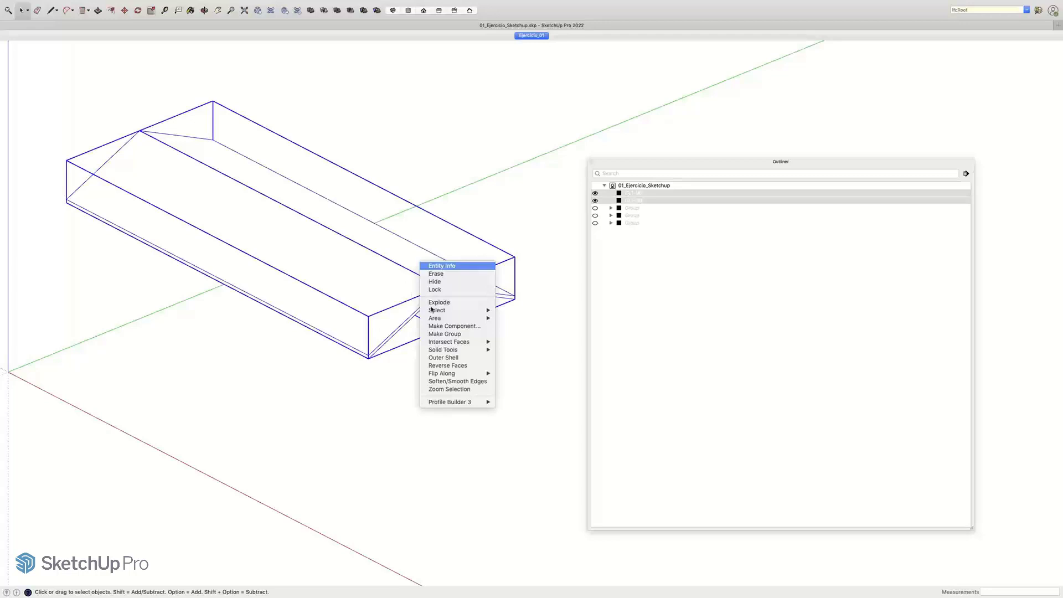
click(434, 334)
click(611, 216)
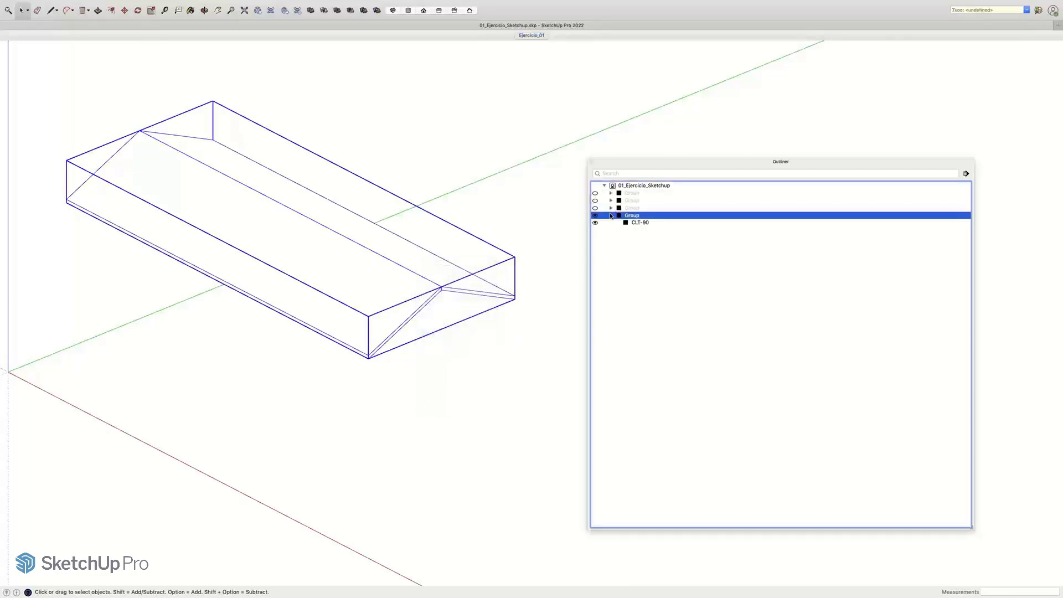
click(631, 235)
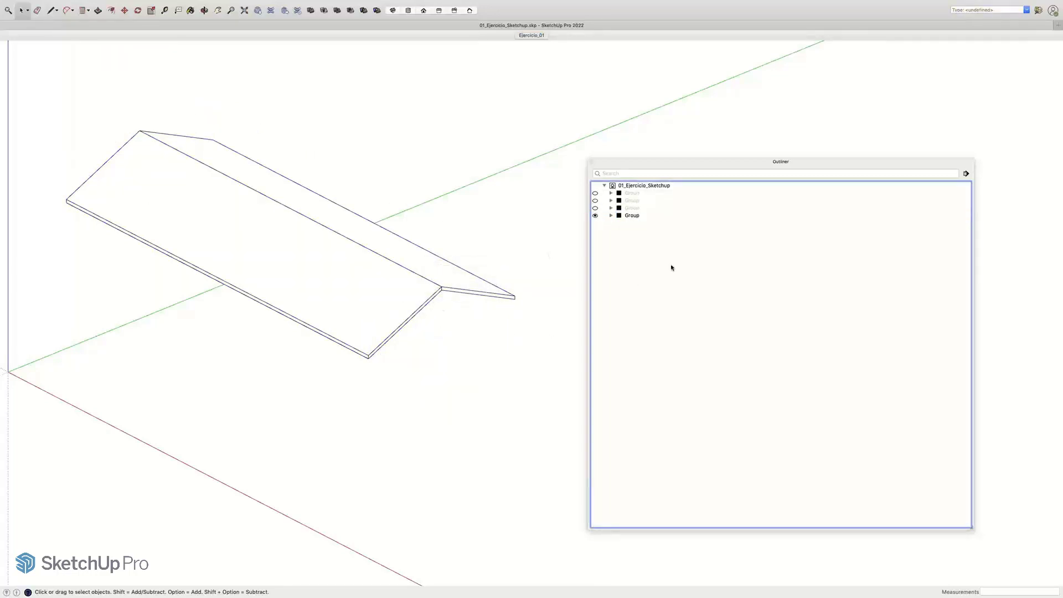
Step: Unhide the wall, base and pergola groups and view the whole house from the pergola side
click(595, 208)
click(596, 200)
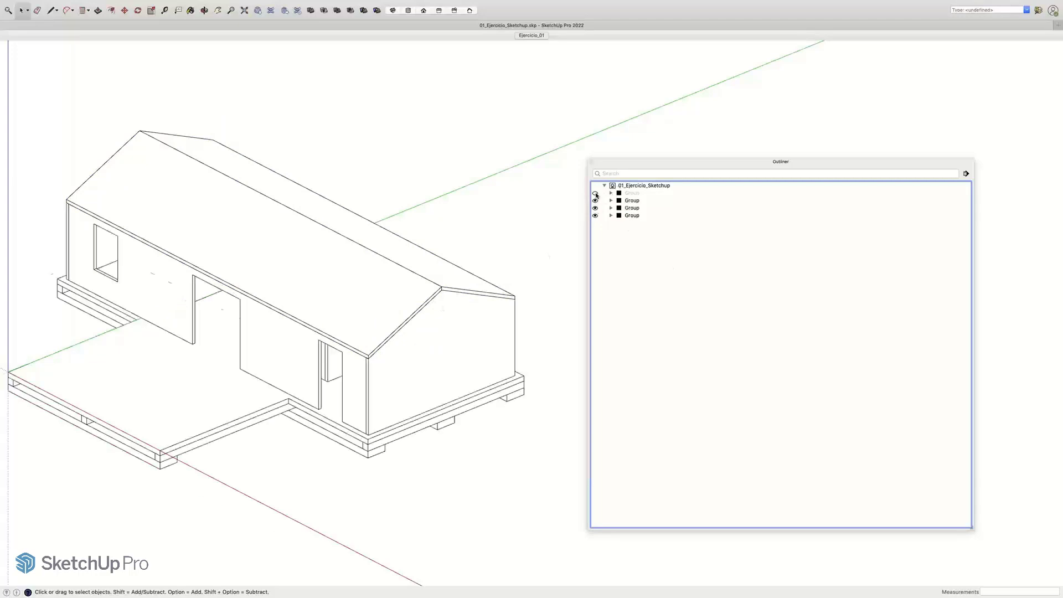
click(596, 192)
scroll(455, 255, down, 3)
middle_drag(333, 300, 424, 341)
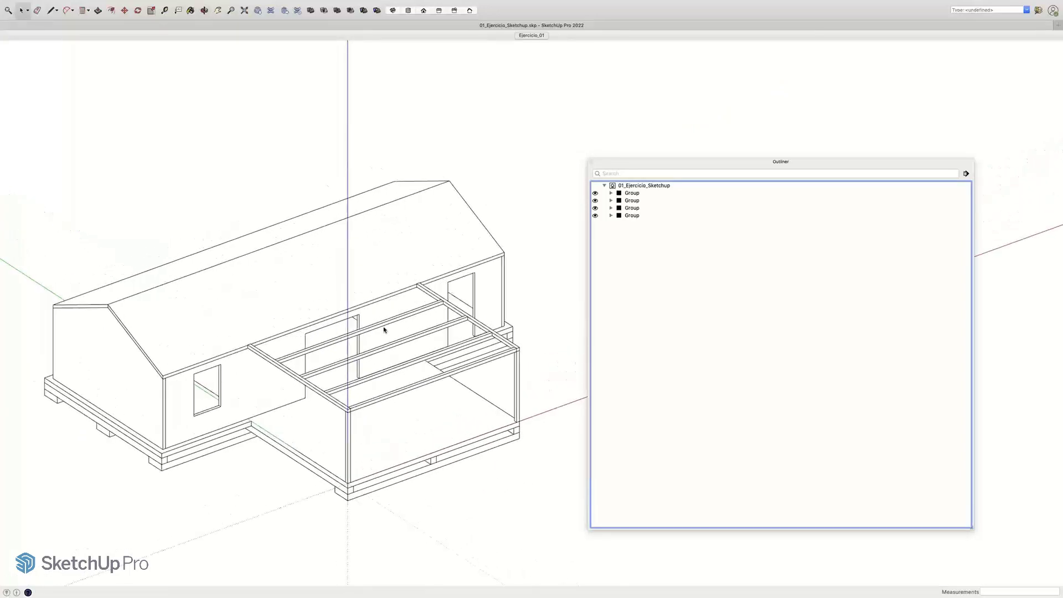
Step: Rename the pergola group in the Outliner as 100_Pérgola
double_click(629, 193)
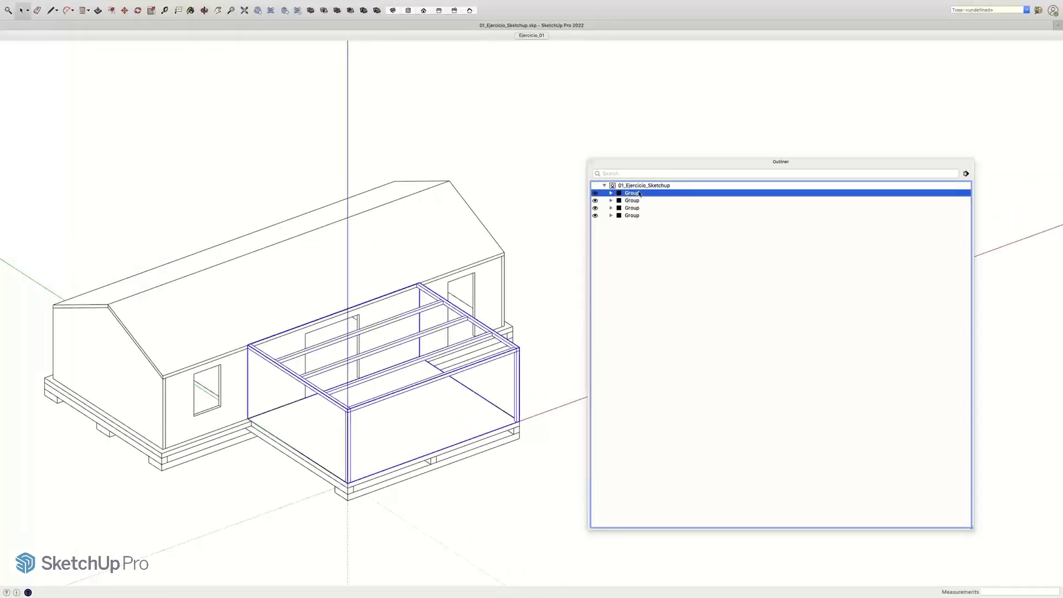
click(632, 235)
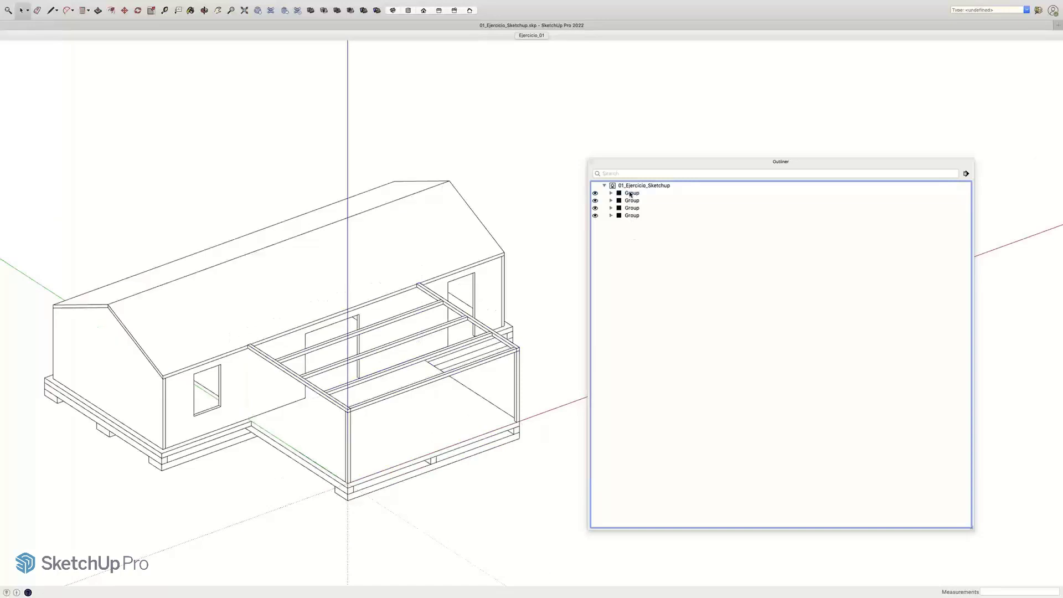
click(629, 193)
click(629, 194)
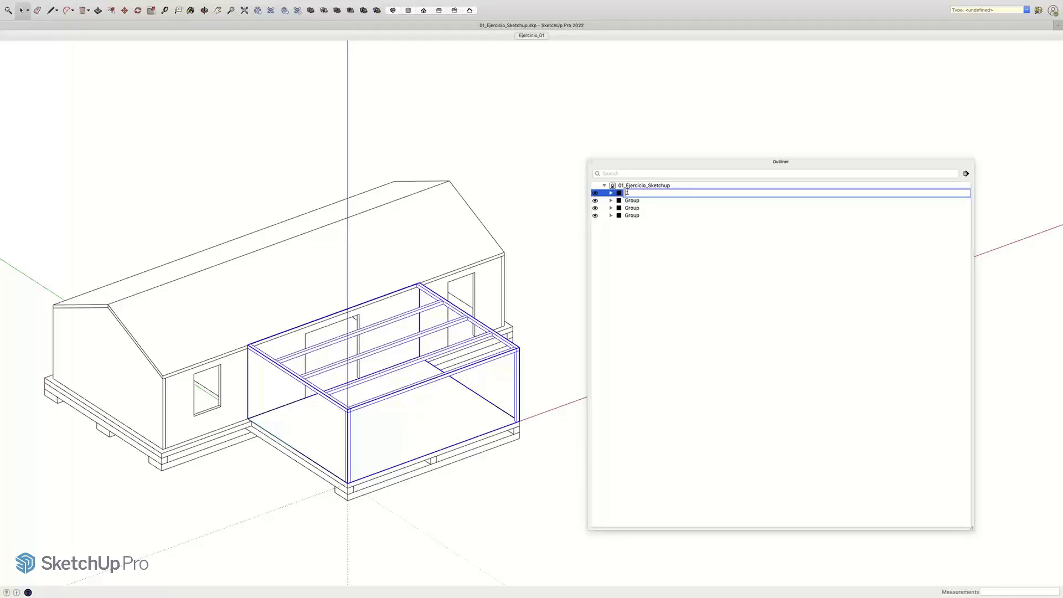
text(100)
text(_Pérgola)
key(Return)
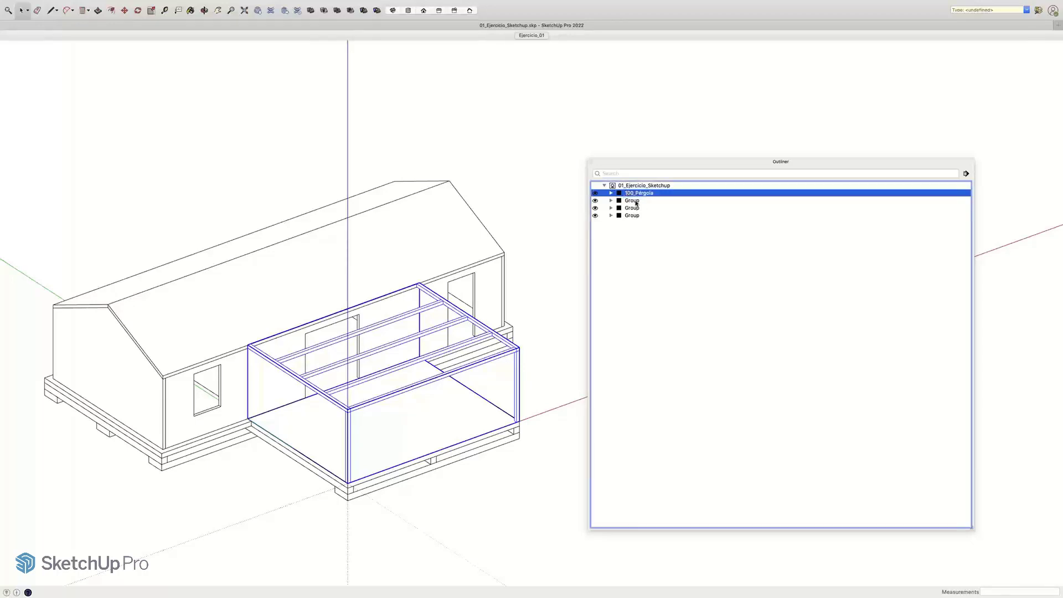
Step: Rename the base group in the Outliner as 000_Cimentación
double_click(633, 201)
click(632, 201)
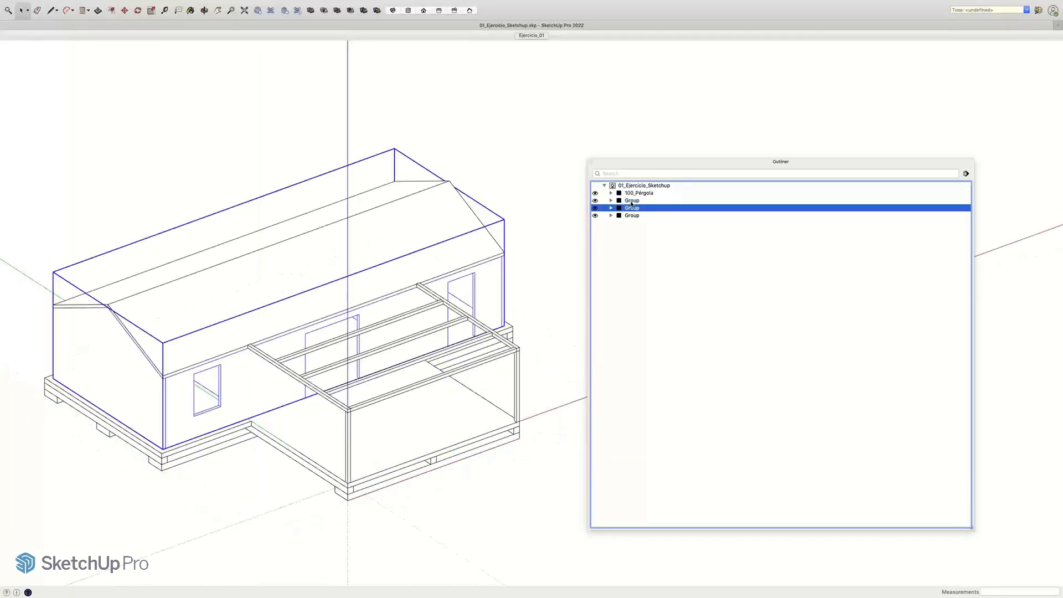
click(632, 201)
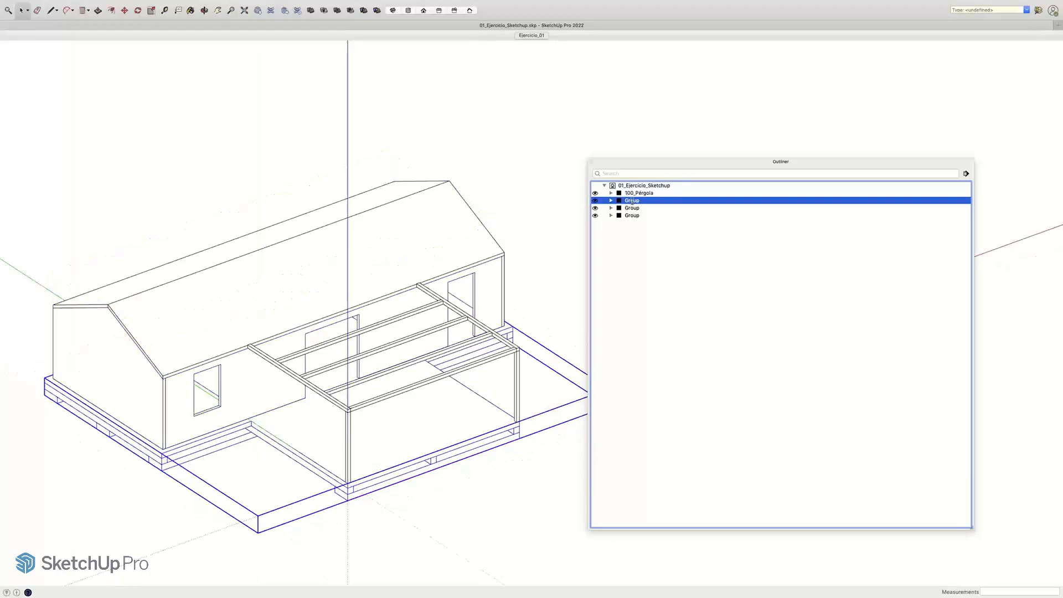
text(000)
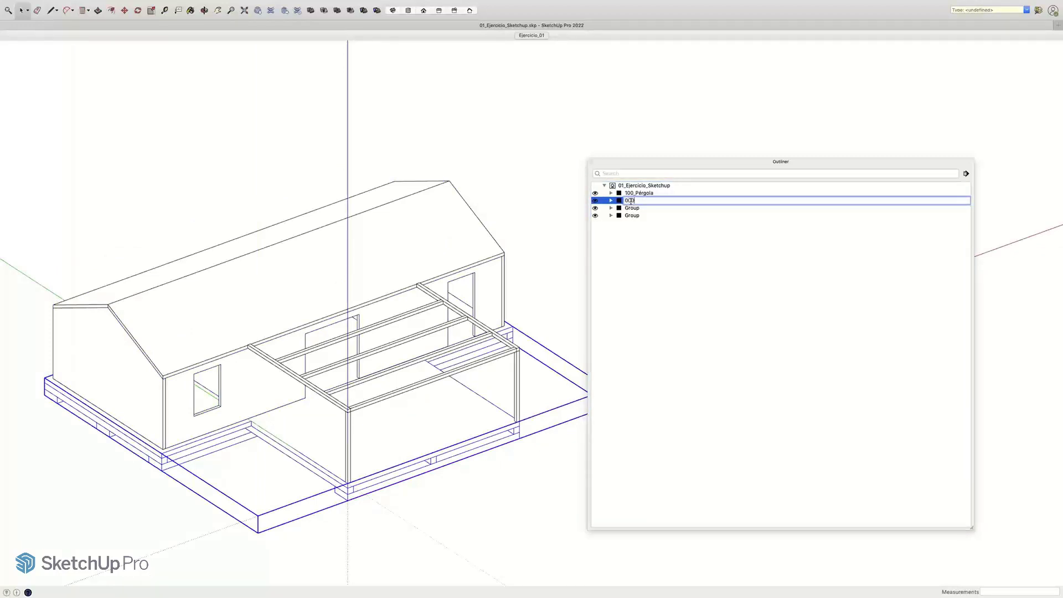
text(_Cimentación)
key(Return)
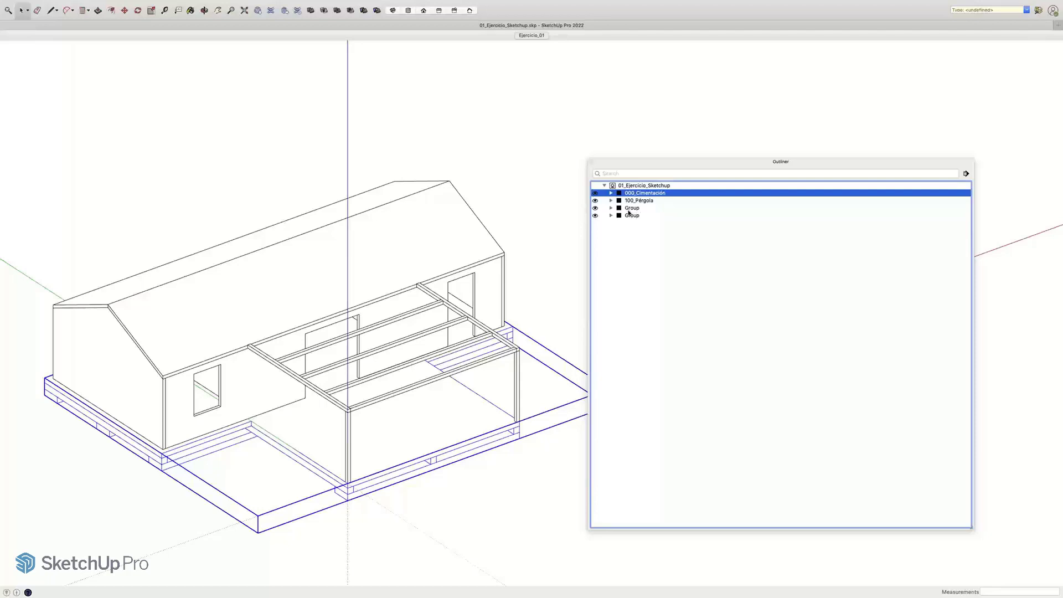
Step: Rename the wall group in the Outliner as 100_Nivel-1
click(632, 209)
double_click(632, 208)
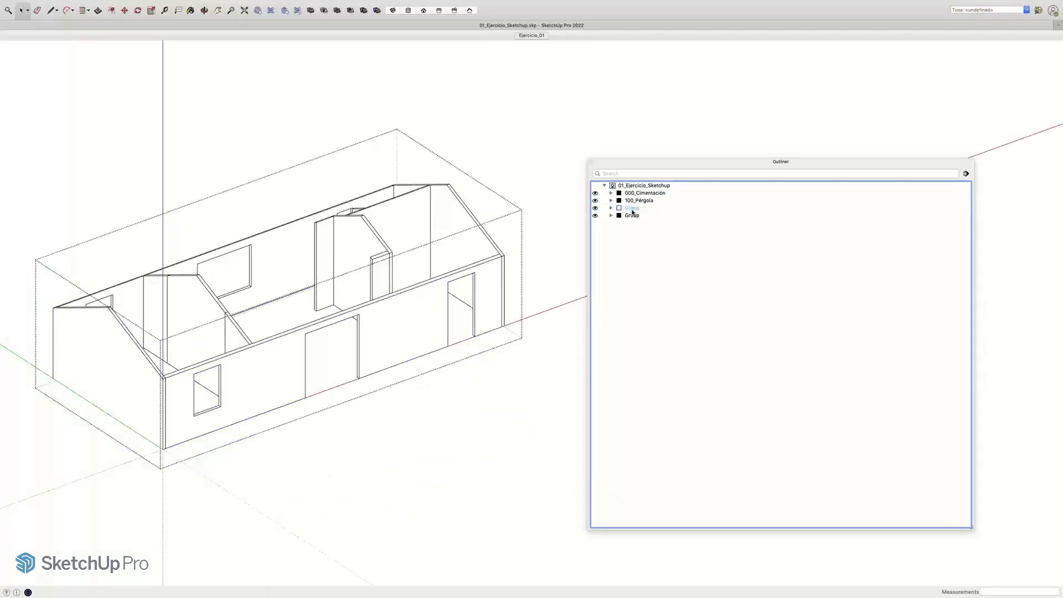
click(632, 211)
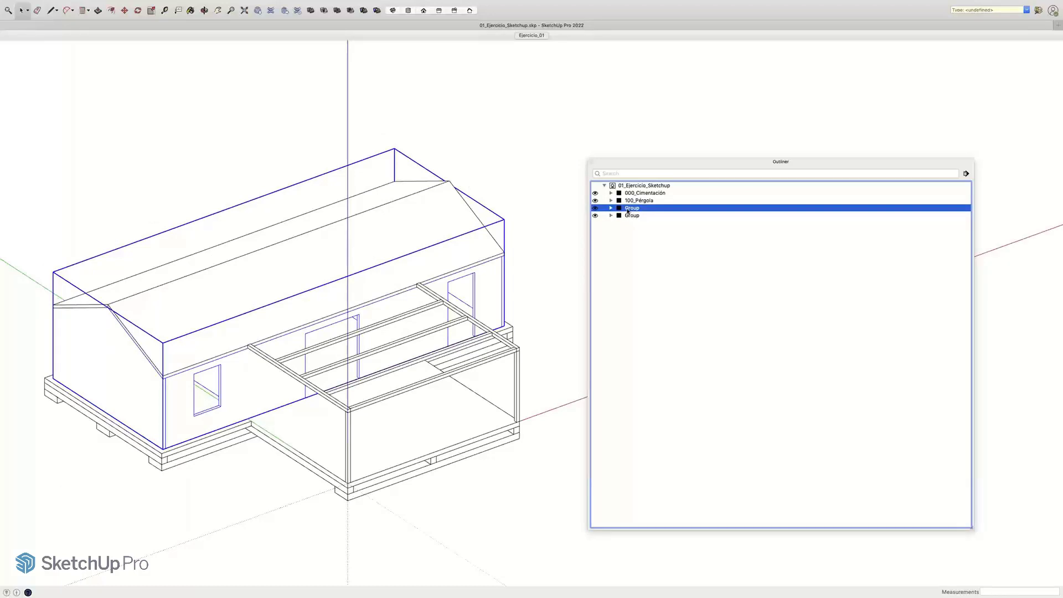
click(626, 209)
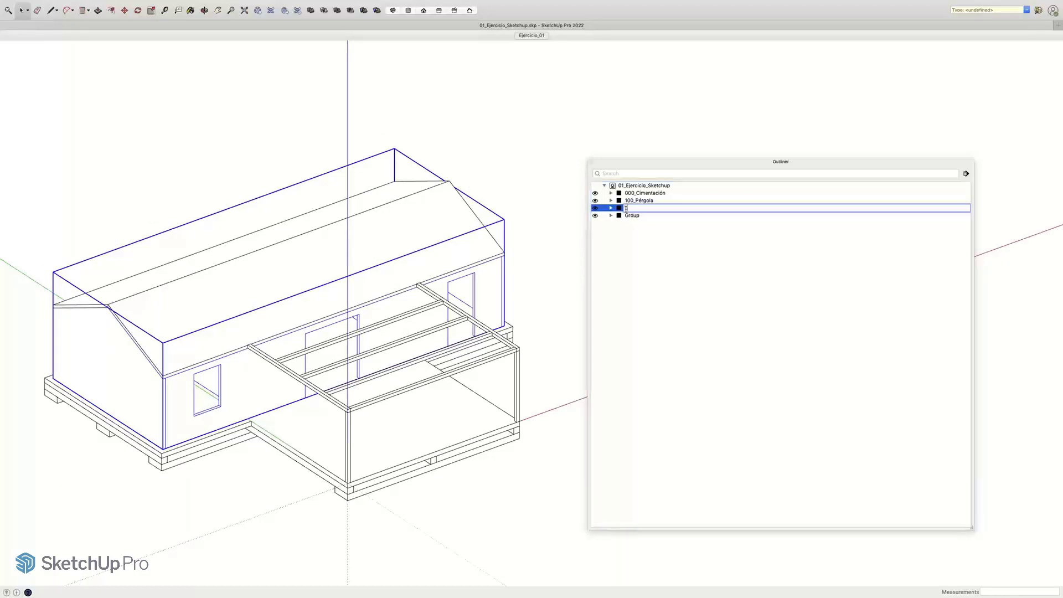
text(100_Nivel-1)
key(Return)
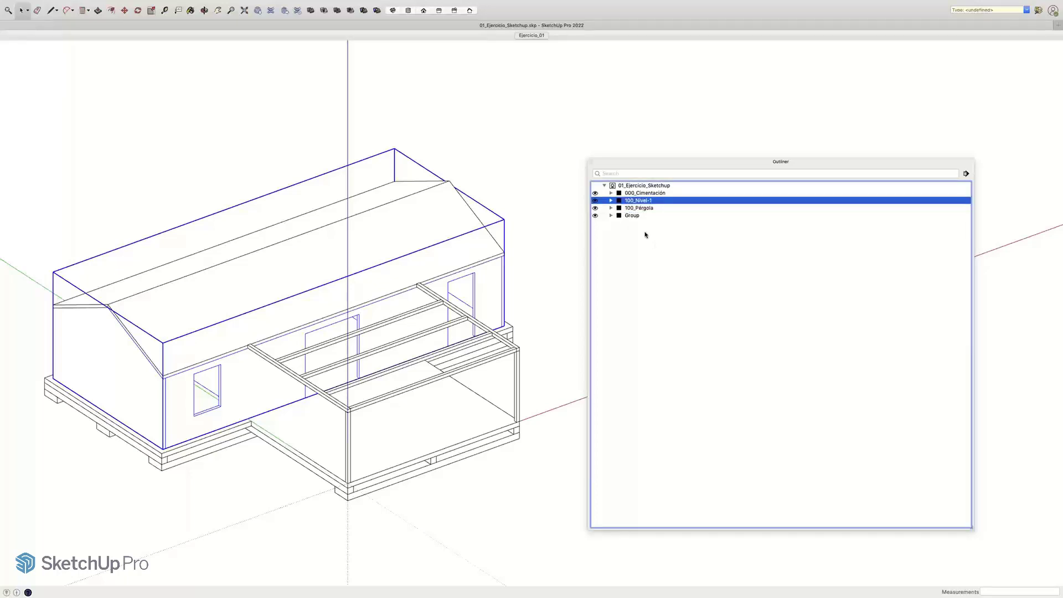
Step: Rename the roof group in the Outliner as 200_Cubierta and clear the selection
double_click(631, 216)
middle_drag(301, 287, 554, 238)
click(633, 216)
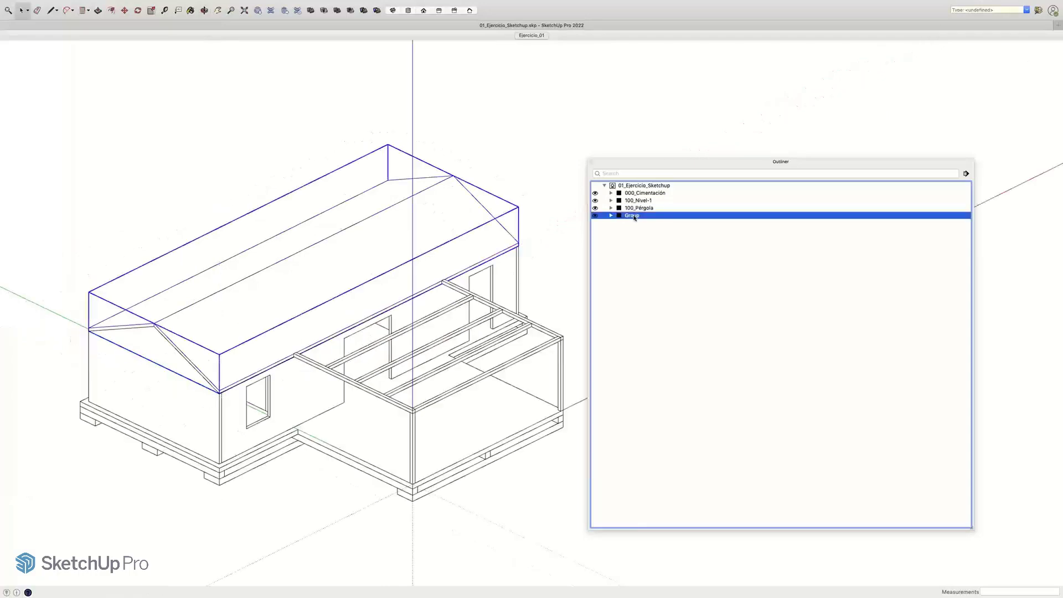
click(633, 215)
text(200)
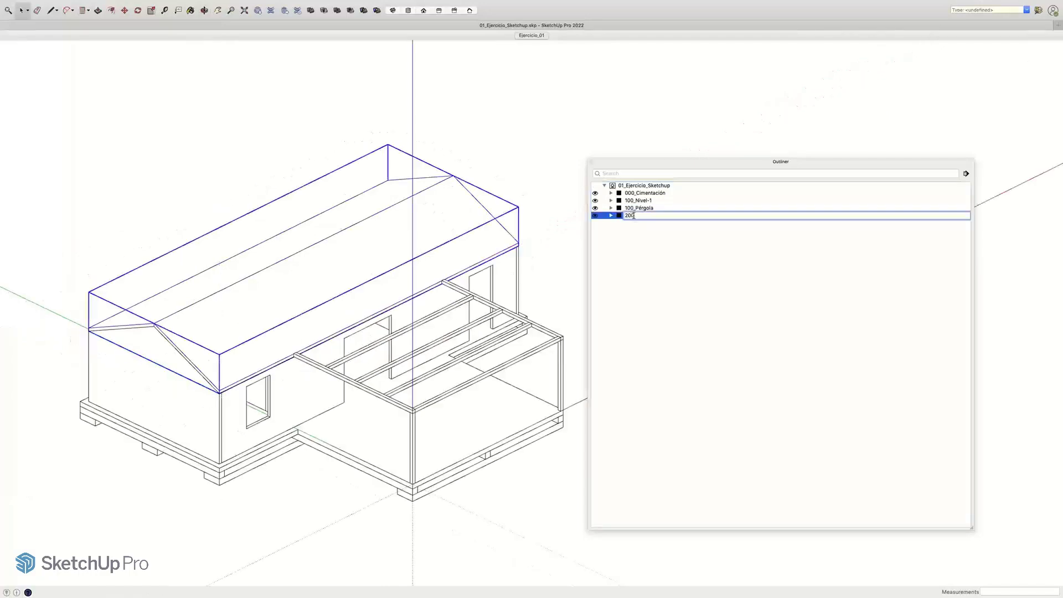
text(_Cubierta)
key(Return)
click(658, 257)
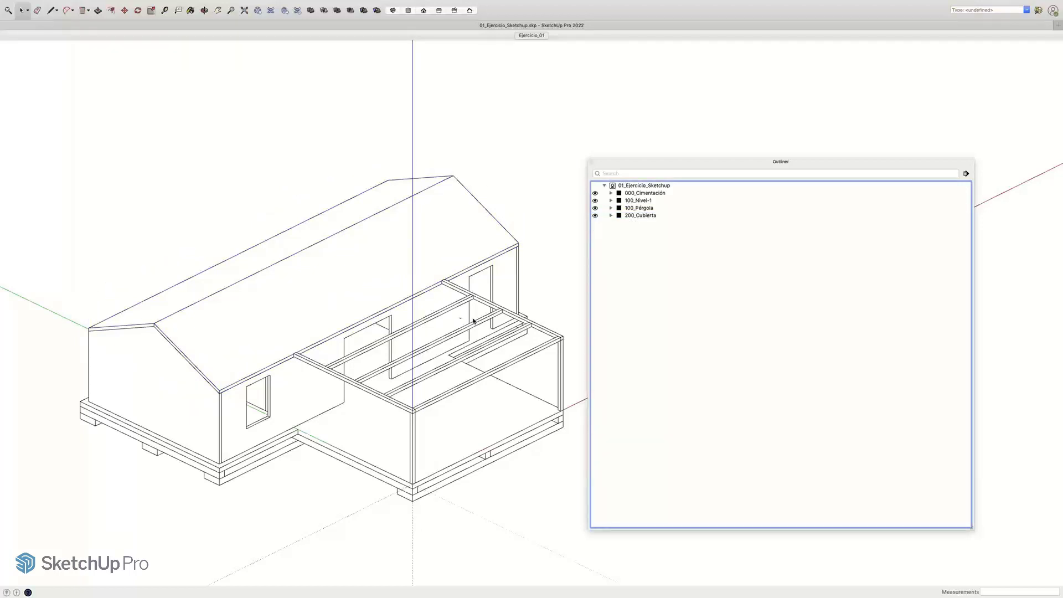
middle_drag(449, 329, 348, 335)
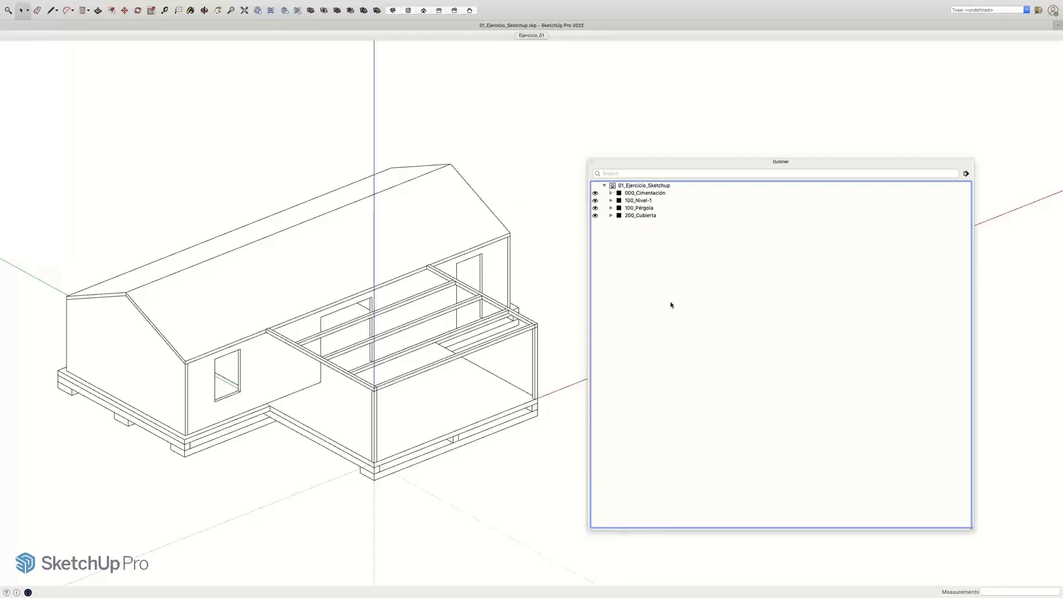
Step: Expand the 000_Cimentación, 100_Nivel-1, 100_Pérgola and 200_Cubierta groups in the Outliner to list their contents
click(611, 193)
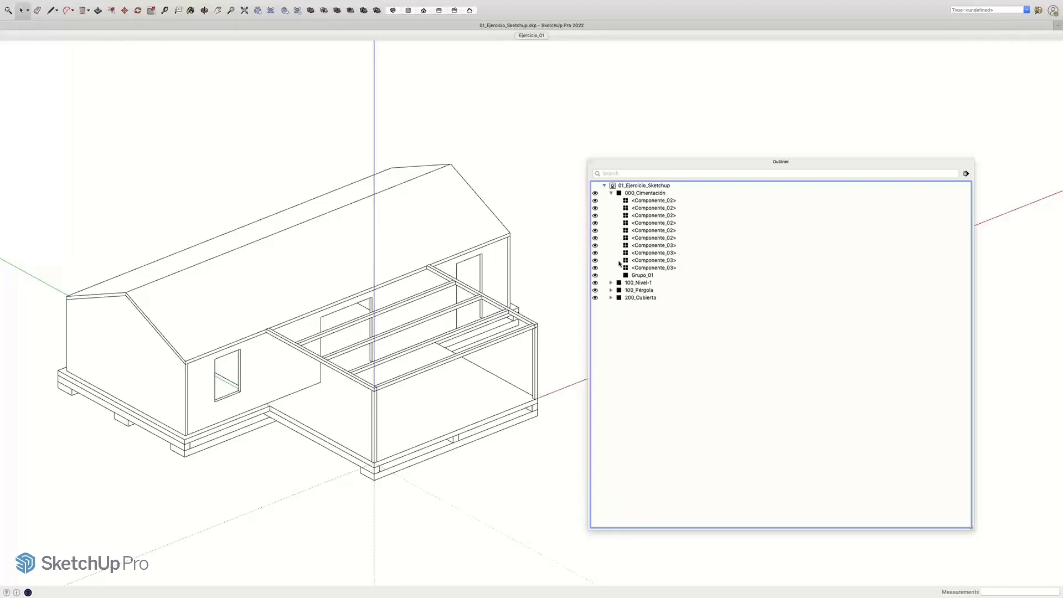
click(611, 283)
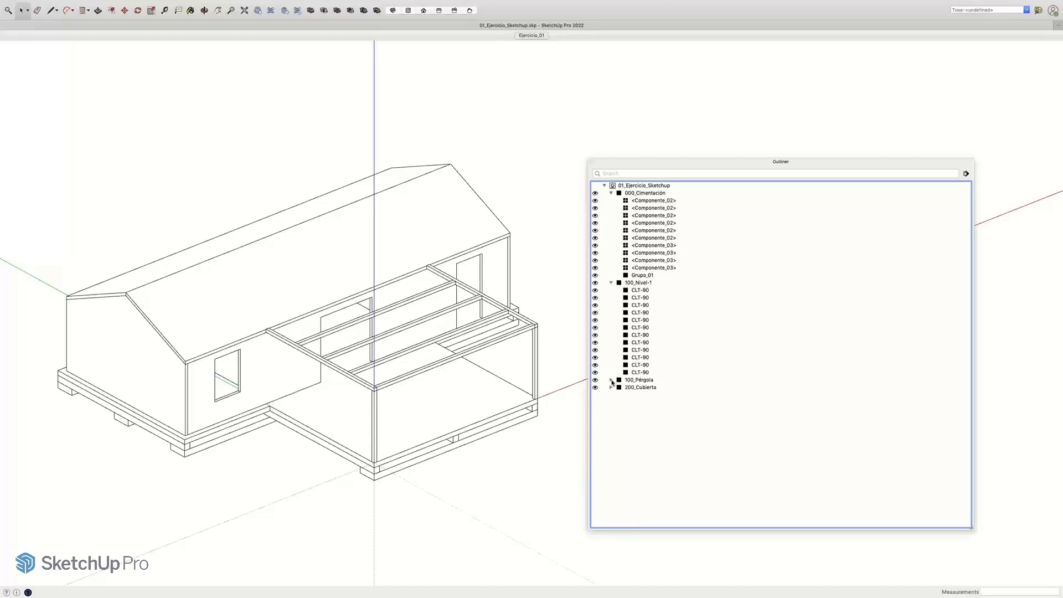
click(611, 380)
click(611, 447)
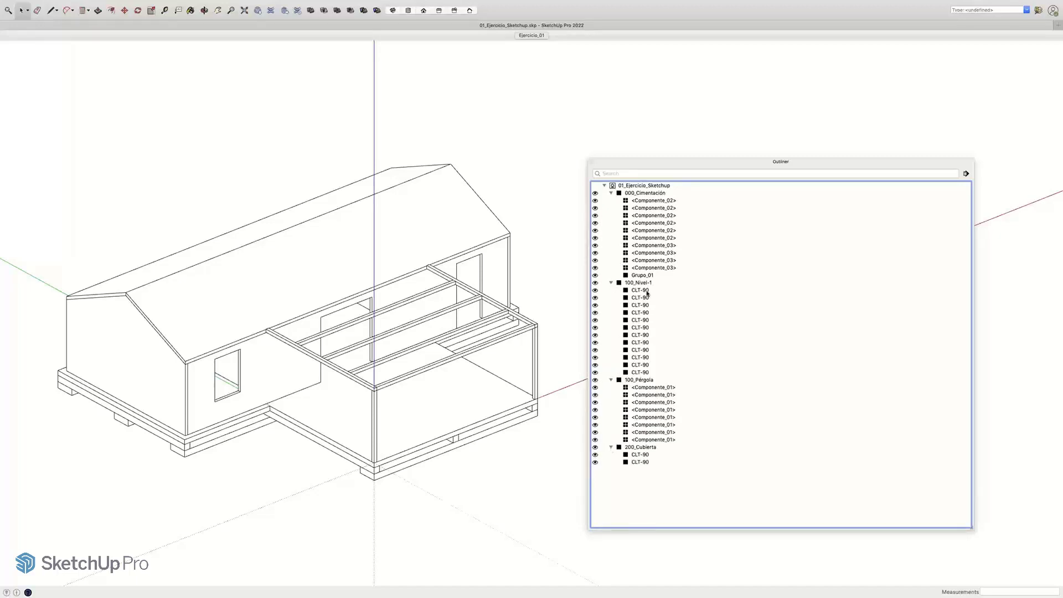
Step: Check which foundation pieces the first two Componente_02 entries under 000_Cimentación correspond to, leaving the first one selected
click(648, 201)
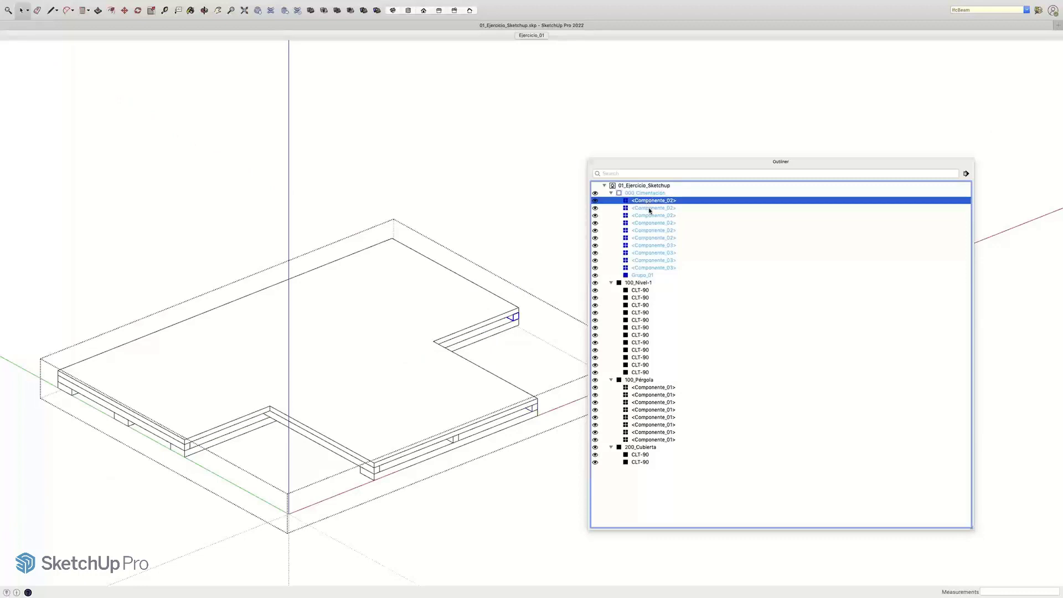
click(651, 209)
click(654, 201)
click(665, 208)
click(664, 201)
Step: Show Entity Info for the selected Componente_02 and place it directly above the Outliner
drag(669, 164, 670, 110)
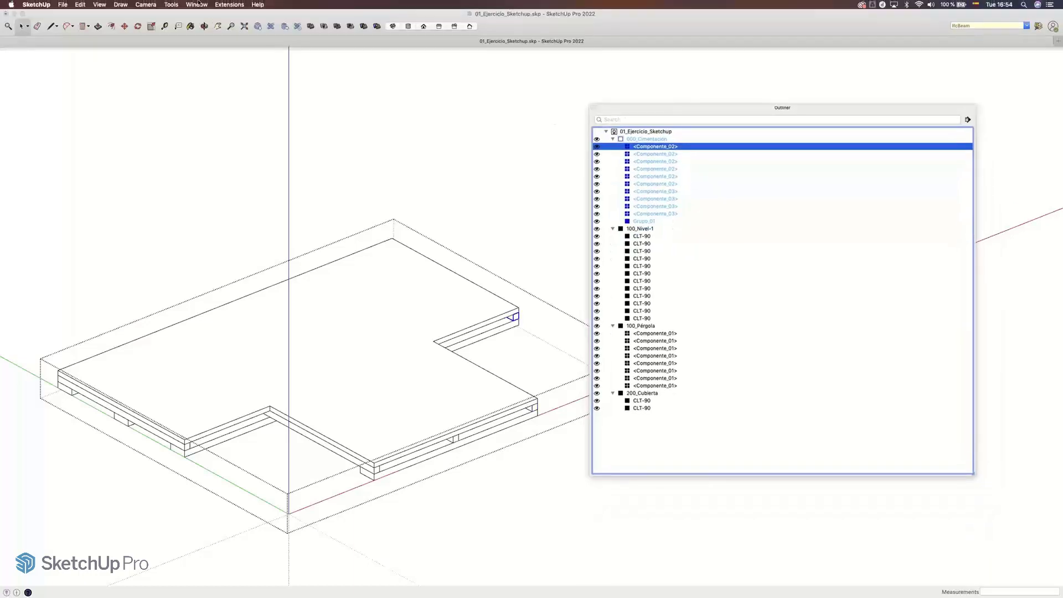
click(190, 4)
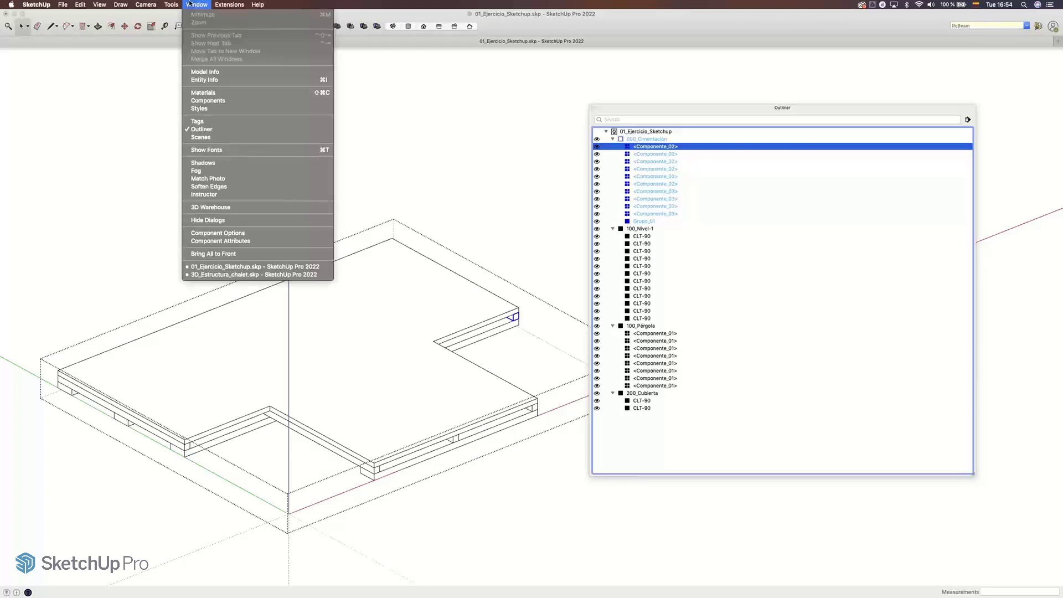
click(204, 80)
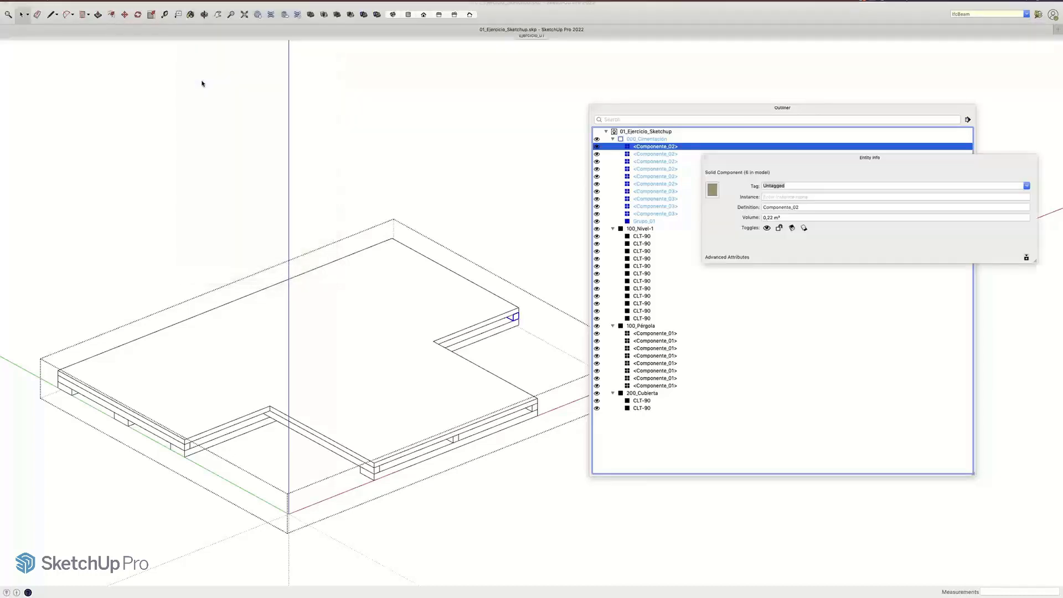
drag(736, 157, 656, 60)
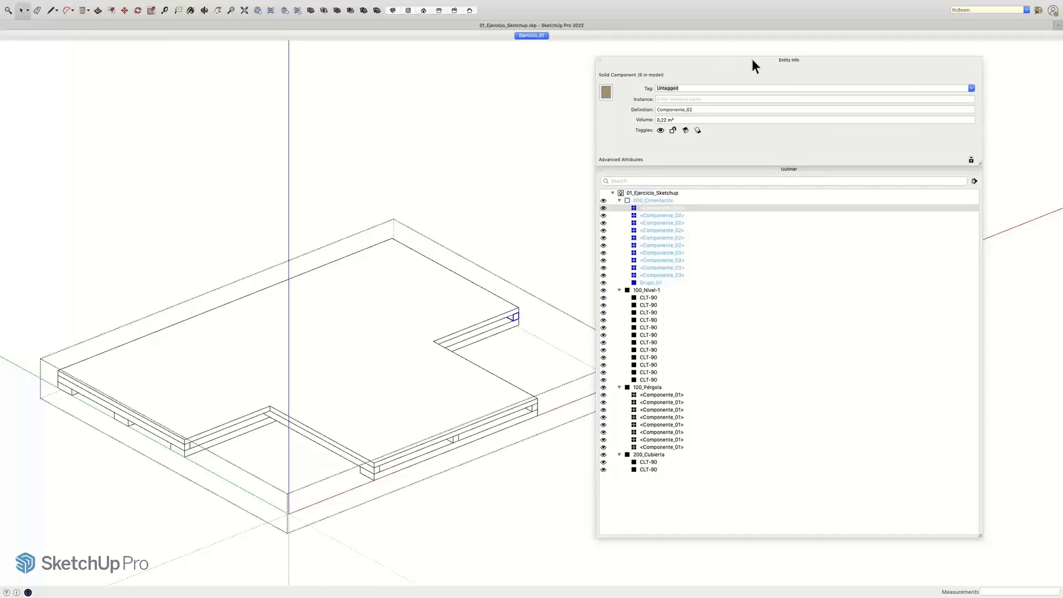
drag(752, 59, 804, 63)
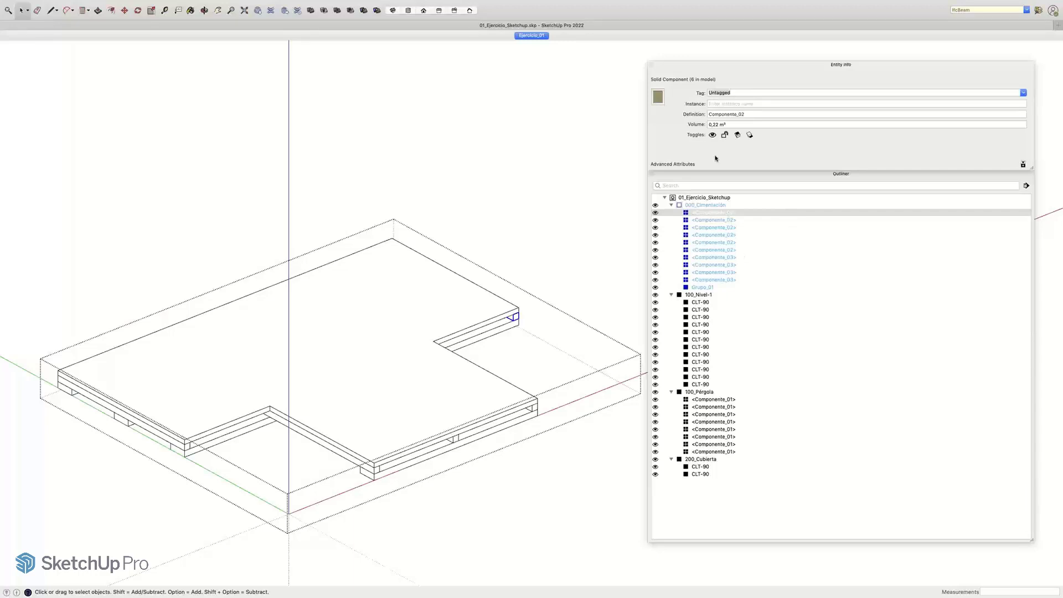
Step: Change the definition name of Componente_02 to EST_Viga cimentación 20x20 cm
click(707, 214)
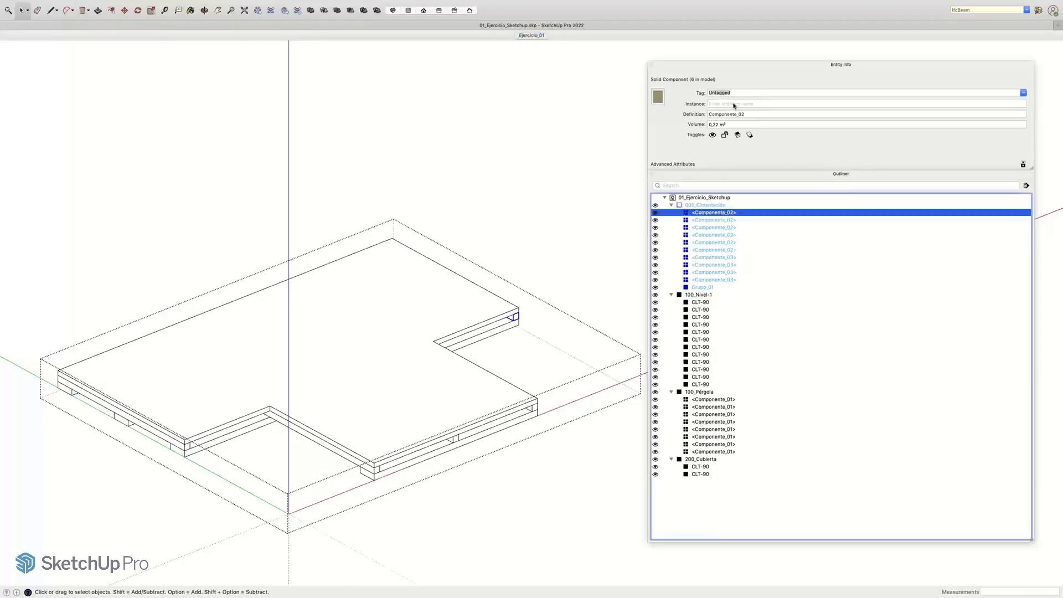
click(731, 113)
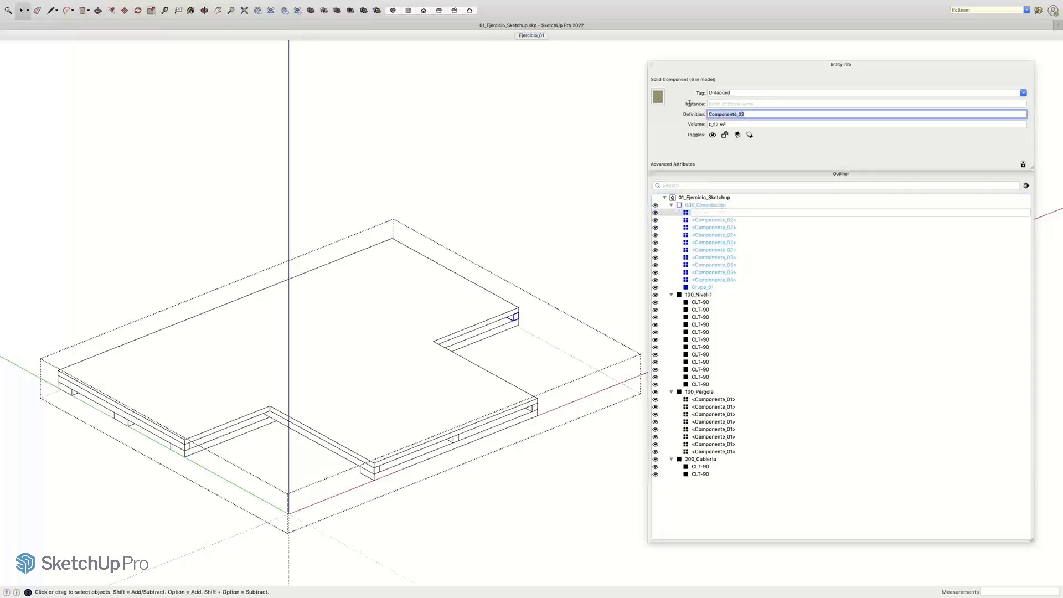
key(BackSpace)
text(EST_Viga cimentación 20x20 cm)
key(Return)
click(794, 116)
drag(789, 115, 660, 110)
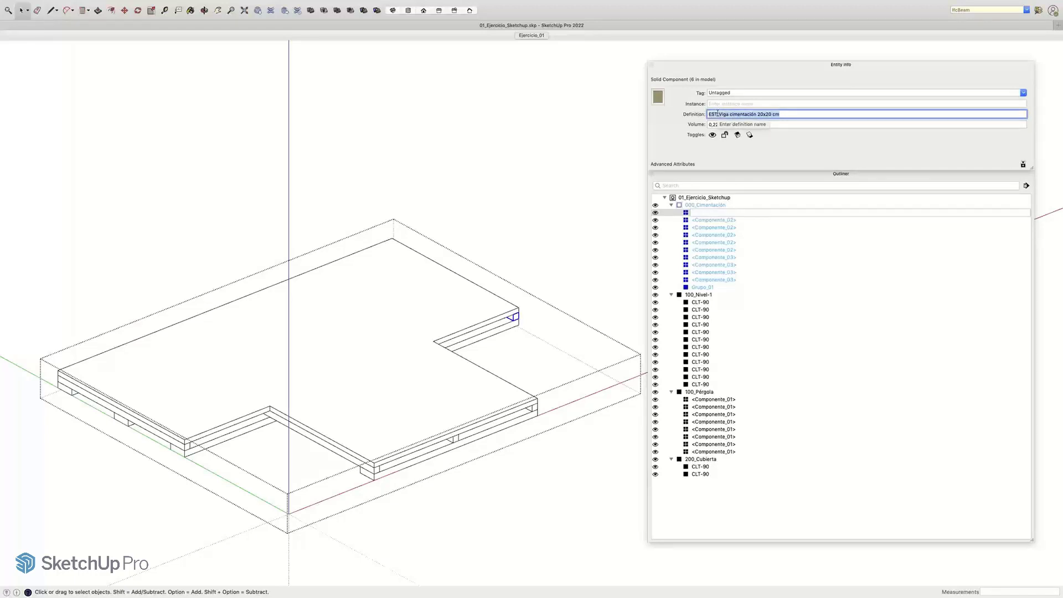
key(Return)
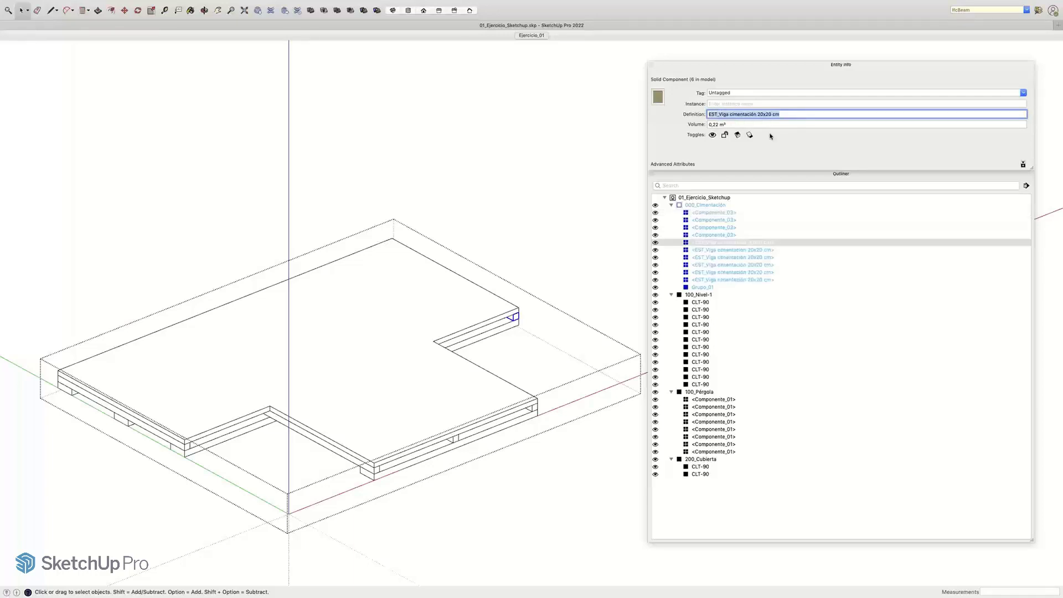
Step: Go through the EST_Viga cimentación 20x20 cm entries one by one to check their definition and location in the foundation
click(719, 243)
click(715, 257)
click(714, 265)
click(713, 273)
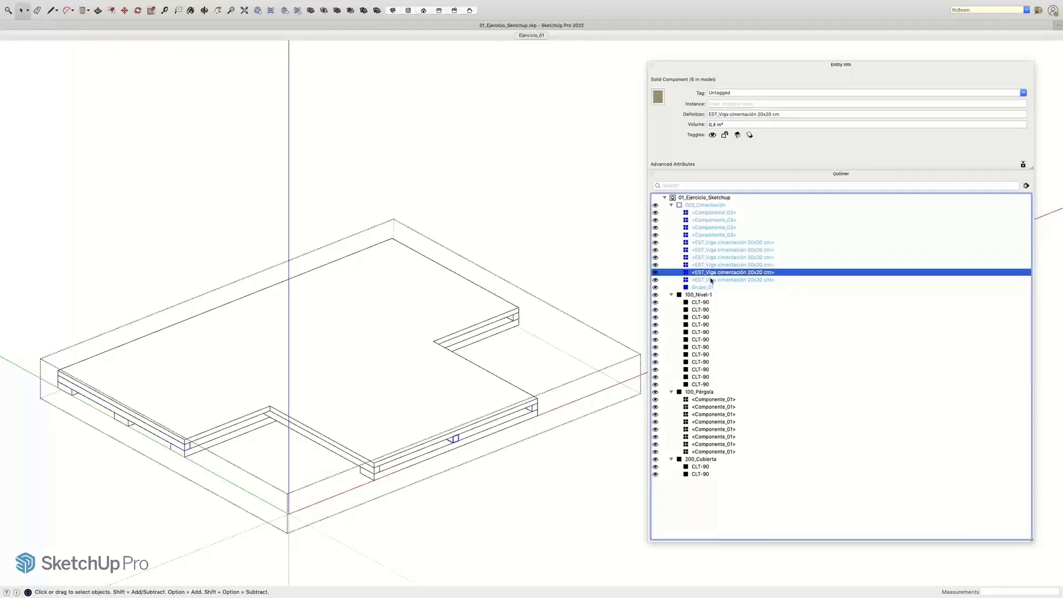
click(708, 280)
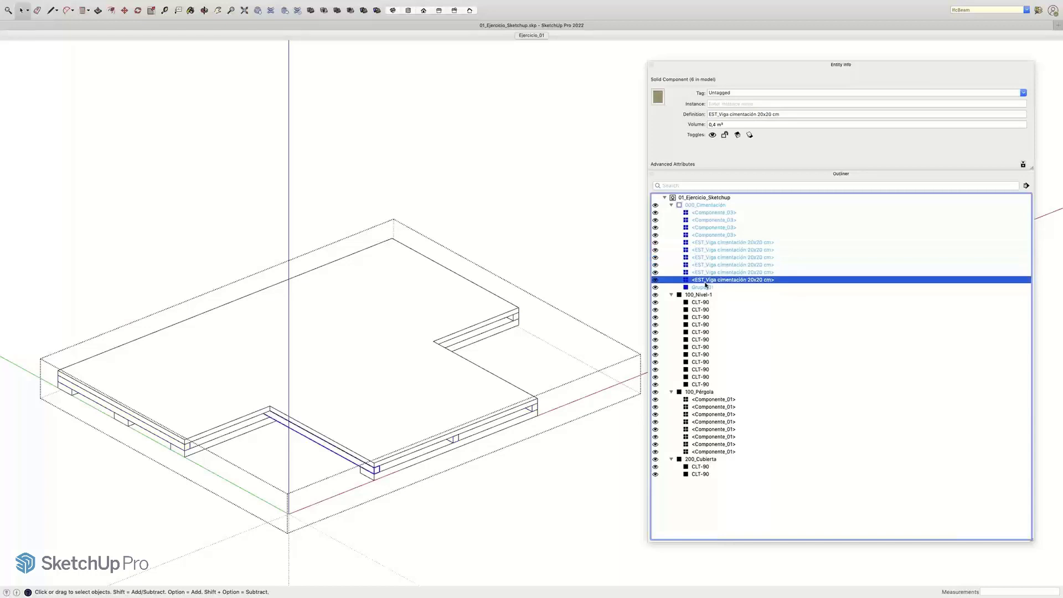
click(713, 244)
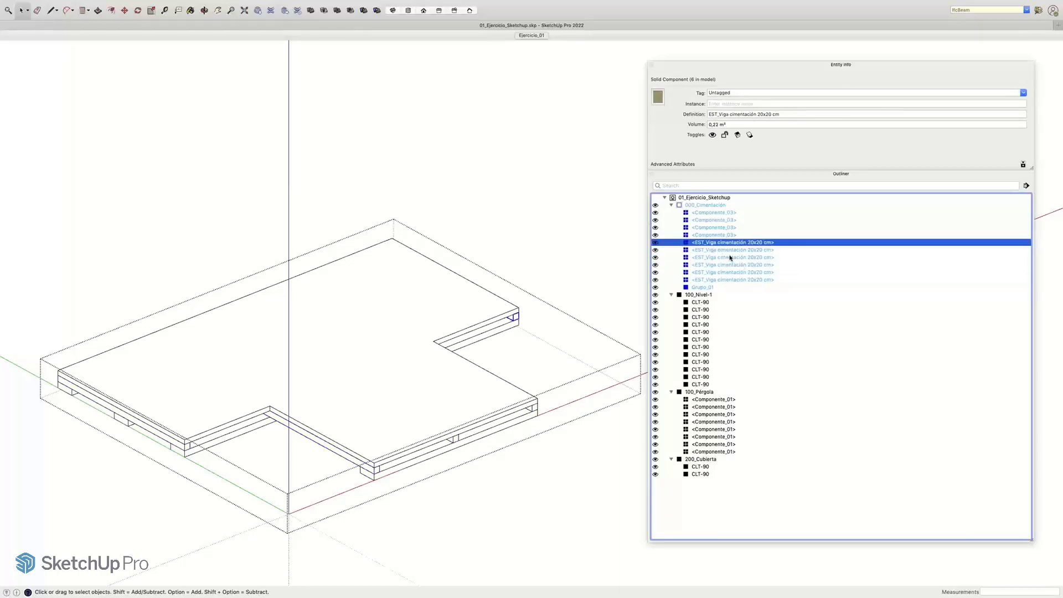
double_click(724, 251)
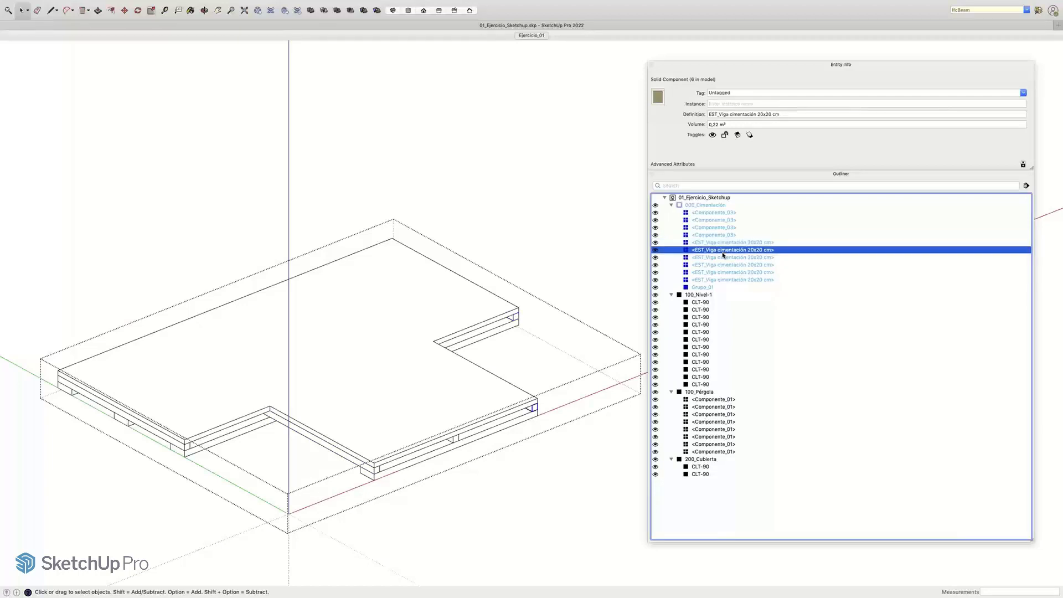
Step: Open the first Componente_03 under 000_Cimentación to examine its geometry, and leave it
click(704, 213)
double_click(708, 214)
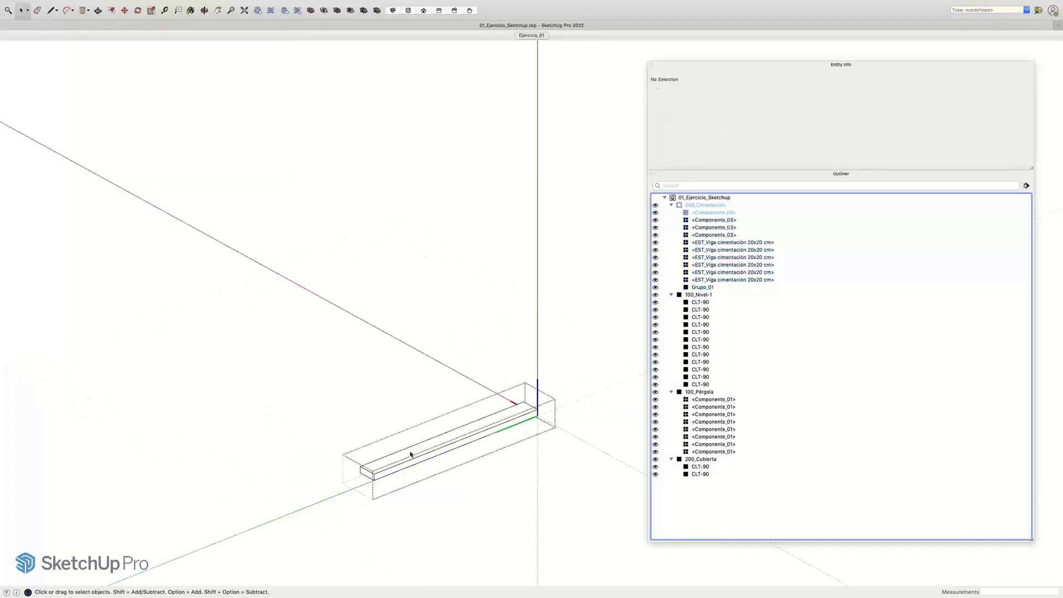
click(553, 543)
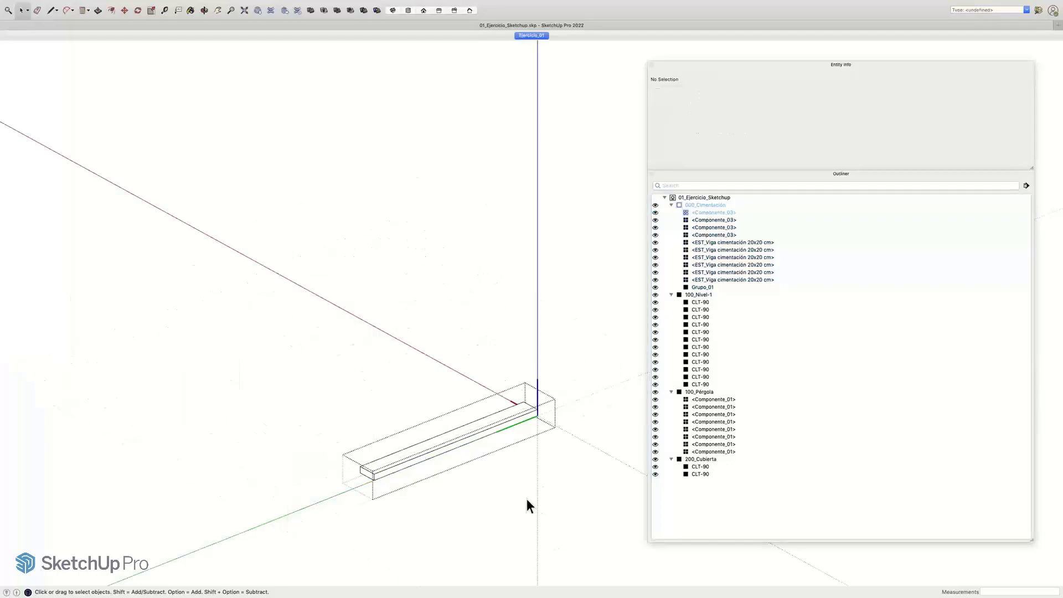
Step: Change the definition name of the first Componente_03 to EST
click(709, 214)
click(722, 114)
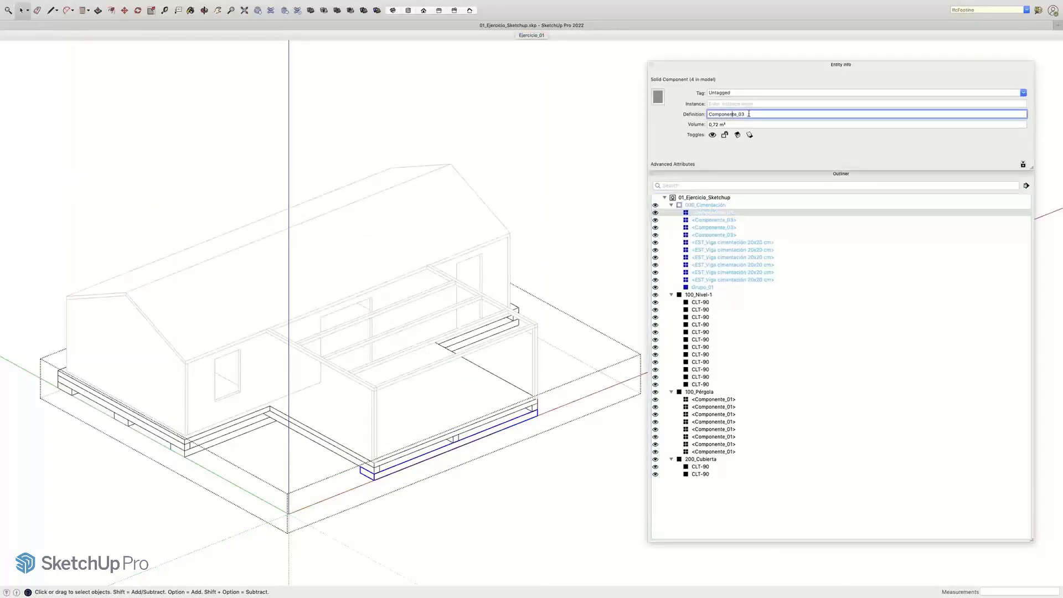
double_click(749, 114)
text(EST)
key(Return)
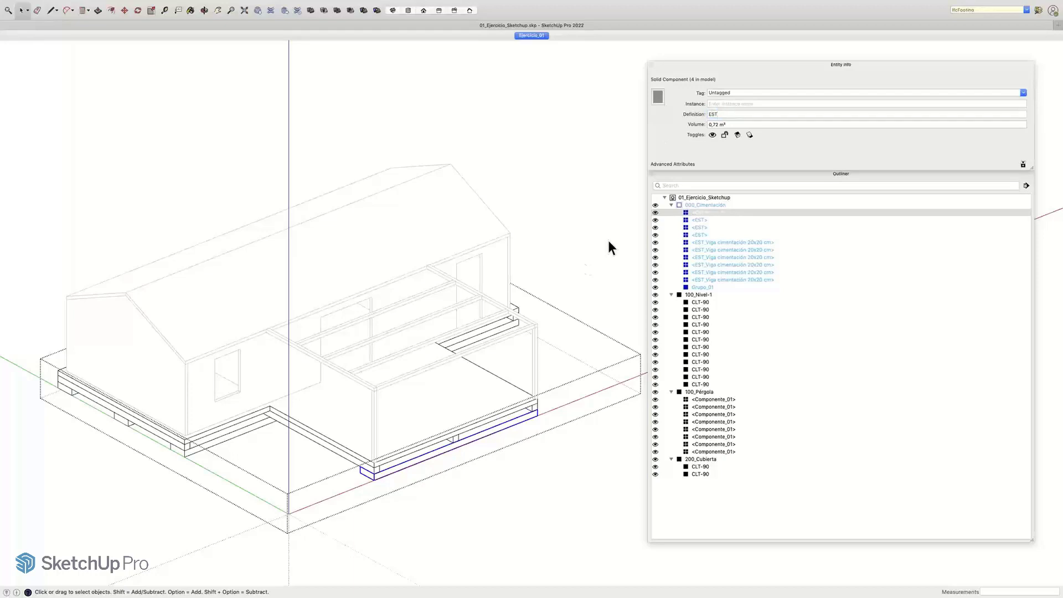
Step: Set the selected footing's definition name to CIM_Zapata en hormigón
click(725, 115)
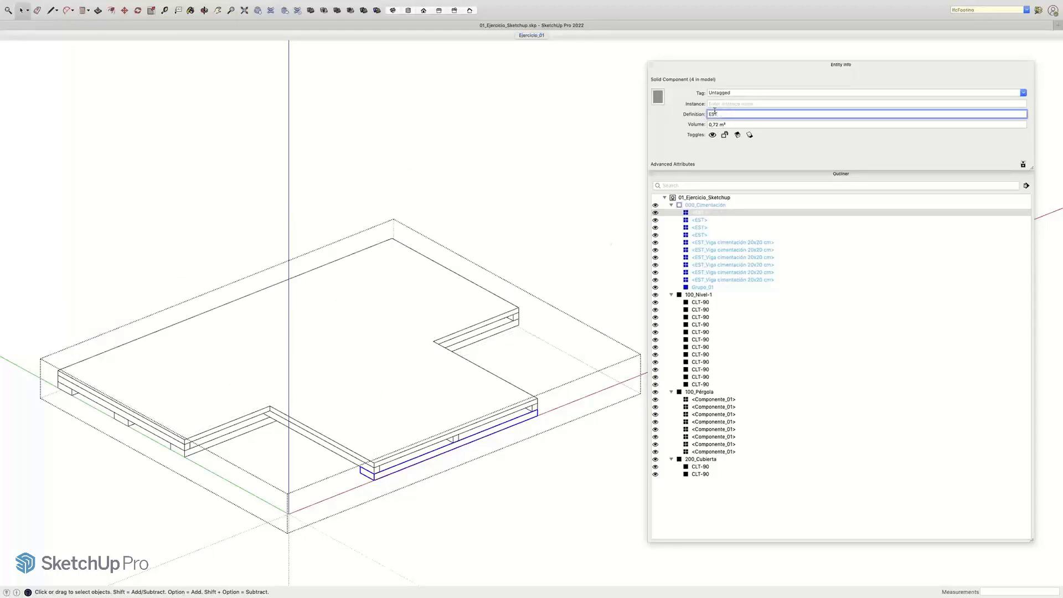
drag(720, 114, 687, 108)
text(CIM_Zapata en hormigón)
key(Return)
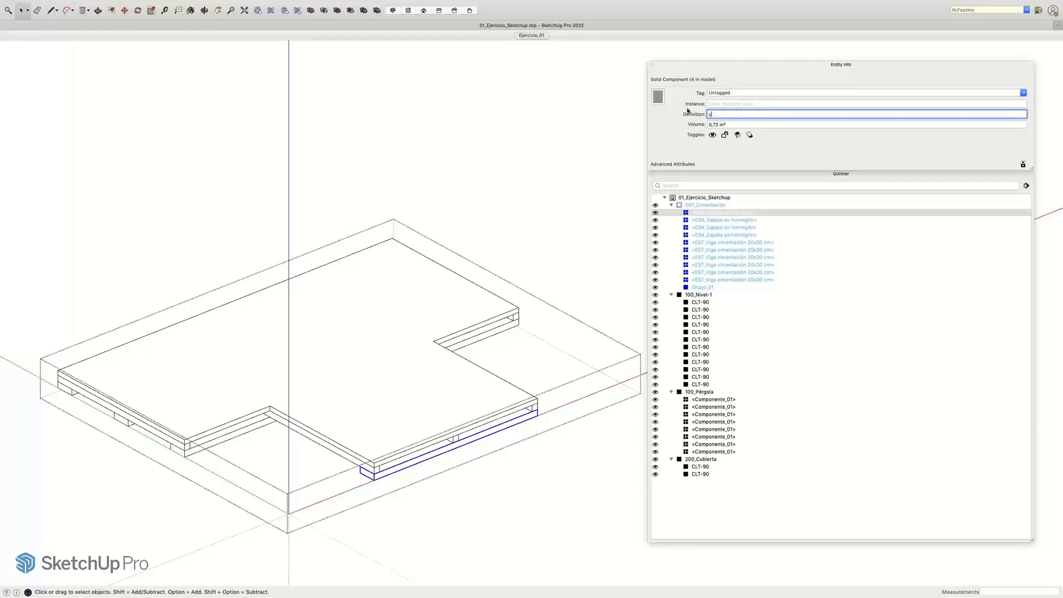
Step: Change the definition name of the foundation beams to CIM_Viga cimentación 20x20 cm
click(742, 244)
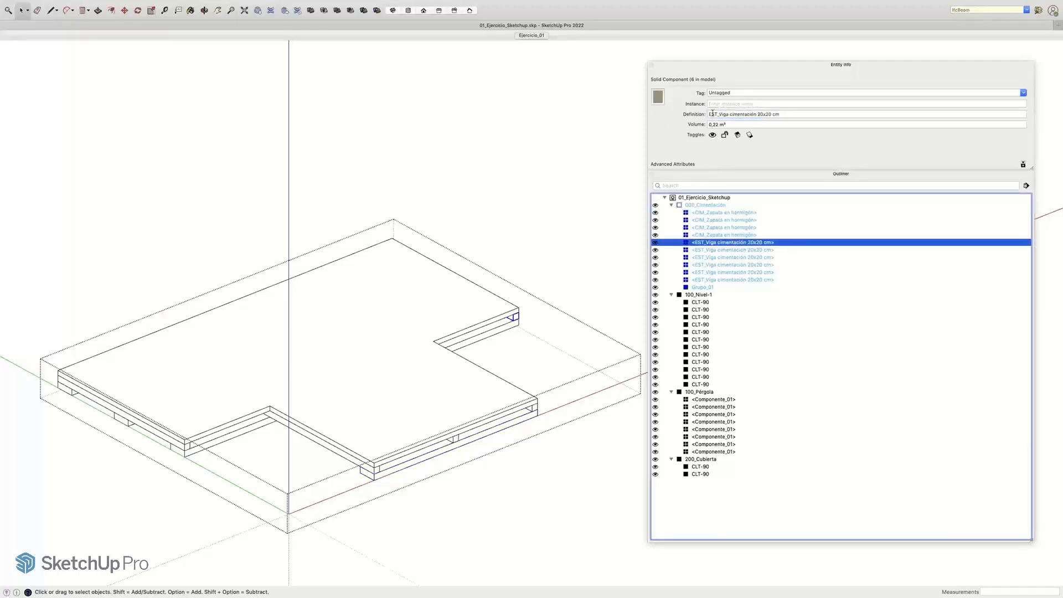
drag(718, 114, 691, 112)
text(CIM)
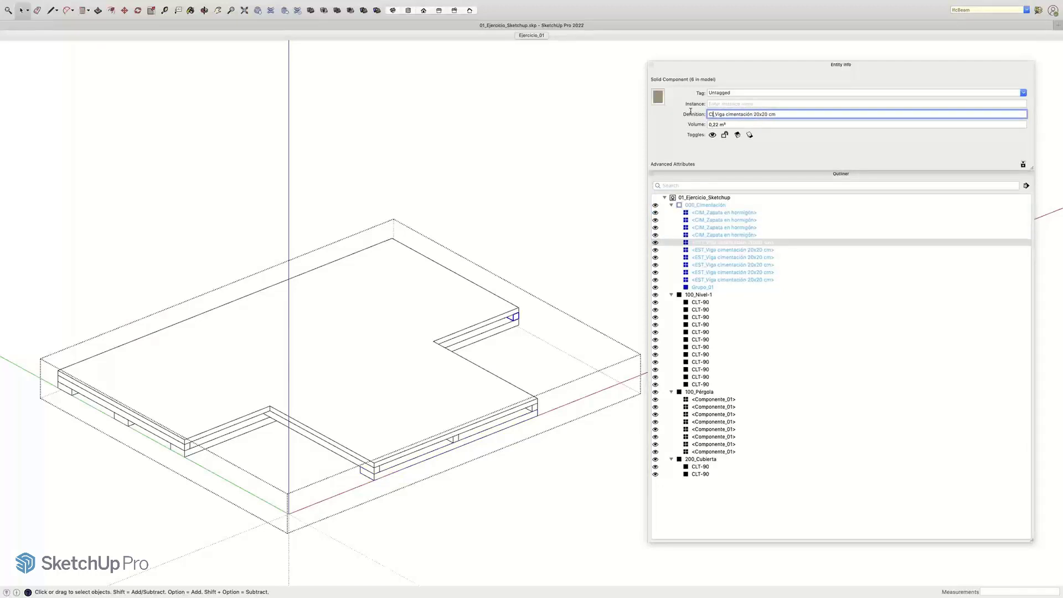
key(Return)
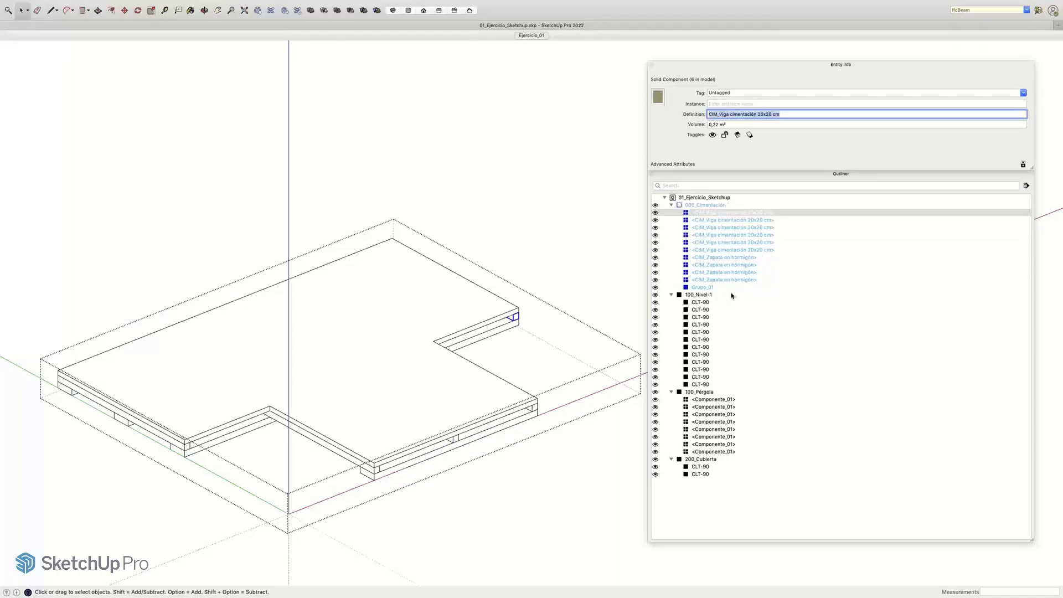
Step: Rename Grupo_01 under 000_Cimentación as EST_Forjado borde de losa, and return to the whole model
click(701, 287)
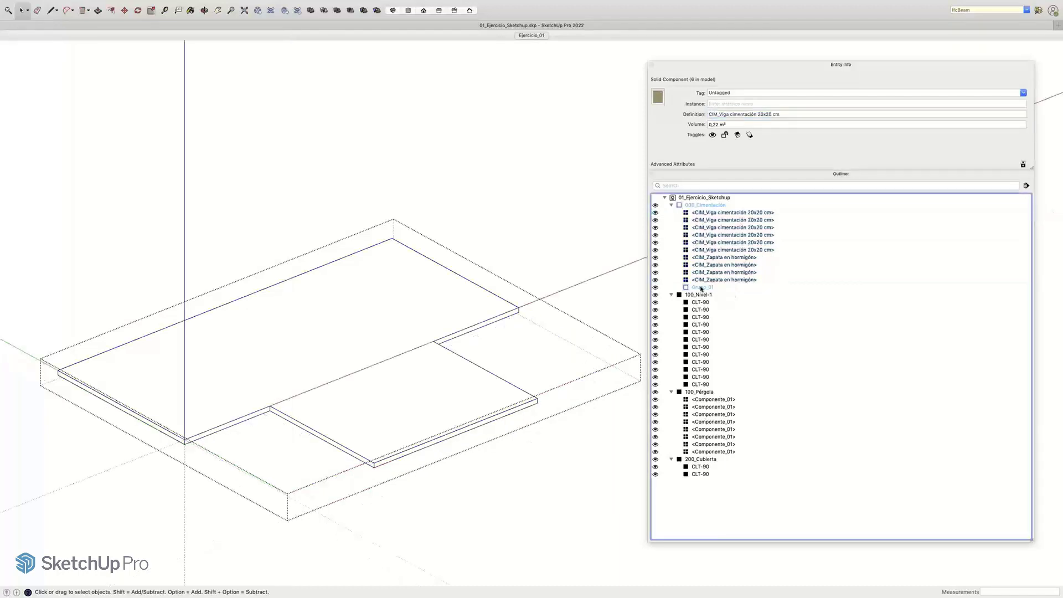
click(701, 288)
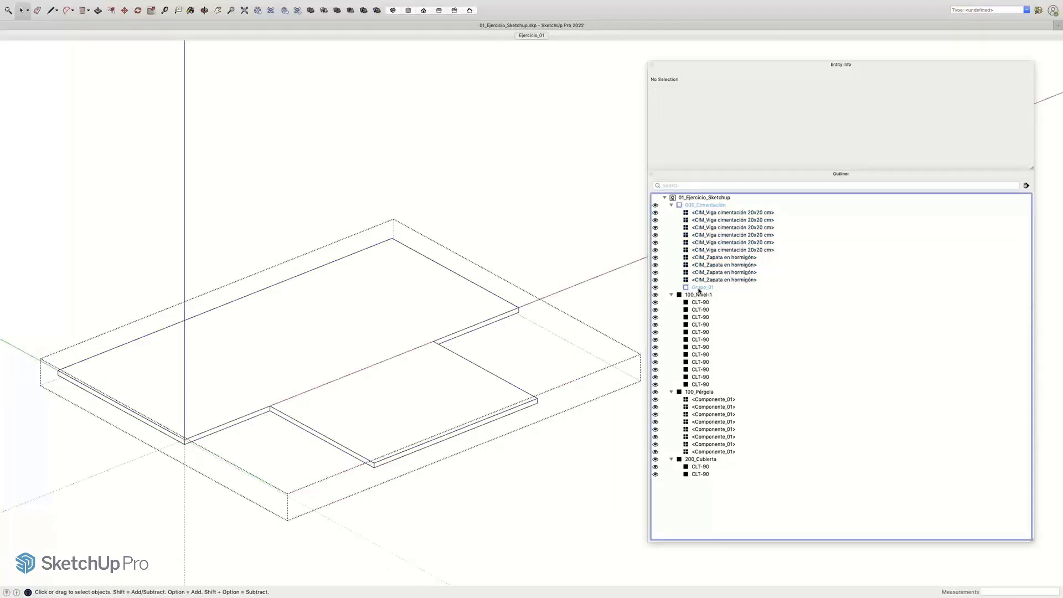
click(701, 288)
text(EST)
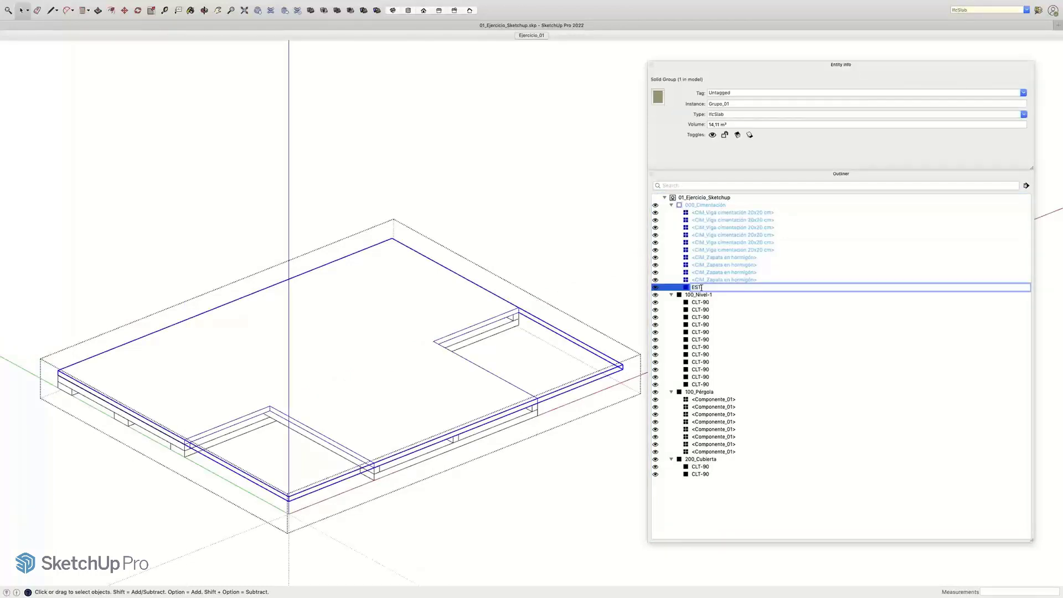
text(_Forjado borde de losa)
key(Return)
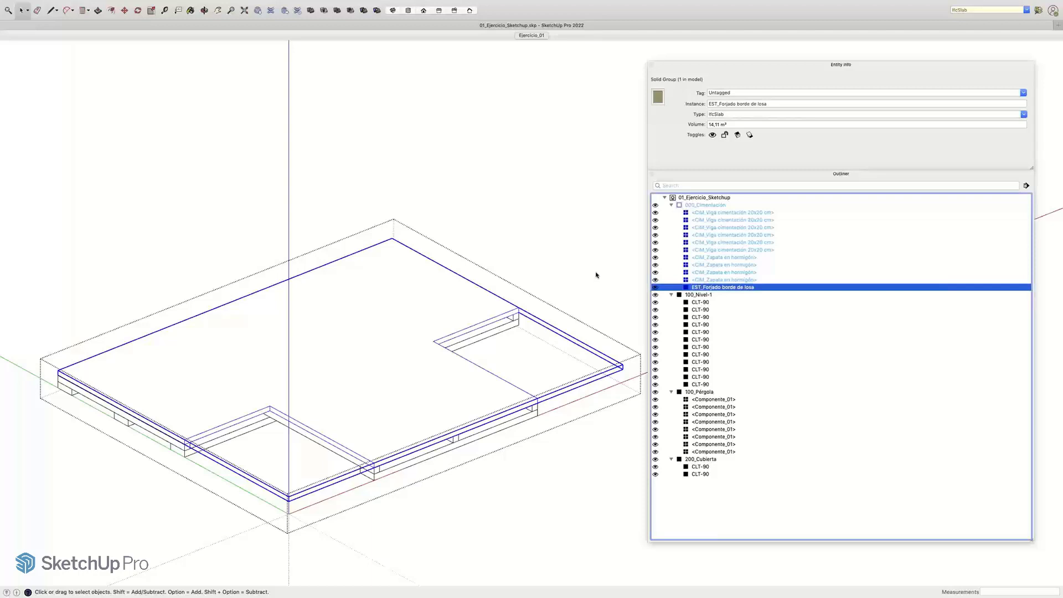
click(590, 277)
click(589, 277)
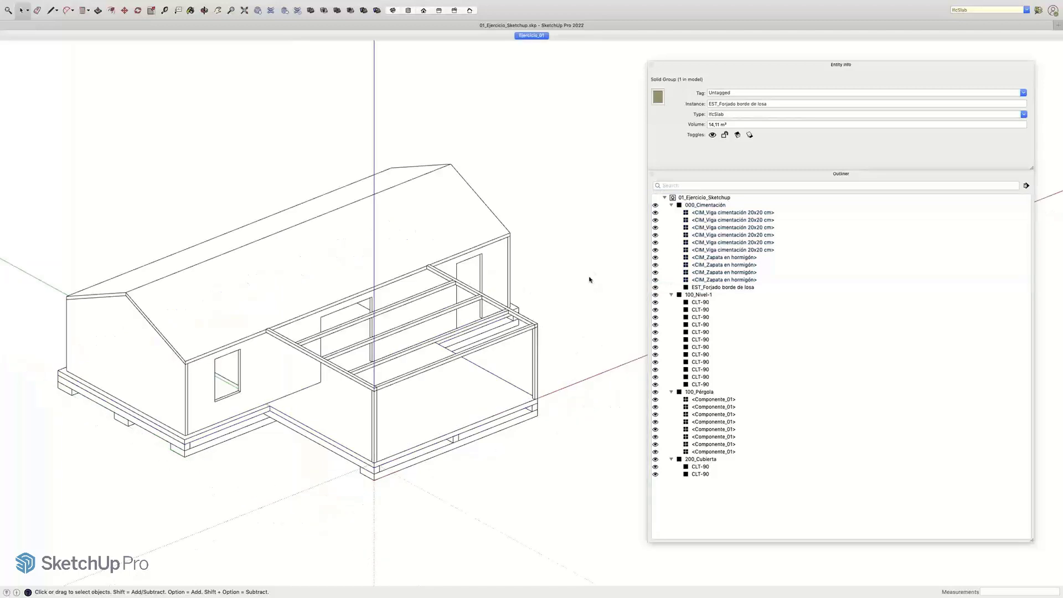
Step: Collapse the contents of 000_Cimentación in the Outliner
click(671, 206)
click(671, 206)
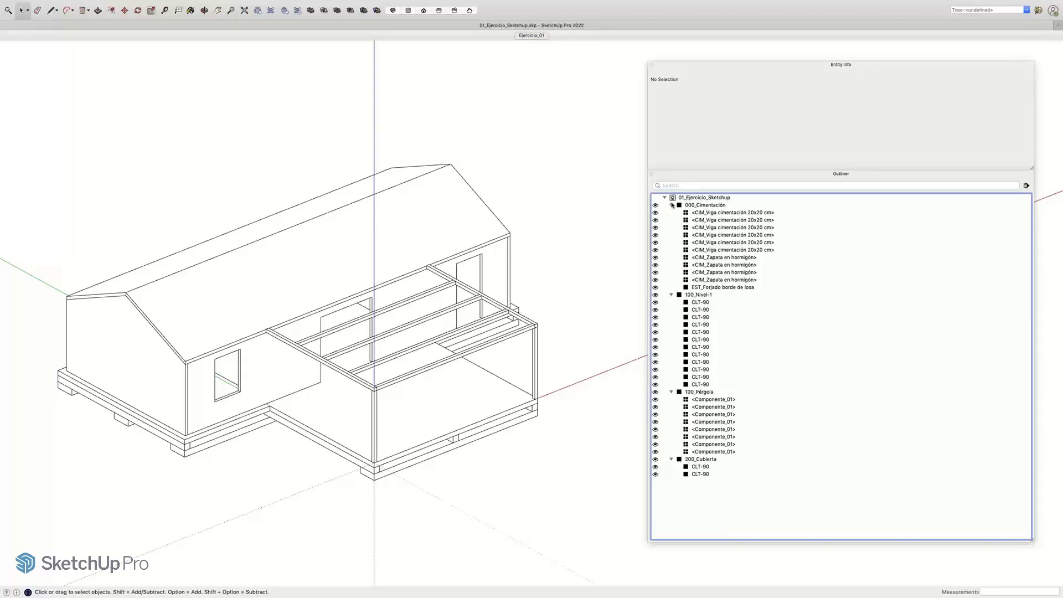
click(671, 205)
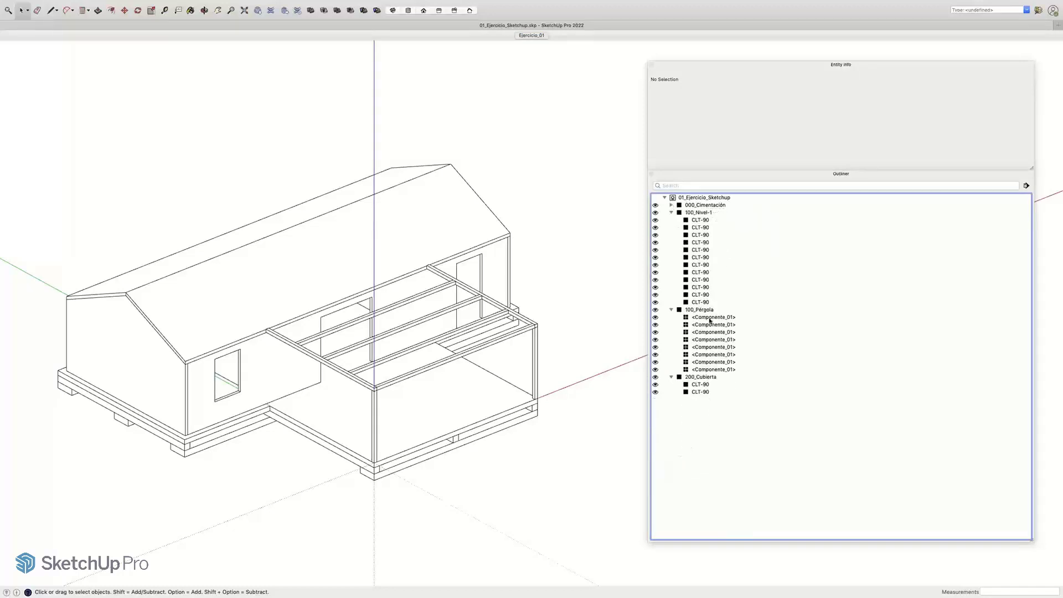
Step: Check the CLT-90 entries under 100_Nivel-1 from the first to the last one
click(699, 220)
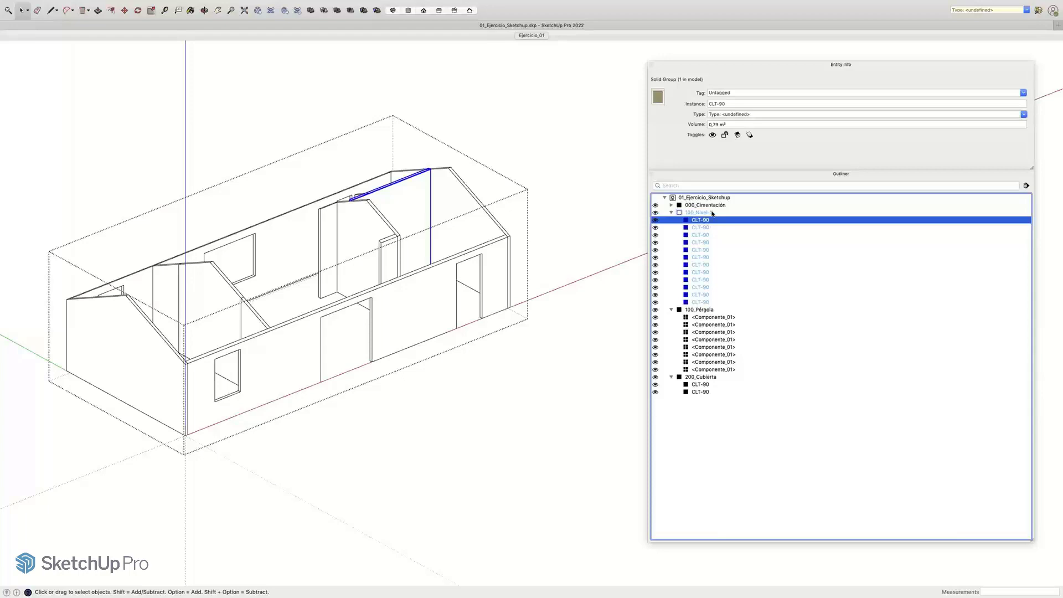
click(702, 303)
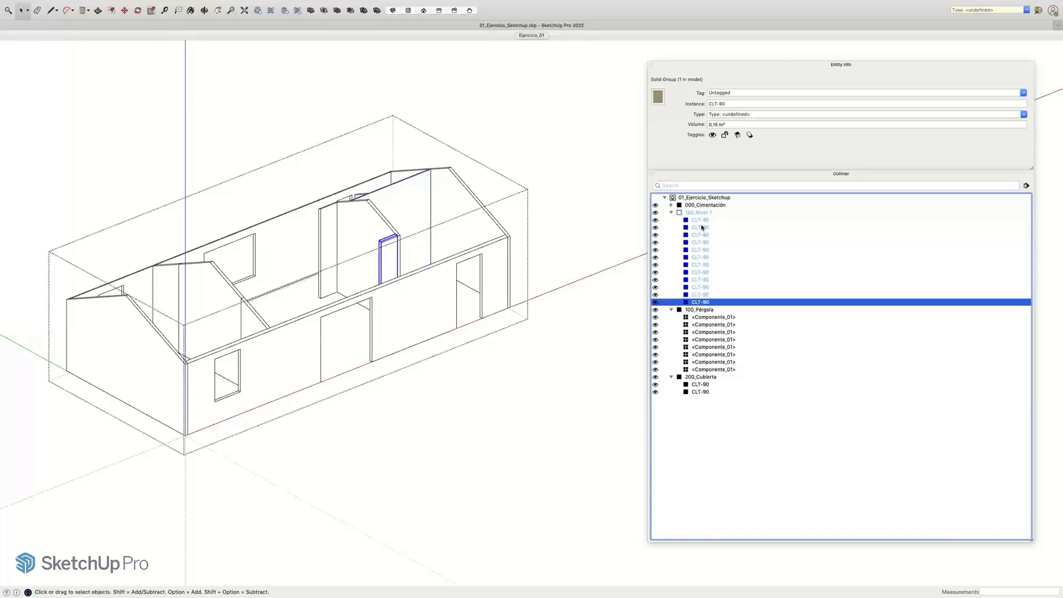
shift+click(702, 221)
middle_drag(531, 338, 534, 347)
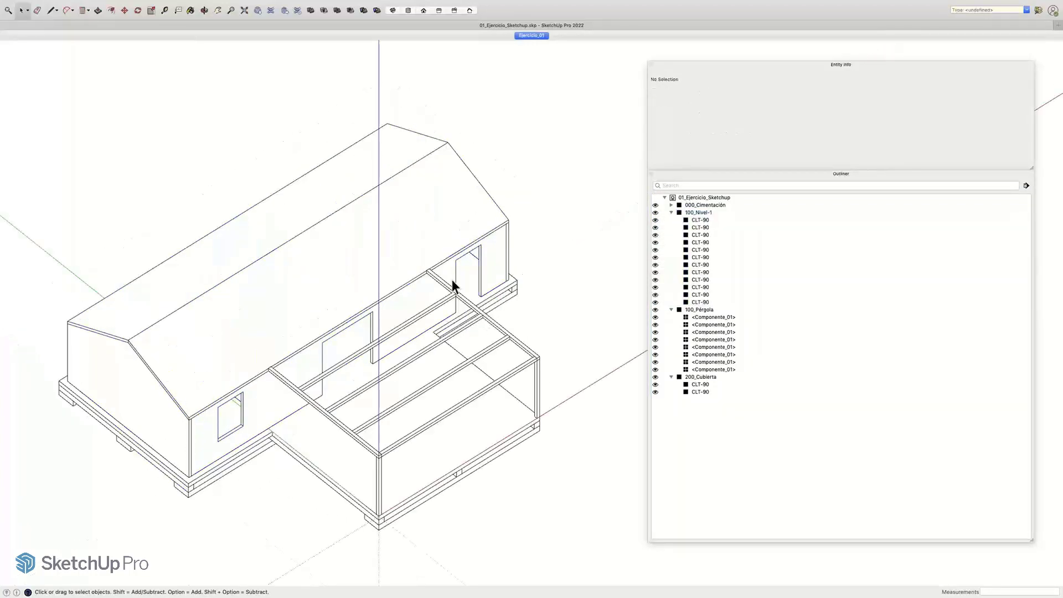
Step: Open the 100_Nivel-1 group and select its partition and end walls in turn to check their properties
double_click(453, 281)
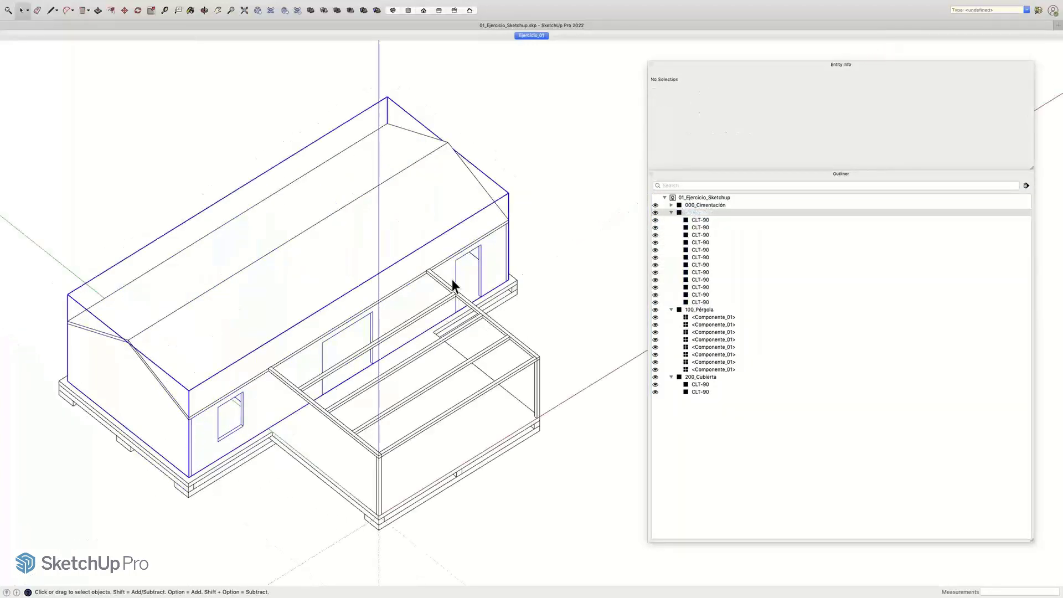
double_click(452, 279)
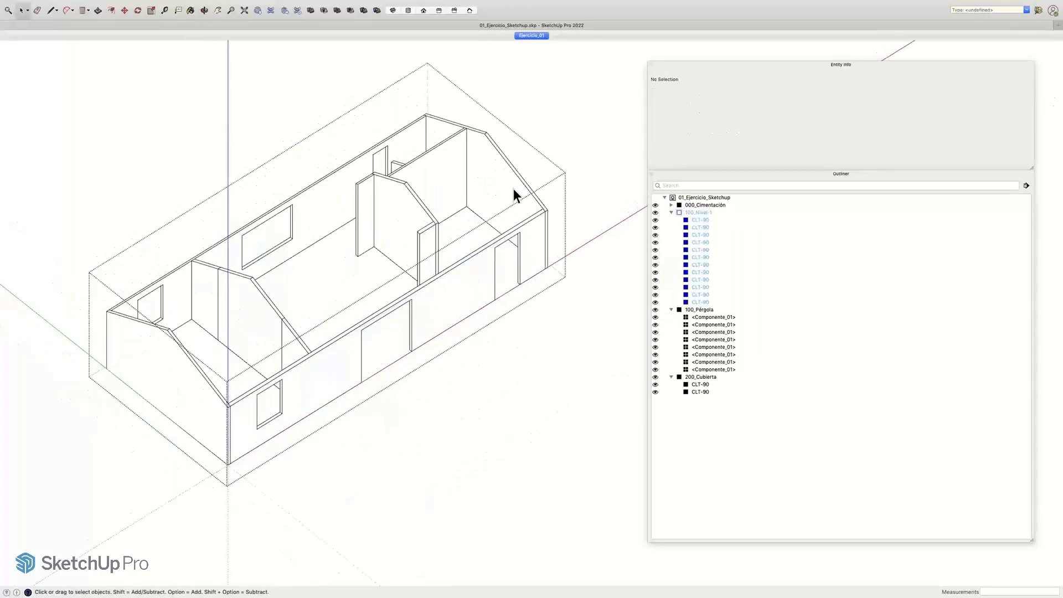
click(520, 206)
key(Escape)
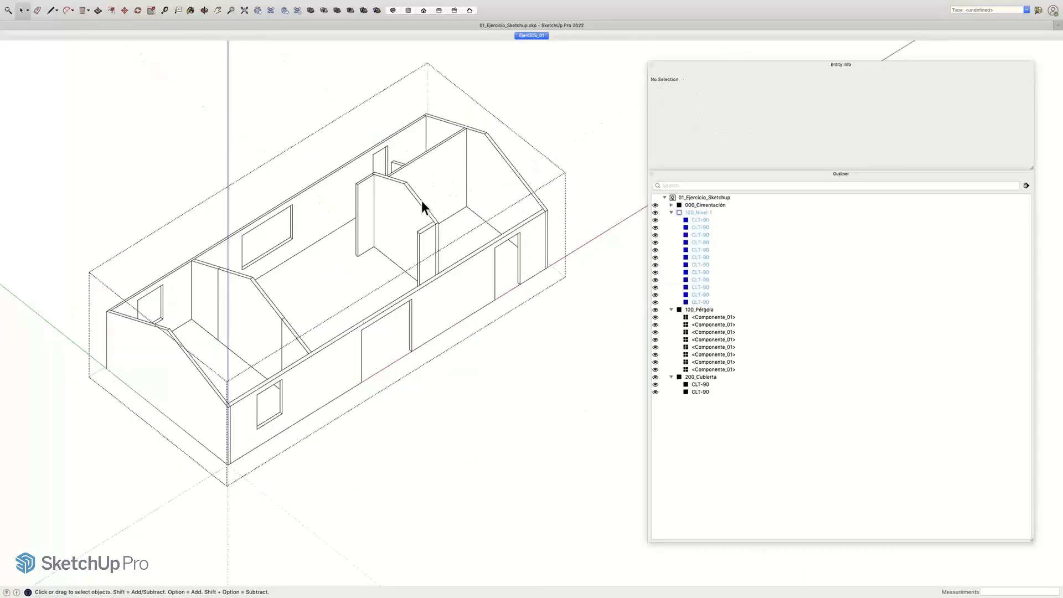
click(389, 199)
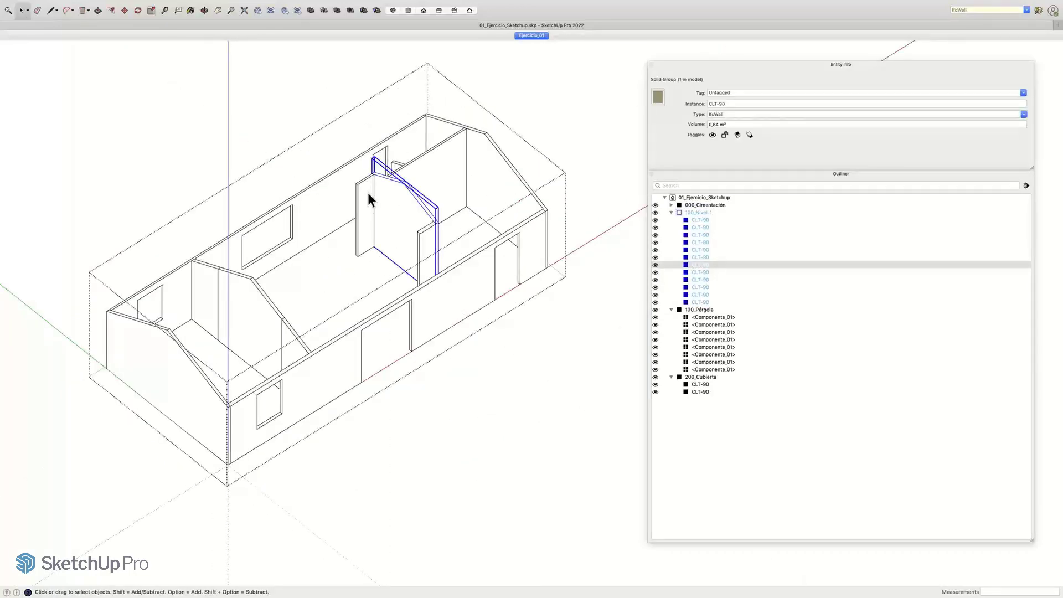
key(Escape)
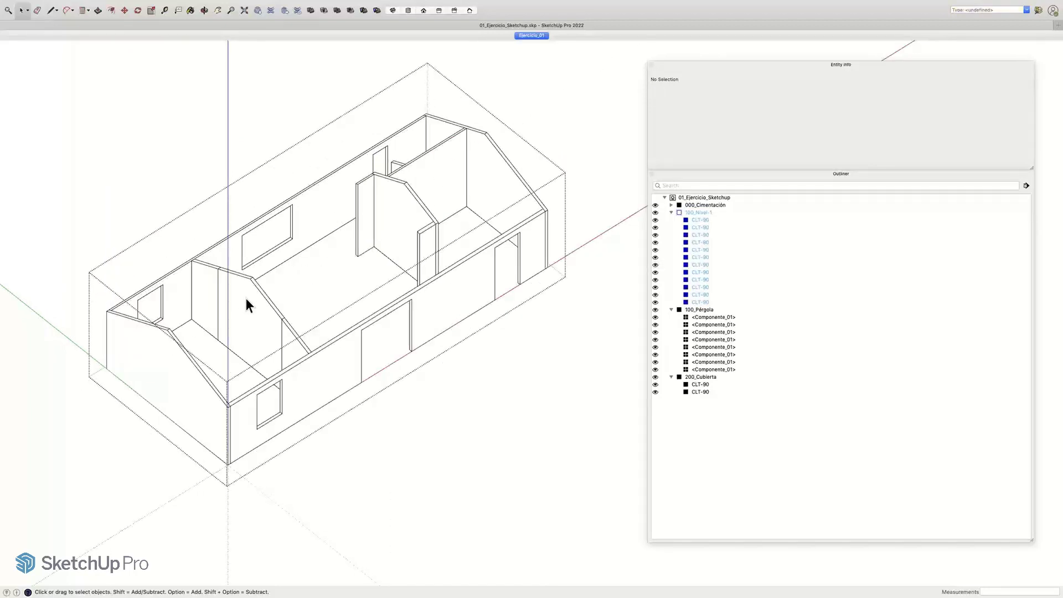
click(246, 298)
click(167, 363)
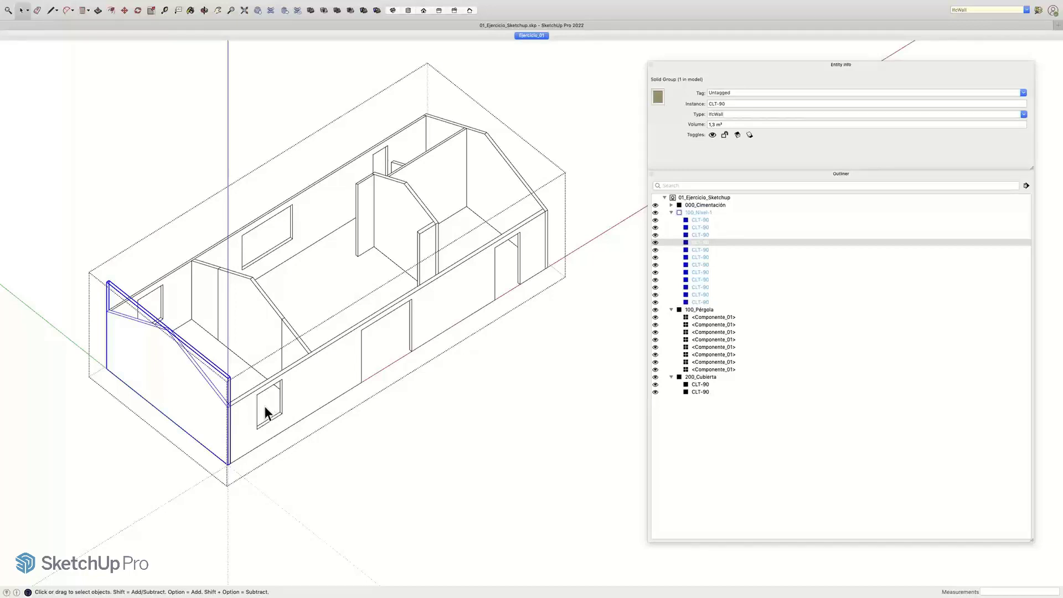
Step: Open the short partition, the long facade wall and the interior gabled wall one at a time to examine them as separate groups
click(291, 361)
double_click(286, 348)
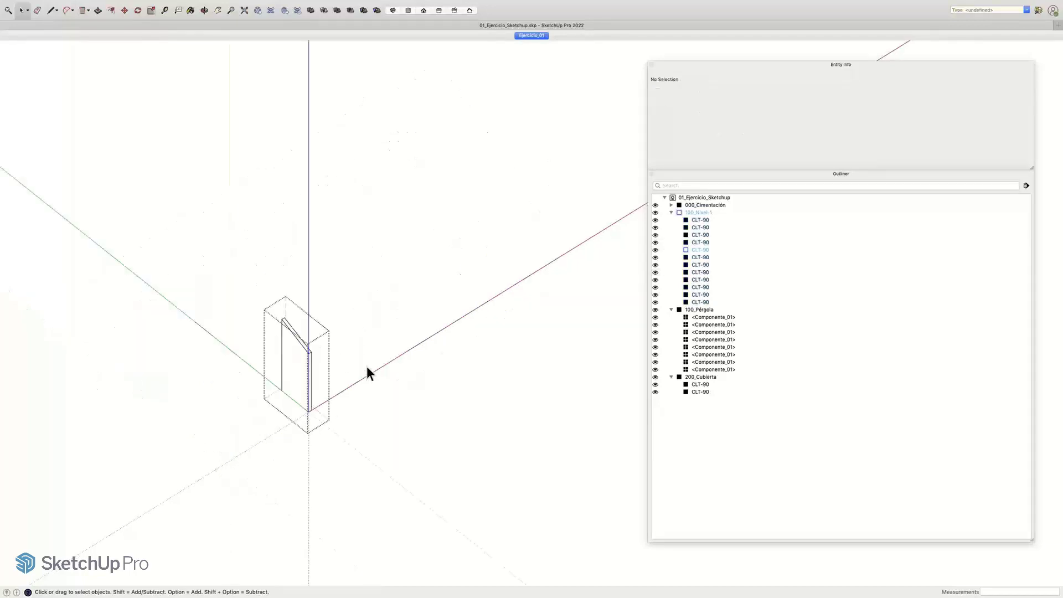
click(377, 354)
double_click(345, 346)
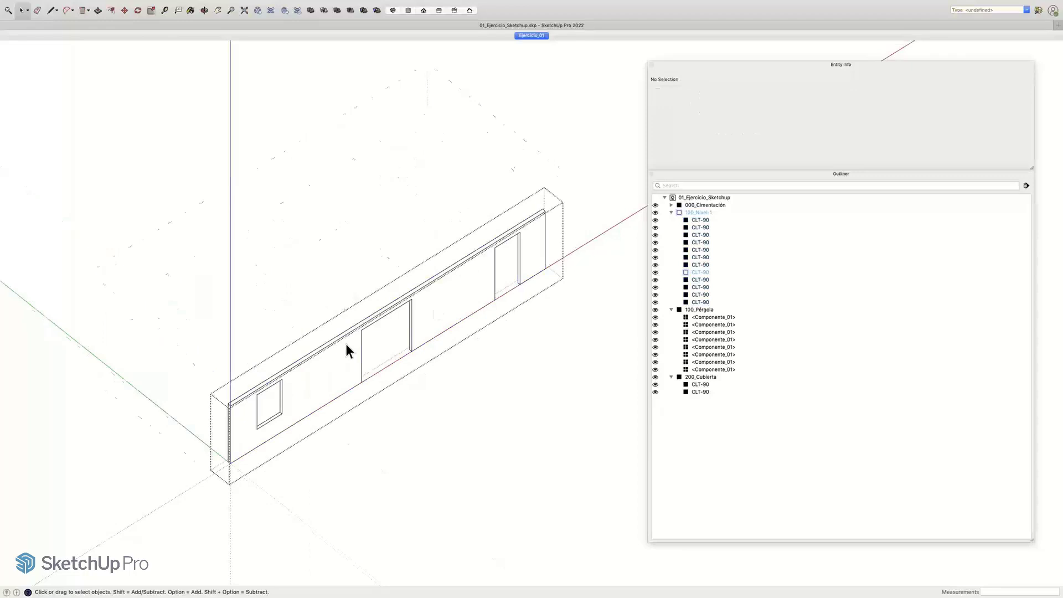
click(462, 227)
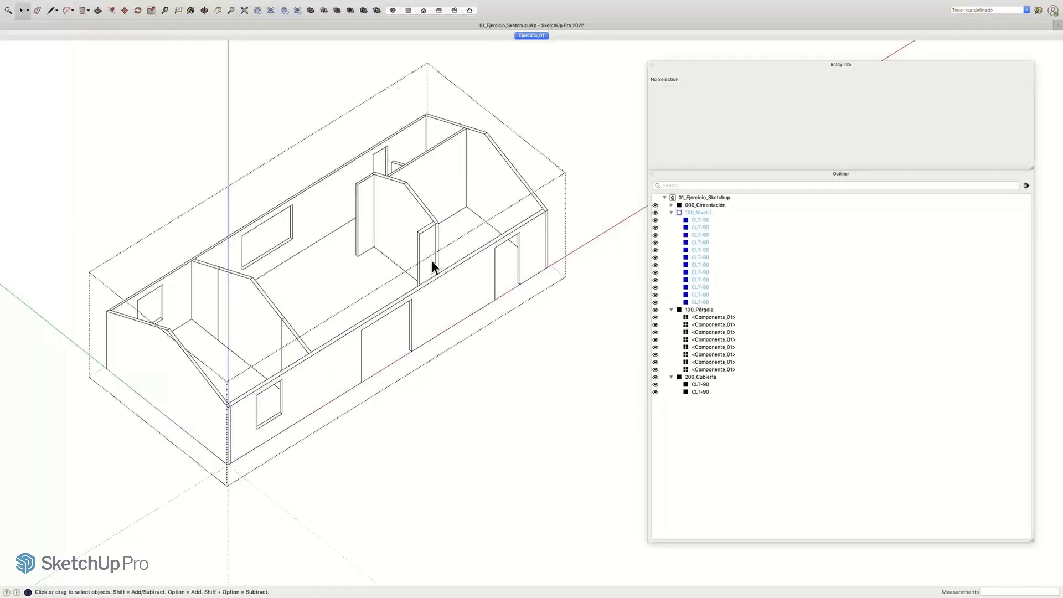
click(431, 260)
double_click(427, 188)
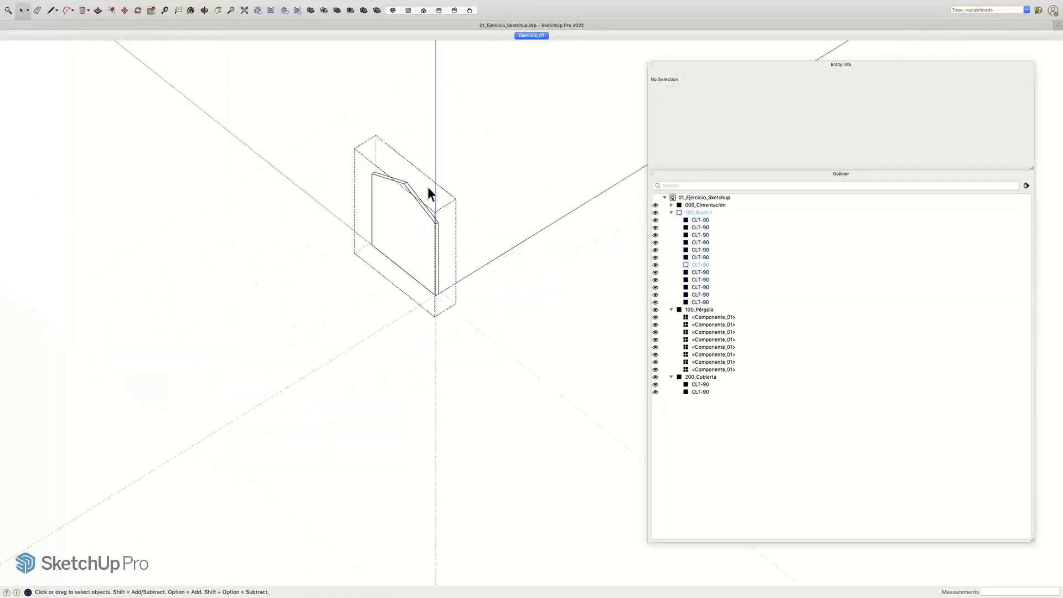
click(489, 171)
Step: Group the far gable end wall together with the long facade wall inside 100_Nivel-1
click(487, 177)
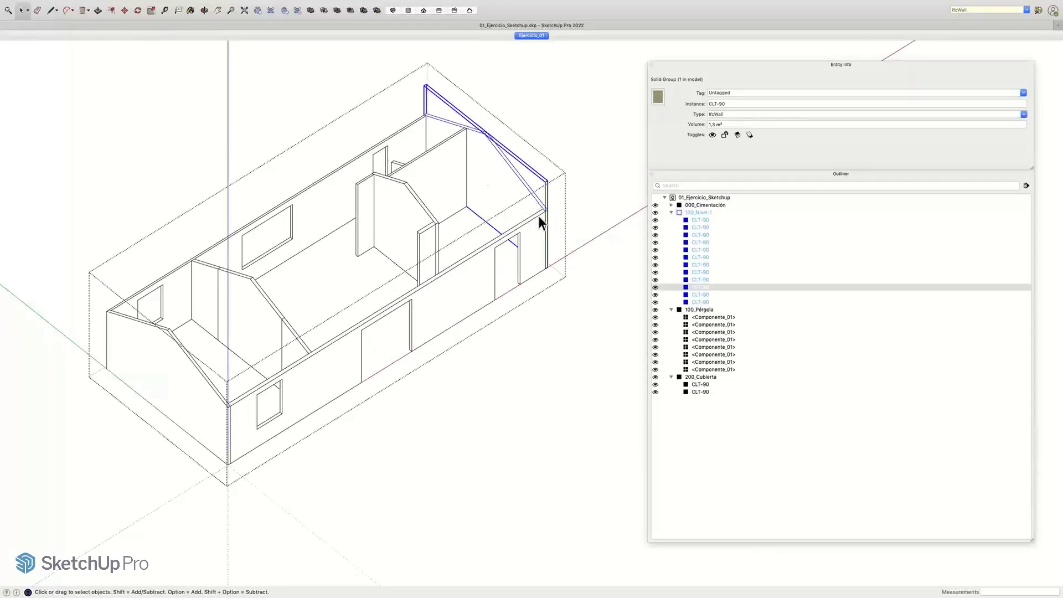
scroll(540, 222, up, 6)
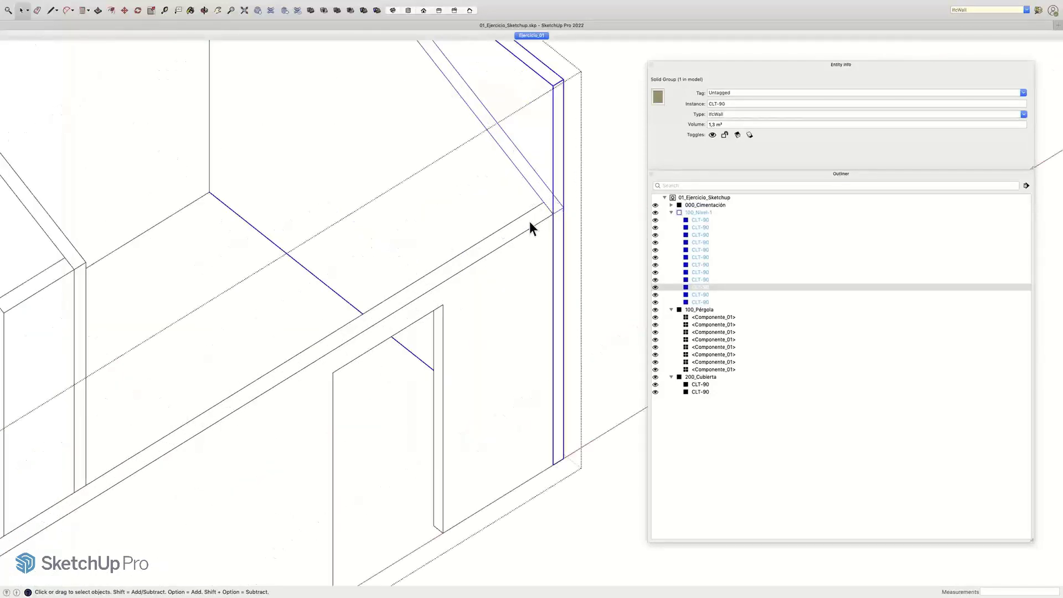
scroll(526, 227, down, 6)
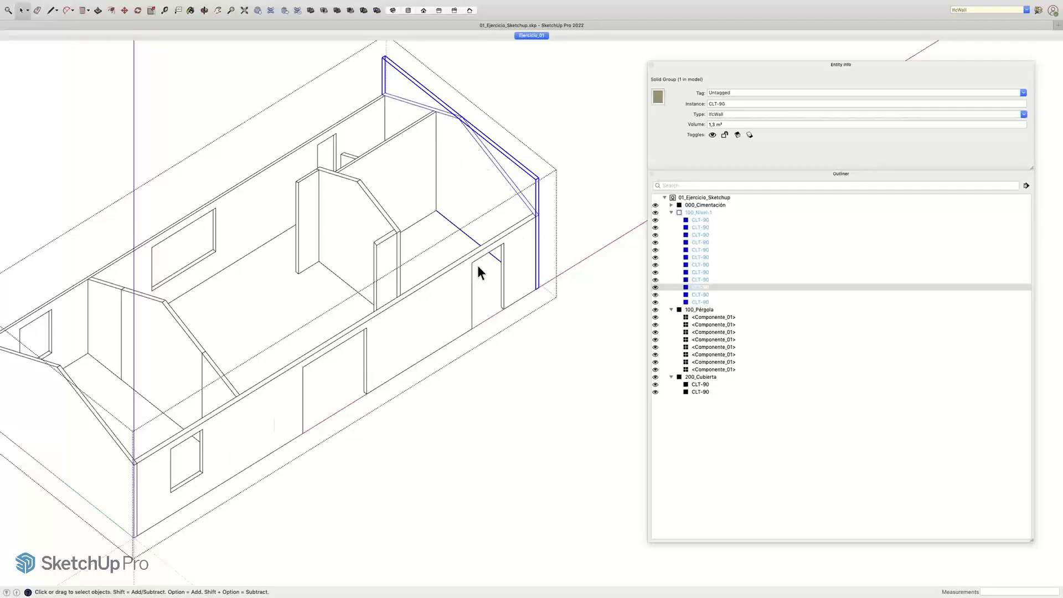
shift+click(515, 252)
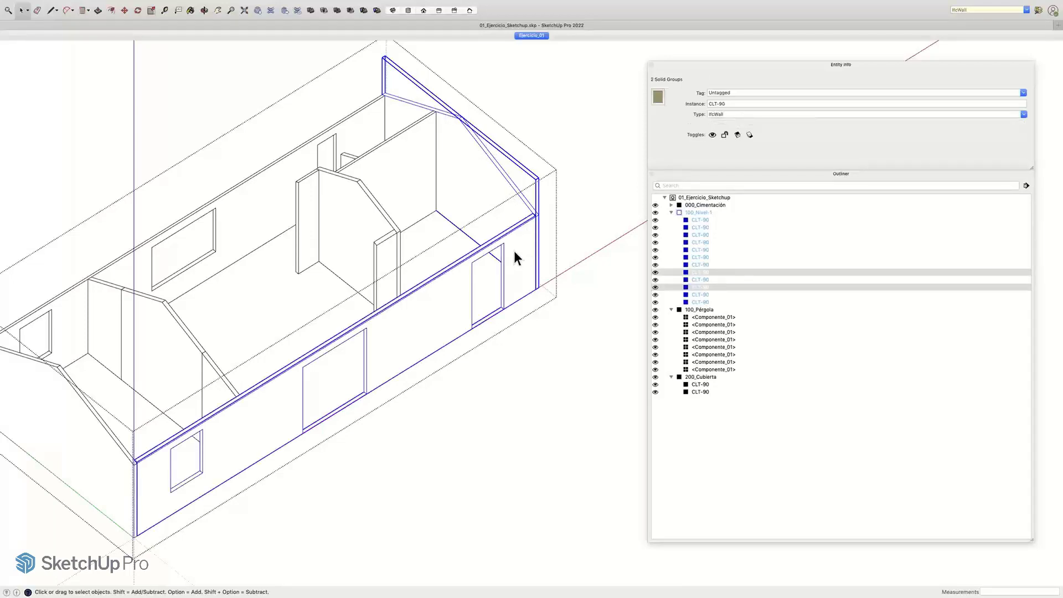
key(g)
Step: Open the group of two walls to examine the CLT-90 elements nested inside it, and leave it
double_click(515, 254)
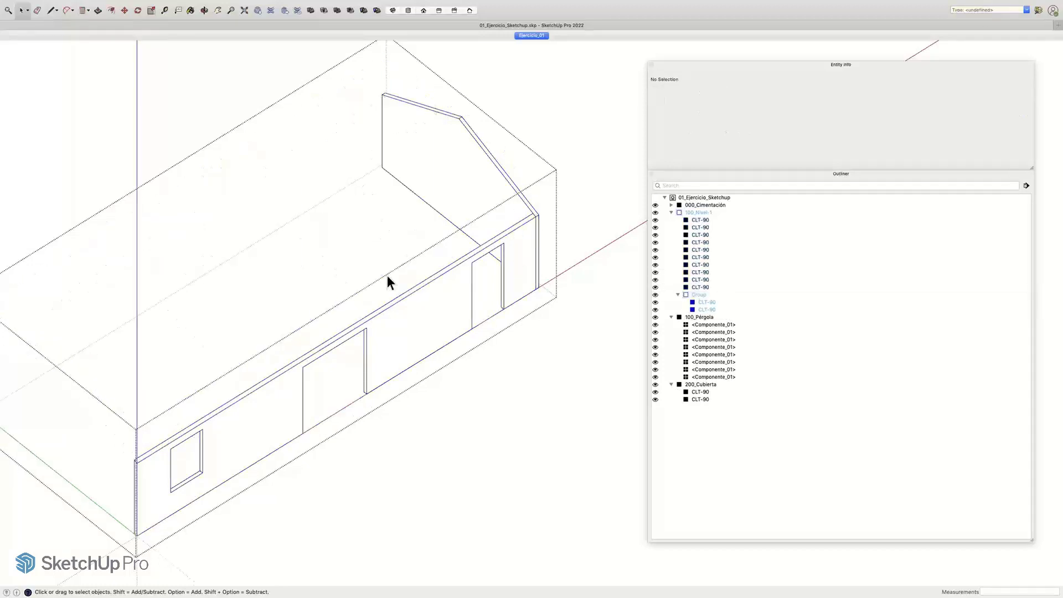
scroll(387, 275, down, 3)
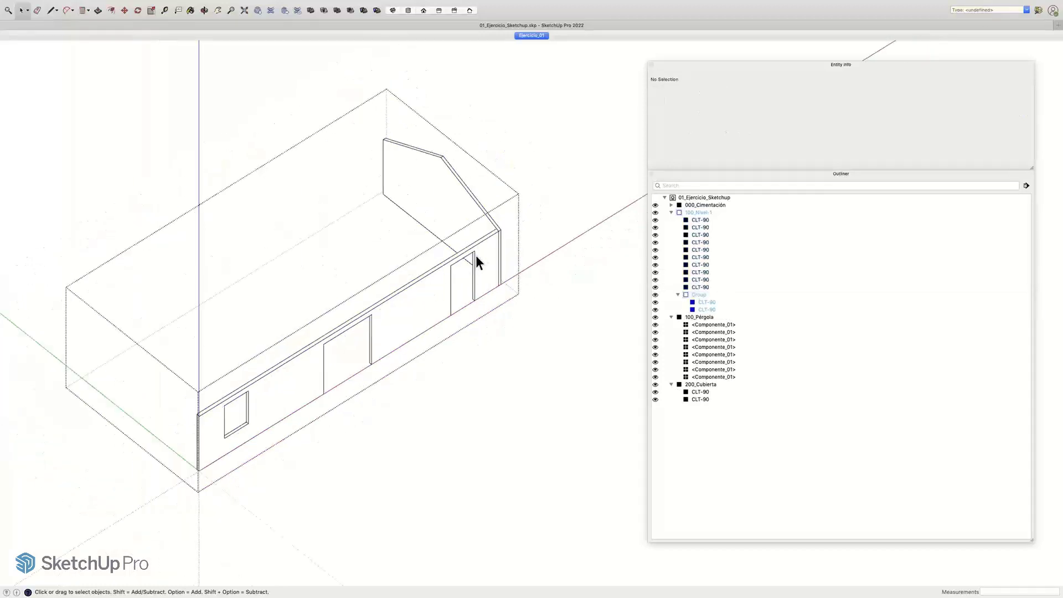
key(Escape)
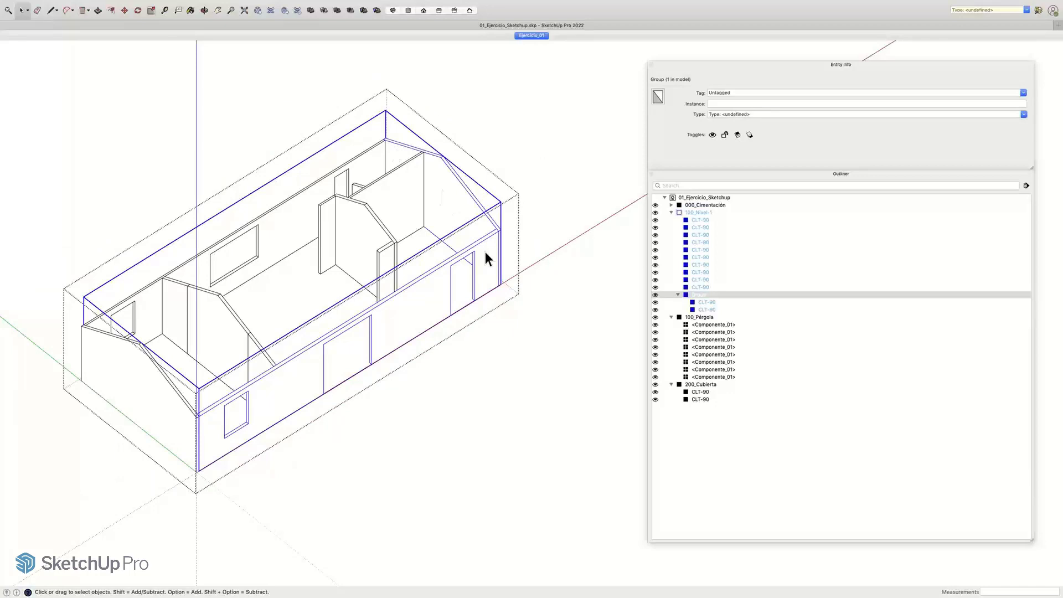
double_click(485, 251)
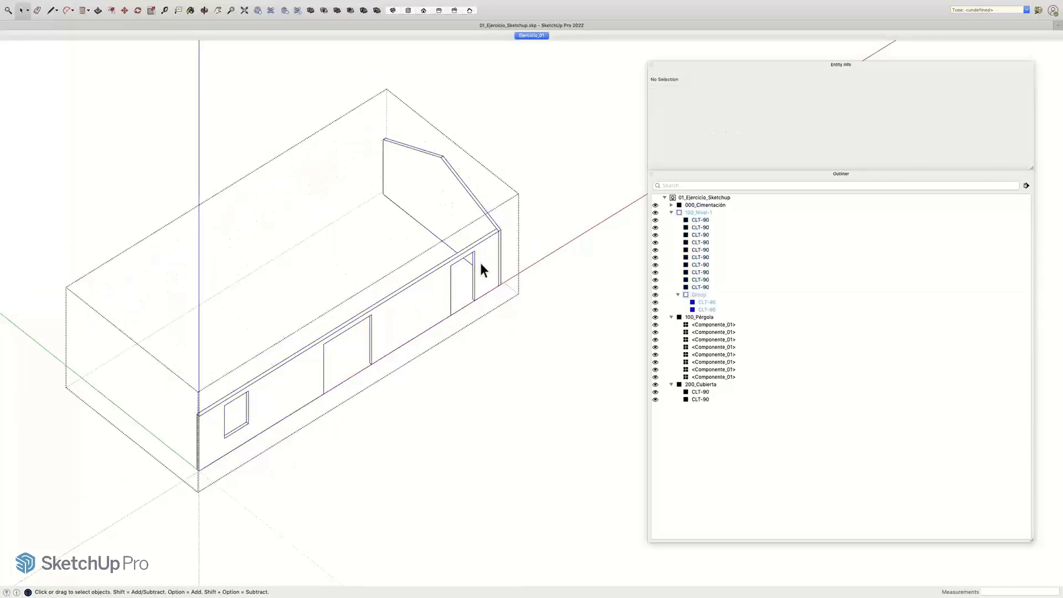
key(Escape)
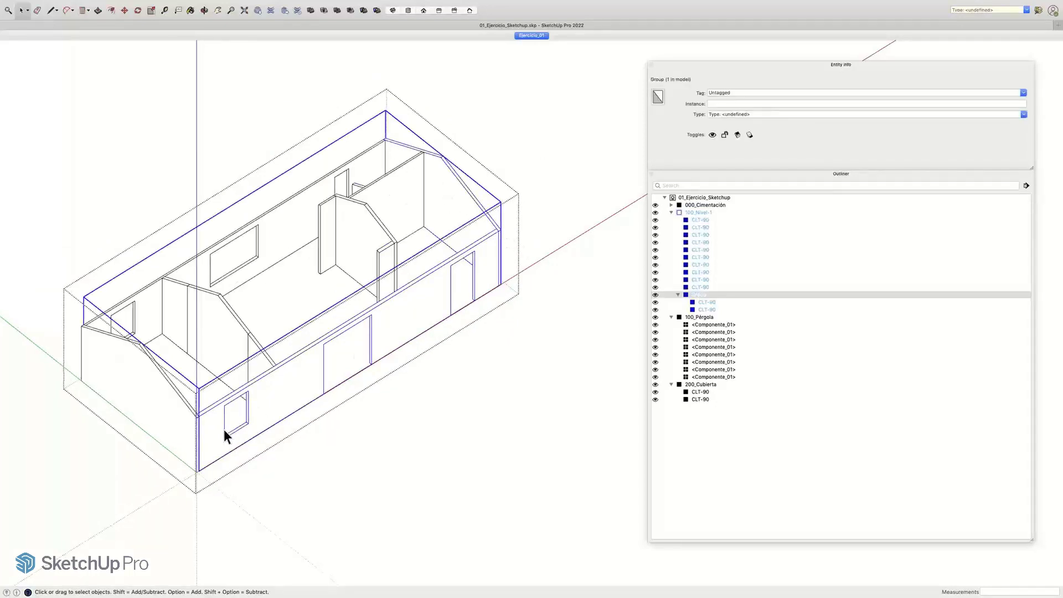
Step: Explode the group holding the two CLT-90 walls, and leave 100_Nivel-1
right_click(431, 288)
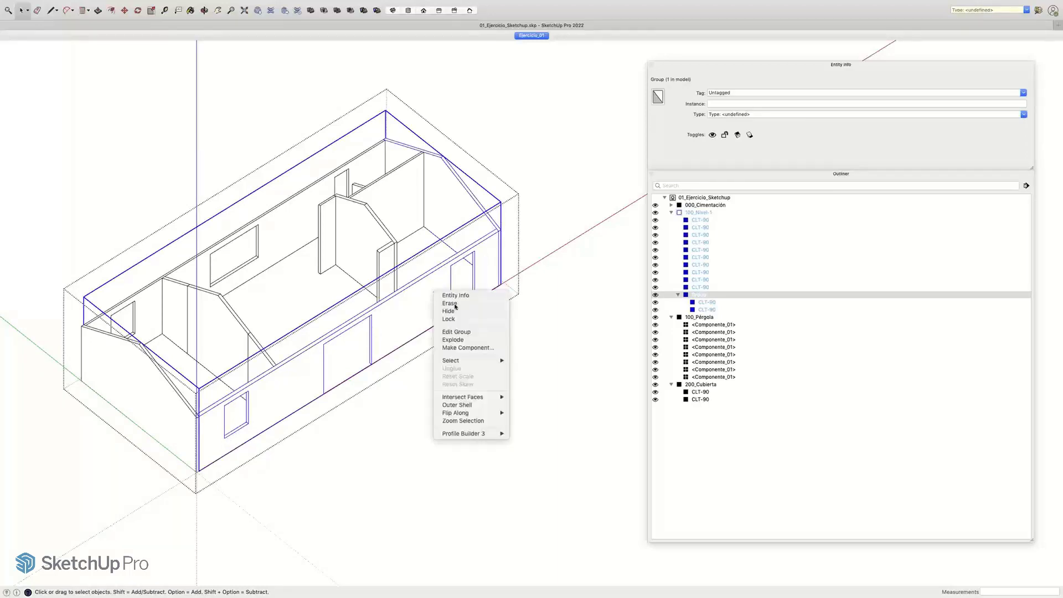
click(447, 339)
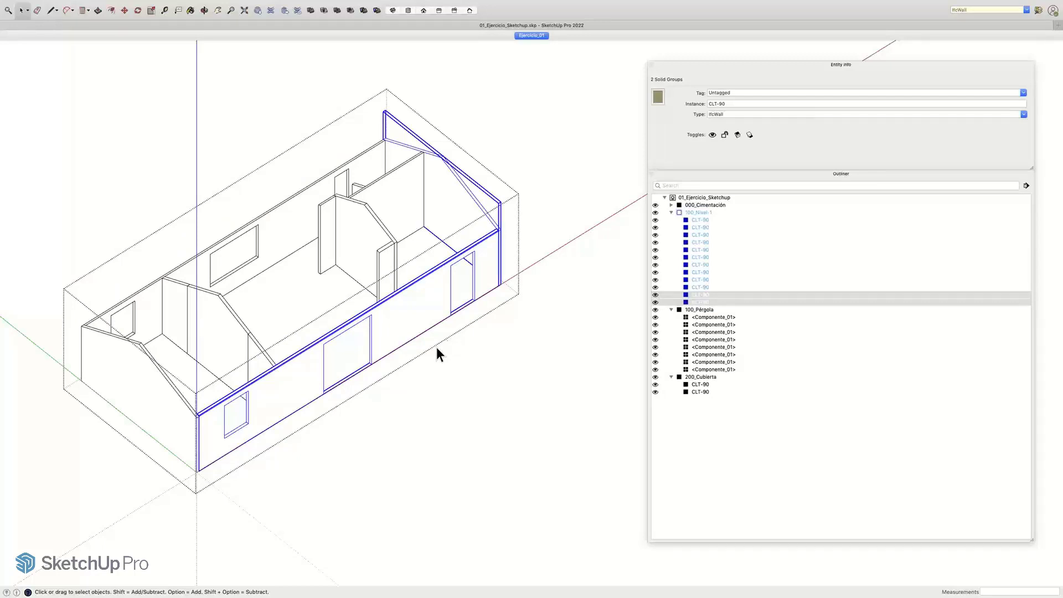
click(470, 392)
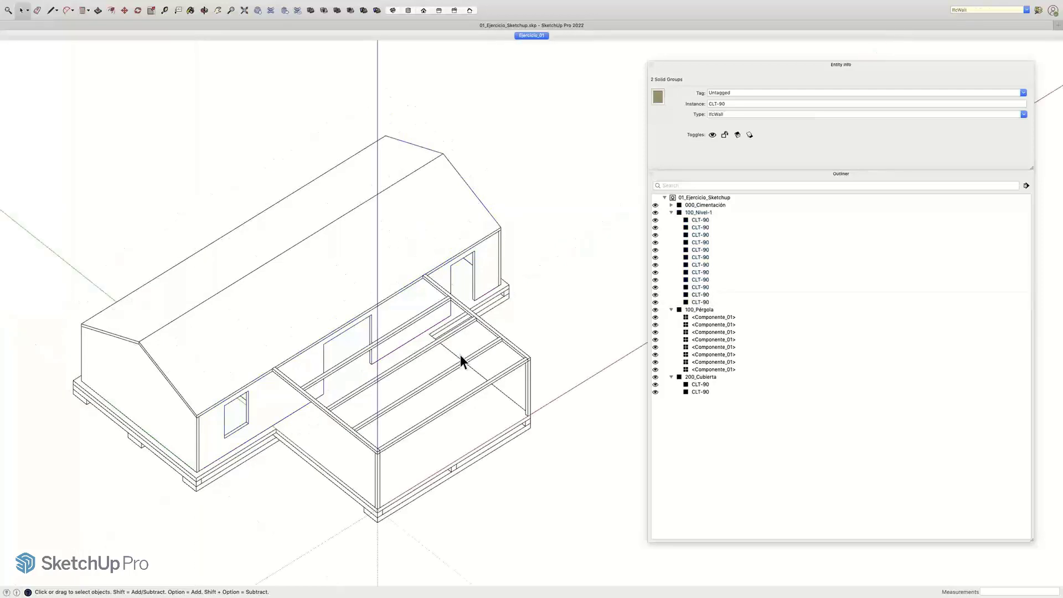
Step: Open 100_Nivel-1 and select all of its CLT-90 walls together to examine them as one set
double_click(474, 268)
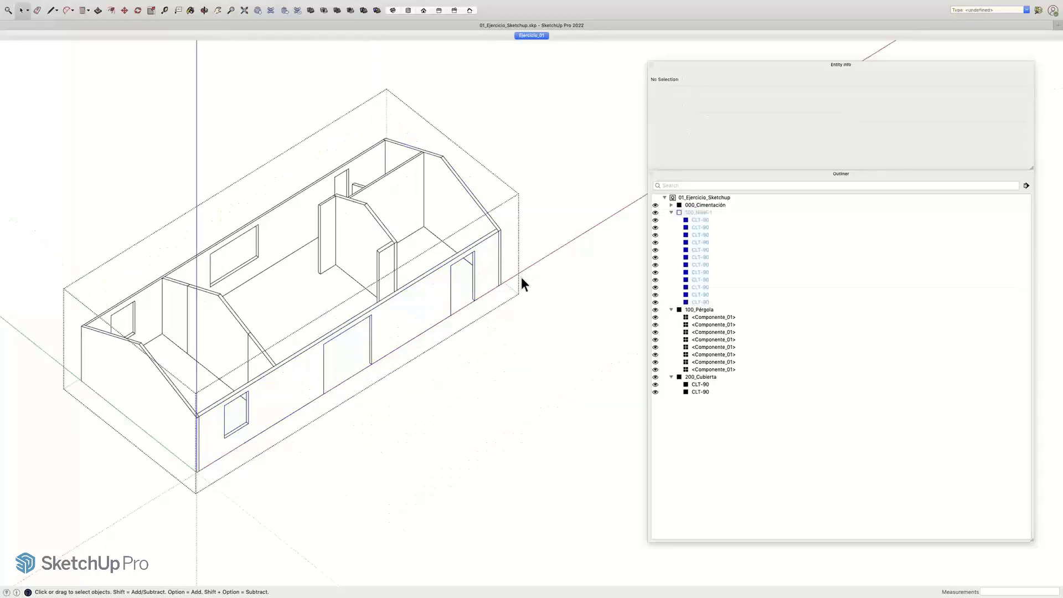
click(700, 213)
double_click(701, 215)
key(super+a)
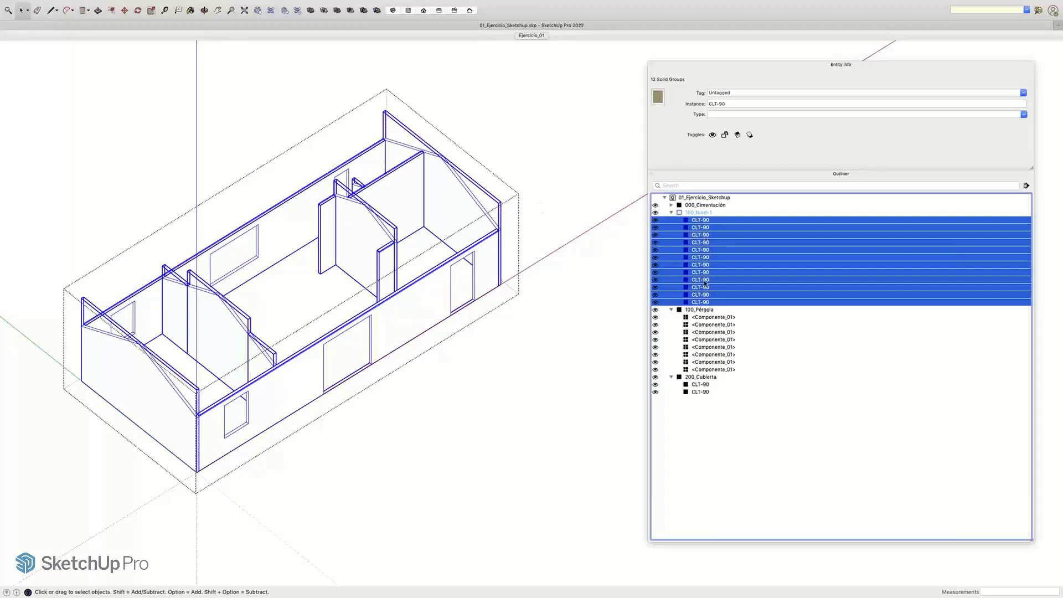
click(729, 450)
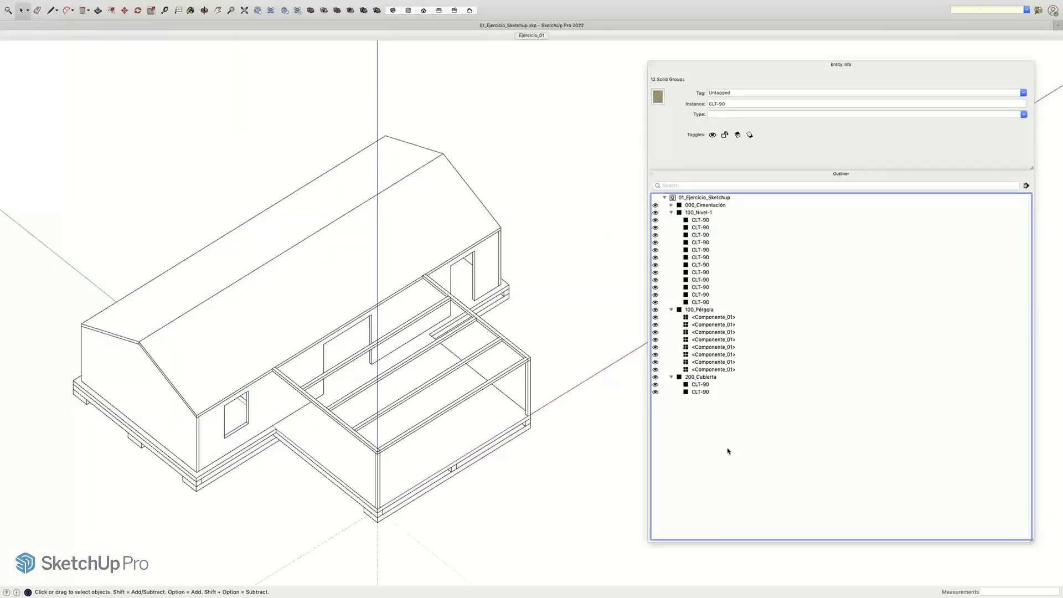
Step: Rename the interior partition and the narrow wall beside the gabled partition in 100_Nivel-1 as EST_Muro CLT-90
click(700, 222)
click(700, 221)
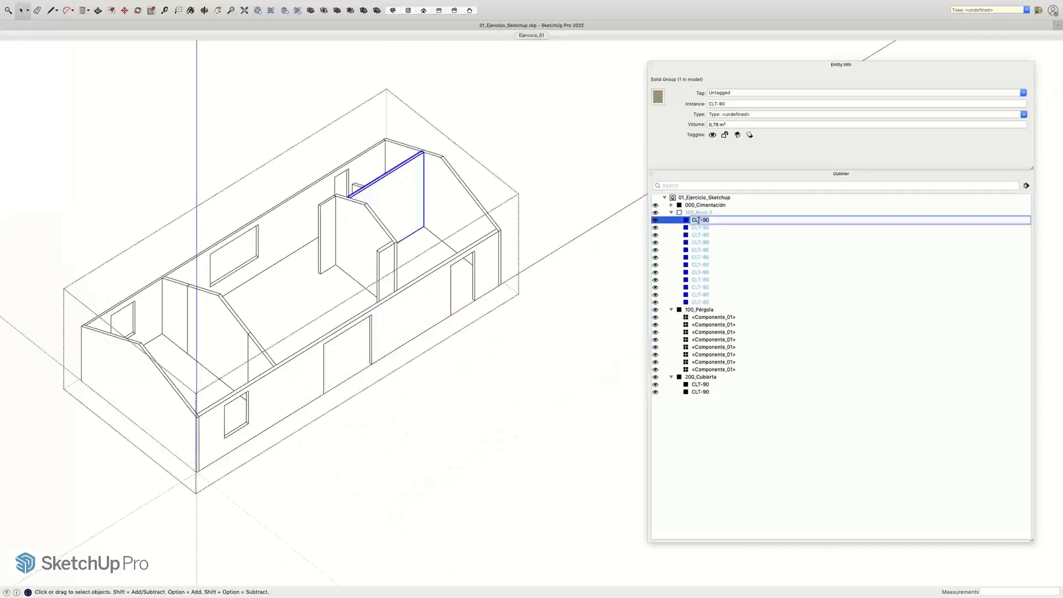
text(EST_Muro CLT-90)
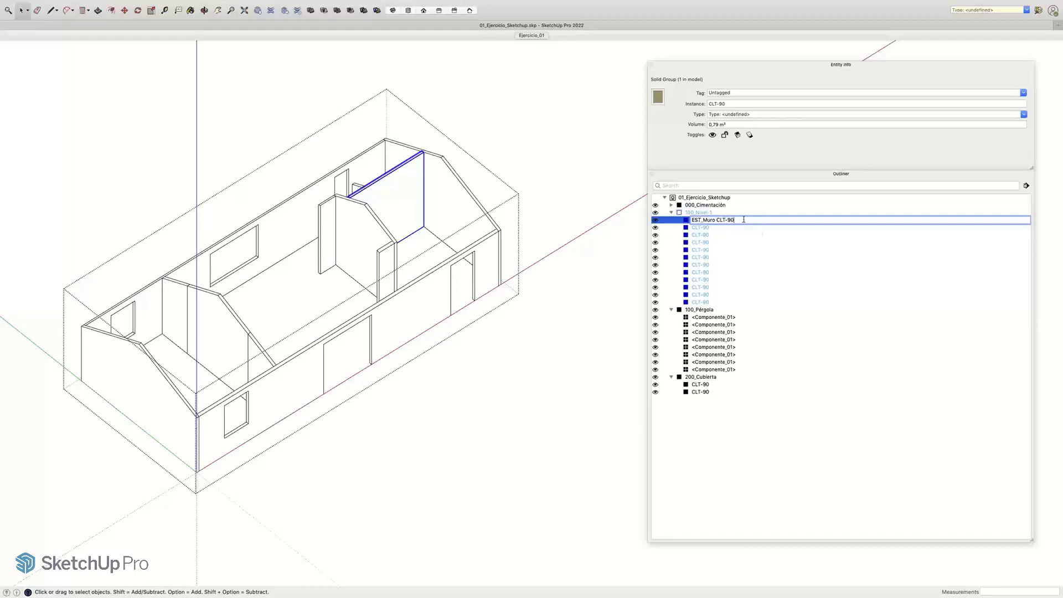
key(Return)
click(700, 220)
click(703, 220)
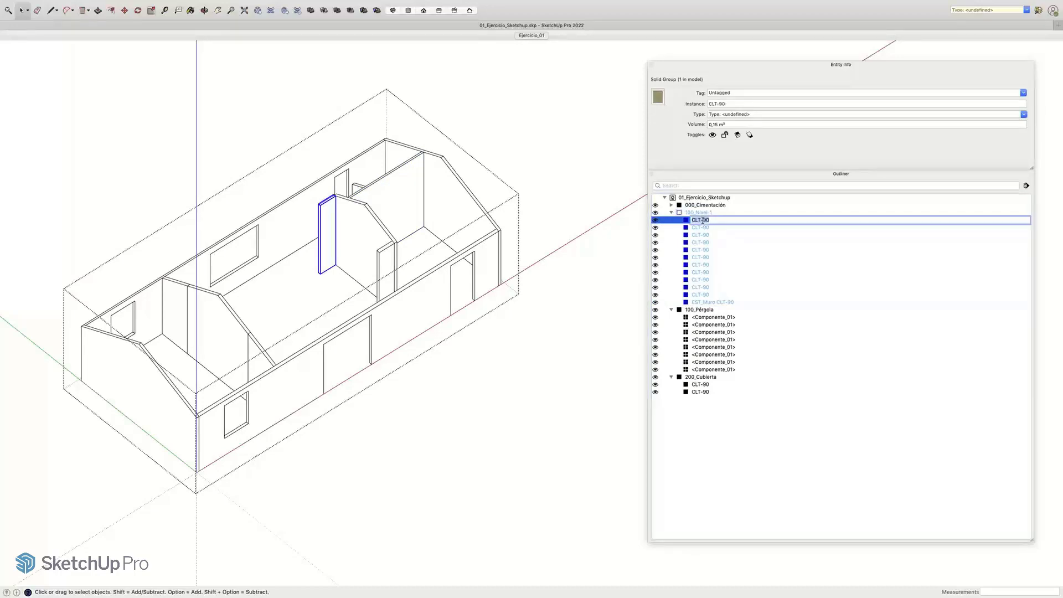
text(EST_Muro CLT-90)
key(Return)
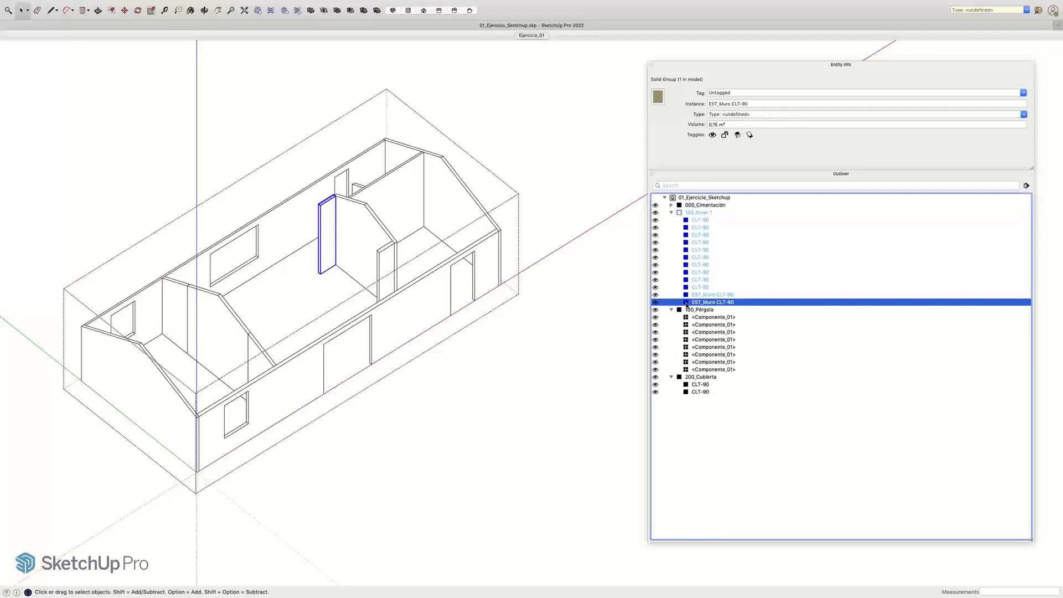
Step: Rename all the remaining CLT-90 walls of 100_Nivel-1 at once as EST_Muro CLT-90
click(701, 221)
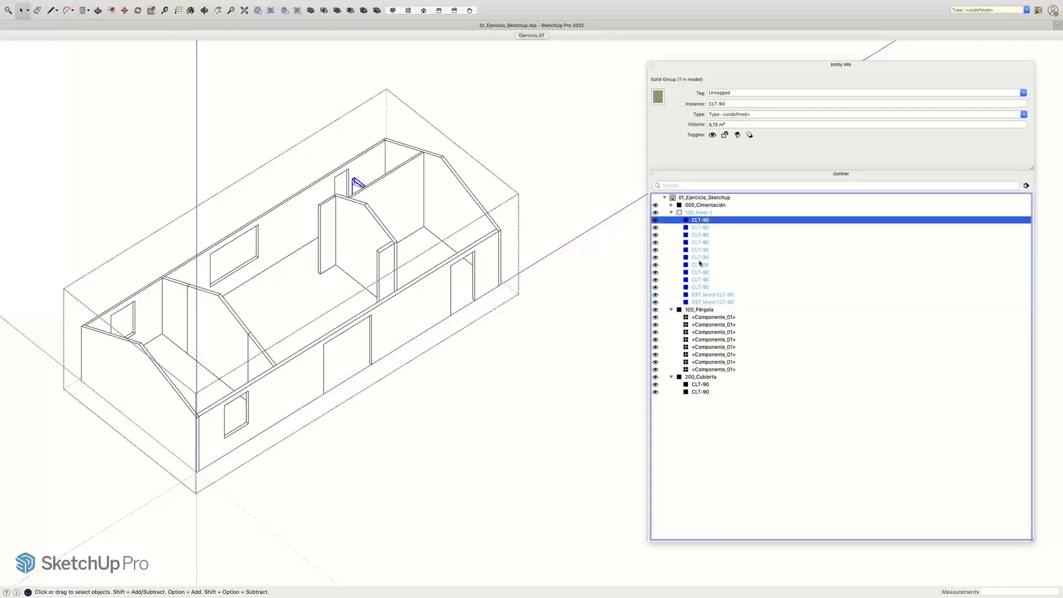
shift+click(698, 295)
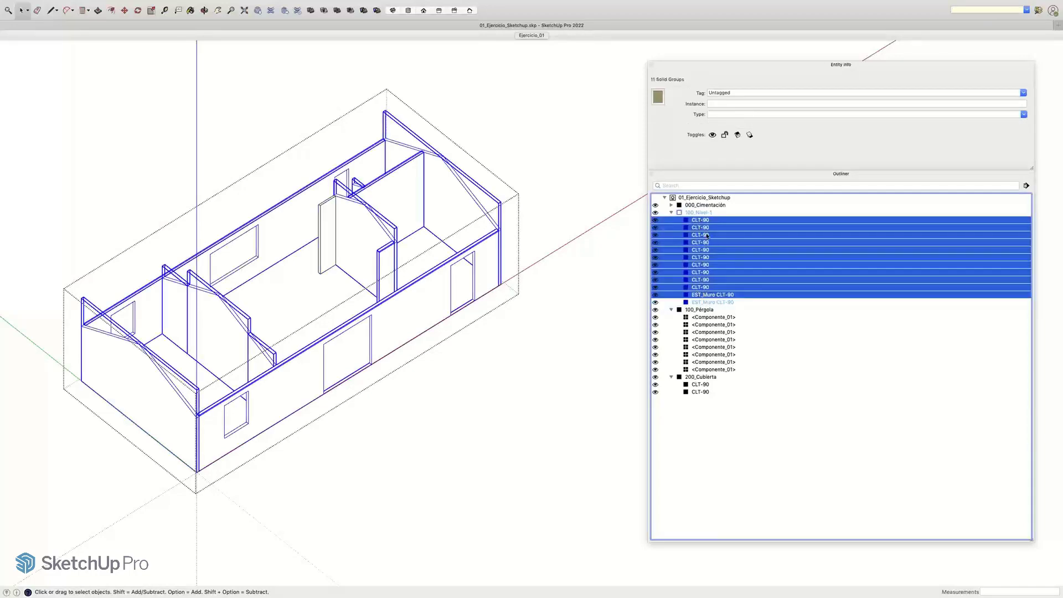
click(719, 332)
click(705, 220)
shift+click(706, 287)
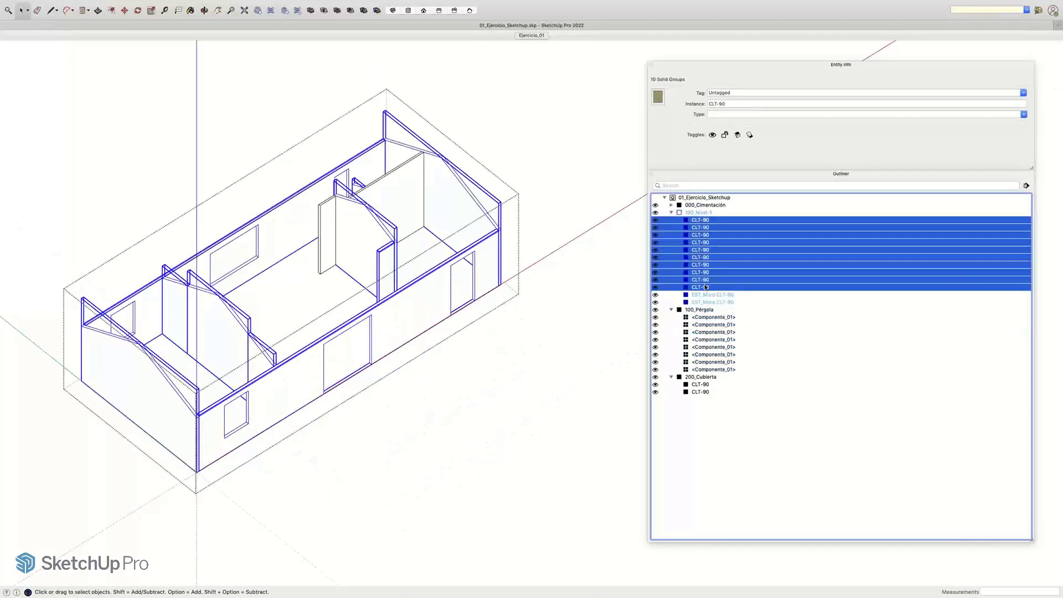
click(714, 103)
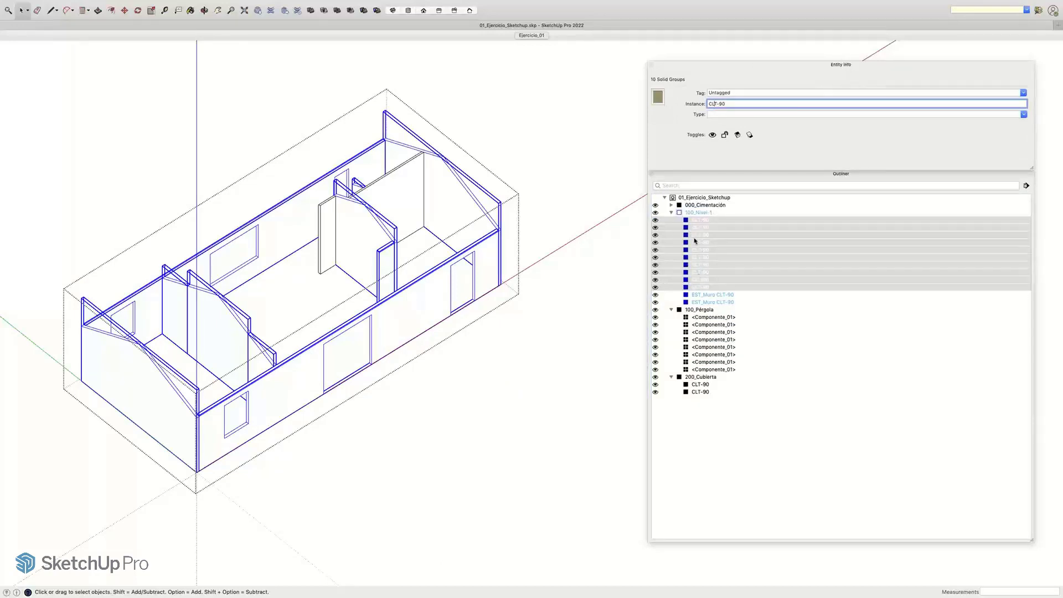
drag(726, 103, 685, 105)
text(EST_Muro CLT-90)
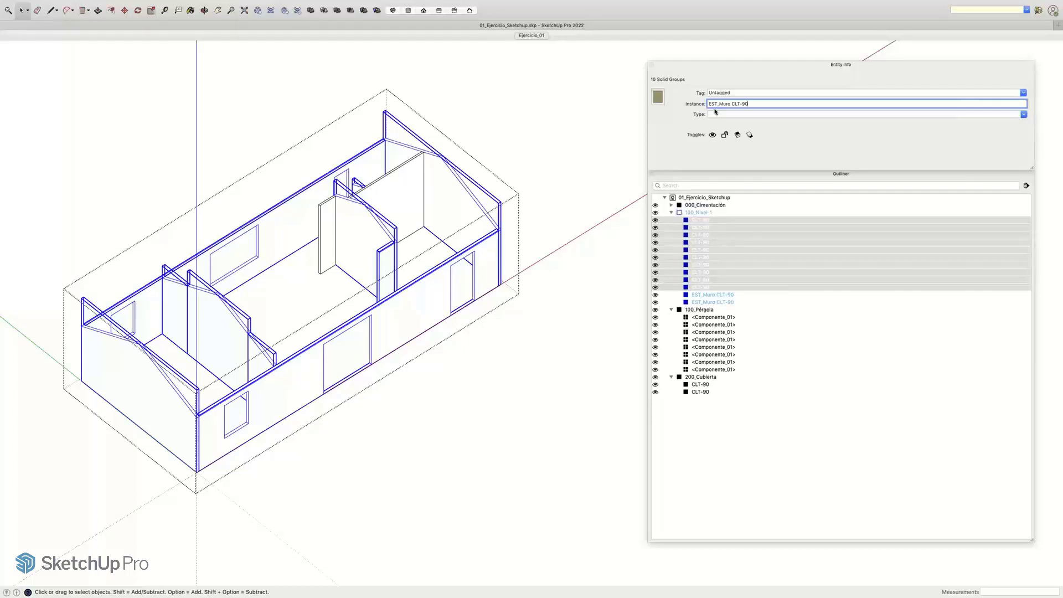
key(Return)
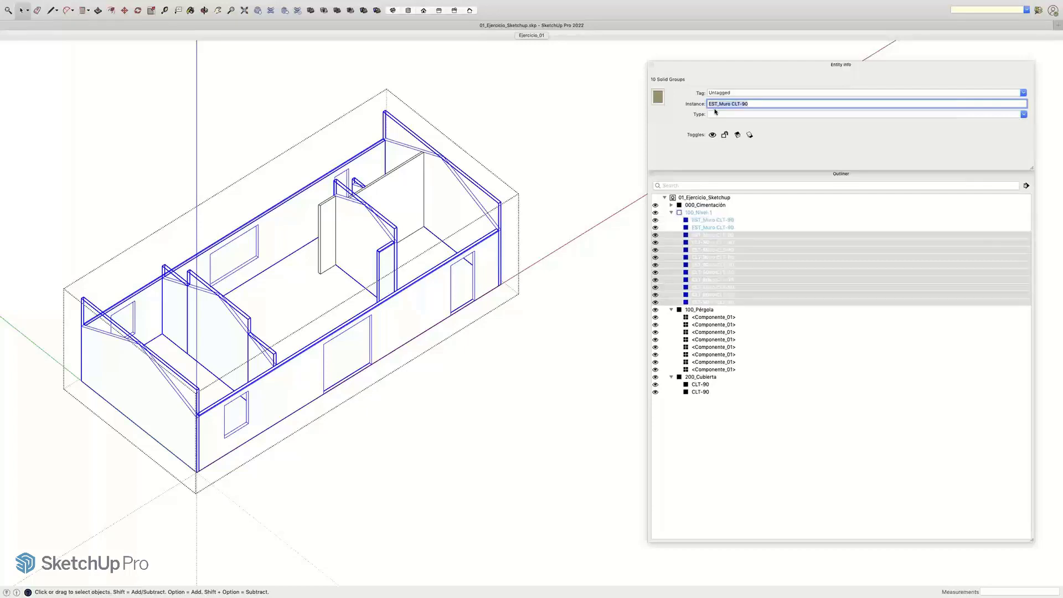
Step: Select several EST_Muro CLT-90 entries one after another to check which wall each one corresponds to
click(709, 282)
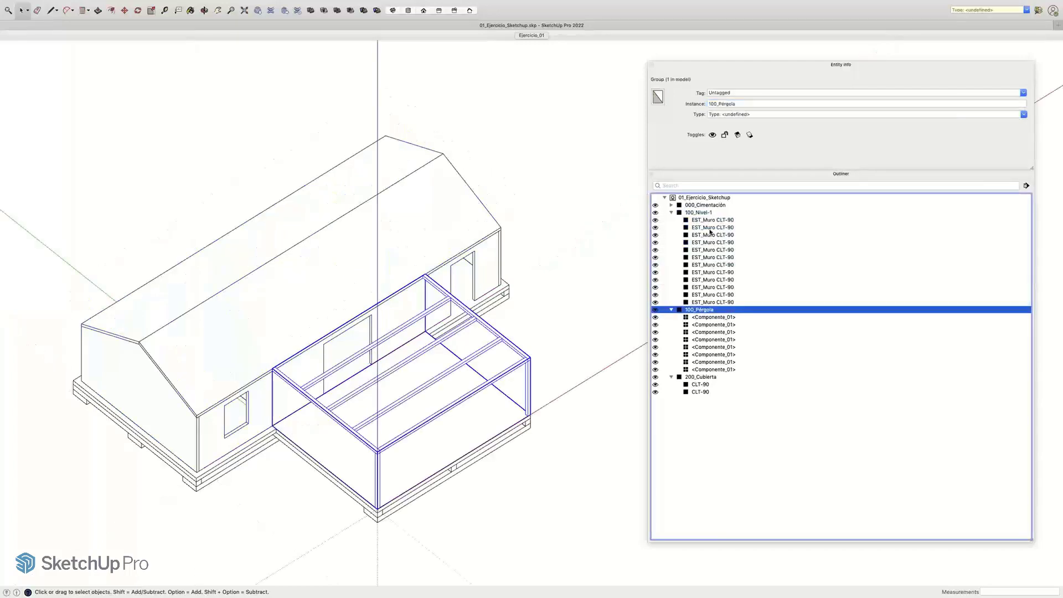
click(708, 222)
click(707, 236)
click(705, 281)
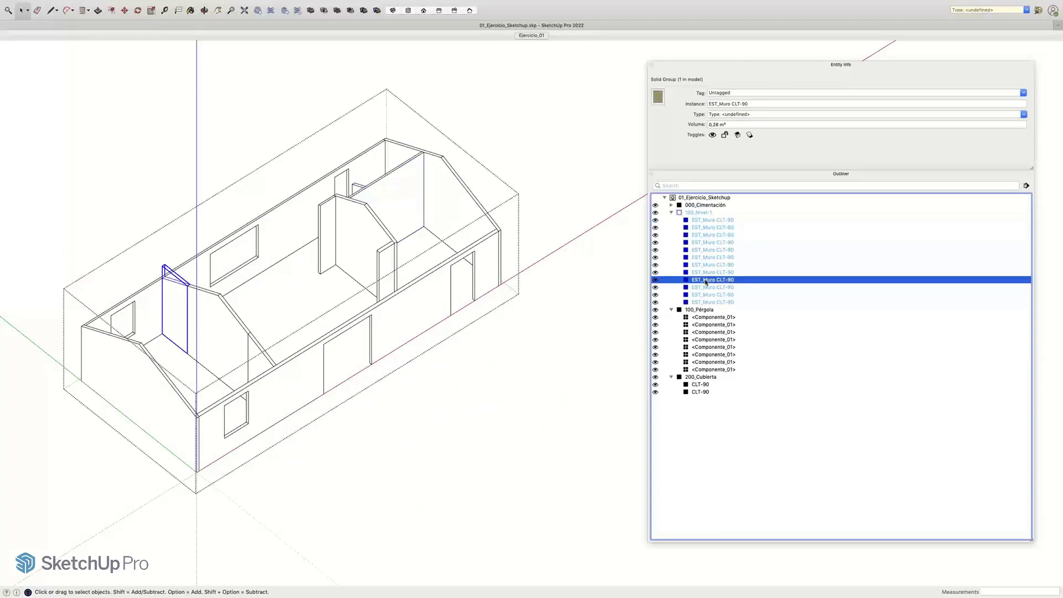
click(709, 295)
click(708, 302)
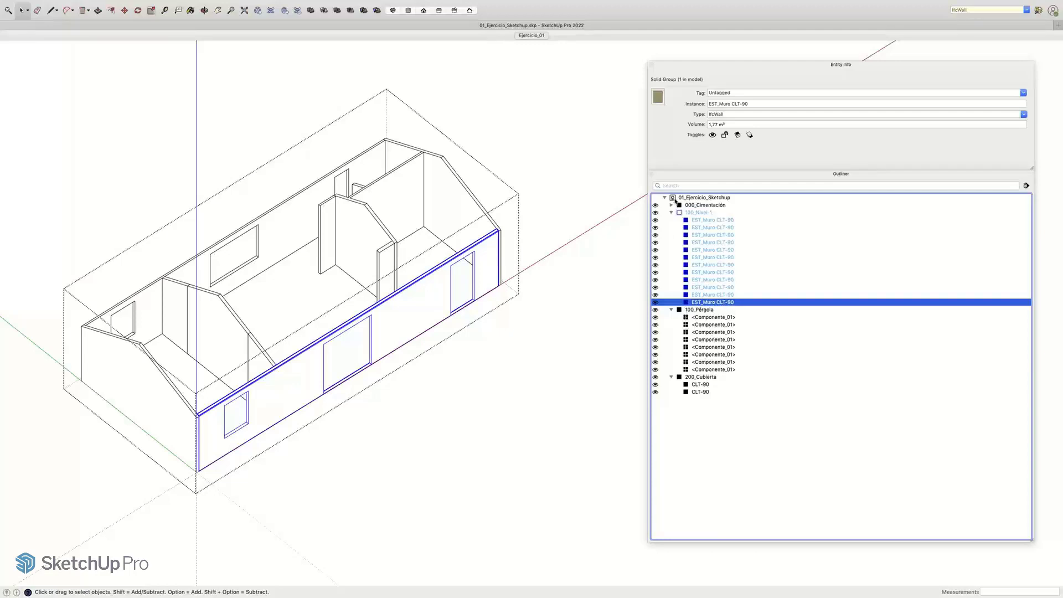
Step: Leave and collapse 100_Nivel-1, and hide it together with 000_Cimentación so only the pergola and roof are shown
click(734, 462)
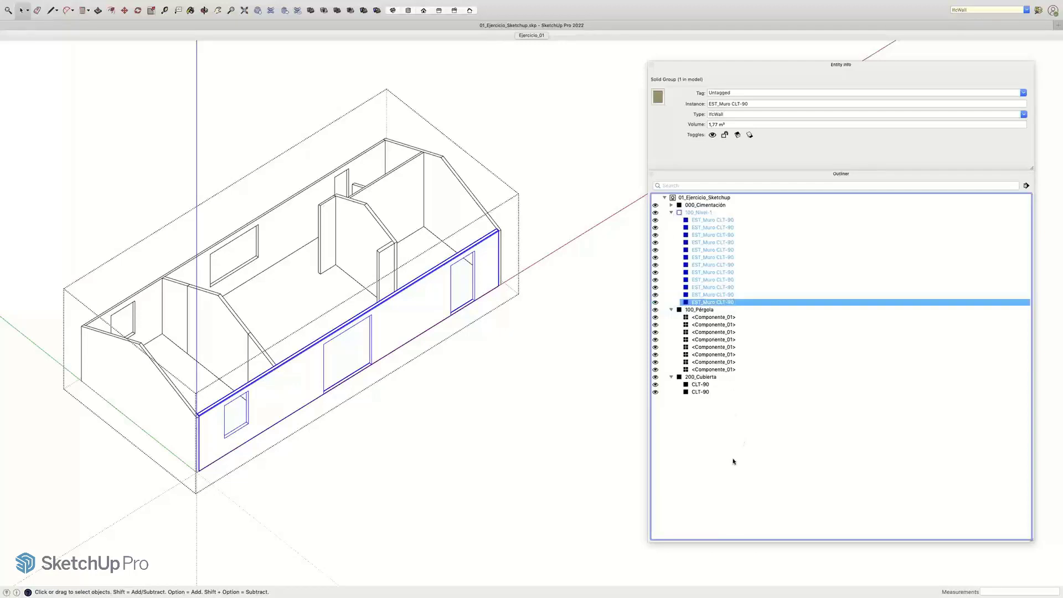
click(672, 214)
click(656, 205)
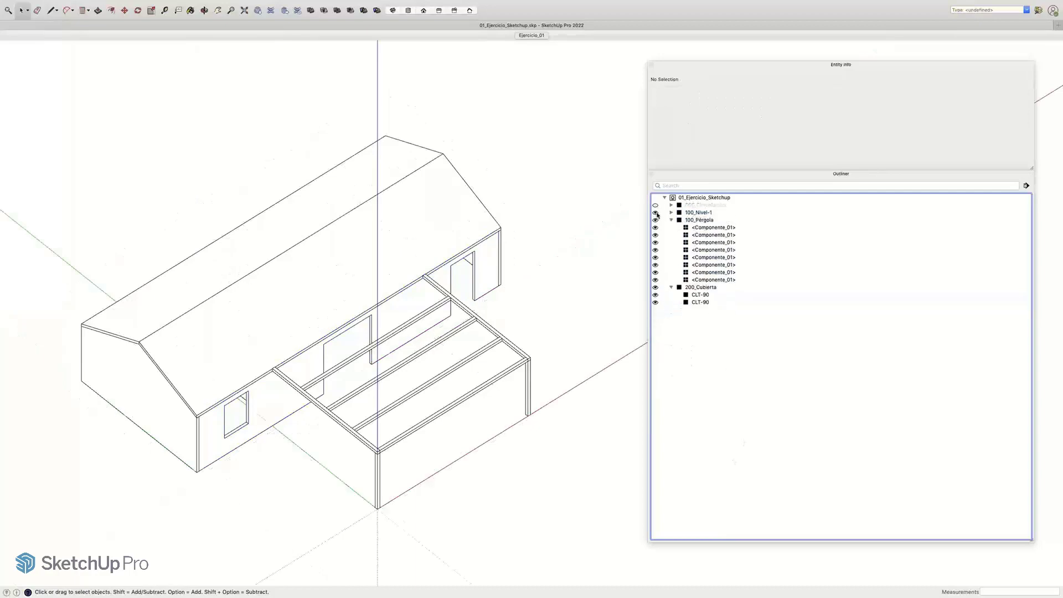
click(656, 213)
middle_drag(454, 263, 485, 247)
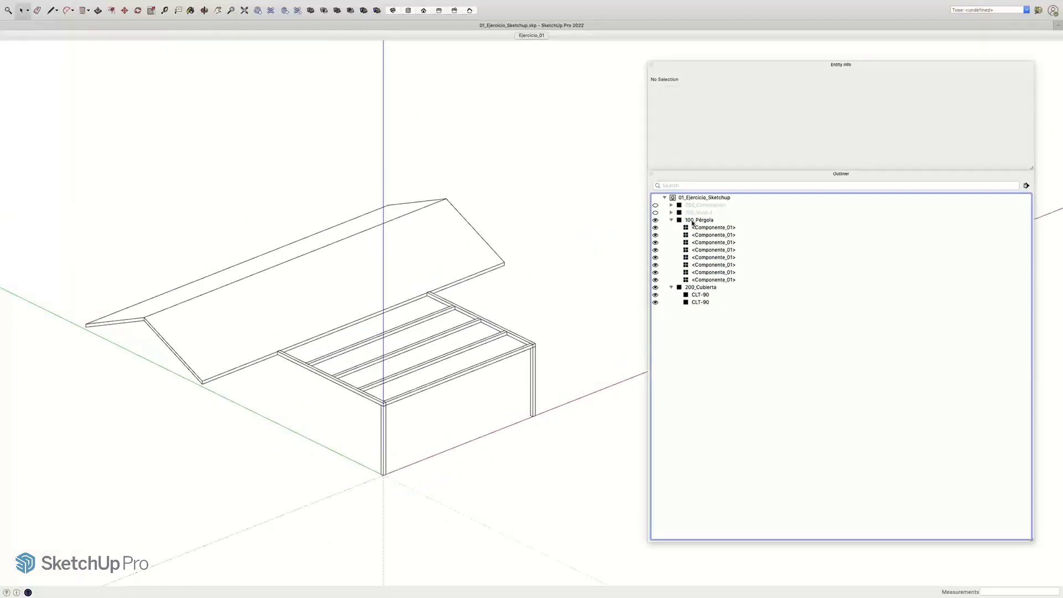
Step: Open 100_Pérgola and enter its beams one at a time to examine them as separate components
double_click(689, 223)
scroll(482, 278, up, 3)
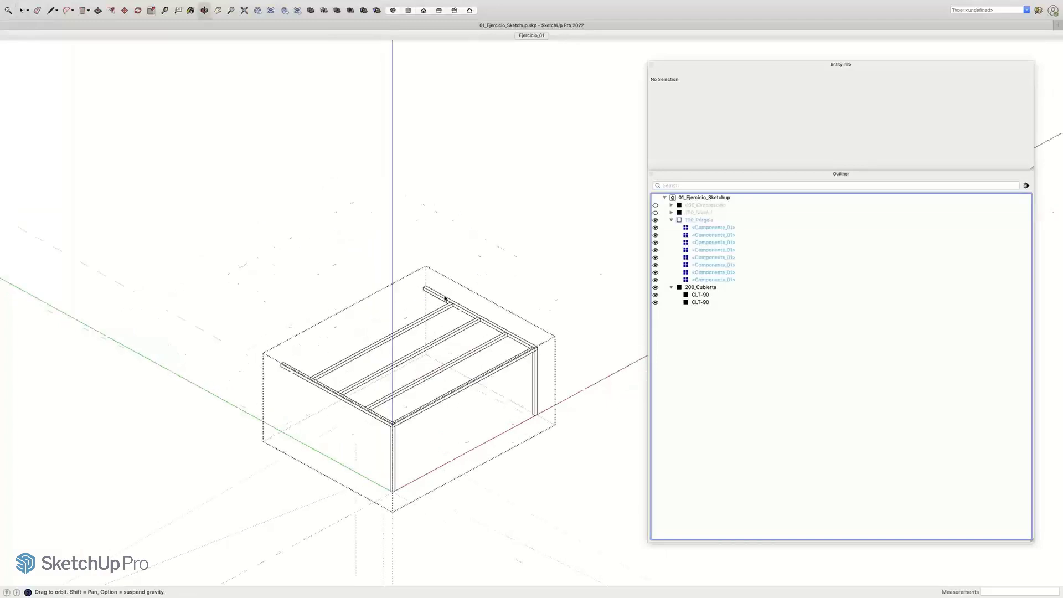
double_click(487, 276)
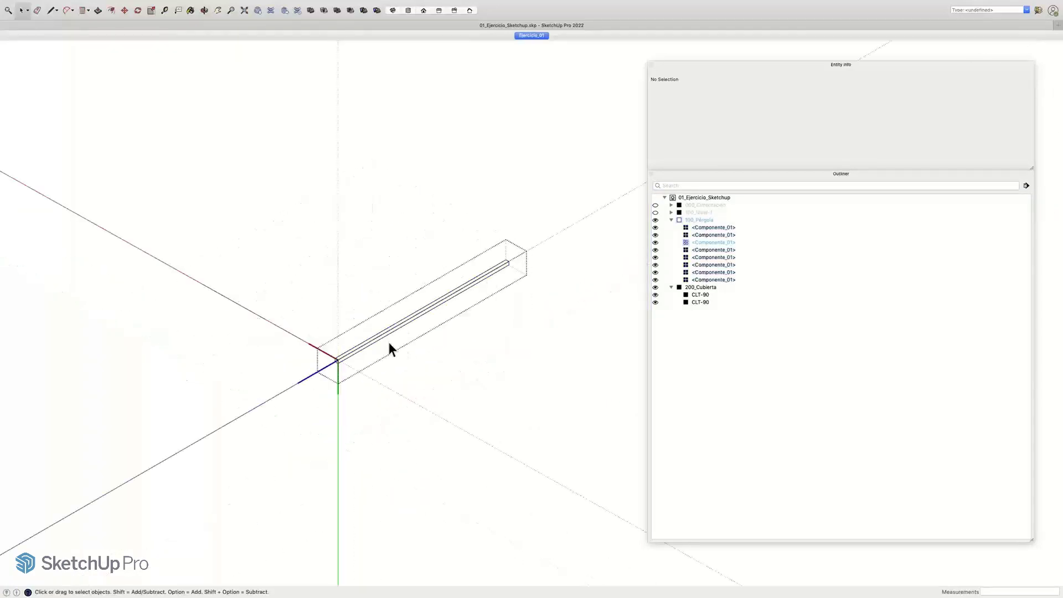
key(Escape)
scroll(362, 352, up, 3)
double_click(342, 353)
key(Escape)
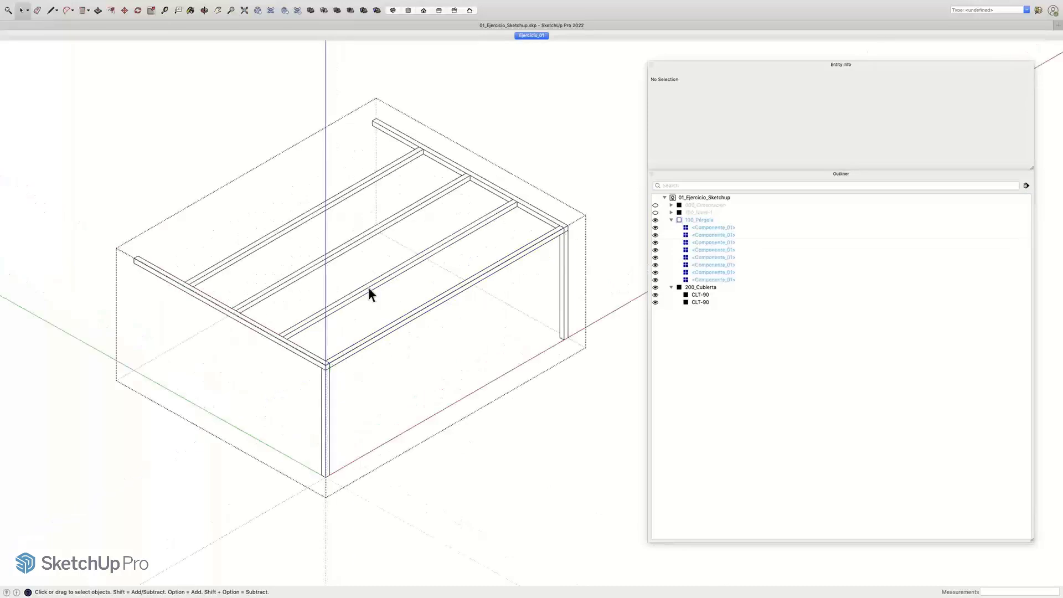
Step: Copy the pergola's front beam straight down to the base of the two posts
click(393, 327)
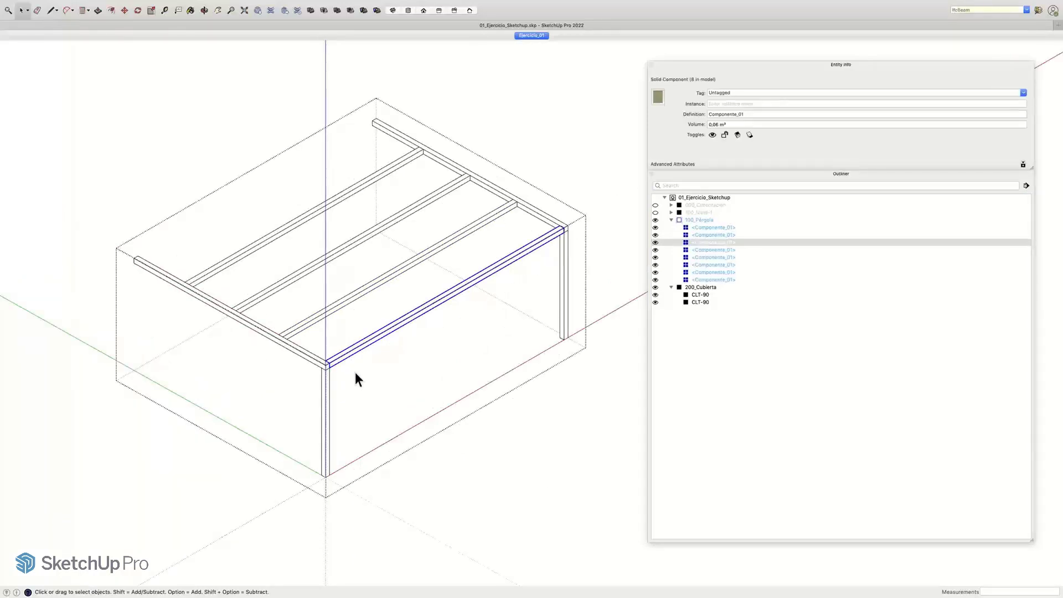
key(m)
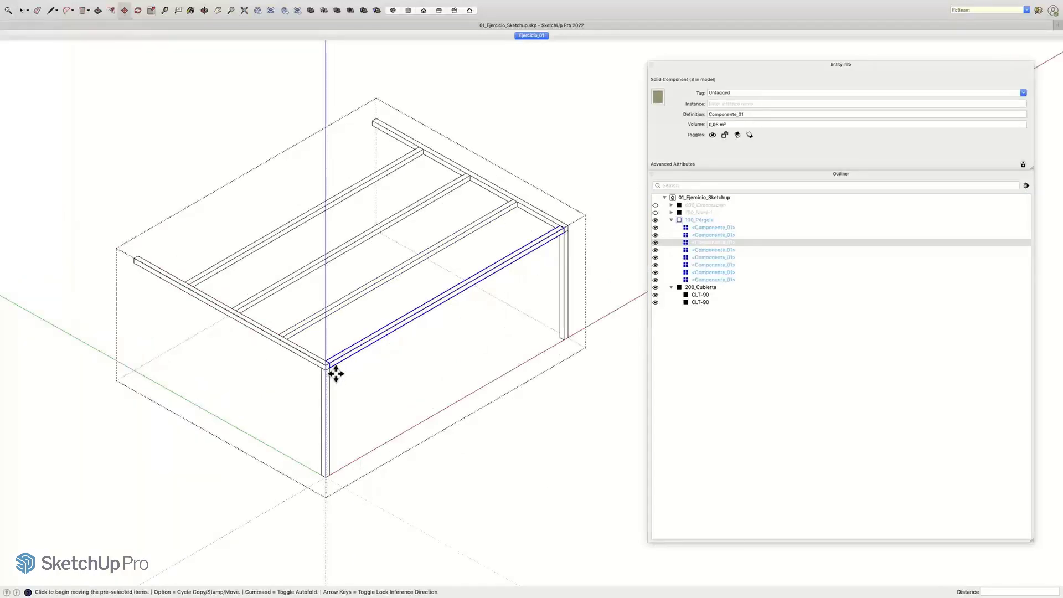
scroll(328, 367, up, 2)
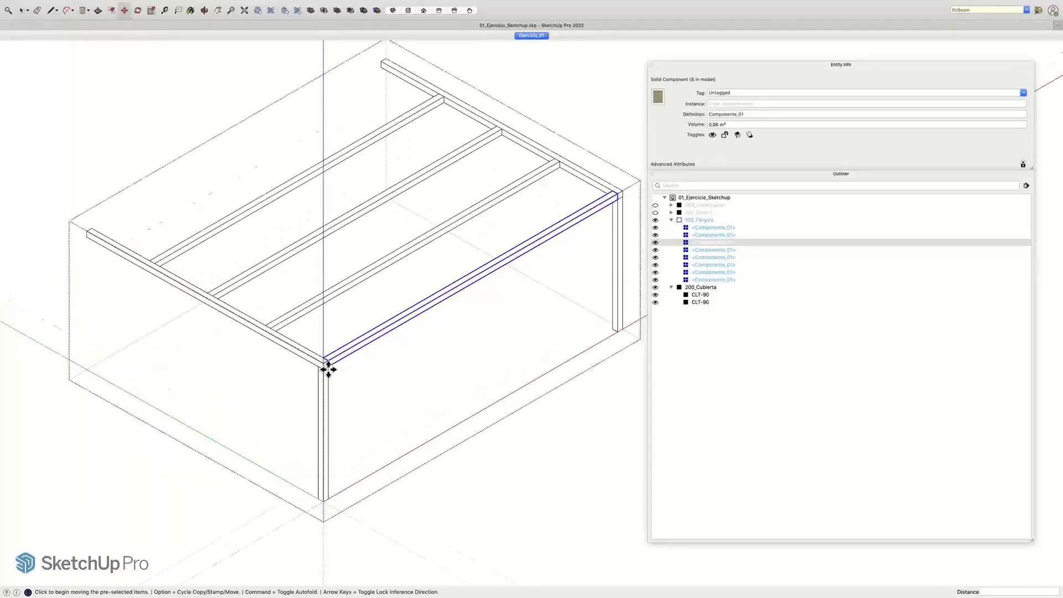
click(617, 204)
key(alt)
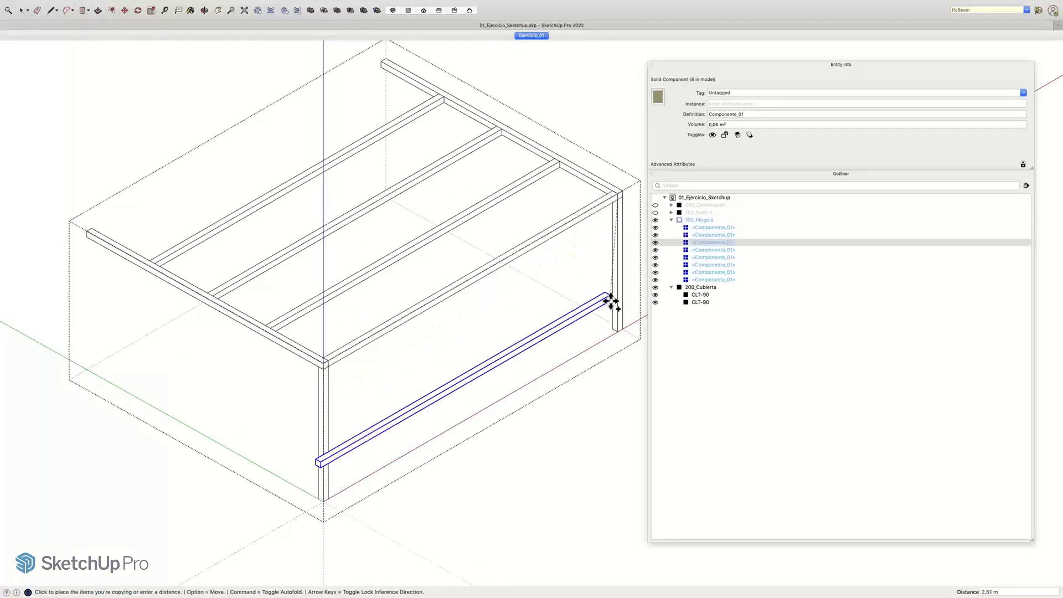
shift+middle_drag(610, 302, 580, 282)
click(592, 316)
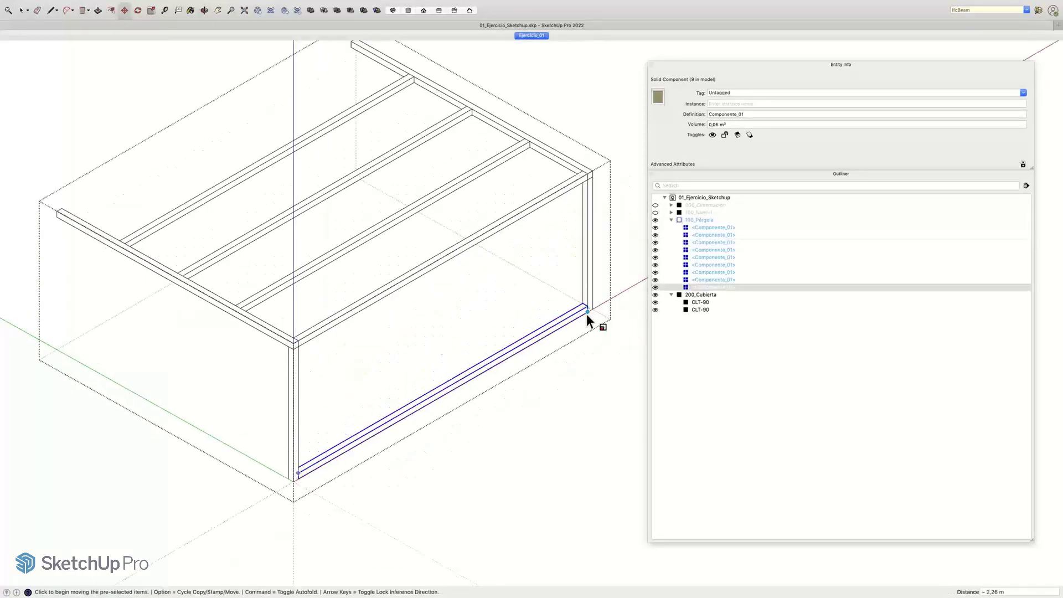
Step: Scale the copied beam along its length into a short piece at the far post's base, and leave 100_Pérgola
key(s)
scroll(340, 427, up, 2)
scroll(334, 427, up, 5)
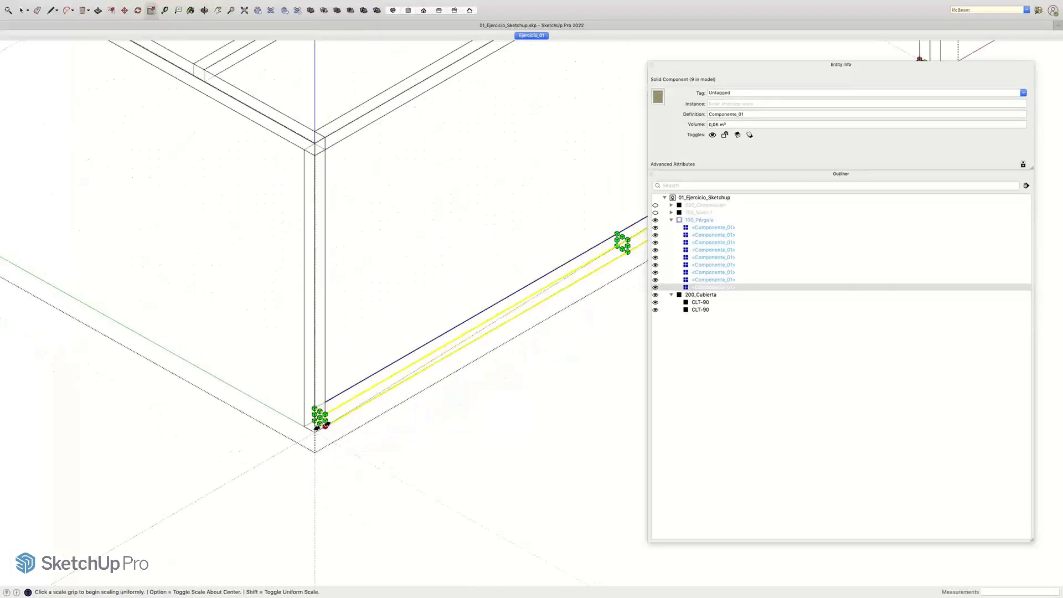
click(321, 418)
scroll(453, 347, down, 5)
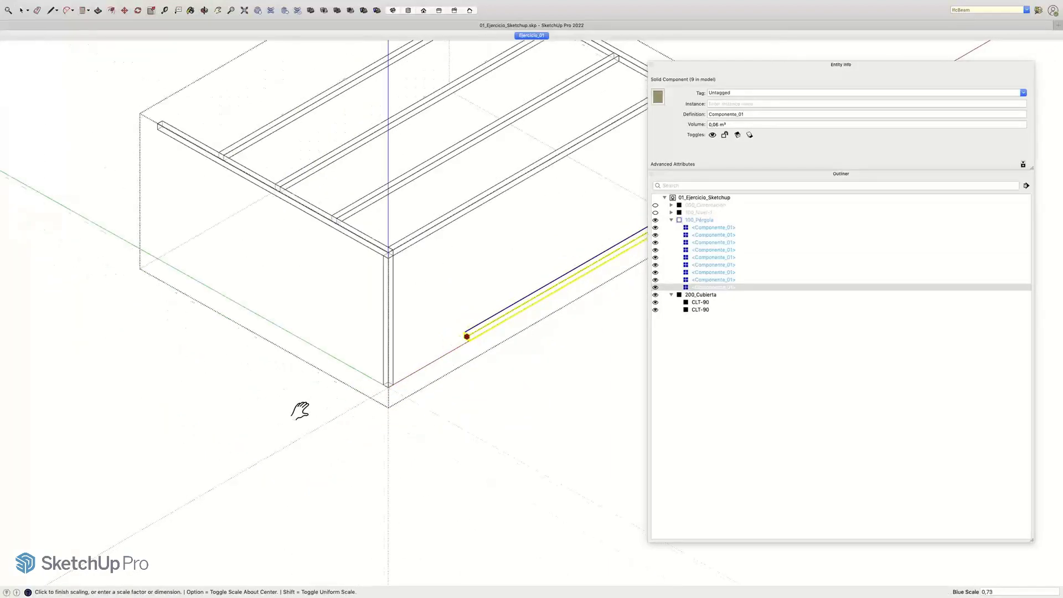
shift+middle_drag(300, 411, 283, 419)
click(483, 307)
scroll(483, 307, down, 3)
key(space)
click(493, 321)
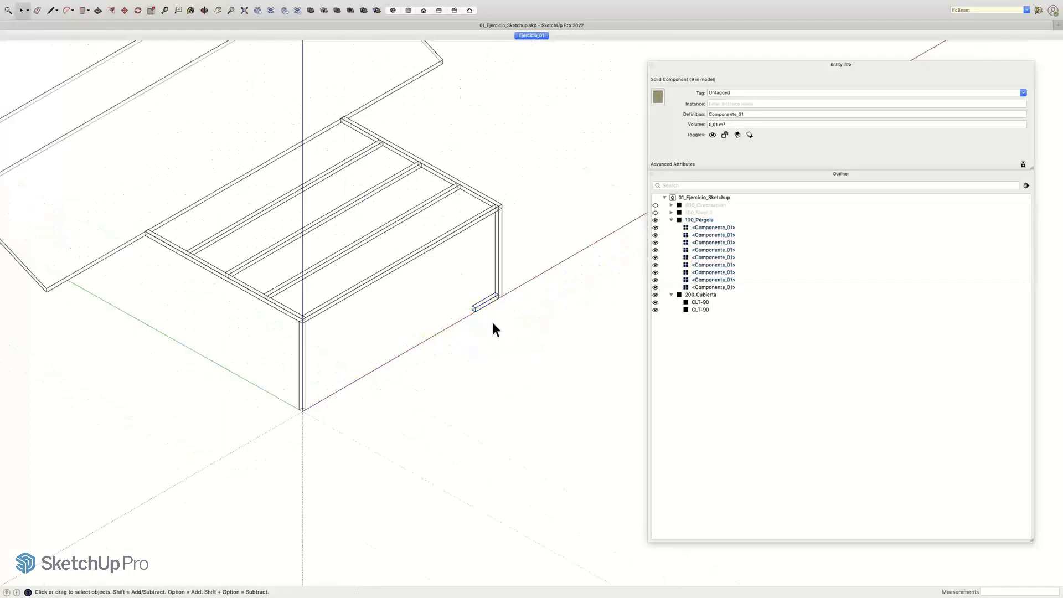
Step: Reopen 100_Pérgola, enter the short beam component and try to move its end face along its length
middle_drag(483, 213, 504, 235)
double_click(483, 214)
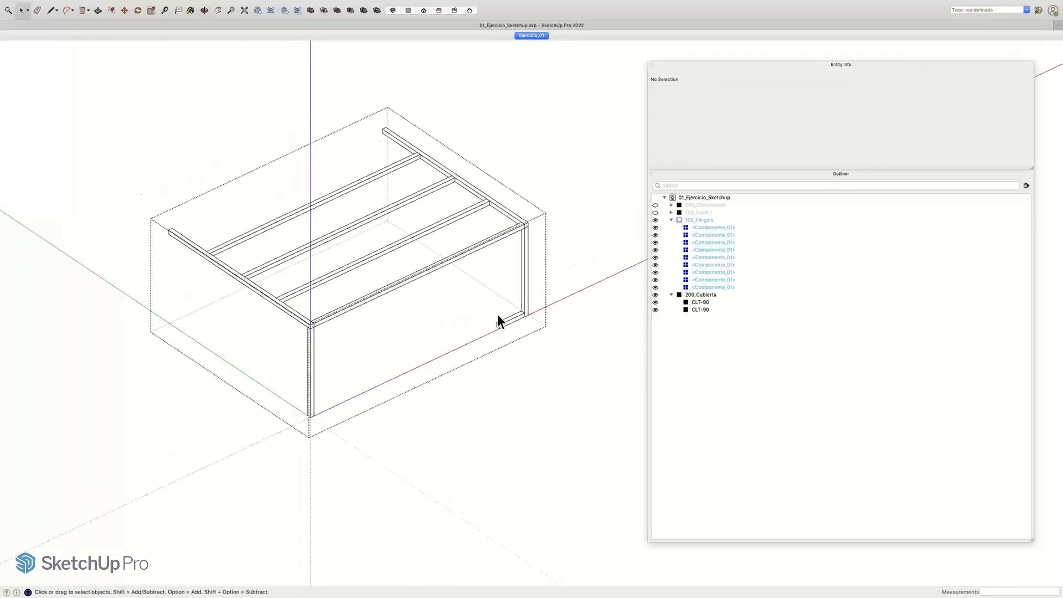
scroll(498, 318, up, 2)
click(508, 324)
double_click(508, 324)
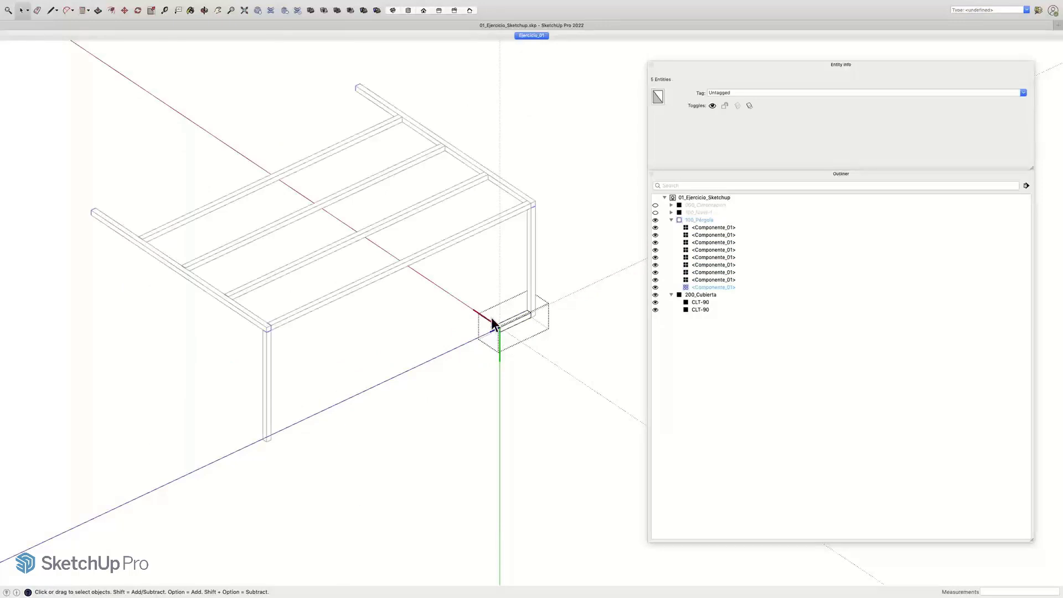
key(m)
click(504, 341)
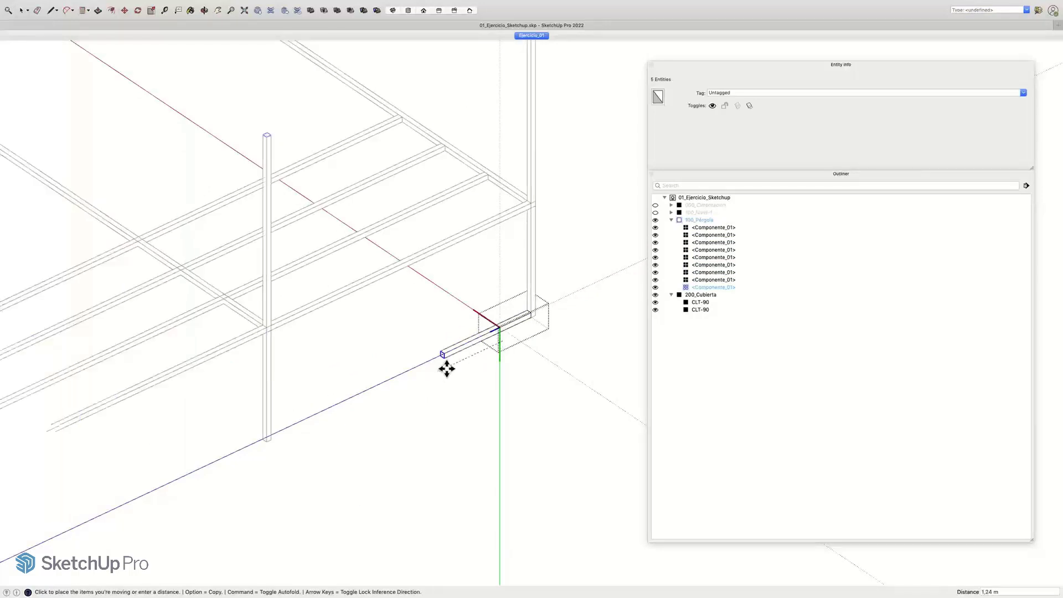
scroll(453, 364, down, 3)
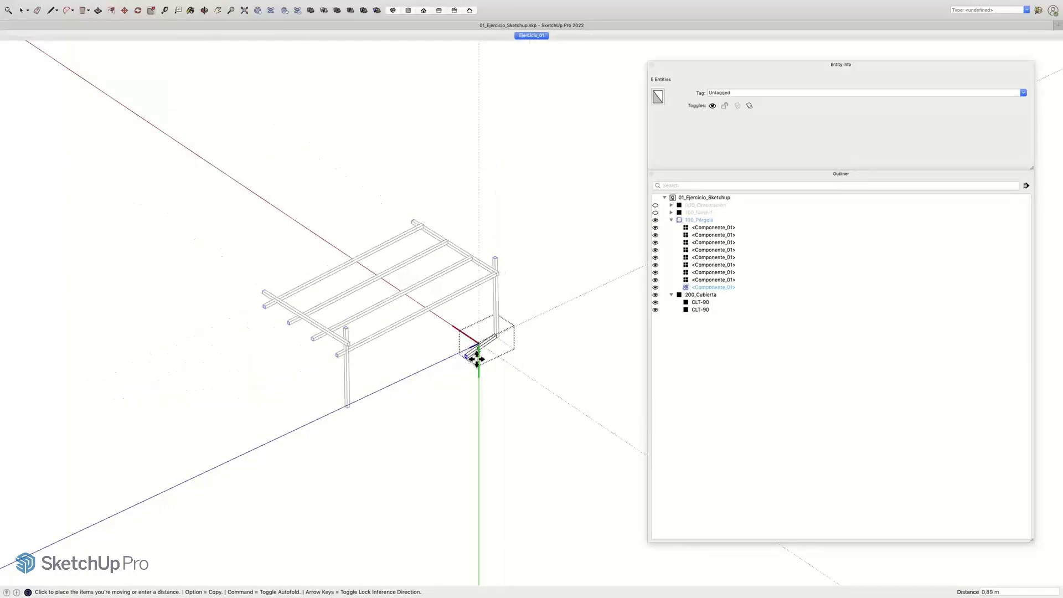
key(Escape)
scroll(471, 361, up, 2)
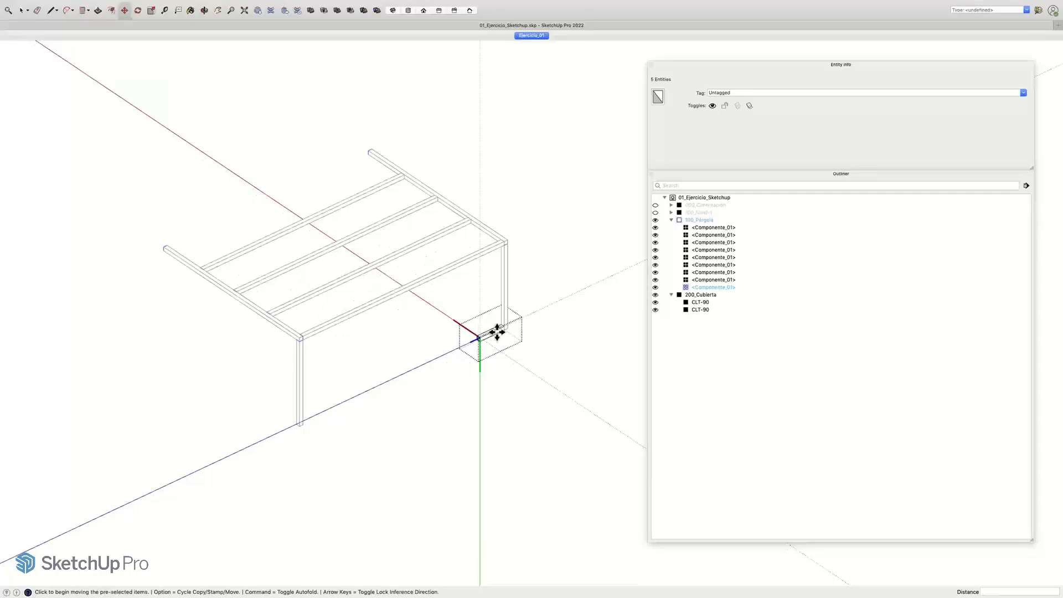
Step: Leave the short beam component and scale it along its length until it reaches the near post's base
key(space)
key(Escape)
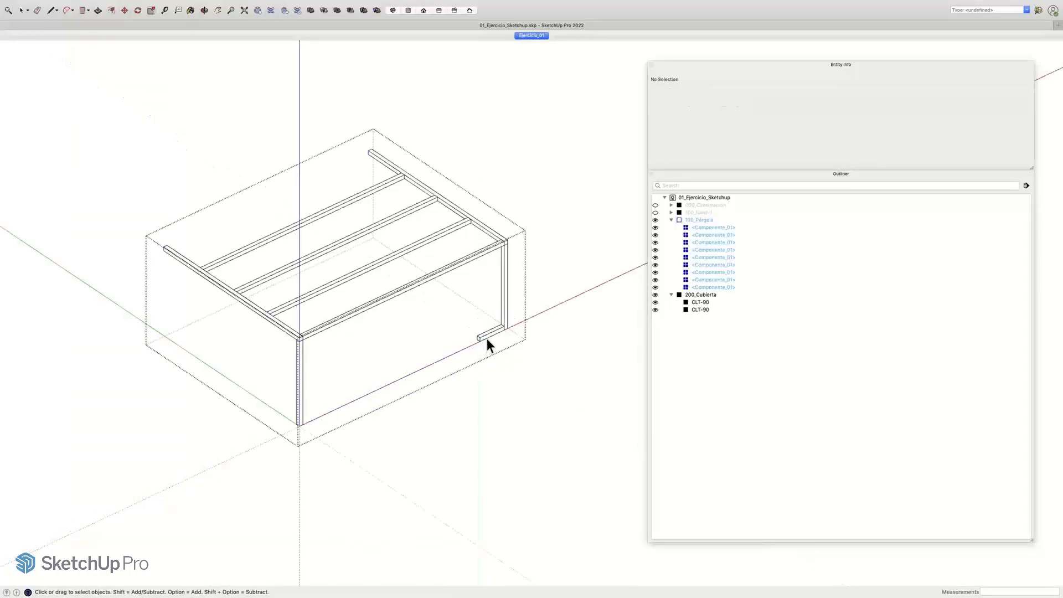
click(487, 338)
key(s)
scroll(475, 343, up, 6)
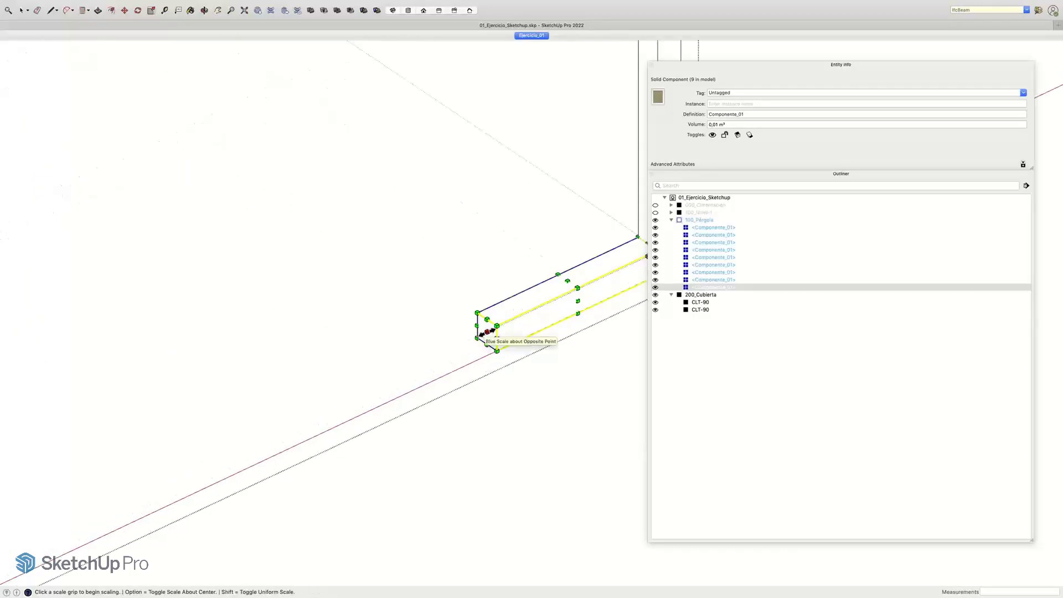
scroll(488, 332, down, 2)
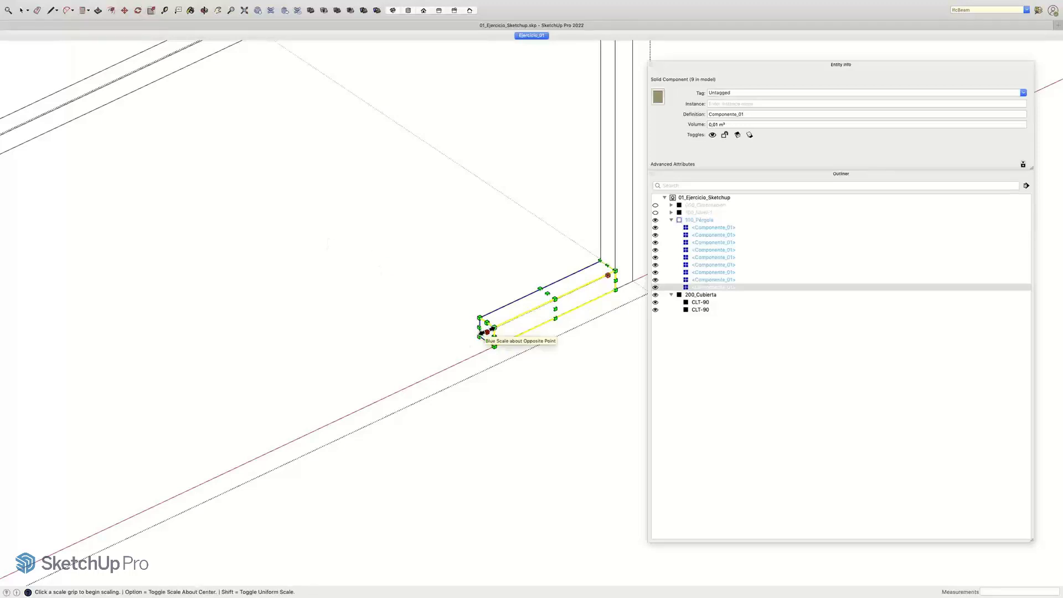
click(482, 332)
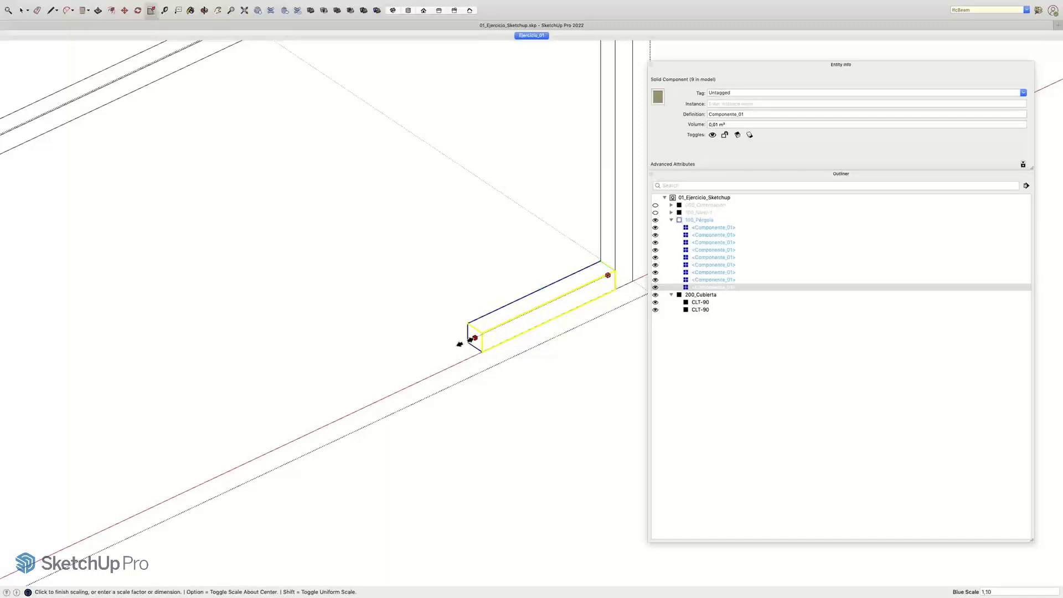
scroll(462, 340, down, 2)
scroll(460, 342, down, 4)
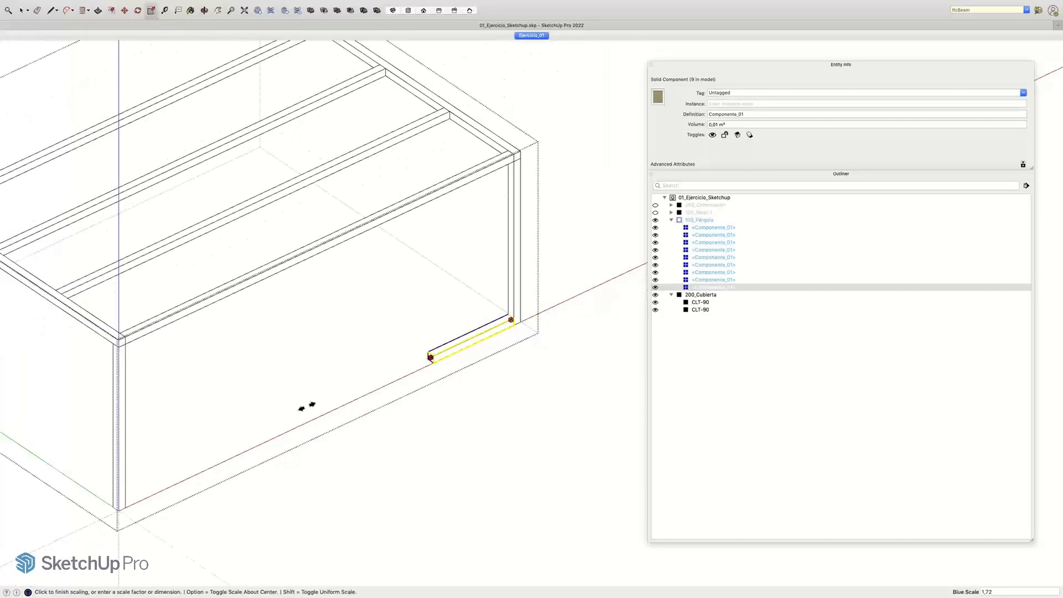
click(203, 470)
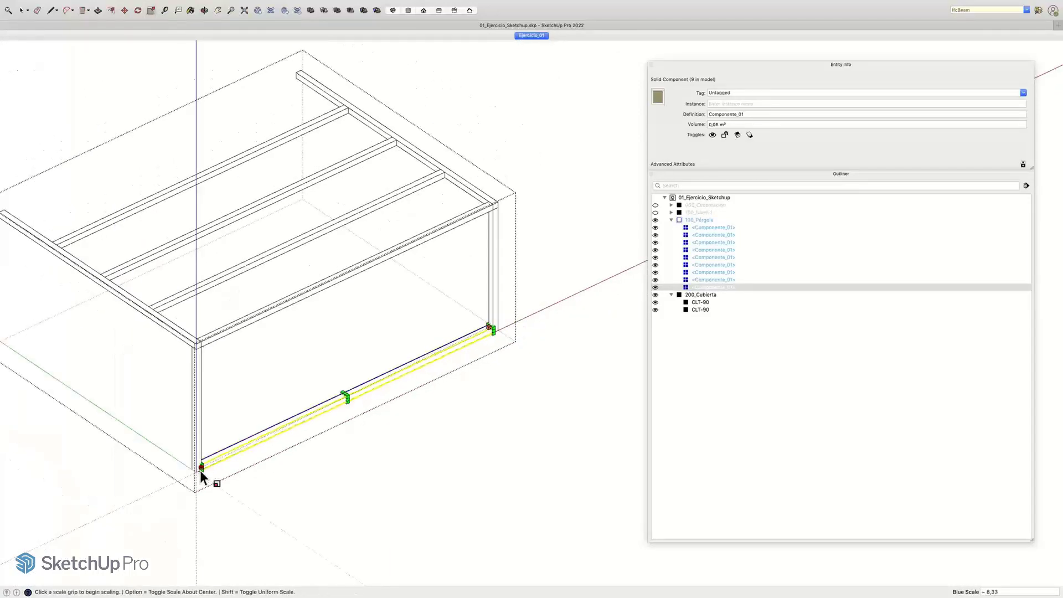
Step: Delete the copied beam between the bases of the two pergola posts
scroll(206, 476, up, 3)
key(space)
scroll(554, 277, down, 1)
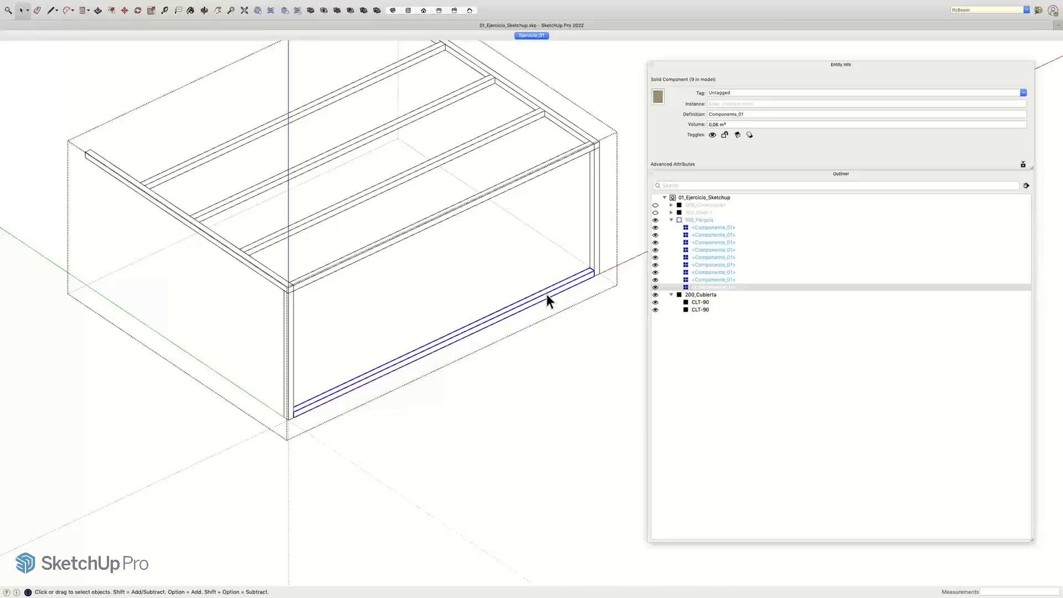
key(Delete)
scroll(543, 284, down, 3)
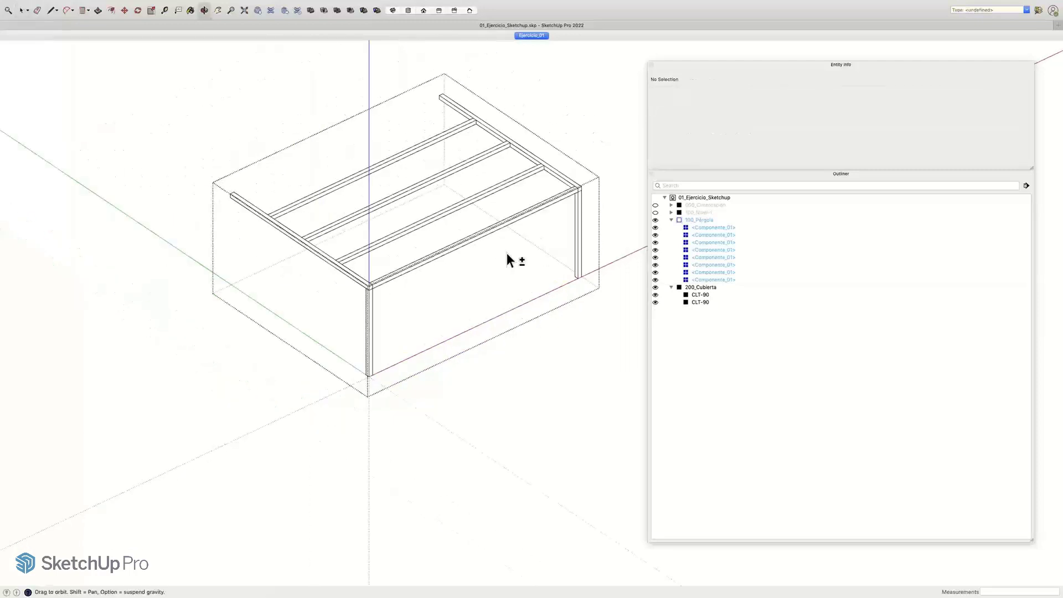
Step: Rename the definition of the pergola's Componente_01 beams as EST_Perfil metálico 100x100mm
click(705, 228)
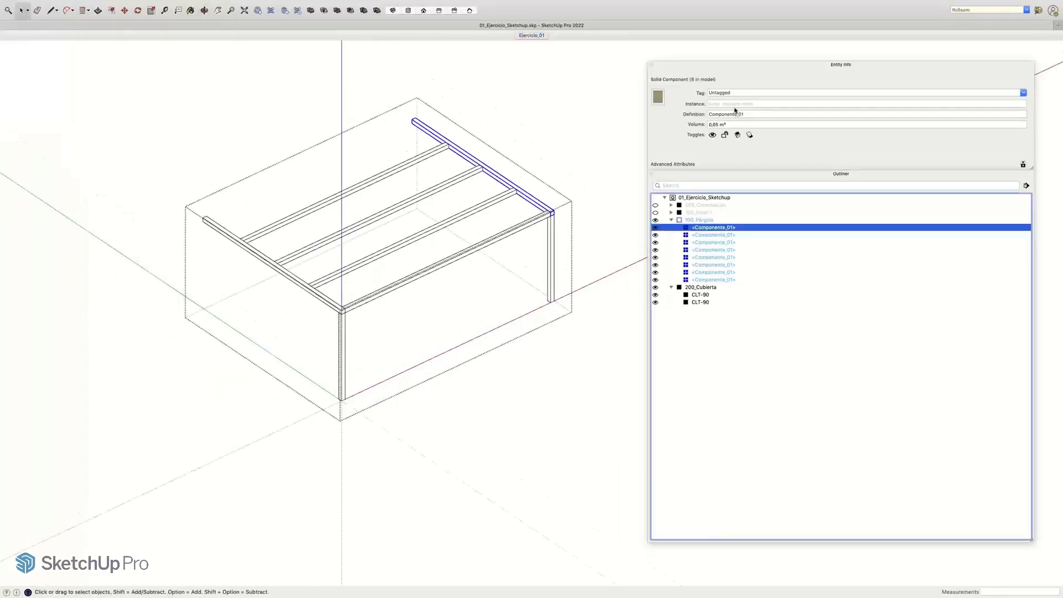
click(761, 114)
drag(761, 114, 687, 105)
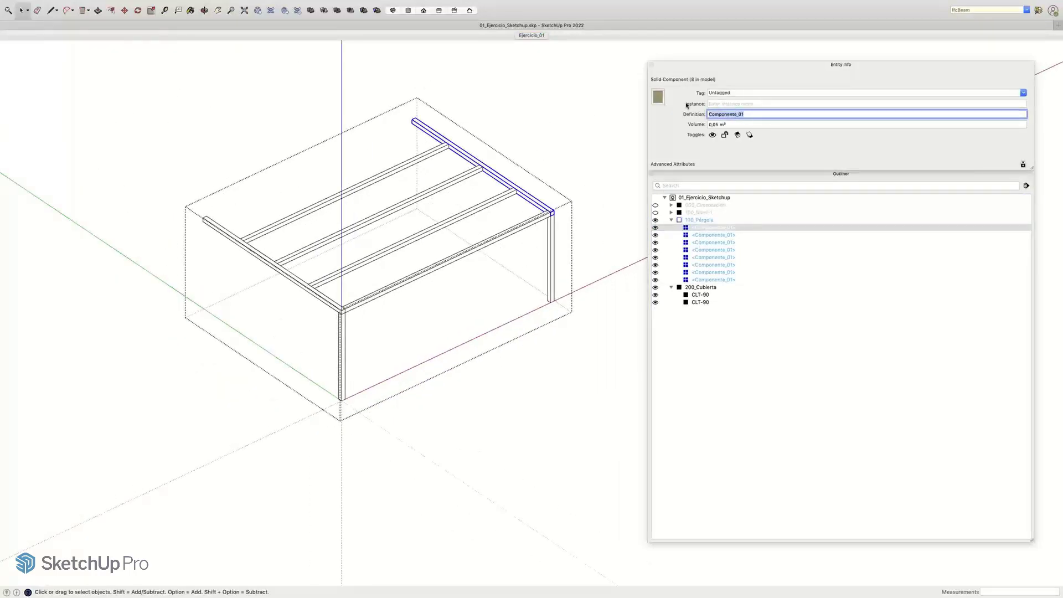
text(EST_Perfil metçálic)
key(BackSpace)
key(BackSpace)
text(álico 10)
text(x10)
text(0)
text(0)
key(BackSpace)
key(BackSpace)
text(mm)
key(Return)
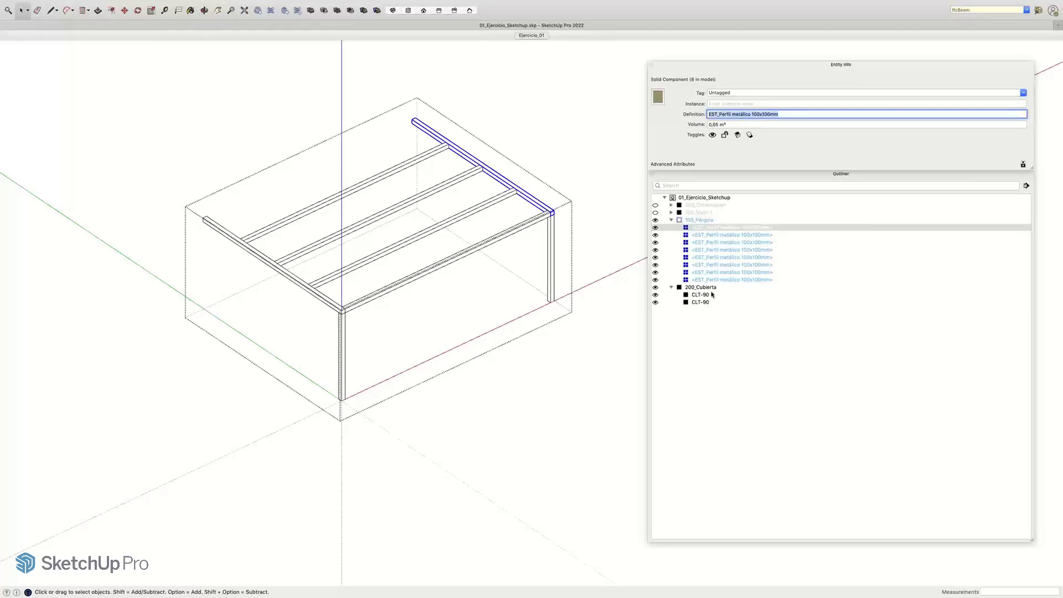
Step: Close and collapse 100_Pérgola in the Outliner and hide it, leaving only the roof shown
click(672, 221)
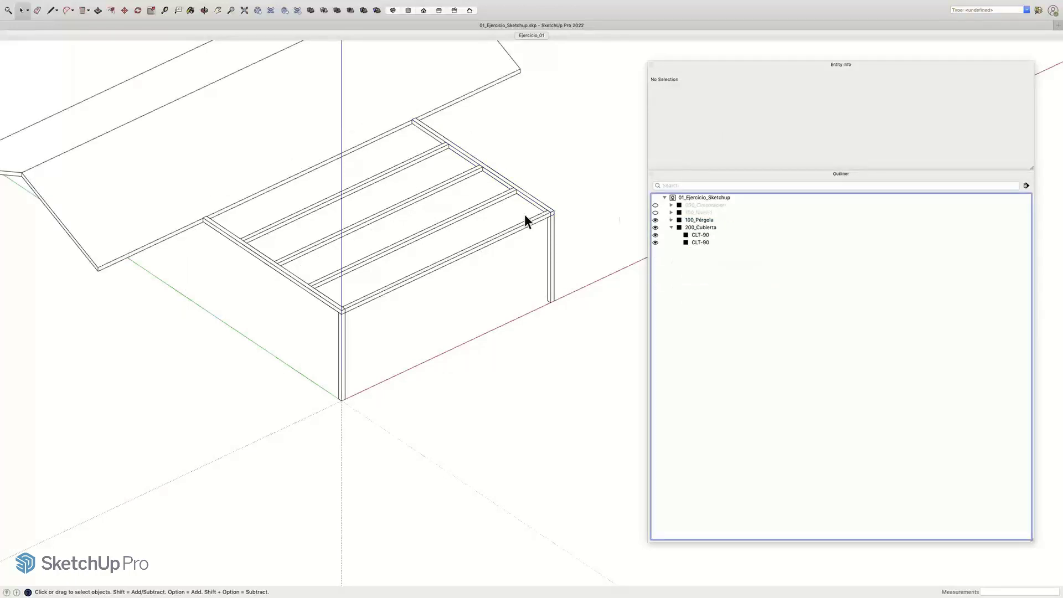
click(491, 197)
scroll(491, 197, down, 3)
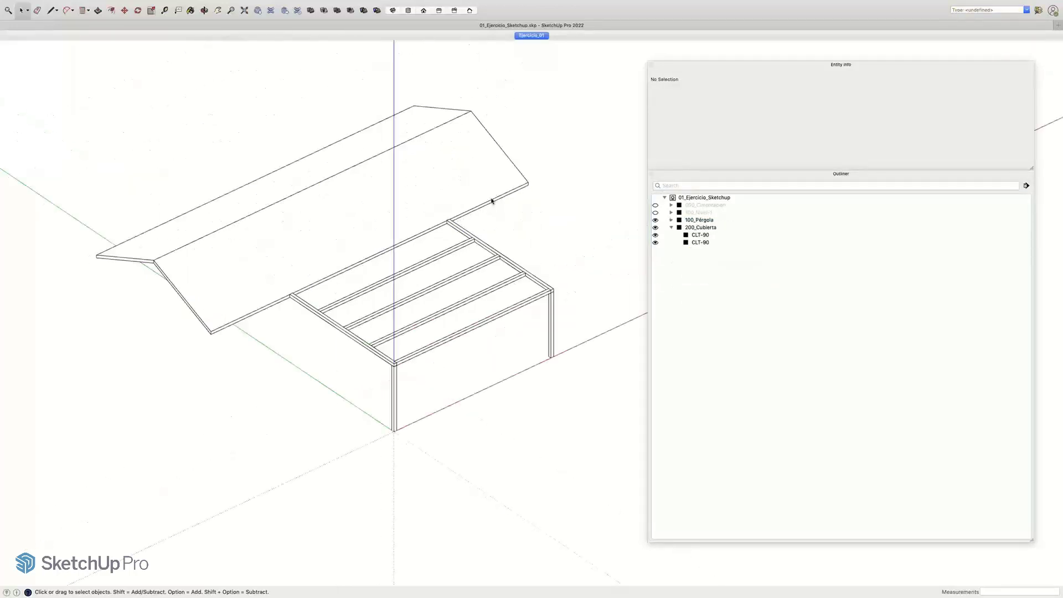
click(656, 220)
scroll(422, 272, up, 2)
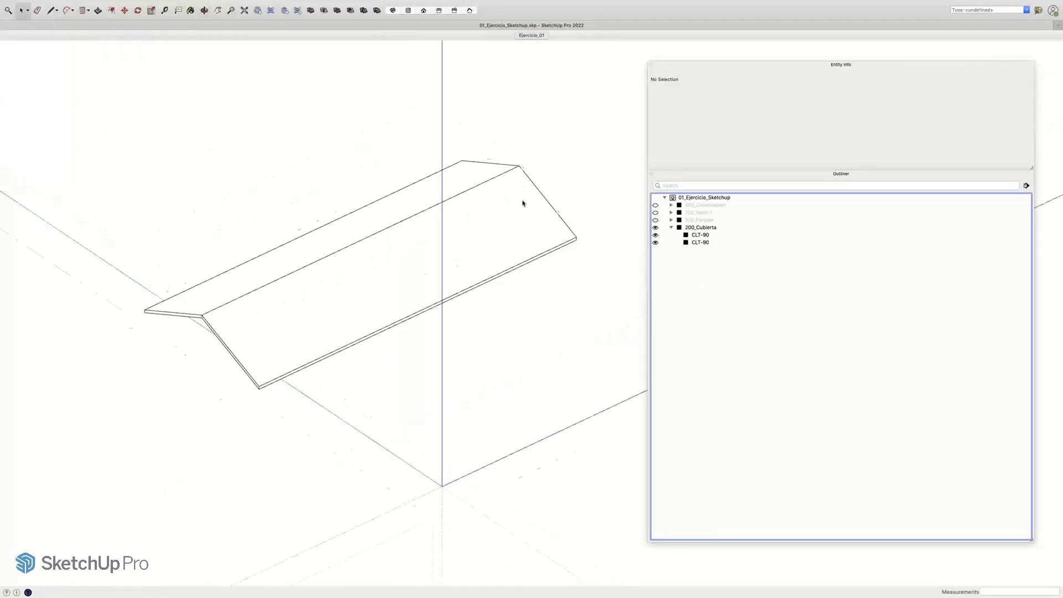
scroll(465, 224, up, 2)
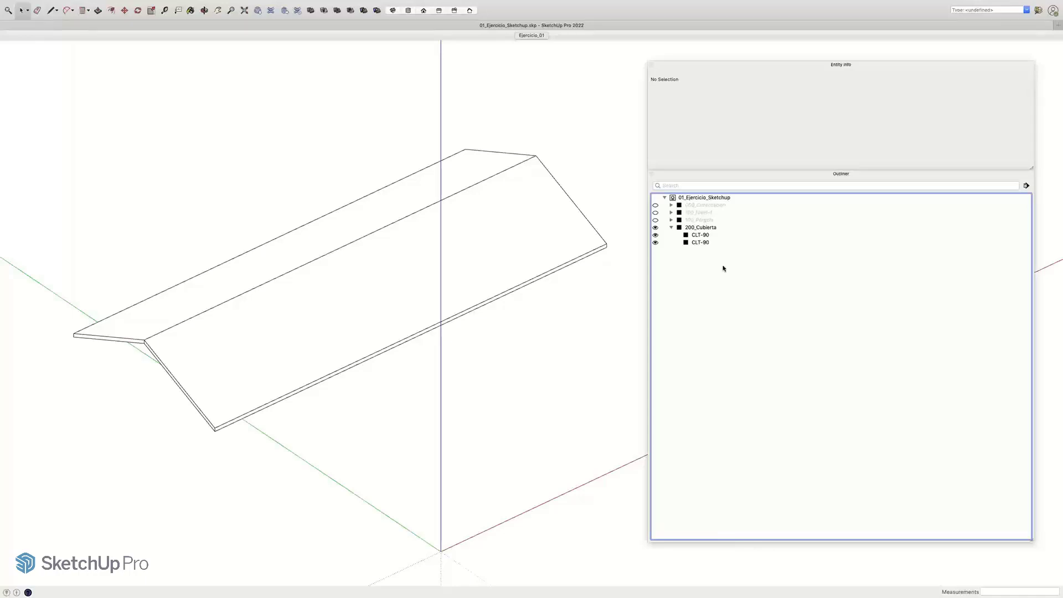
Step: Rename both CLT-90 groups inside 200_Cubierta together as EST_Forjado en CLT 150mm
click(700, 235)
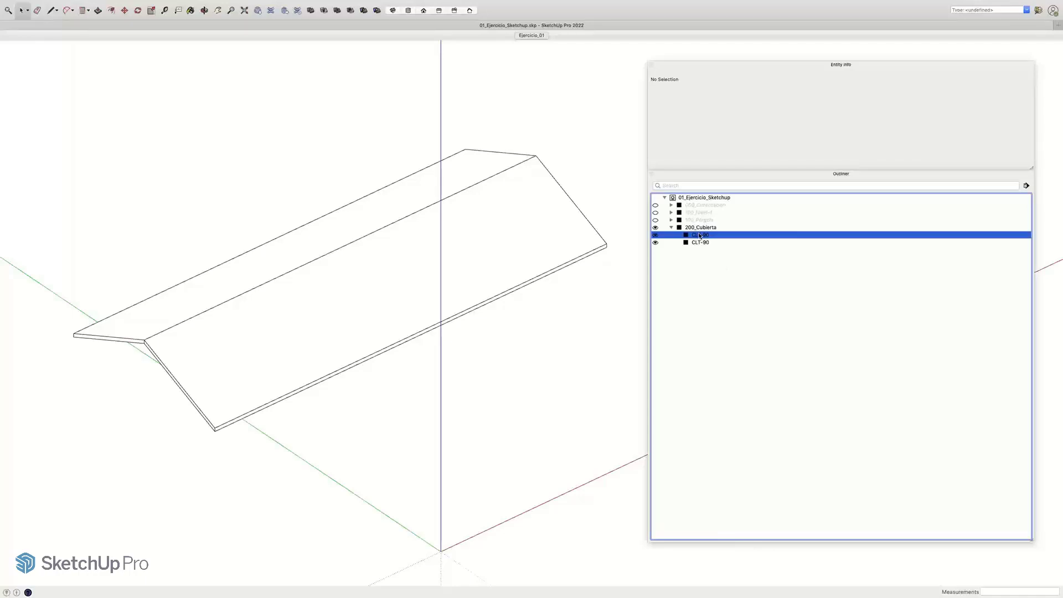
double_click(699, 236)
click(699, 242)
click(697, 236)
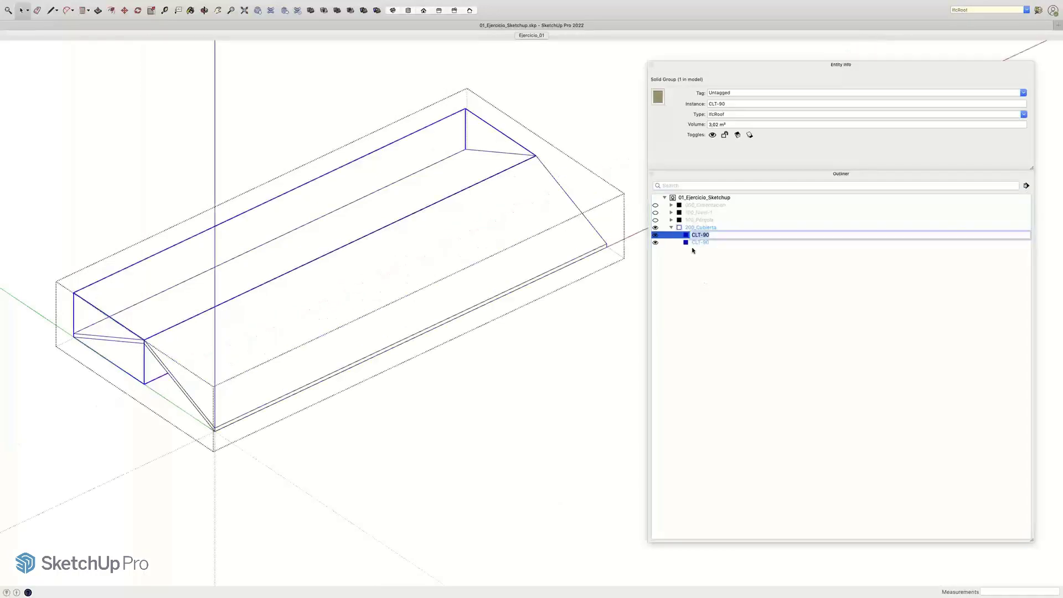
click(694, 250)
click(700, 235)
shift+click(700, 243)
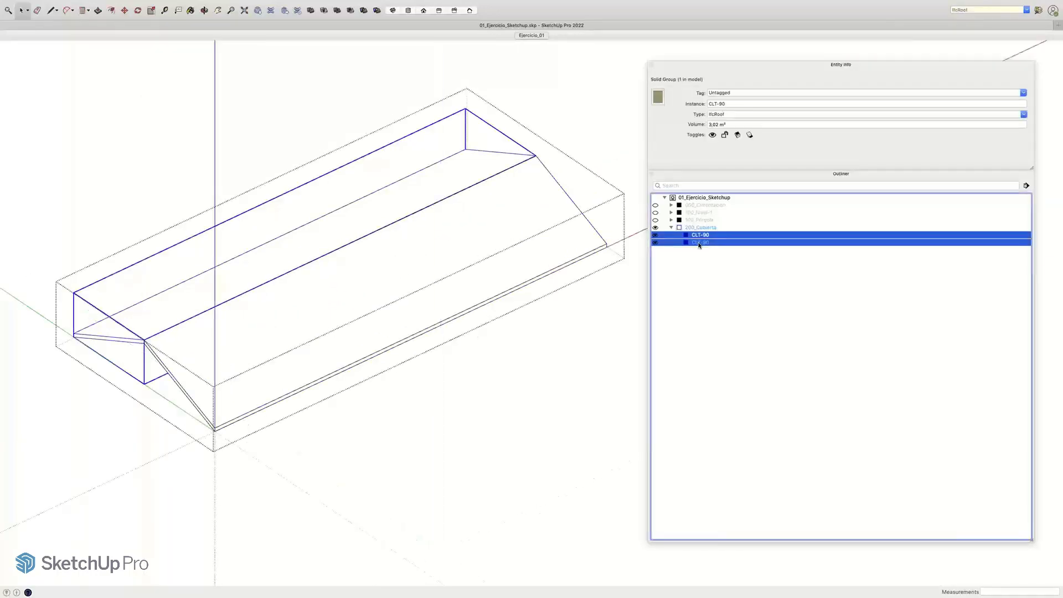
click(709, 104)
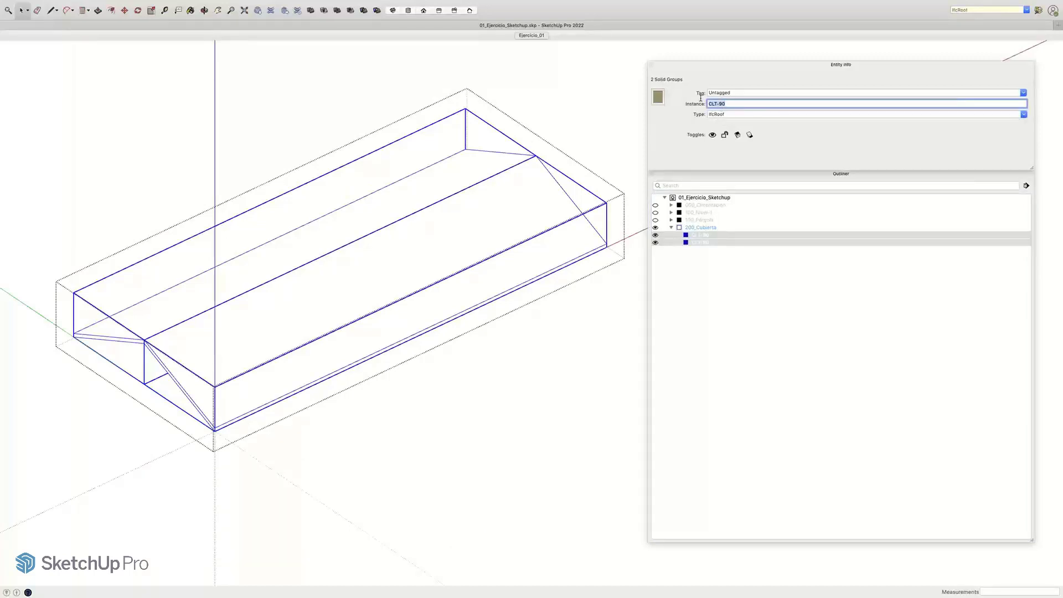
text(EST_Forjado en CLT 150mm)
click(757, 106)
key(Return)
click(808, 408)
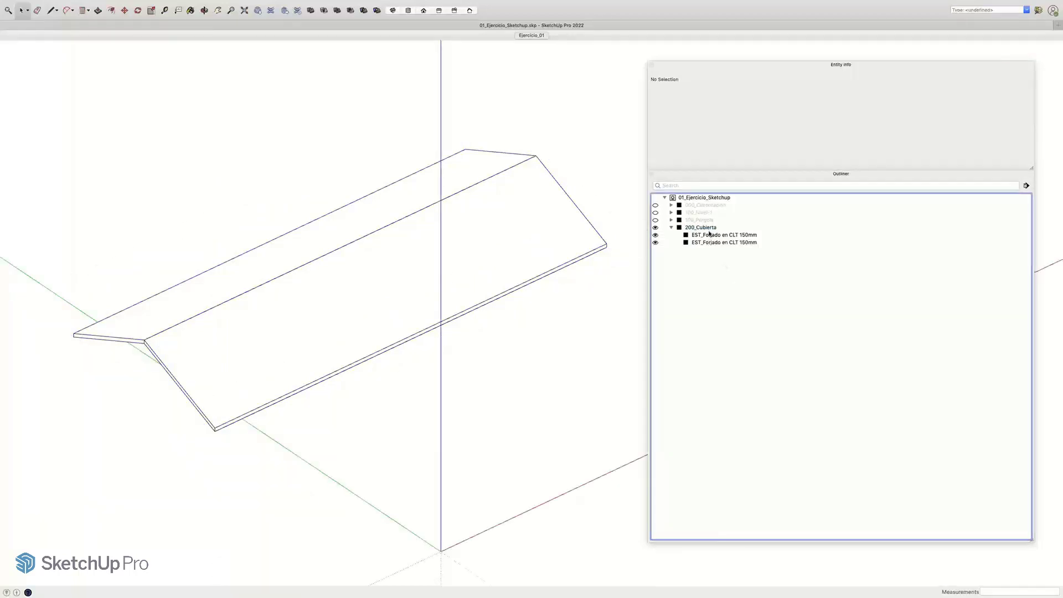
Step: Collapse the 200_Cubierta group in the Outliner
click(671, 228)
scroll(577, 221, down, 6)
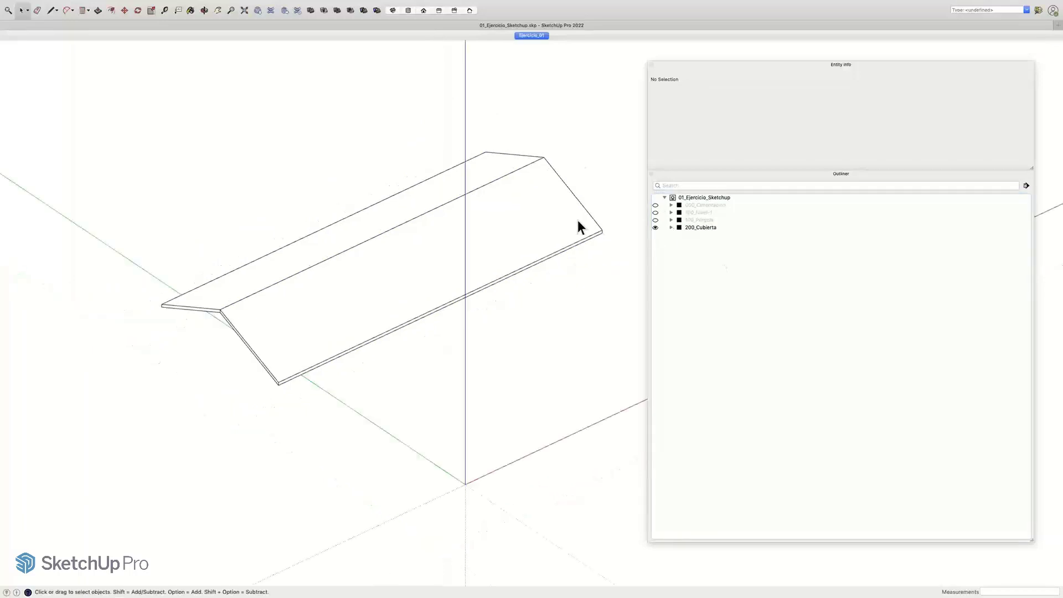
shift+middle_drag(494, 306, 466, 313)
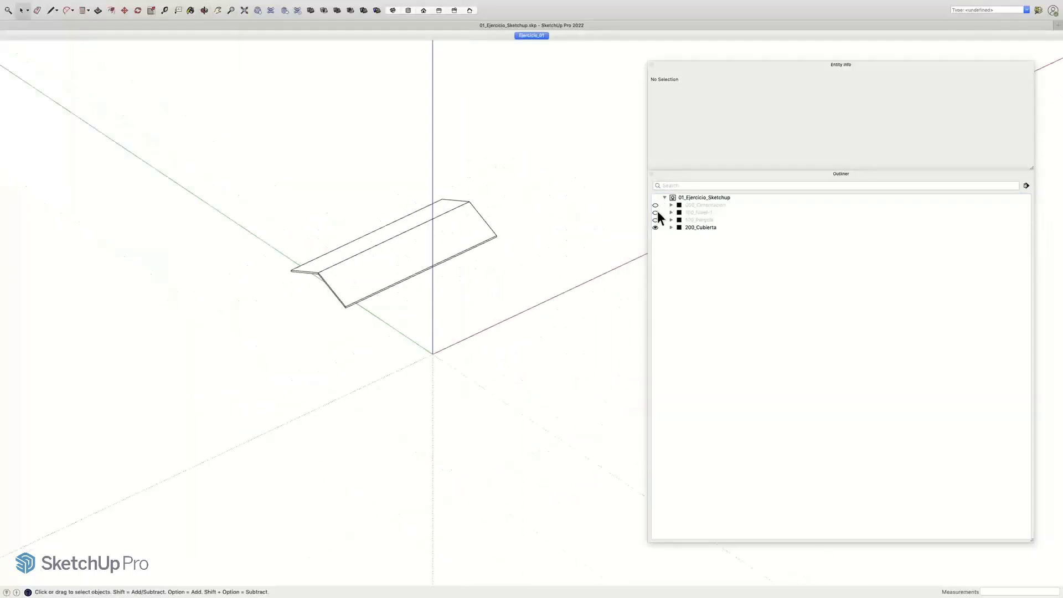
scroll(558, 243, up, 6)
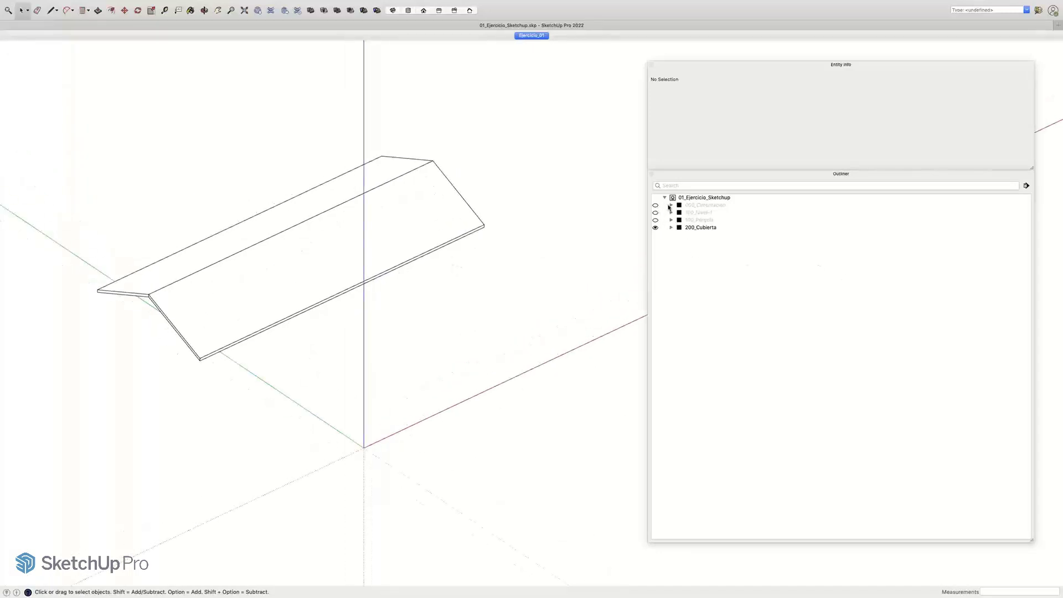
Step: Try to unhide all hidden groups of the model with a single Unhide All command
click(699, 206)
shift+click(691, 221)
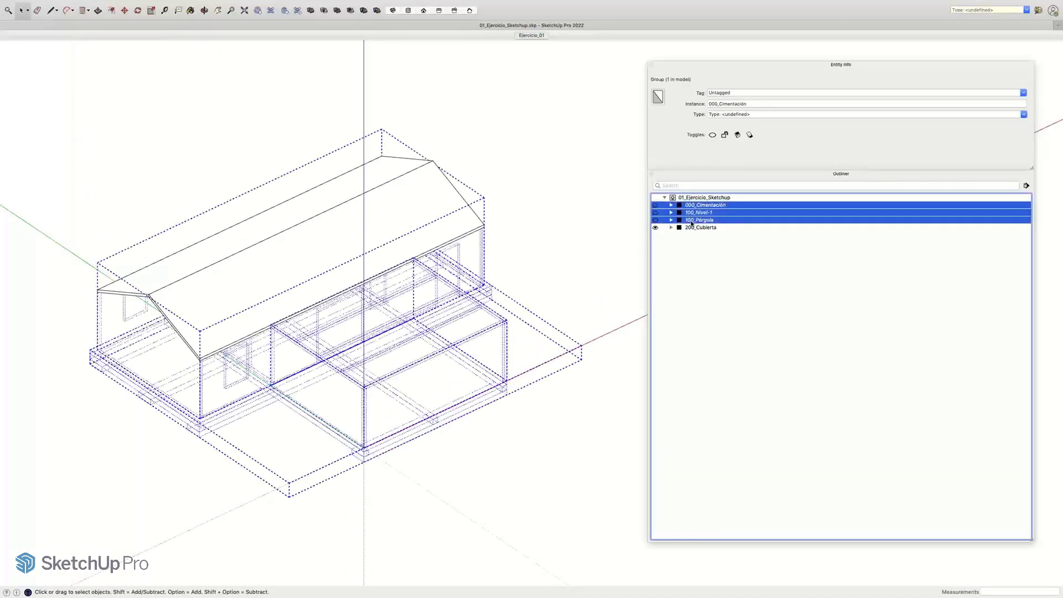
click(411, 104)
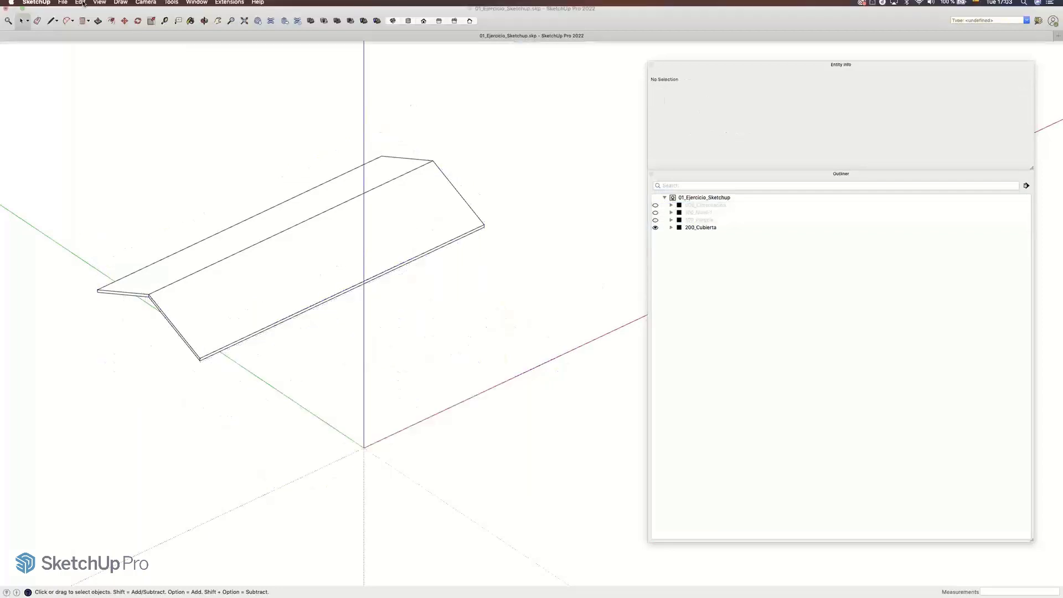
click(81, 3)
mouse_move(92, 125)
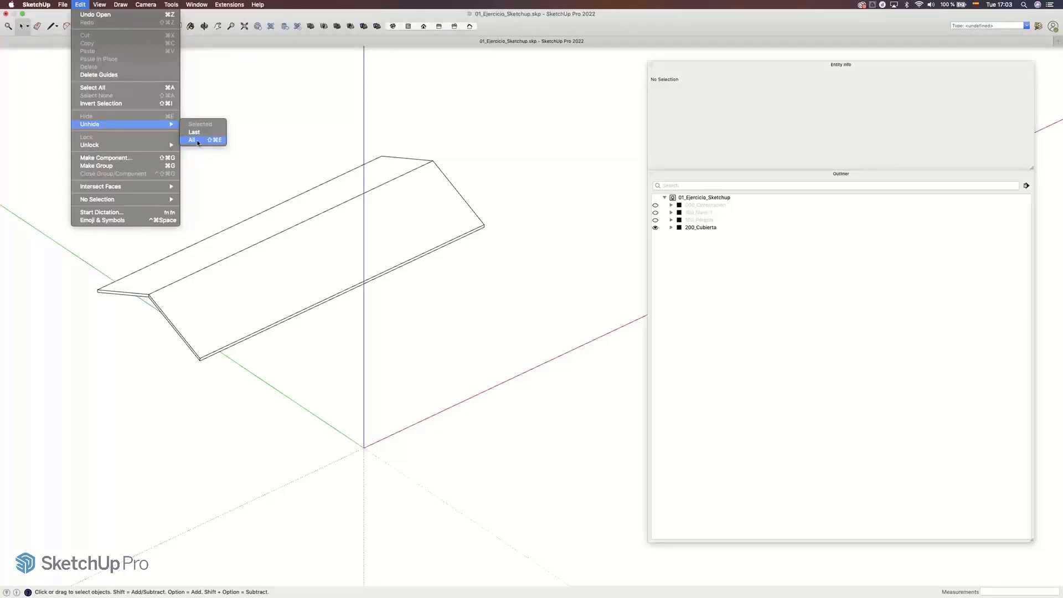
click(197, 143)
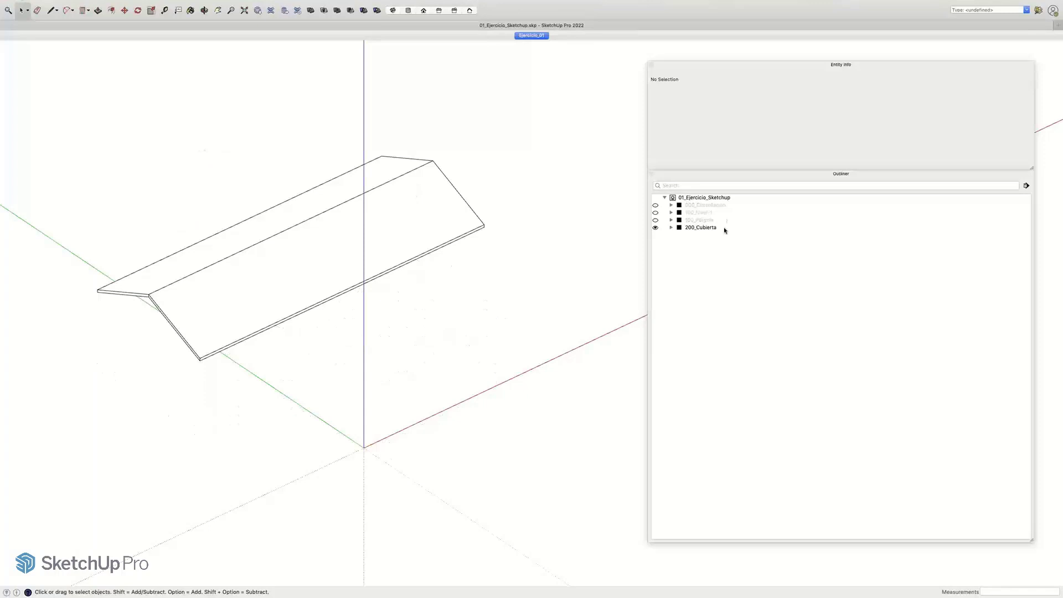
Step: Select 000_Cimentación, 100_Nivel-1 and 100_Pérgola in the Outliner and make them visible together
click(704, 206)
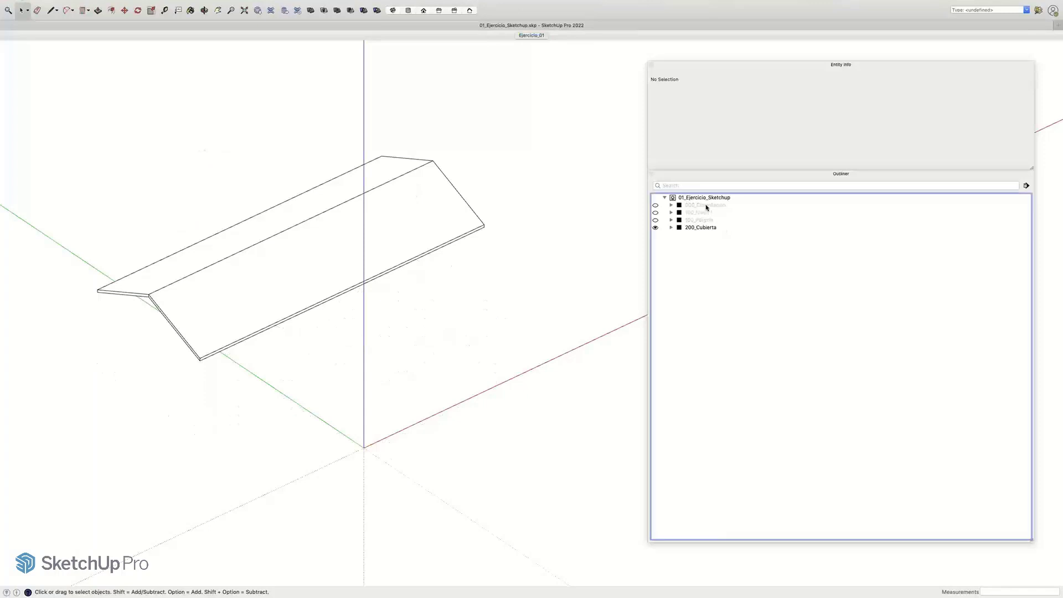
click(703, 205)
shift+click(696, 221)
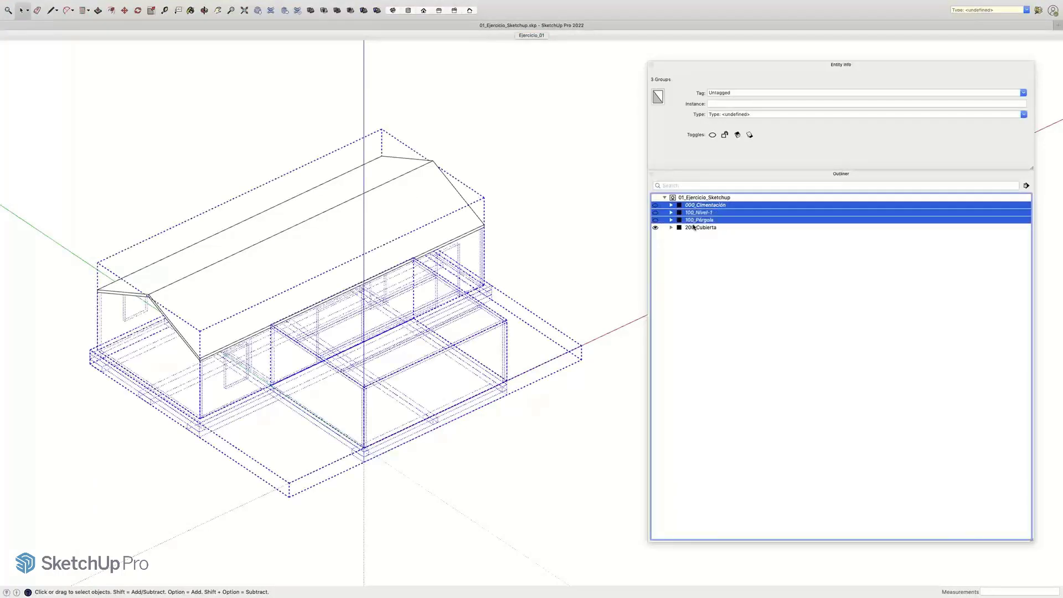
click(656, 206)
click(597, 237)
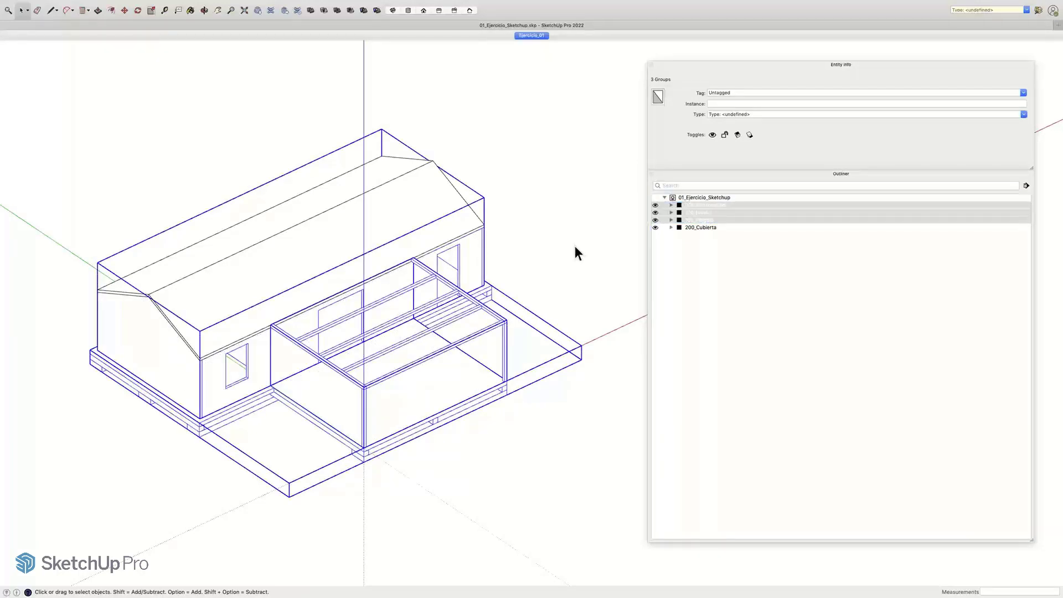
middle_drag(493, 260, 500, 224)
scroll(437, 282, up, 2)
shift+middle_drag(459, 297, 474, 311)
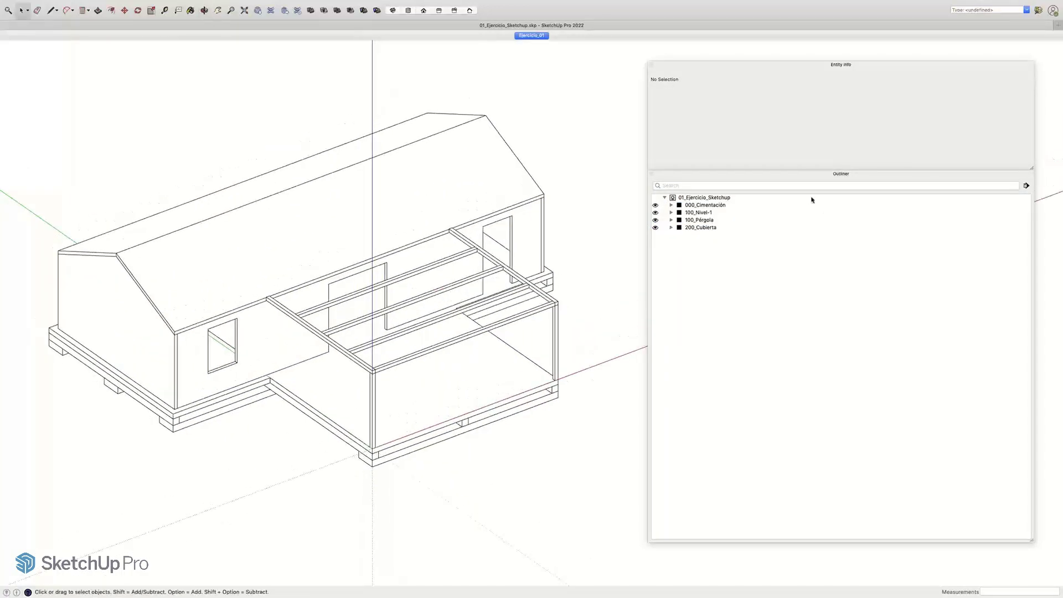
Step: Filter the Outliner by "Muros" and by "EST_Muros", and clear the search text
click(773, 186)
text(Muros)
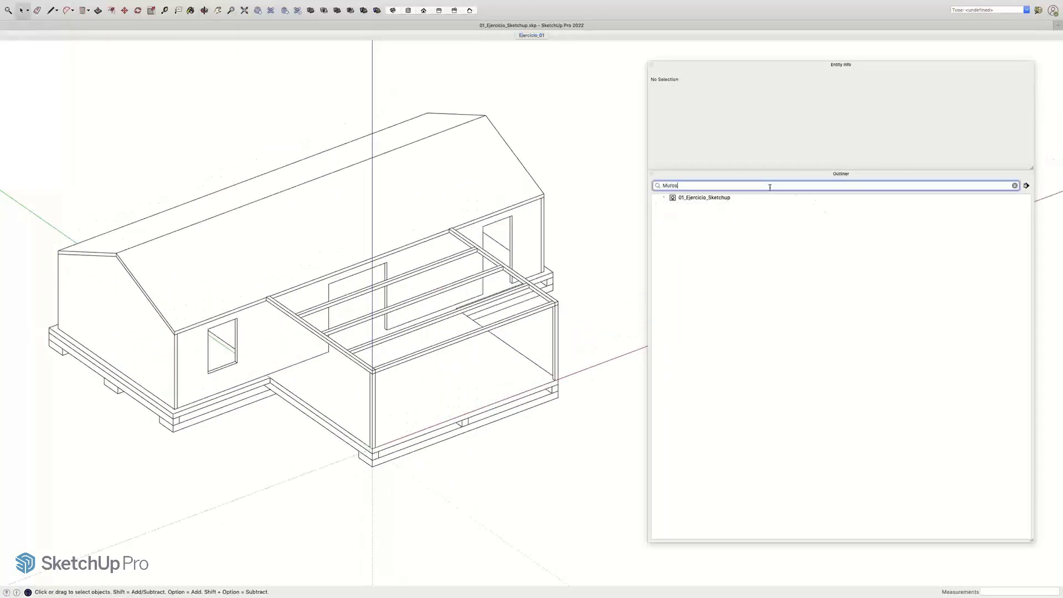
click(714, 198)
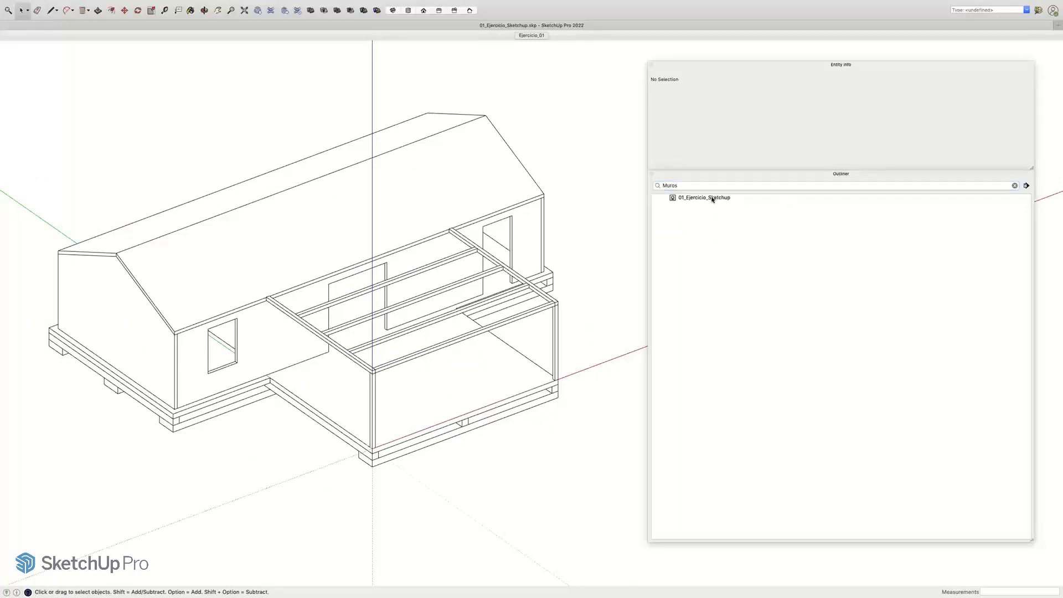
click(664, 185)
text(EST_)
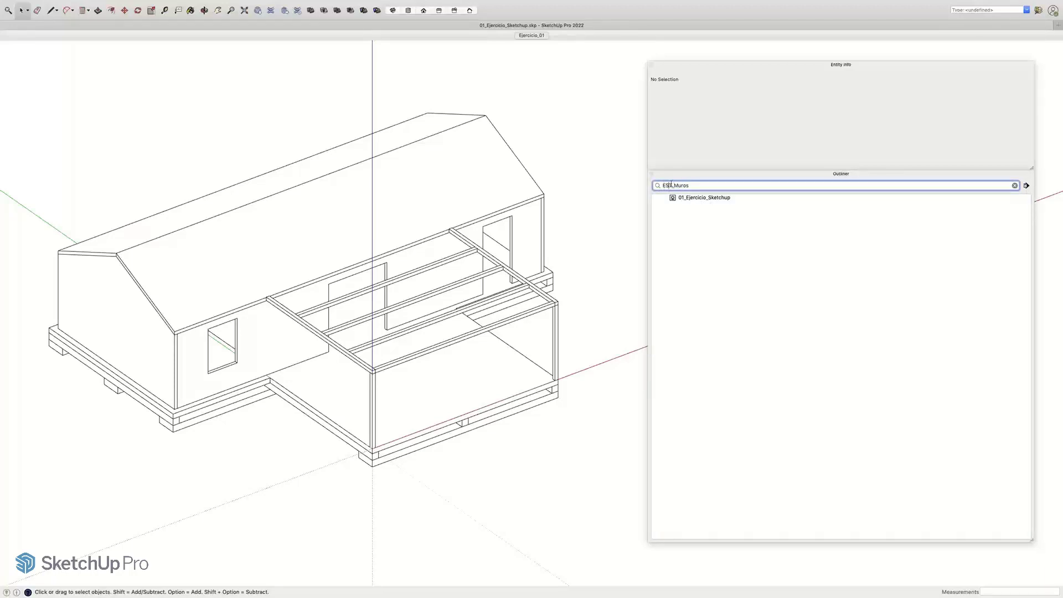
drag(692, 187, 660, 185)
key(BackSpace)
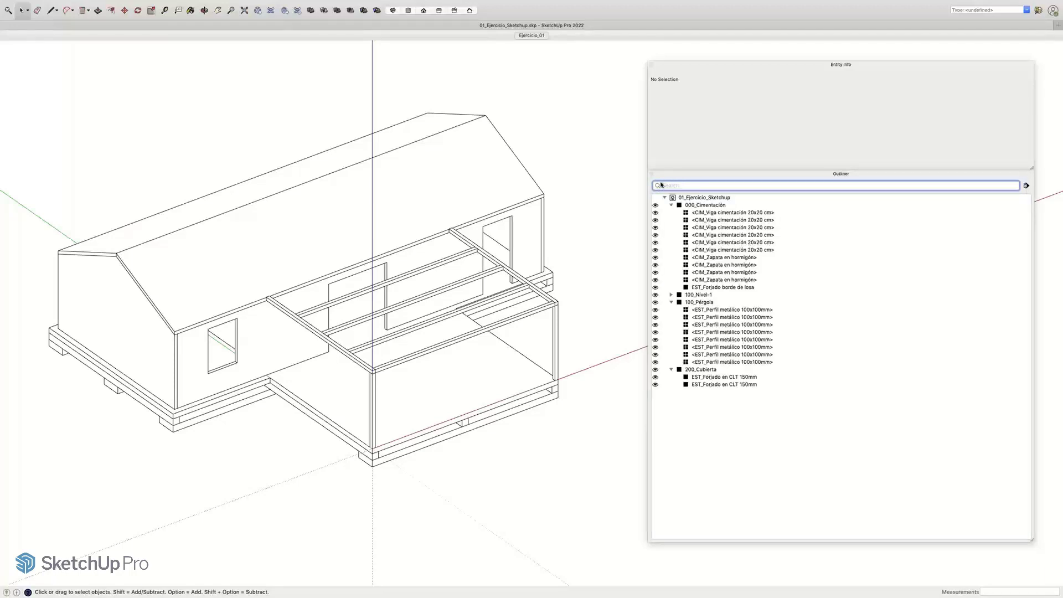
Step: Expand the 100_Nivel-1 group and filter the Outliner by "EST_Muro"
click(671, 295)
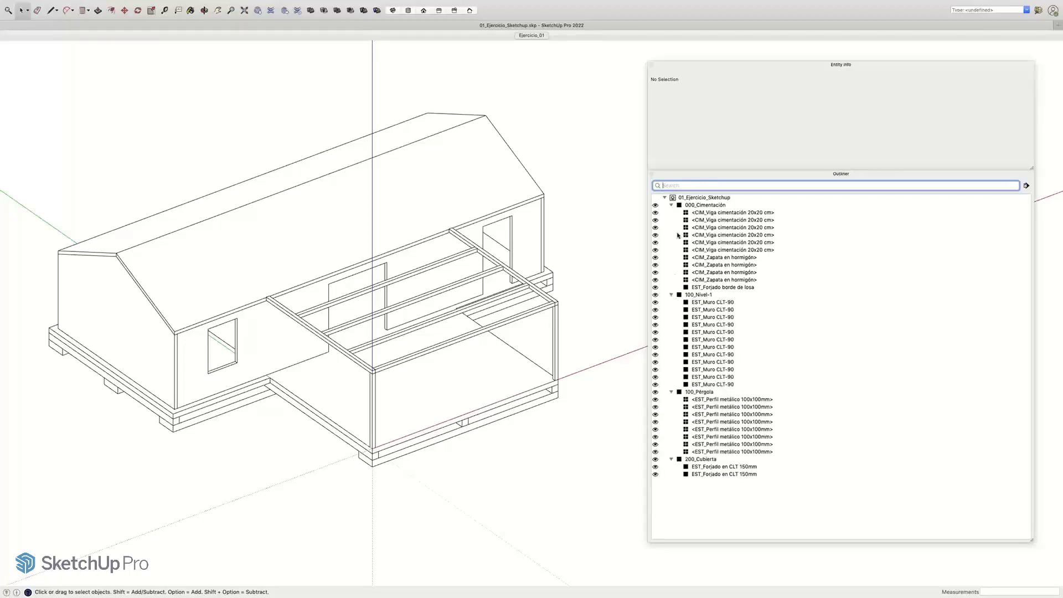
text(ES)
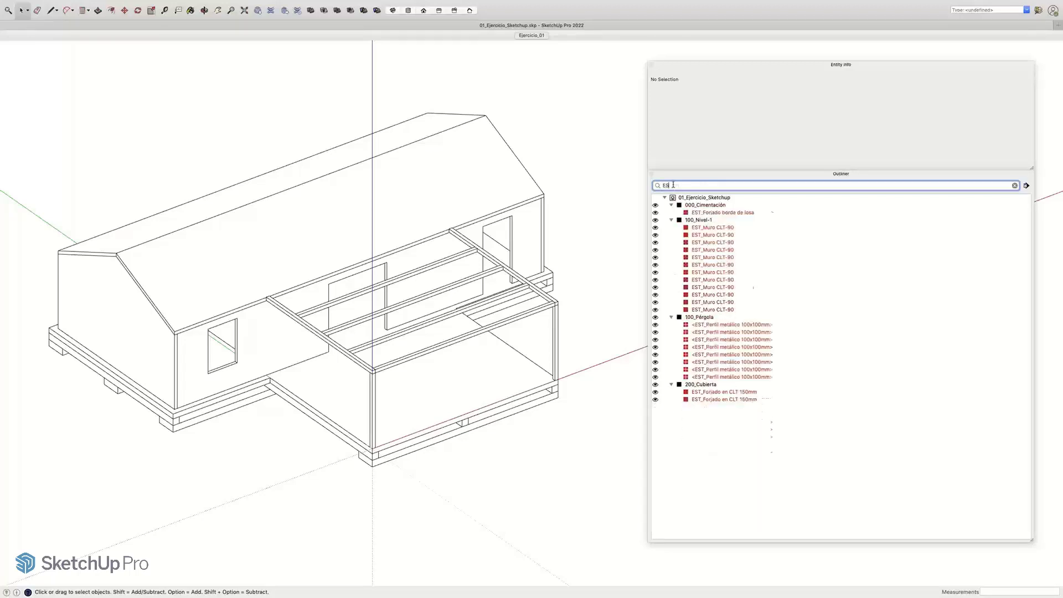
text(T_Muro)
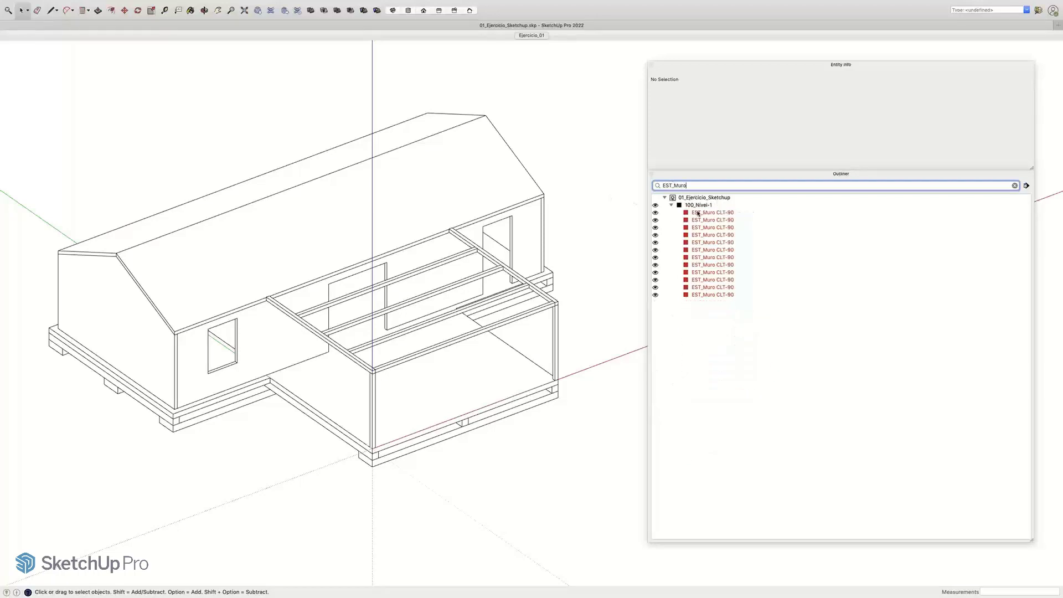
Step: Select all the EST_Muro CLT-90 groups of 100_Nivel-1 together in the filtered Outliner
double_click(655, 182)
click(689, 185)
double_click(689, 186)
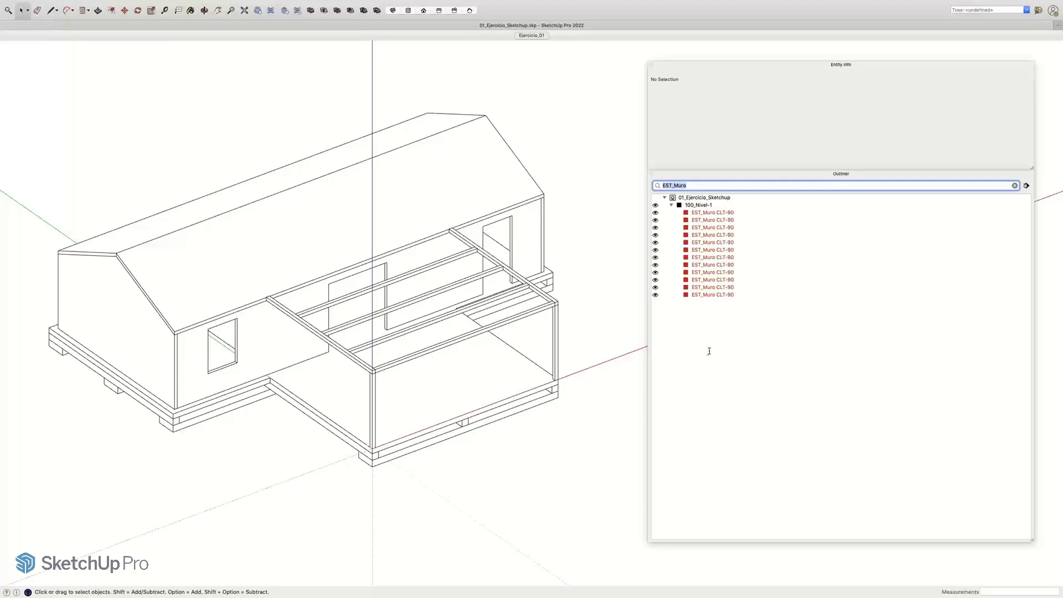
click(721, 213)
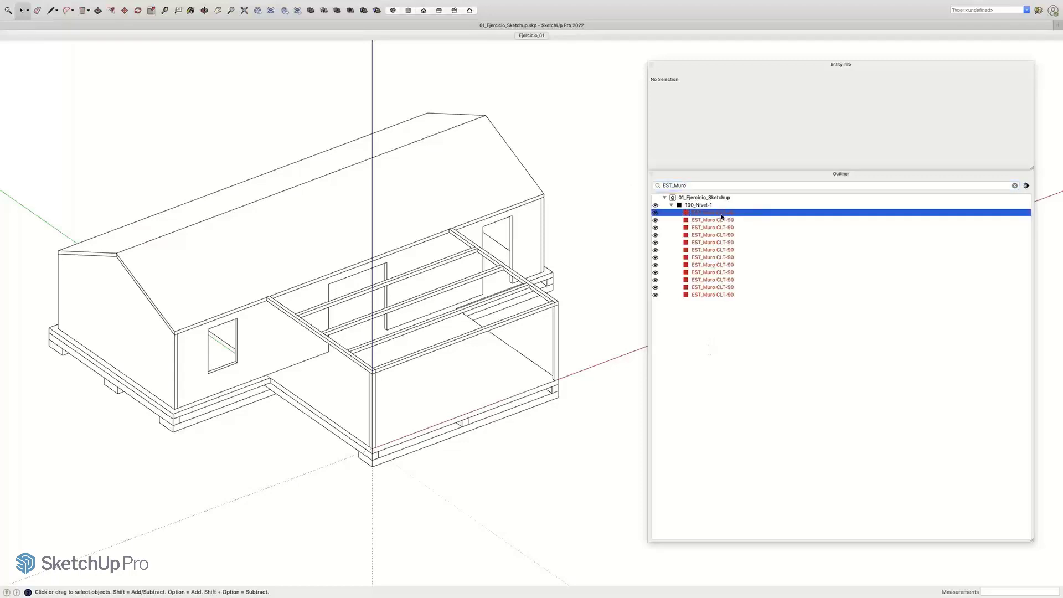
shift+click(713, 295)
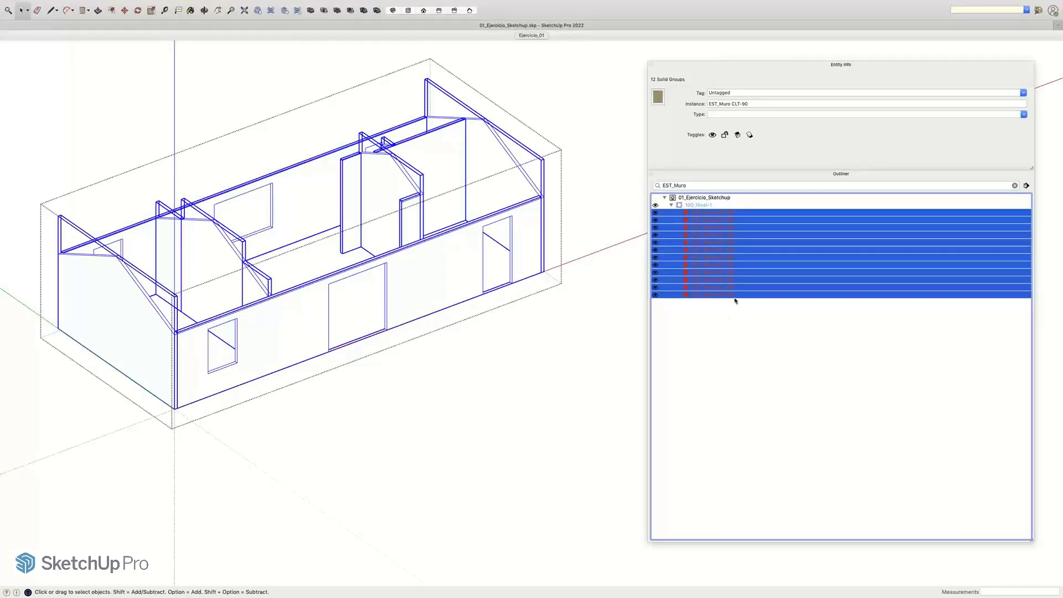
Step: Filter the Outliner by "EST_forjado", select both EST_Forjado en CLT 150mm roof slabs together, and clear the selection
click(687, 185)
drag(686, 185, 675, 185)
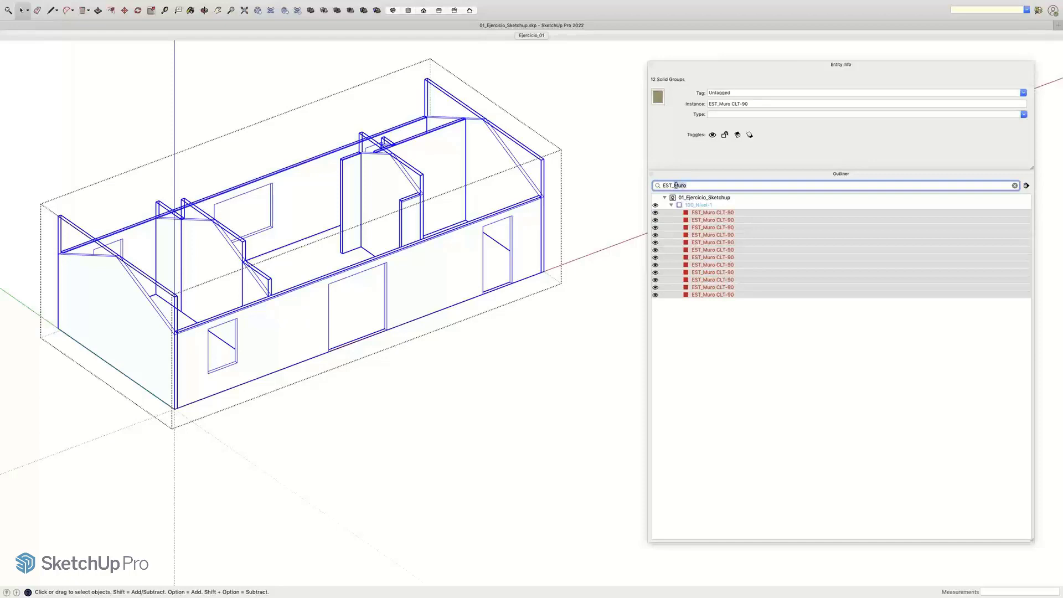
text(Forjado)
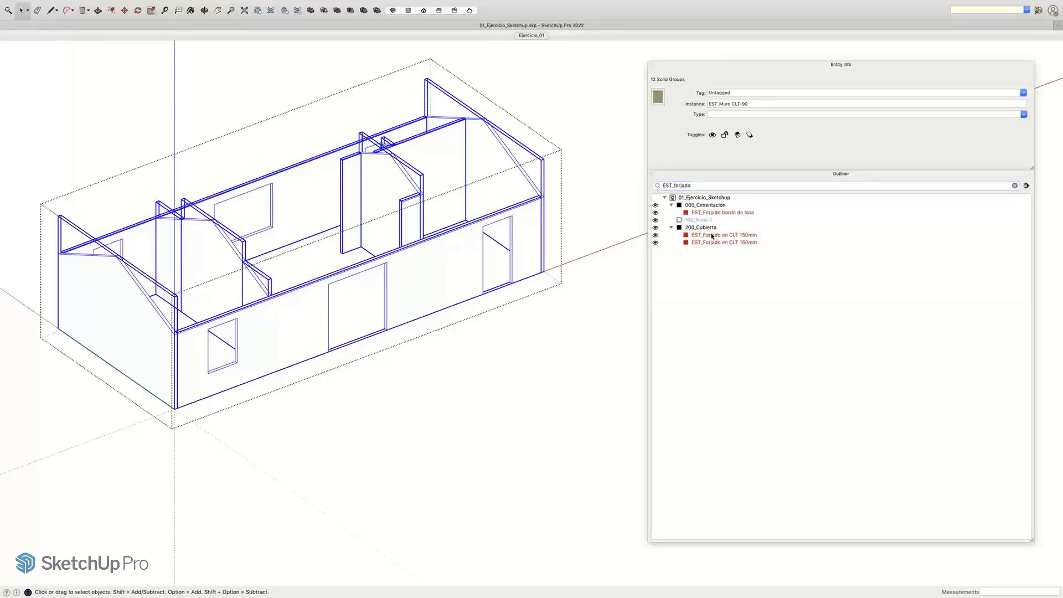
click(712, 234)
shift+click(712, 242)
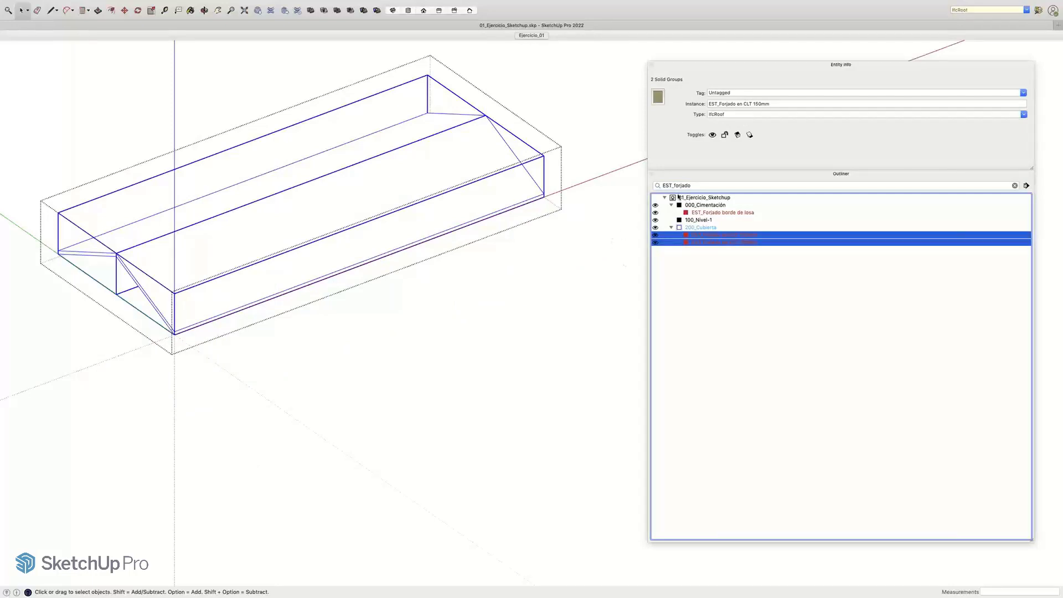
click(695, 186)
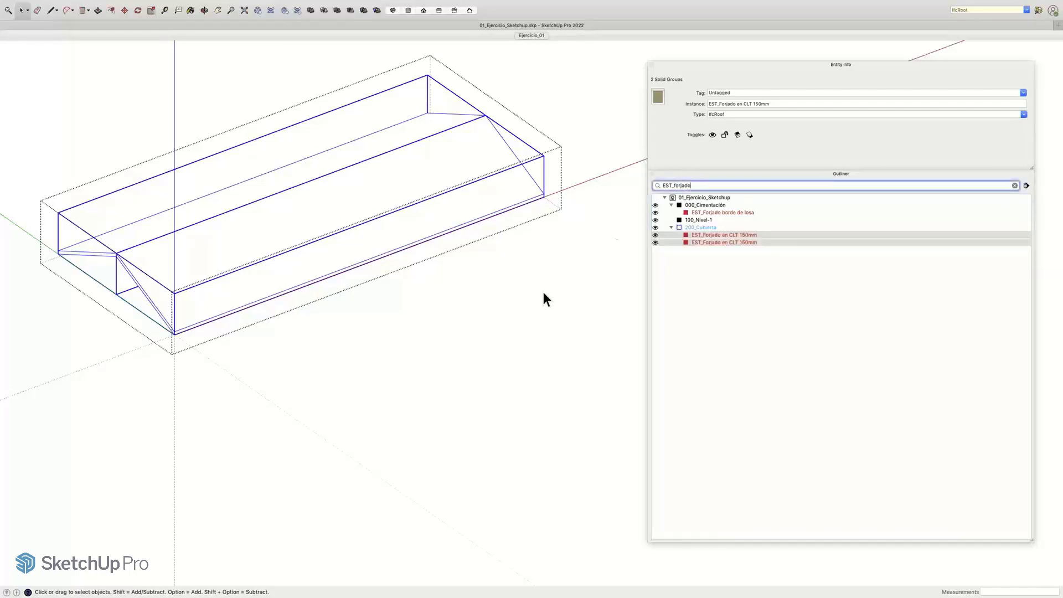
click(590, 267)
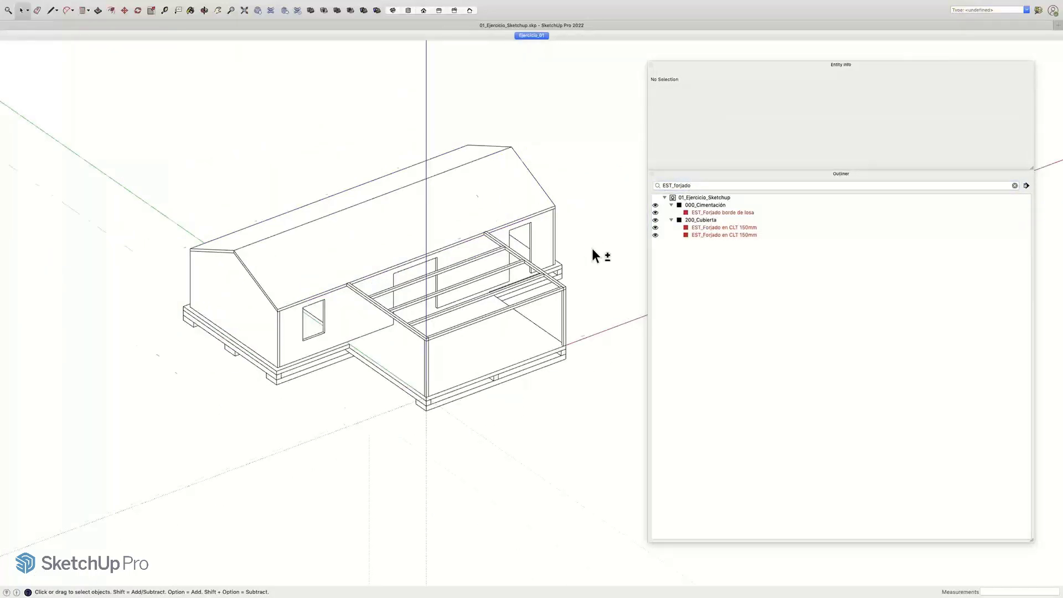
Step: Clear the Outliner search text so the full model tree is listed
click(702, 174)
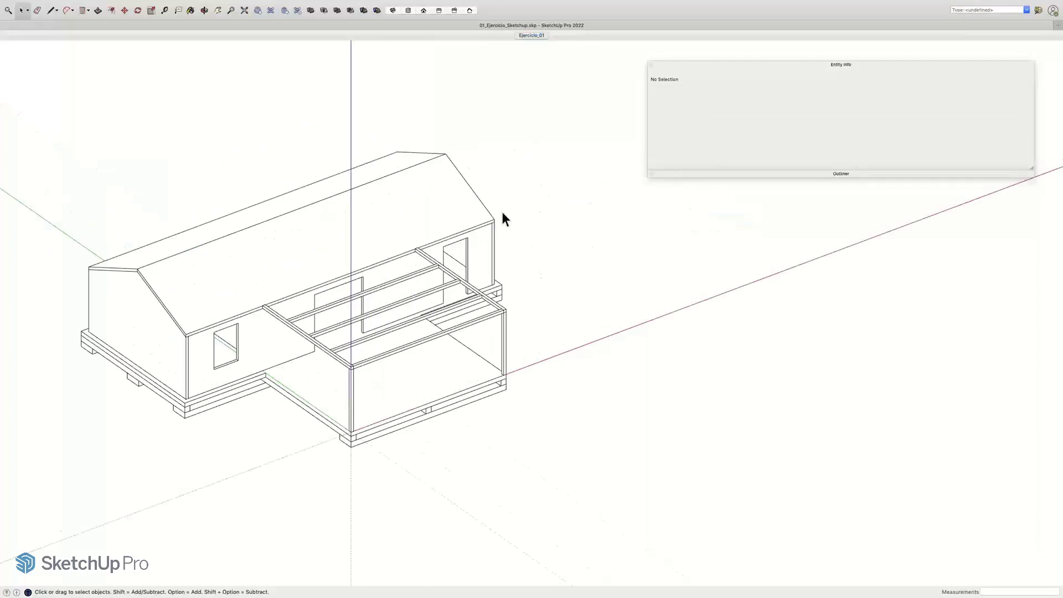
key(Page_Down)
click(752, 174)
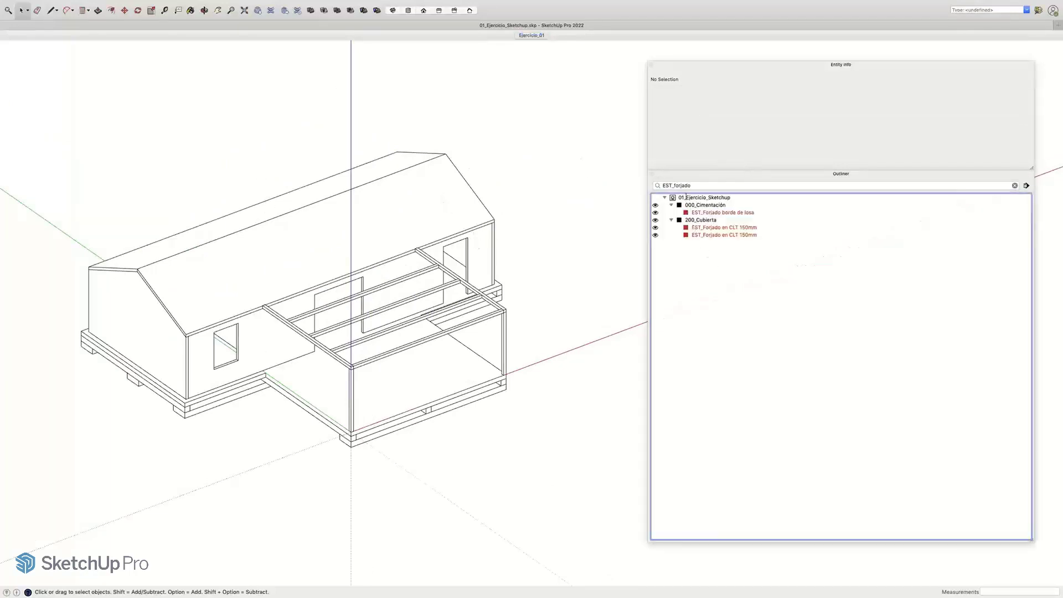
key(shift+Tab)
key(BackSpace)
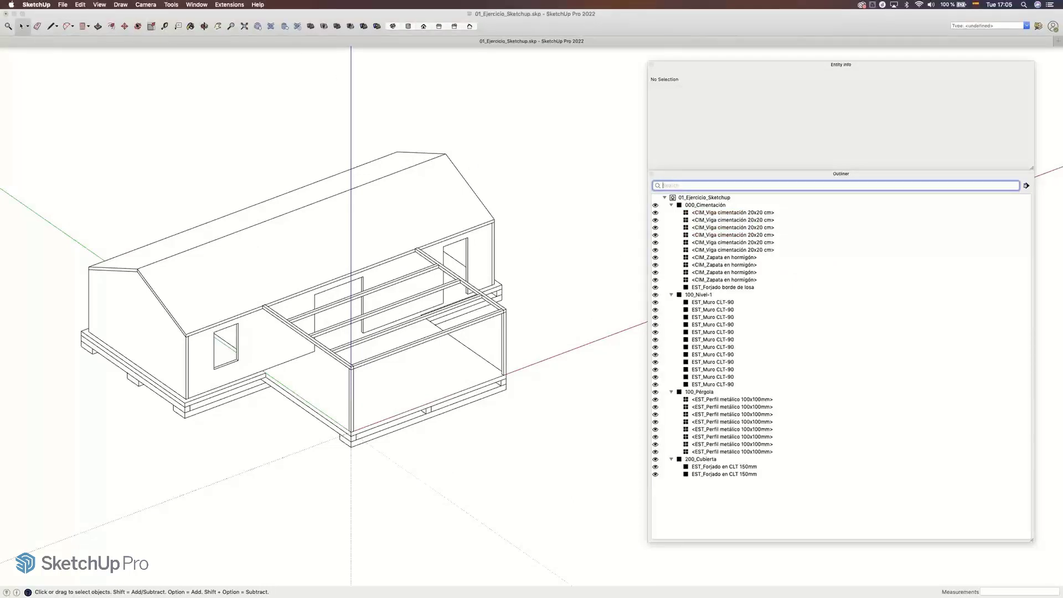
Step: Save the model with Save As under the file name 01_Ejercicio_Sketchup.skp
click(60, 5)
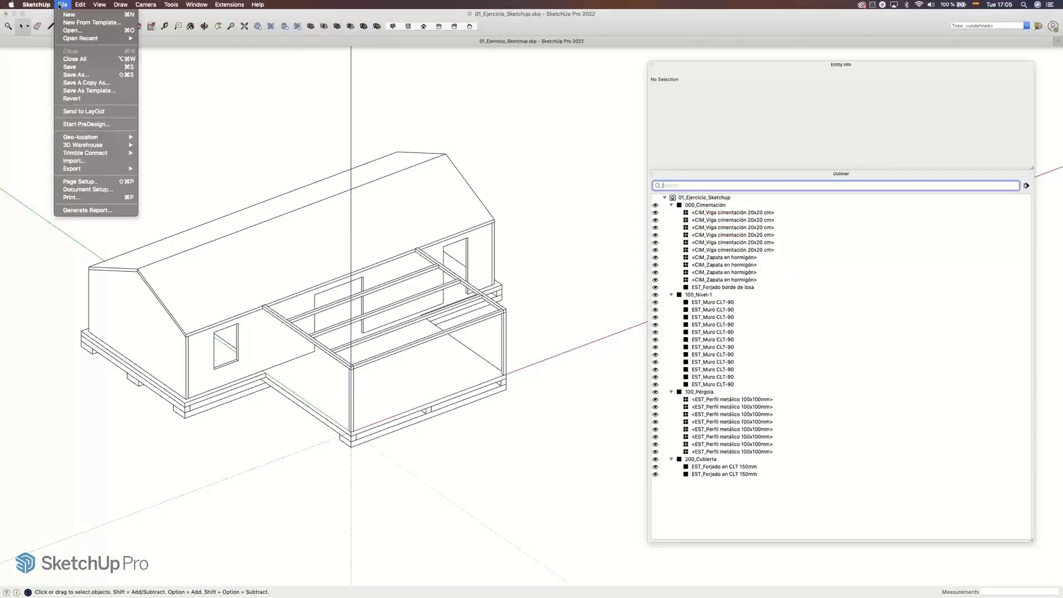
click(76, 75)
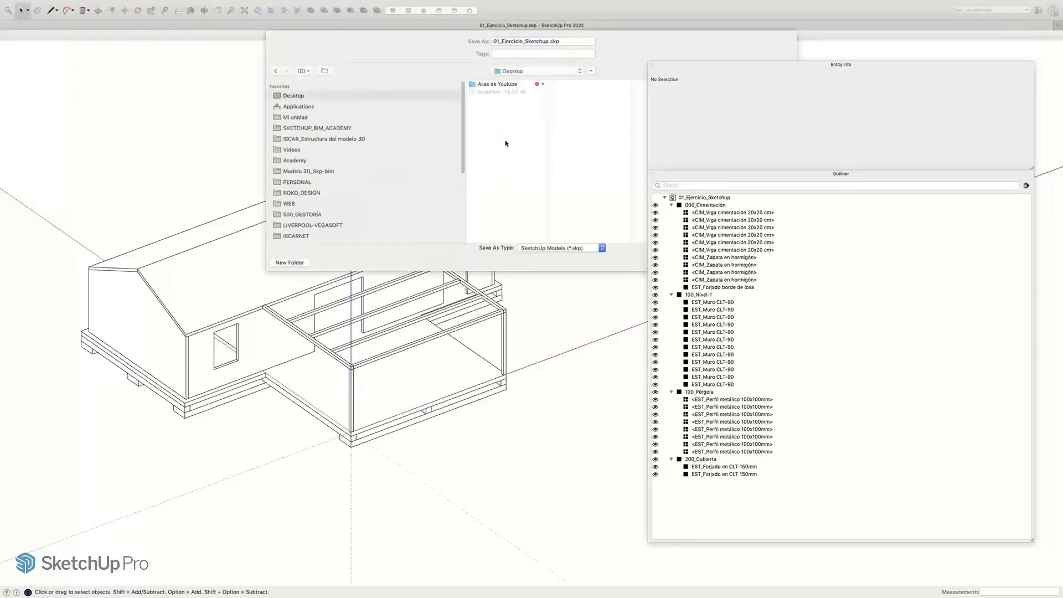
key(Return)
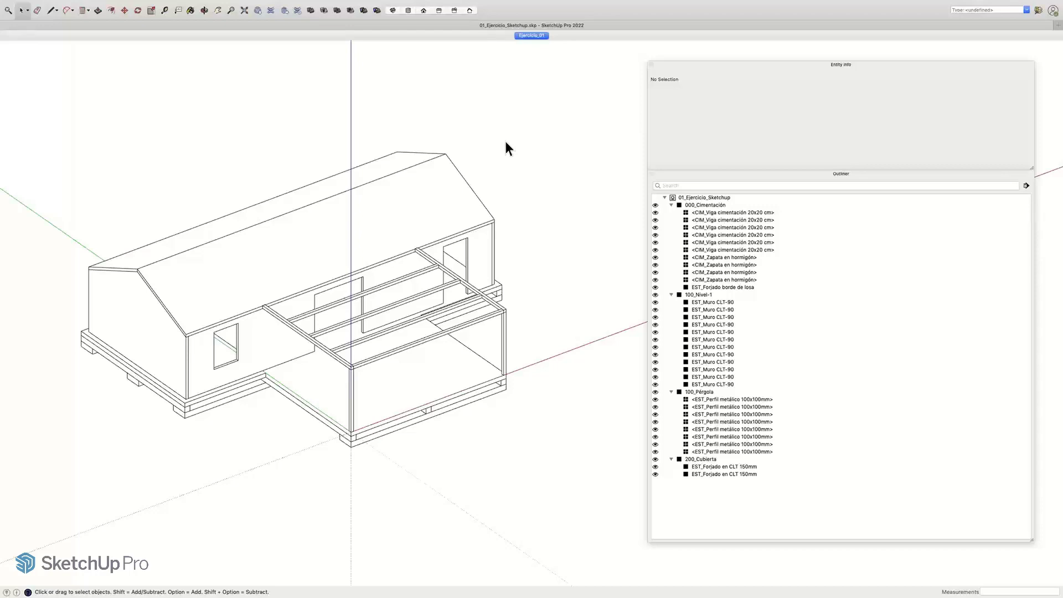
Step: Switch to the open 3D_Estructura_chalet.skp model window
key(super+Tab)
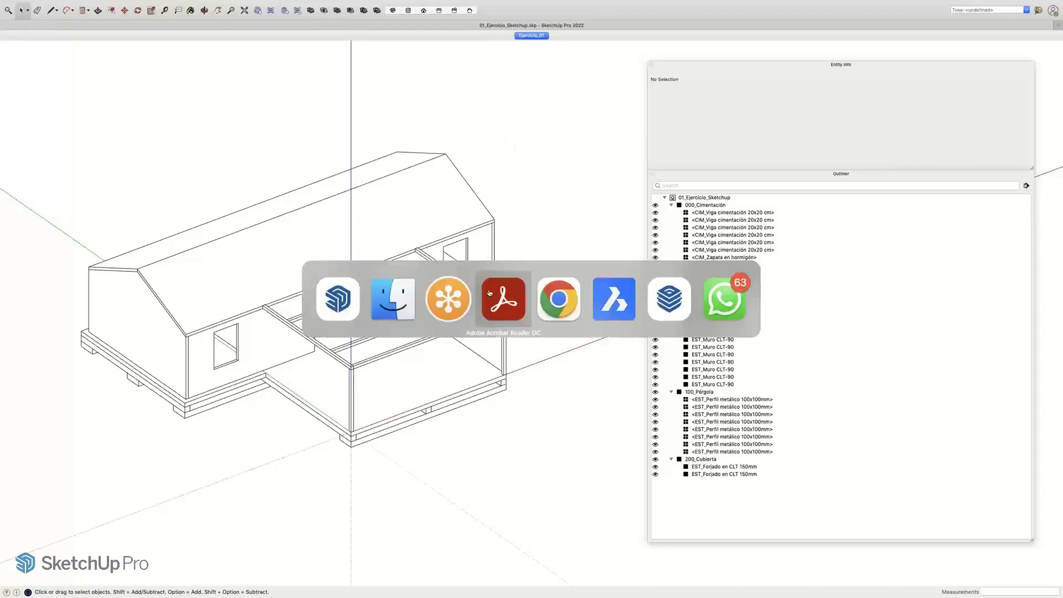
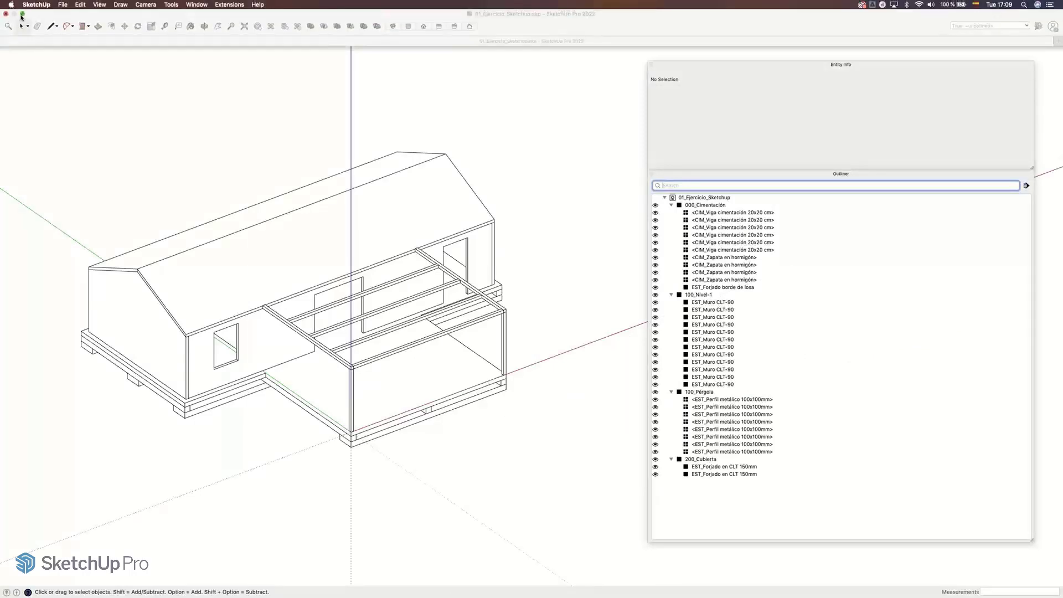
click(21, 15)
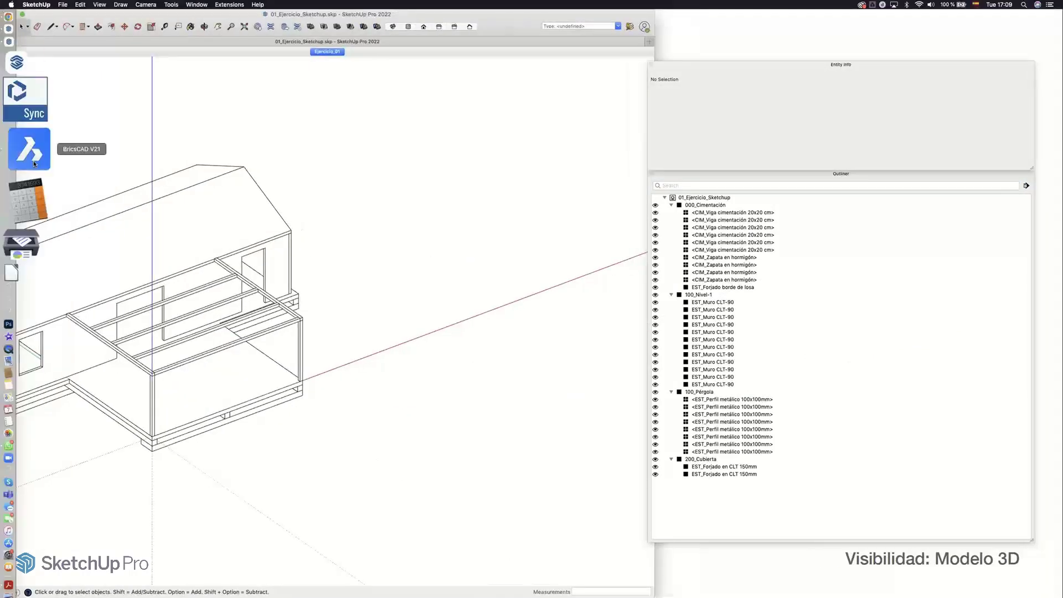
right_click(32, 117)
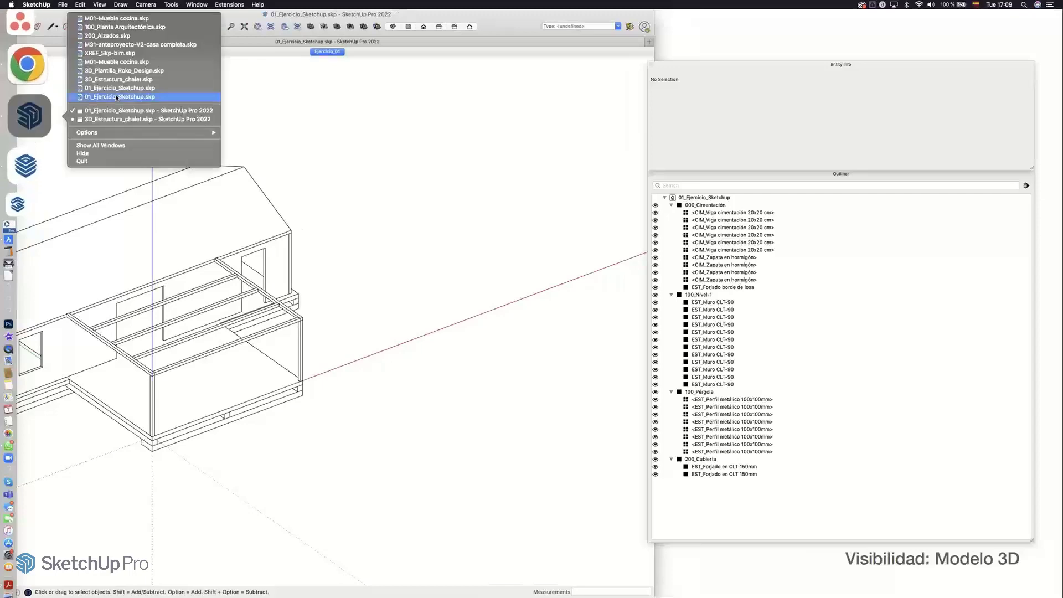
click(102, 118)
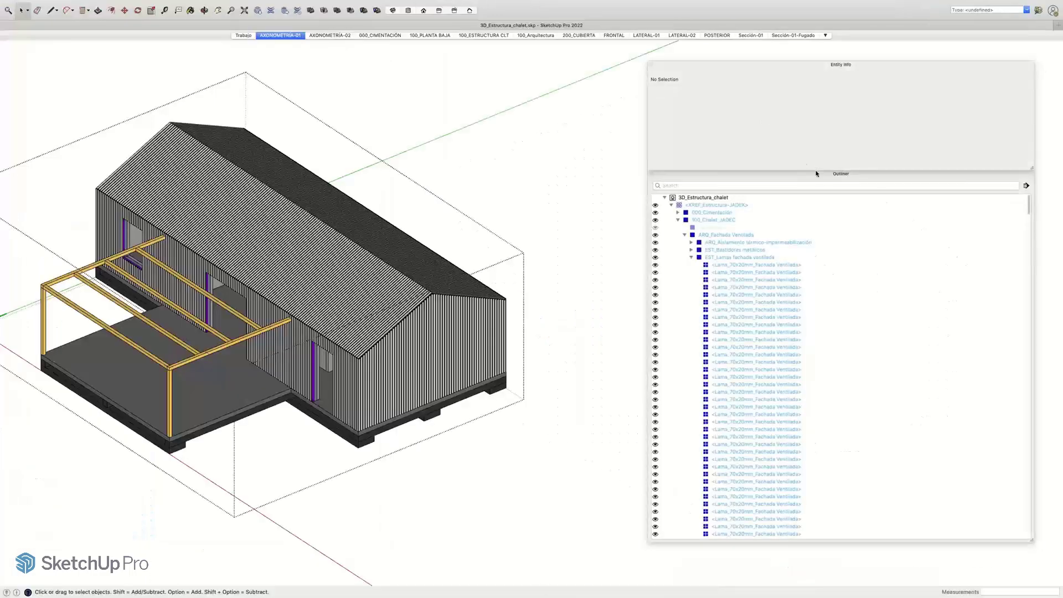
Step: Collapse the Outliner and Entity Info panels to their title bars
click(817, 173)
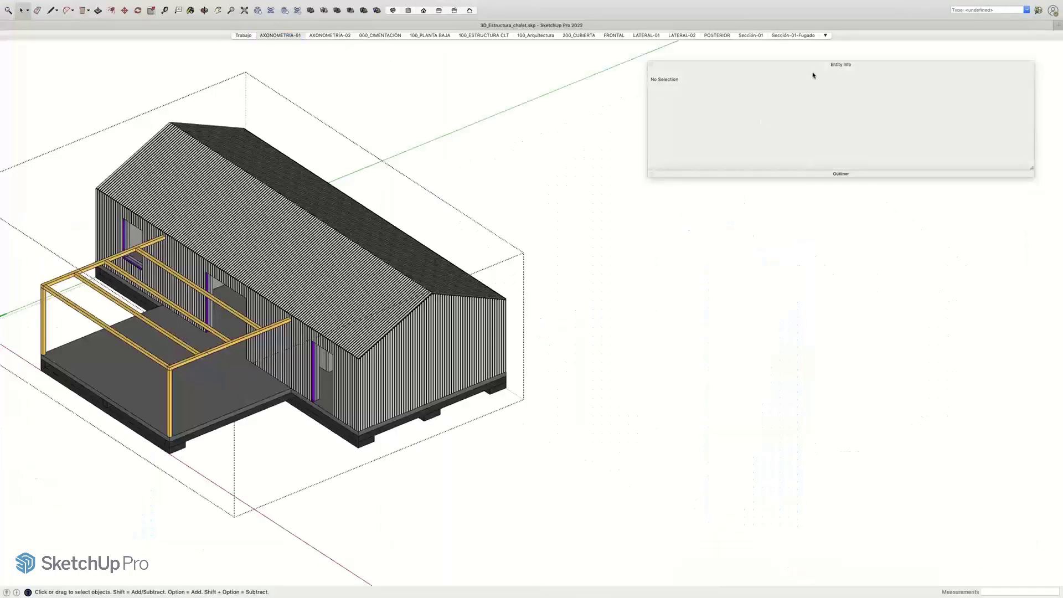
click(812, 69)
drag(1028, 68, 668, 160)
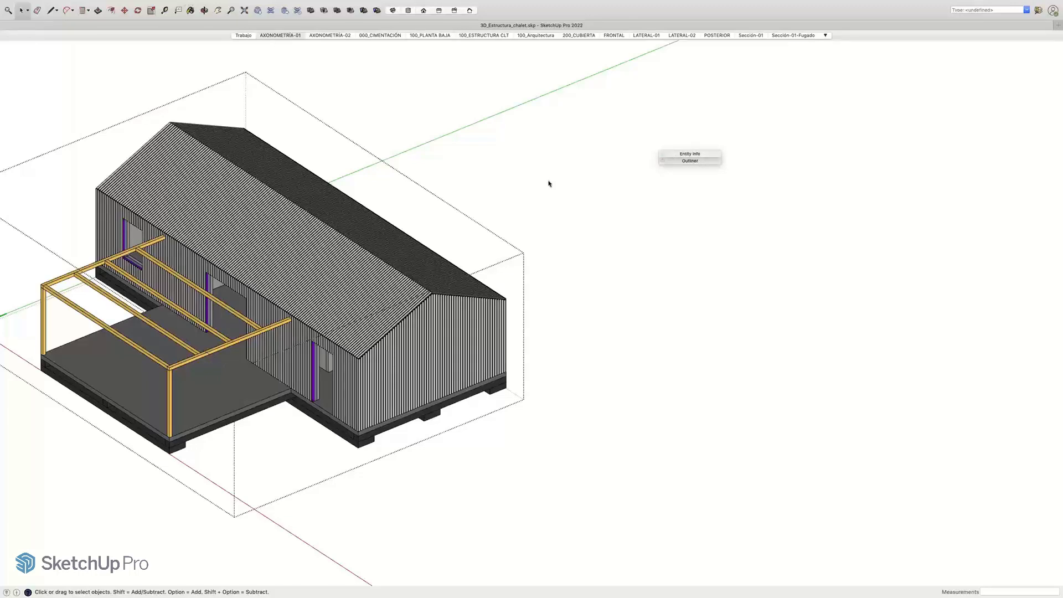
Step: Show the Tags panel beside the chalet model and enlarge it vertically
click(189, 4)
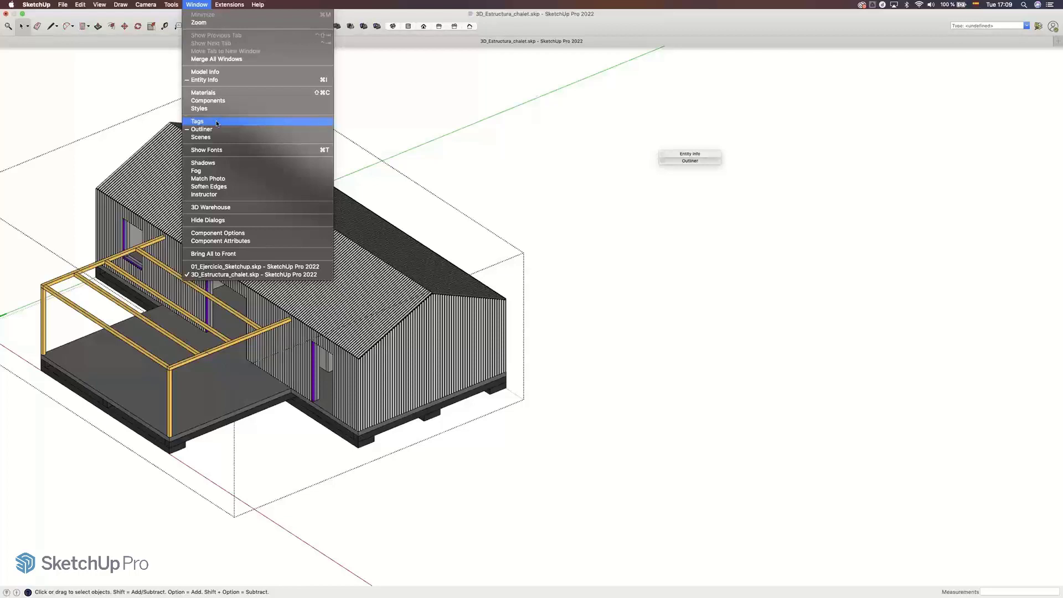
click(217, 122)
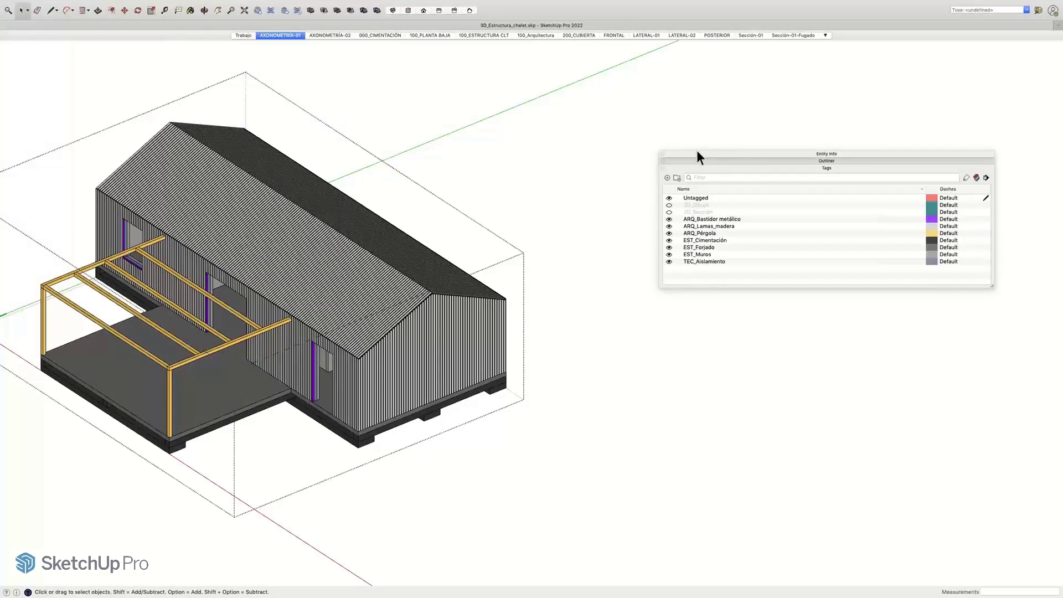
drag(698, 152, 663, 172)
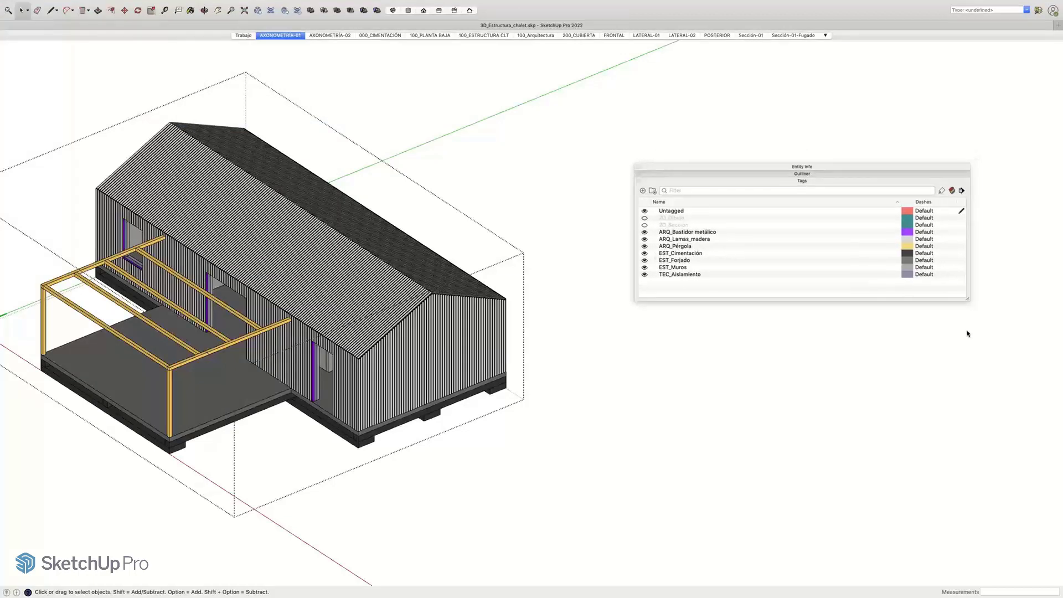
drag(969, 334, 967, 334)
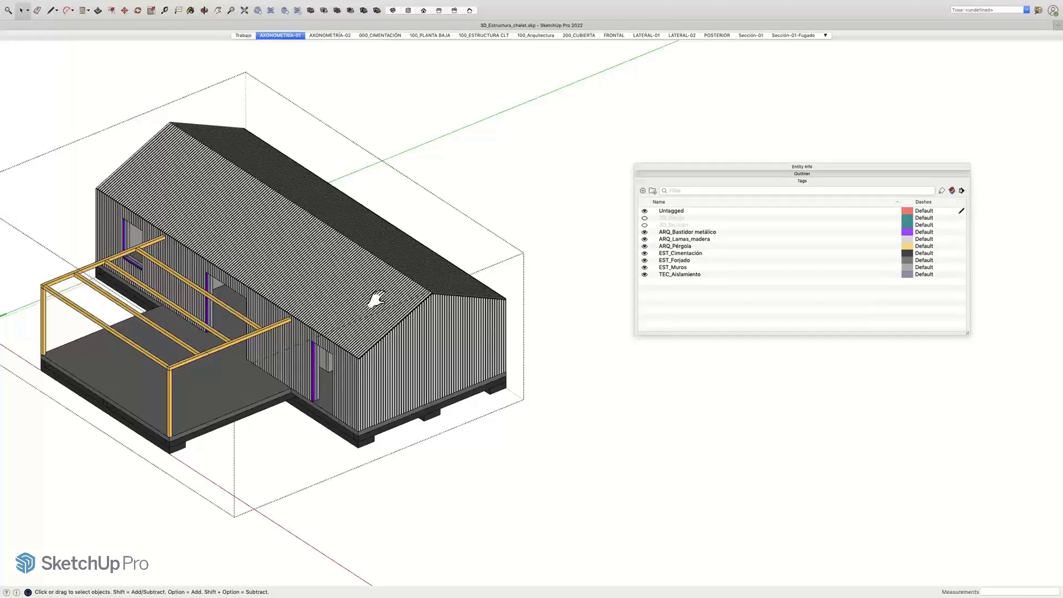
Step: Toggle the visibility of the ARQ_Lamas_madera tag to compare the facade, leaving the wooden slats hidden
shift+middle_drag(377, 300, 439, 266)
click(510, 178)
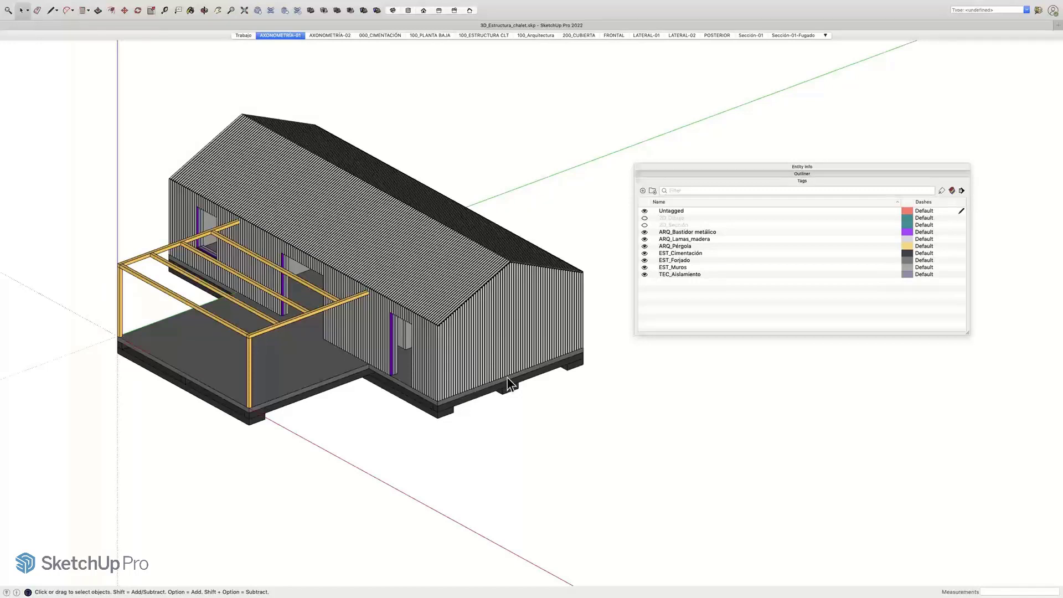
click(645, 239)
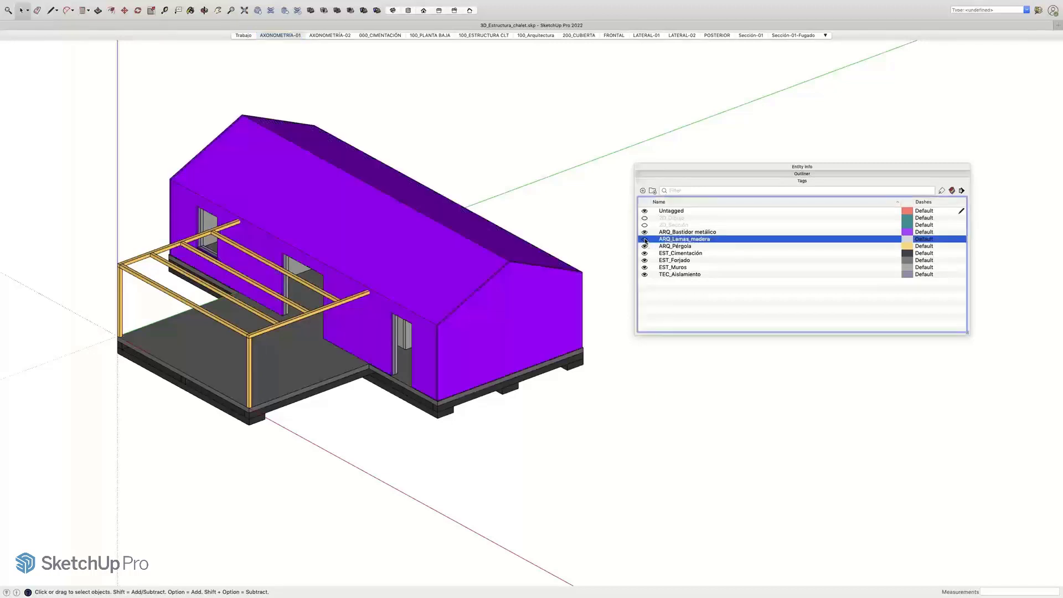
click(645, 239)
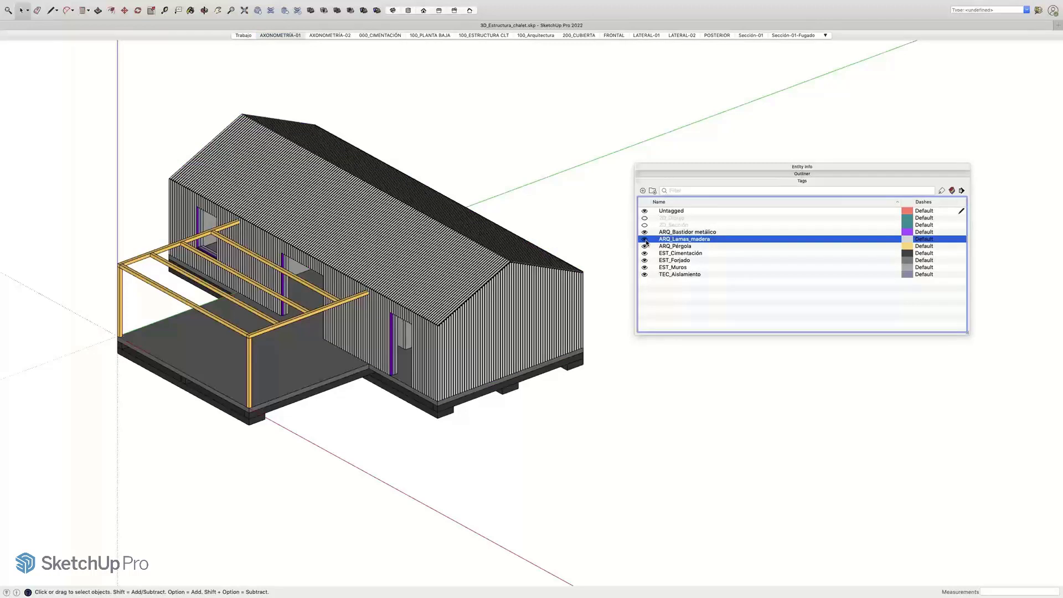
click(645, 239)
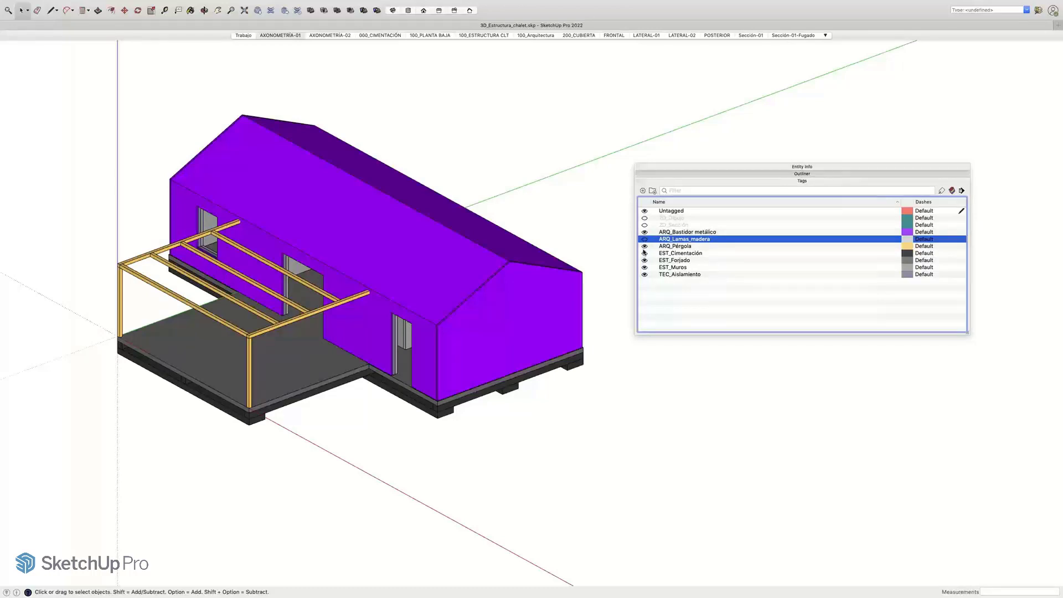
Step: Hide the ARQ_Bastidor metálico, TEC_Aislamiento and EST_Muros tags one after another
click(645, 232)
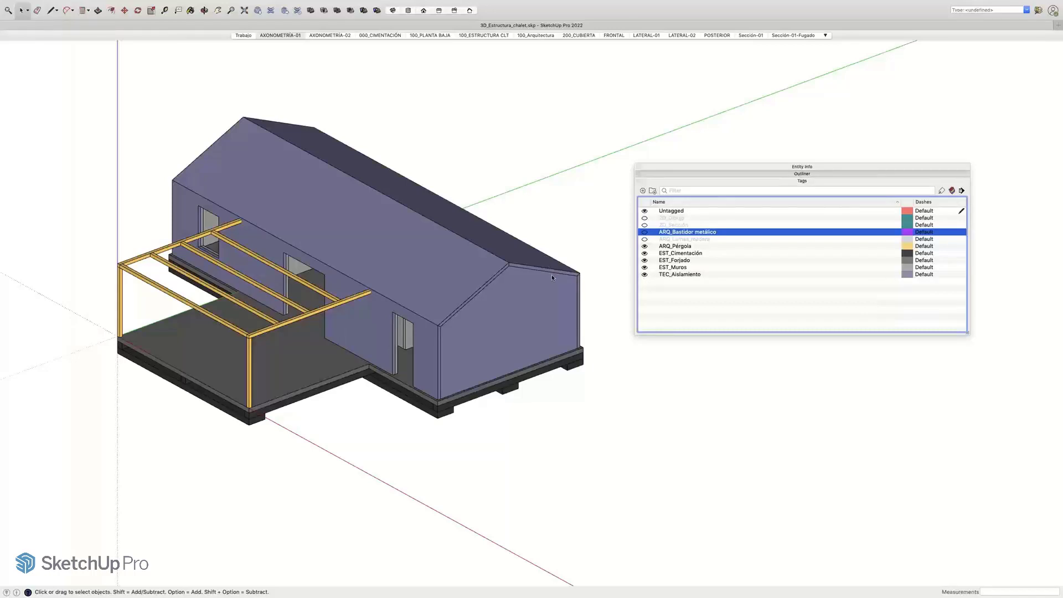
click(644, 275)
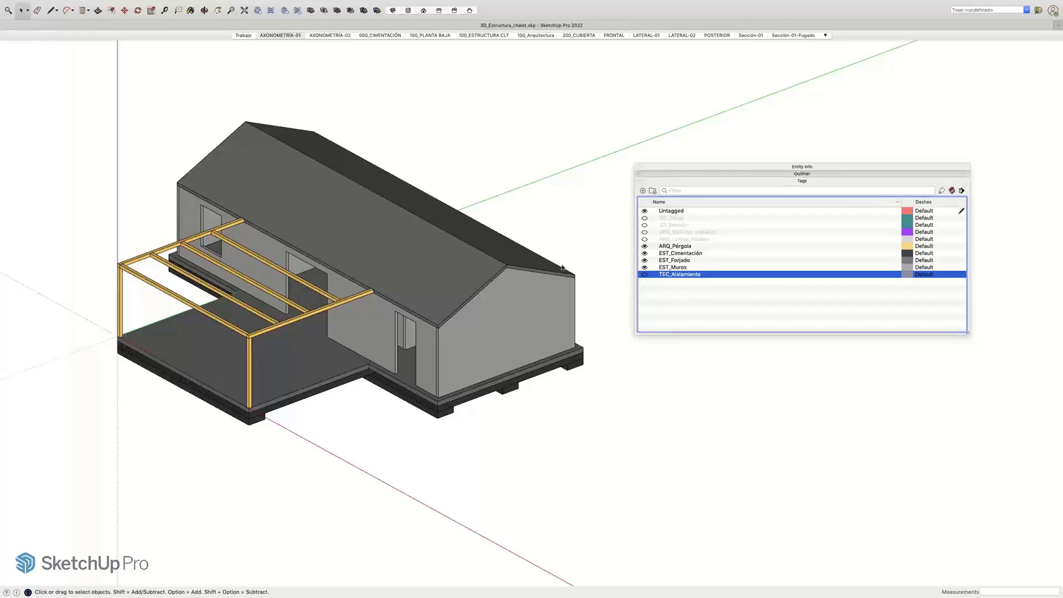
middle_drag(559, 247, 557, 217)
click(645, 268)
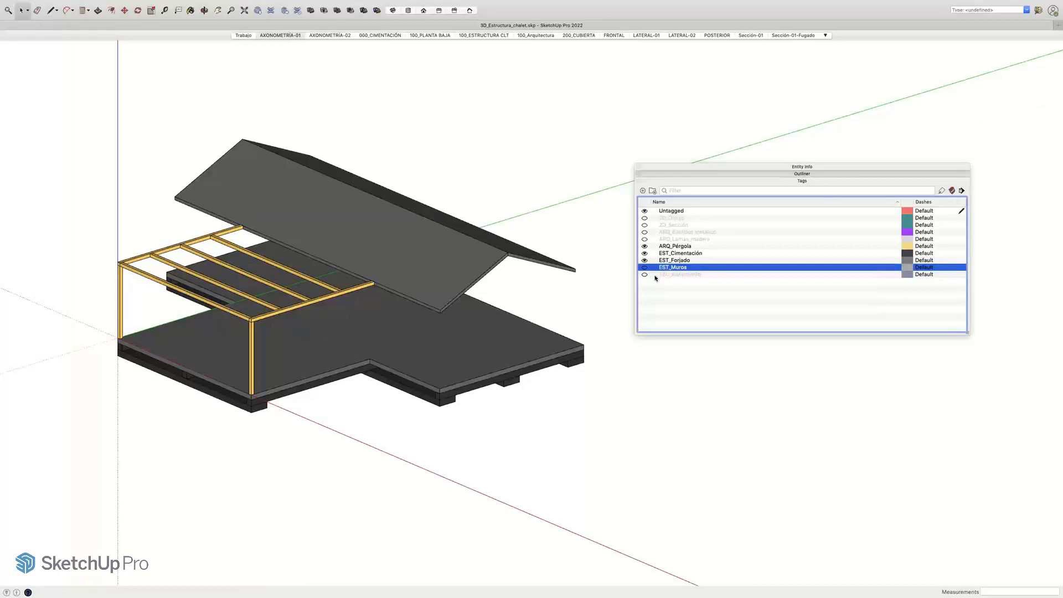
Step: Hide the ARQ_Pérgola and EST_Cimentación tags so only the slab and roof structure stay displayed
middle_drag(494, 302, 481, 320)
click(645, 246)
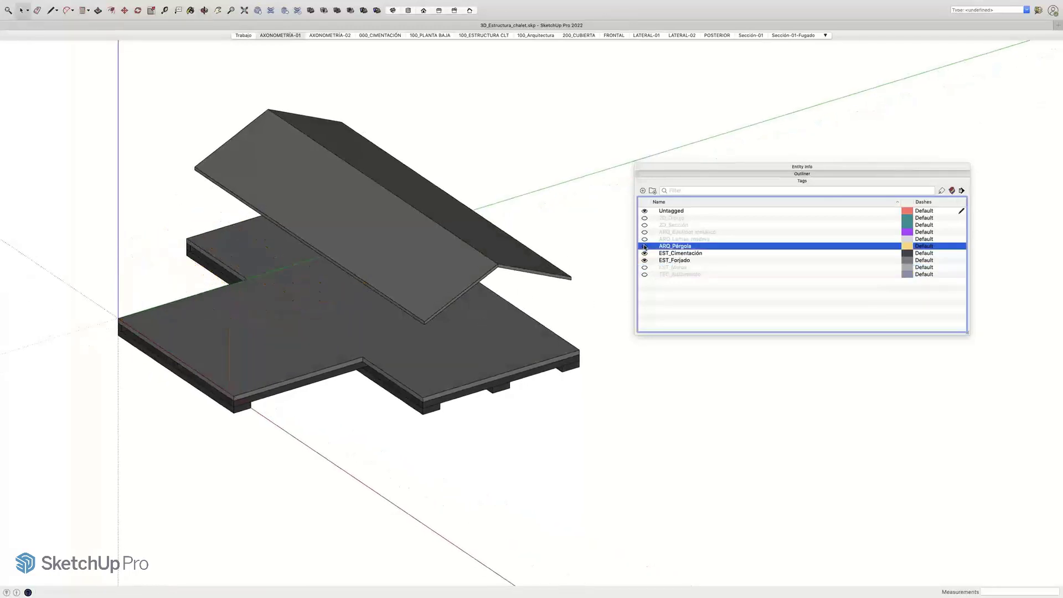
click(644, 253)
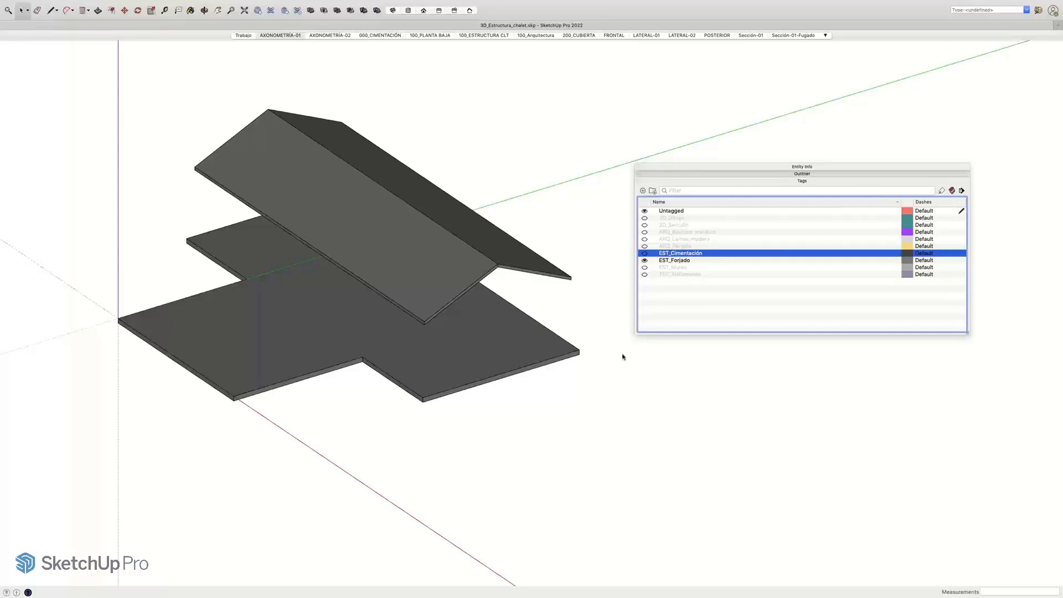
Step: Show the Outliner above the Tags panel, collapse the <XREF_Estructura-JADEK> branch, and shrink and reposition the panels beside the model
click(782, 174)
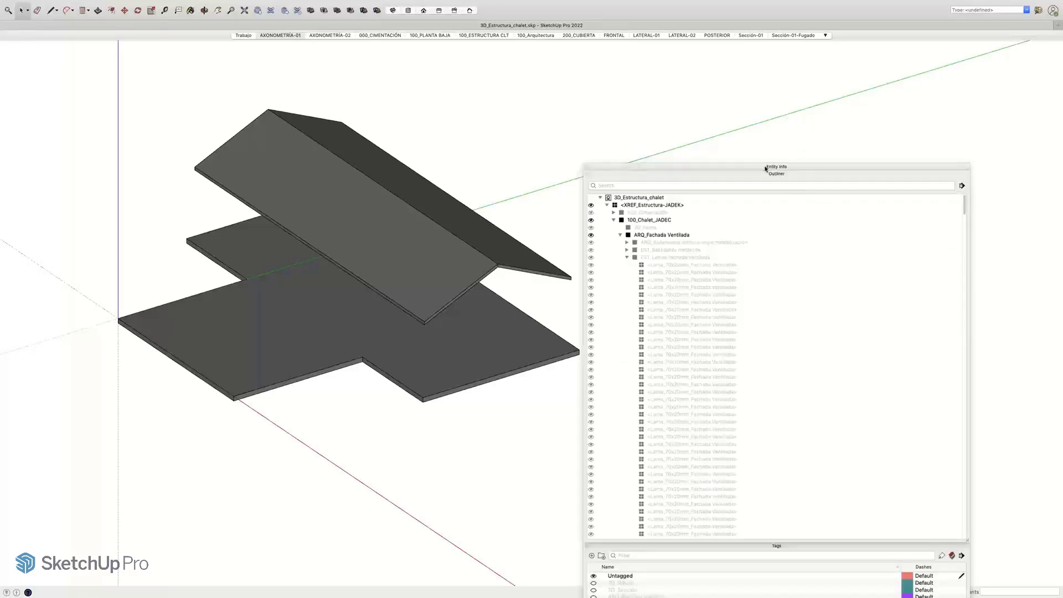
click(651, 126)
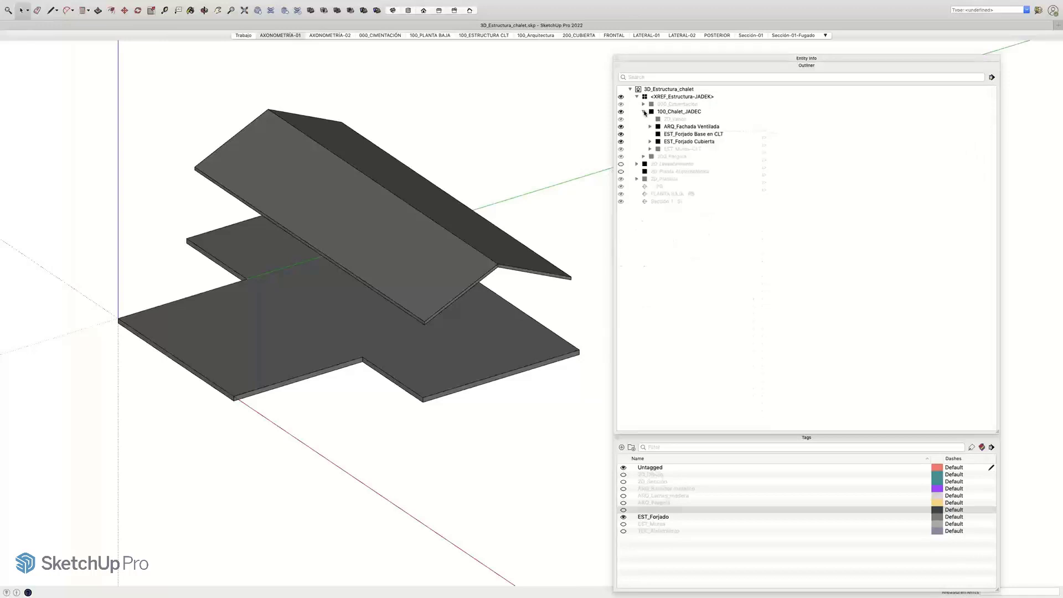
click(643, 111)
click(637, 96)
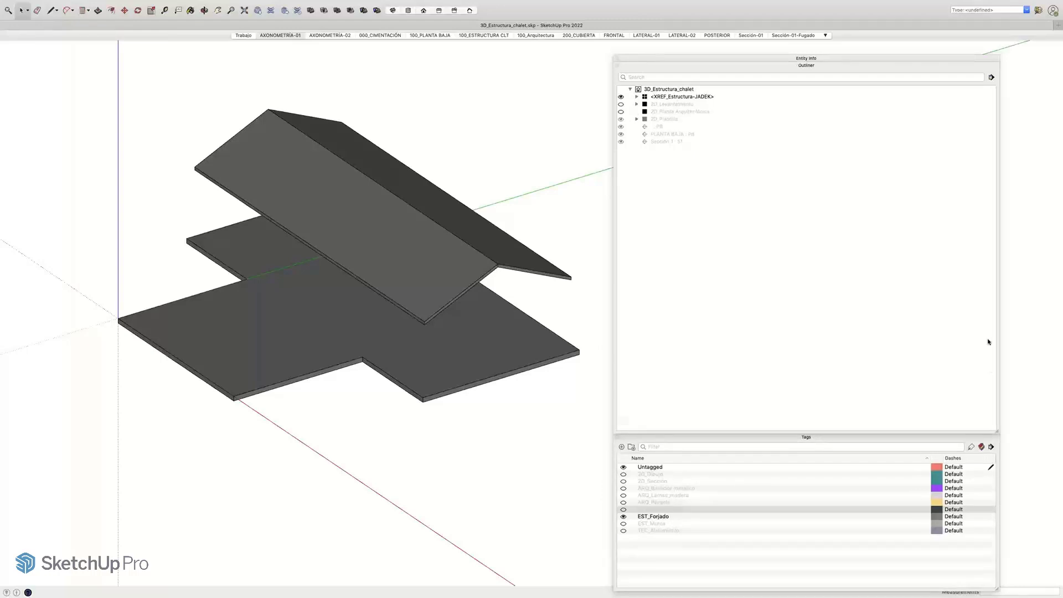
drag(989, 340, 976, 237)
drag(840, 58, 848, 84)
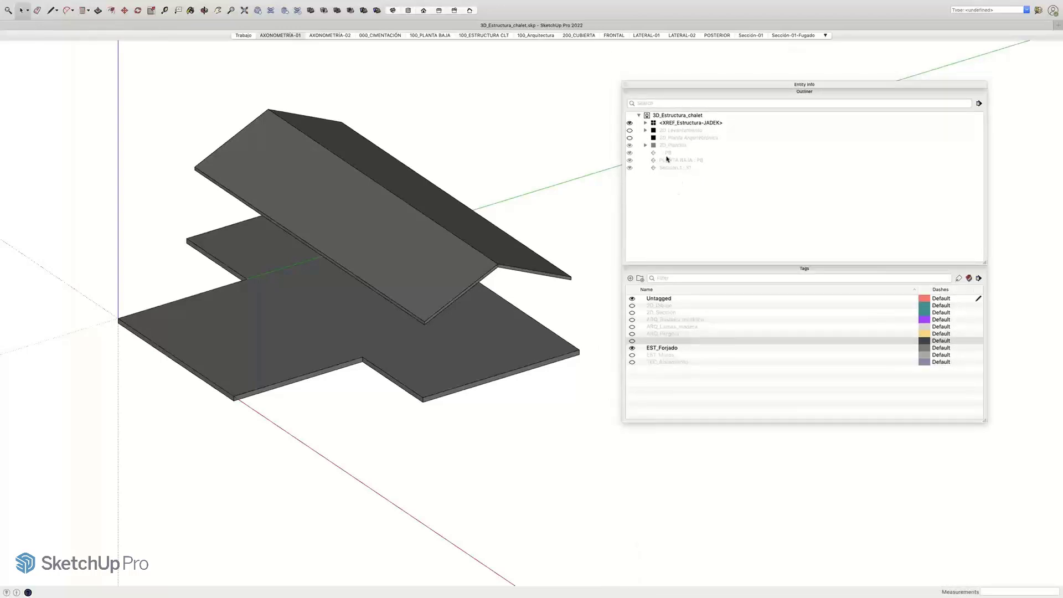
Step: Unhide 2D_Planta Arquitectónica and 2D_Levantamiento in the Outliner and expand the <XREF_Estructura-JADEK> branch
click(630, 137)
click(629, 131)
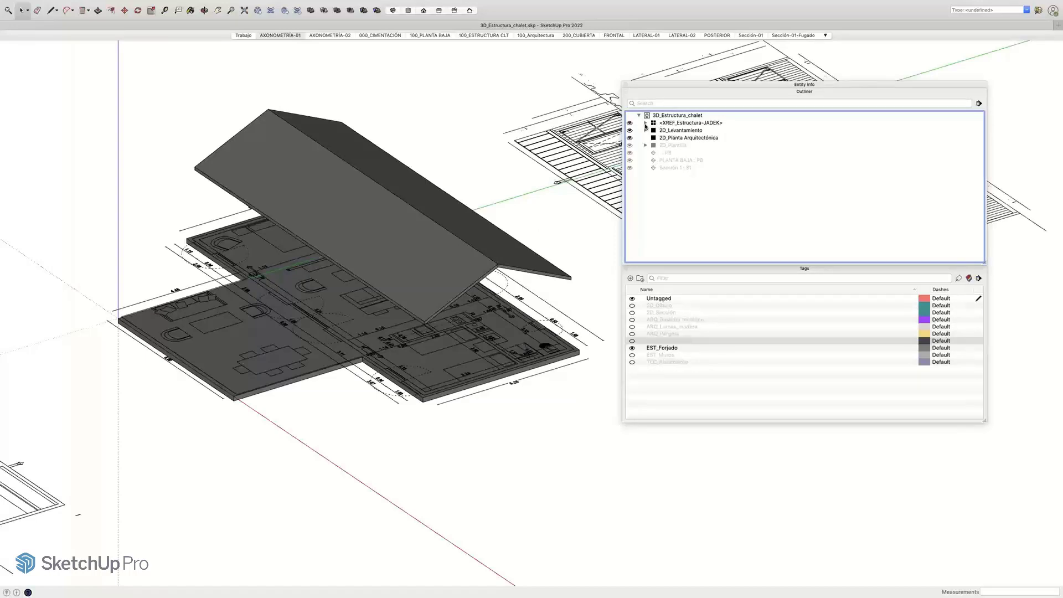
click(646, 124)
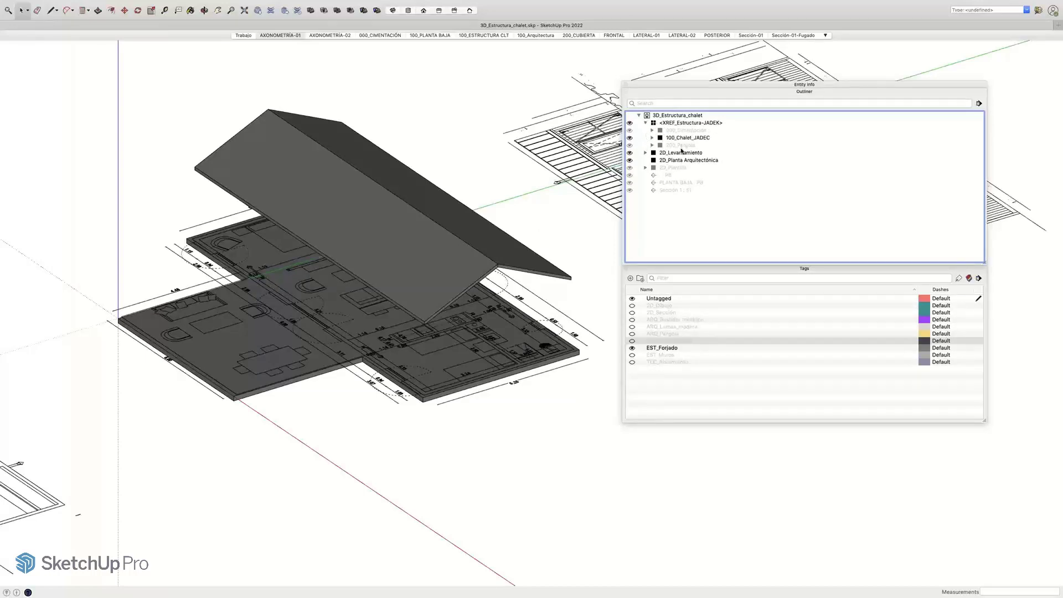
Step: Enter 2D_Levantamiento, its Secciones group and EST_Forjado Base en CLT one after another from the Outliner
double_click(680, 153)
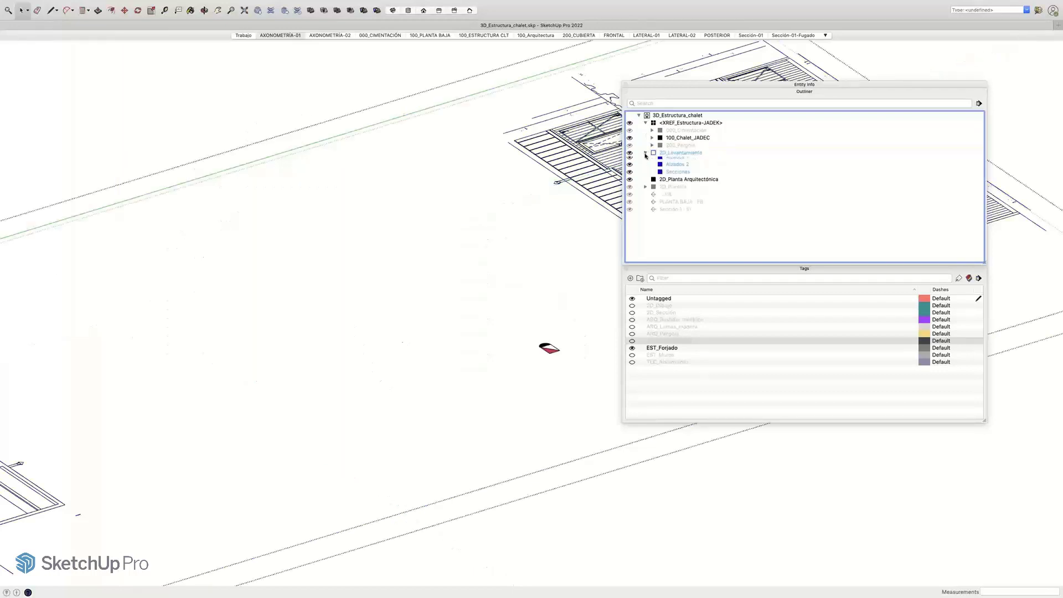
double_click(671, 177)
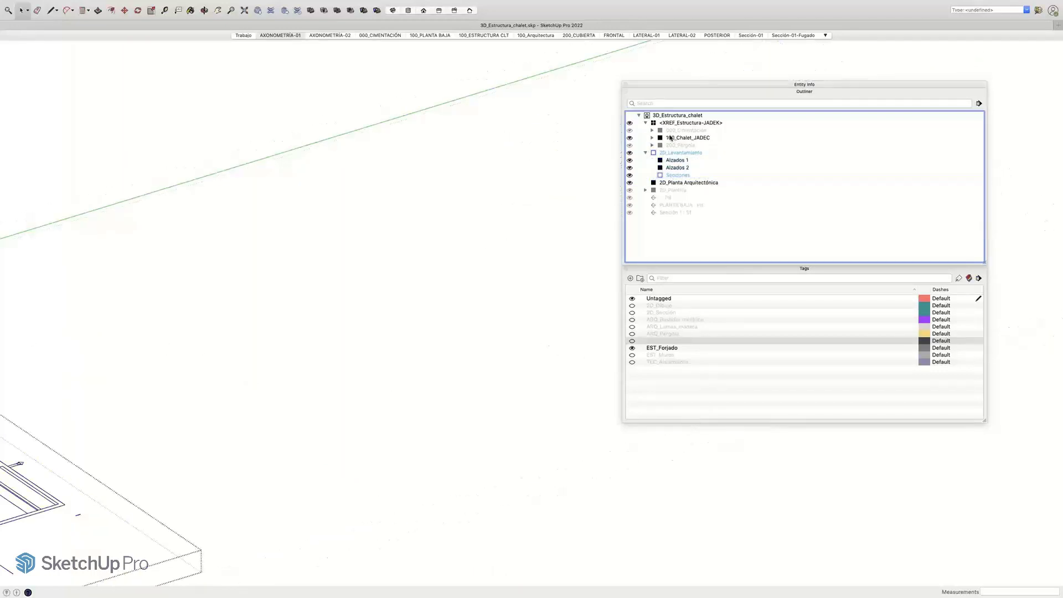
click(652, 138)
double_click(699, 161)
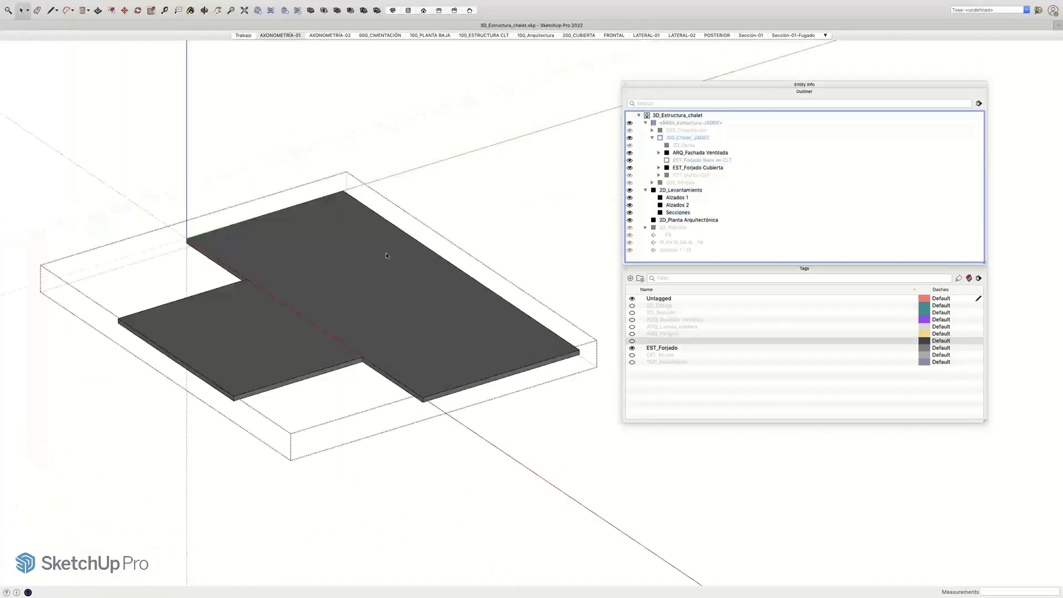
Step: Turn every hidden tag back on, from TEC_Aislamiento and EST_Muros up through the ARQ tags to 2D_Sección and 2D_Dibujo
click(655, 377)
click(631, 363)
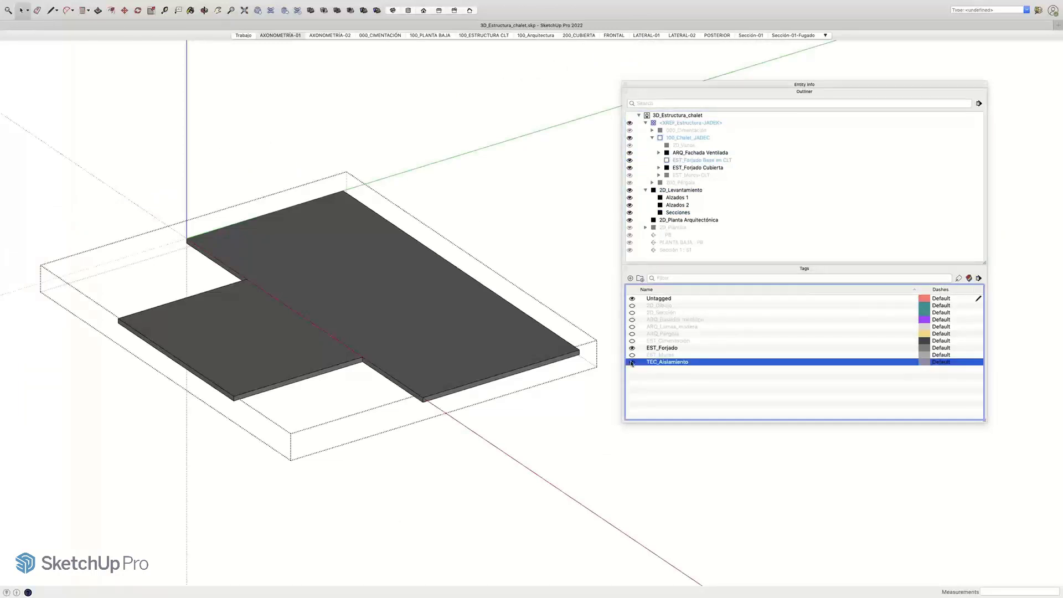
click(632, 355)
click(632, 341)
click(631, 333)
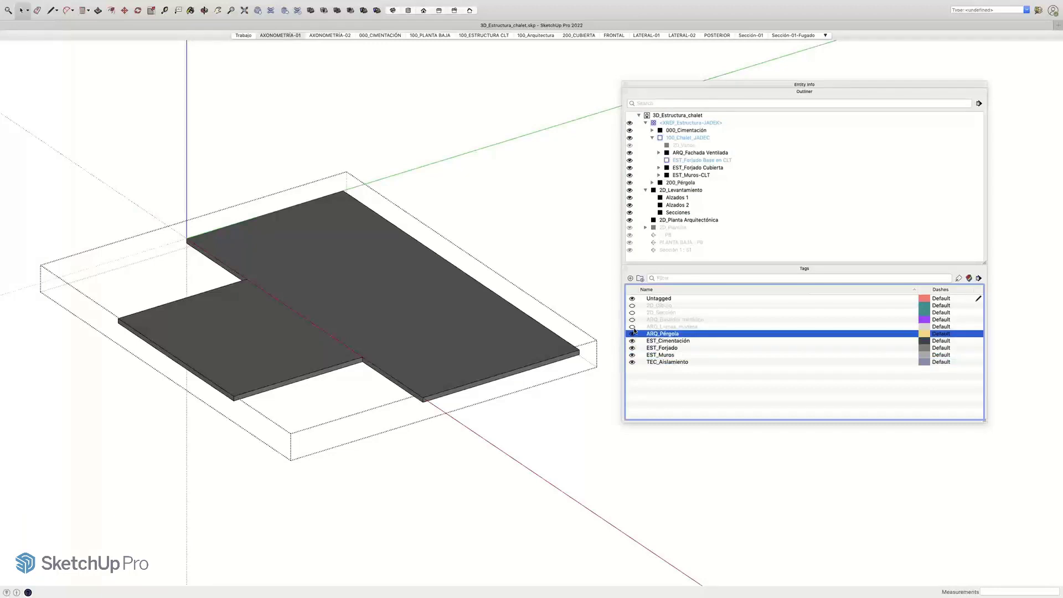
click(632, 327)
click(632, 320)
click(632, 313)
click(632, 305)
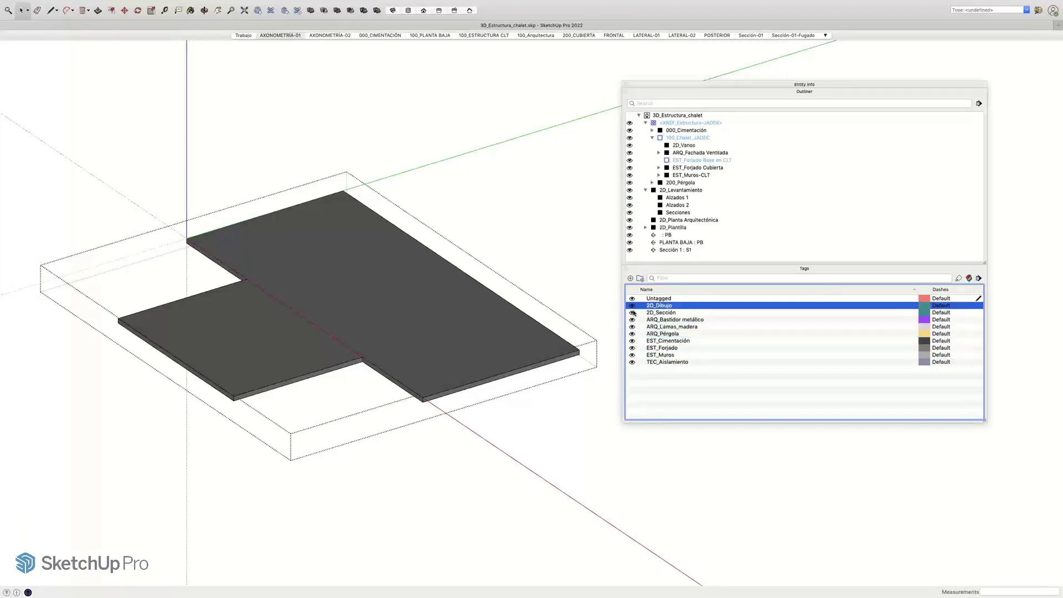
Step: Exit all nested group editing contexts to return to the top level of the chalet model
click(602, 319)
click(601, 319)
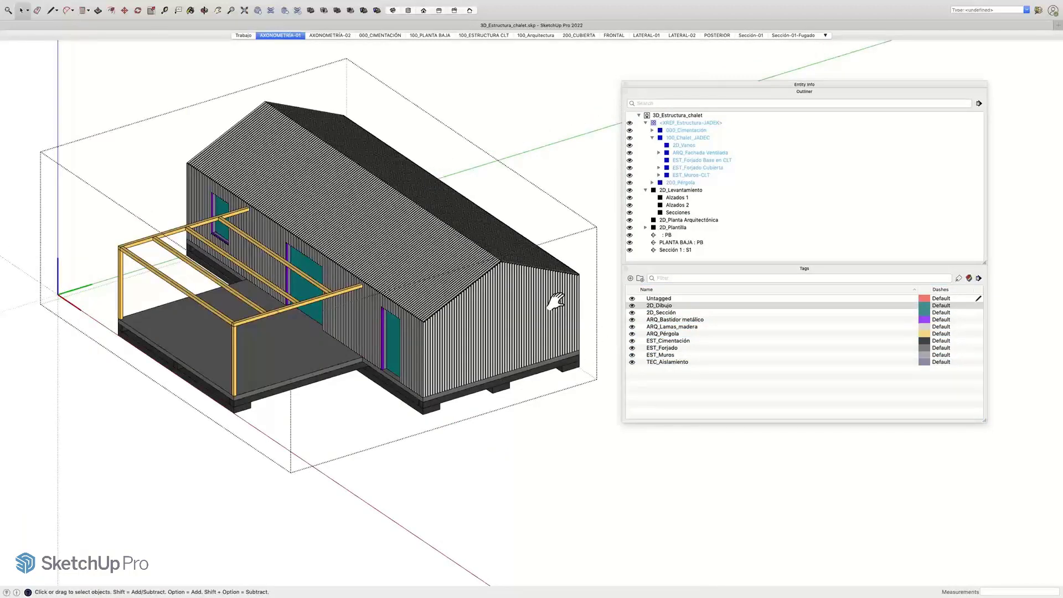
shift+middle_drag(512, 307, 468, 312)
click(505, 119)
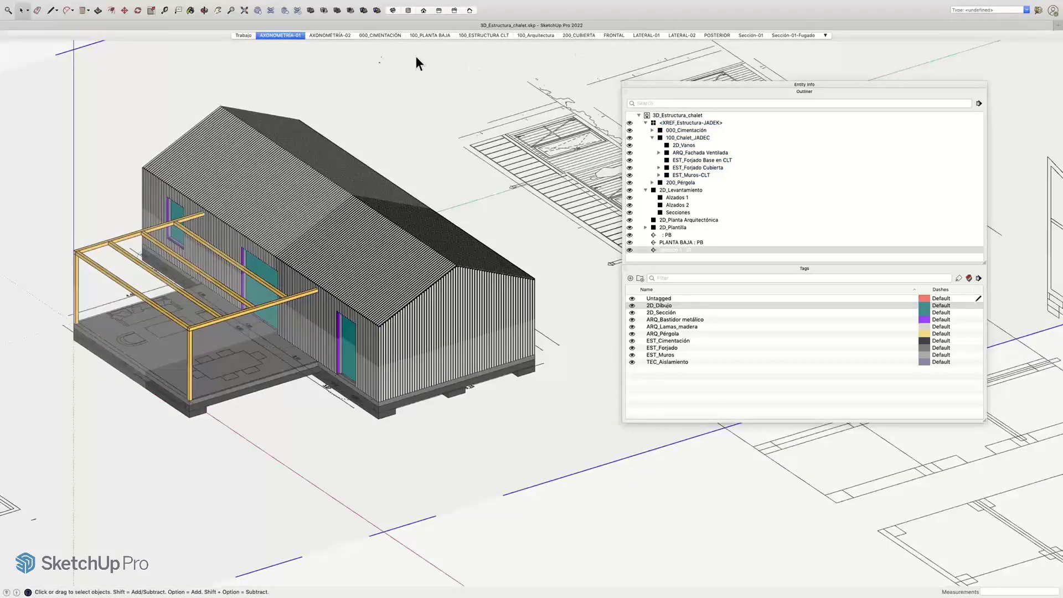
Step: View the 100_Arquitectura scene, switch to 100_PLANTA BAJA, and examine the wall layers at the plan's lower-right corner
click(536, 36)
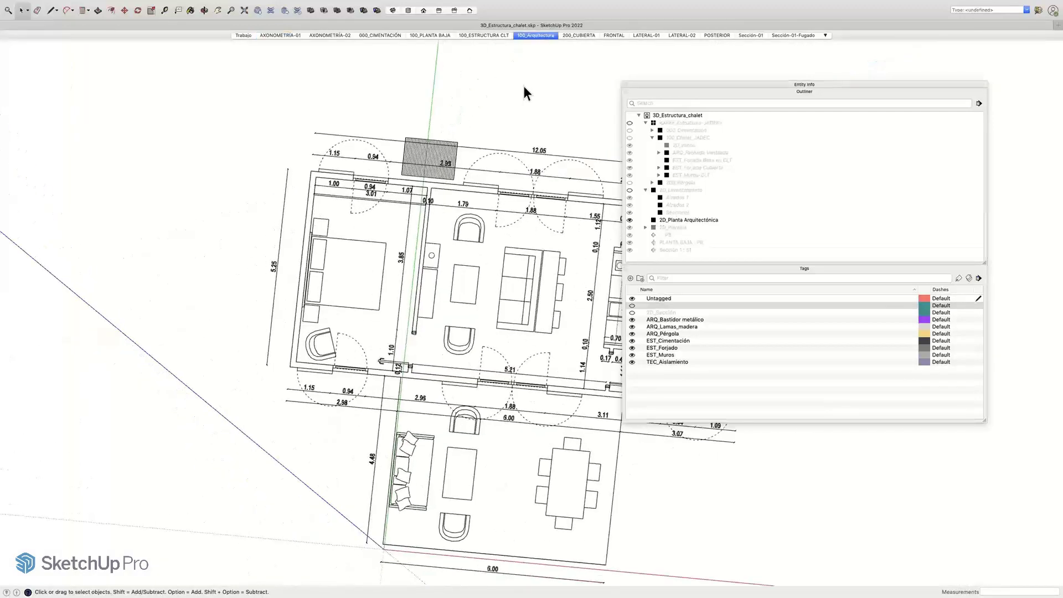
click(435, 36)
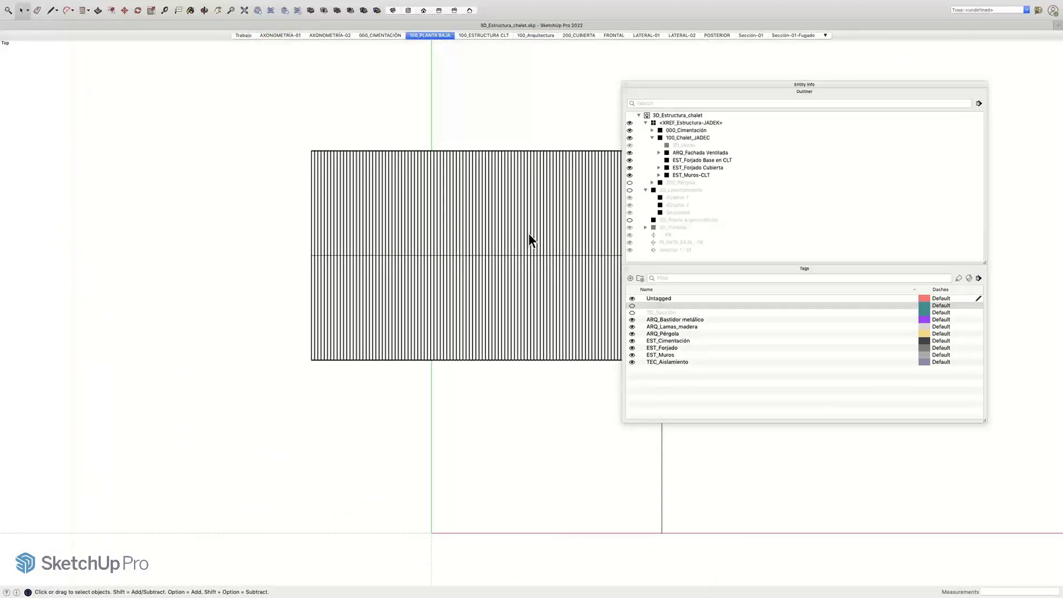
shift+middle_drag(529, 234, 278, 239)
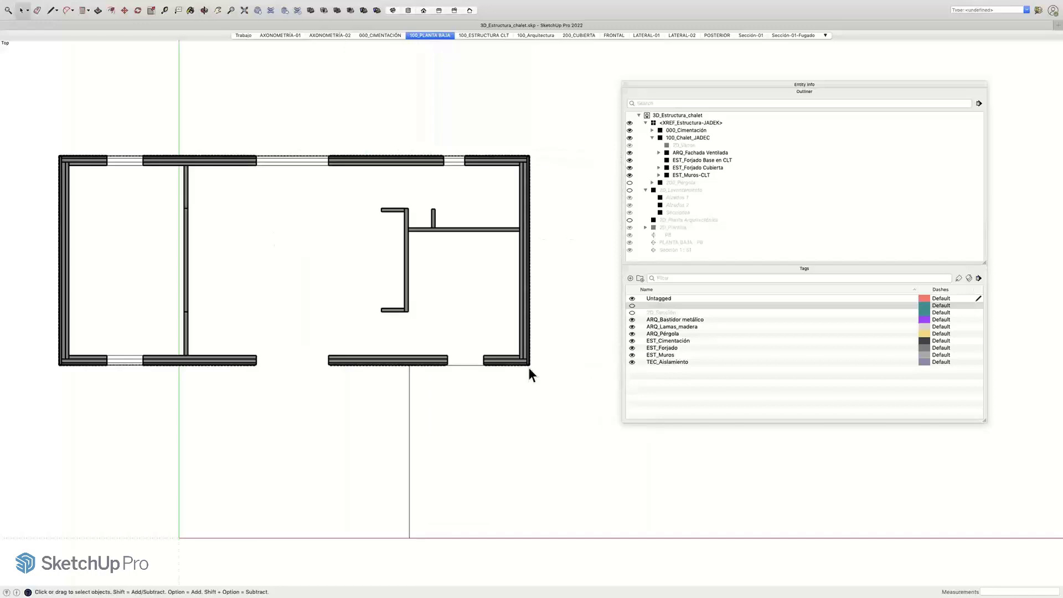
scroll(530, 363, up, 8)
scroll(529, 360, up, 4)
scroll(512, 332, up, 2)
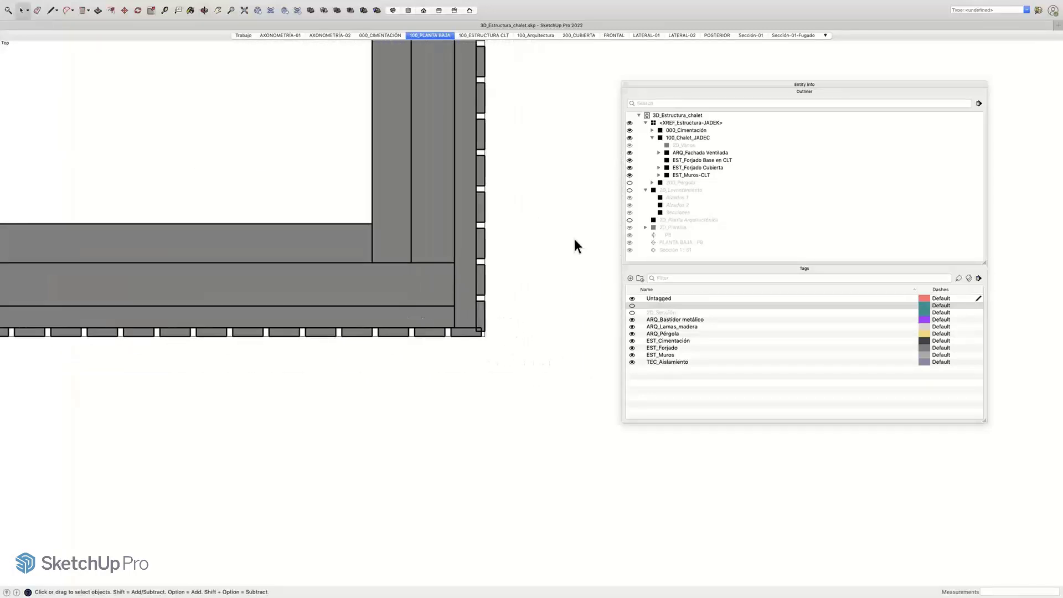
Step: Collapse the XREF branch and hide the ARQ_Lamas_madera, ARQ_Bastidor metálico, TEC_Aislamiento and EST_Muros tags to peel away the wall layers
click(646, 123)
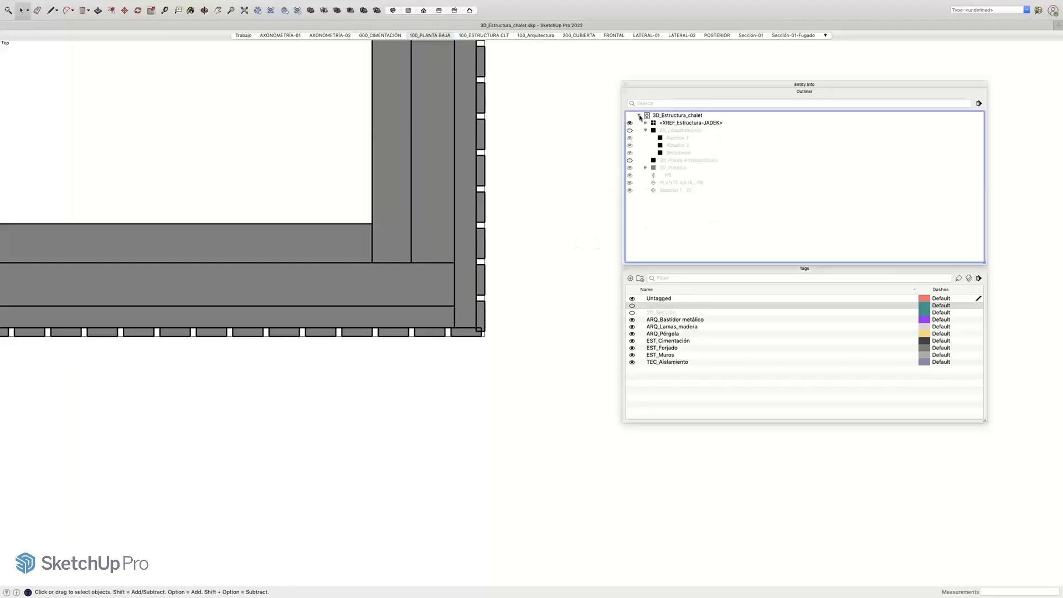
click(678, 378)
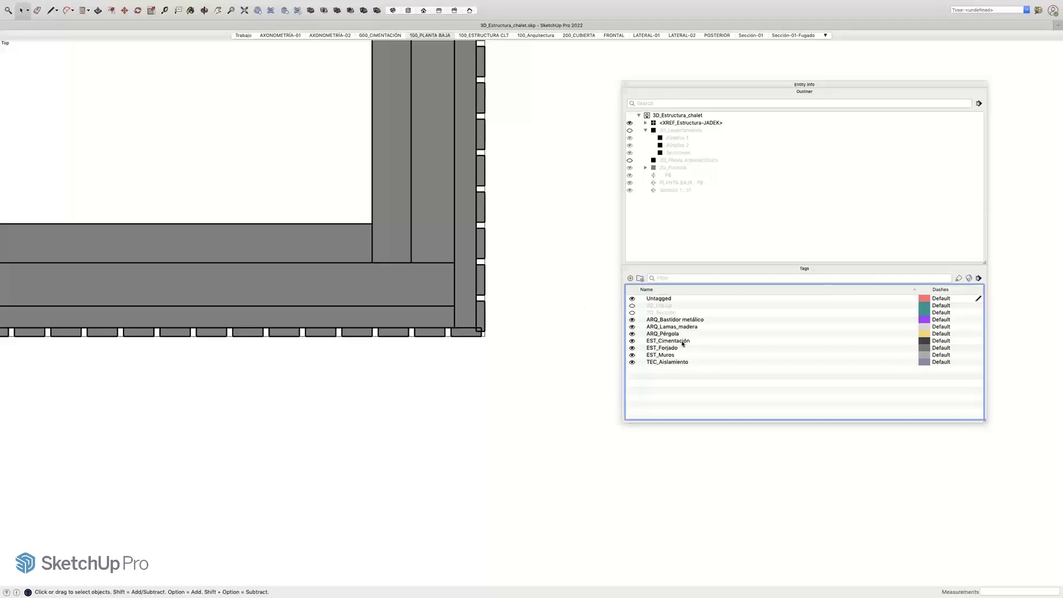
click(632, 328)
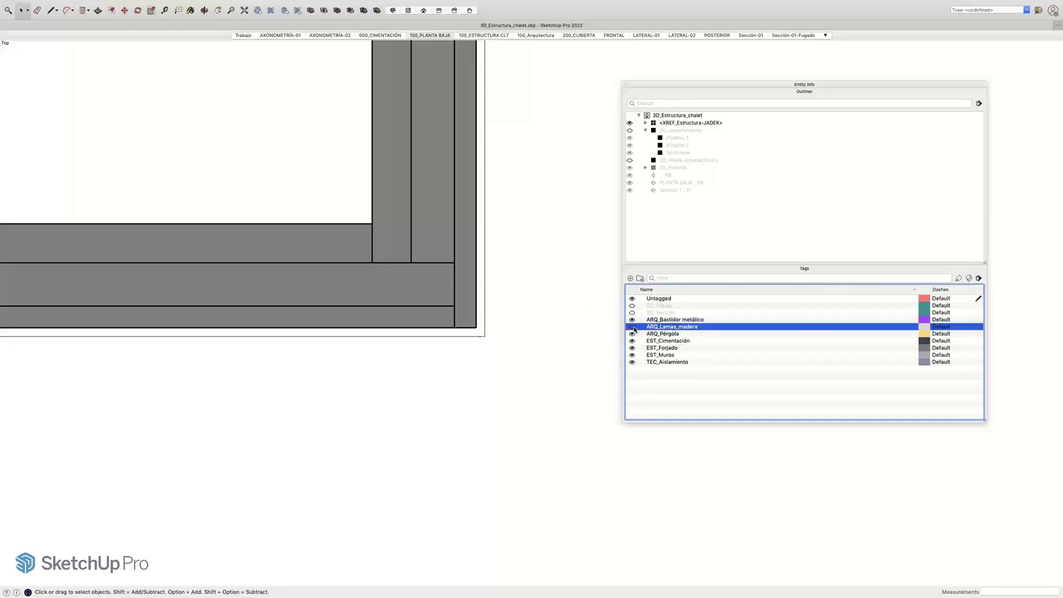
click(632, 320)
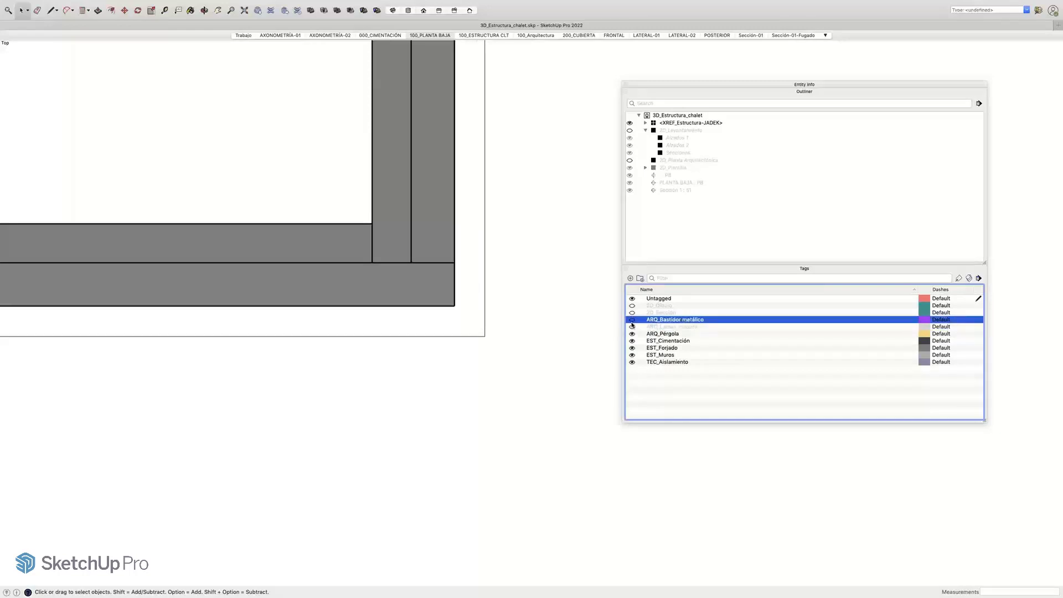
click(633, 355)
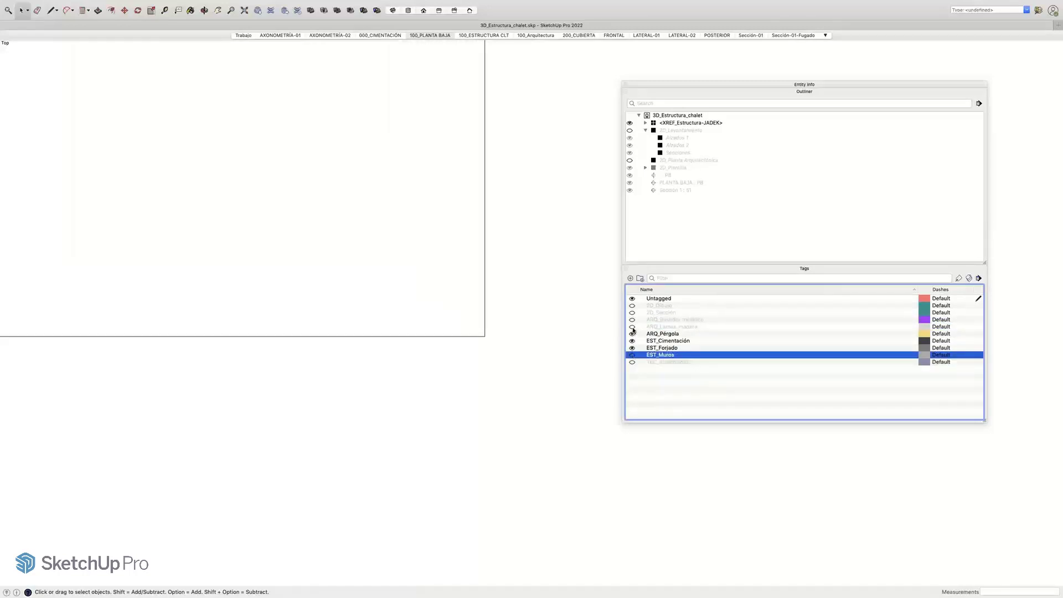
Step: Show the ARQ_Lamas_madera, ARQ_Bastidor metálico, EST_Muros and TEC_Aislamiento tags again to rebuild the sectioned wall
click(632, 327)
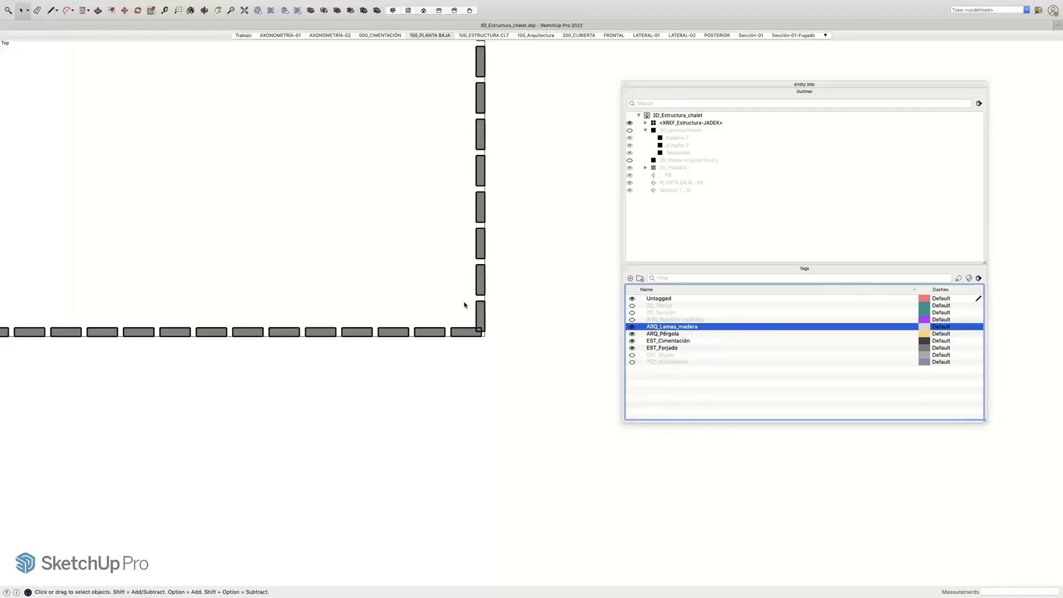
click(632, 320)
click(632, 355)
click(632, 362)
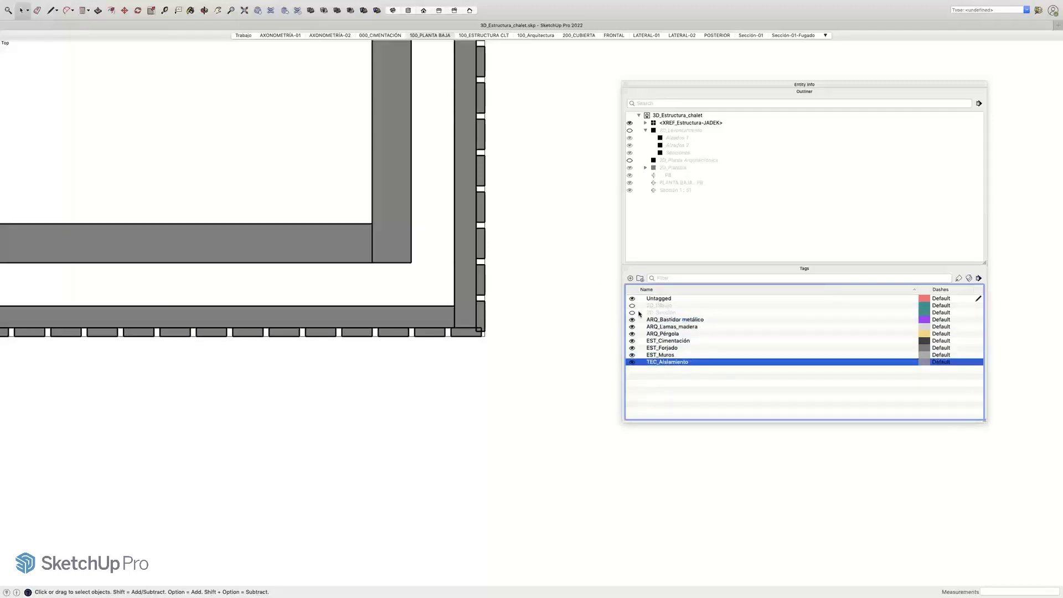
click(566, 316)
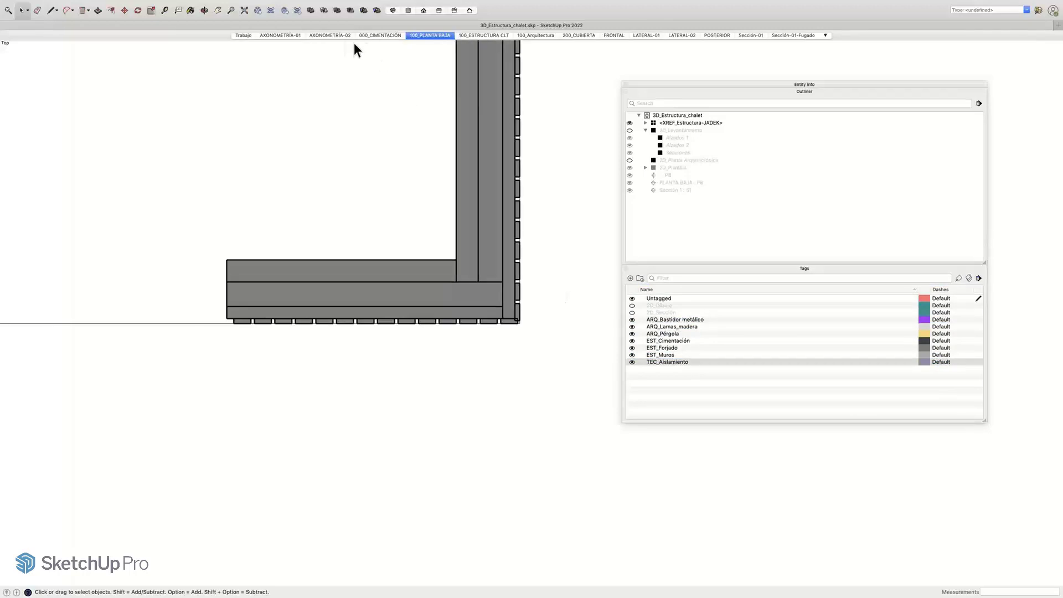
Step: Recall the AXONOMETRÍA-01 scene and frame the whole chalet beside the panels
click(280, 36)
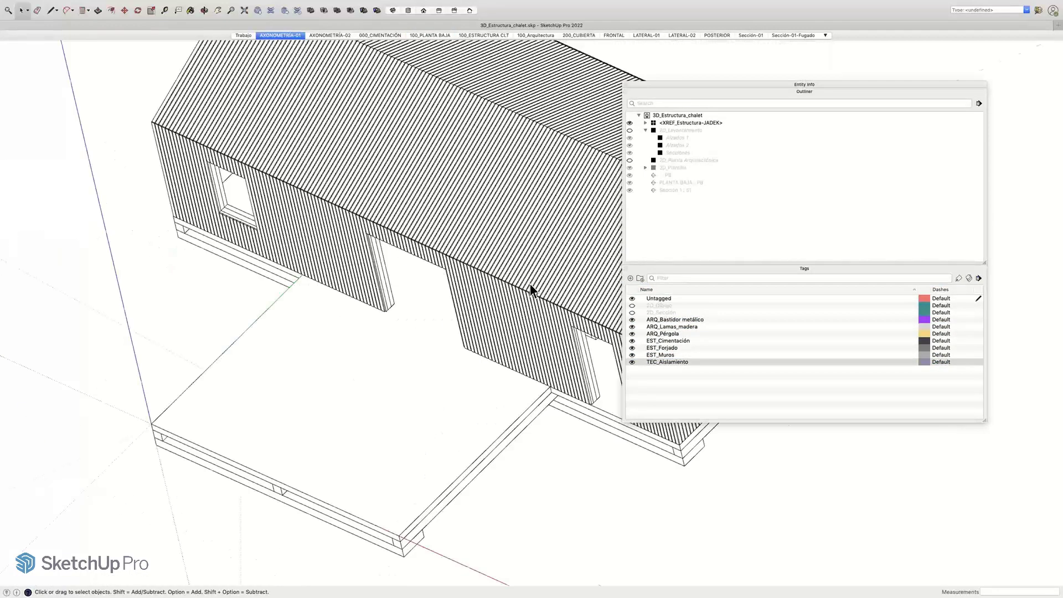
key(o)
shift+middle_drag(529, 302, 354, 277)
scroll(355, 277, down, 3)
shift+middle_drag(463, 280, 413, 298)
scroll(411, 293, up, 1)
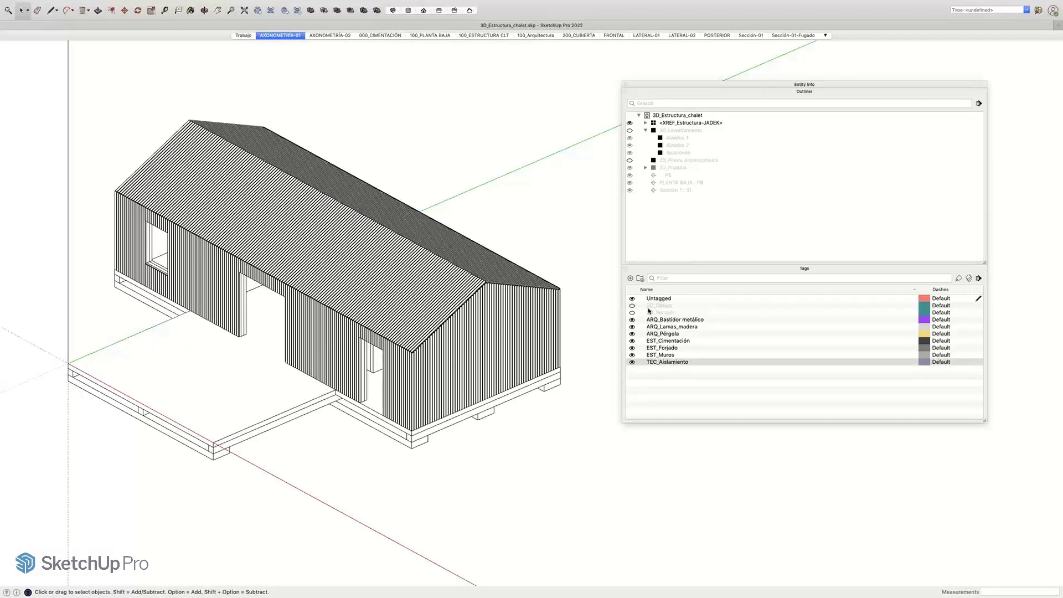
Step: Show the 2D_Sección and 2D_Dibujo tags, hide 2D_Dibujo again, and examine the section planes around the chalet
click(632, 313)
click(632, 306)
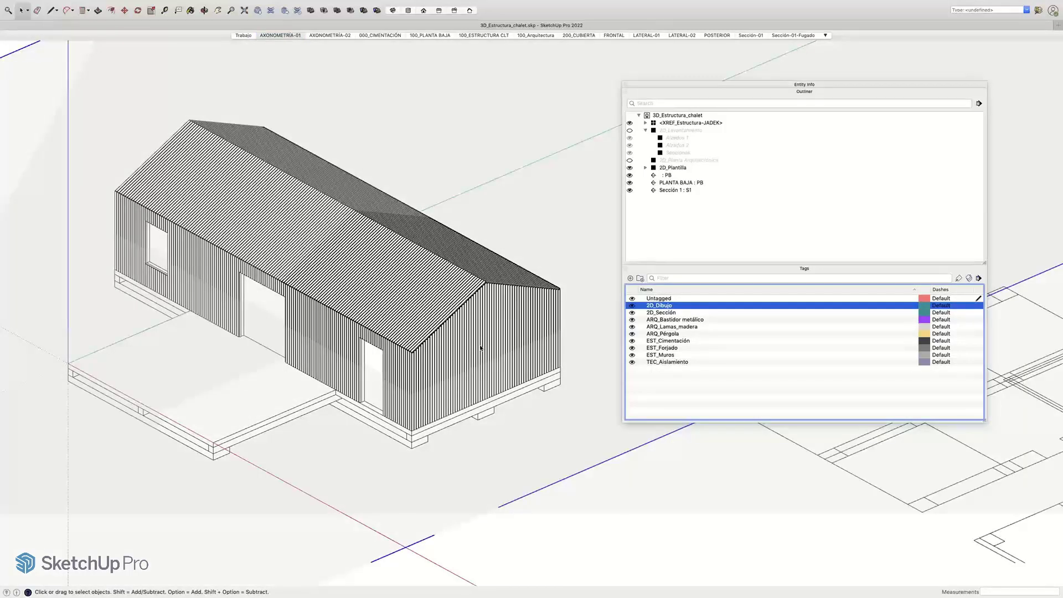
scroll(481, 347, down, 5)
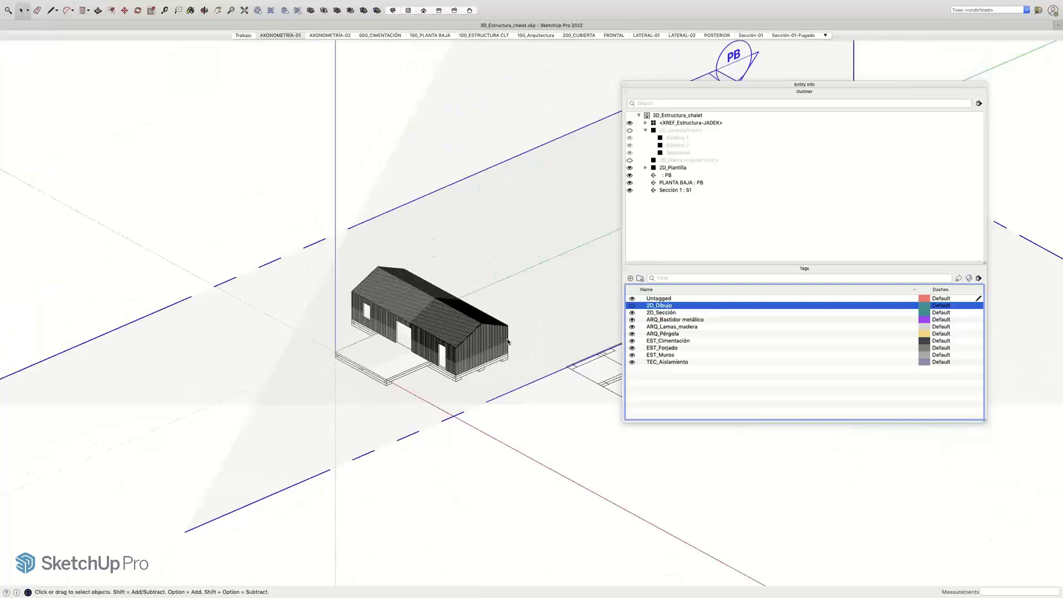
scroll(427, 355, down, 5)
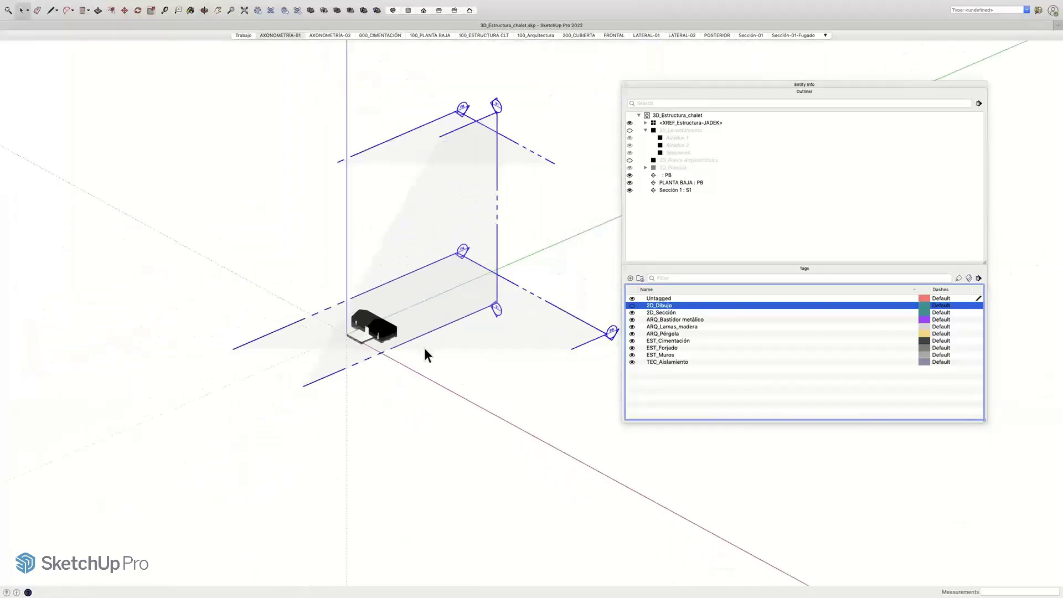
click(425, 350)
key(v)
scroll(354, 370, down, 2)
mouse_move(353, 372)
middle_down()
mouse_move(382, 321)
mouse_move(527, 289)
mouse_move(356, 368)
mouse_move(390, 361)
mouse_move(410, 308)
middle_up()
scroll(356, 371, up, 6)
scroll(285, 359, down, 6)
scroll(412, 309, up, 3)
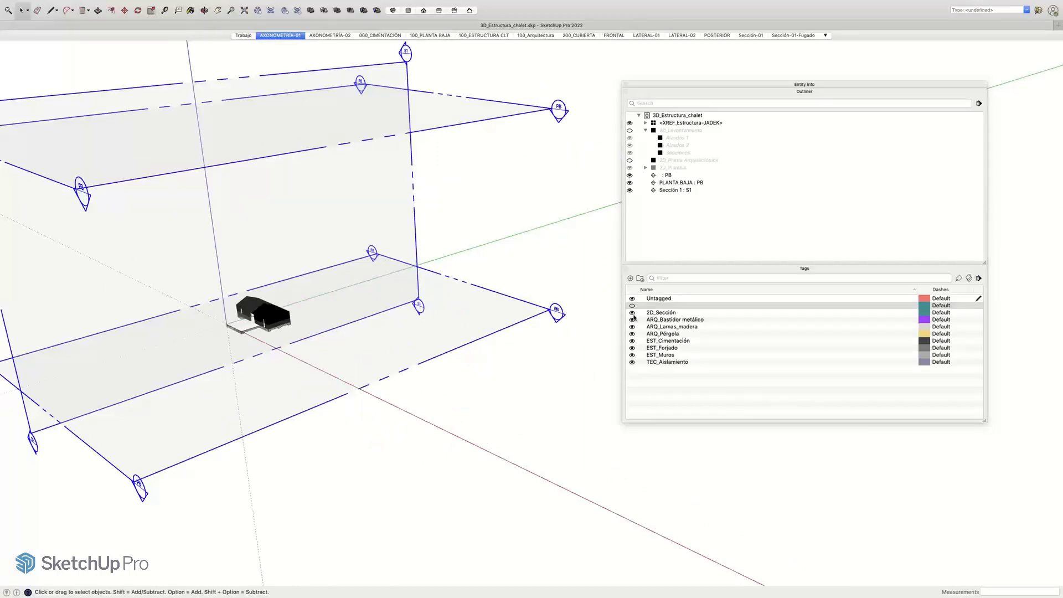
Step: Hide the 2D_Sección tag, show 2D_Dibujo, and examine the 2D plans and elevations placed beside the chalet
click(632, 314)
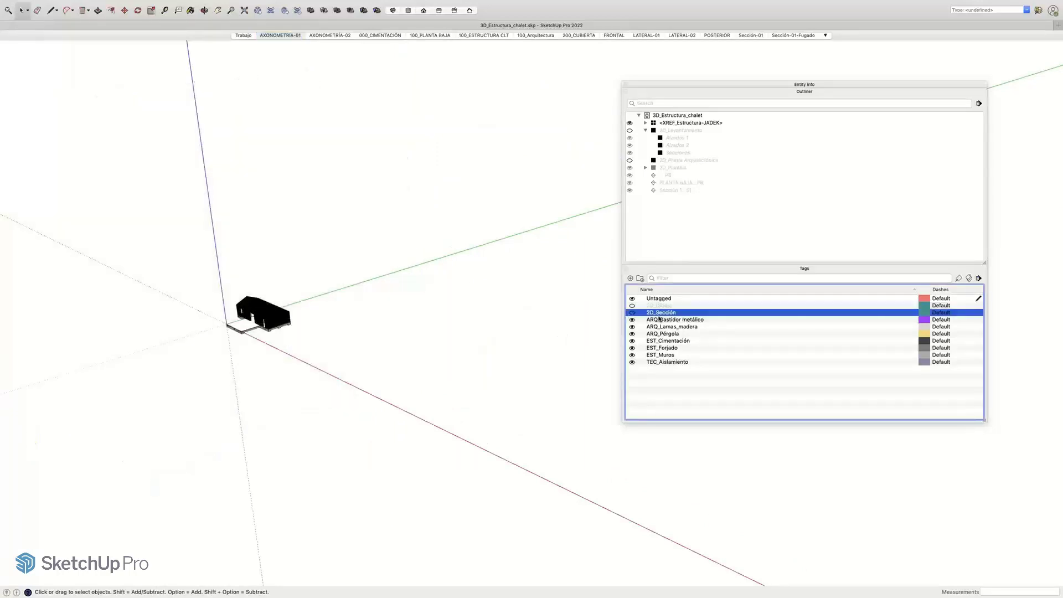
click(632, 307)
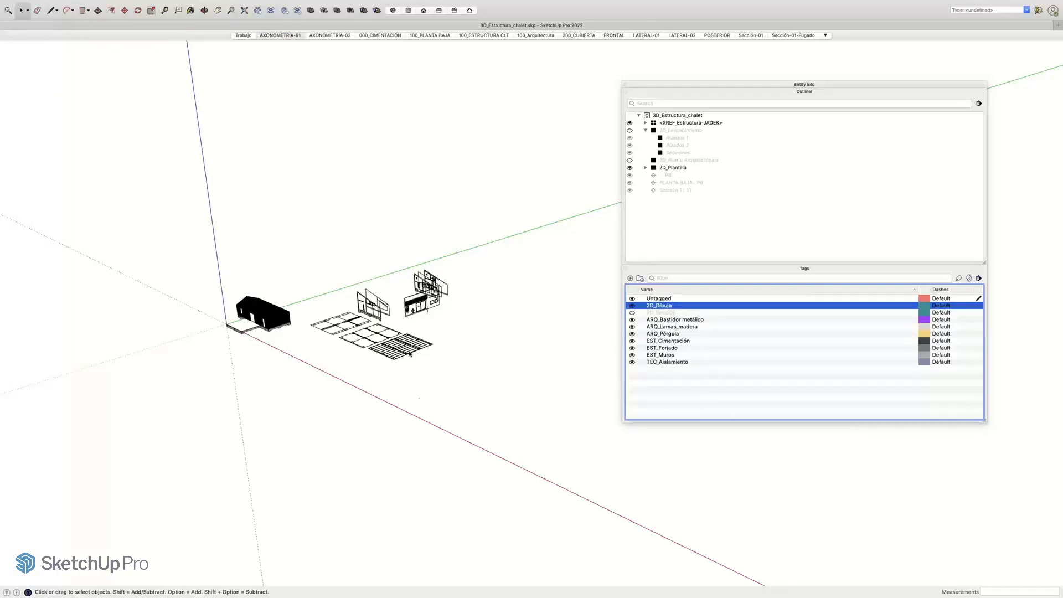
scroll(410, 355, up, 10)
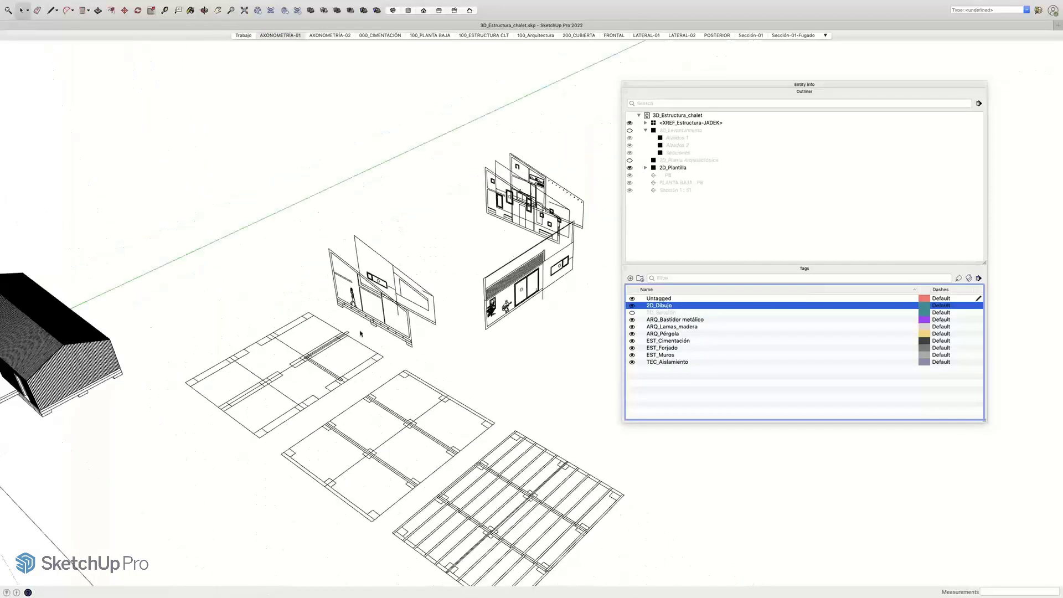
middle_drag(443, 323, 380, 301)
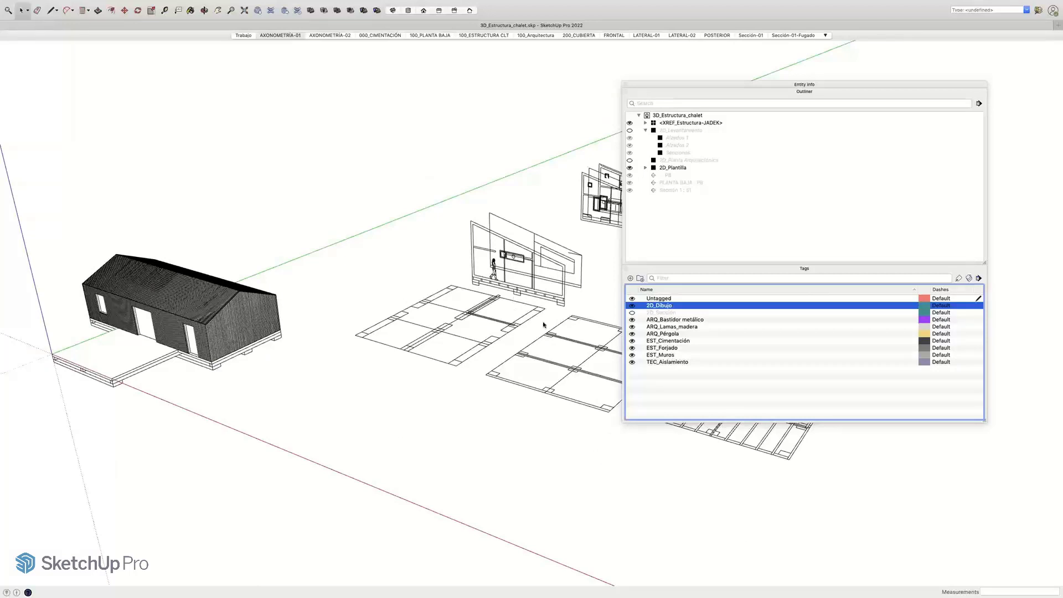
middle_drag(403, 340, 513, 202)
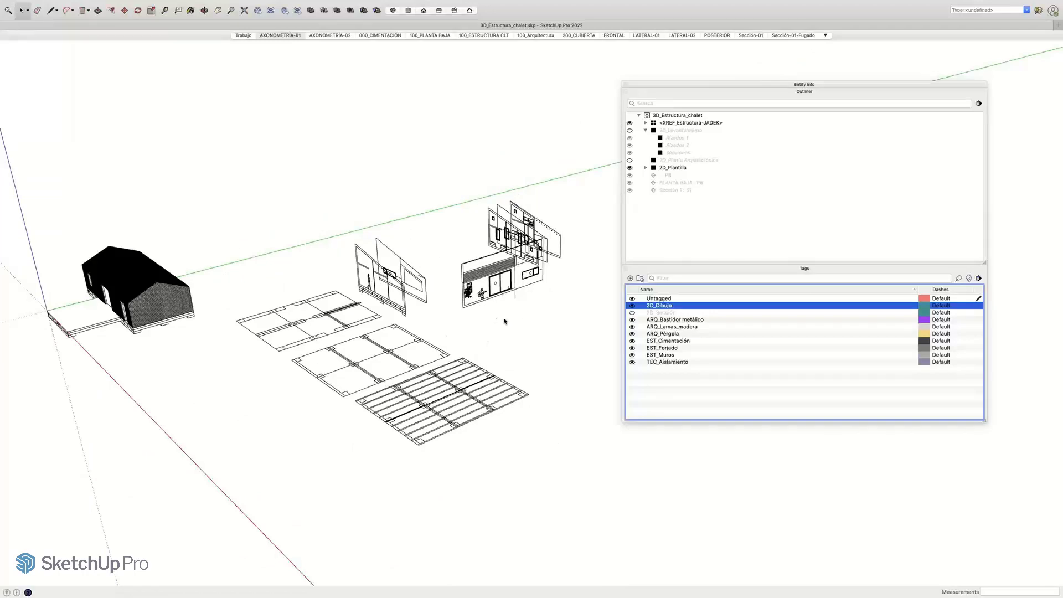
shift+middle_drag(497, 326, 522, 330)
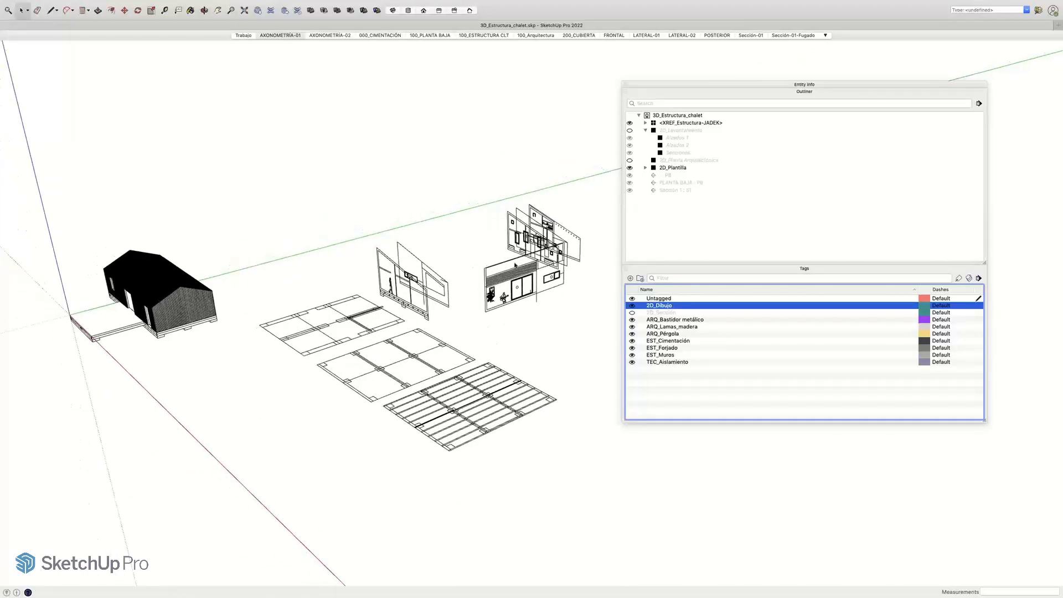
Step: Hide the 2D_Dibujo tag and examine the chalet's 3D model up close
click(633, 306)
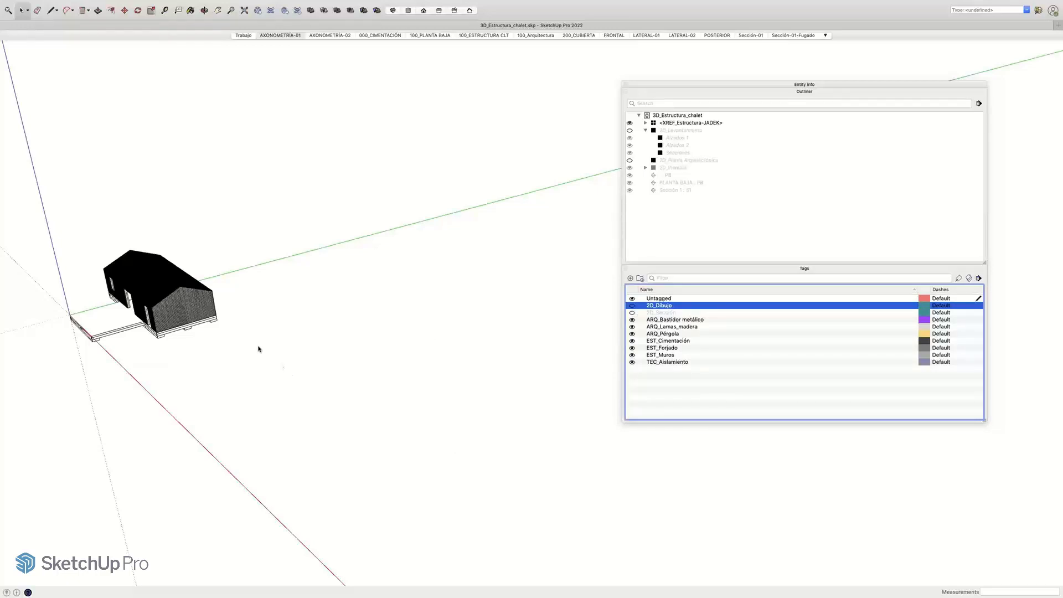
shift+middle_drag(281, 351, 437, 335)
scroll(352, 290, up, 5)
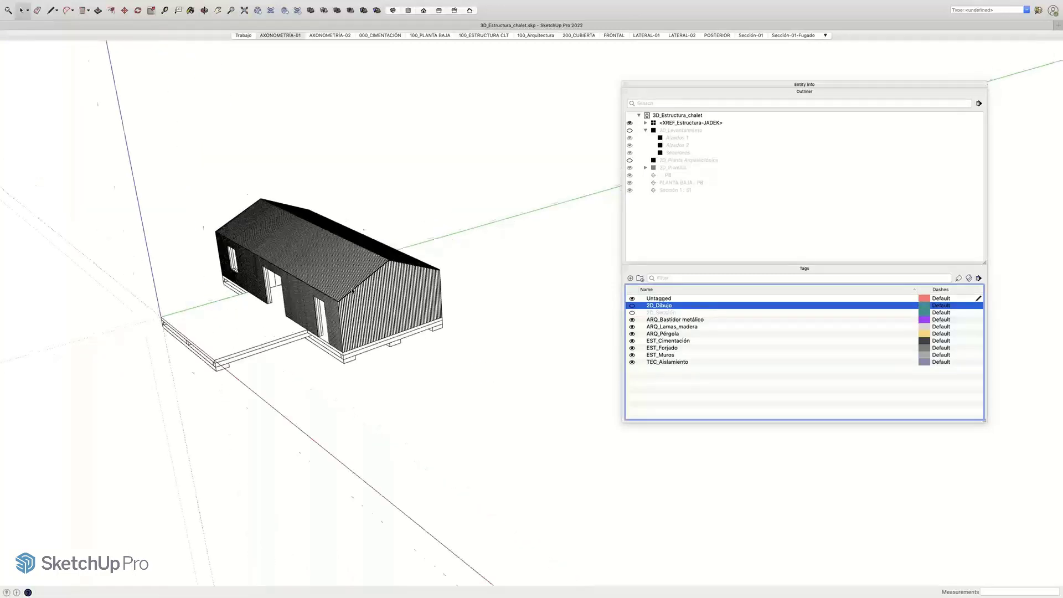
scroll(382, 276, up, 3)
middle_drag(404, 268, 461, 253)
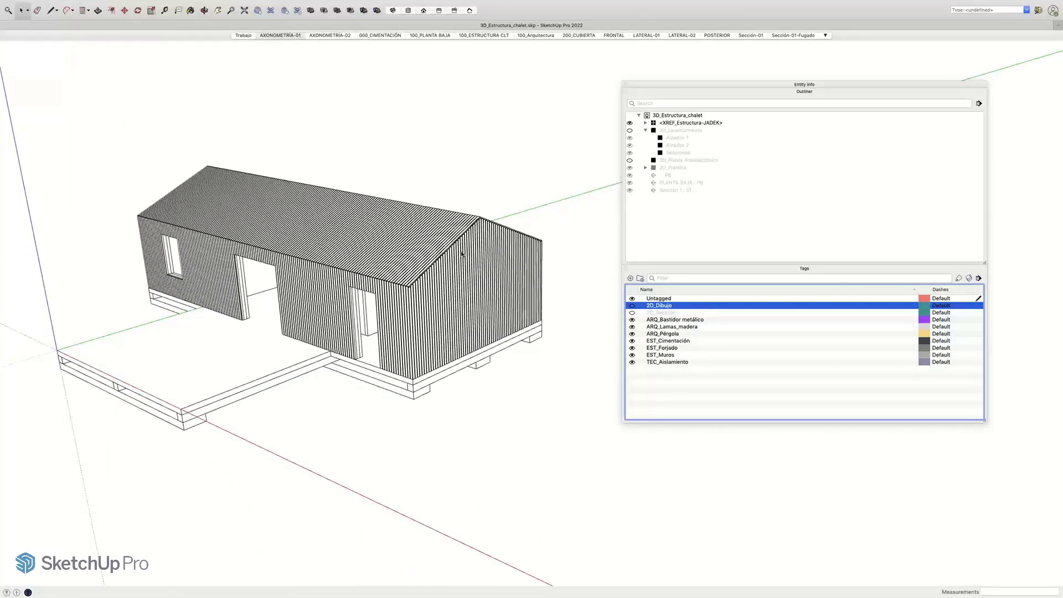
key(super+Tab)
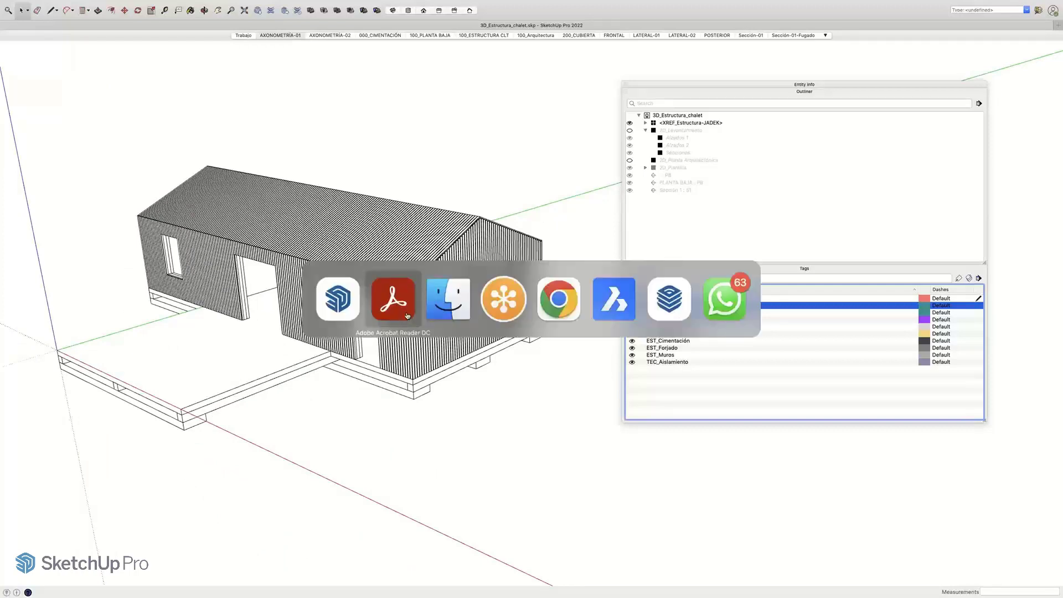
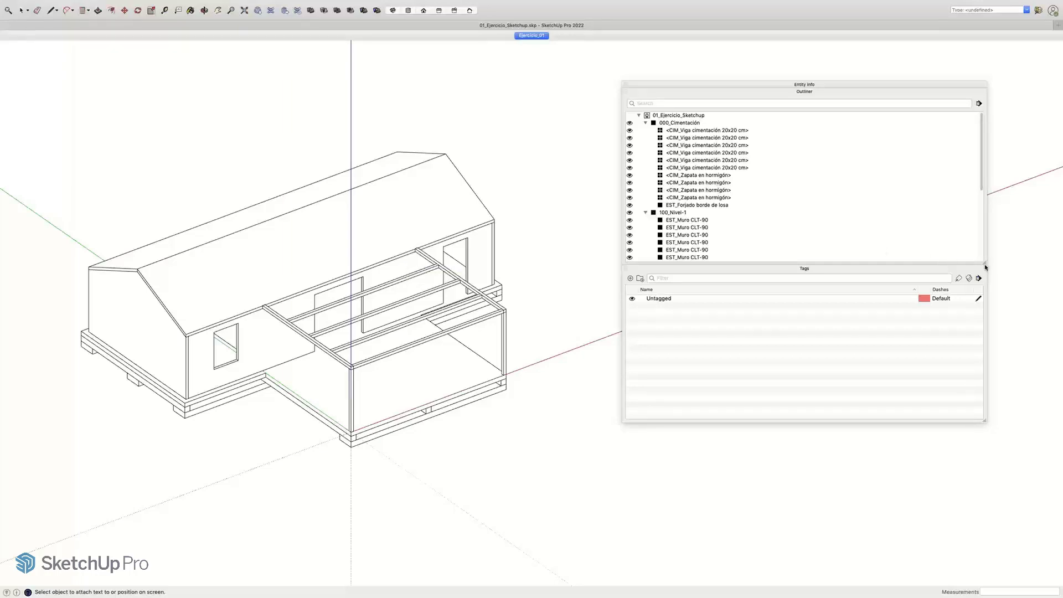
Step: Enlarge the Outliner and collapse the 000_Cimentación, 100_Nivel-1, 100_Pérgola and 200_Cubierta groups
drag(985, 268, 979, 416)
drag(813, 86, 810, 57)
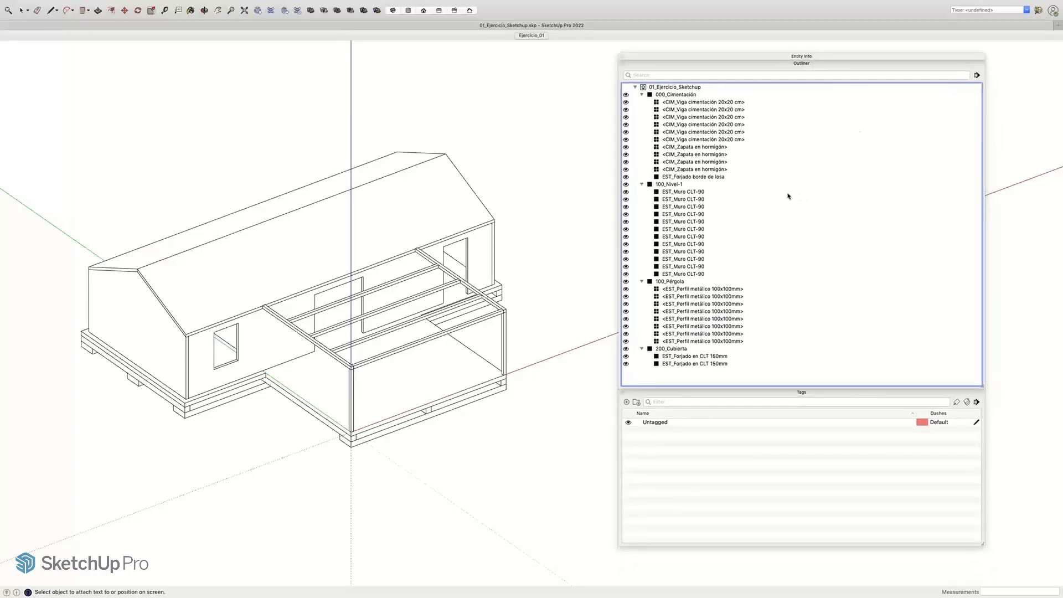
click(643, 282)
click(642, 289)
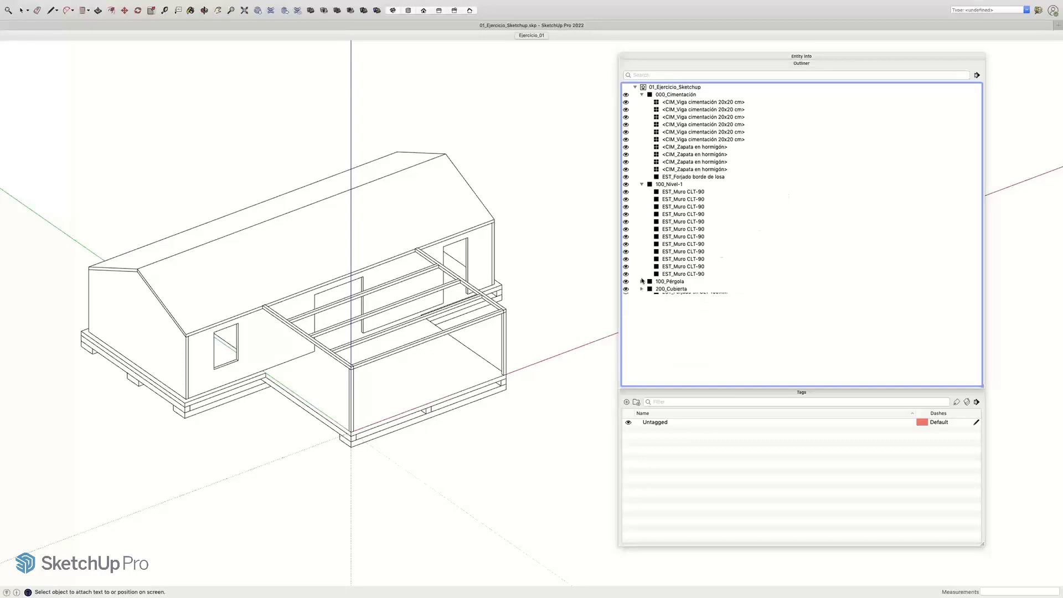
click(643, 184)
click(642, 94)
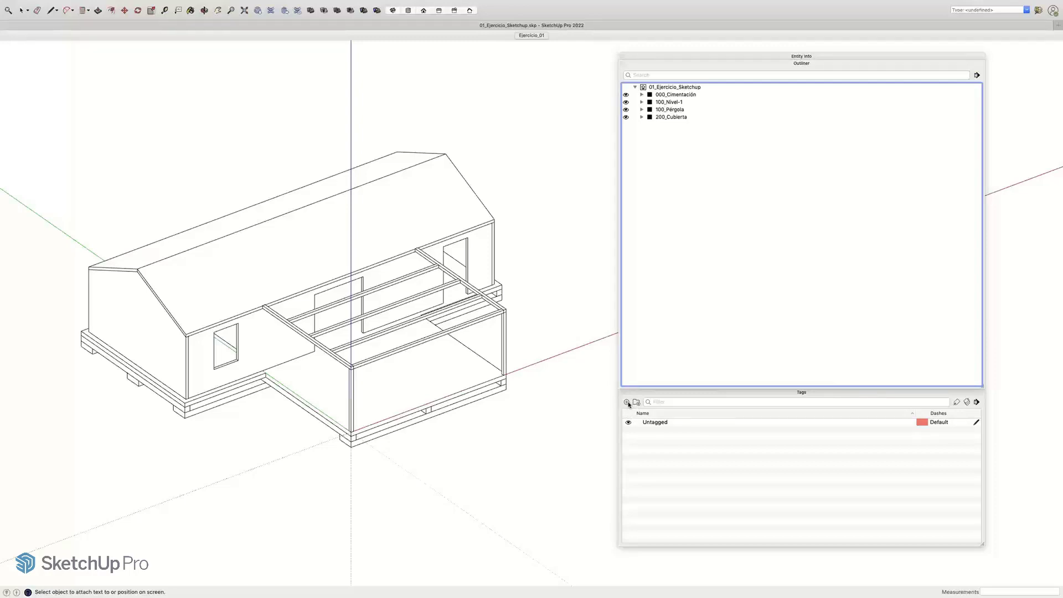
Step: Create a new tag named EST_Muros
click(628, 402)
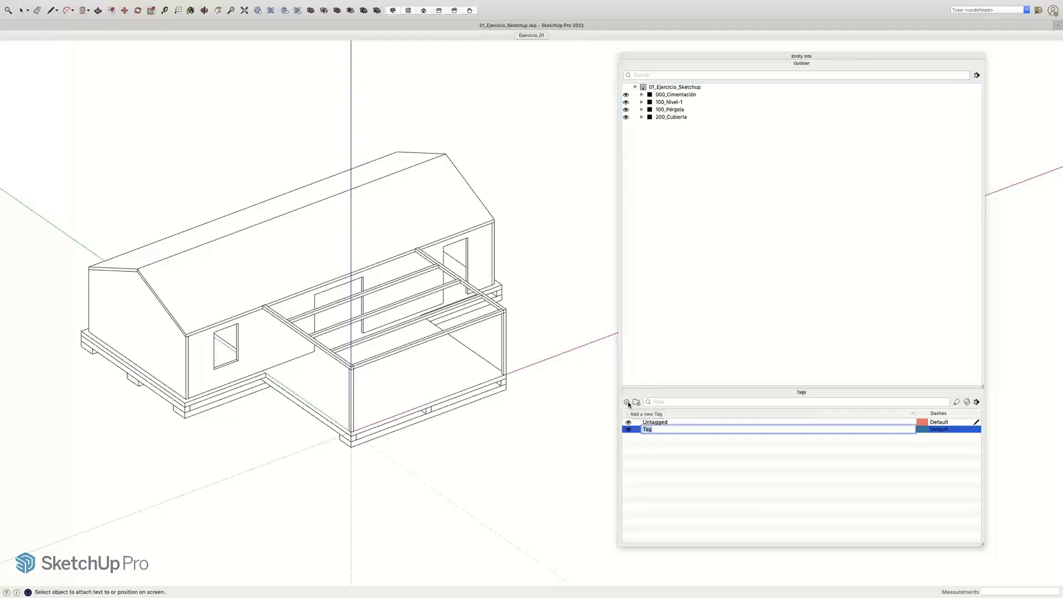
text(EST_Muros)
key(Return)
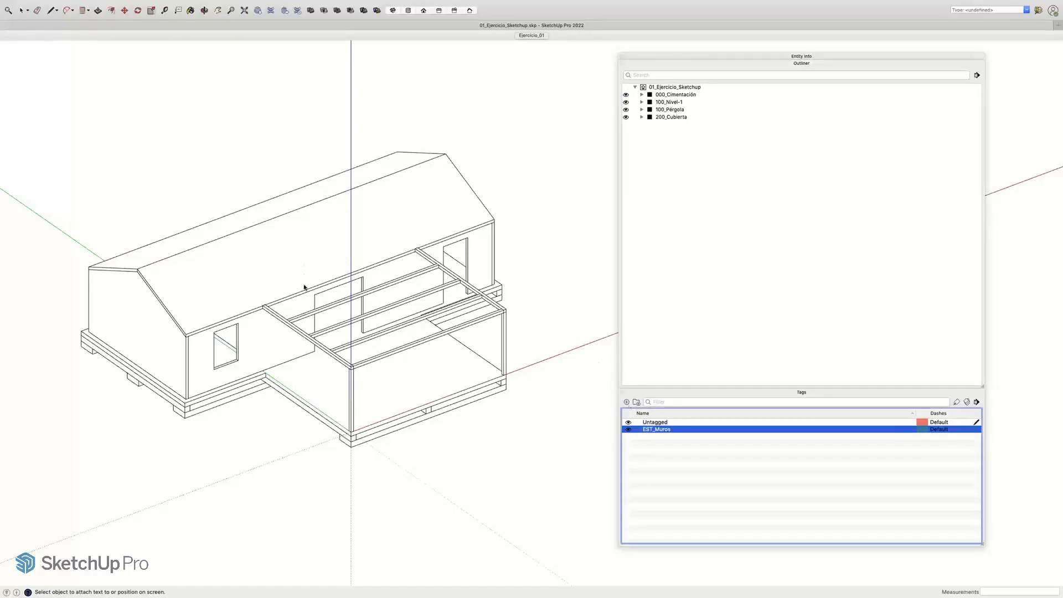
key(space)
double_click(201, 360)
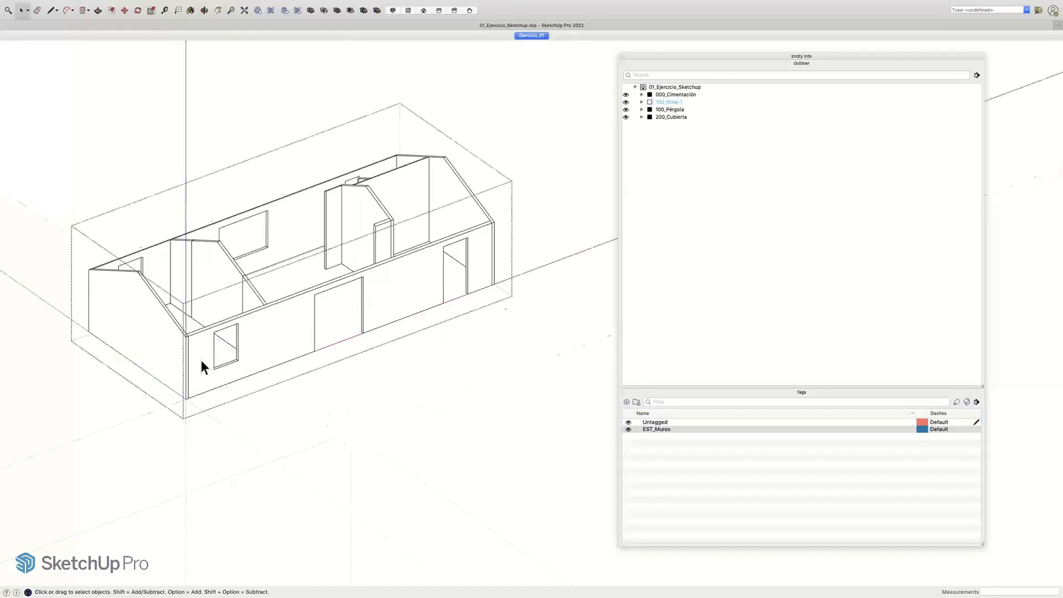
key(Escape)
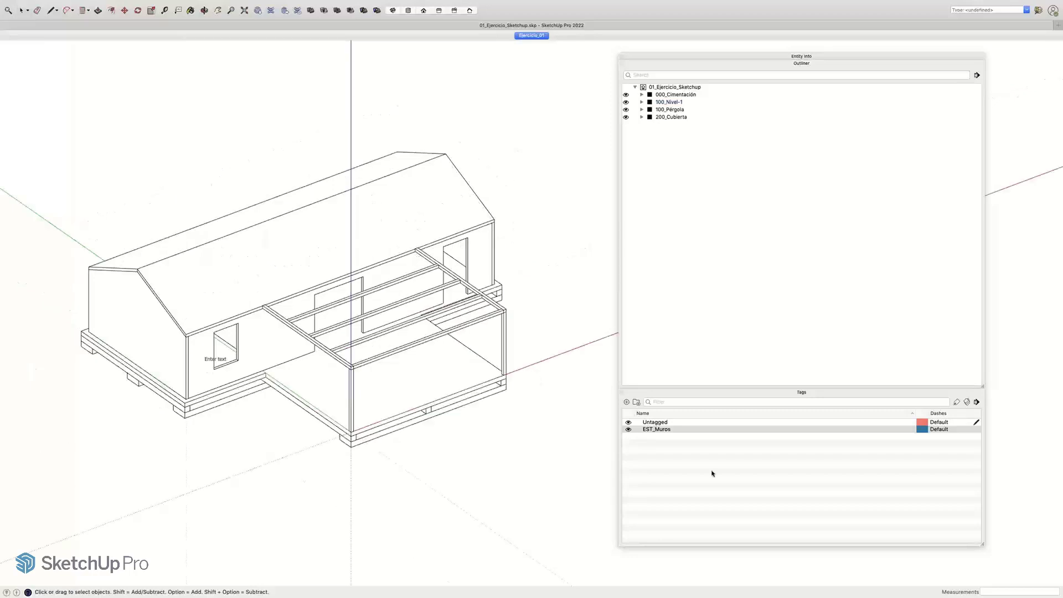
click(729, 472)
Step: Add a tag named EST_Forjados en CLT
click(629, 403)
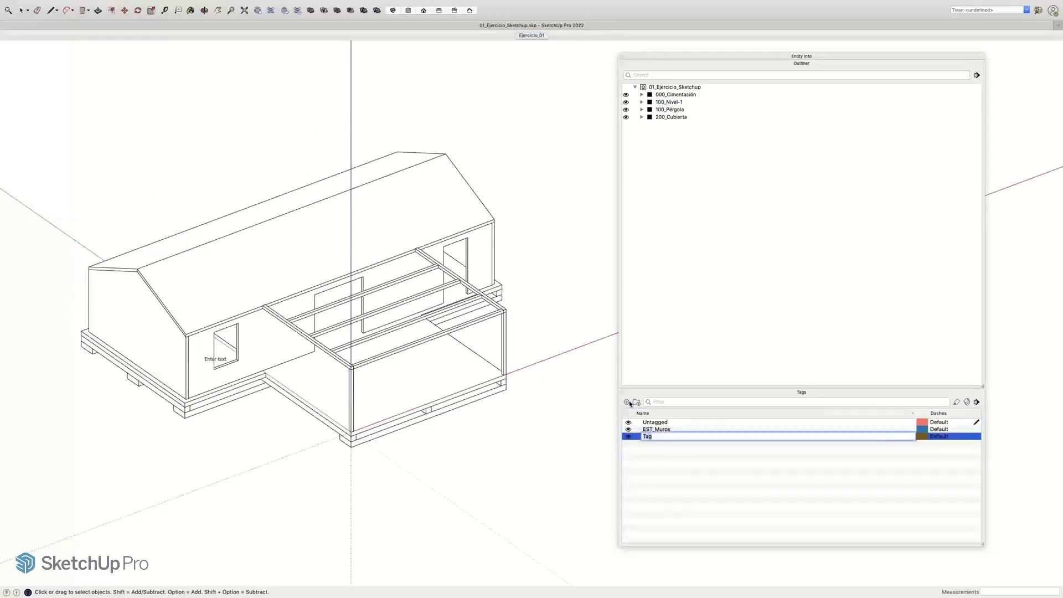
text(EST_Forjados en CLT)
text(150mm)
key(BackSpace)
key(BackSpace)
key(BackSpace)
key(BackSpace)
key(BackSpace)
key(Return)
Step: Add another tag and name it CIM_Zapatas
click(629, 403)
click(662, 485)
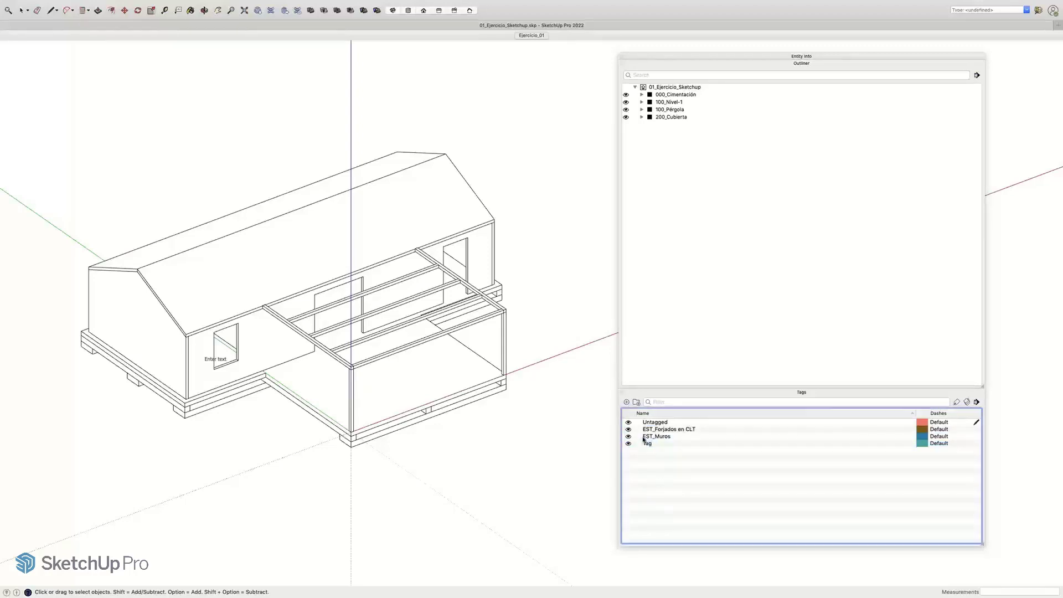
click(646, 444)
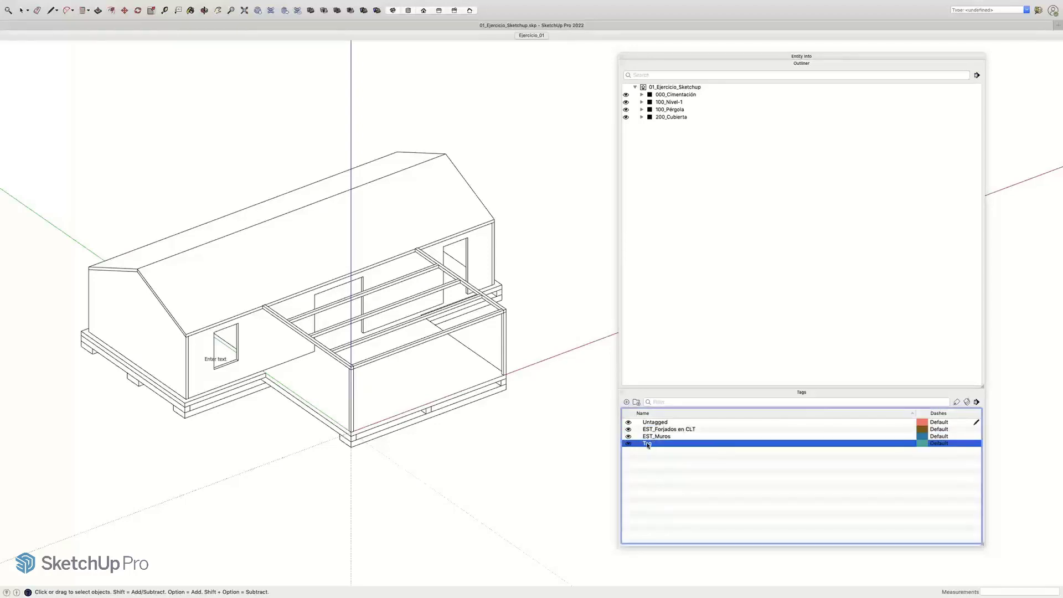
click(648, 444)
text(CIM)
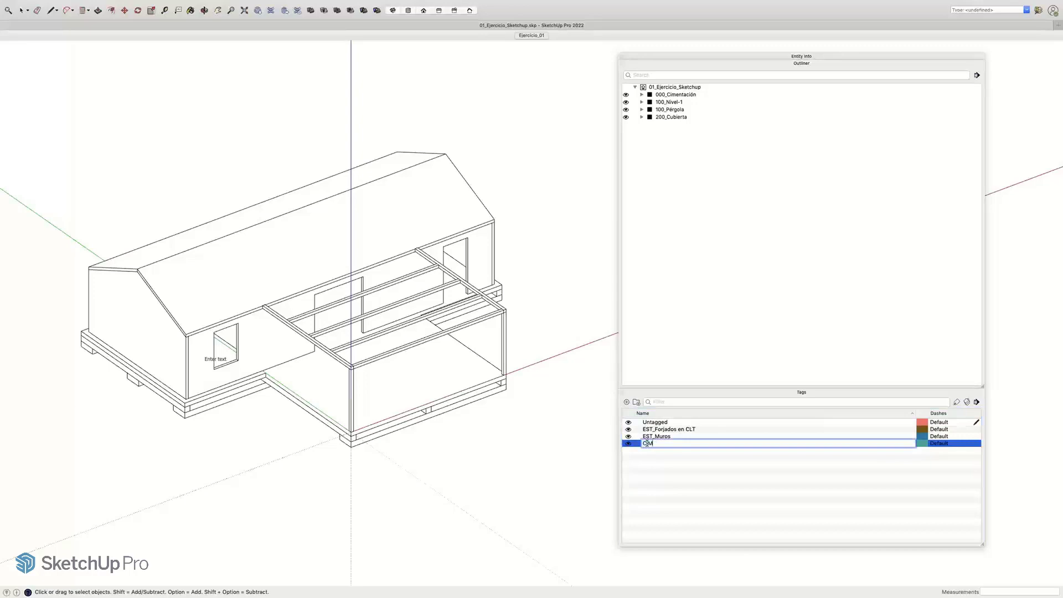
text(_Zapatas)
key(Return)
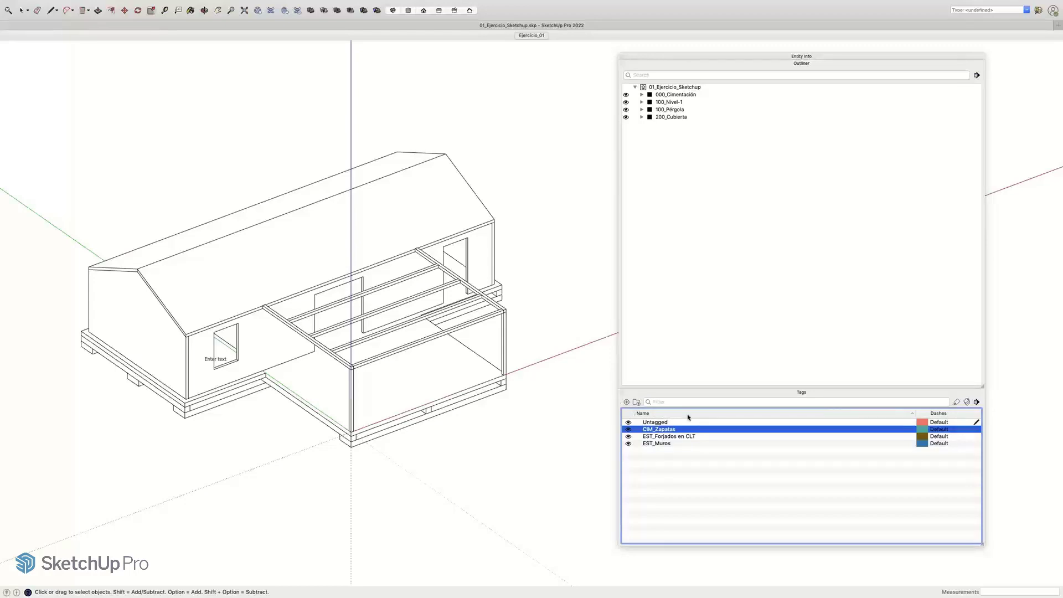
Step: Add a tag named CIM_Vigas de cimentación for the foundation beams
click(626, 403)
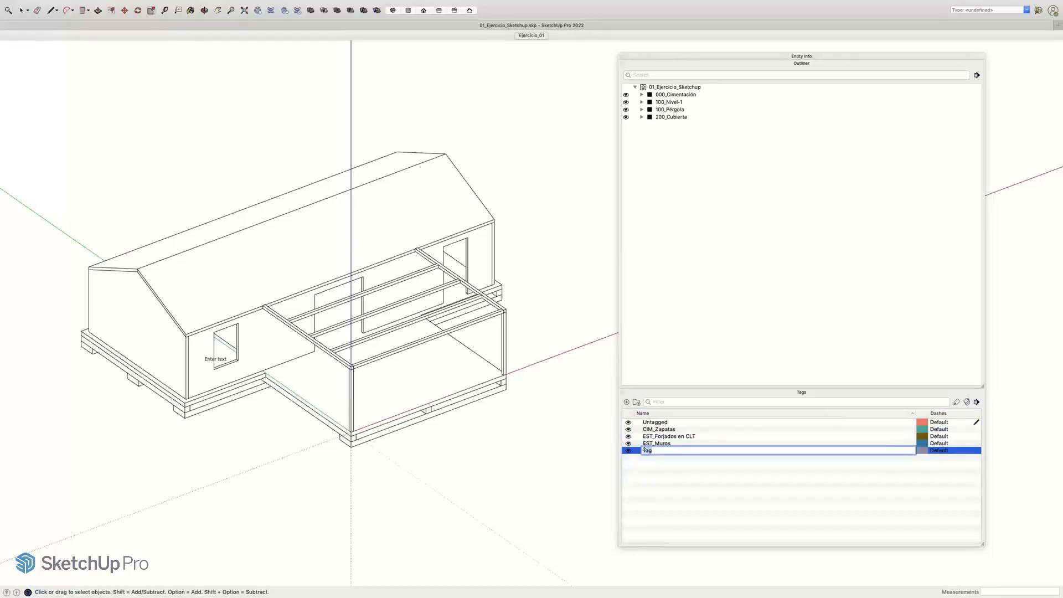
text(CIM_Vigas de cimentación)
key(Return)
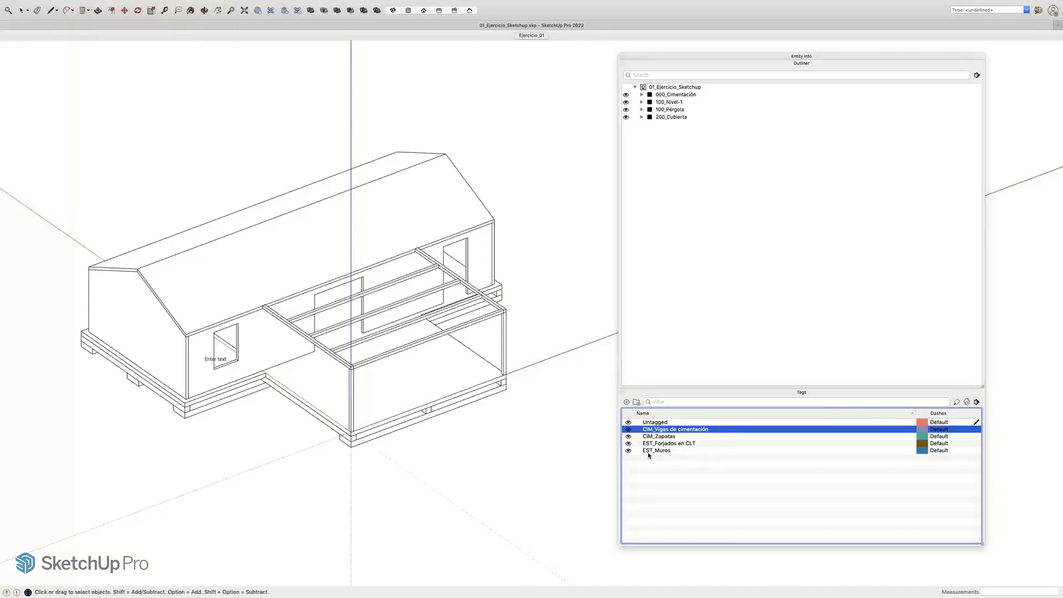
Step: Add a tag named EST_Perfilería metálica for the metal profiles
click(625, 402)
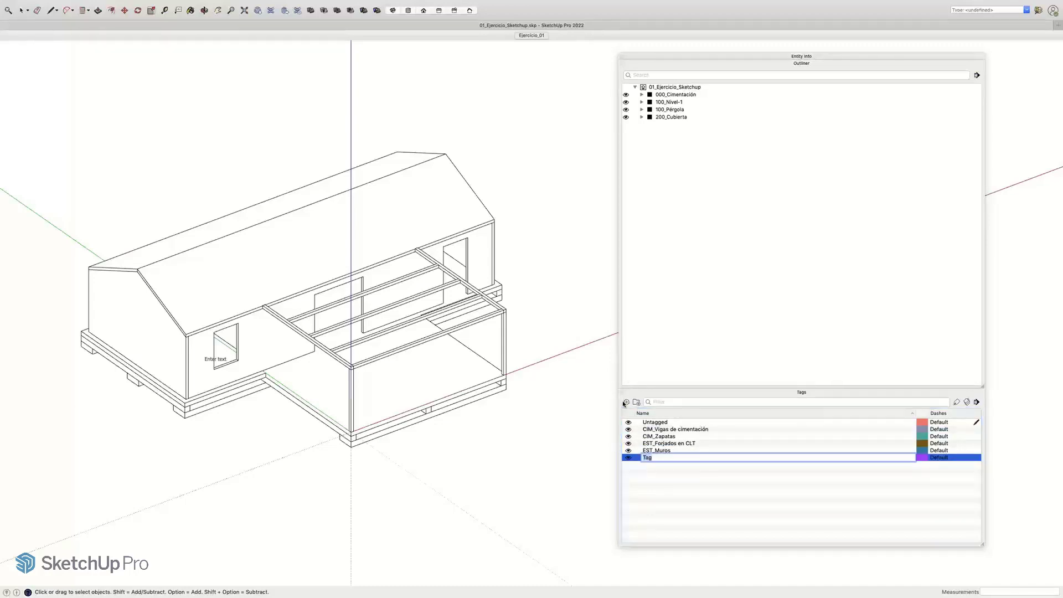
text(EST_PErfilería metálica)
key(BackSpace)
key(BackSpace)
key(BackSpace)
key(BackSpace)
key(BackSpace)
key(BackSpace)
key(BackSpace)
key(BackSpace)
key(BackSpace)
key(BackSpace)
key(BackSpace)
key(BackSpace)
key(BackSpace)
key(BackSpace)
key(BackSpace)
key(BackSpace)
key(BackSpace)
text(erfilería metálica)
key(Return)
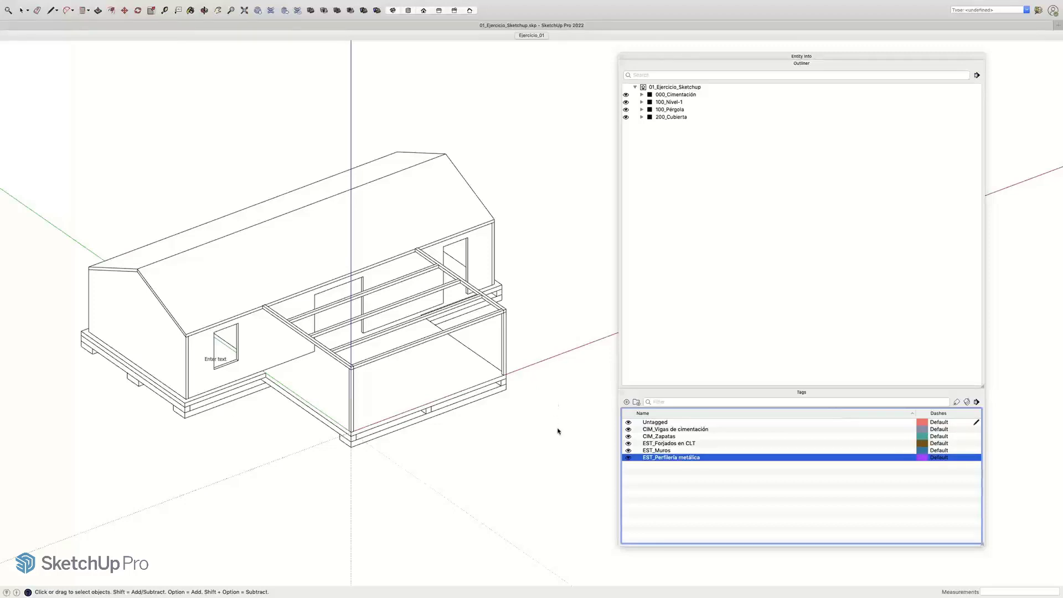
click(641, 489)
click(531, 445)
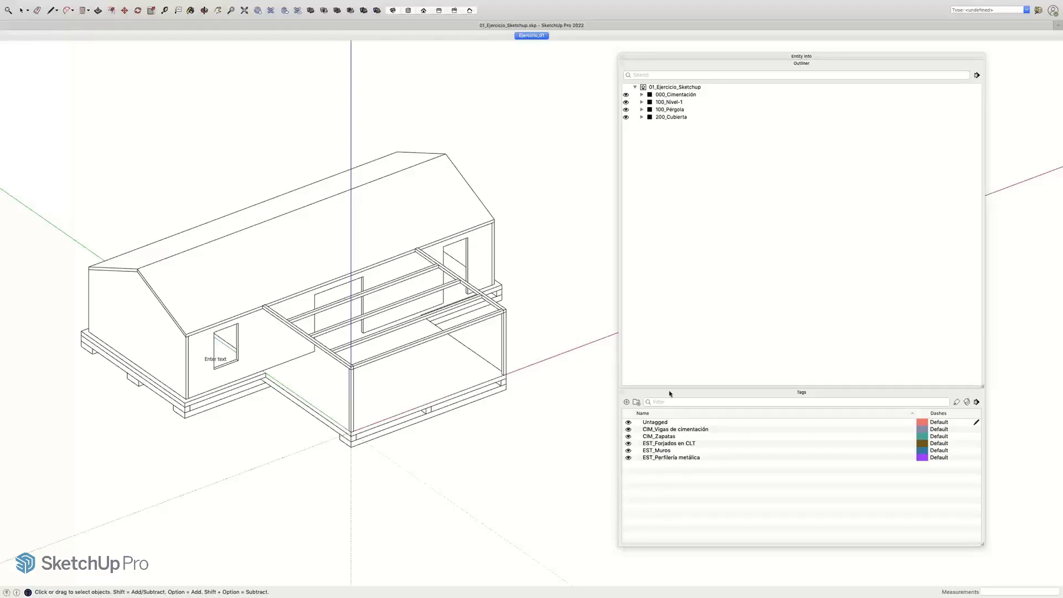
Step: Examine which parts of the house each top-level group contains, including the individual foundation beams inside 000_Cimentación
click(664, 95)
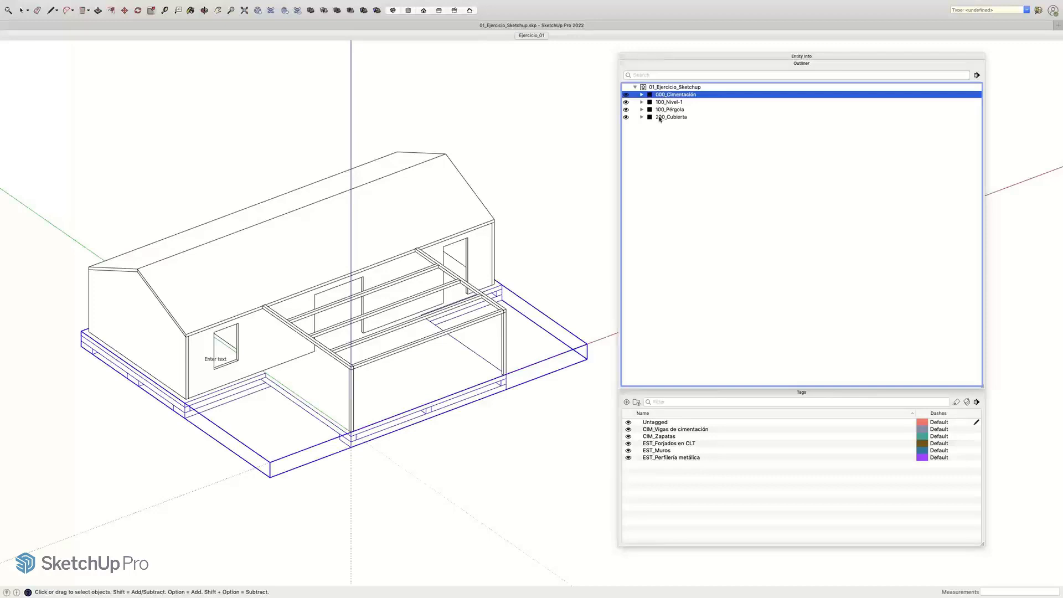
click(660, 117)
click(662, 109)
click(662, 102)
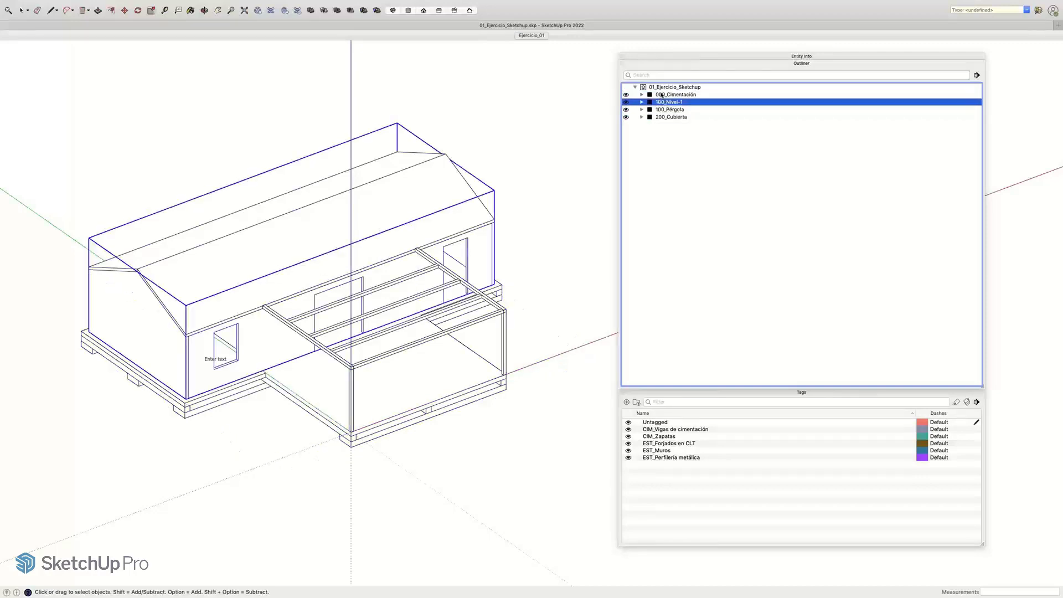
click(644, 95)
click(642, 95)
click(667, 104)
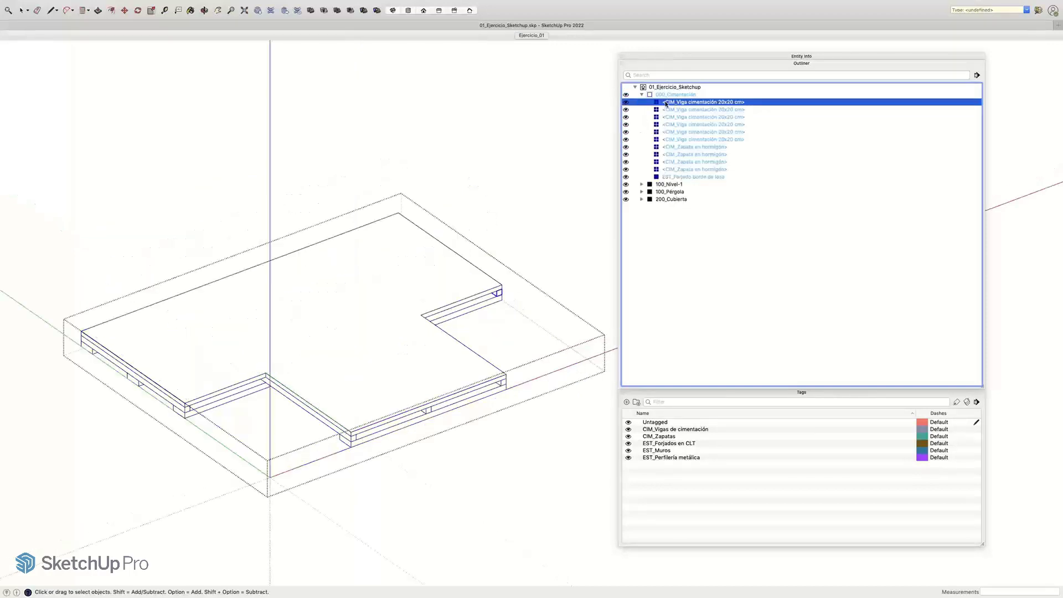
click(668, 117)
click(668, 125)
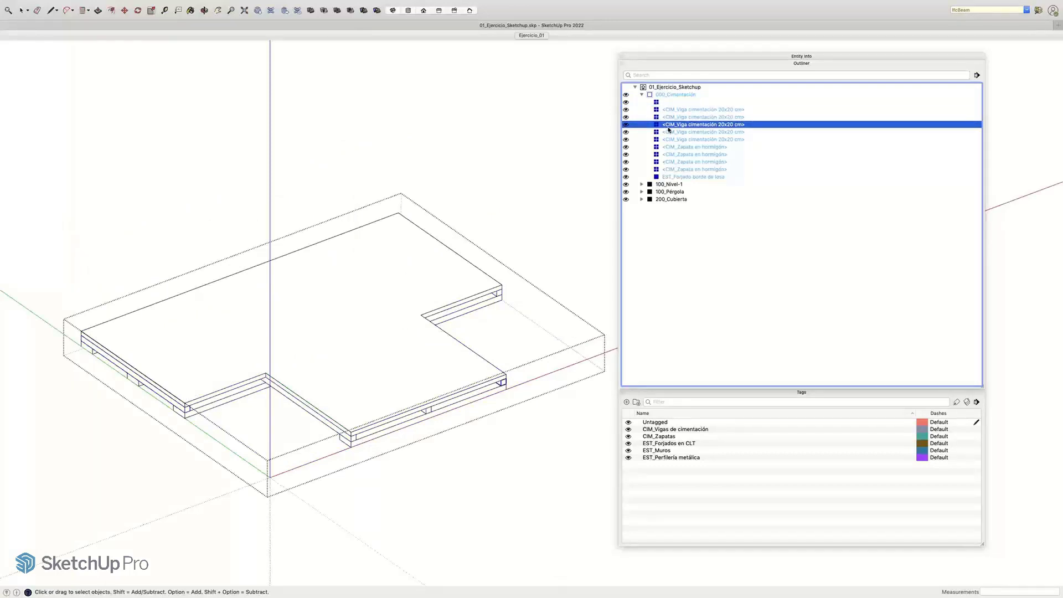
click(668, 131)
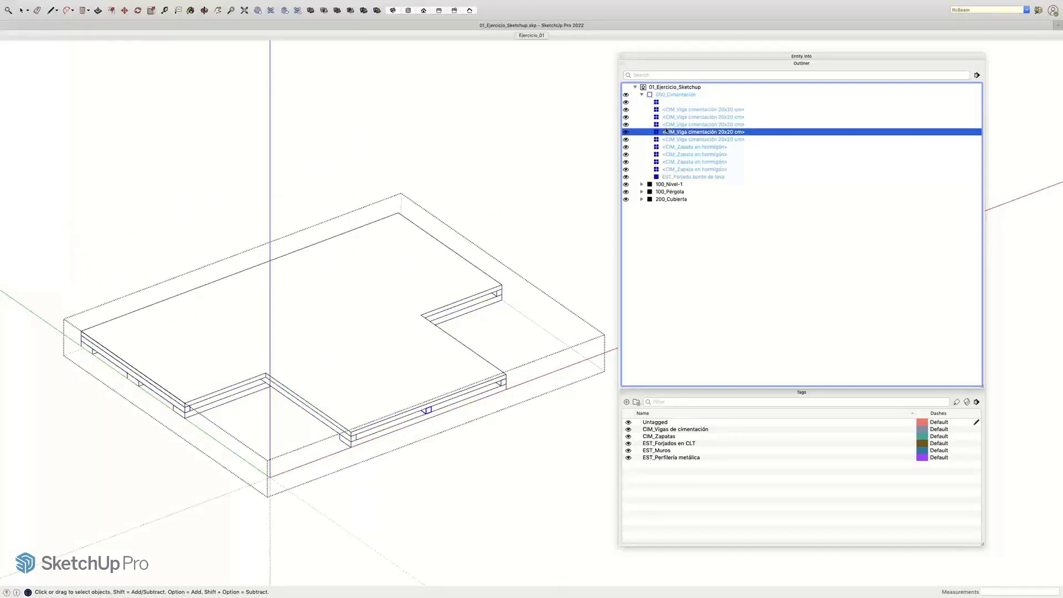
click(688, 231)
click(641, 96)
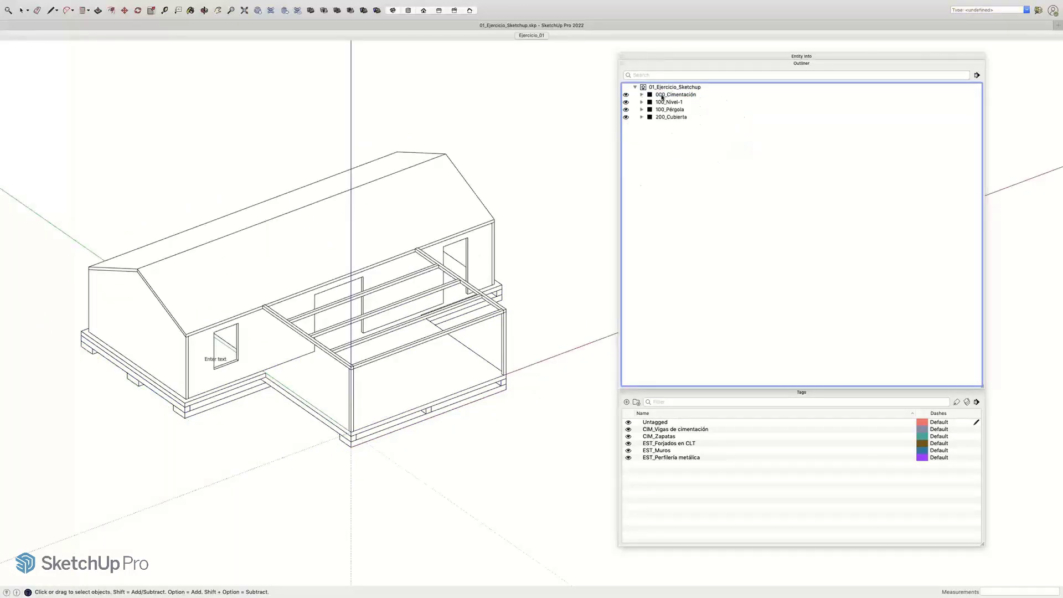
click(663, 94)
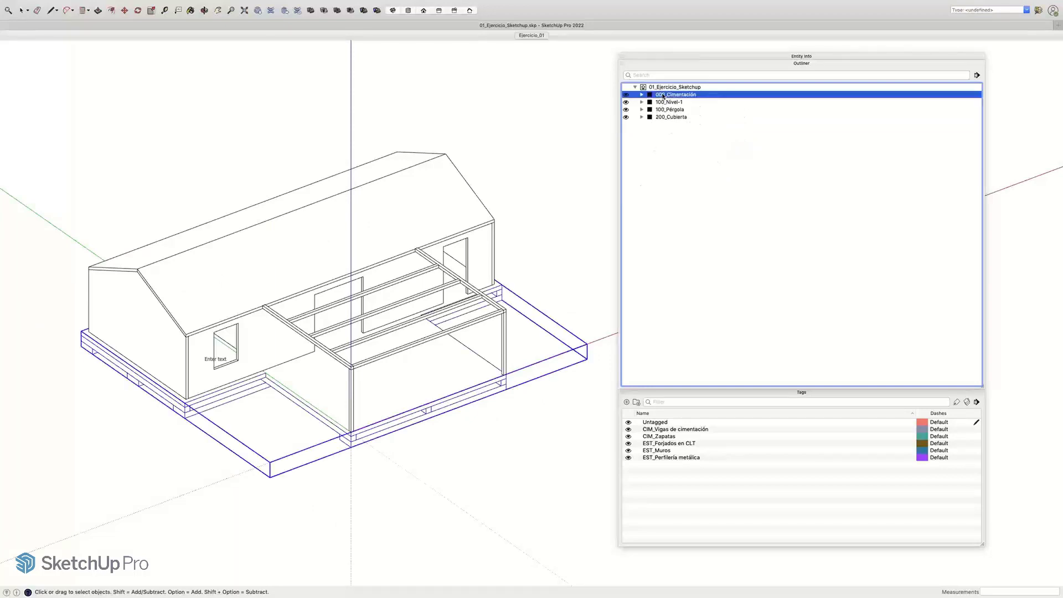
click(664, 102)
click(663, 109)
double_click(663, 118)
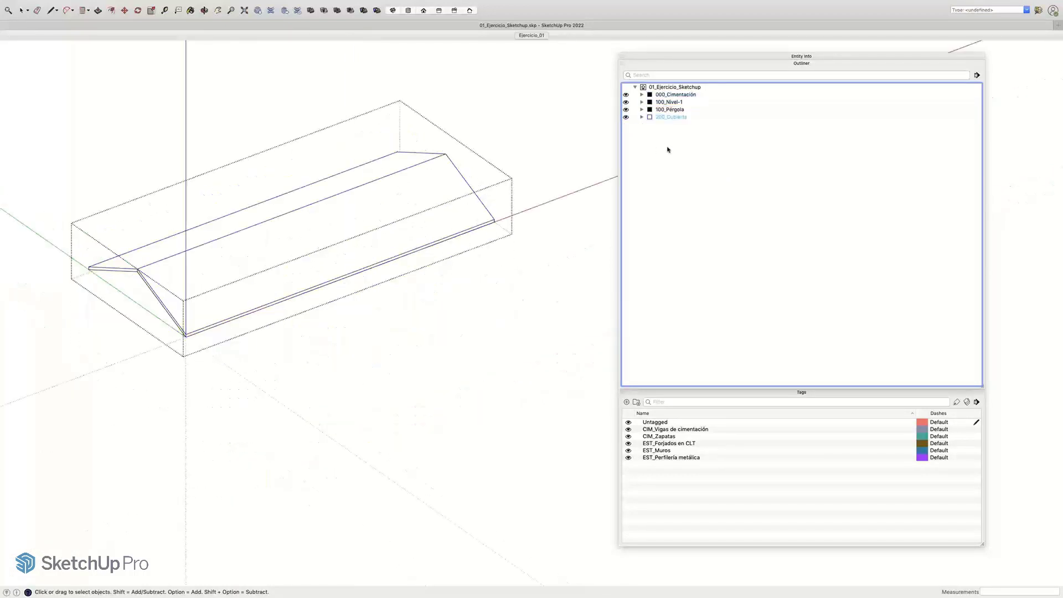
click(664, 137)
Step: Assign the six CIM_Viga cimentación 20x20 cm components in 000_Cimentación to the tag CIM_Vigas de cimentación, with Entity Info expanded
click(668, 95)
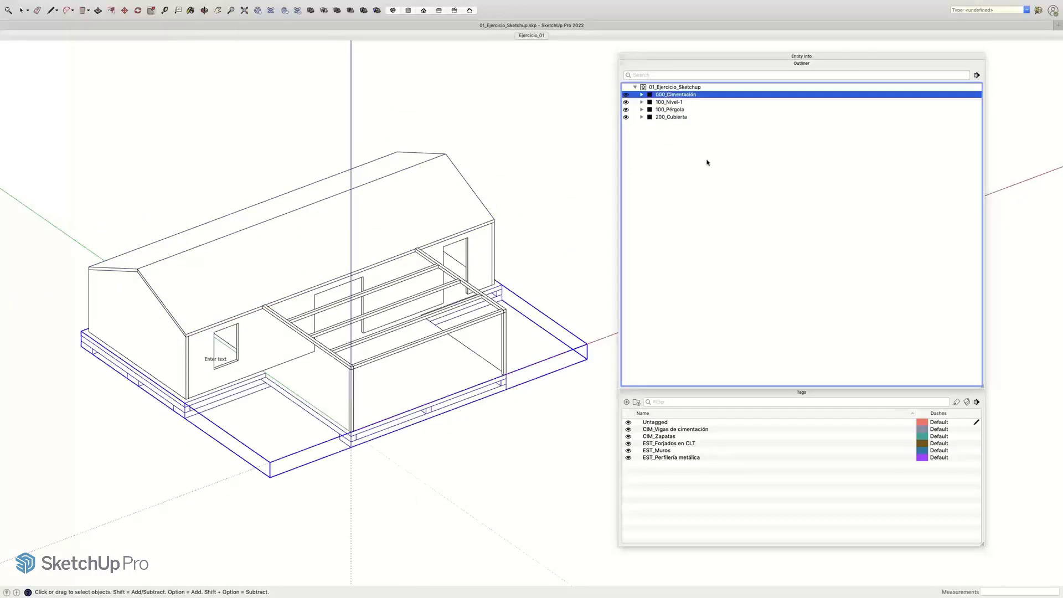
click(642, 95)
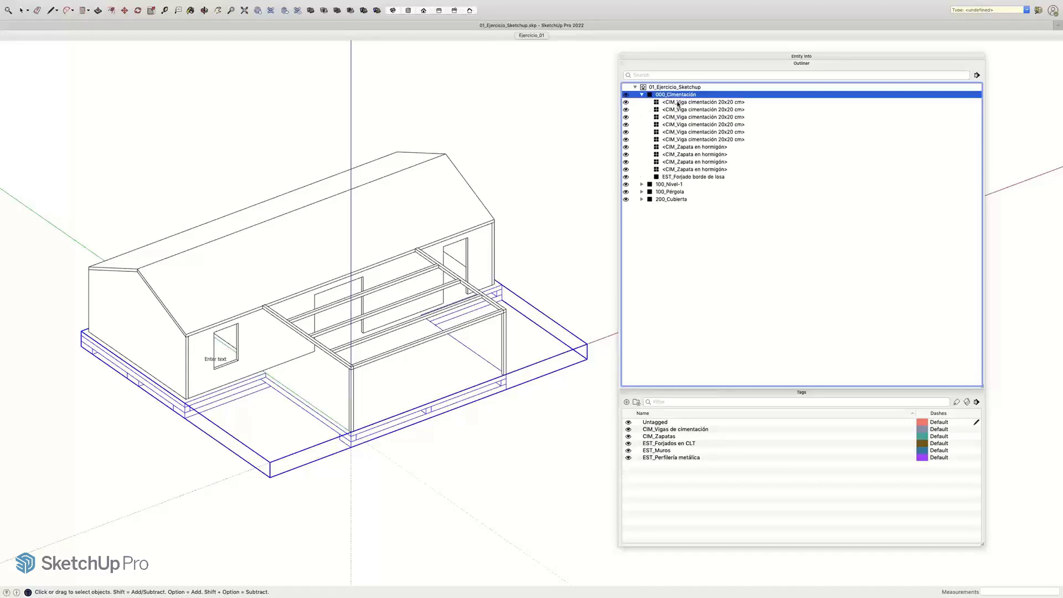
click(678, 102)
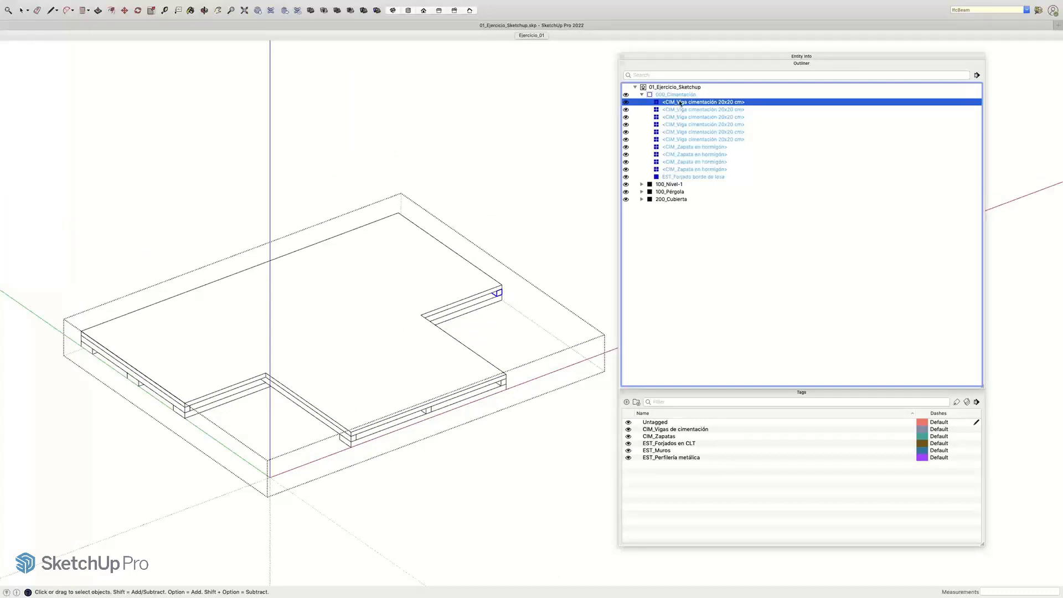
shift+click(682, 140)
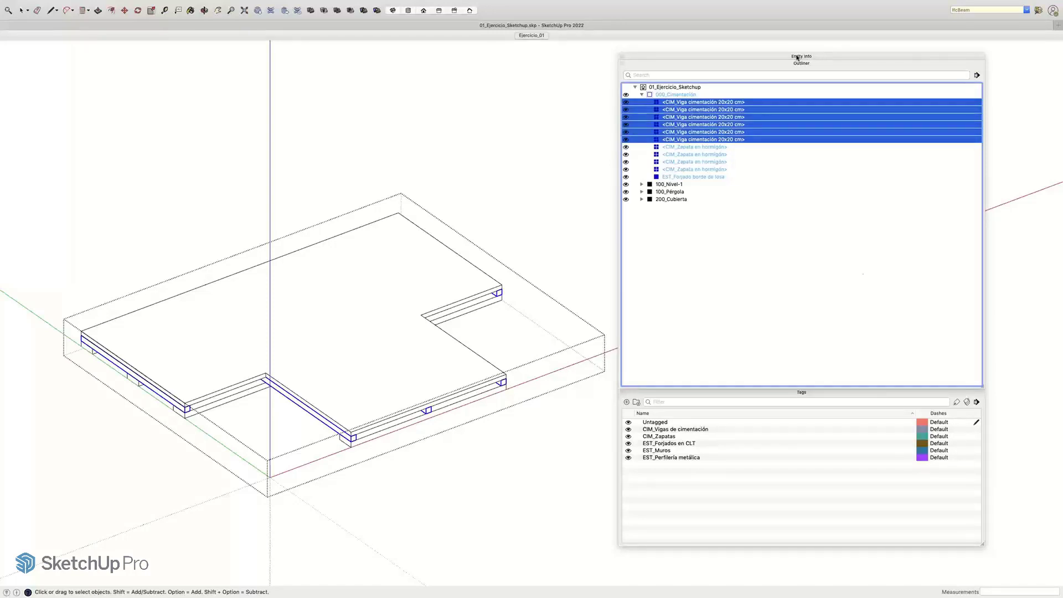
drag(984, 546, 979, 490)
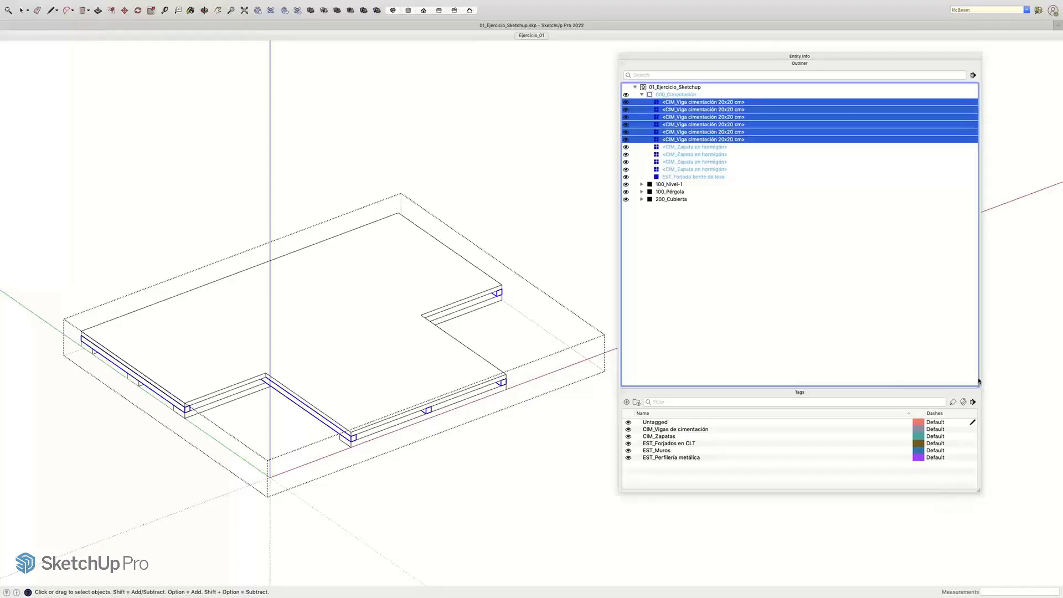
drag(979, 384, 974, 262)
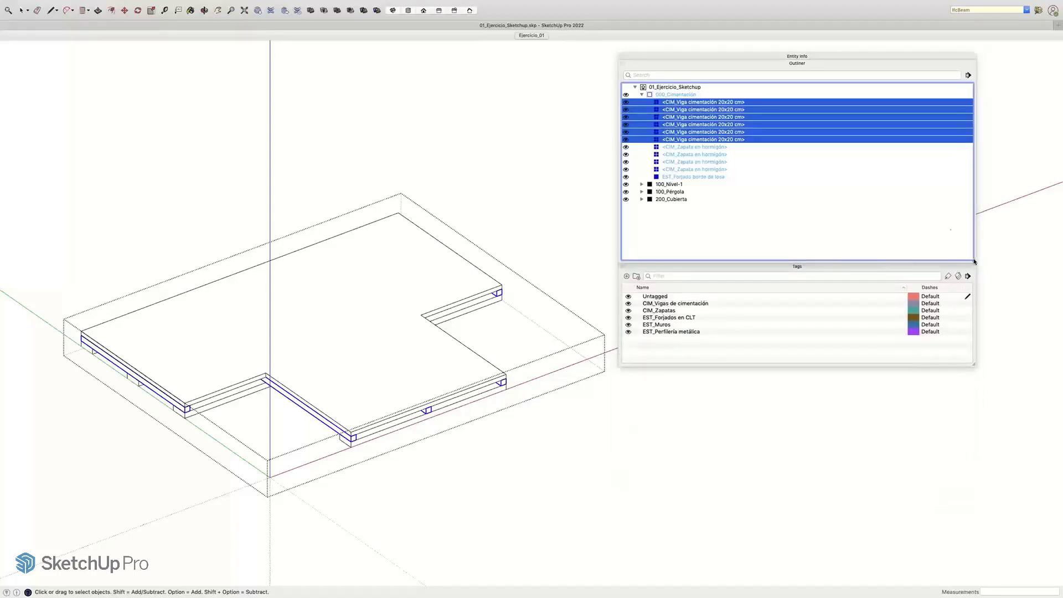
drag(864, 59, 852, 133)
click(851, 134)
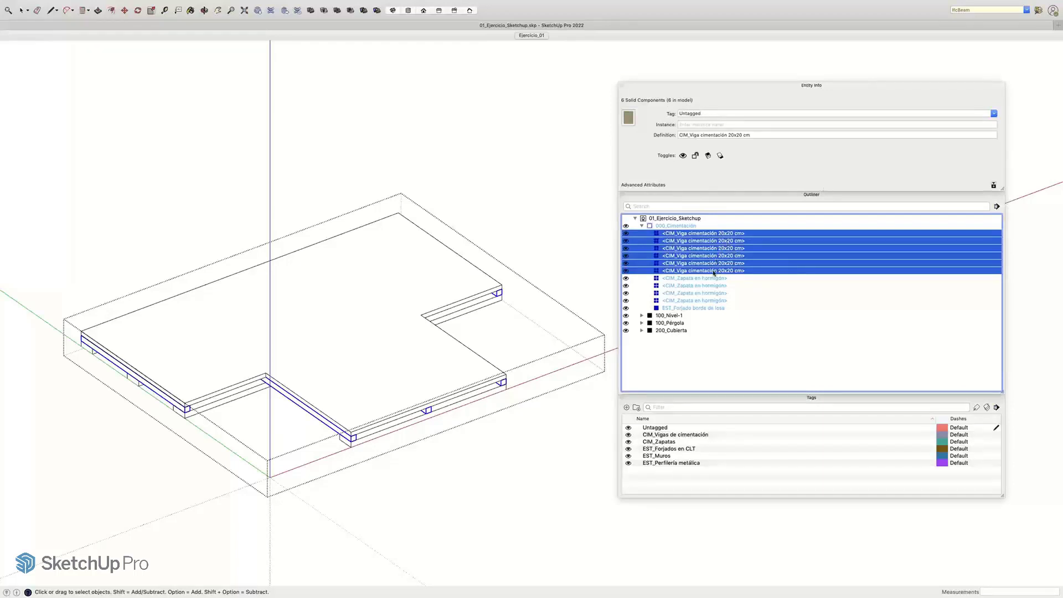
click(995, 113)
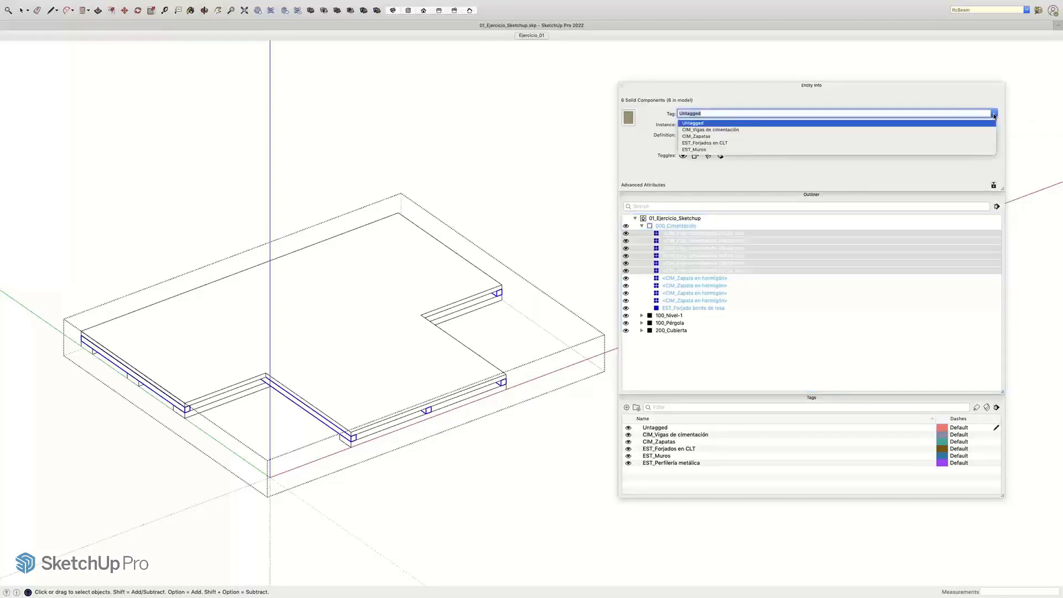
click(698, 130)
Step: Hide all tags from CIM_Vigas de cimentación through EST_Perfilería metálica, leaving Untagged visible, and exit the foundation group
click(665, 479)
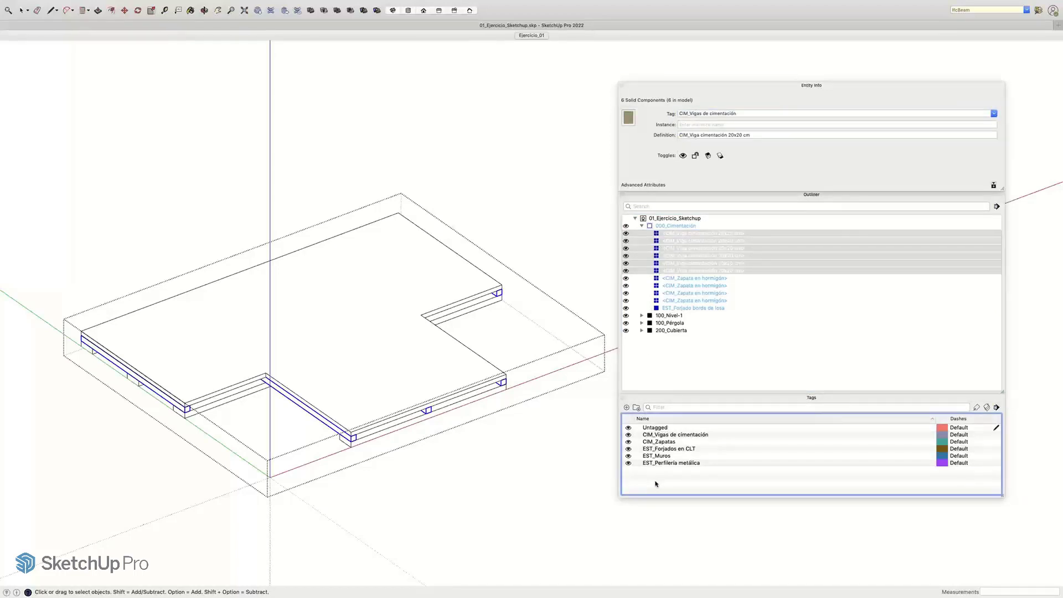
click(658, 436)
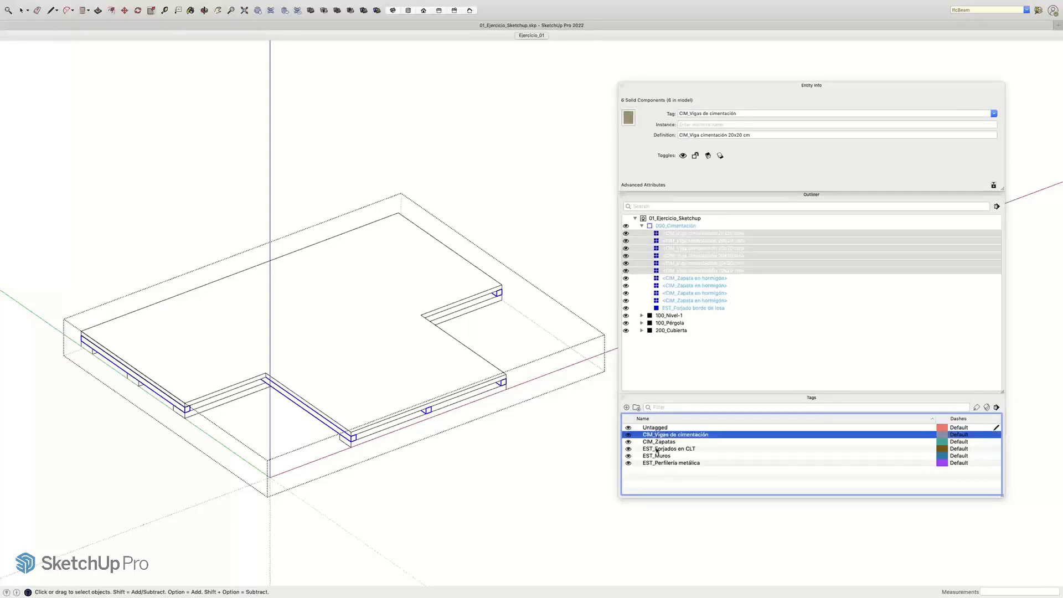
shift+click(655, 464)
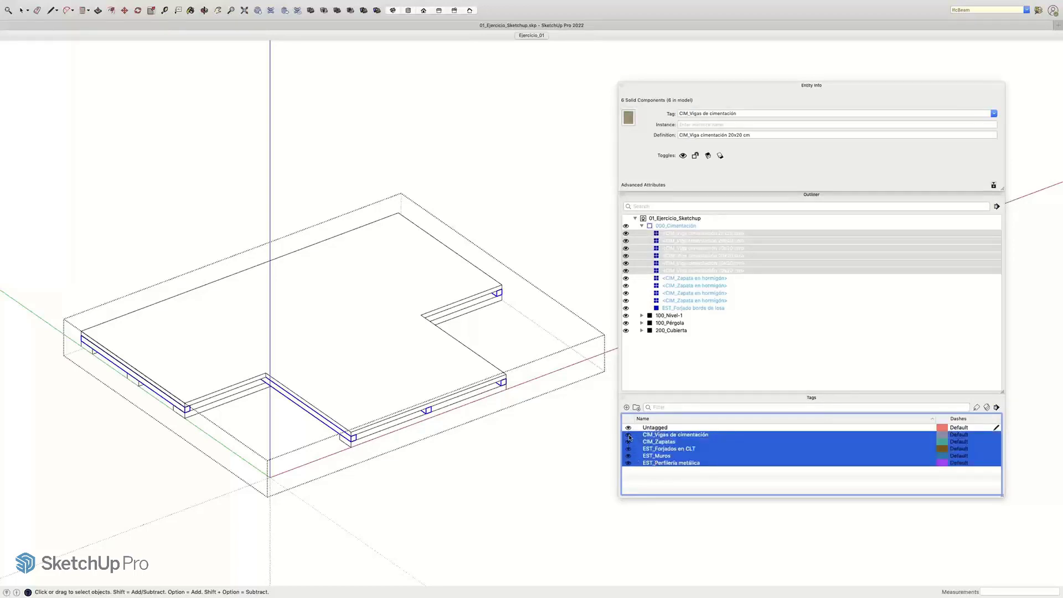
click(629, 436)
click(638, 480)
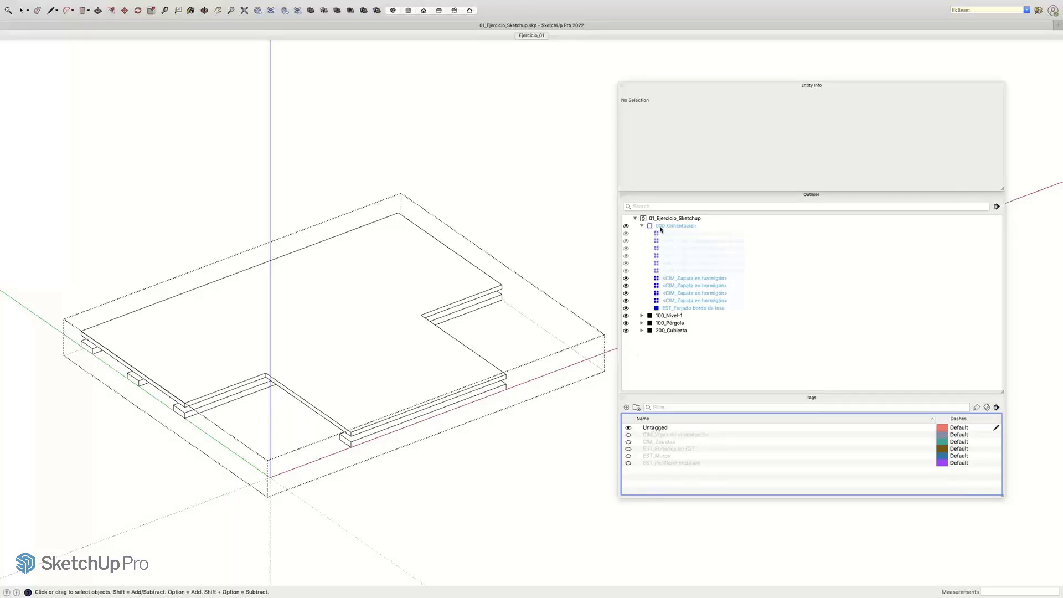
click(550, 258)
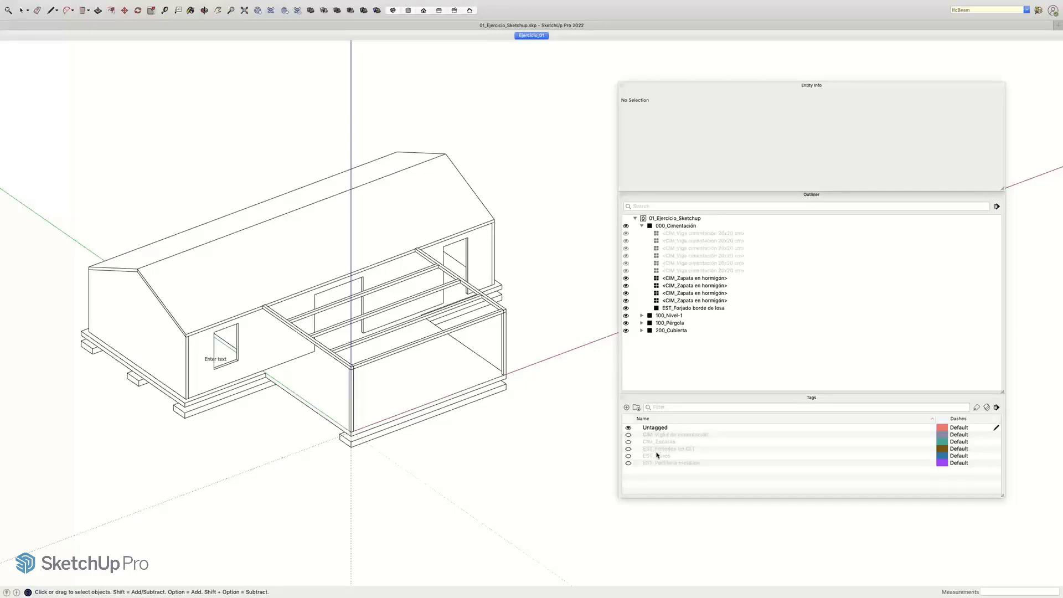
double_click(675, 279)
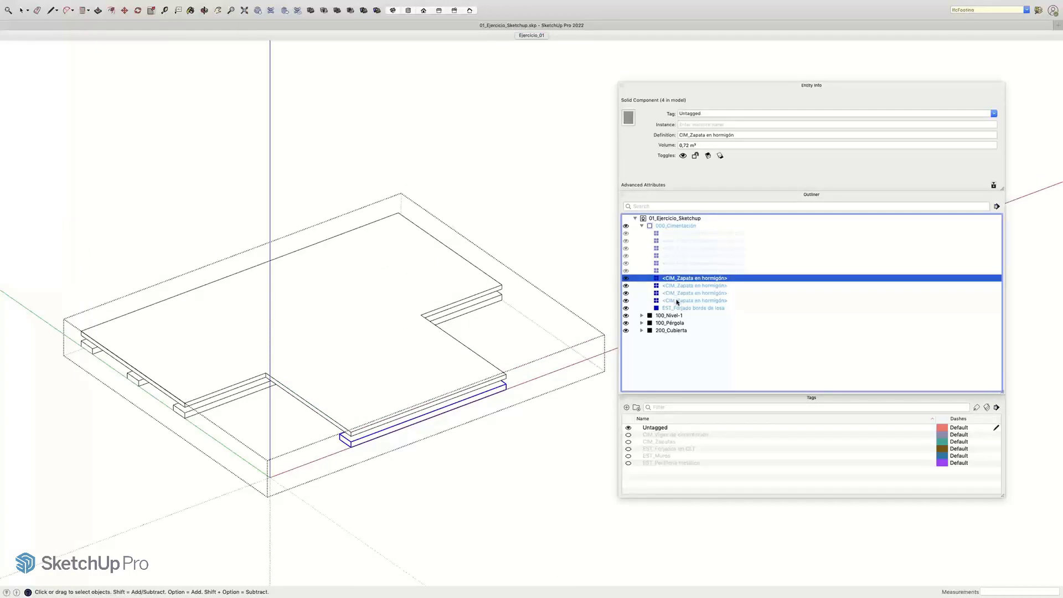
shift+click(677, 302)
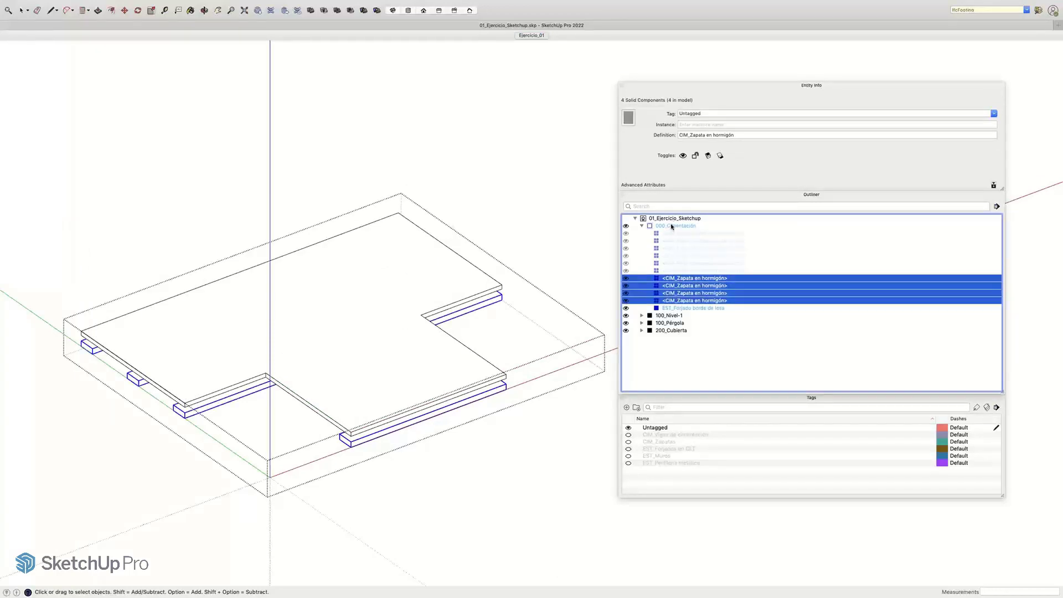
click(586, 247)
click(586, 247)
click(480, 395)
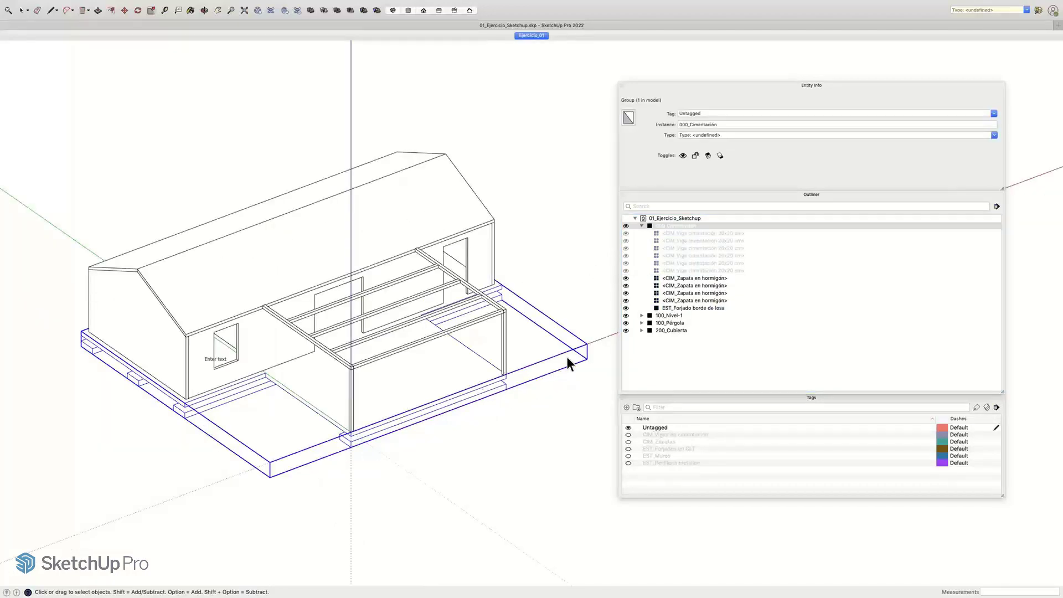
Step: Assign the four CIM_Zapata en hormigón components inside 000_Cimentación to the tag CIM_Zapatas and exit the group
double_click(665, 226)
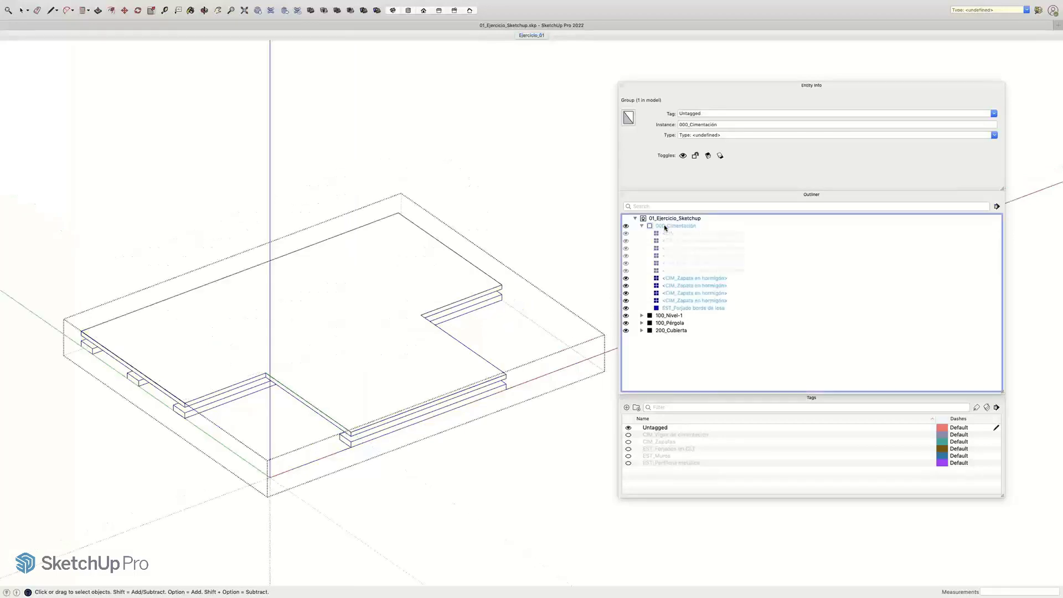
click(678, 278)
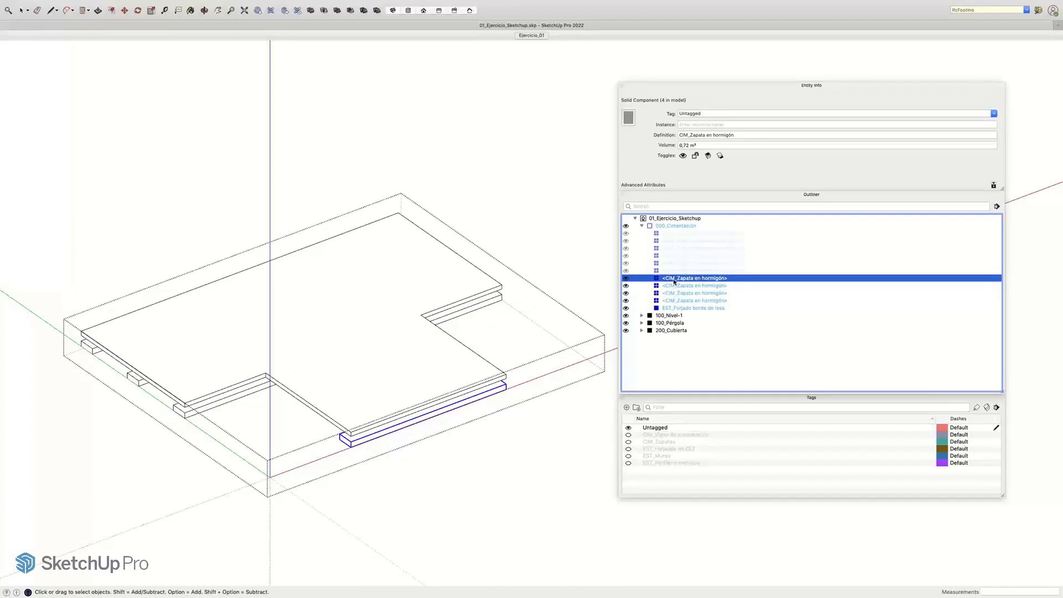
shift+click(674, 298)
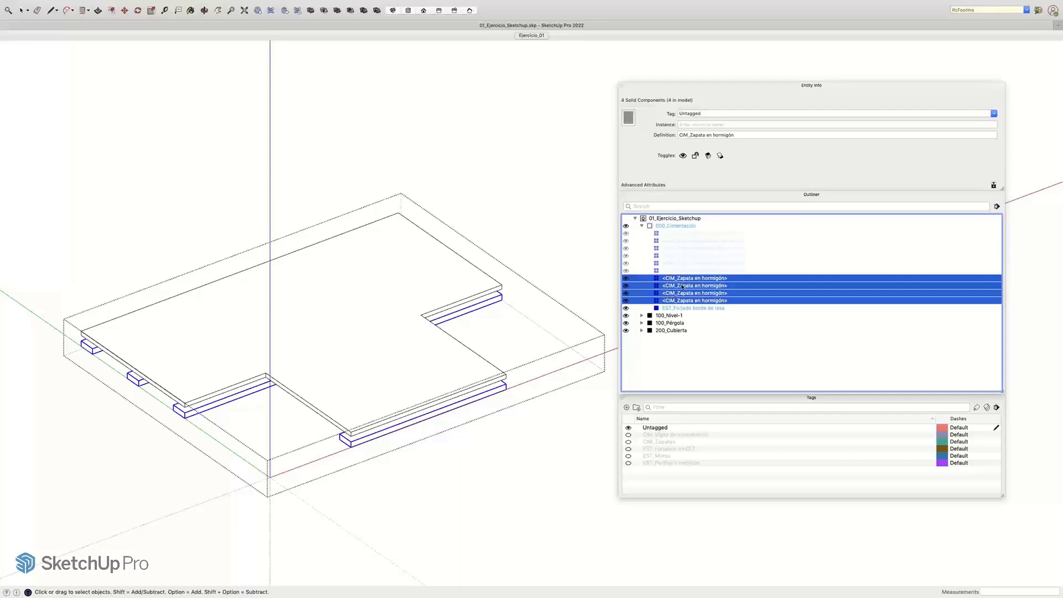
click(994, 115)
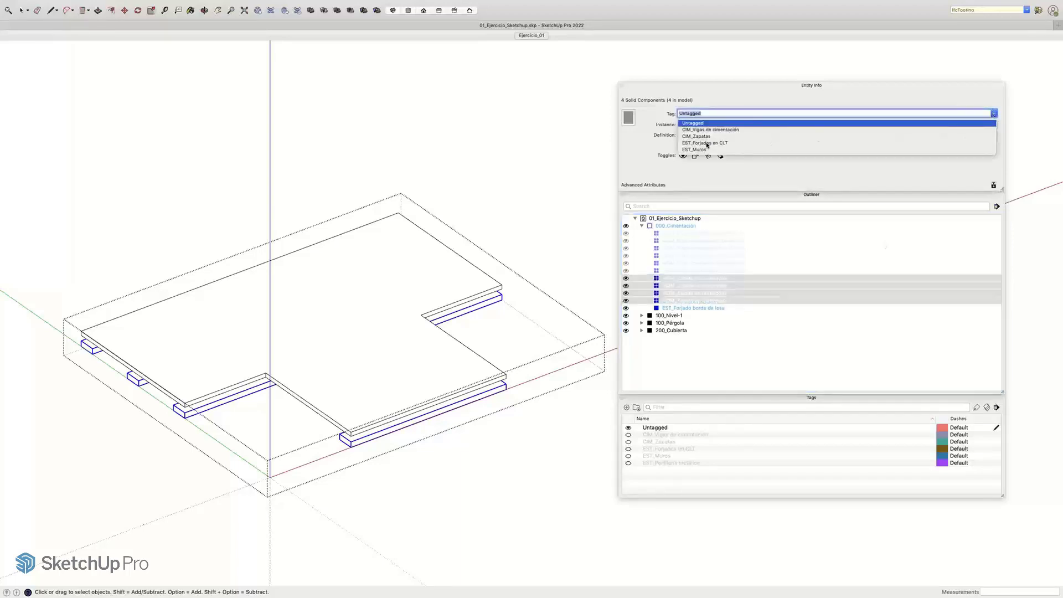
scroll(706, 145, down, 1)
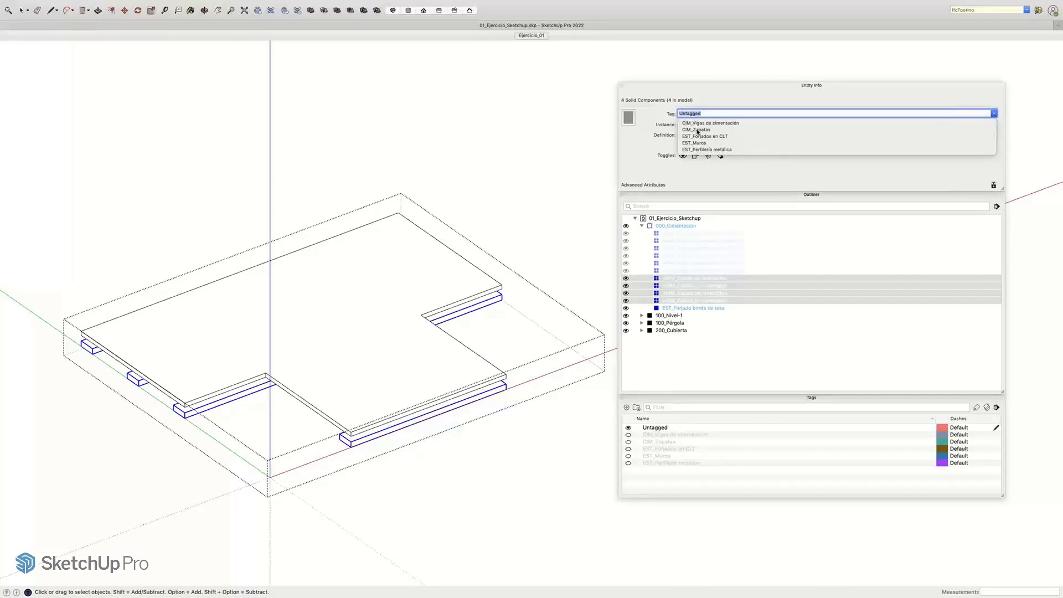
click(696, 130)
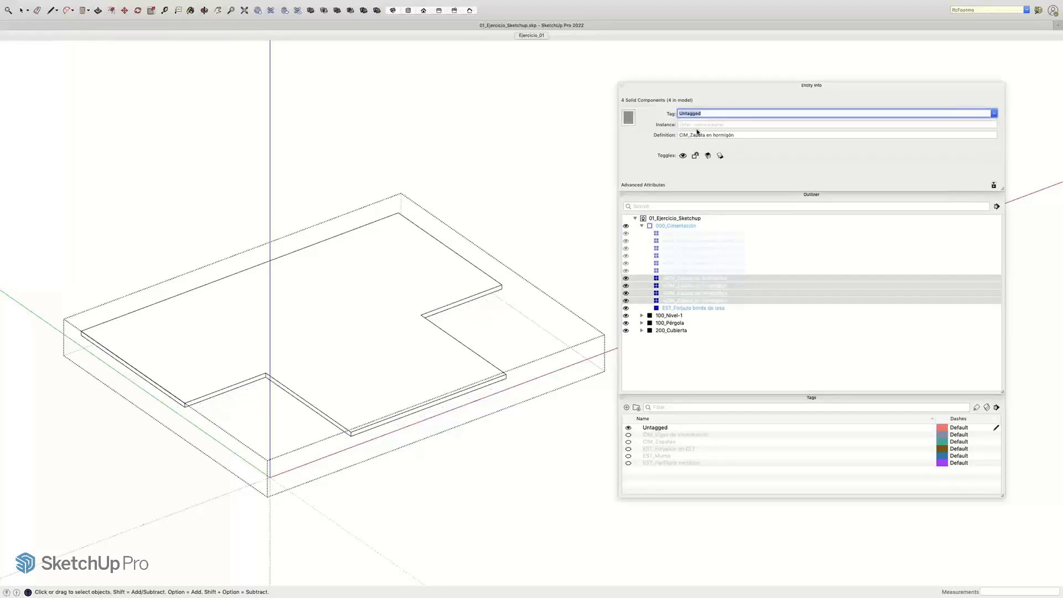
click(568, 274)
click(568, 274)
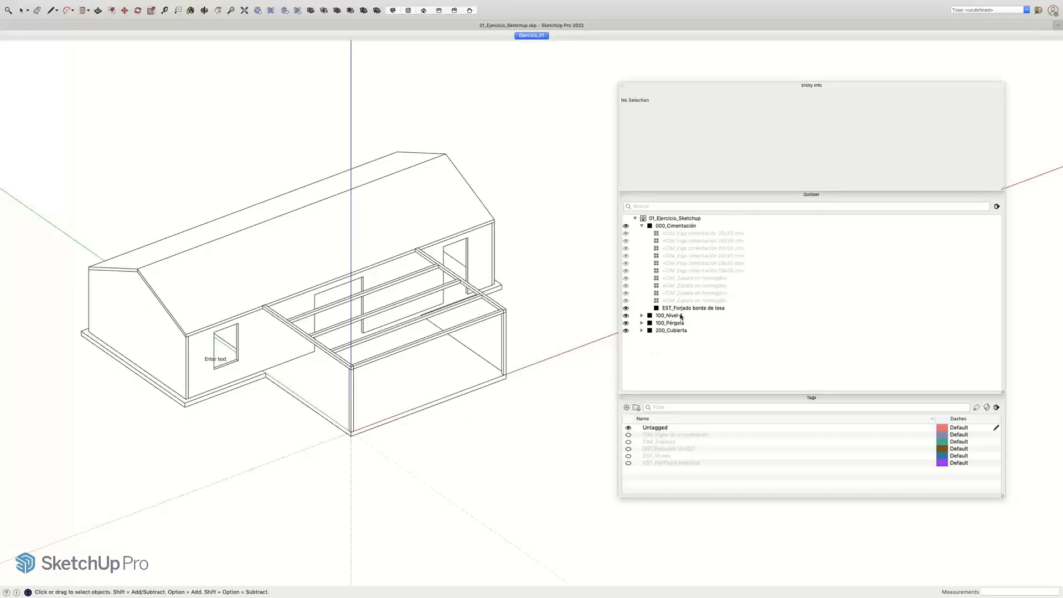
Step: Assign the EST_Forjado borde de losa slab to the tag EST_Forjados en CLT, and collapse and hide the 000_Cimentación group
click(677, 308)
click(677, 308)
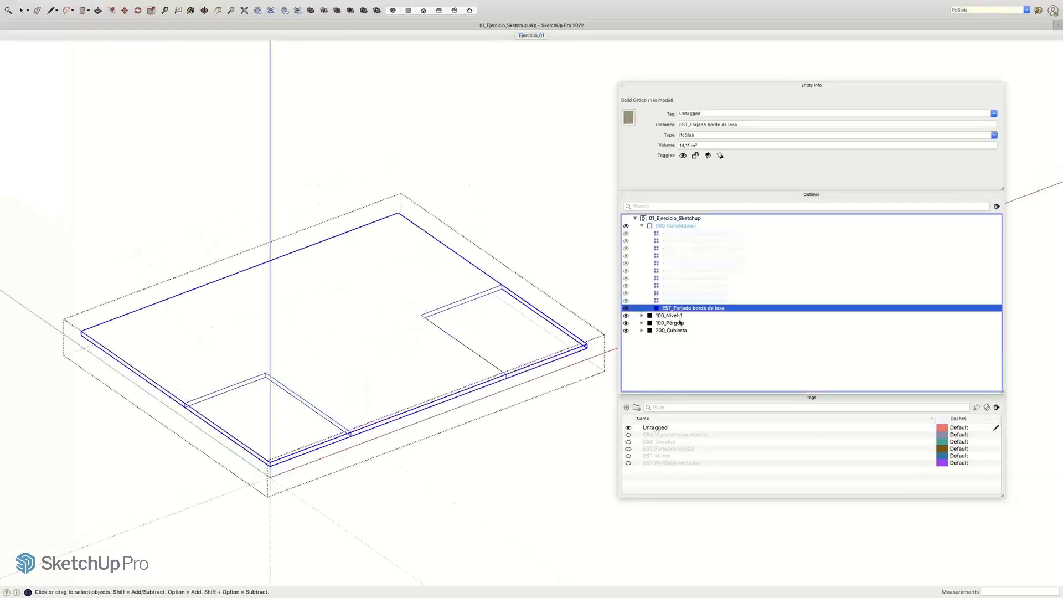
click(991, 115)
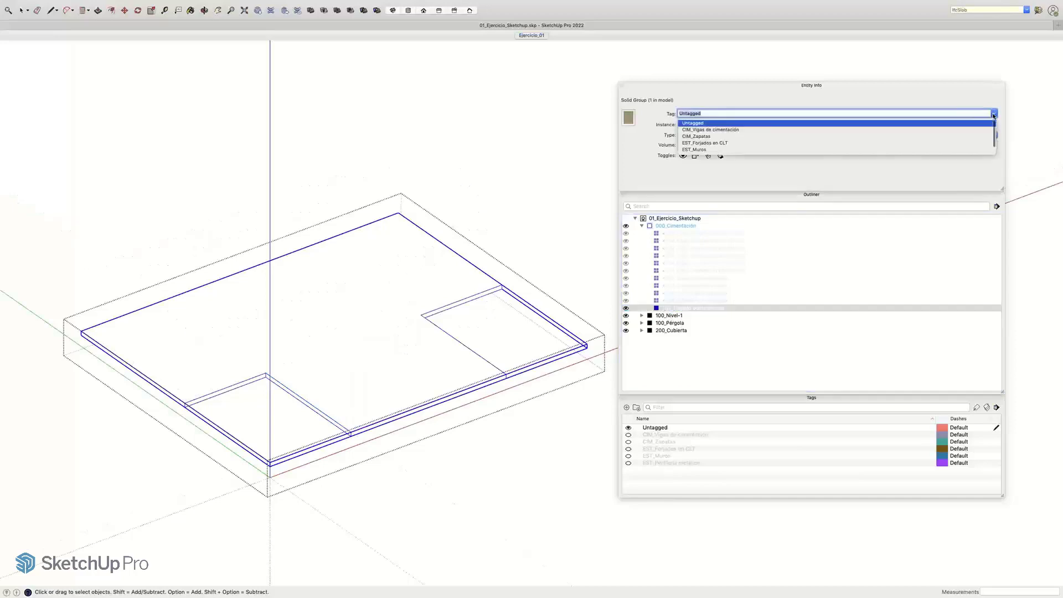
click(704, 144)
click(571, 230)
click(569, 233)
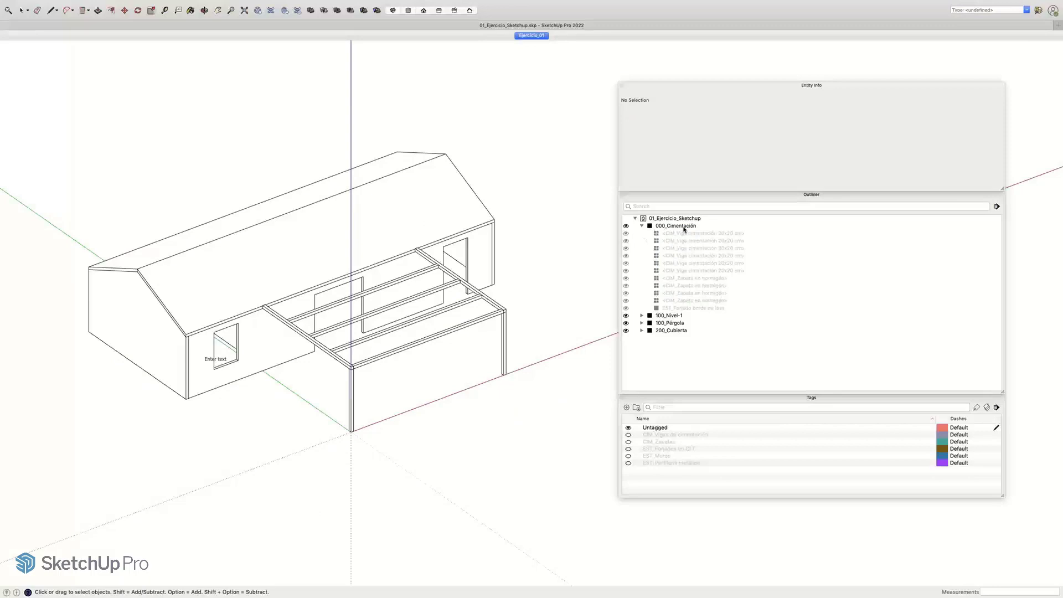
click(642, 226)
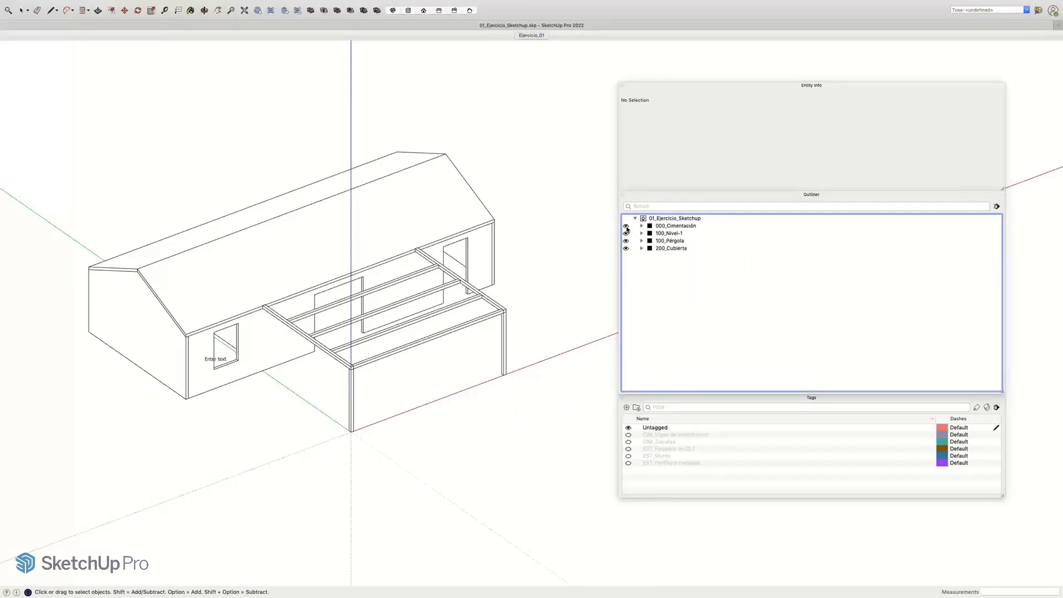
click(626, 226)
Step: Assign all the EST_Muro CLT-90 walls inside the 100_Nivel-1 group to the tag EST_Muros and exit the group
click(641, 233)
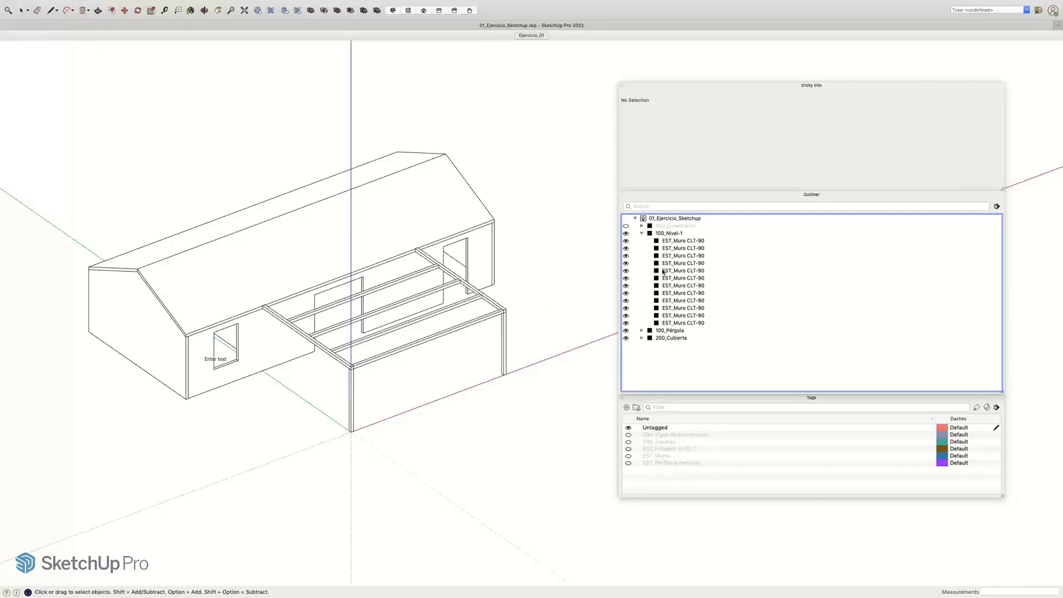
double_click(671, 233)
middle_drag(256, 279, 268, 296)
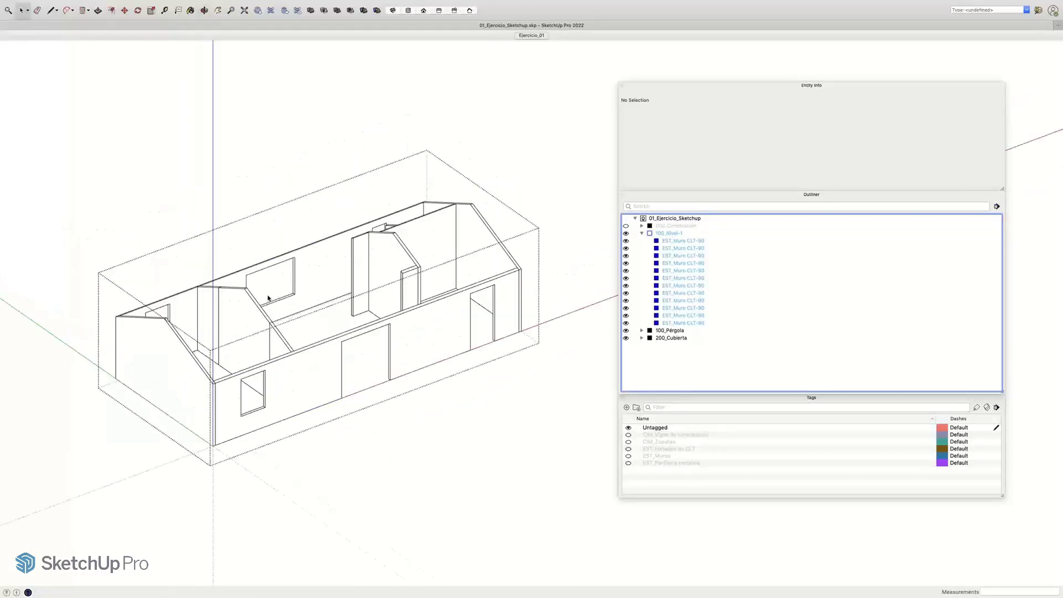
scroll(268, 297, up, 2)
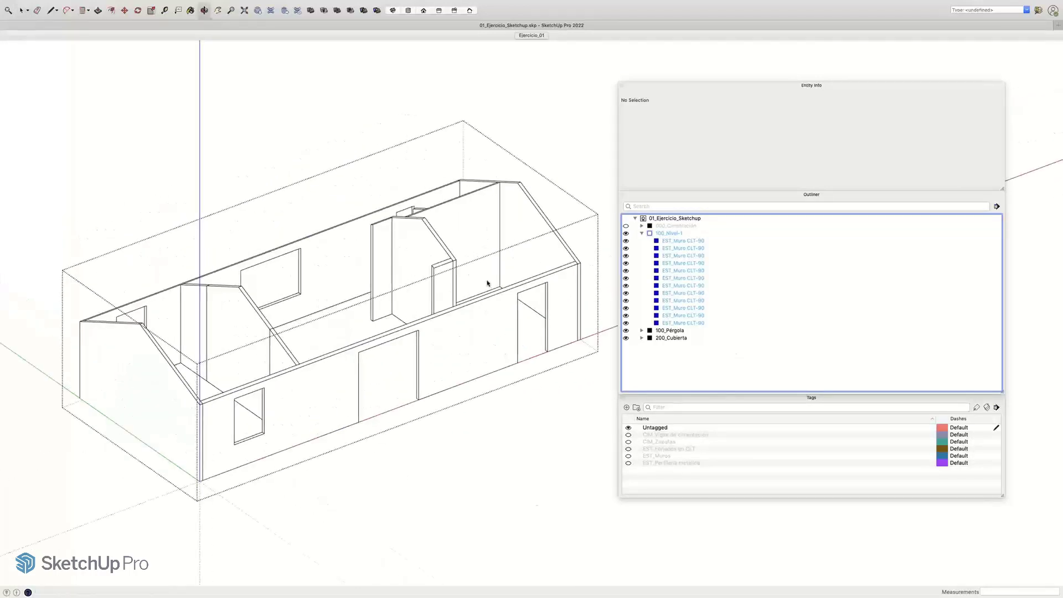
shift+middle_drag(487, 285, 477, 279)
click(682, 240)
shift+click(677, 324)
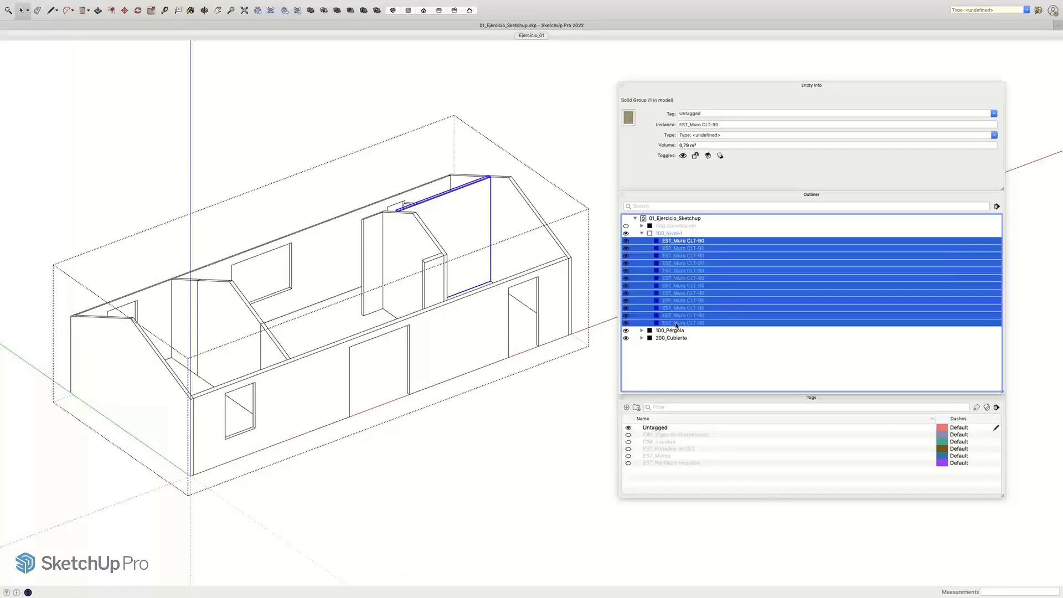
click(994, 114)
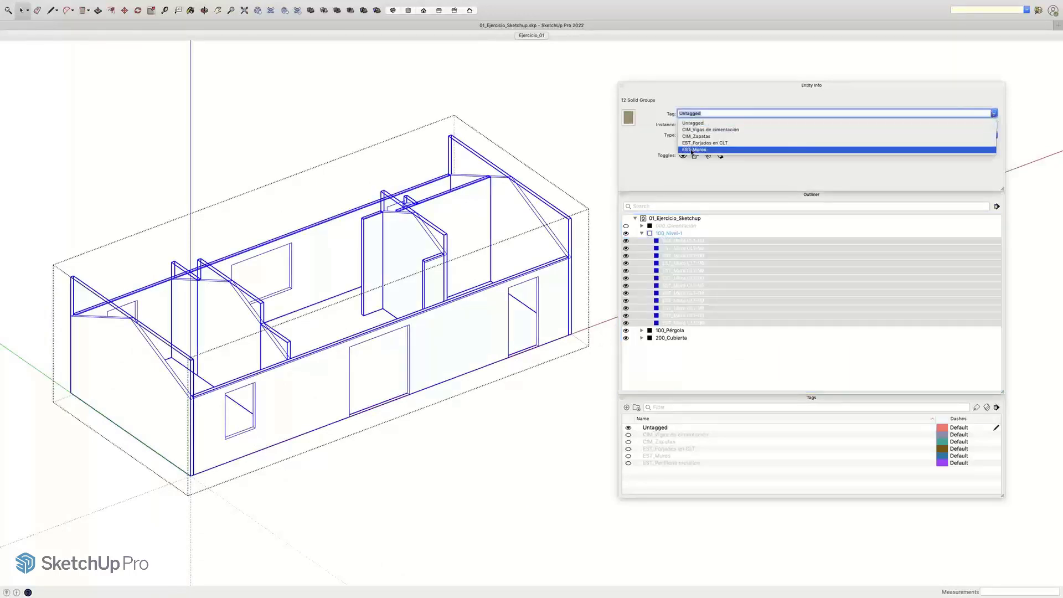
click(691, 150)
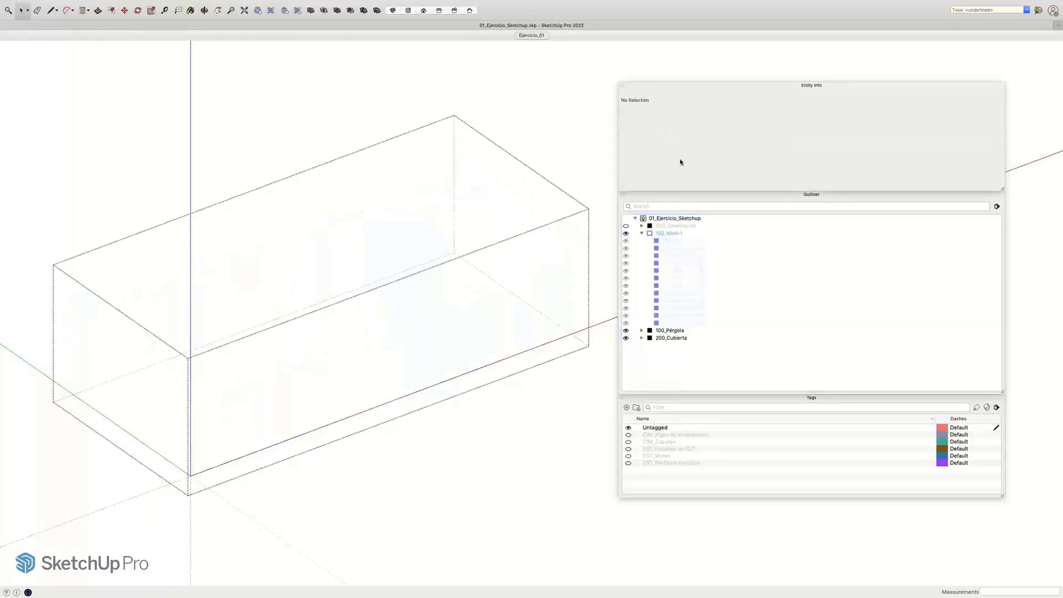
click(573, 159)
Step: Collapse the 100_Nivel-1 group in the Outliner and hide it
click(645, 235)
click(643, 233)
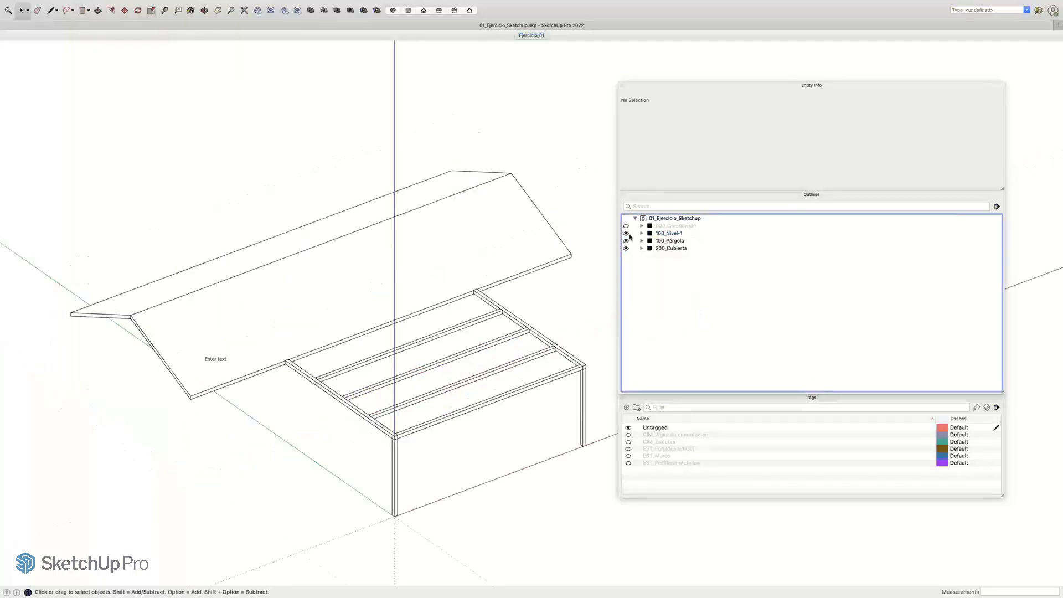
click(626, 233)
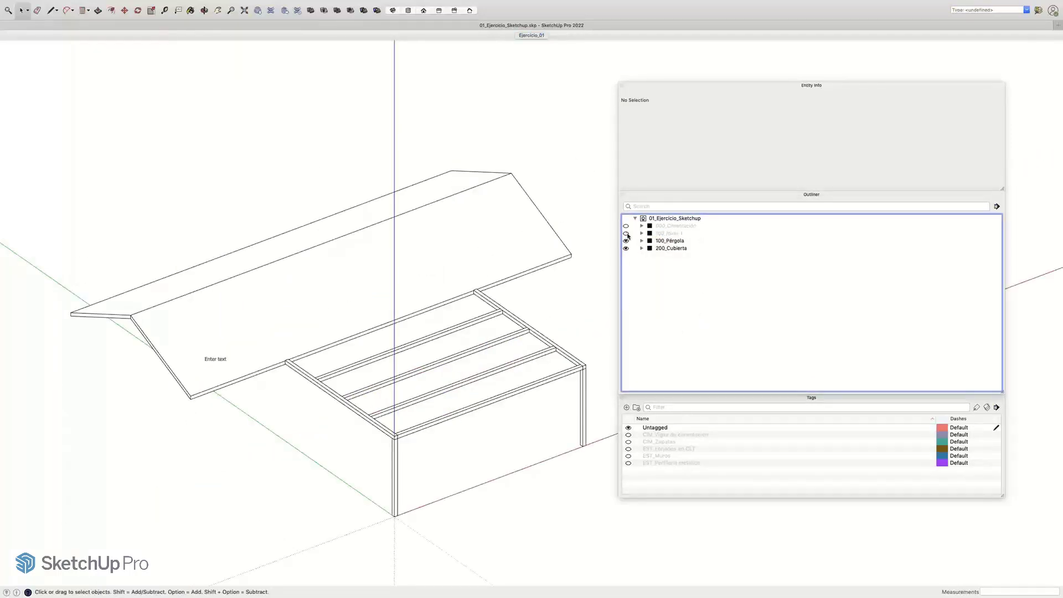
Step: Expand the 100_Pérgola group in the Outliner and briefly select its first EST_Perfil metálico 100x100mm component
click(665, 241)
click(641, 242)
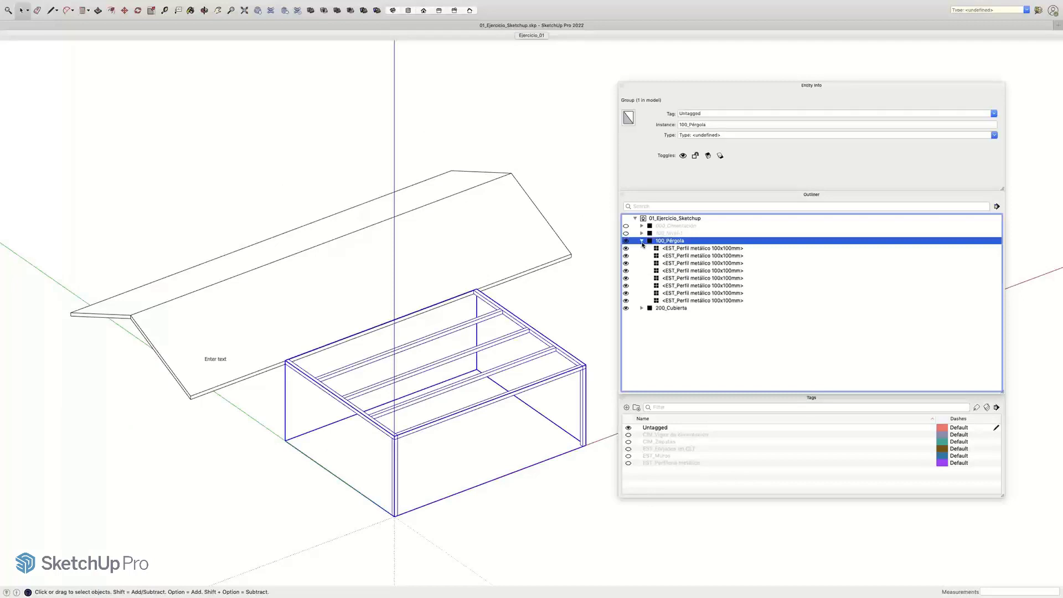
click(676, 249)
click(556, 229)
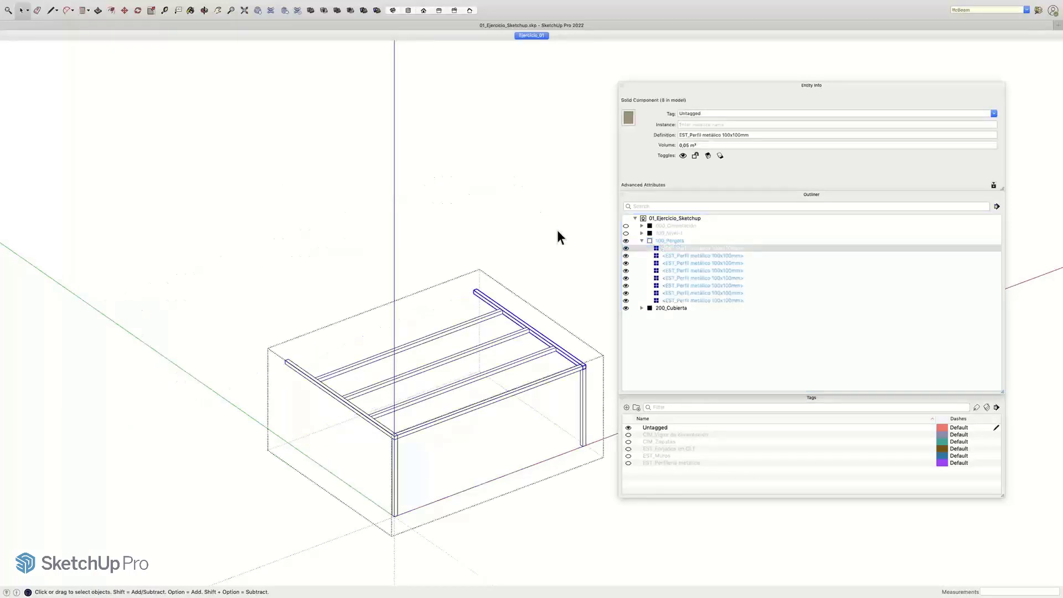
click(557, 241)
shift+middle_drag(562, 242, 519, 217)
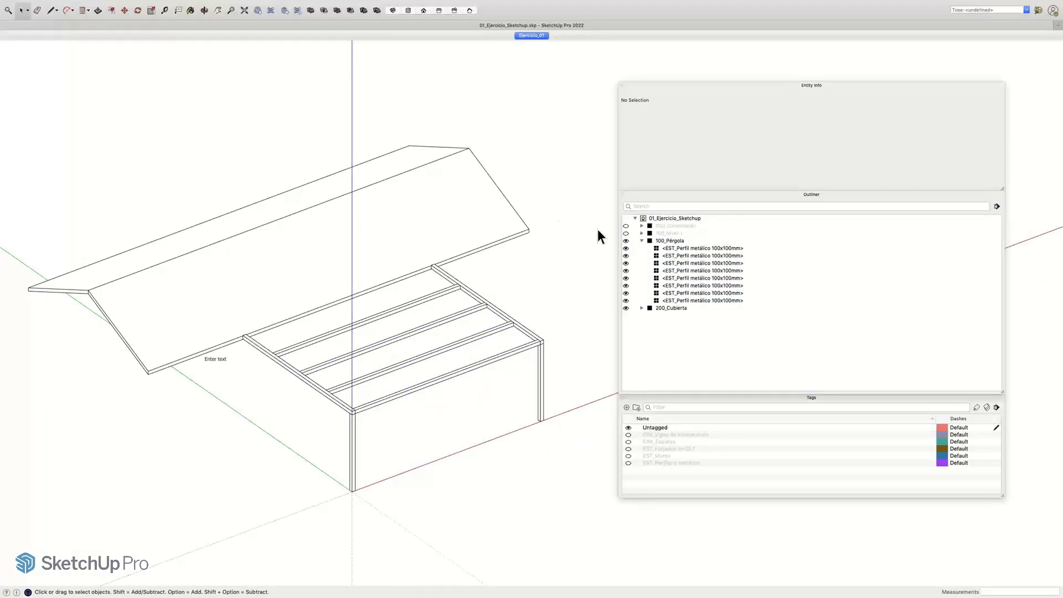
double_click(663, 242)
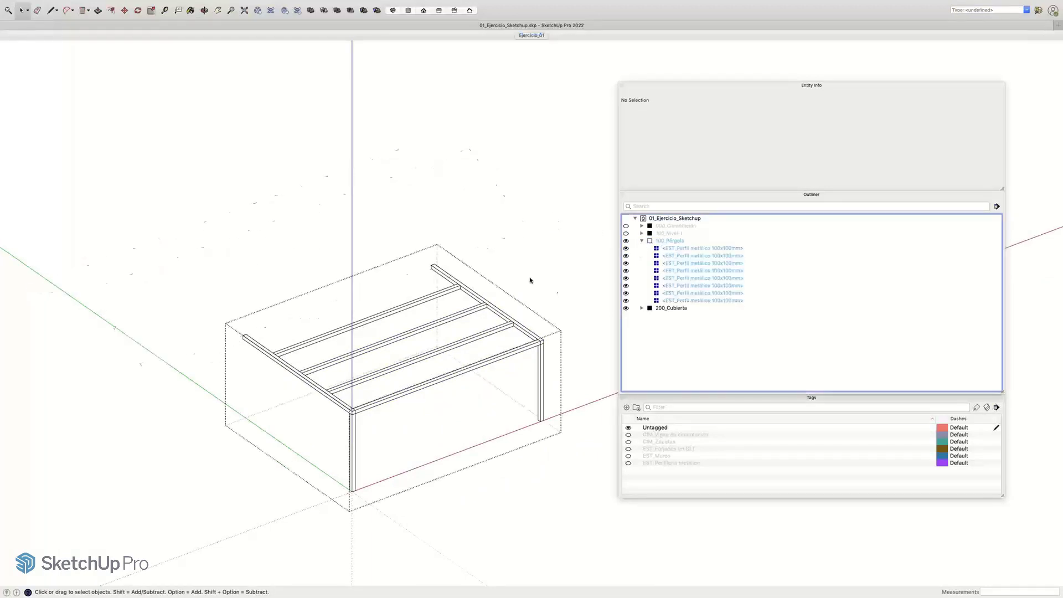
scroll(531, 283, down, 5)
shift+middle_drag(346, 384, 264, 371)
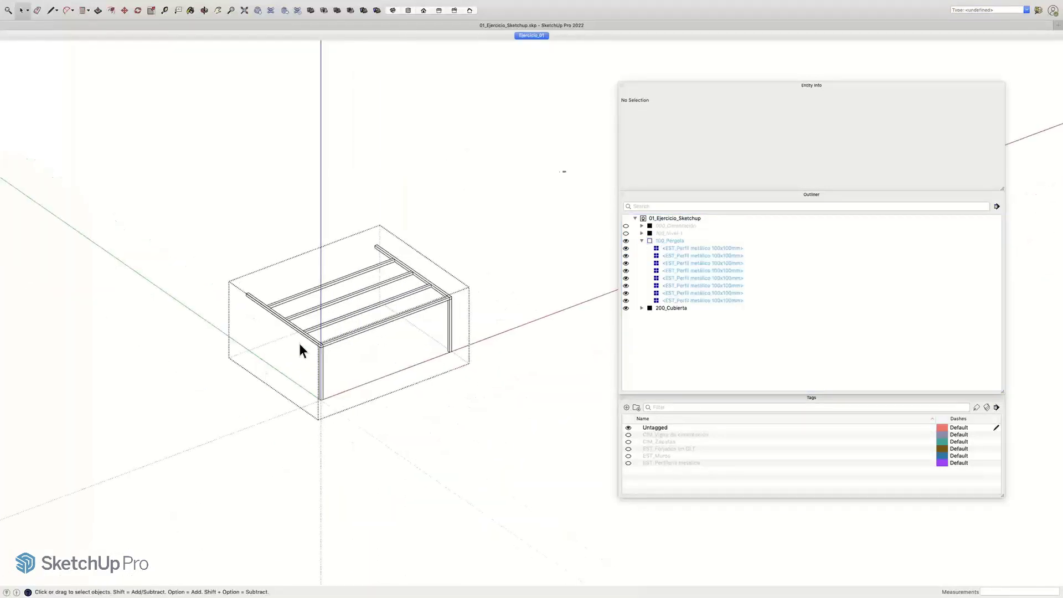
key(super+a)
scroll(458, 289, up, 4)
drag(552, 201, 123, 468)
click(204, 416)
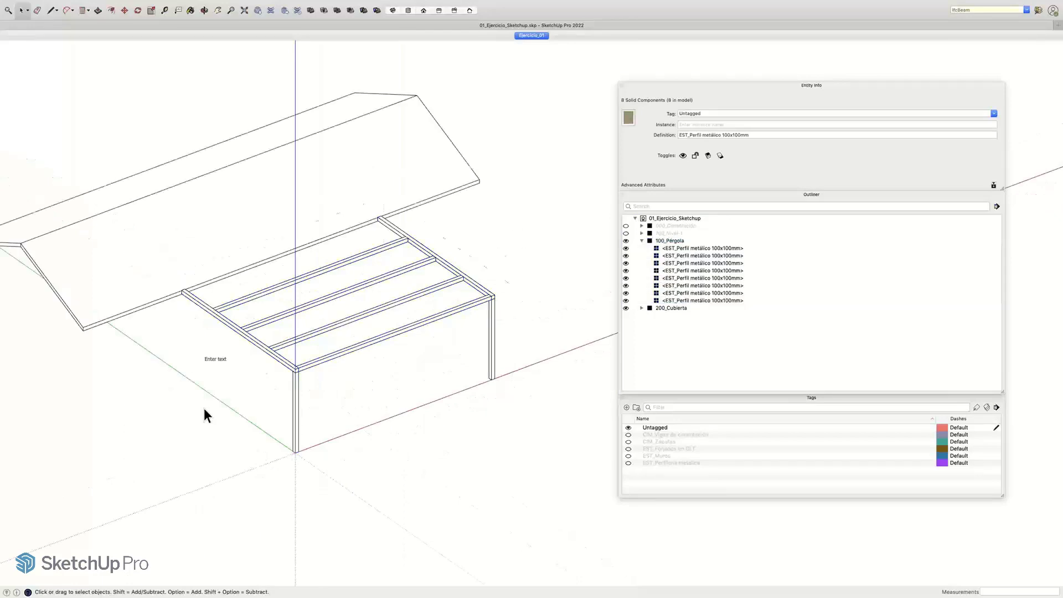
key(super+a)
double_click(677, 242)
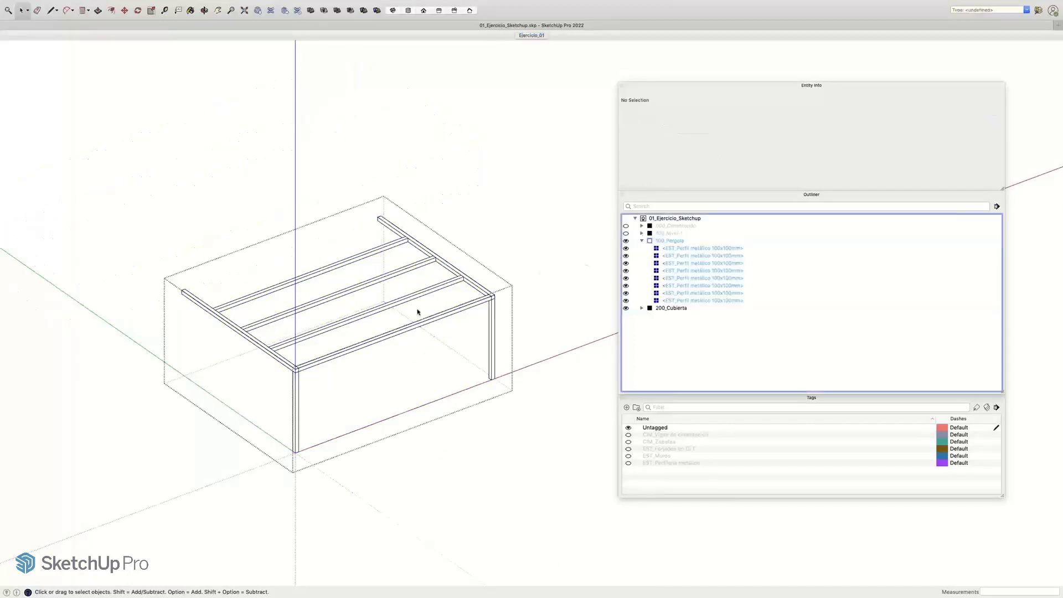
double_click(415, 297)
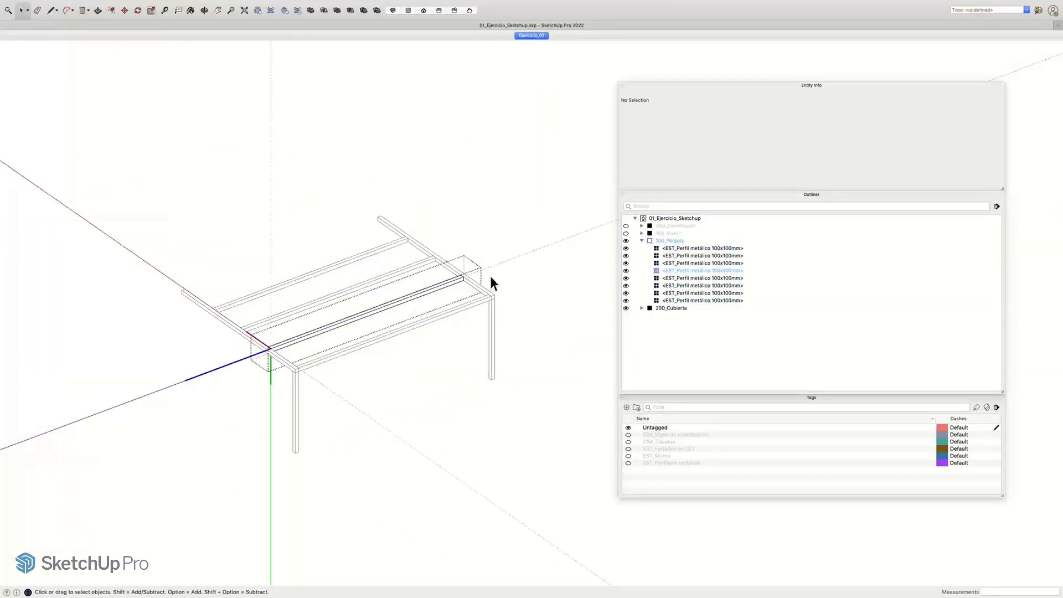
click(520, 323)
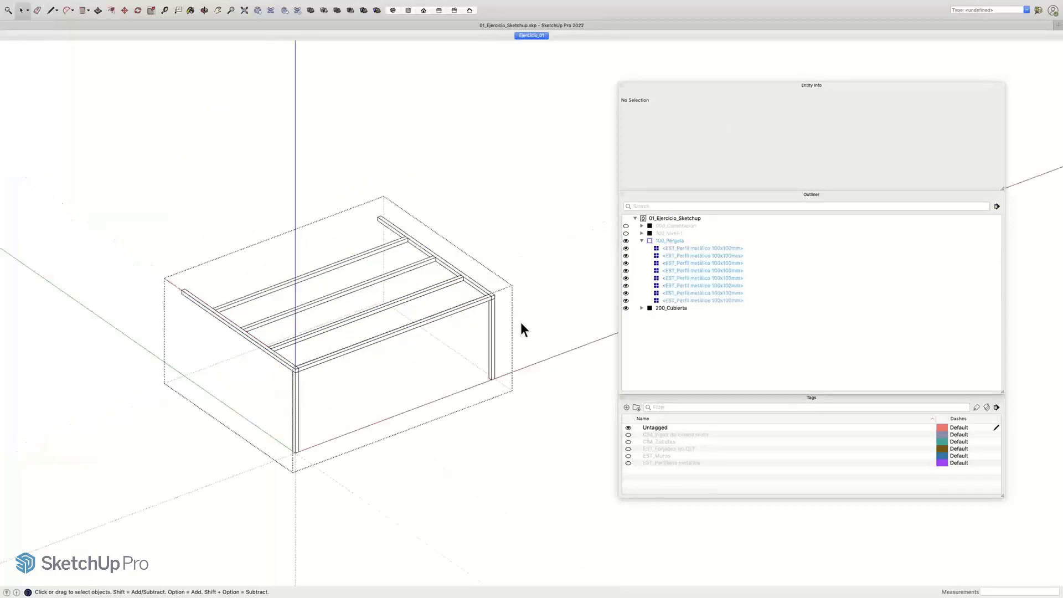
key(super+a)
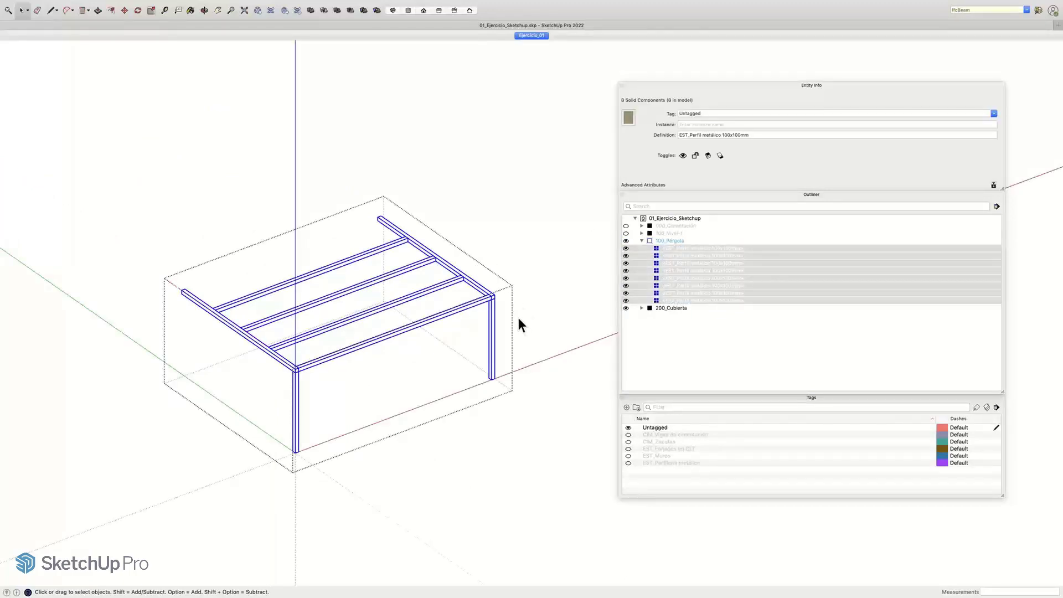
click(581, 263)
Step: Assign all the EST_Perfil metálico 100x100mm components inside 100_Pérgola to the tag EST_Perfilería metálica and exit the group
double_click(672, 241)
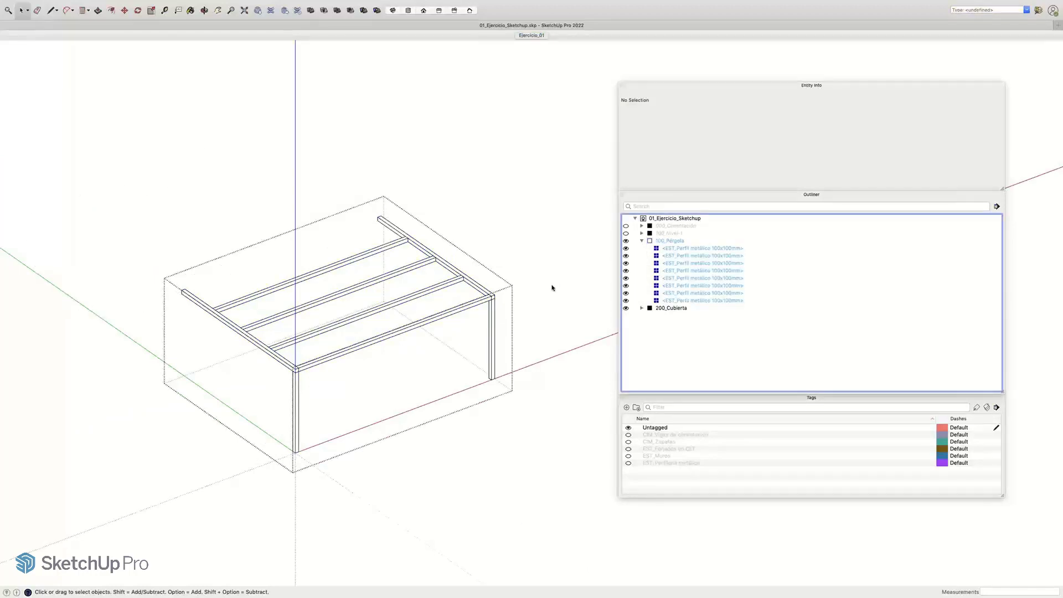
key(super+a)
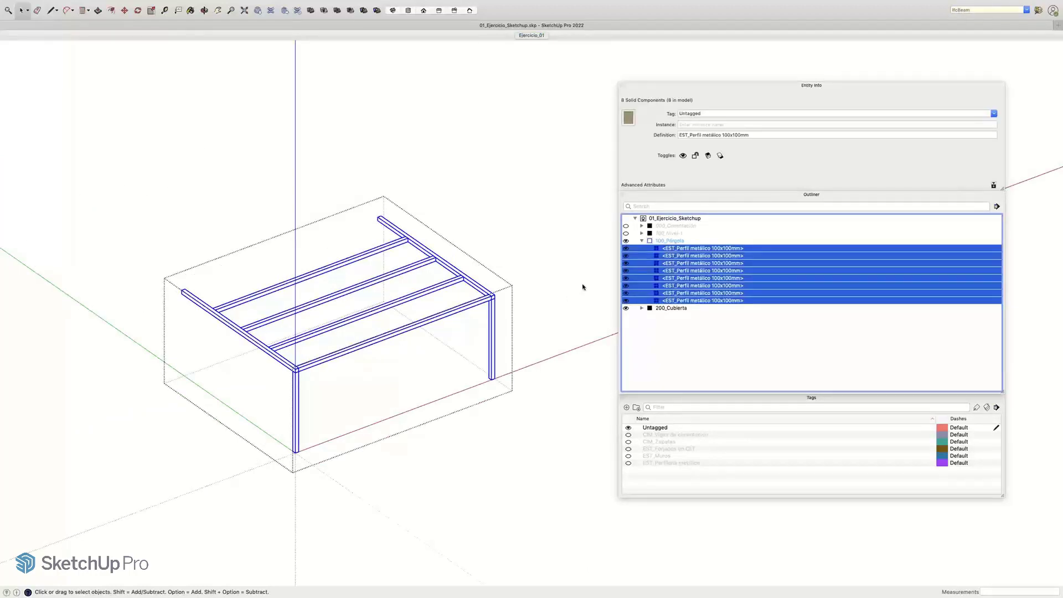
click(994, 113)
scroll(695, 138, down, 1)
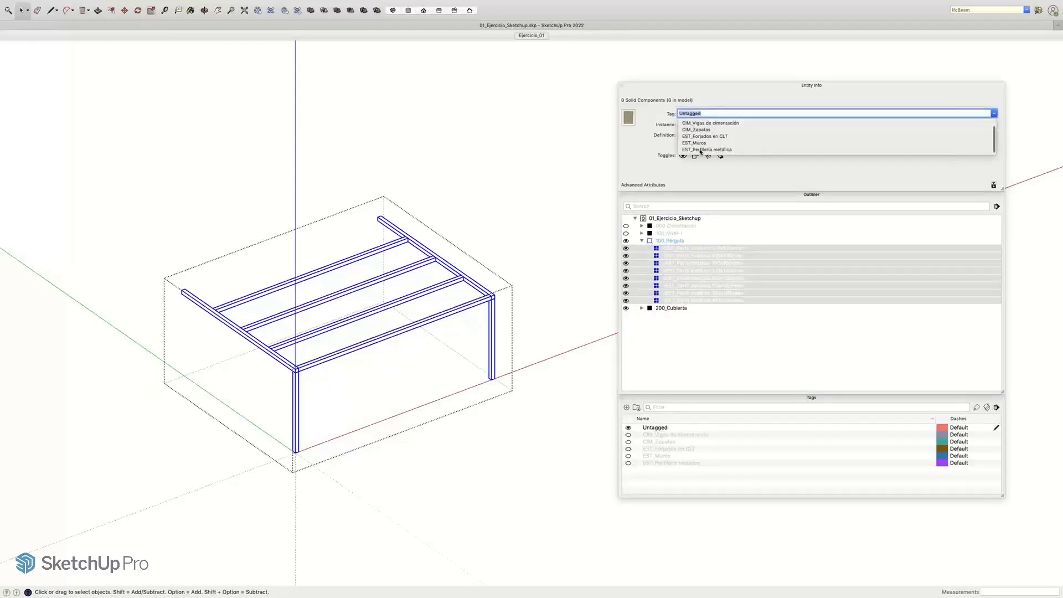
click(701, 149)
click(541, 289)
key(Page_Down)
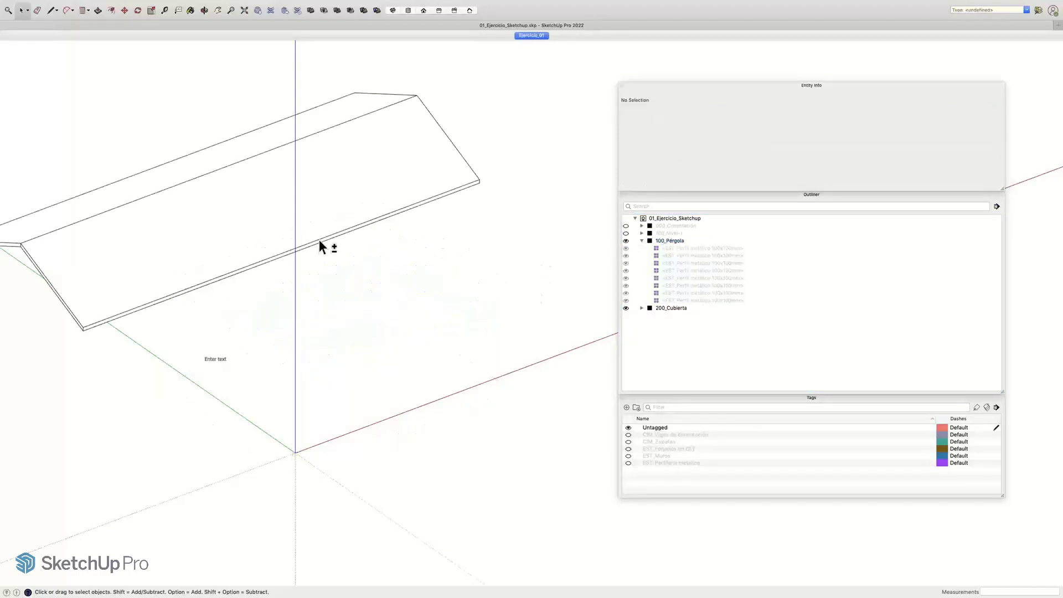
Step: Collapse the 100_Pérgola group in the Outliner and hide it
shift+middle_drag(407, 294, 411, 299)
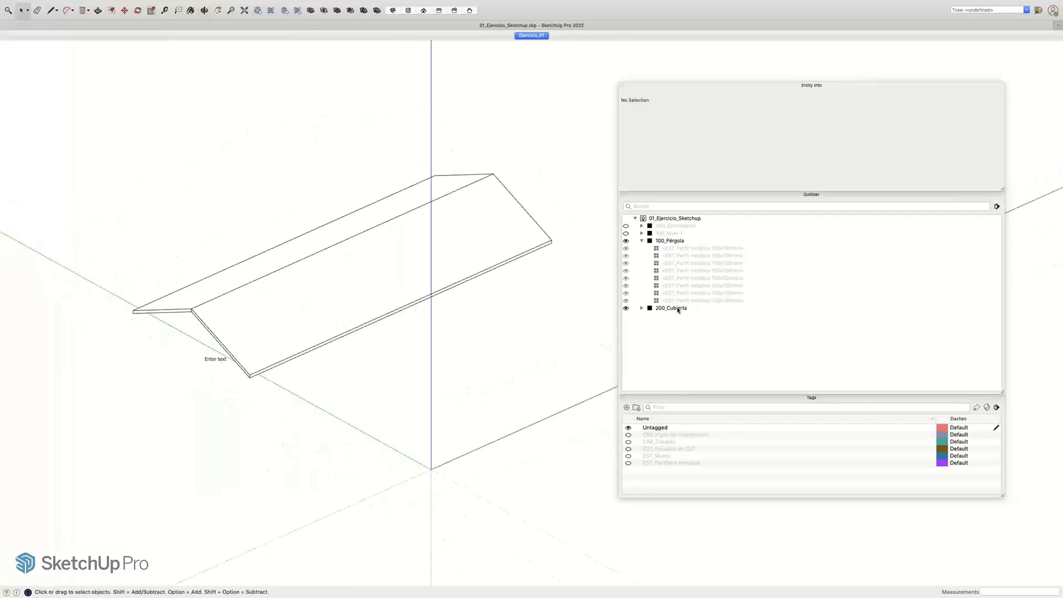
click(642, 241)
click(626, 241)
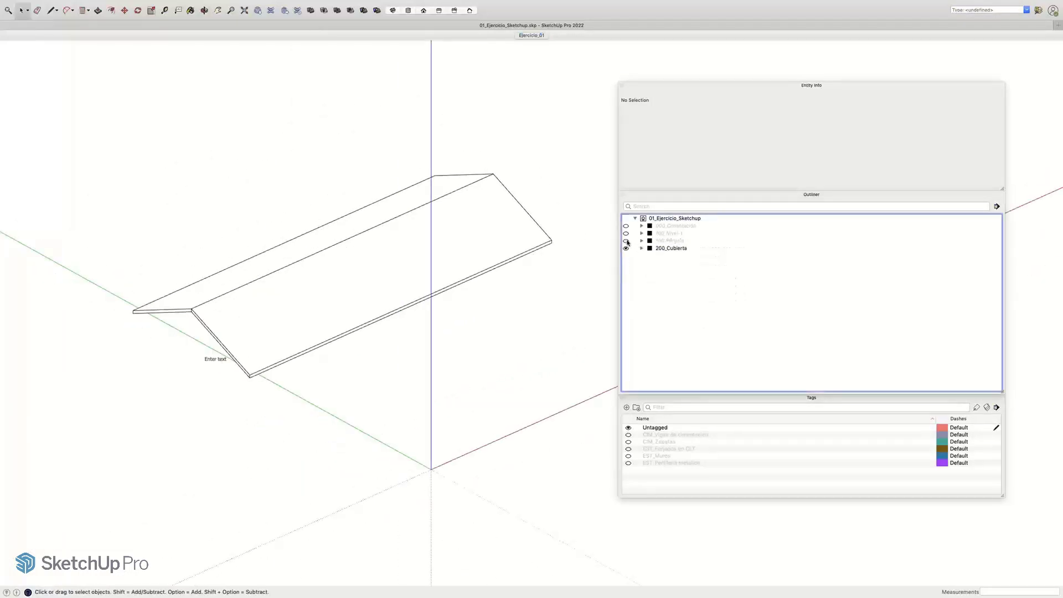
Step: Assign both EST_Forjado en CLT 150mm slabs inside the 200_Cubierta group to the tag EST_Forjados en CLT and exit the group
click(642, 248)
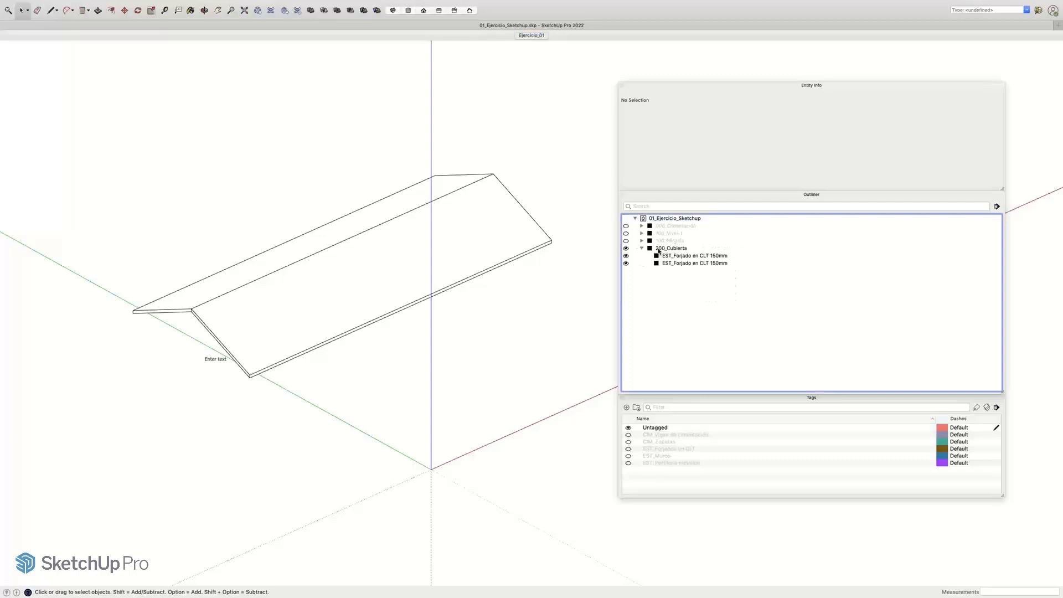
double_click(659, 248)
click(675, 256)
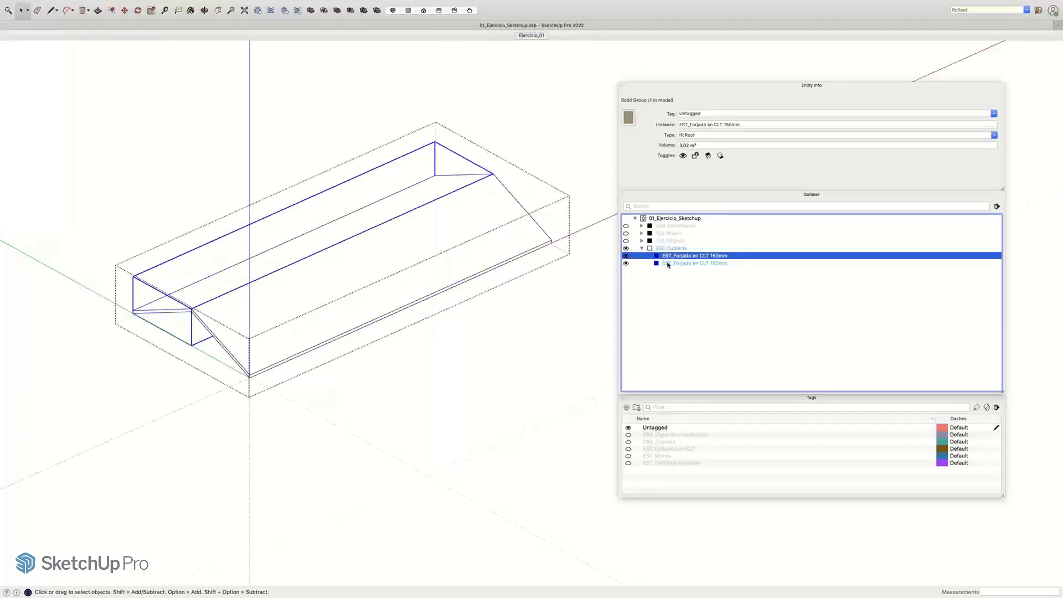
shift+click(670, 263)
click(996, 114)
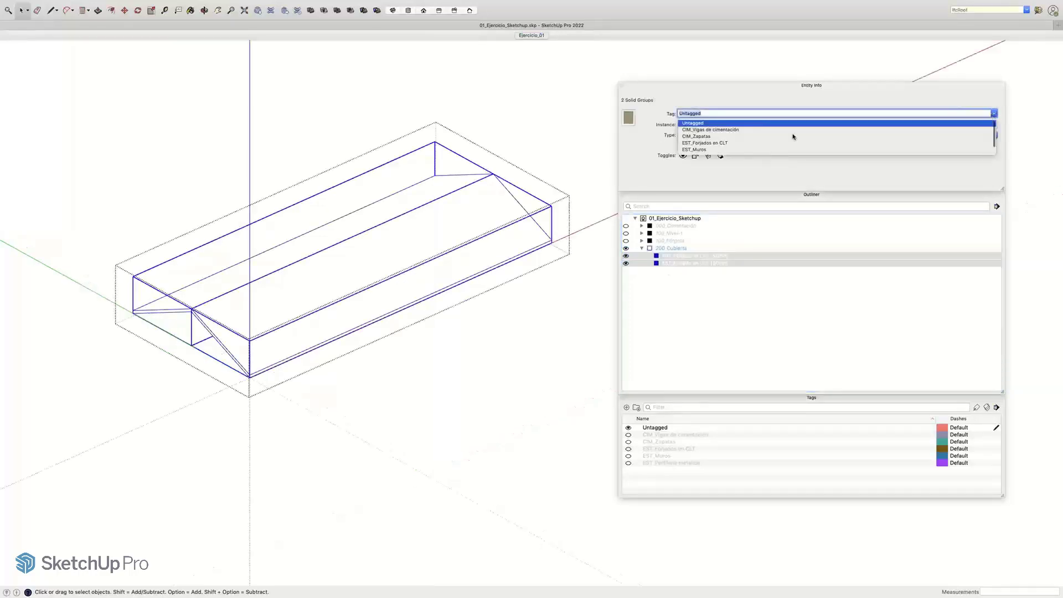
click(712, 143)
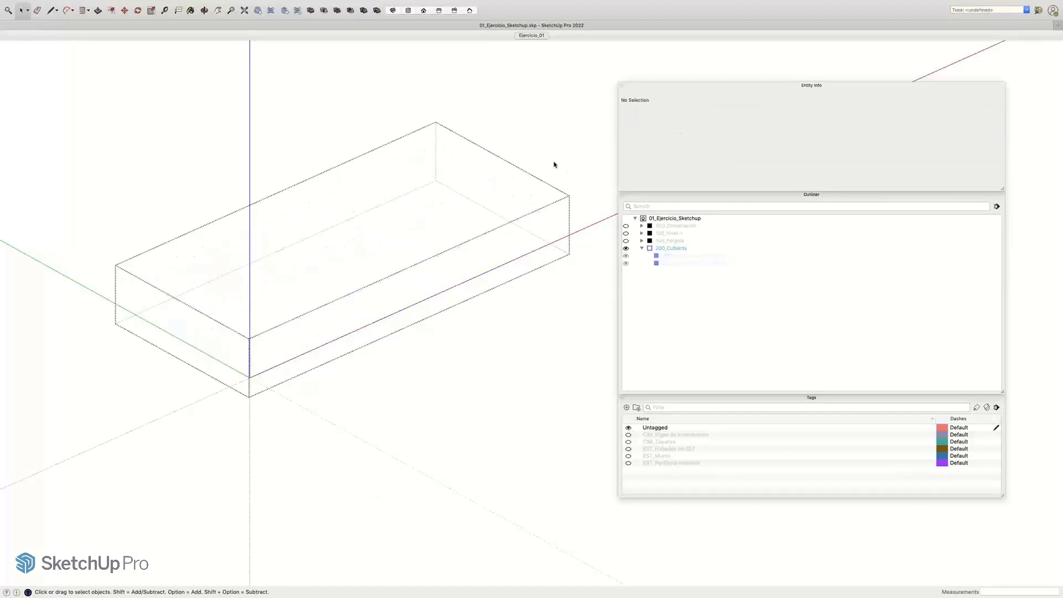
click(532, 36)
Step: Collapse the 200_Cubierta group and unhide the 000_Cimentación, 100_Nivel-1 and 100_Pérgola groups
click(642, 248)
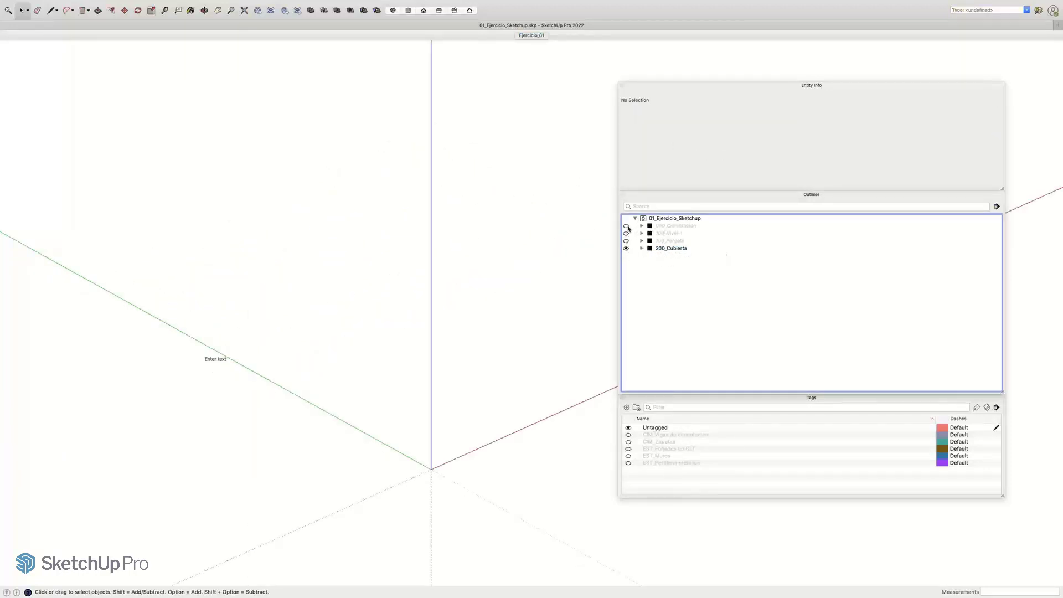
click(626, 226)
click(626, 234)
click(626, 241)
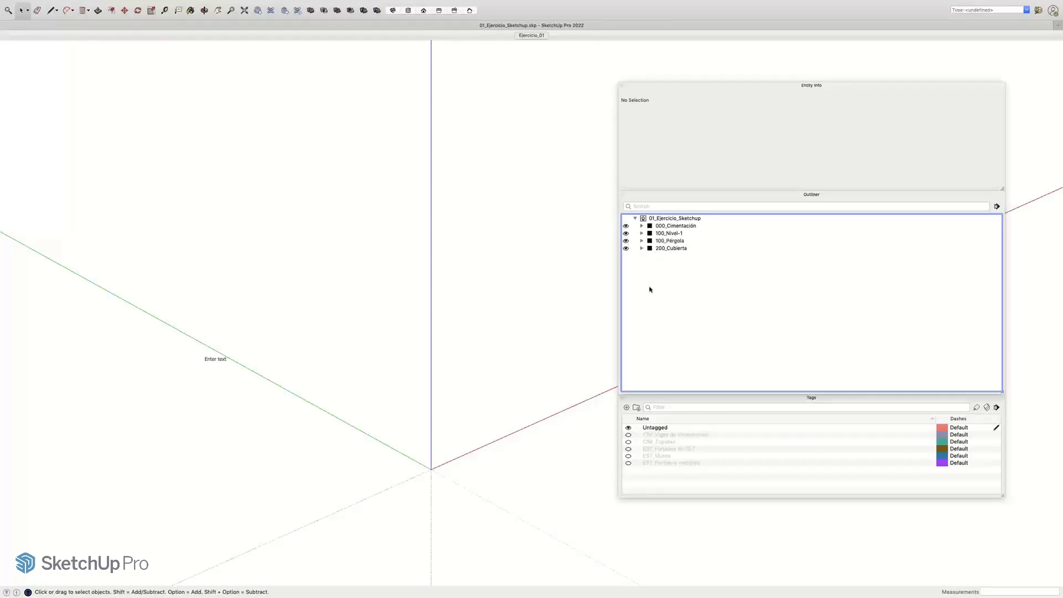
Step: Make all five CIM and EST tags visible together so the whole house is shown
click(649, 436)
shift+click(649, 463)
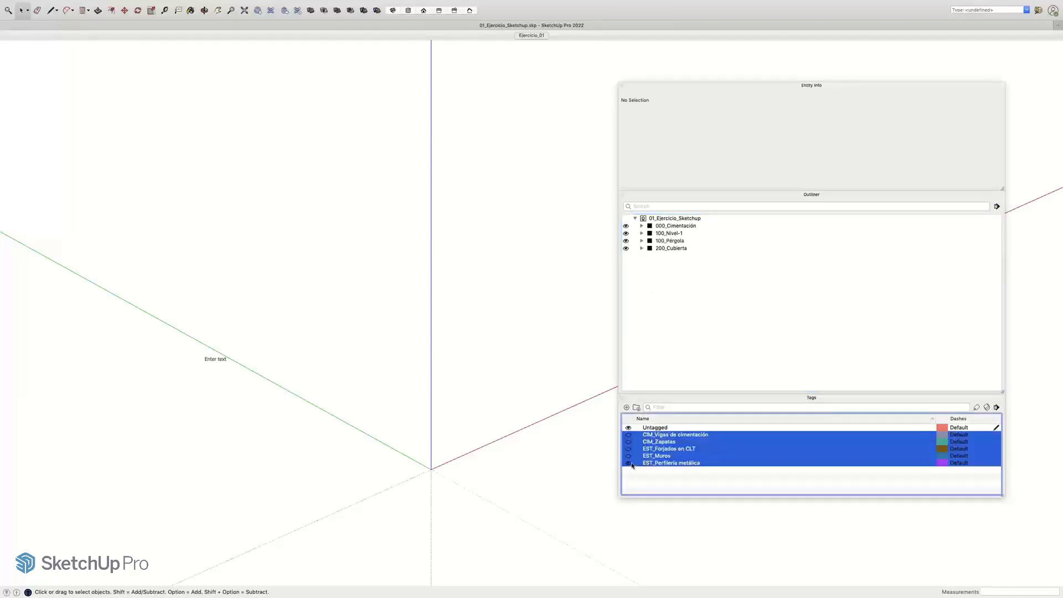
click(629, 463)
click(577, 317)
scroll(575, 316, down, 3)
shift+middle_drag(575, 315, 480, 301)
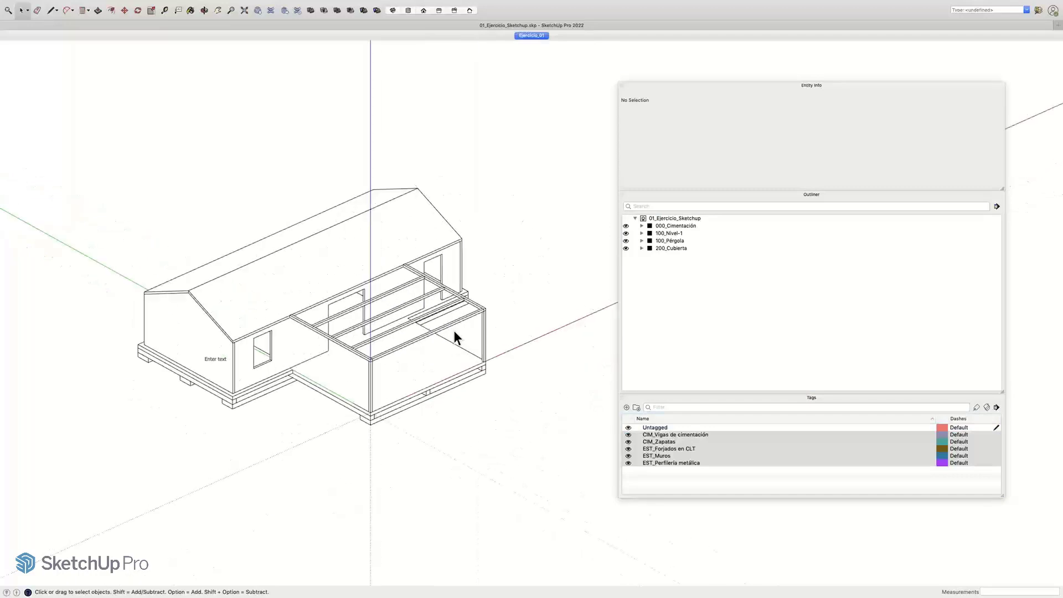
scroll(455, 334, up, 4)
shift+middle_drag(455, 334, 454, 330)
scroll(453, 330, down, 1)
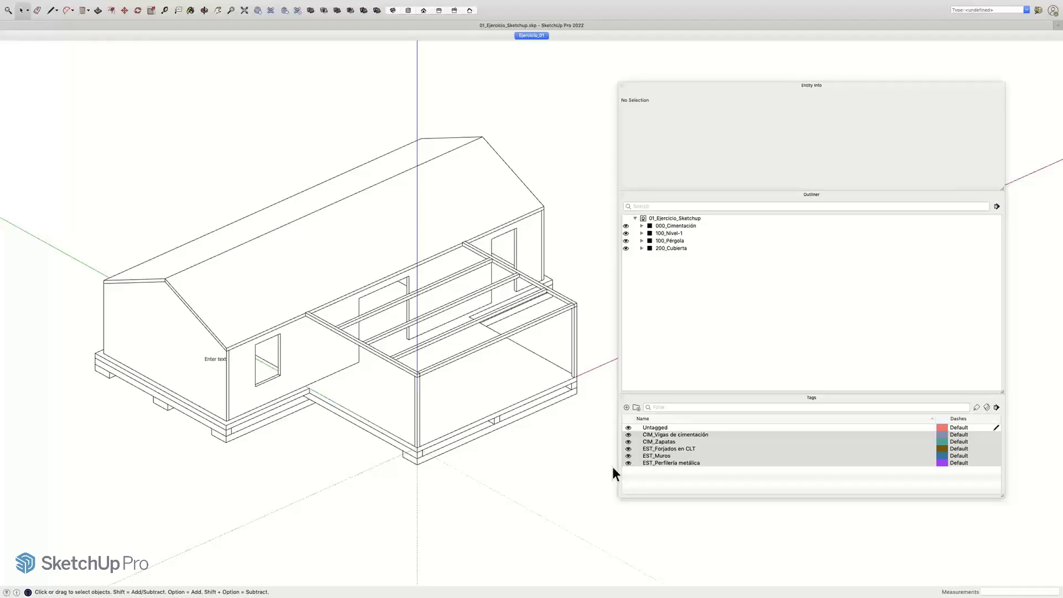
click(643, 479)
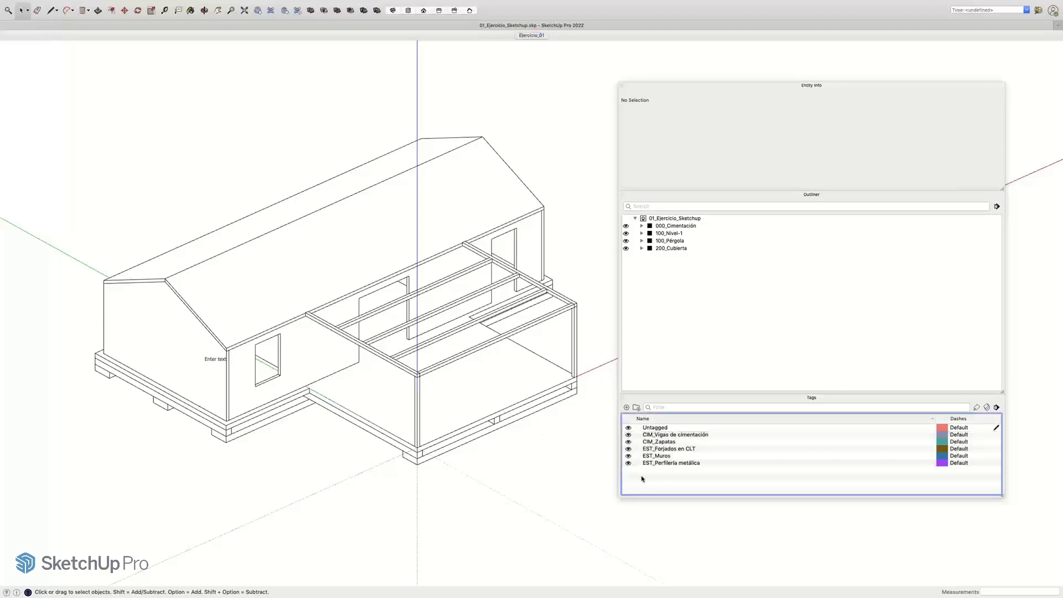
click(658, 436)
shift+click(654, 464)
click(657, 481)
key(super+Tab)
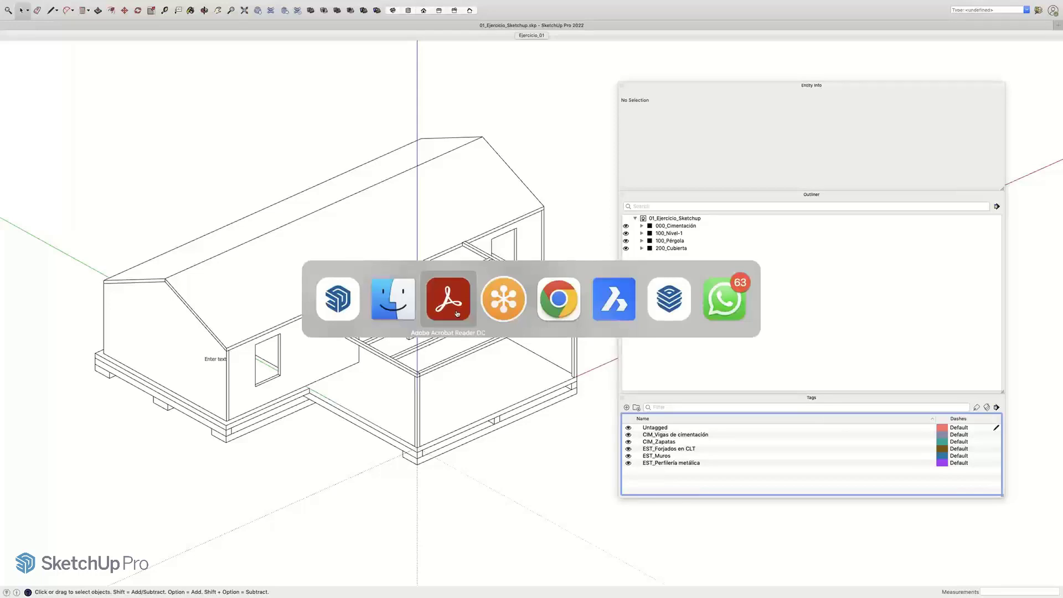
click(581, 219)
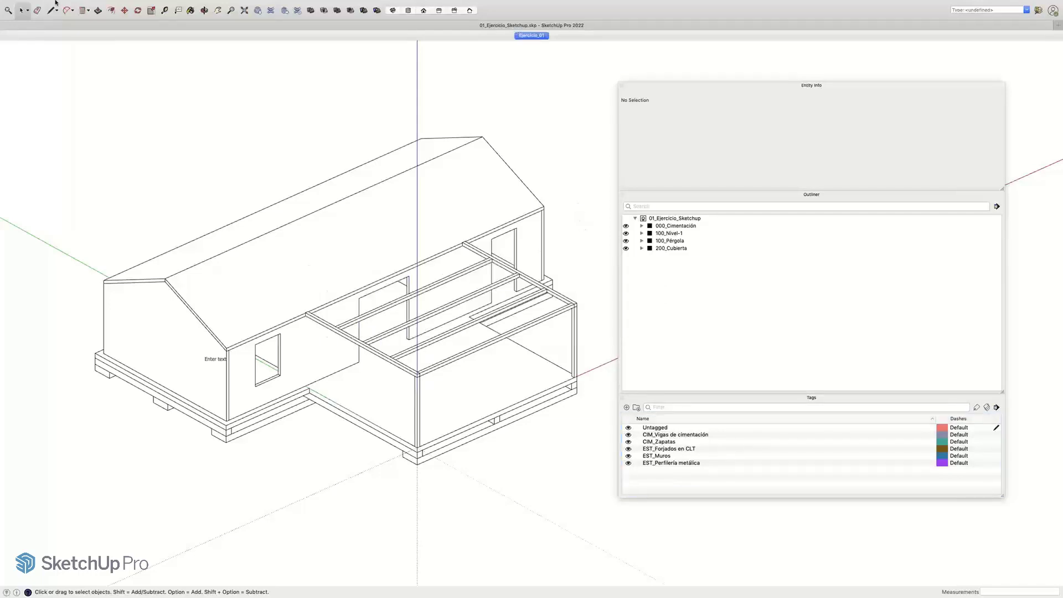
Step: Save the 01_Ejercicio_Sketchup model
click(63, 4)
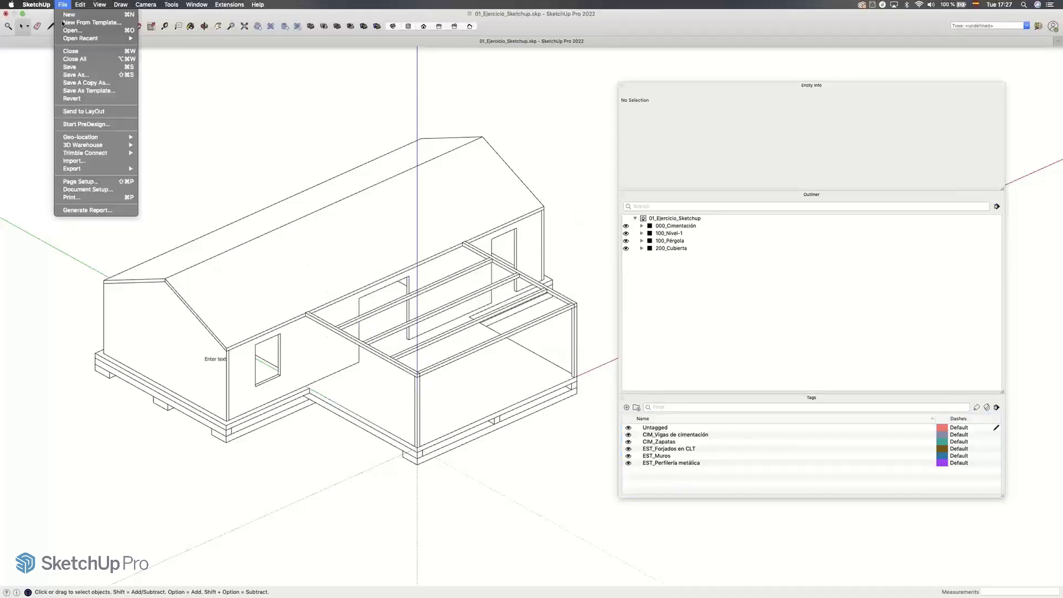
click(68, 66)
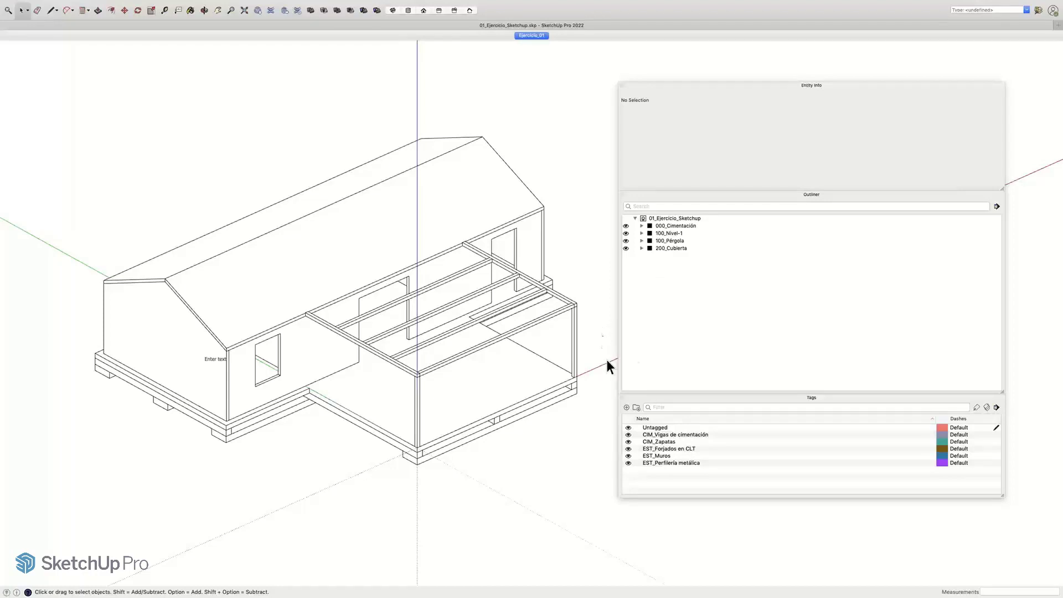
Step: Switch to the presentation in Adobe Acrobat Reader and advance to the slide about downloading the tag template
key(super+Tab)
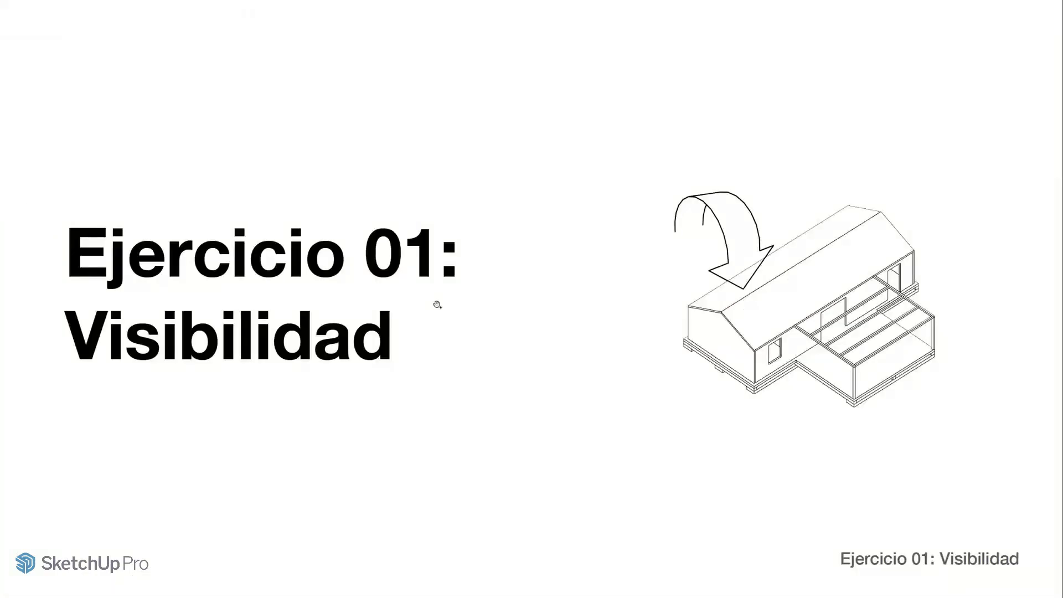
click(438, 305)
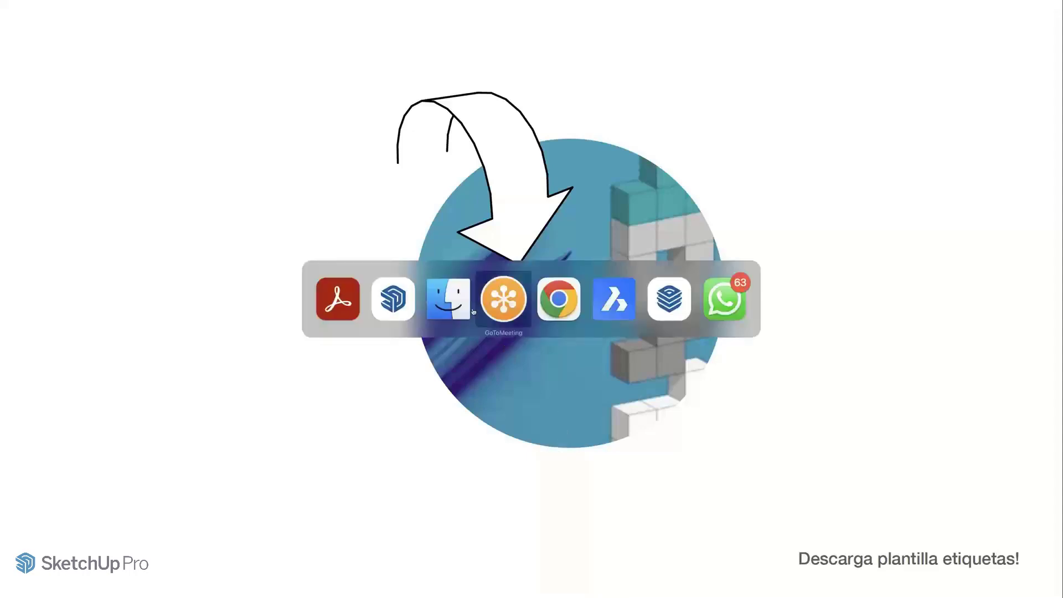
Step: Switch to Finder, open the ETIQUETAS folder inside 000_Recursos and place its window below the parent folder's file list
key(super+Tab)
click(458, 306)
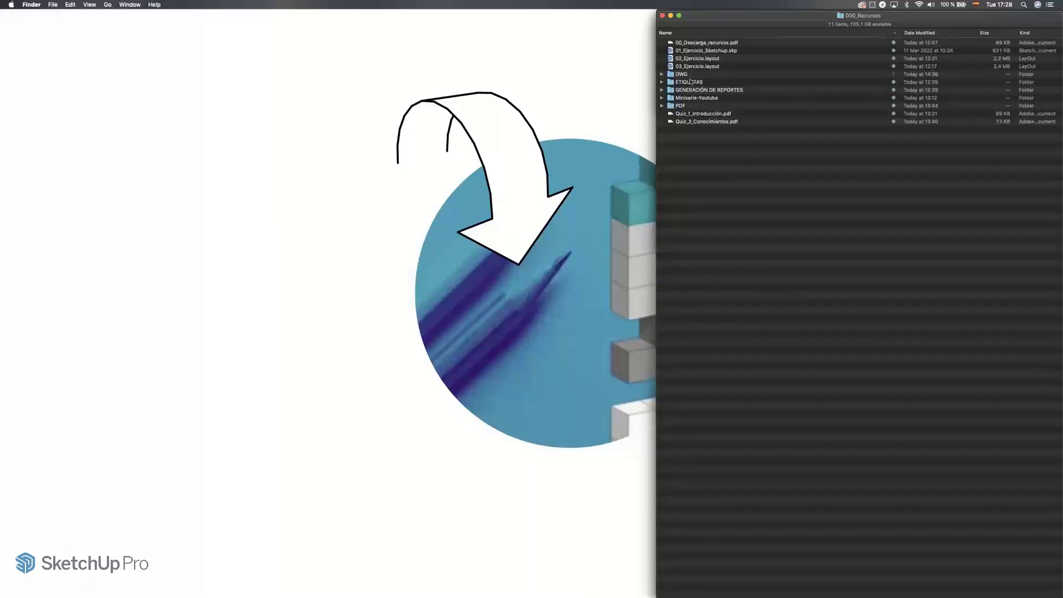
click(689, 82)
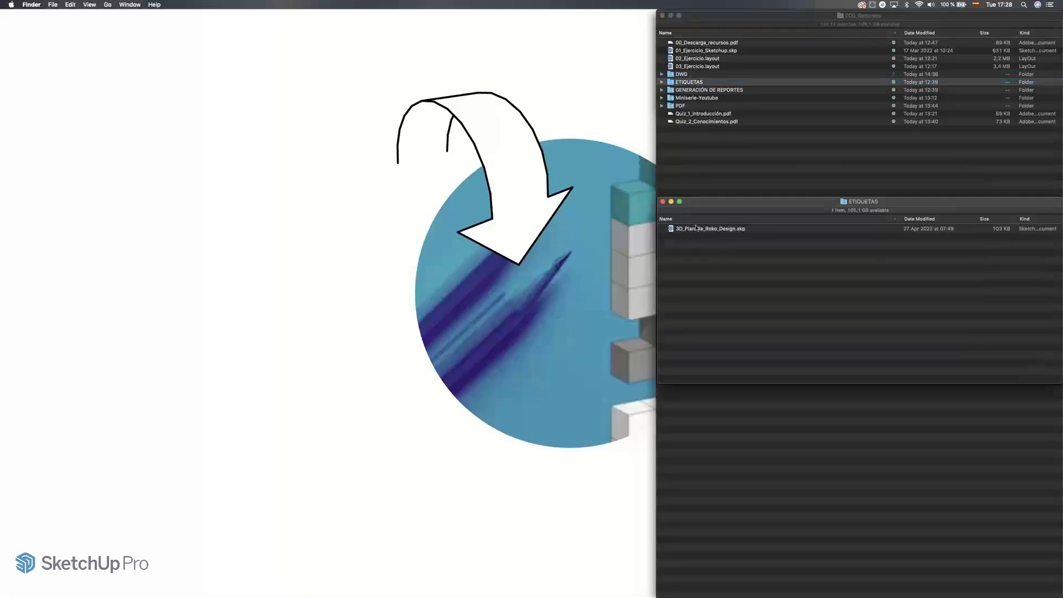
drag(709, 203, 714, 466)
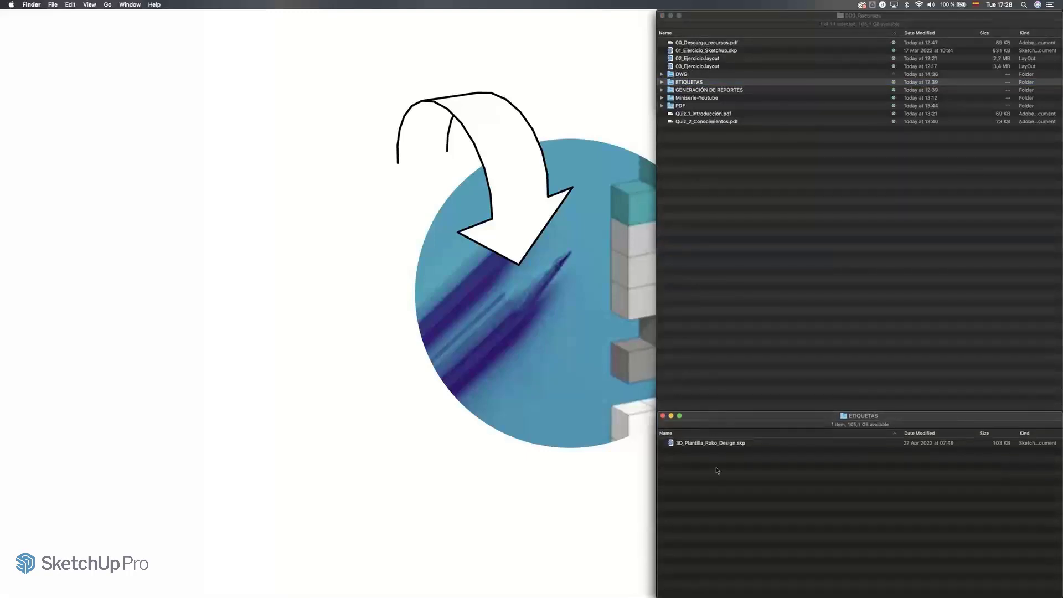
Step: Open the 3D_Plantilla_Roko_Design.skp template from the ETIQUETAS folder and enlarge its window to full screen
double_click(699, 443)
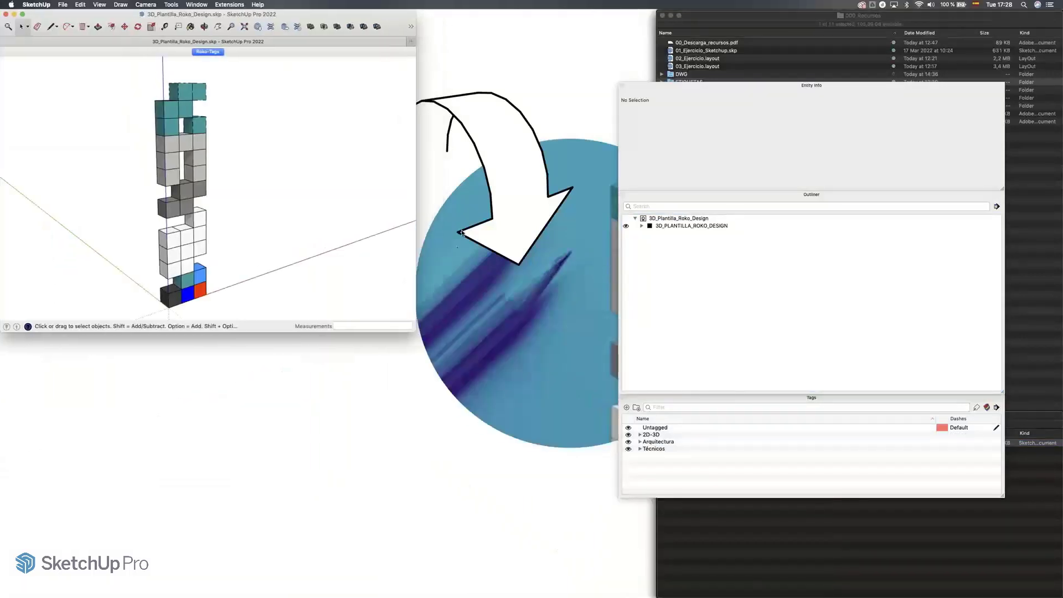
mouse_move(548, 498)
mouse_down()
mouse_move(591, 586)
mouse_move(651, 597)
mouse_up()
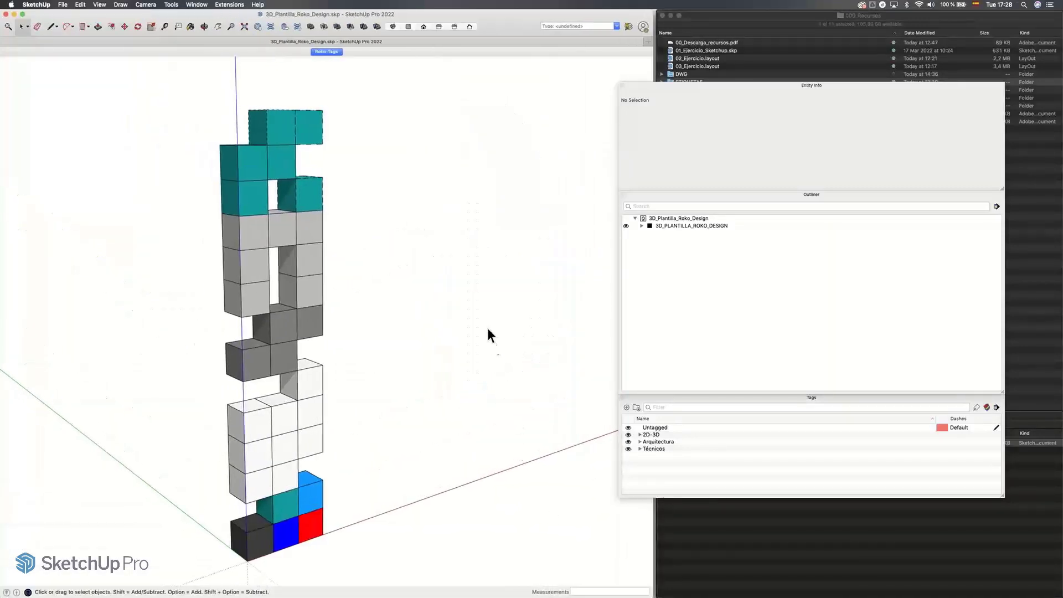
scroll(461, 300, down, 2)
middle_drag(461, 300, 477, 292)
click(22, 26)
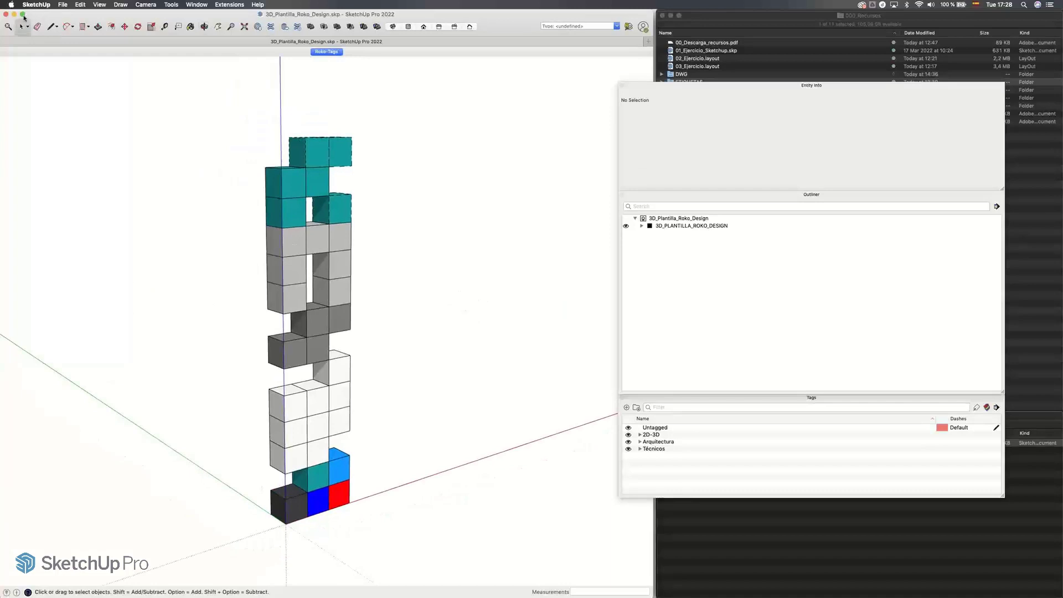
click(23, 14)
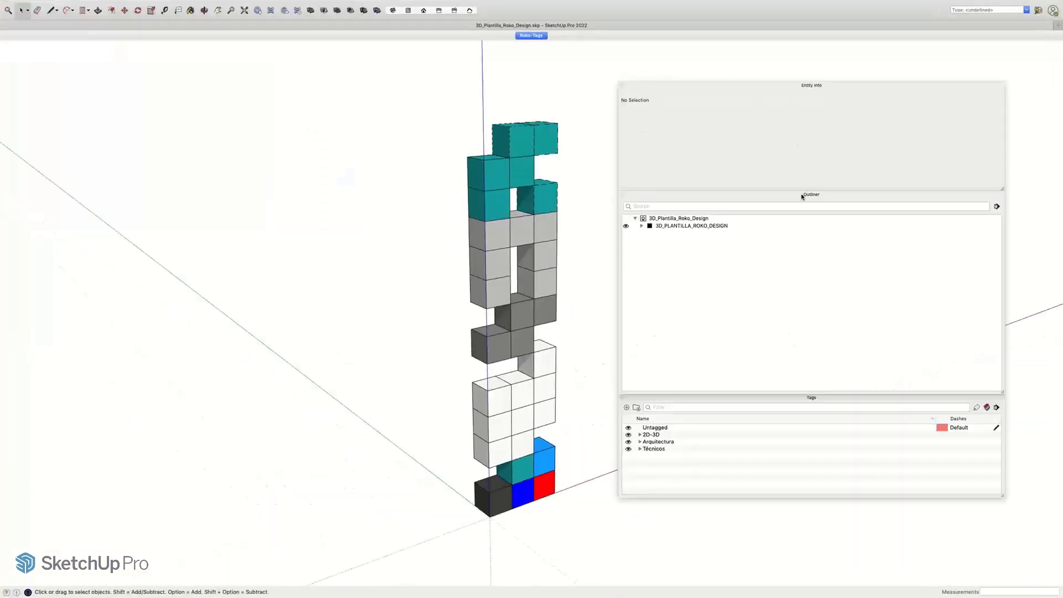
Step: Expand 3D_PLANTILLA_ROKO_DESIGN in the Outliner, review its nested groups and open the first one for editing
click(642, 226)
scroll(664, 256, down, 3)
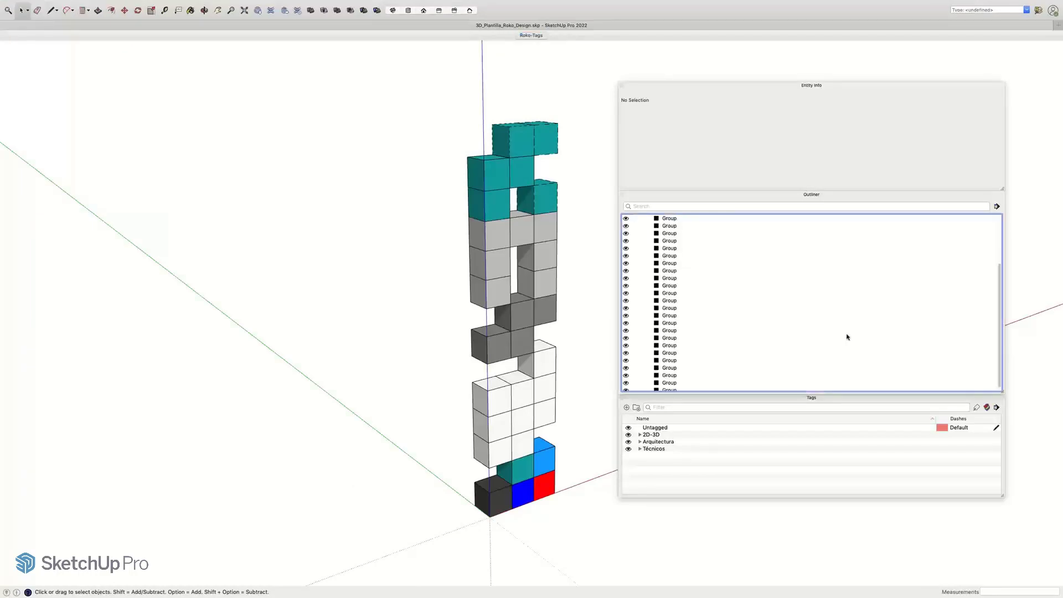
scroll(666, 256, up, 3)
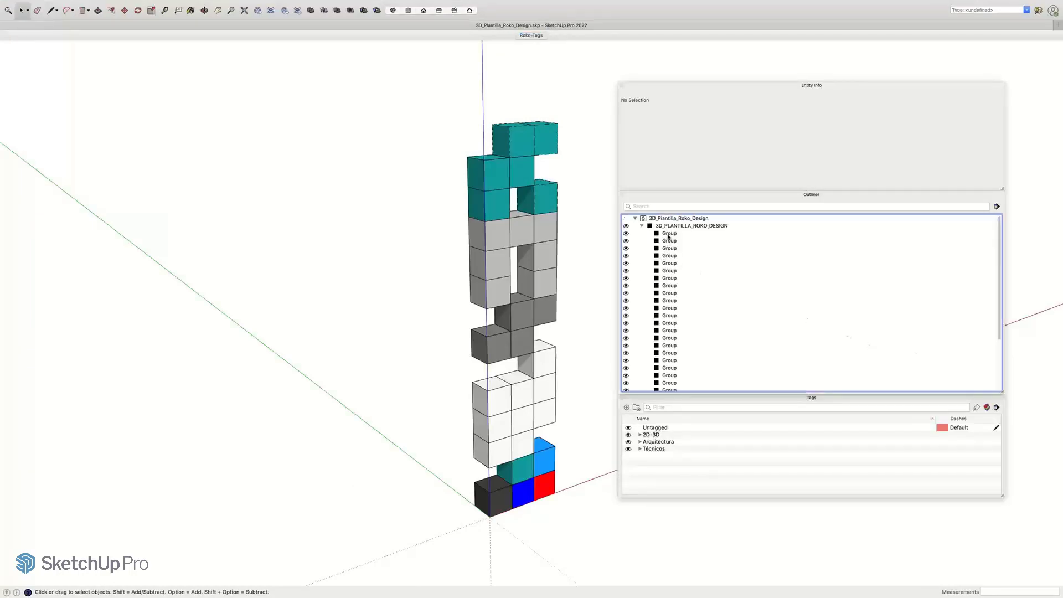
click(669, 233)
click(580, 288)
key(i)
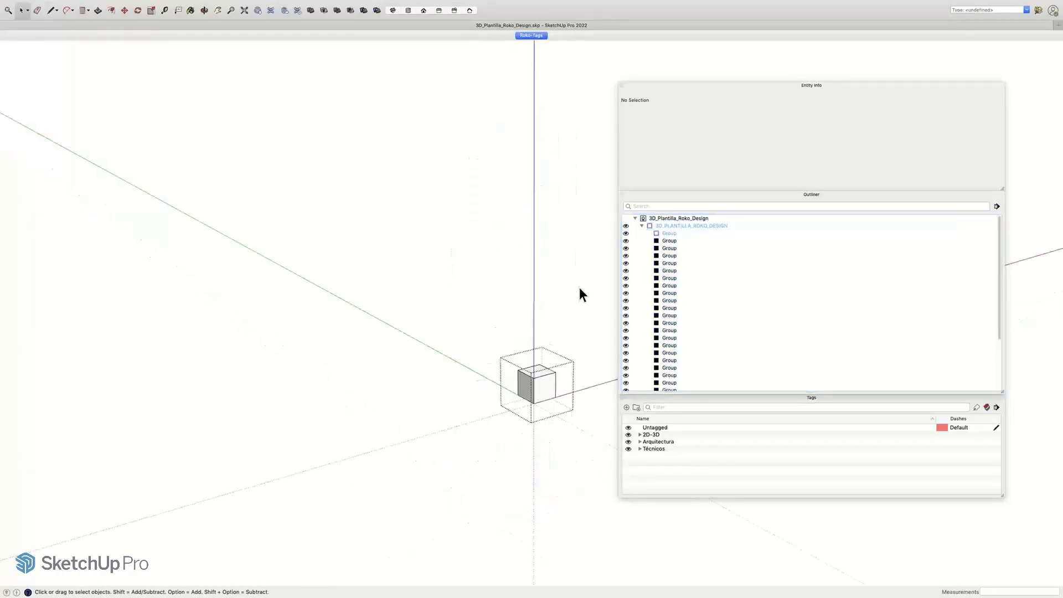
Step: Open several other nested groups in turn to inspect single cubes, exit group editing and collapse the Outliner tree
scroll(579, 287, down, 1)
double_click(668, 249)
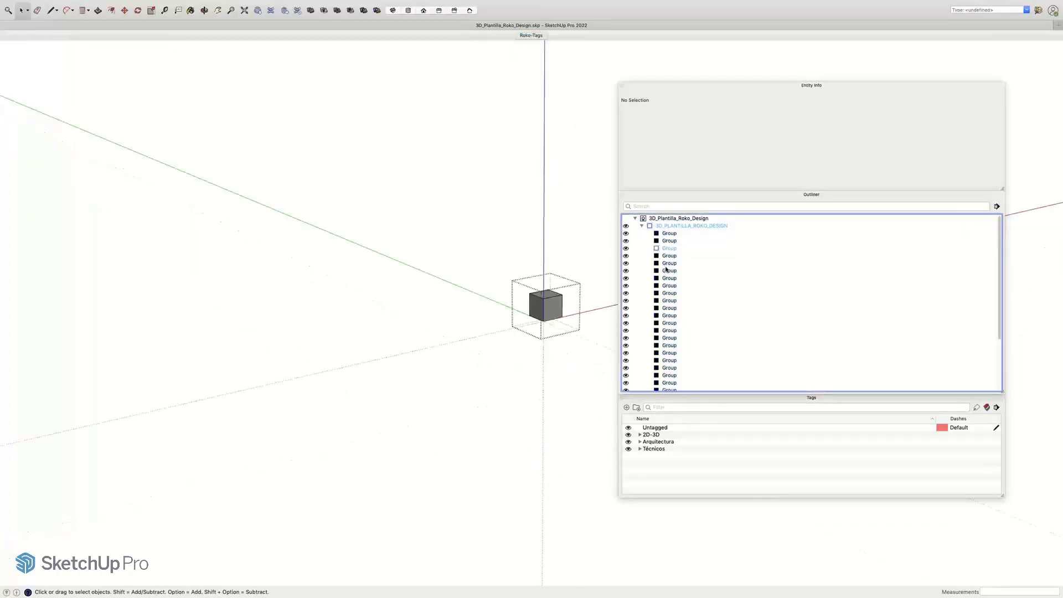
double_click(661, 271)
double_click(659, 294)
double_click(659, 330)
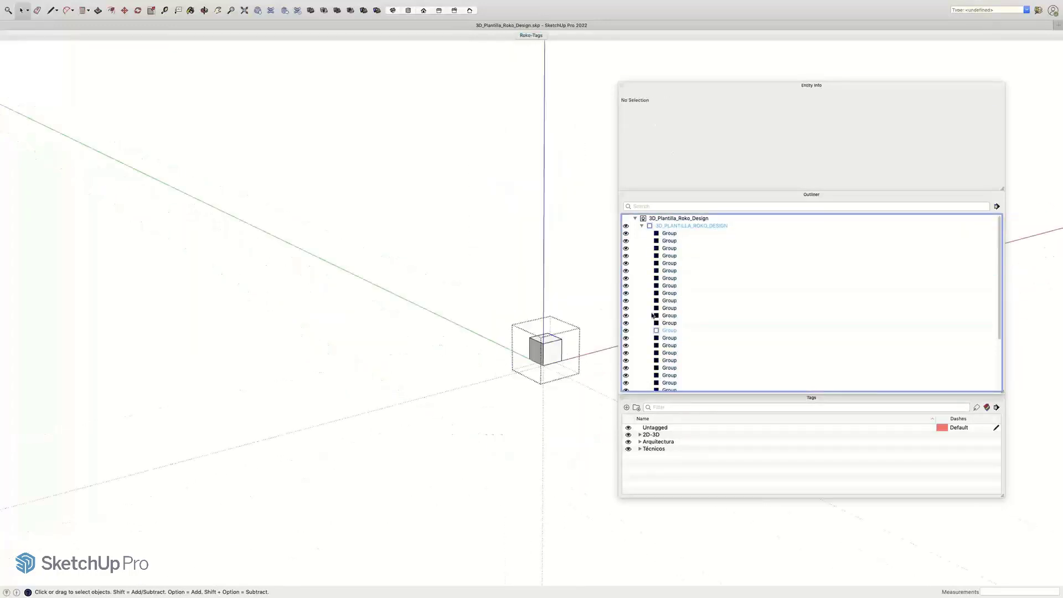
click(659, 316)
click(583, 302)
middle_drag(477, 242, 477, 243)
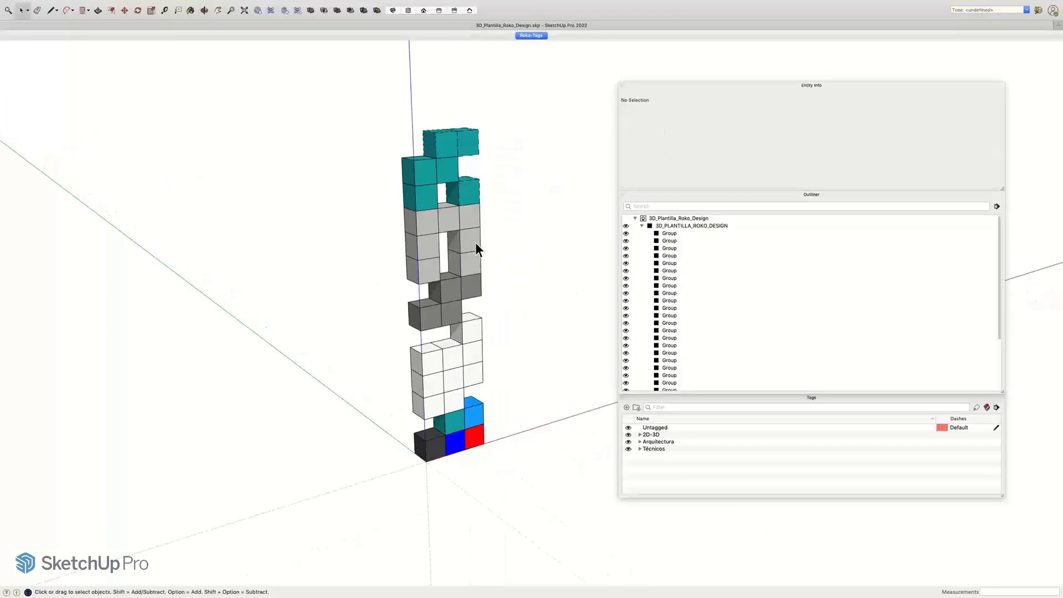
click(642, 226)
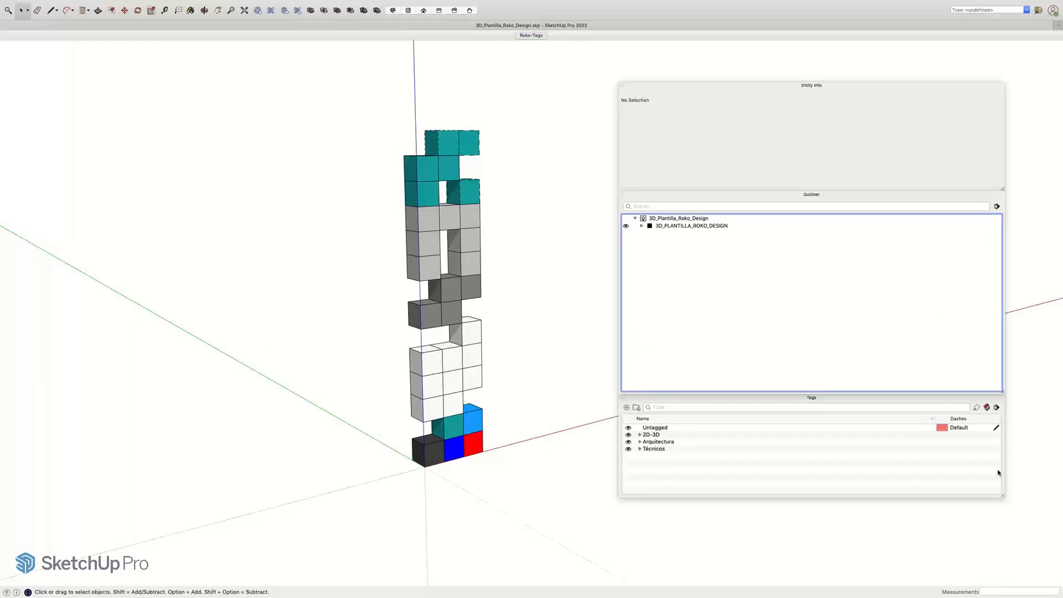
Step: Minimise Entity Info and Outliner and enlarge the Tags area to make room for a long tag list
click(825, 85)
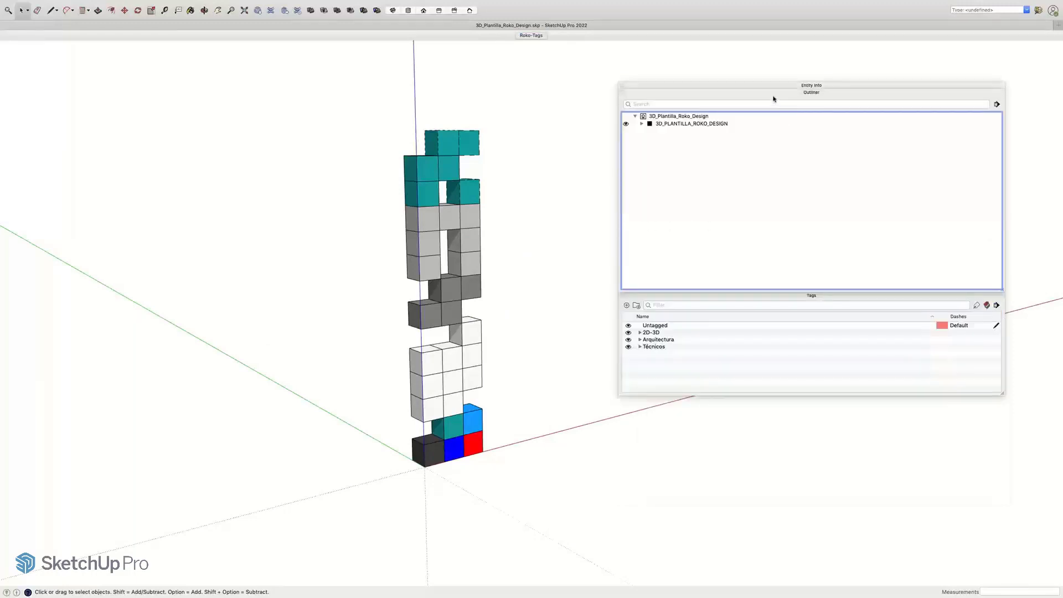
click(775, 92)
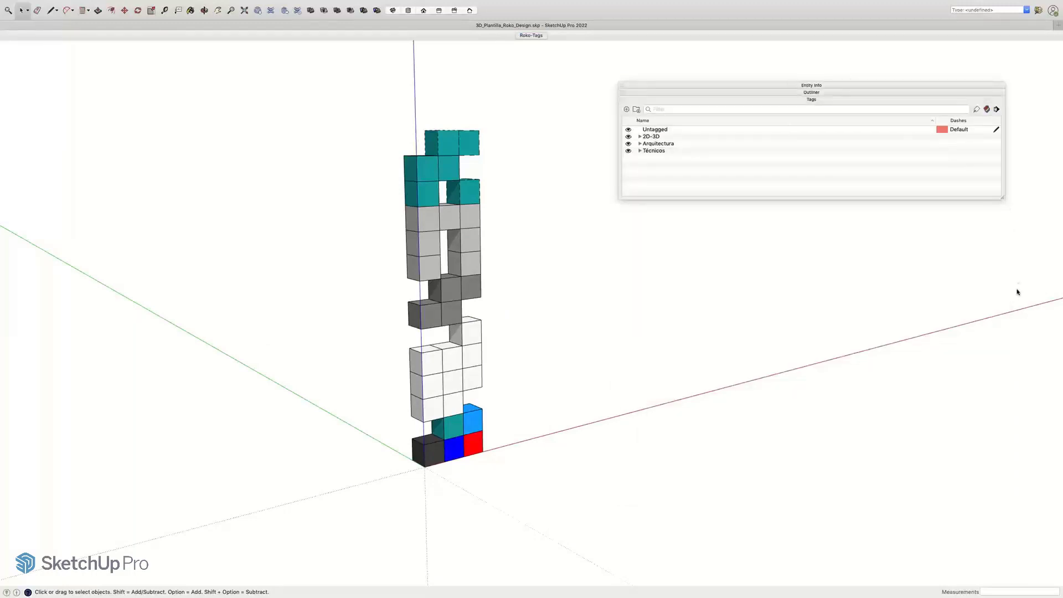
drag(1006, 198, 992, 491)
click(853, 380)
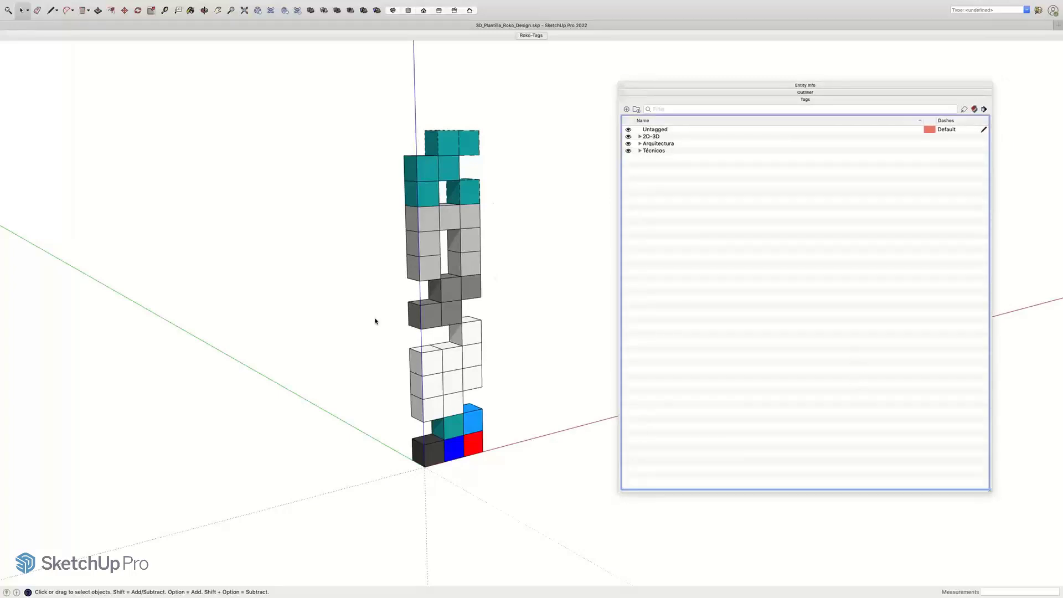
Step: Expand the 2D-3D tag folder and examine its tags, dash styles and the matching teal cubes
click(640, 137)
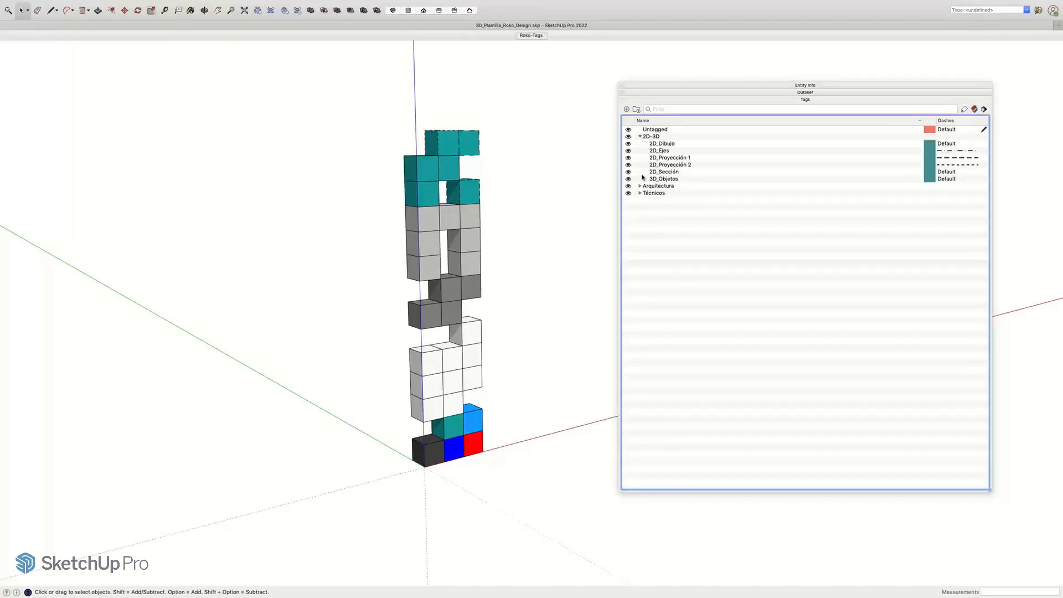
click(640, 137)
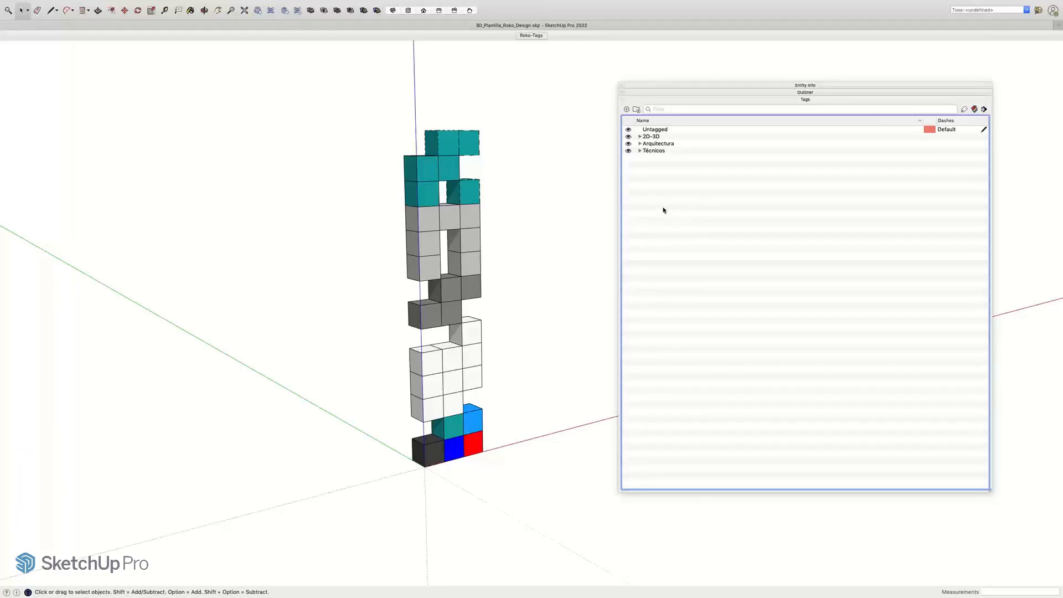
click(640, 136)
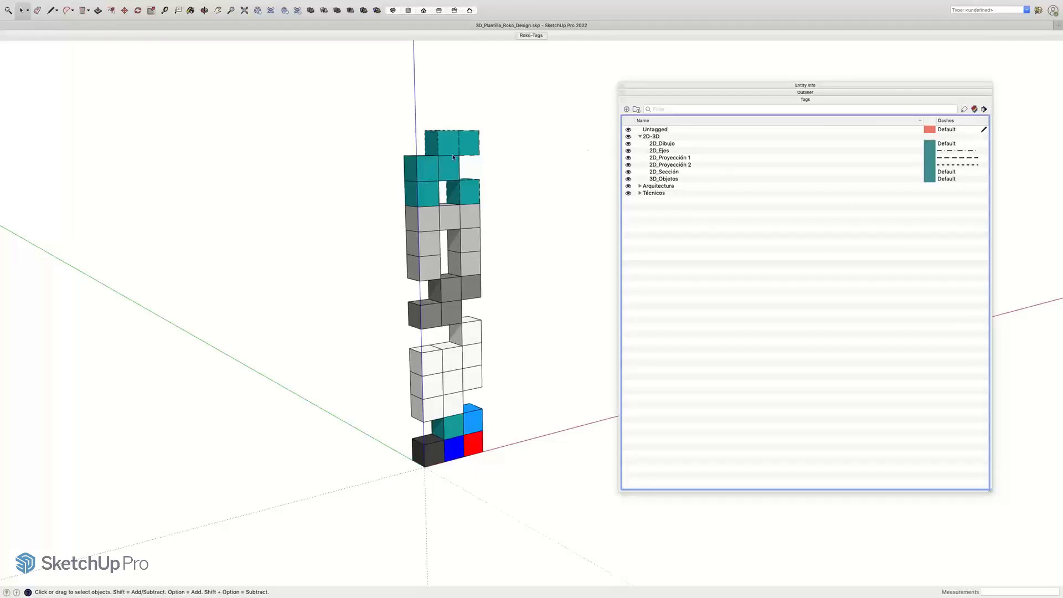
scroll(460, 186, up, 10)
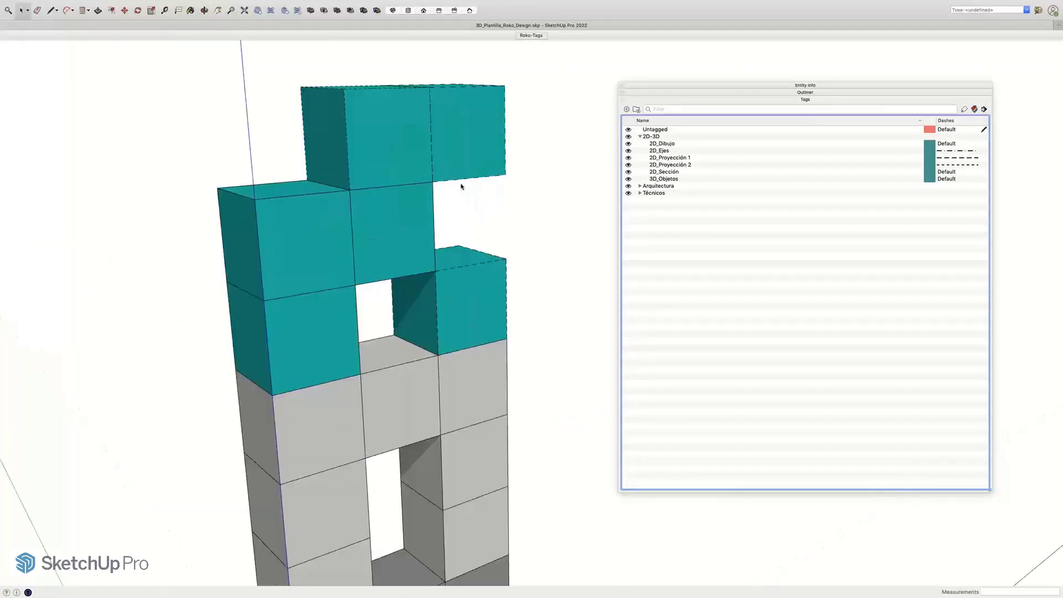
scroll(470, 167, down, 3)
scroll(471, 166, up, 2)
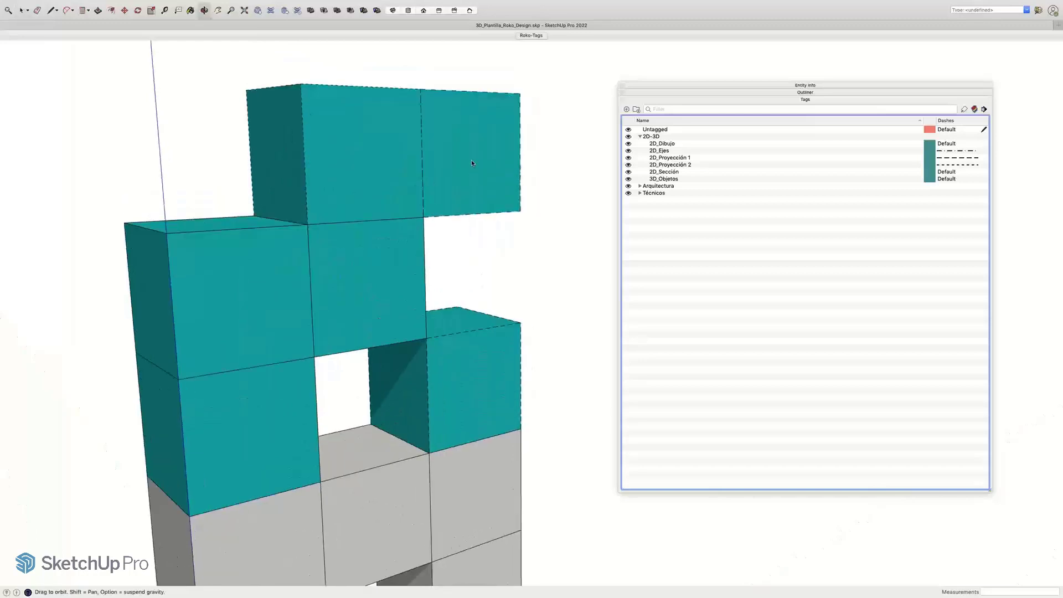
Step: Hide the tags 2D_Dibujo, 2D_Ejes, 2D_Proyección 1 and 2D_Proyección 2 one by one to identify their cubes, and show them again
click(629, 145)
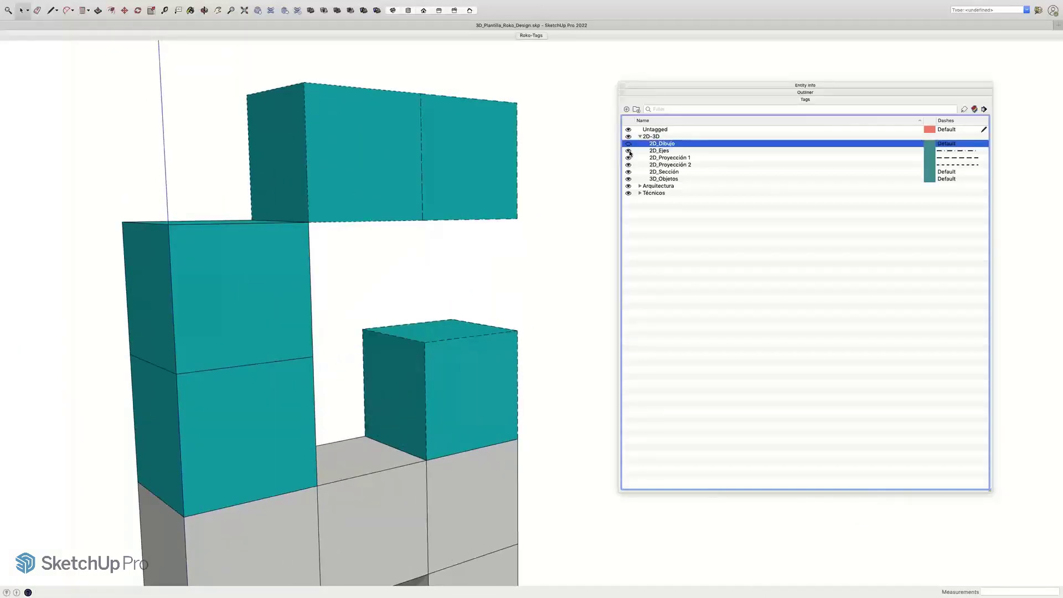
click(629, 151)
click(629, 158)
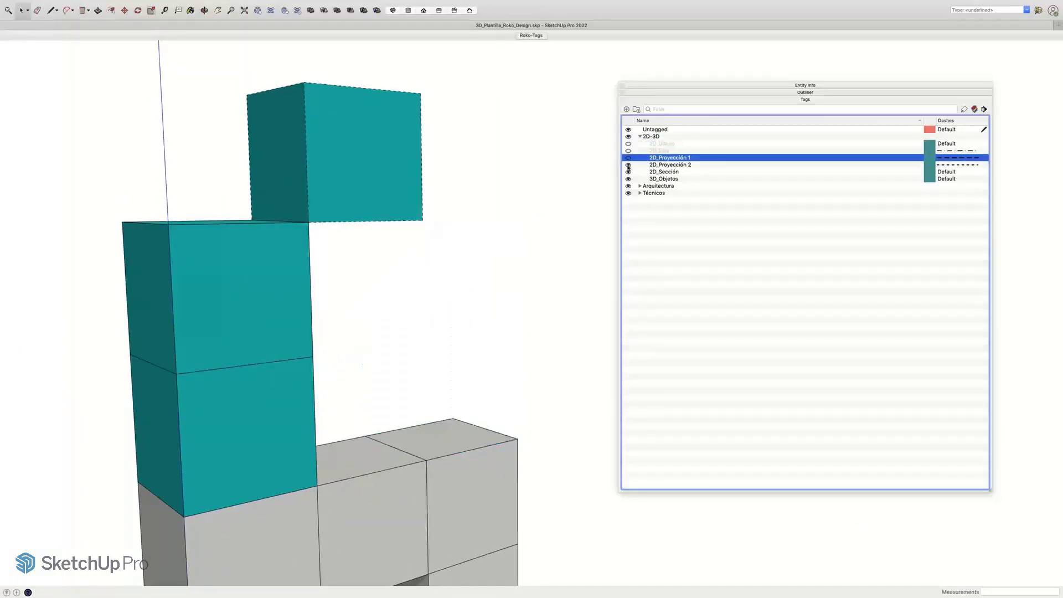
click(628, 165)
click(629, 165)
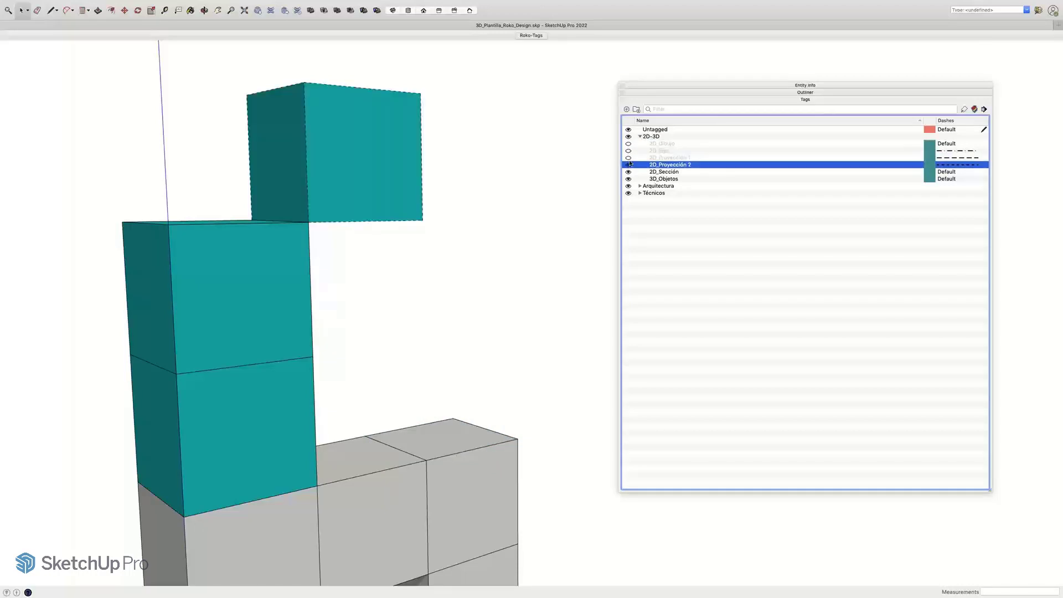
click(629, 158)
click(629, 151)
click(628, 143)
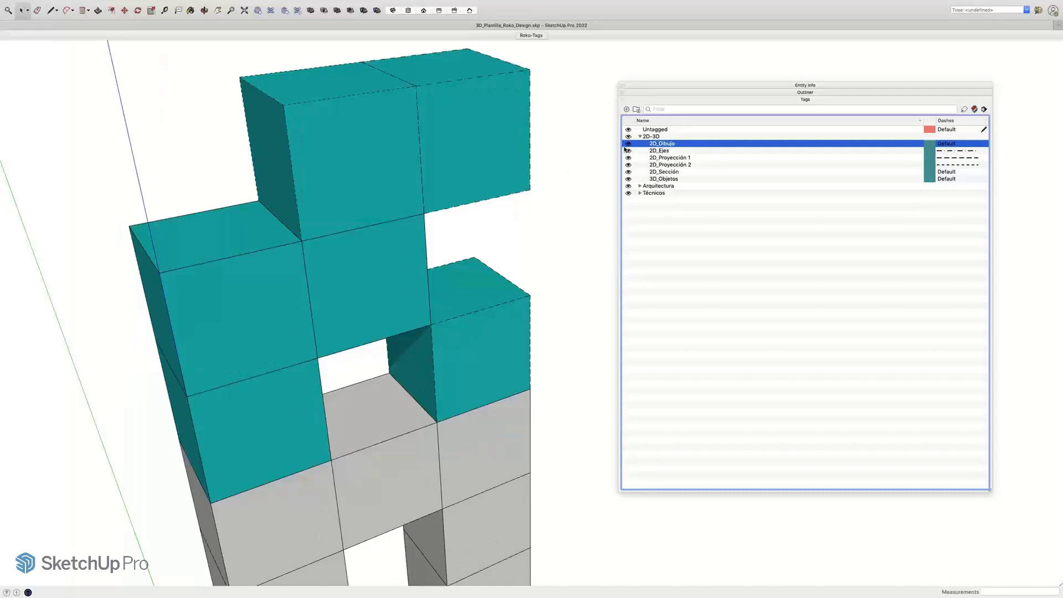
Step: Inspect the dashed edges of the upper teal cubes up close, toggling 2D_Proyección 1 and 2D_Proyección 2 off and on
shift+middle_drag(526, 212, 538, 282)
click(528, 249)
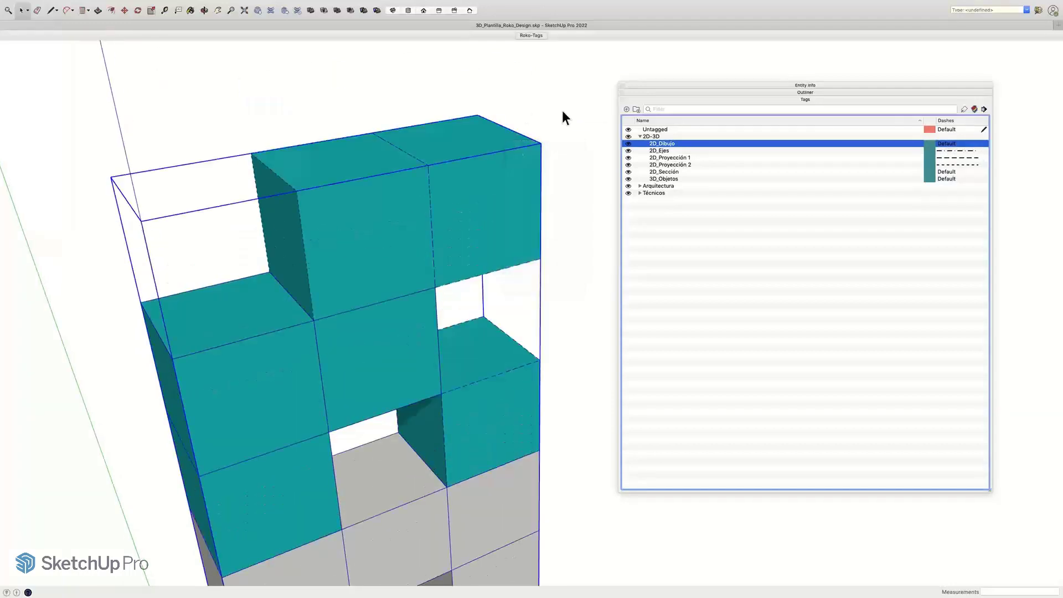
click(584, 152)
scroll(493, 153, up, 10)
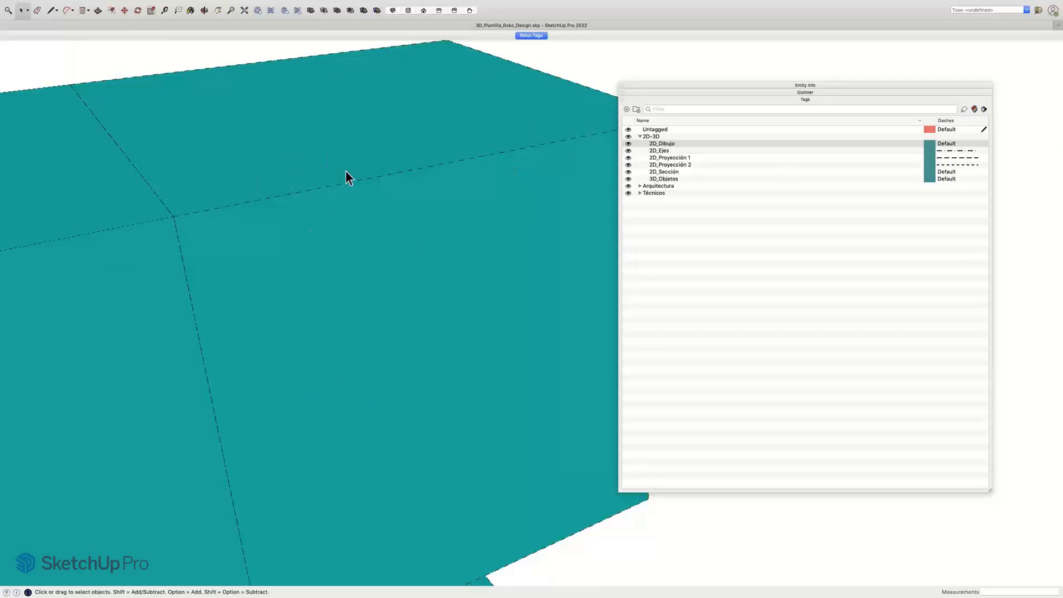
scroll(360, 178, down, 5)
scroll(357, 176, down, 3)
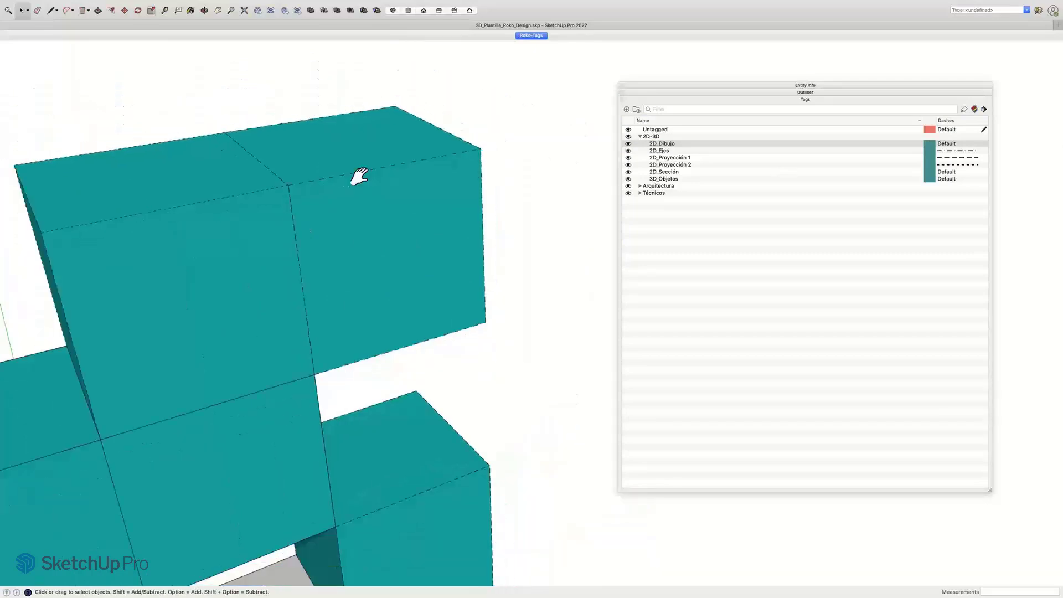
click(629, 158)
click(628, 164)
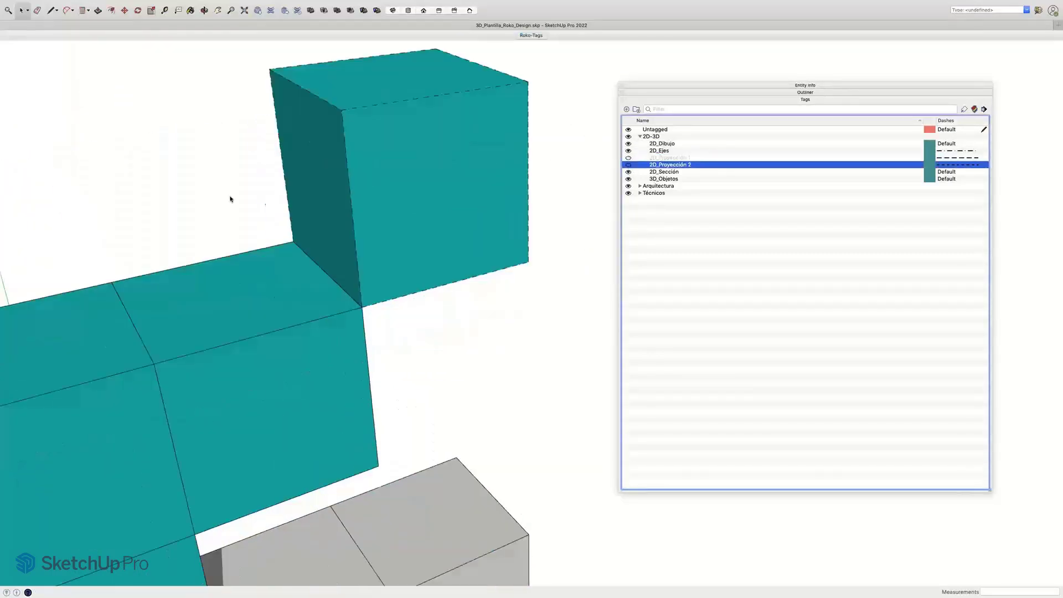
click(628, 165)
Step: Collapse the 2D-3D tag folder, expand Arquitectura and select its tags from ARQ_Cubierta through ARQ_Ventanas
click(640, 136)
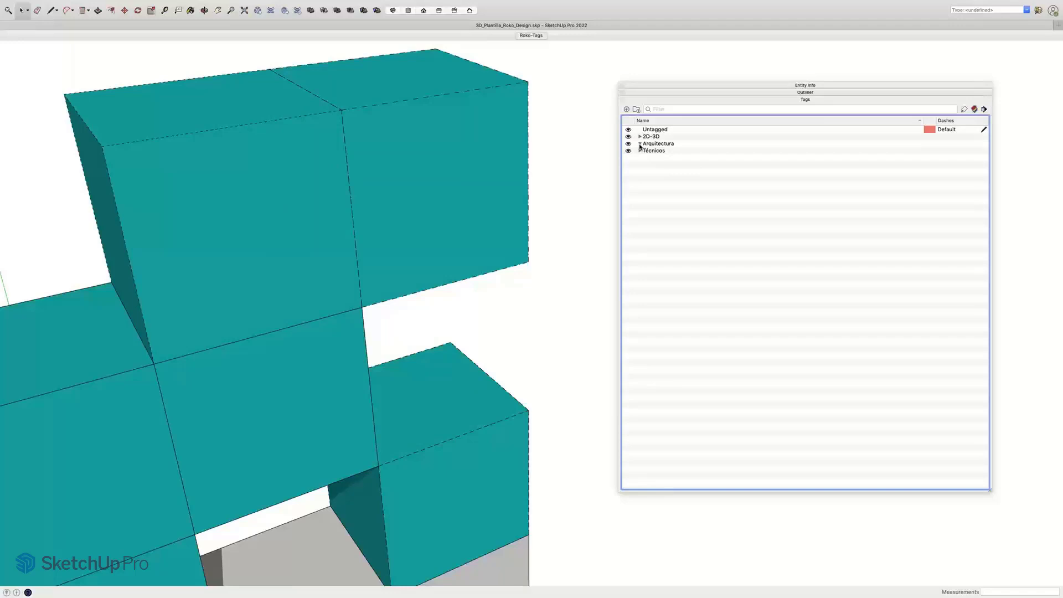
click(641, 145)
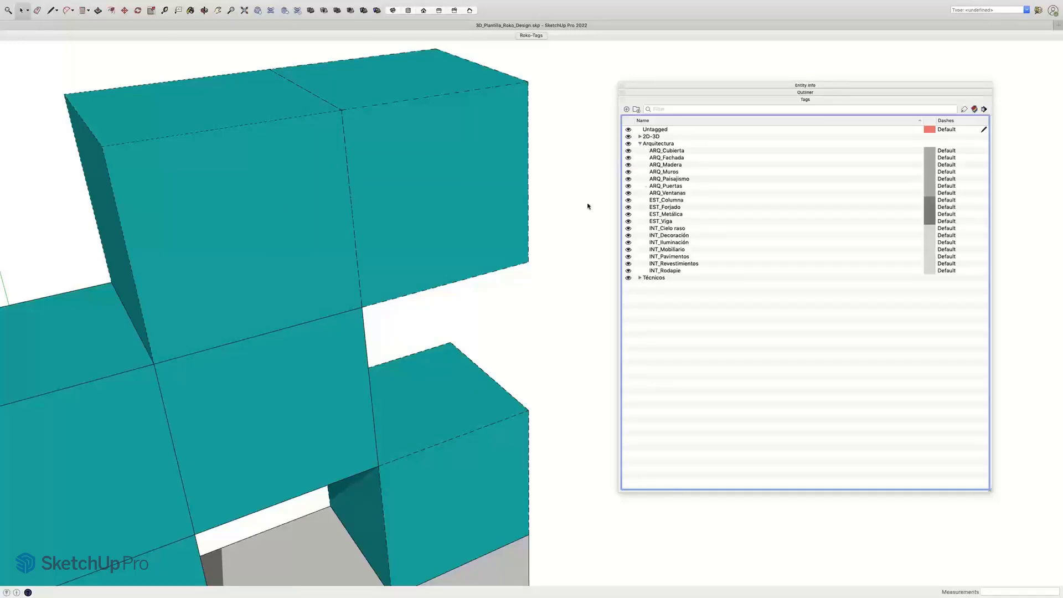
scroll(523, 232, down, 10)
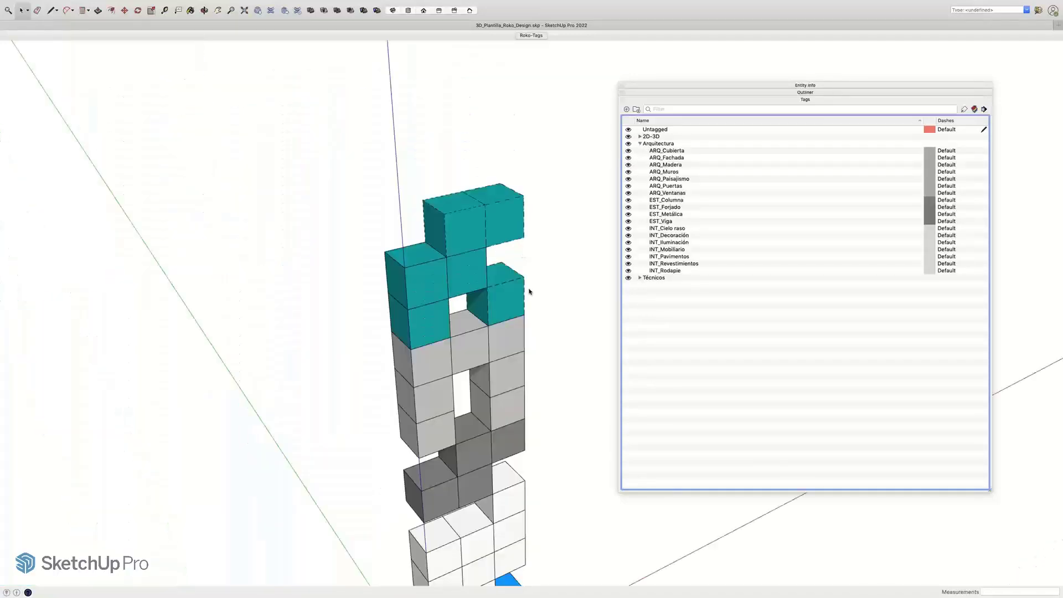
scroll(475, 285, down, 5)
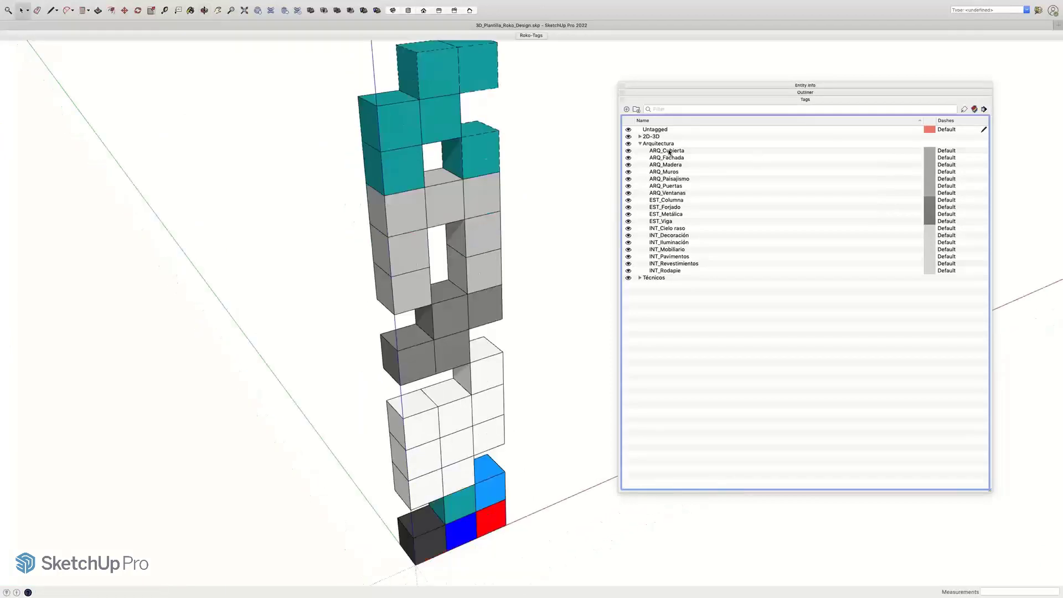
click(669, 151)
shift+click(666, 192)
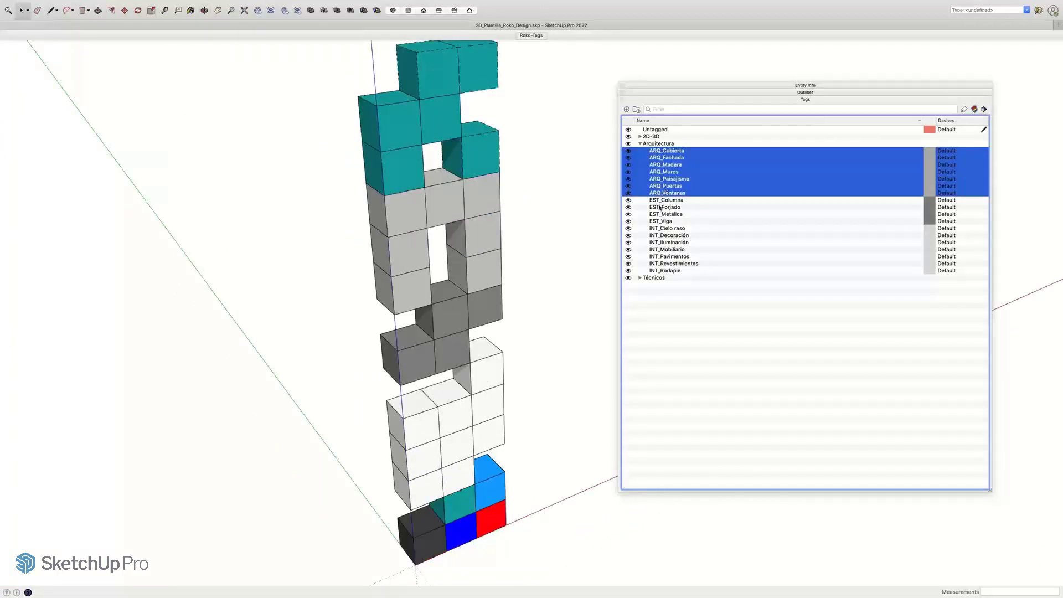
Step: Hide the tags EST_Columna, EST_Forjado and EST_Metálica, and the group from ARQ_Cubierta through ARQ_Ventanas, to identify their cubes
click(663, 201)
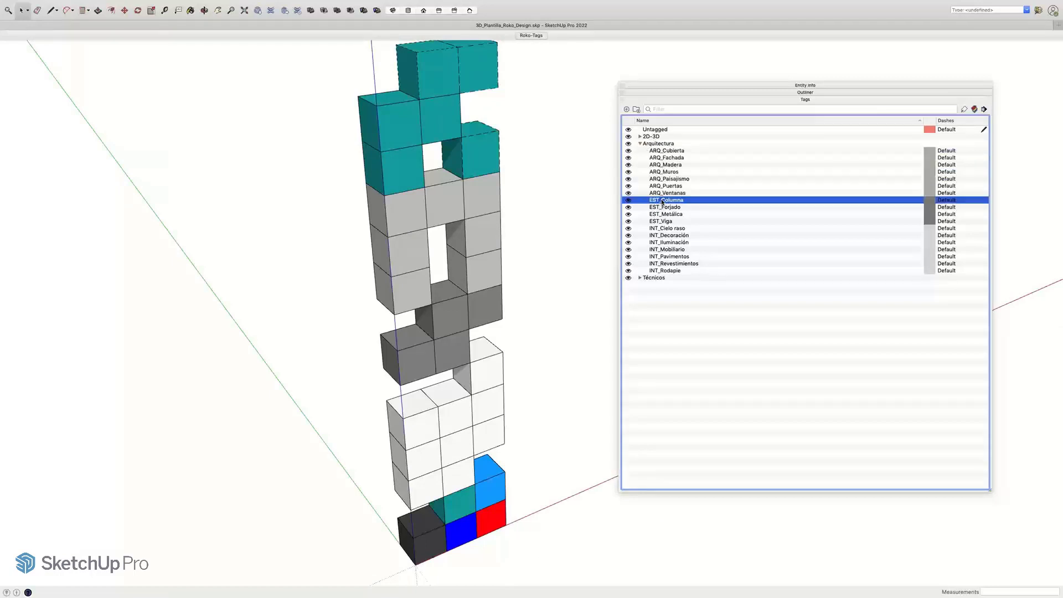
shift+click(664, 214)
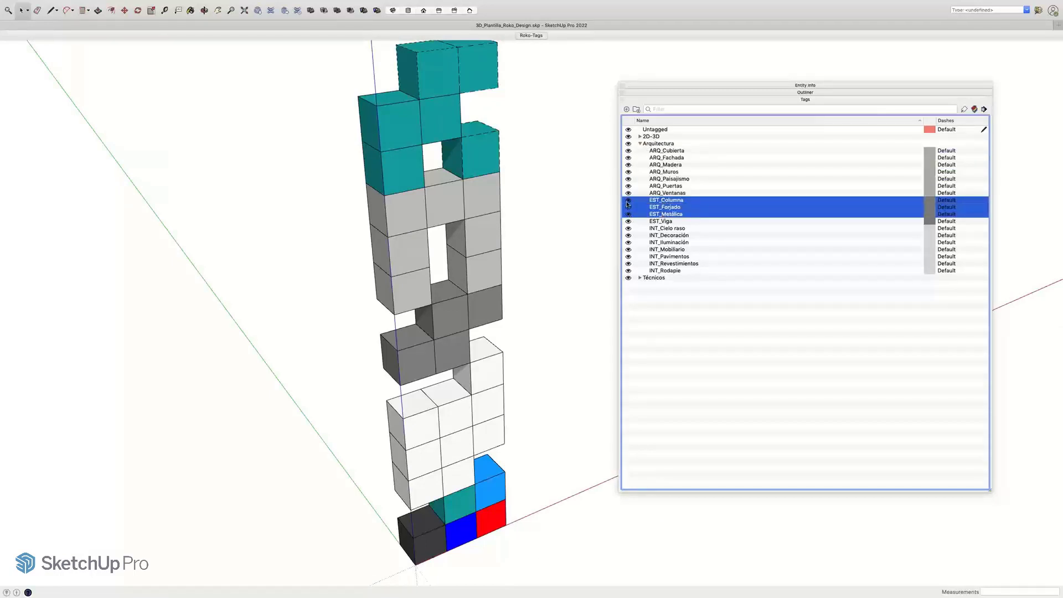
click(628, 207)
click(629, 207)
click(628, 214)
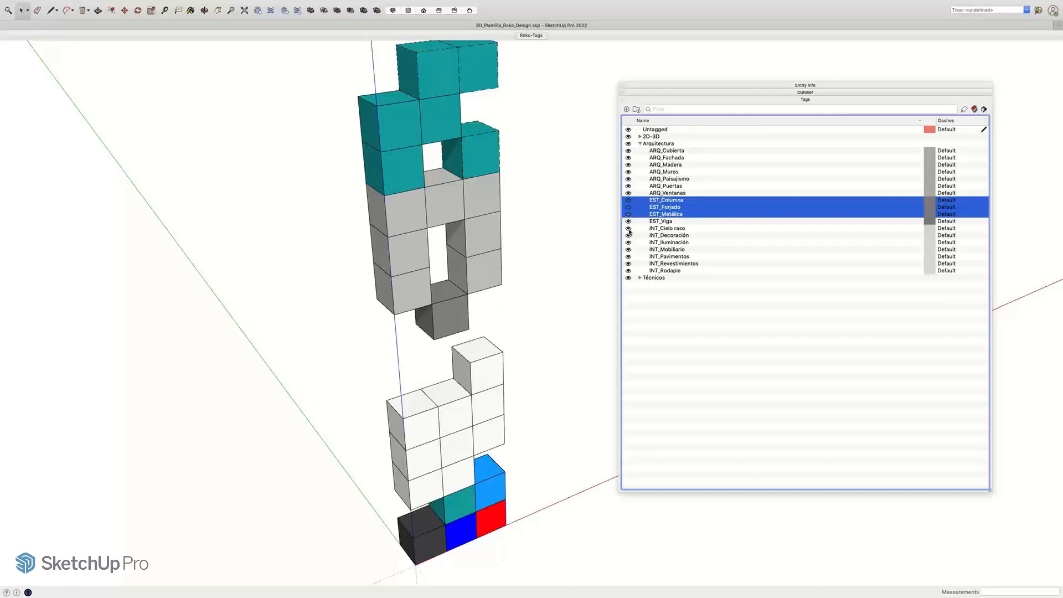
click(662, 193)
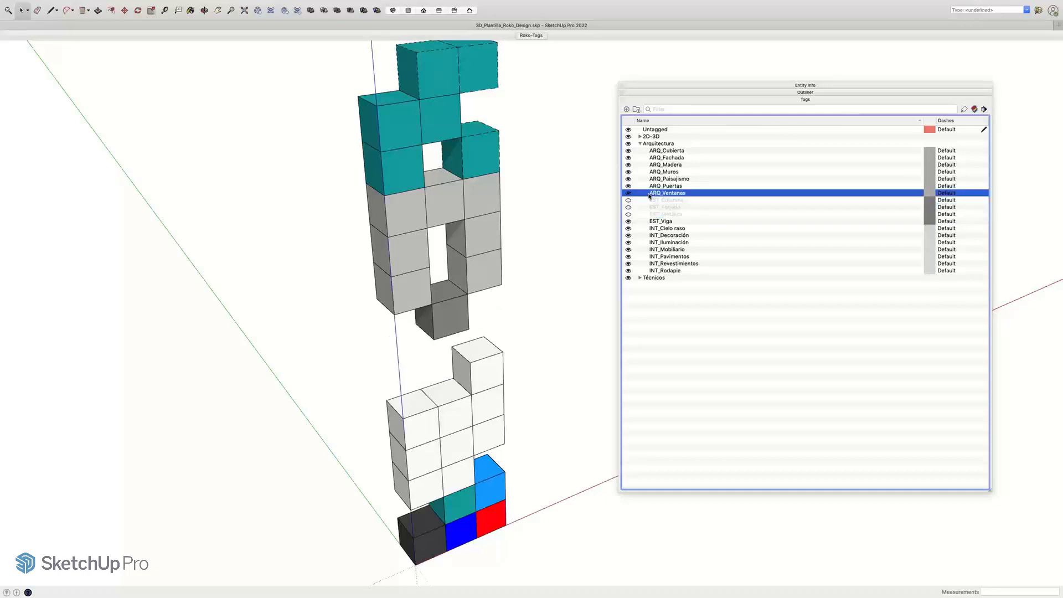
shift+click(641, 153)
click(628, 153)
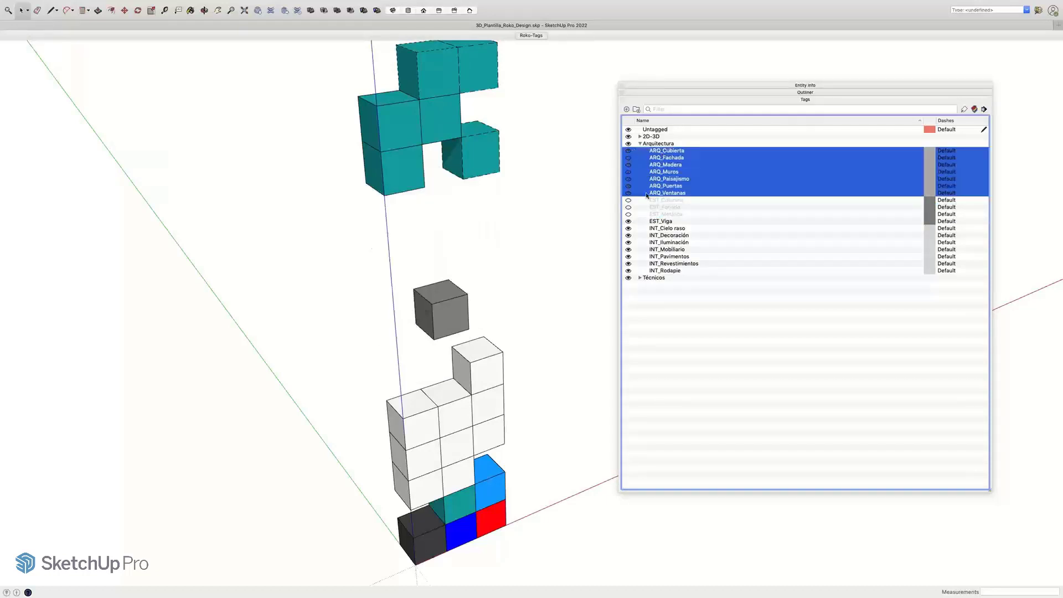
Step: Hide the interior tags one by one from INT_Cielo raso through INT_Rodapie to identify their white cubes
click(658, 229)
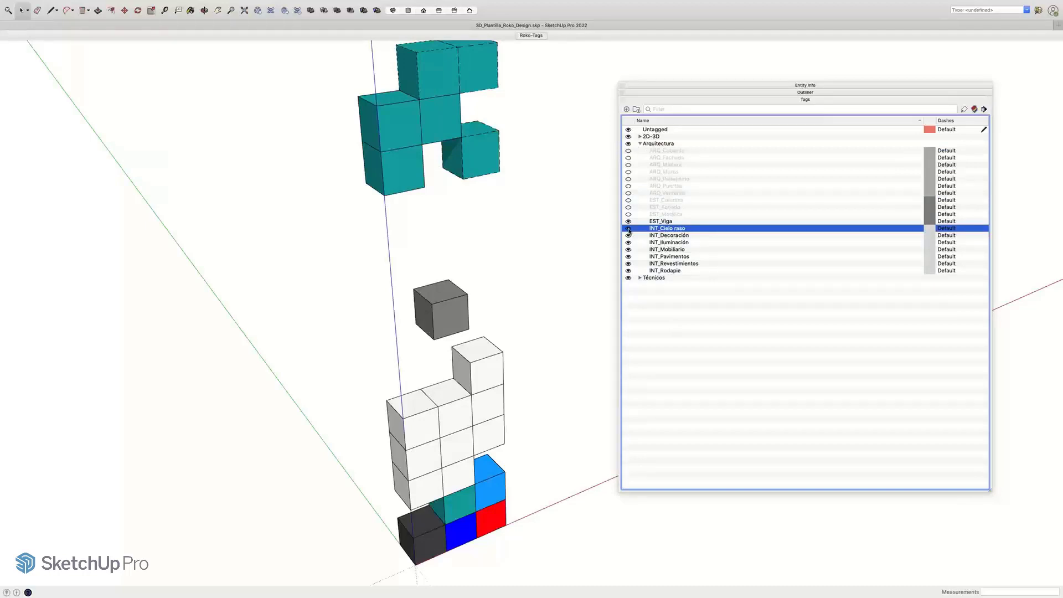
click(629, 229)
click(628, 242)
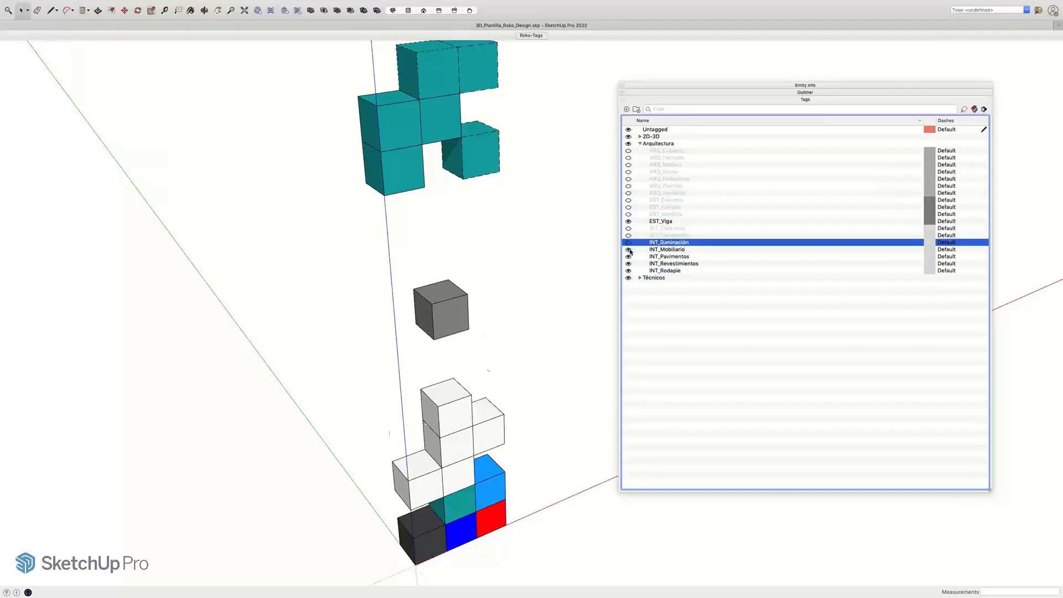
click(628, 250)
click(629, 257)
click(628, 263)
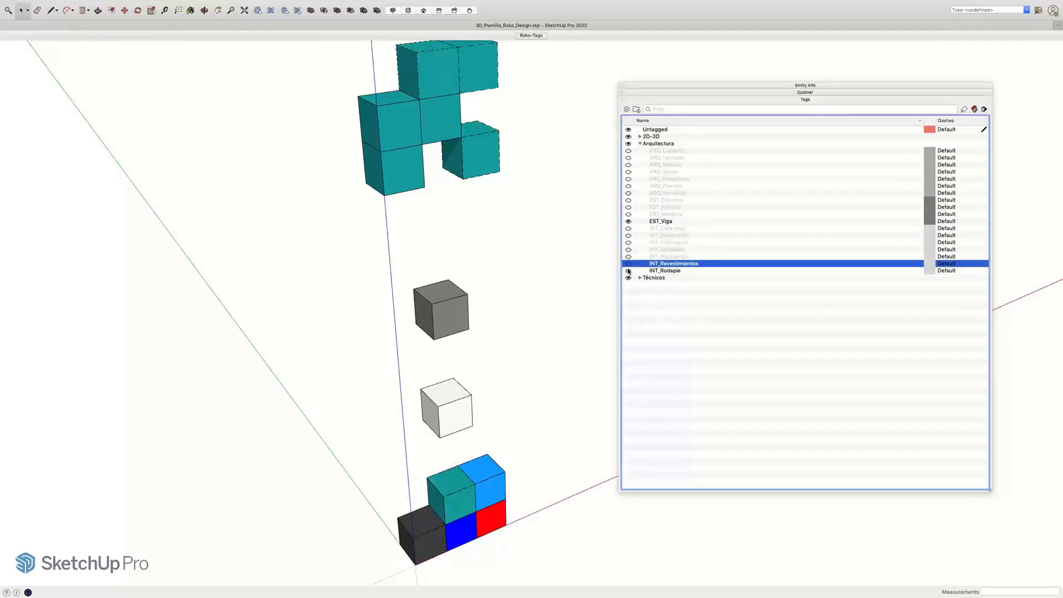
click(628, 270)
Step: Make all the hidden ARQ, EST and INT tags in the Arquitectura folder visible again
click(657, 228)
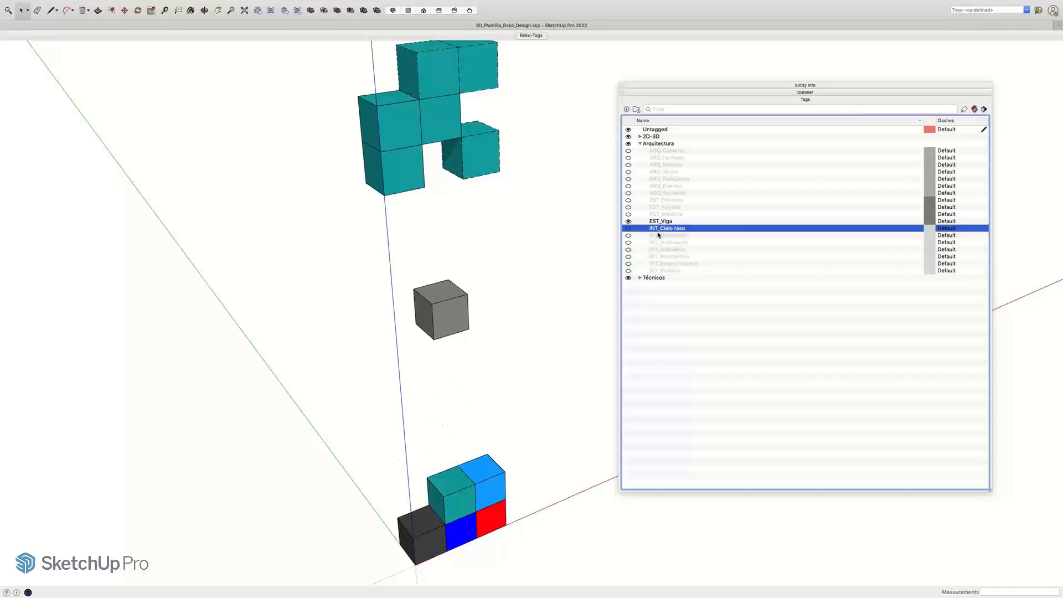
shift+click(664, 270)
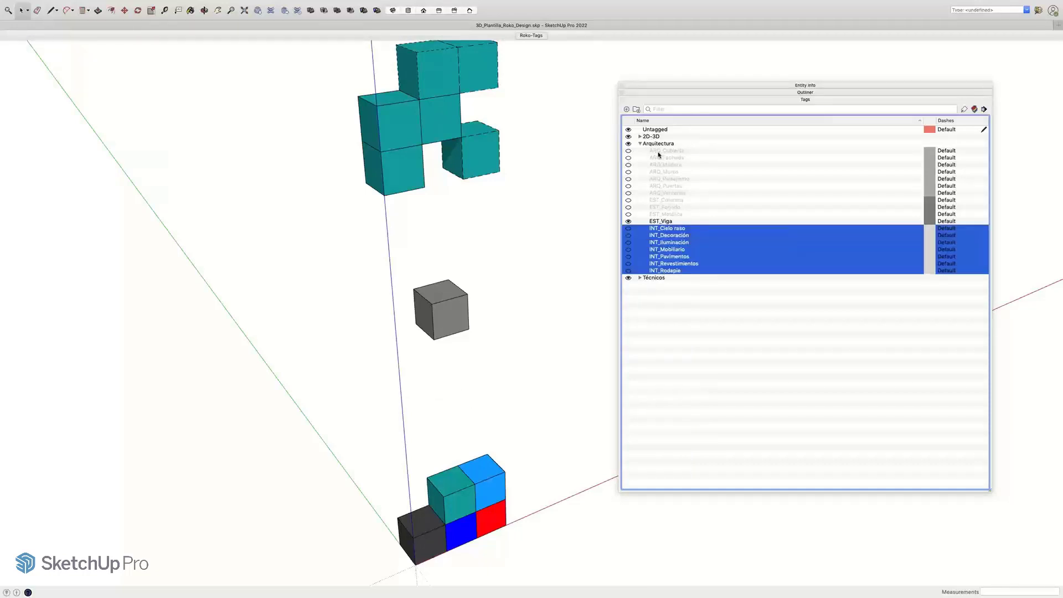
shift+click(634, 150)
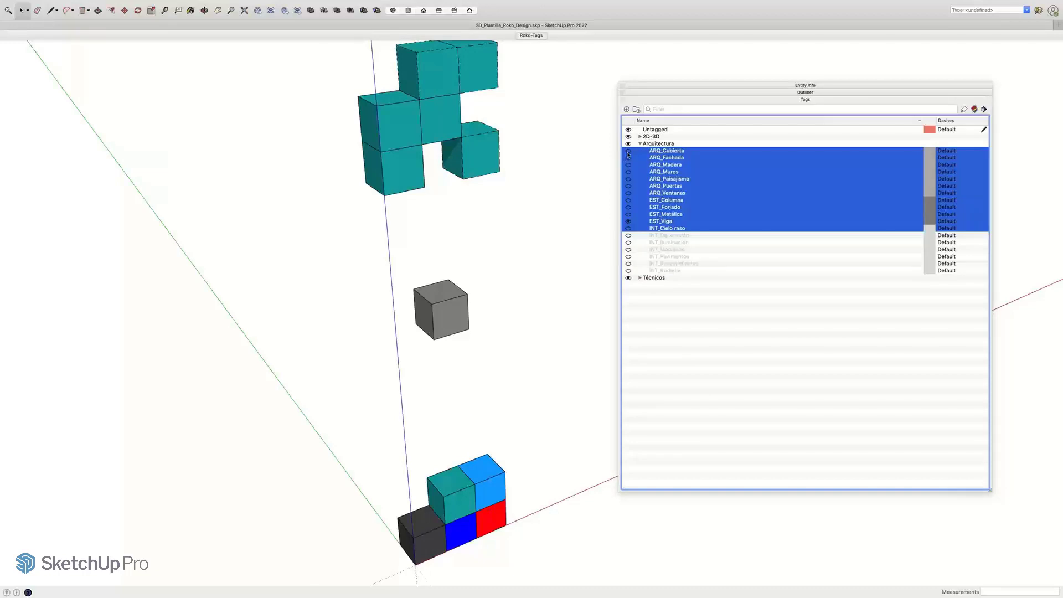
click(628, 153)
click(666, 236)
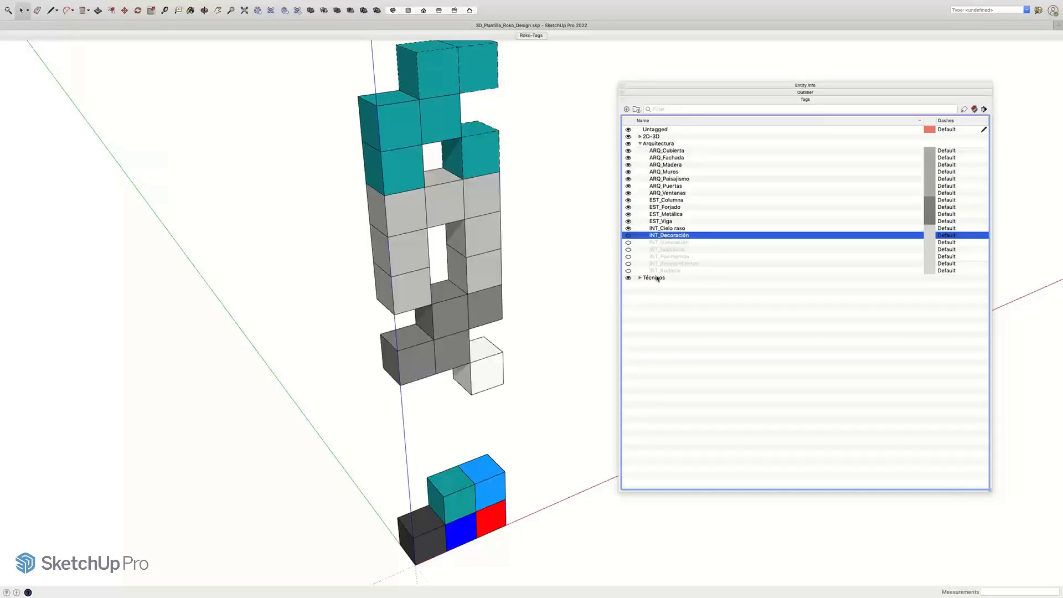
shift+click(659, 271)
click(629, 271)
click(659, 346)
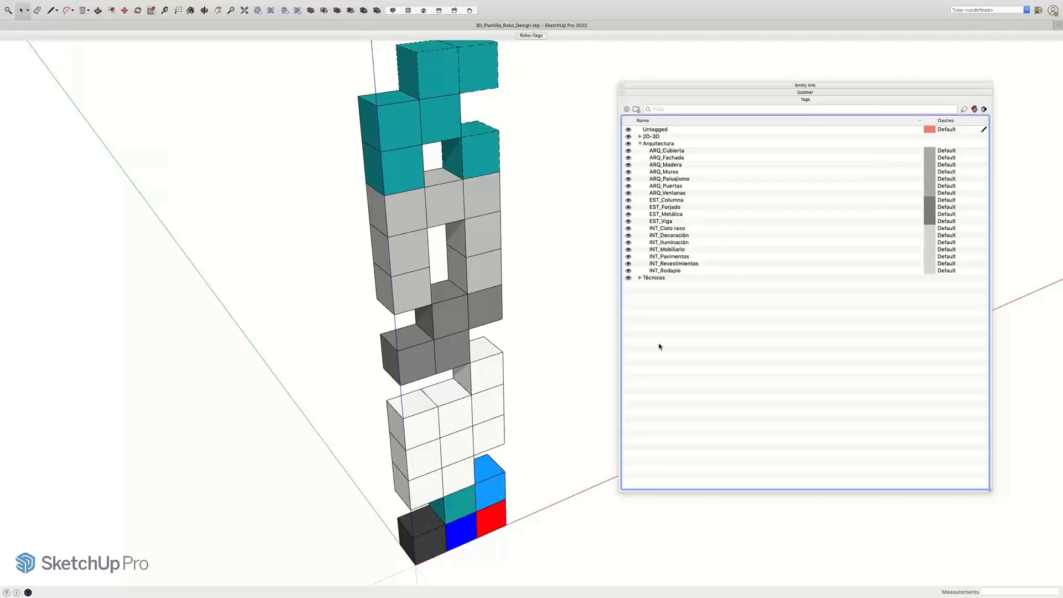
Step: Collapse Arquitectura and expand Técnicos, hiding the 2D-3D and Arquitectura folders to isolate the technical cubes
click(640, 143)
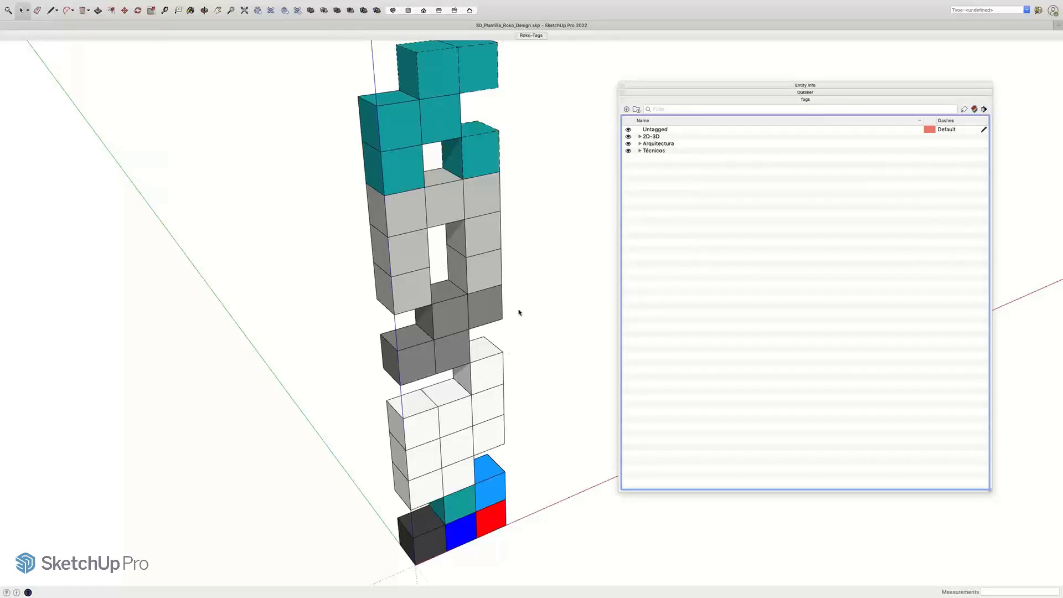
middle_drag(517, 309, 589, 194)
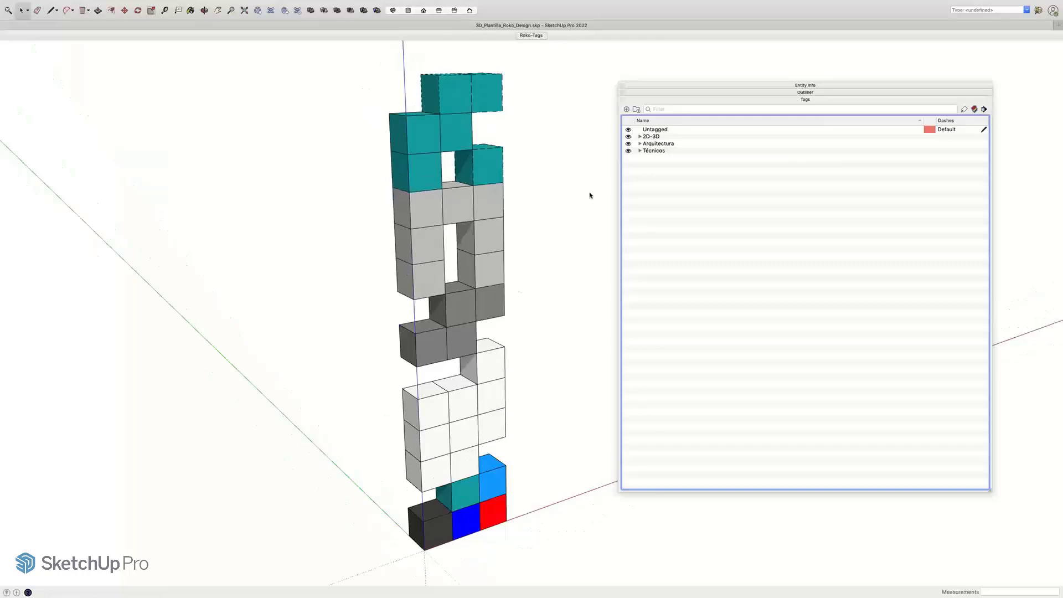
click(641, 151)
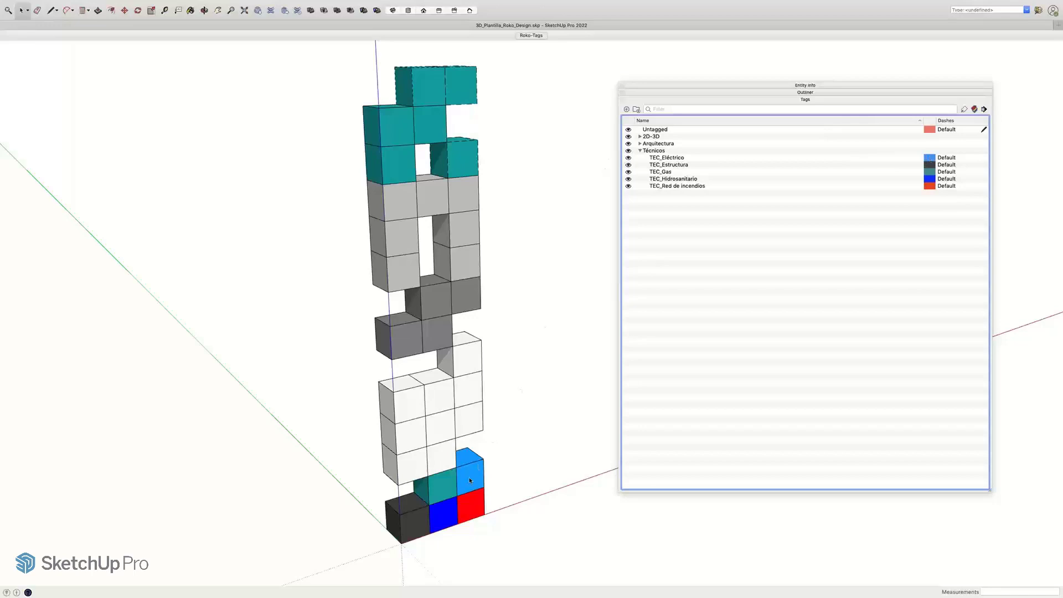
scroll(516, 338, up, 10)
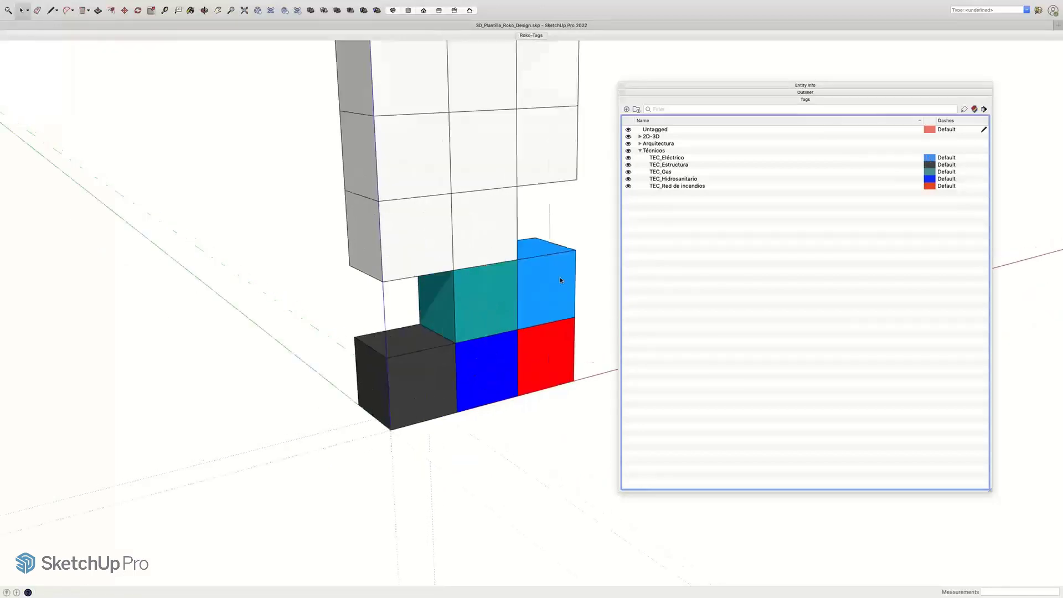
click(629, 144)
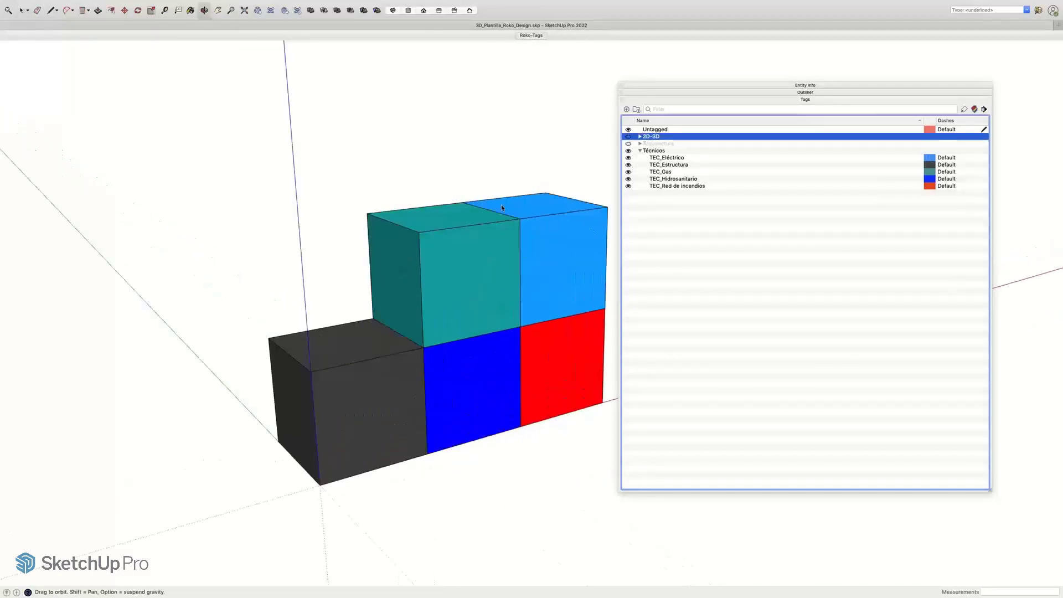
scroll(550, 268, up, 5)
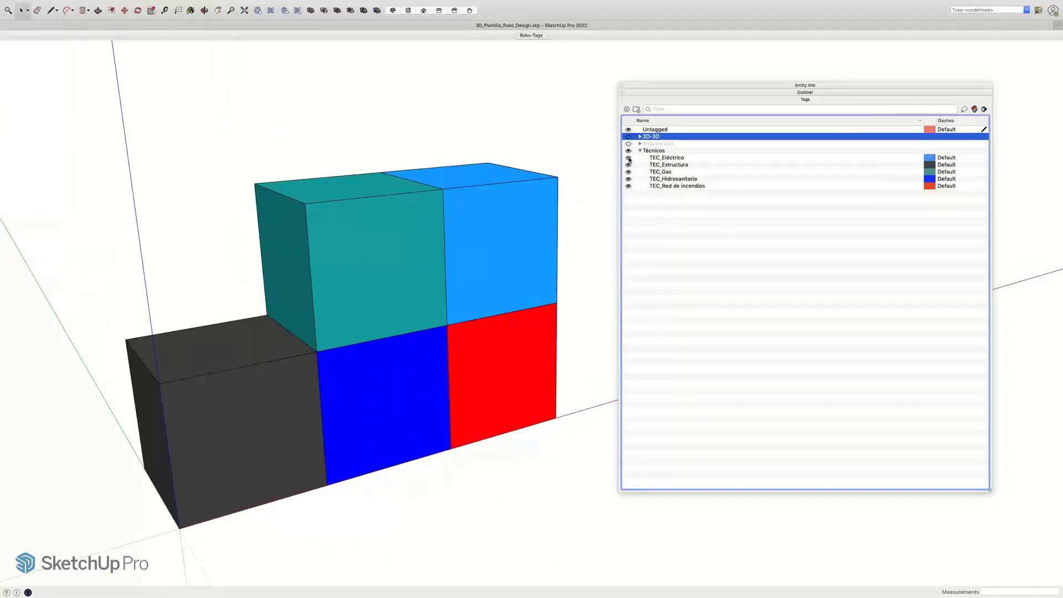
Step: Hide the tags from TEC_Eléctrico through TEC_Red de incendios one by one to identify their cubes, and show them all again
click(628, 158)
click(629, 165)
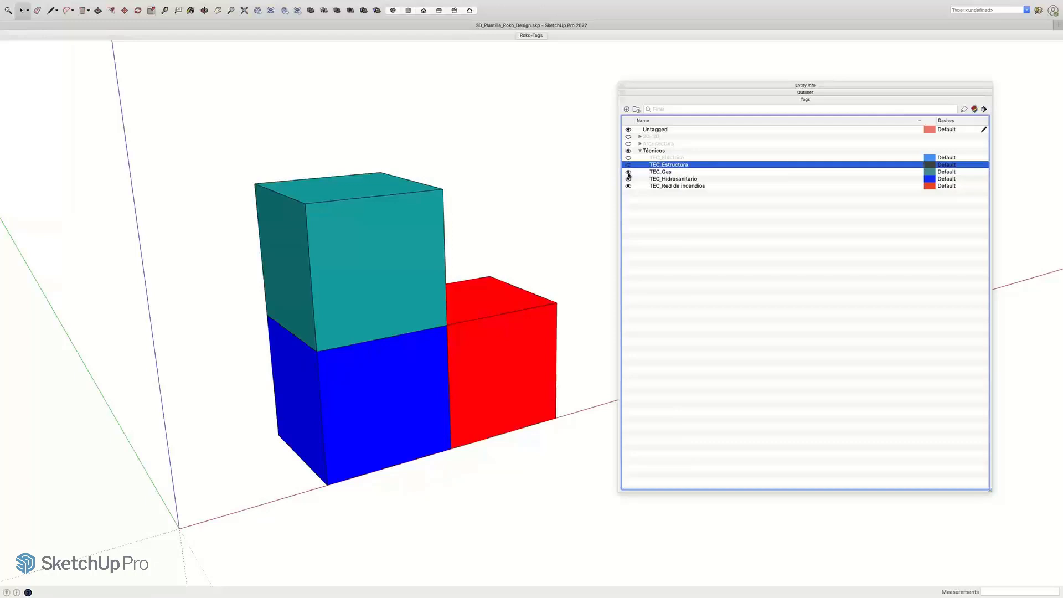
click(628, 172)
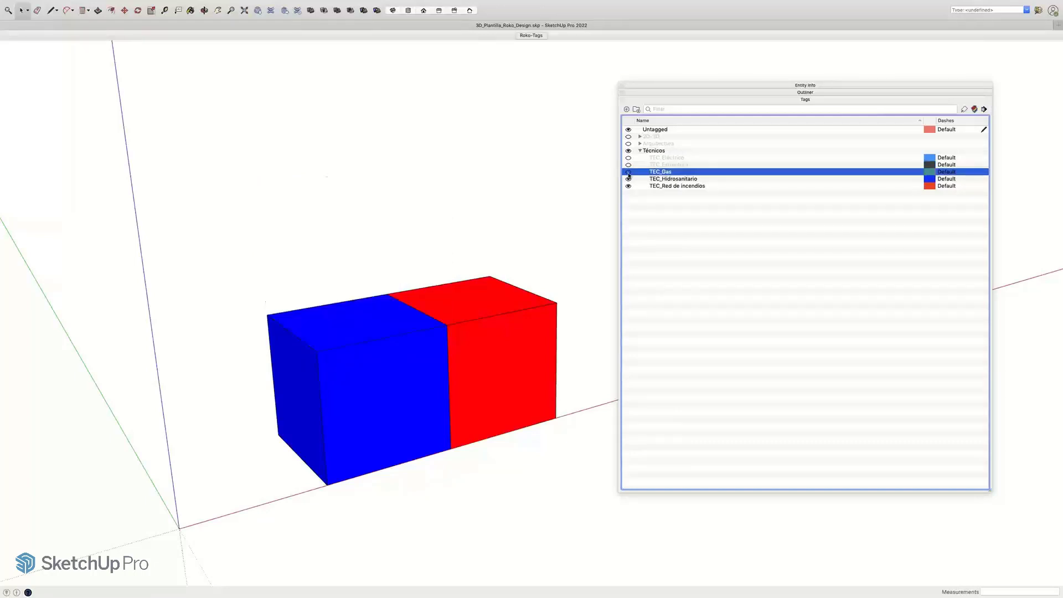
click(629, 180)
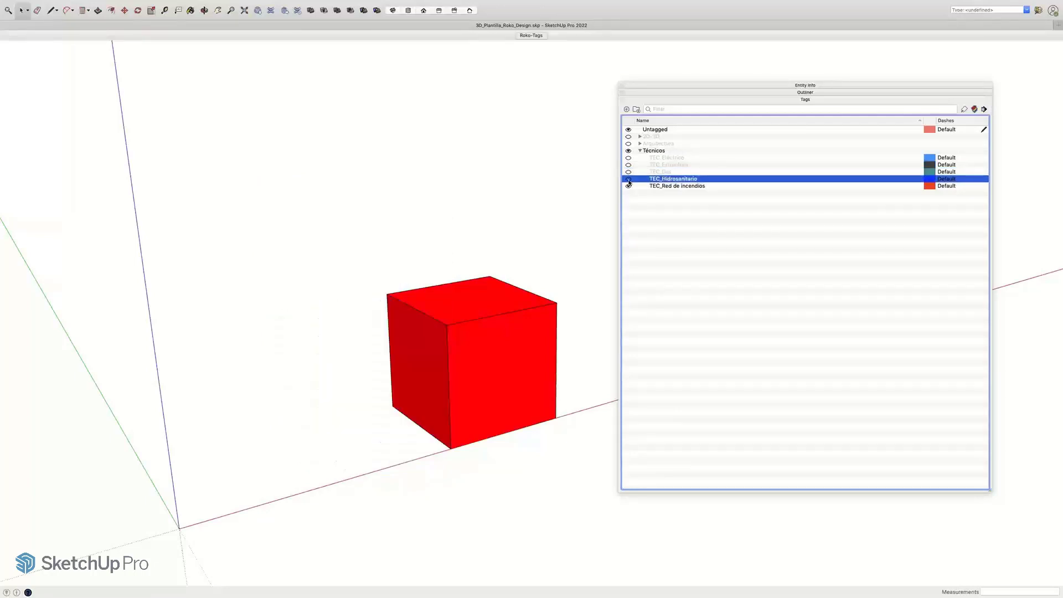
click(629, 179)
click(629, 180)
click(629, 186)
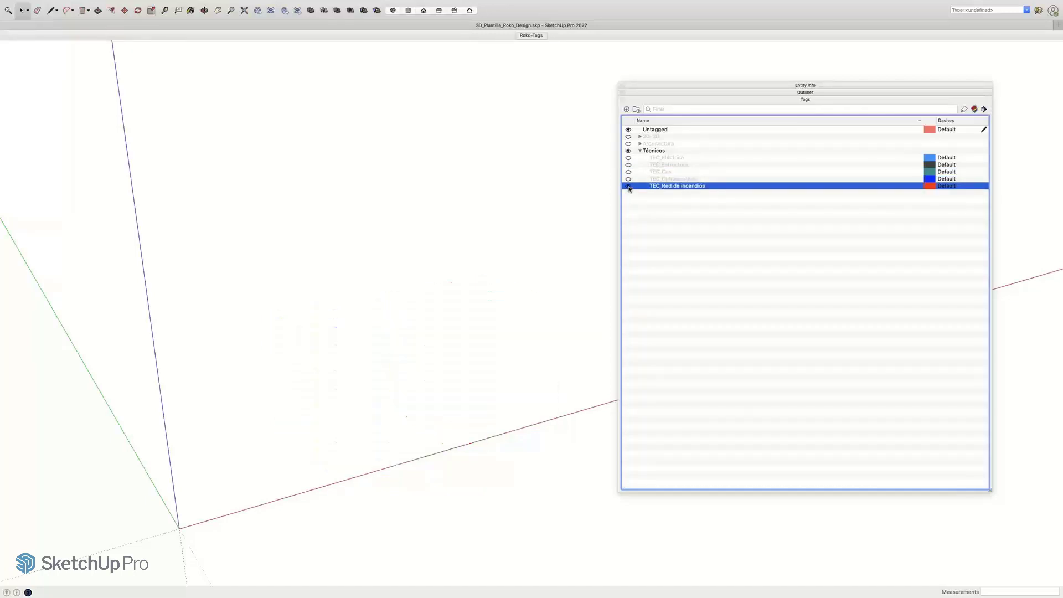
click(629, 186)
click(629, 158)
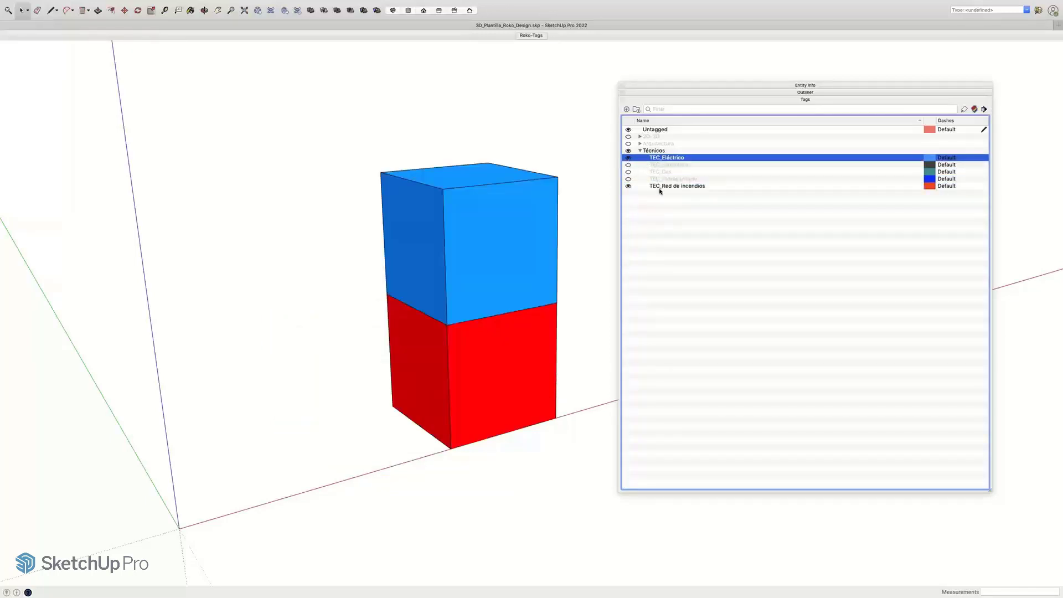
shift+click(630, 179)
click(629, 177)
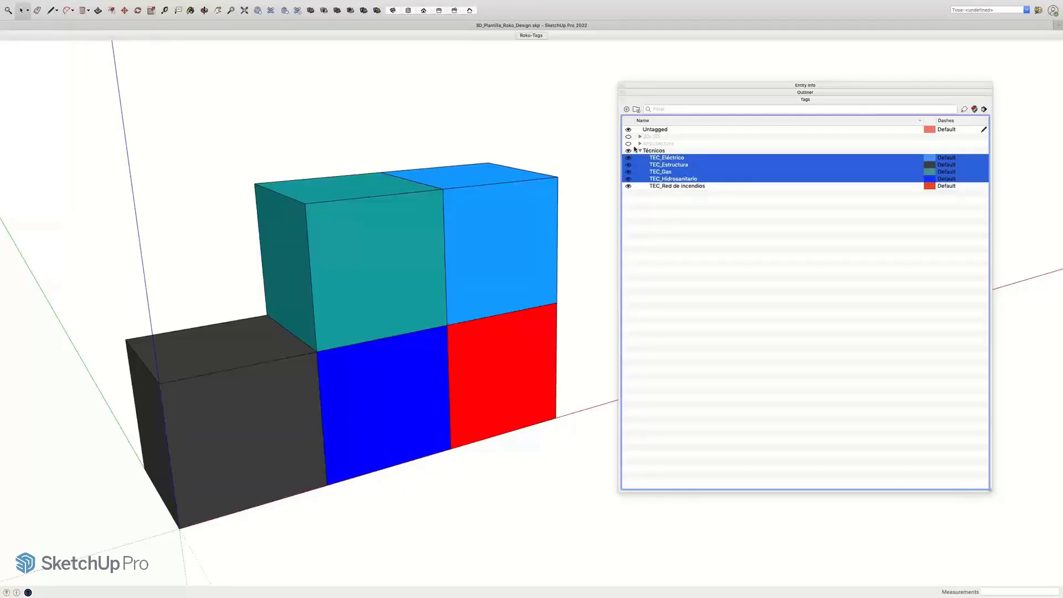
Step: Expand the Arquitectura folder and make the 2D-3D and Arquitectura folders visible again to view the whole column of cubes
click(641, 144)
click(630, 137)
click(629, 143)
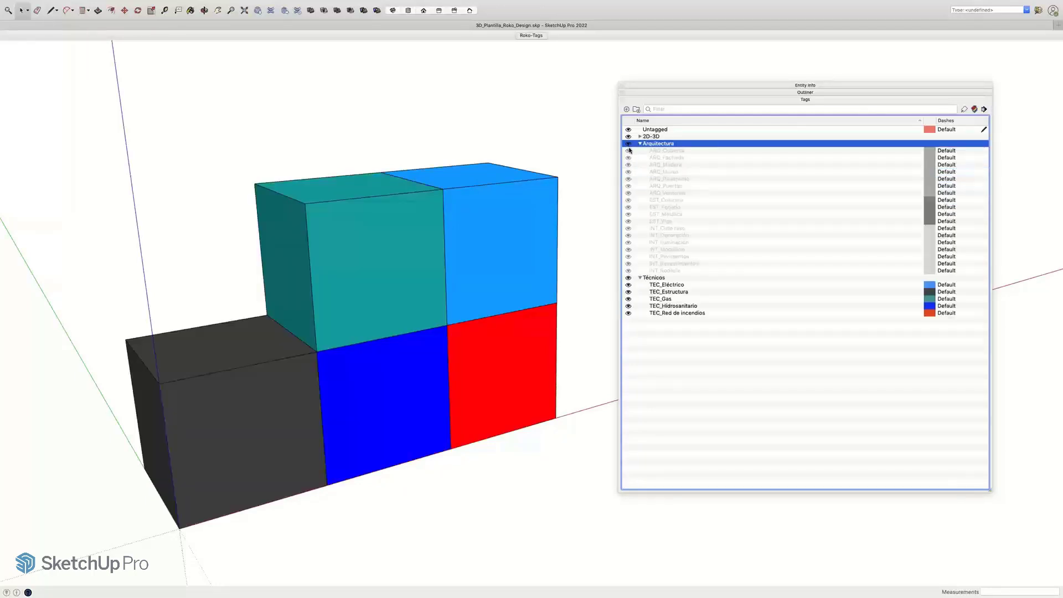
click(592, 226)
scroll(592, 226, down, 3)
scroll(592, 226, down, 4)
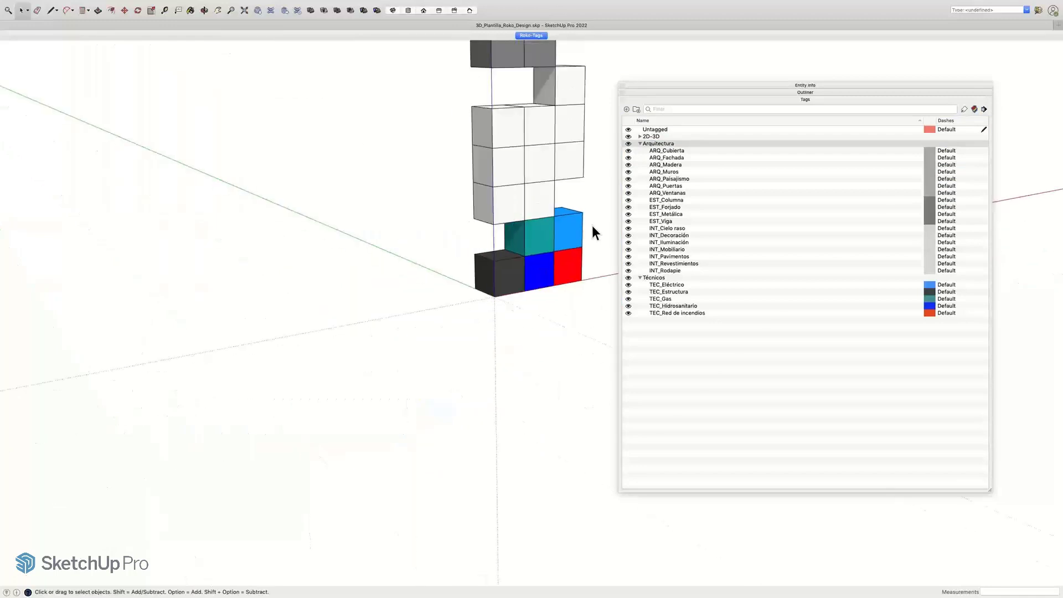
middle_drag(561, 170, 470, 277)
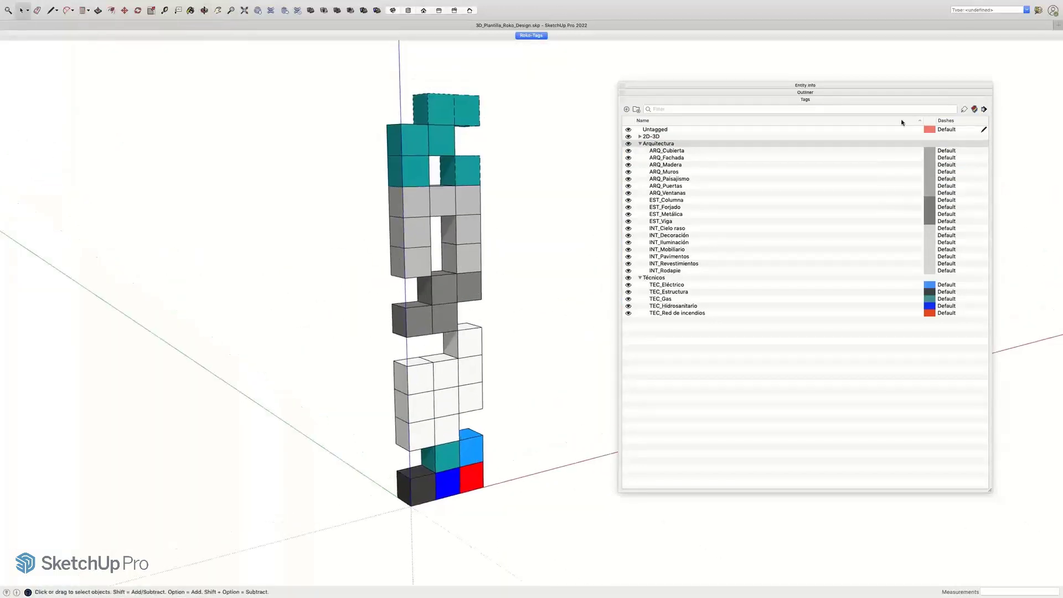
Step: Expand the 2D-3D folder, then check the colour setting of the ARQ_Cubierta tag and close it
click(641, 141)
click(640, 136)
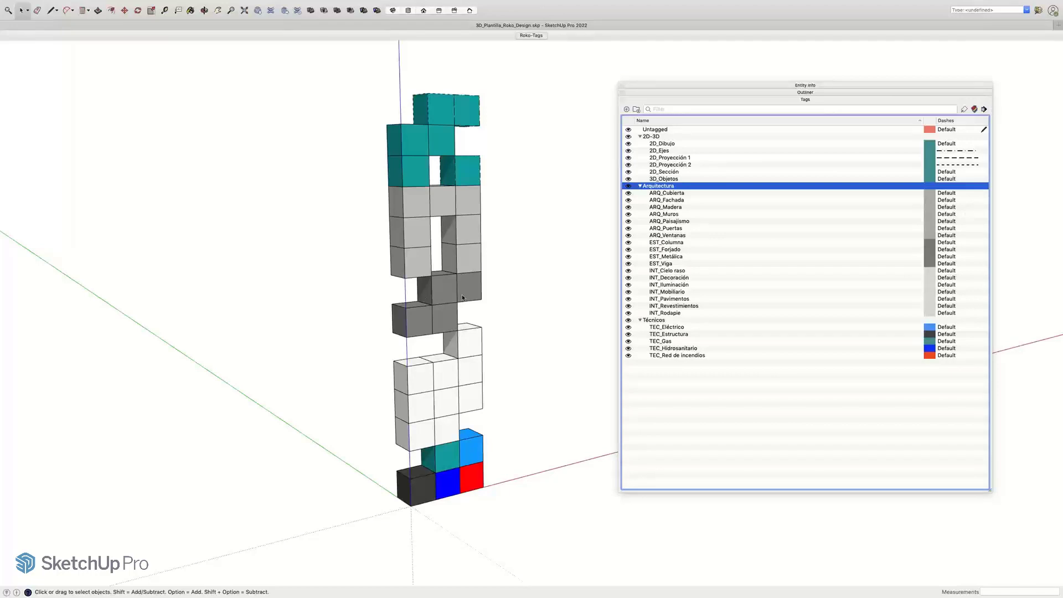
click(933, 193)
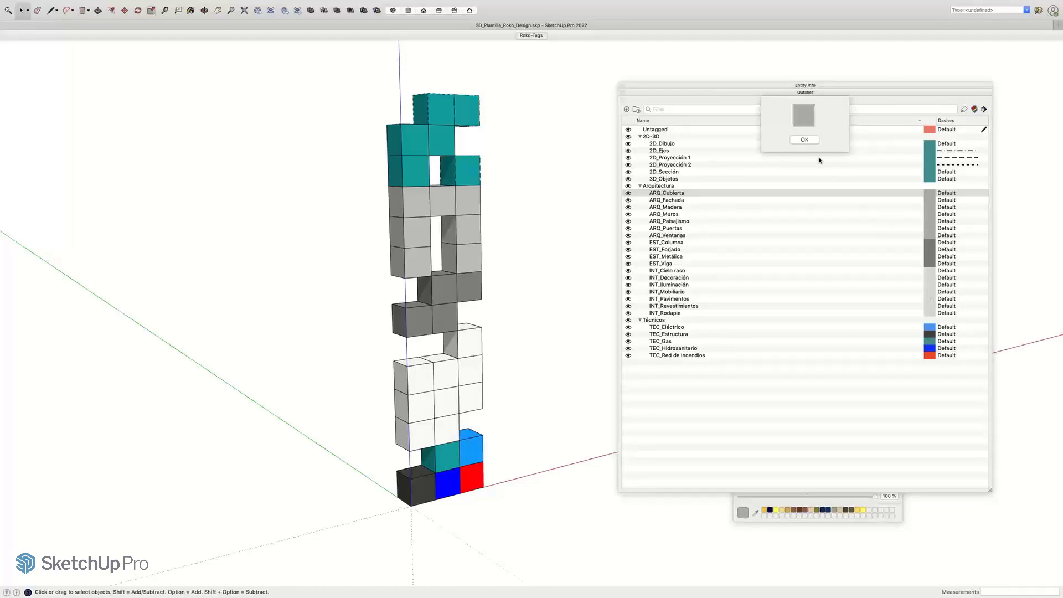
click(805, 140)
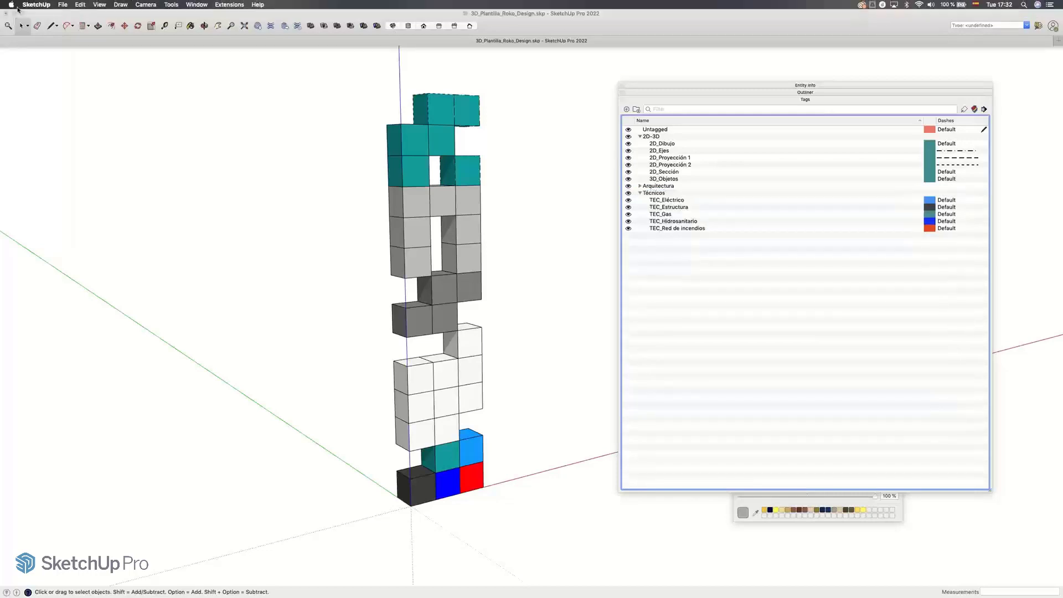
Step: Take the template window out of full screen and select the whole column of cubes
click(23, 15)
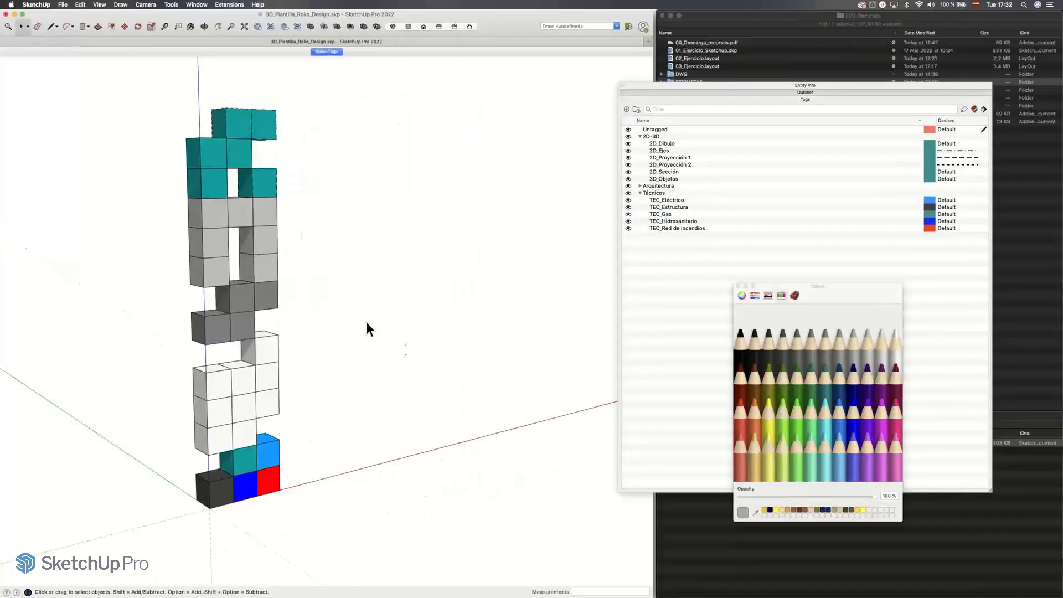
key(o)
shift+middle_drag(278, 297, 298, 290)
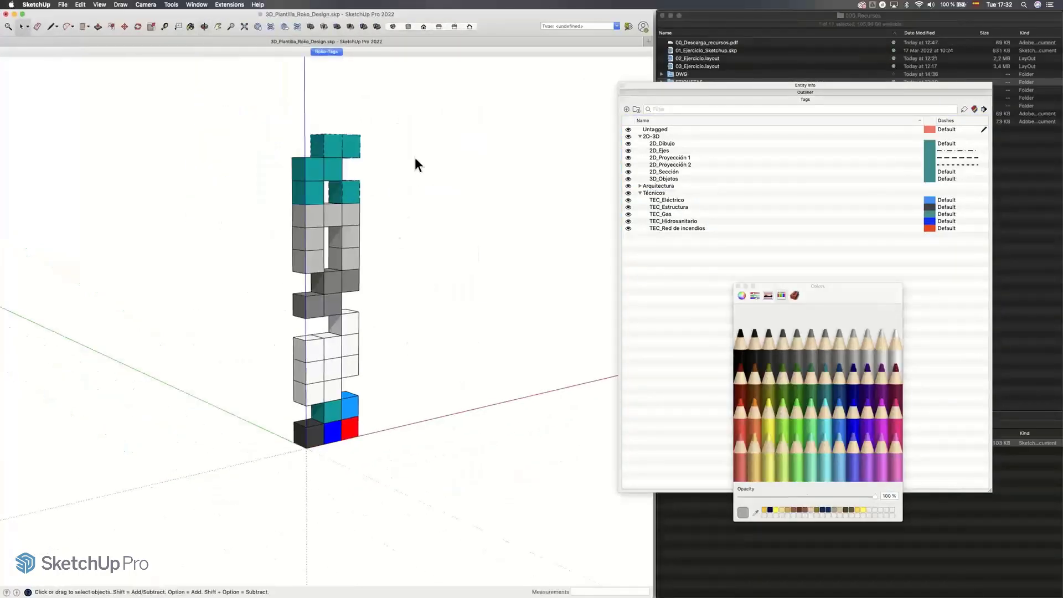
drag(411, 152, 256, 498)
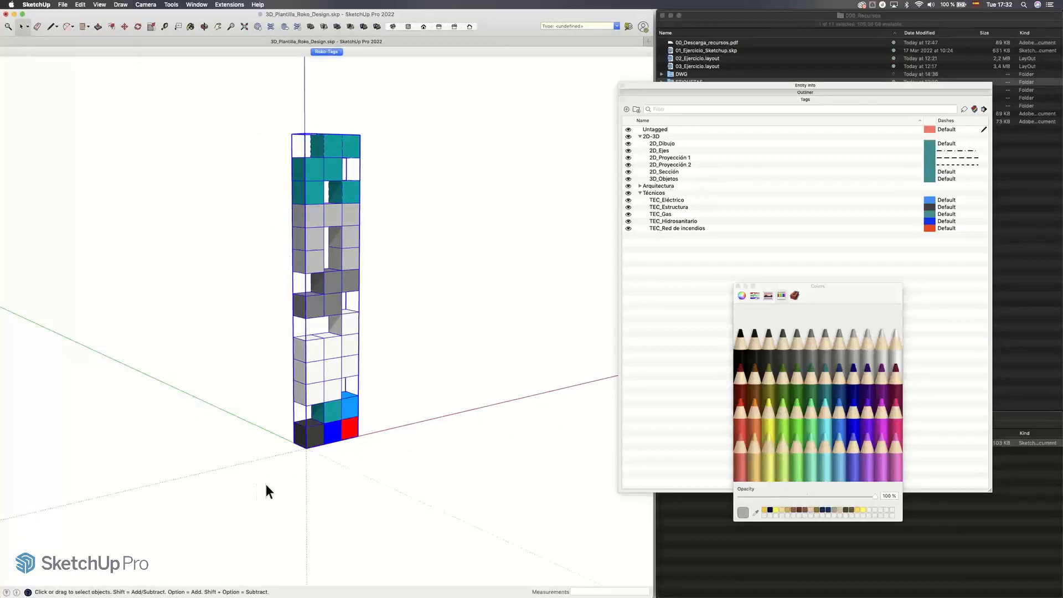
Step: Close 3D_Plantilla_Roko_Design.skp without saving the changes
click(5, 14)
click(302, 89)
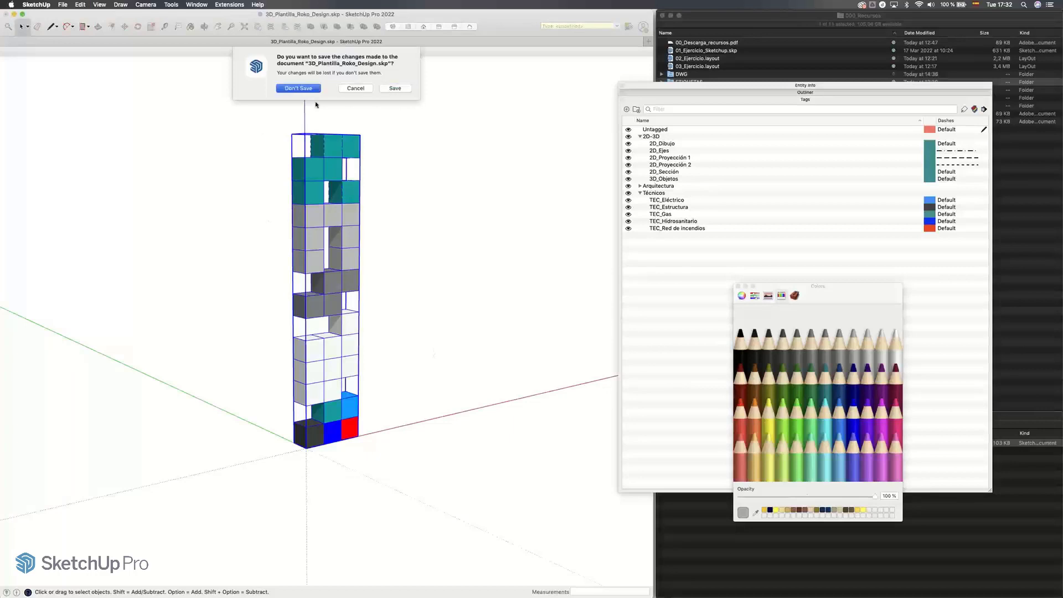
Step: Switch to 01_Ejercicio_Sketchup.skp, paste the copied column of cubes near the house's front corner, and close the Colors window
key(super+Tab)
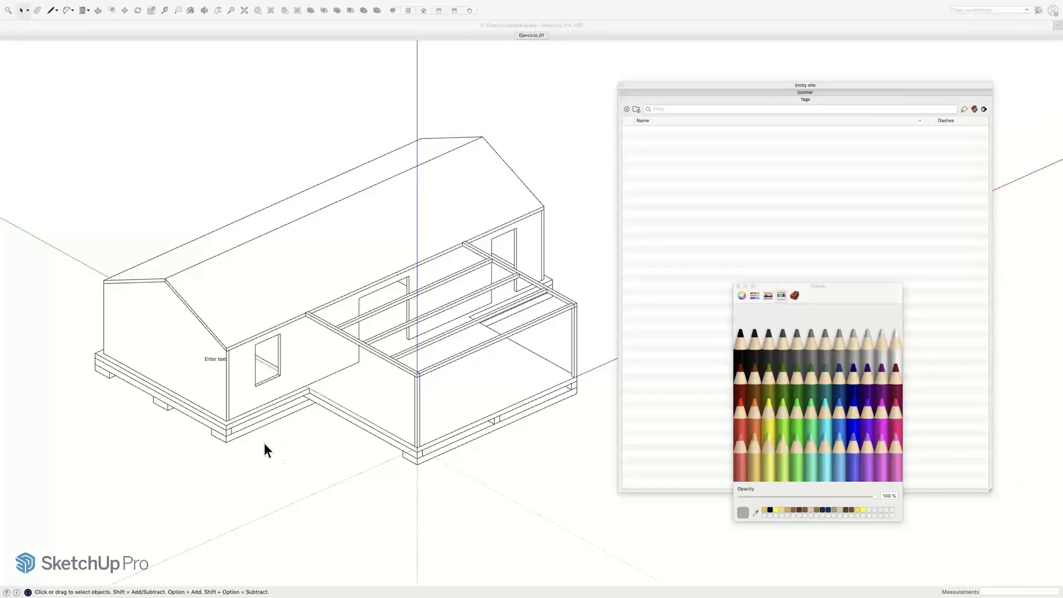
scroll(313, 393, down, 3)
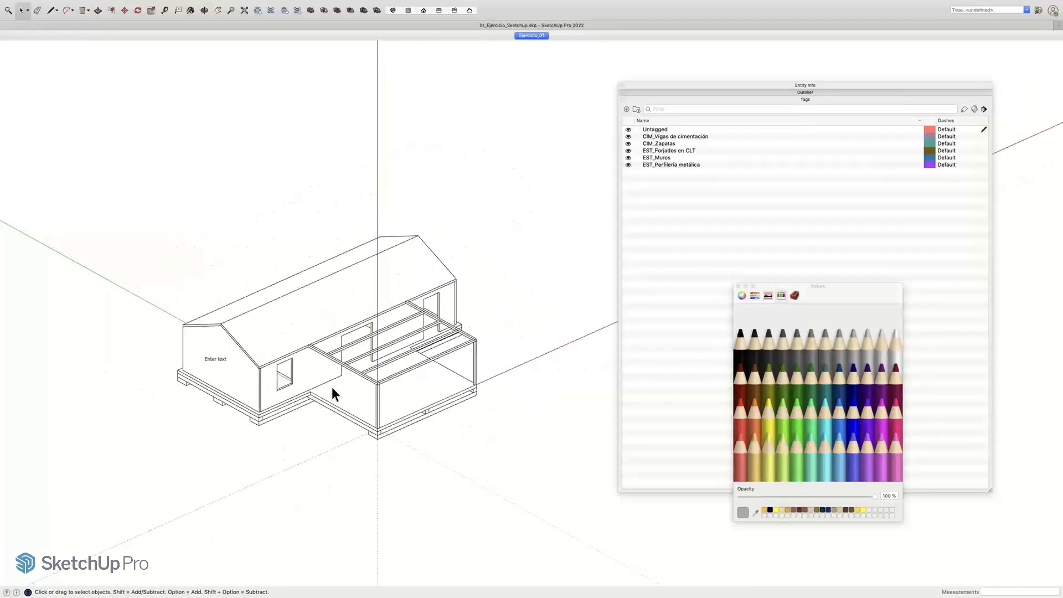
scroll(331, 387, down, 2)
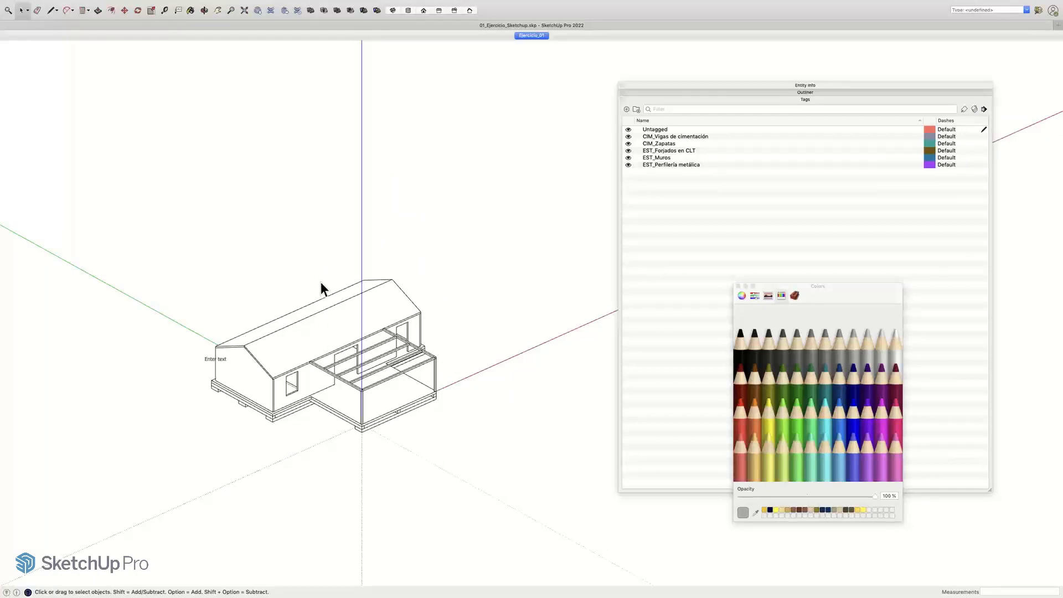
key(super+v)
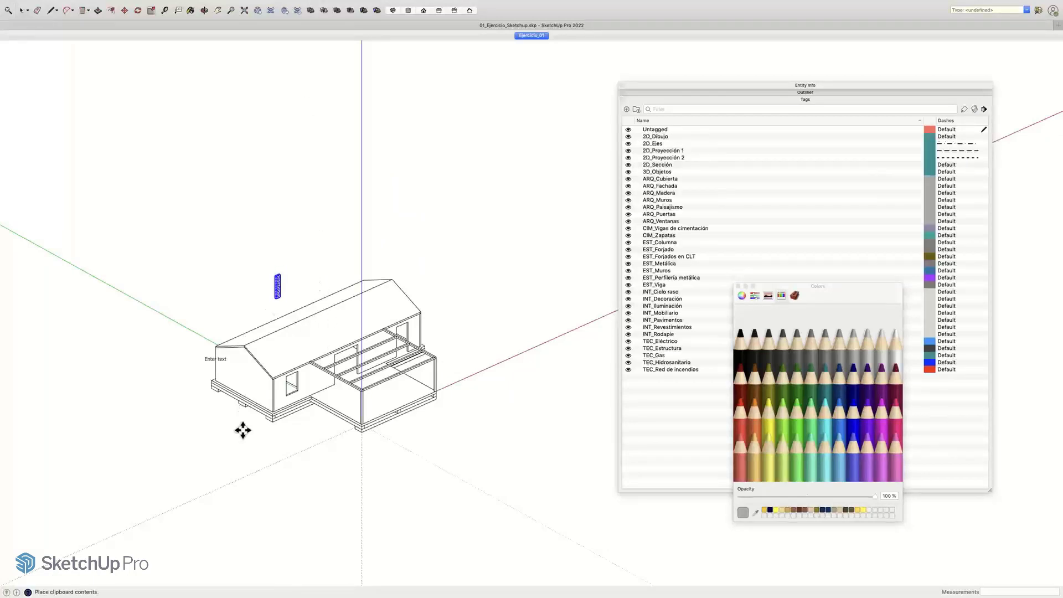
scroll(260, 426, up, 2)
scroll(265, 424, up, 5)
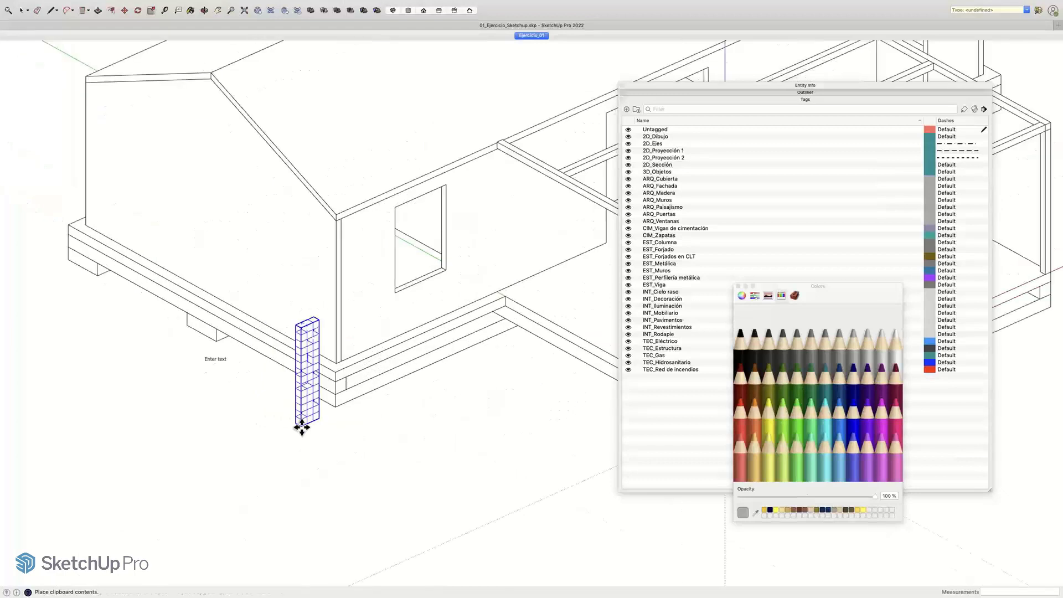
click(306, 426)
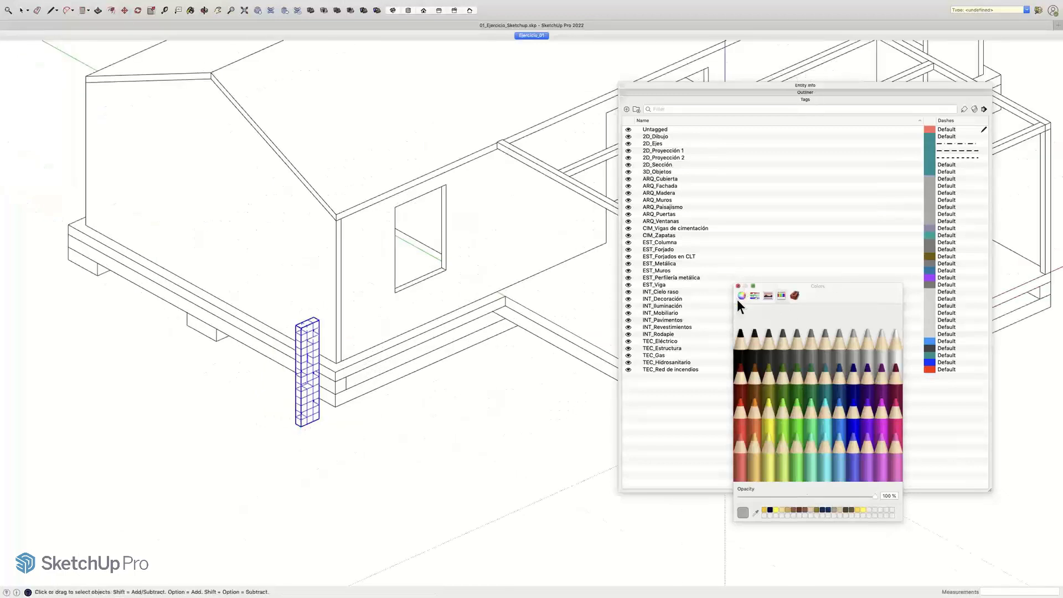
click(737, 286)
click(457, 459)
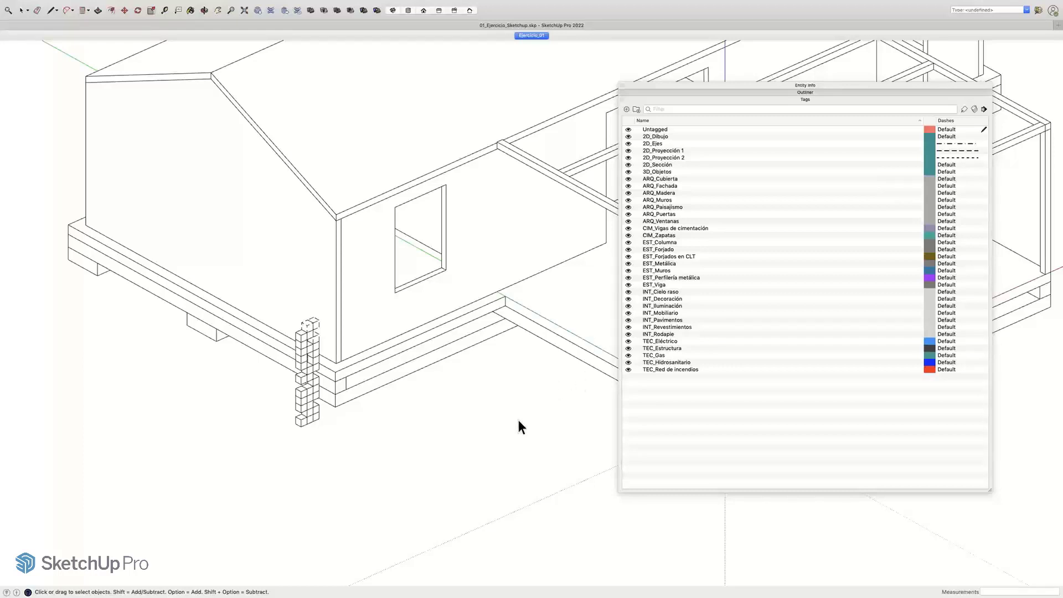
Step: Delete the pasted column of cubes beside the house
scroll(496, 429, down, 4)
shift+middle_drag(411, 402, 280, 432)
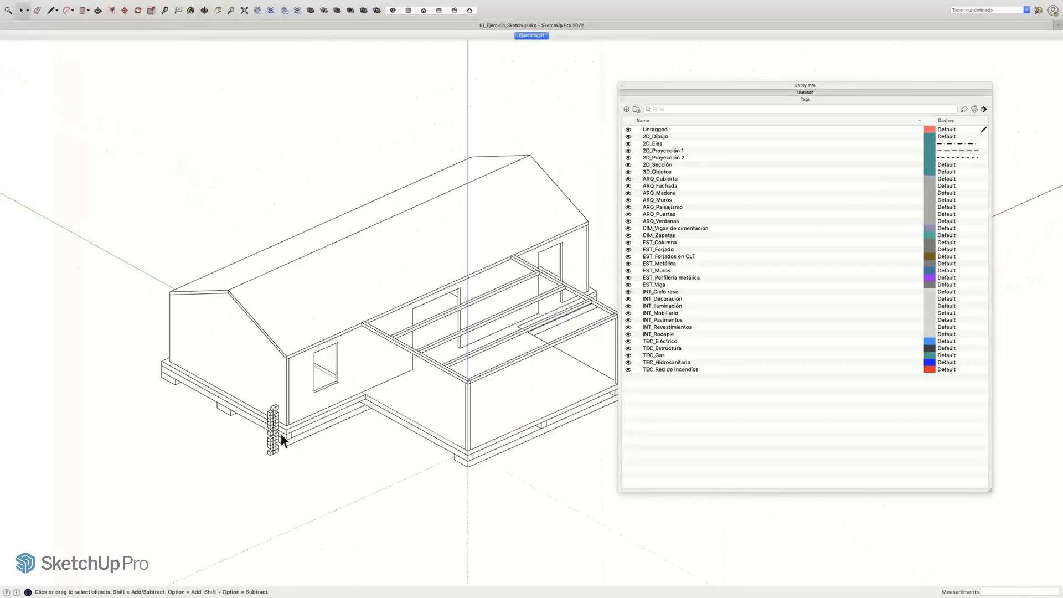
click(276, 431)
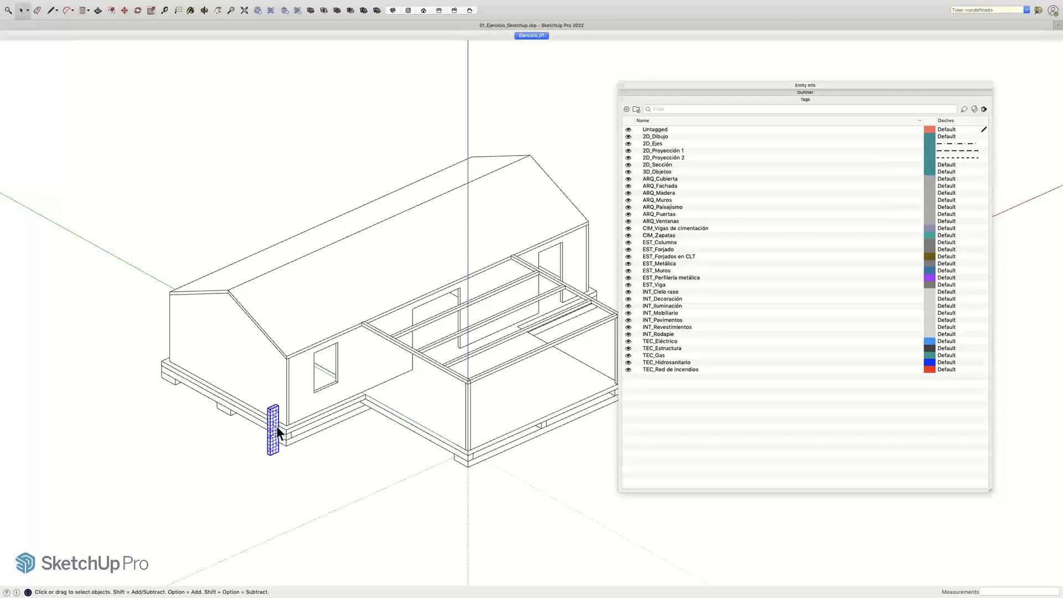
shift+middle_drag(456, 323, 391, 315)
scroll(380, 314, up, 1)
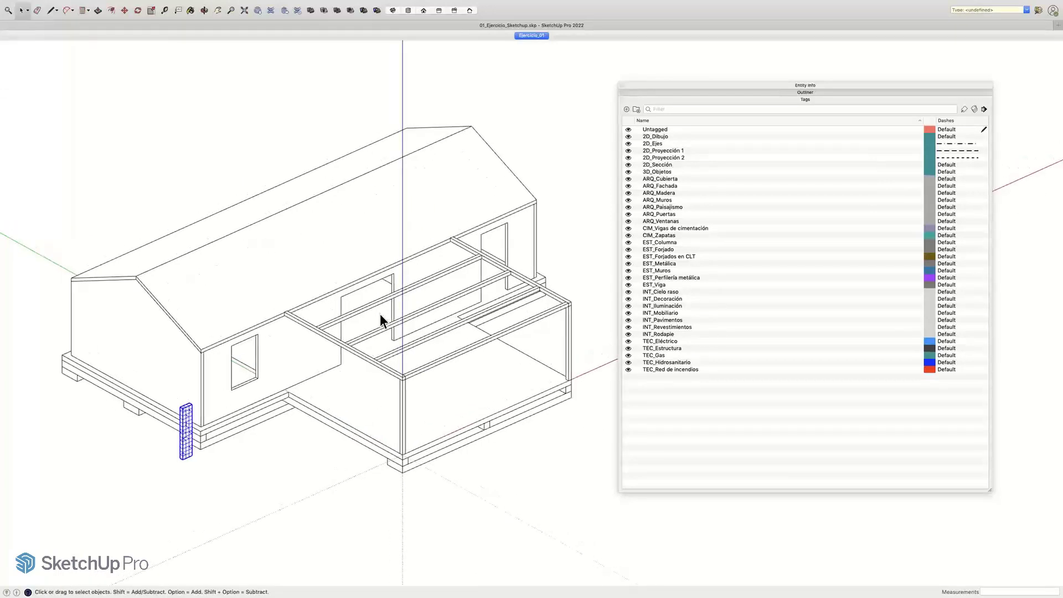
click(274, 466)
key(Delete)
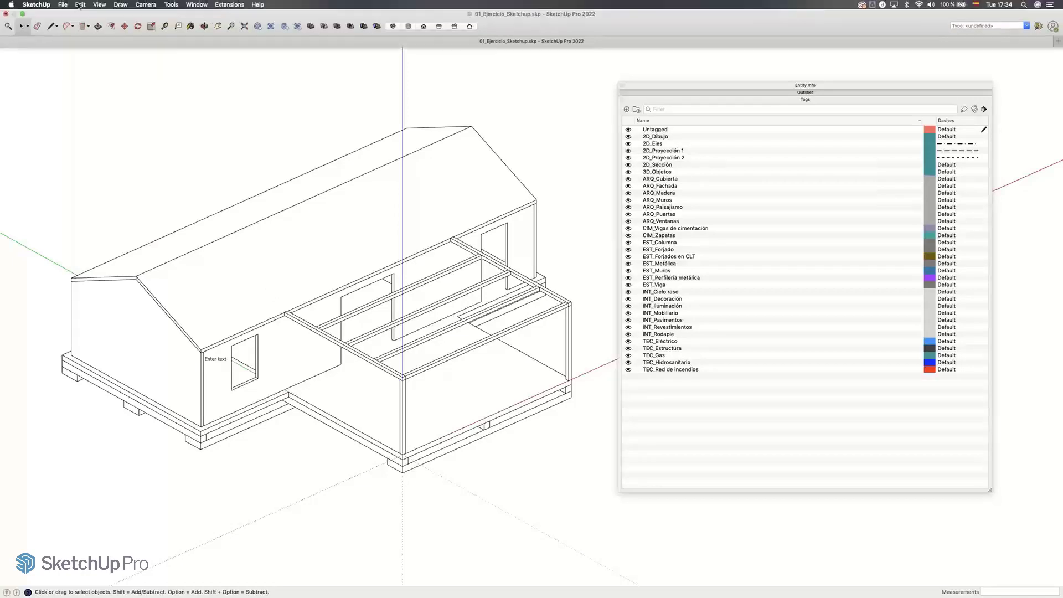
Step: Import 3D_Plantilla_Roko_Design.skp from the ETIQUETAS folder inside 000_Recursos and place it beside the house's front corner
click(65, 5)
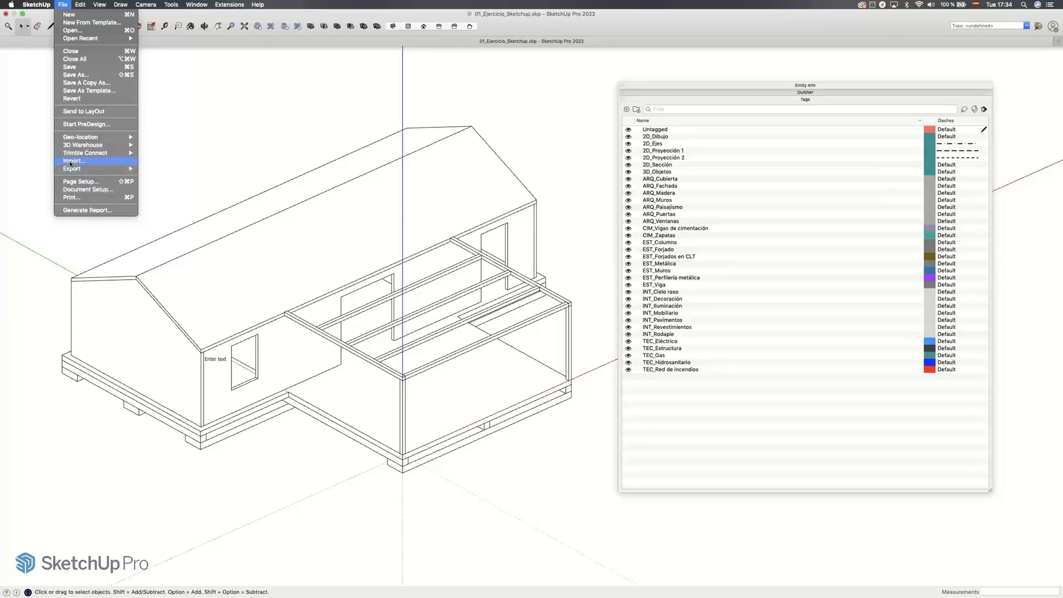
click(71, 161)
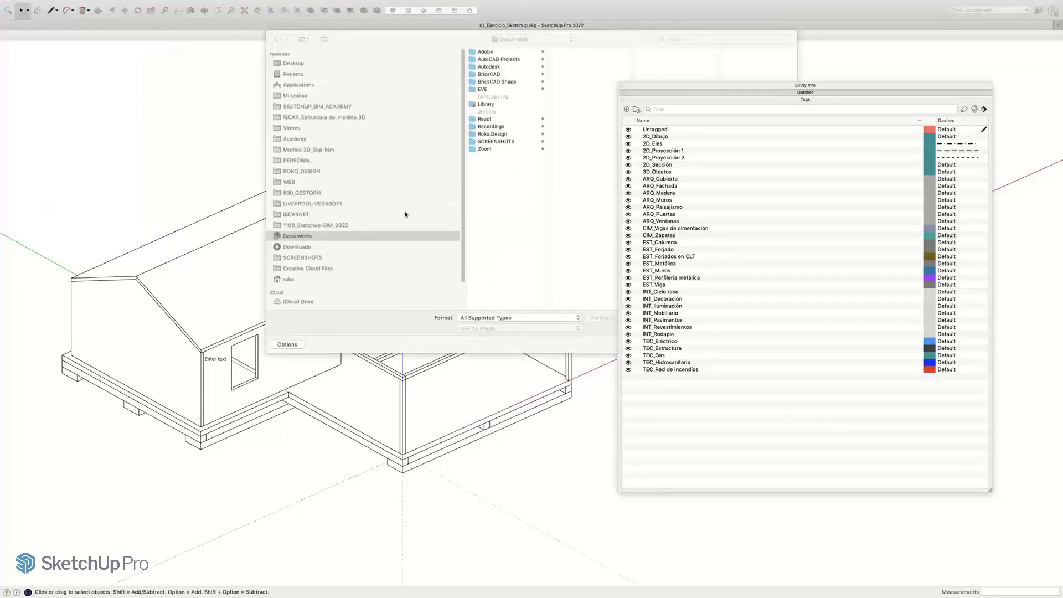
click(393, 116)
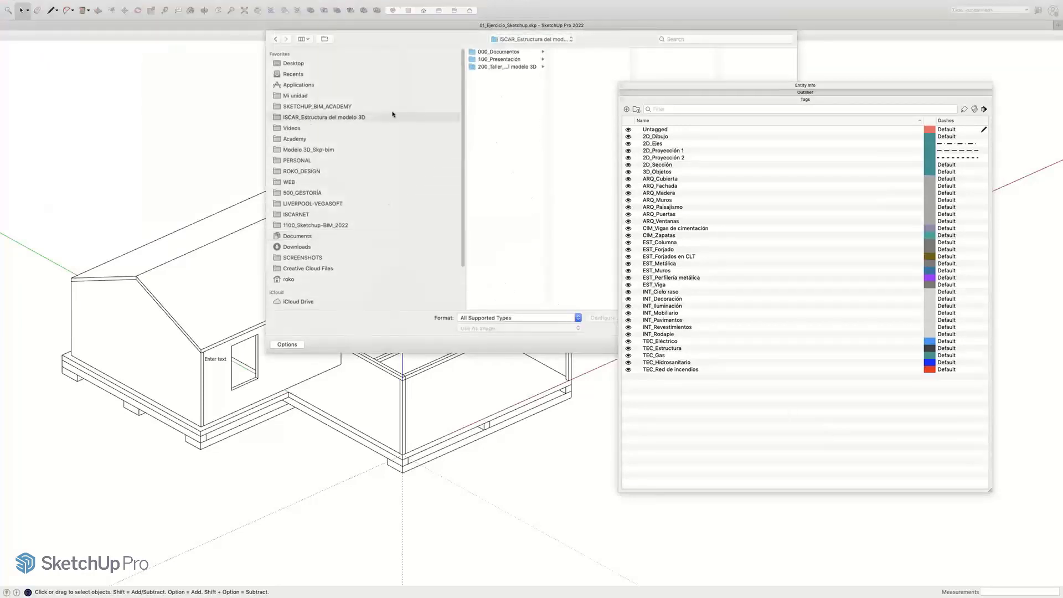
click(520, 69)
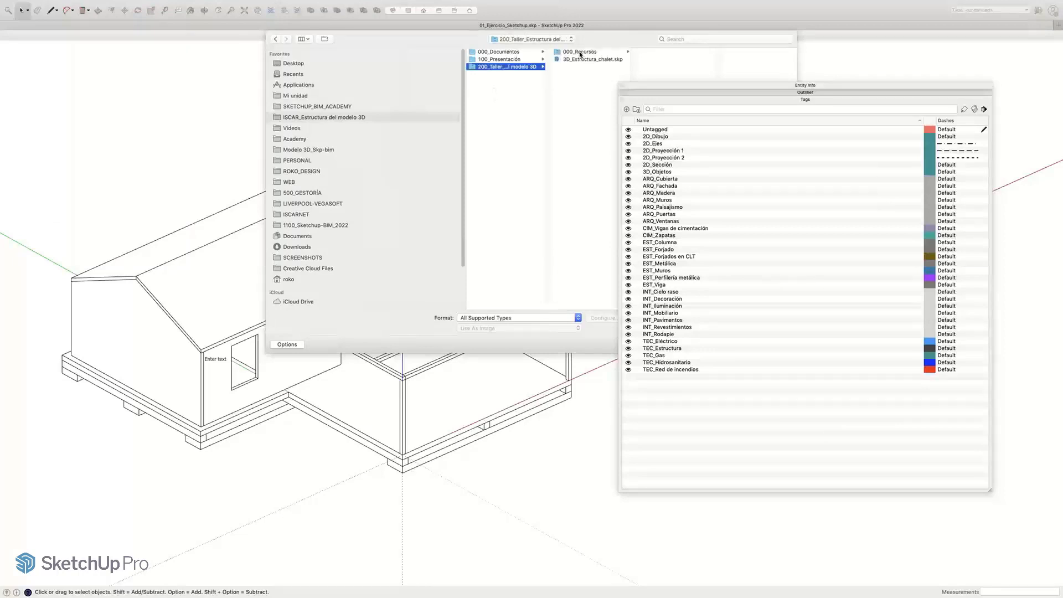
click(580, 51)
drag(753, 89, 956, 81)
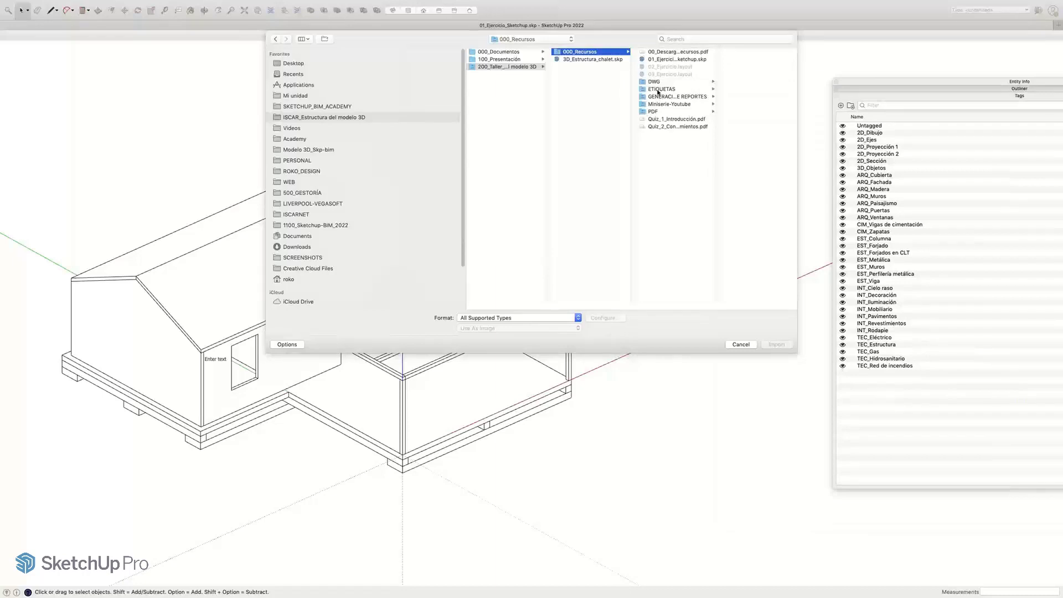
click(658, 90)
click(632, 52)
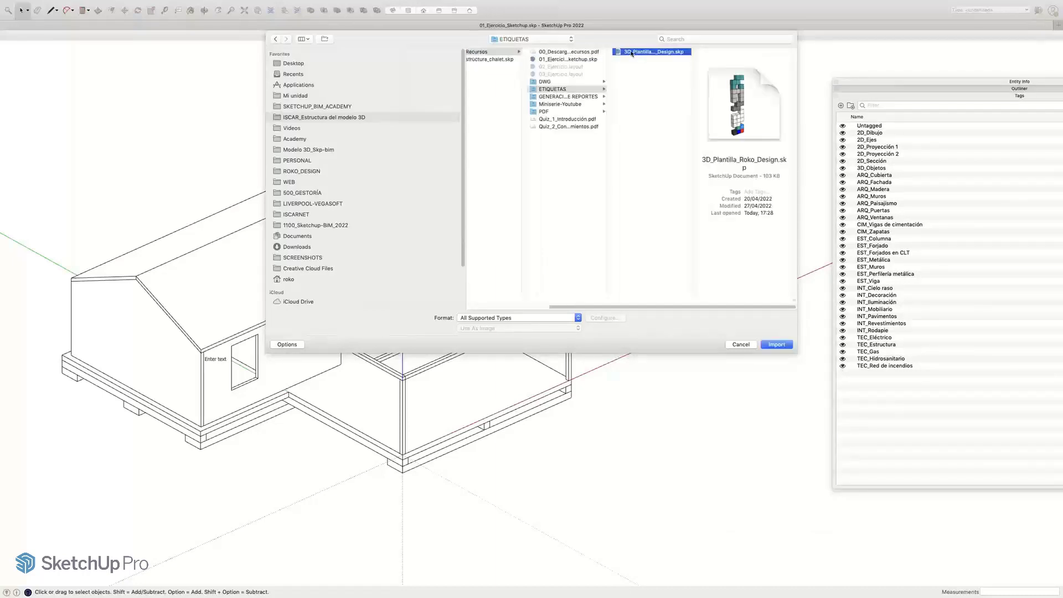
click(775, 344)
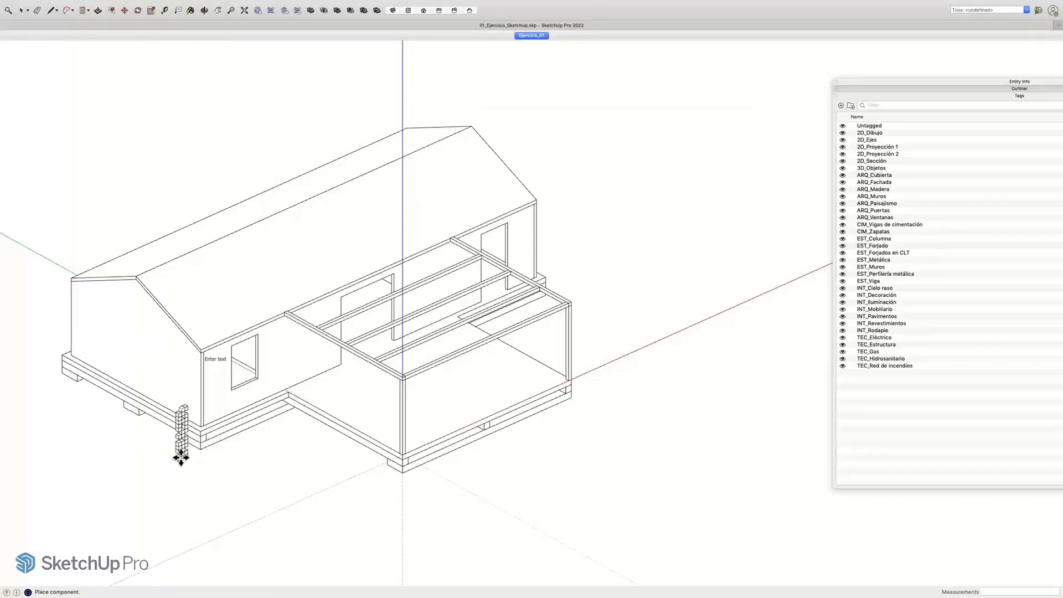
click(180, 459)
Step: Collapse the Tags list, show the Outliner instead, and fold up the imported template component's contents
scroll(226, 340, up, 5)
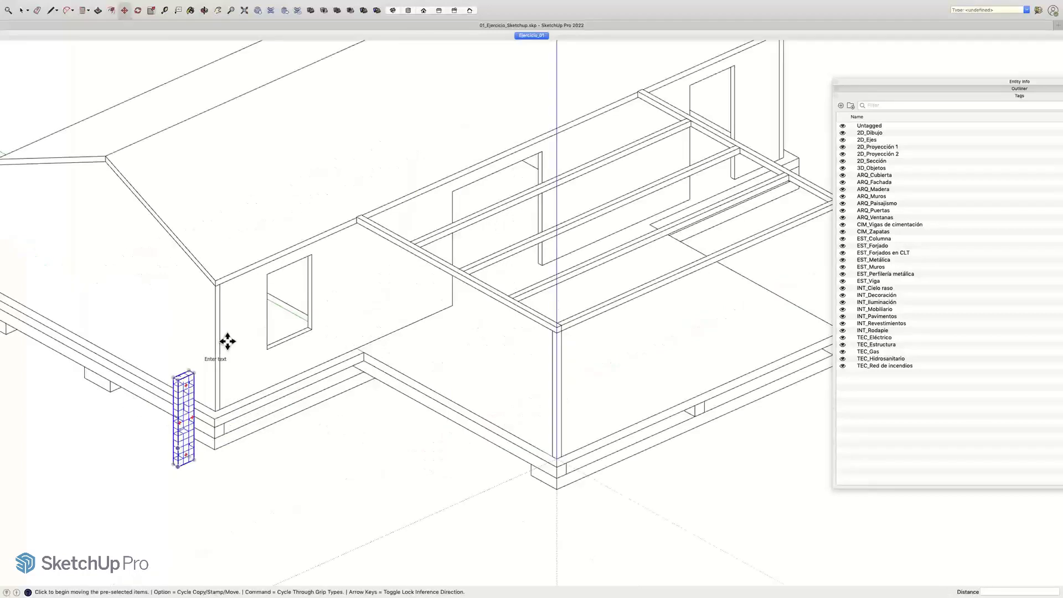
scroll(227, 341, down, 5)
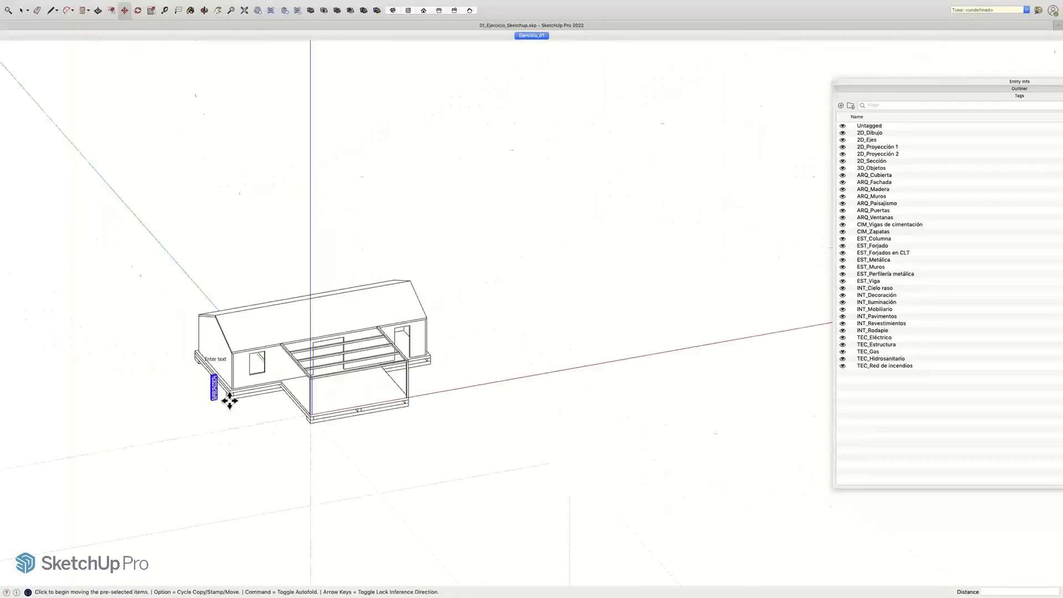
key(q)
scroll(213, 399, up, 4)
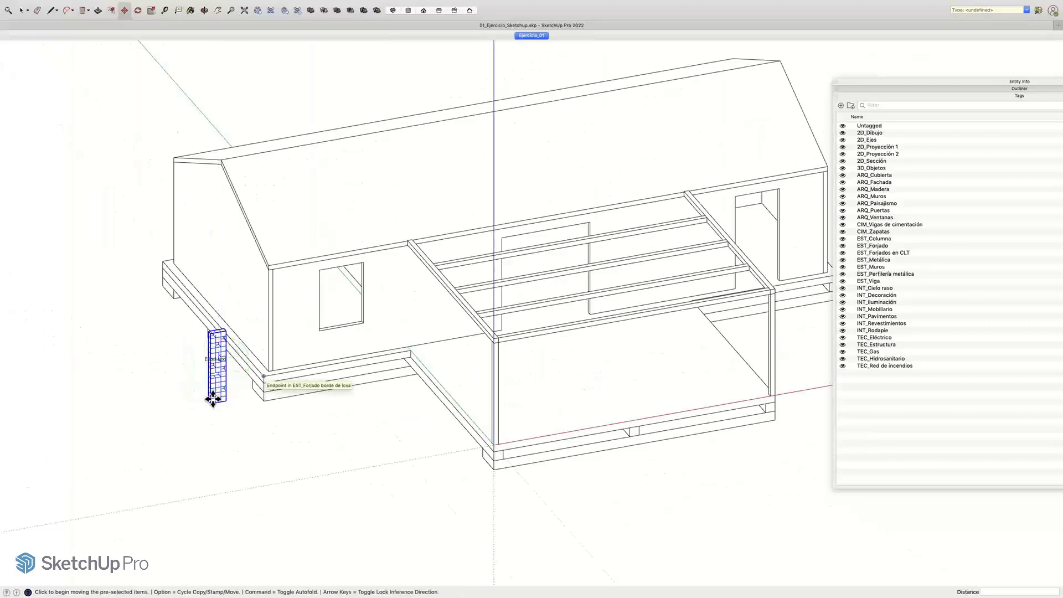
click(976, 97)
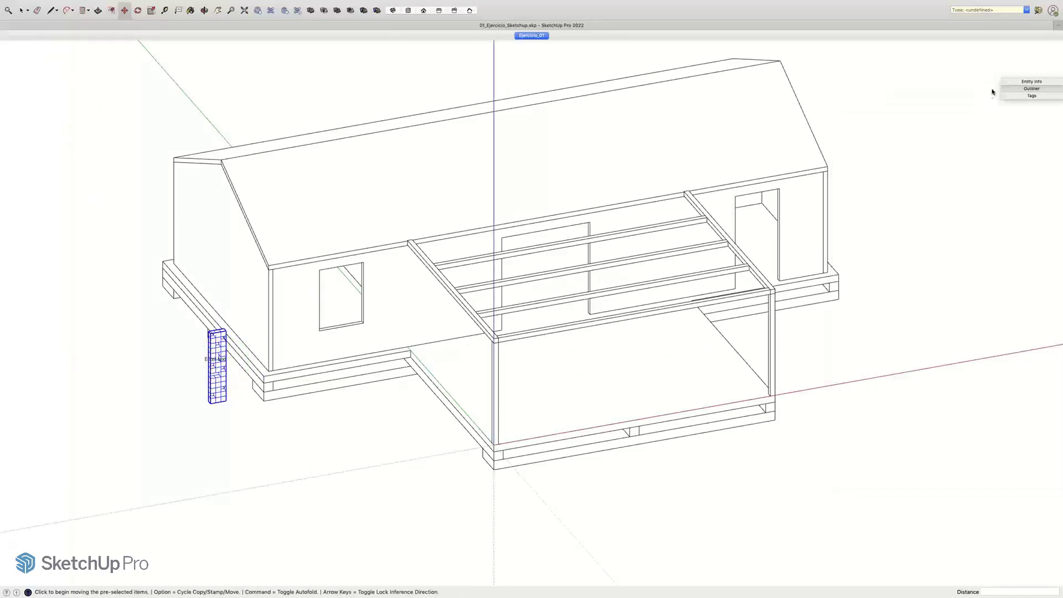
click(1031, 89)
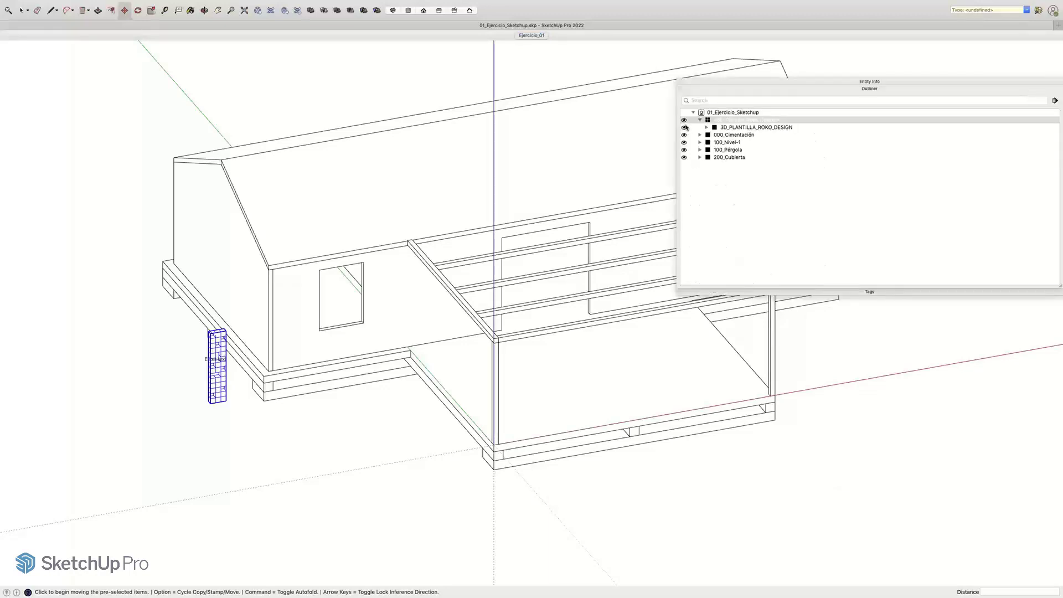
click(701, 120)
click(726, 171)
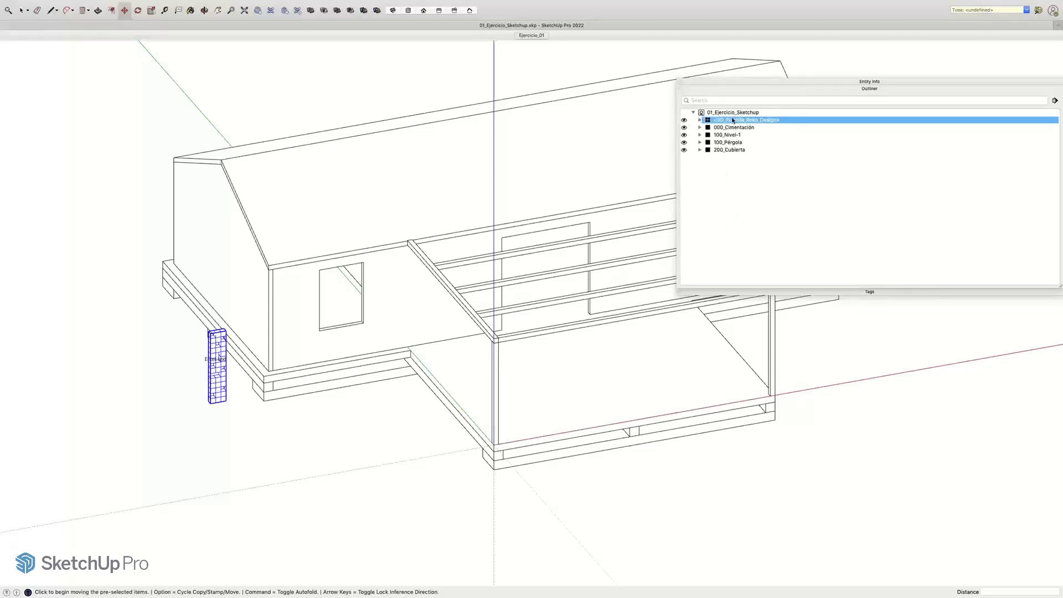
Step: Enter the imported template component from the Outliner to inspect it, then exit it and leave it selected
double_click(719, 121)
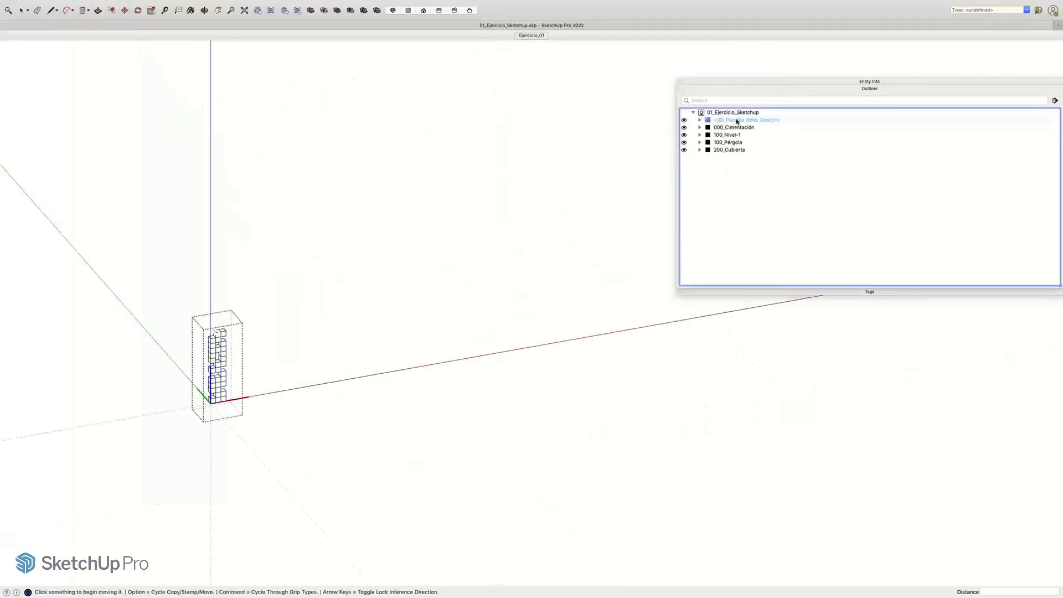
double_click(736, 121)
click(736, 120)
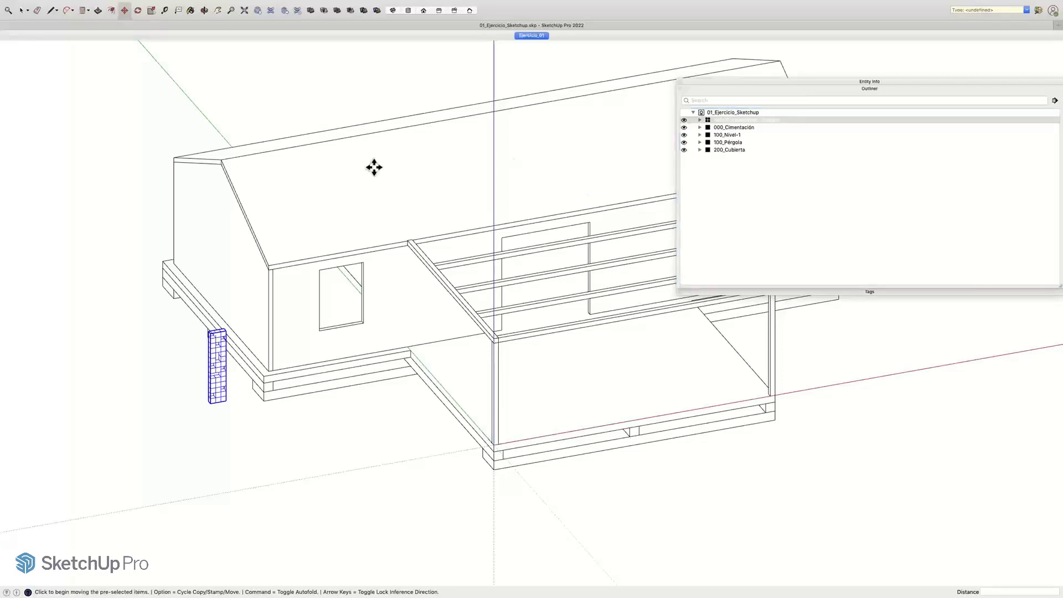
Step: Take the house model out of full screen and open 3D_Plantilla_Roko_Design.skp in its own window beside the file browser
key(super+Tab)
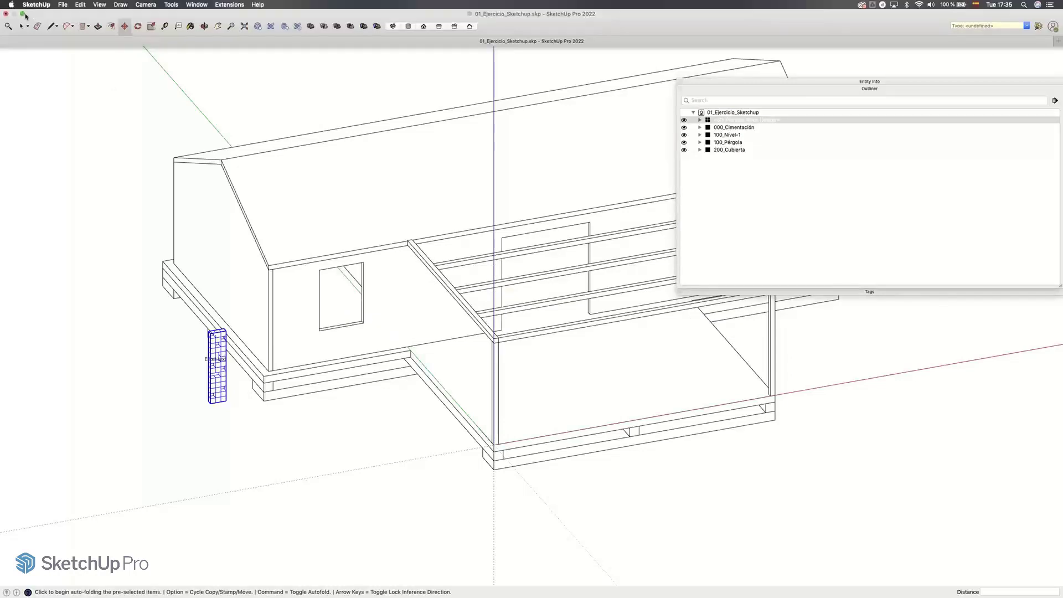
click(22, 14)
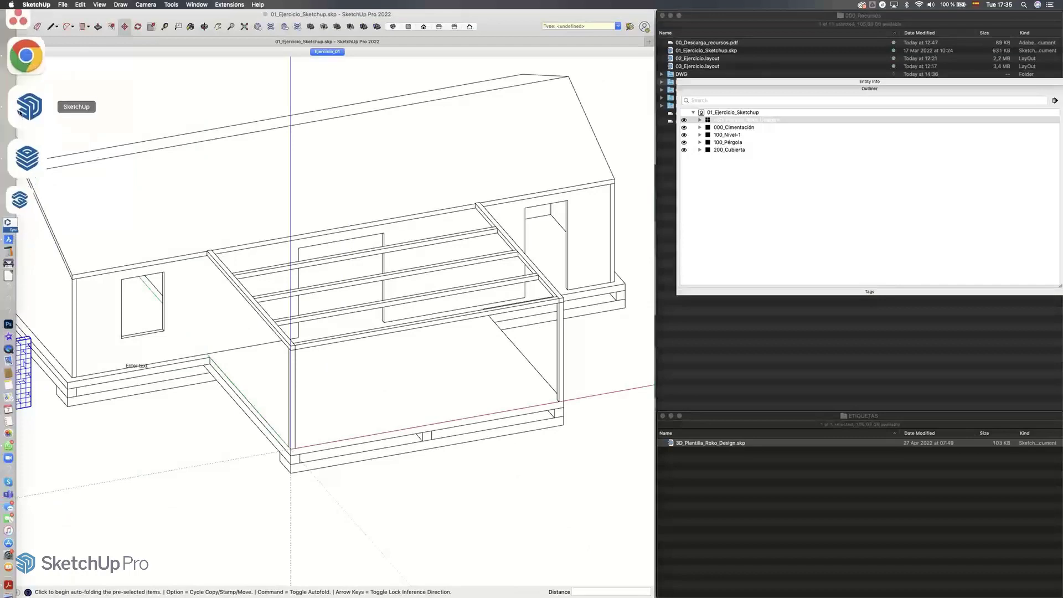
right_click(19, 113)
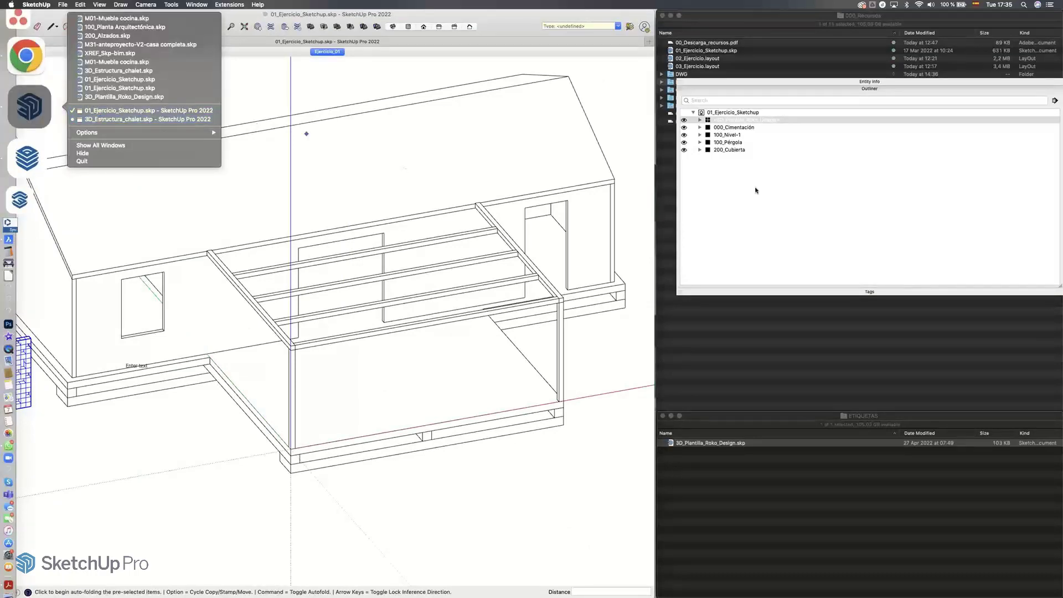
click(753, 132)
double_click(689, 82)
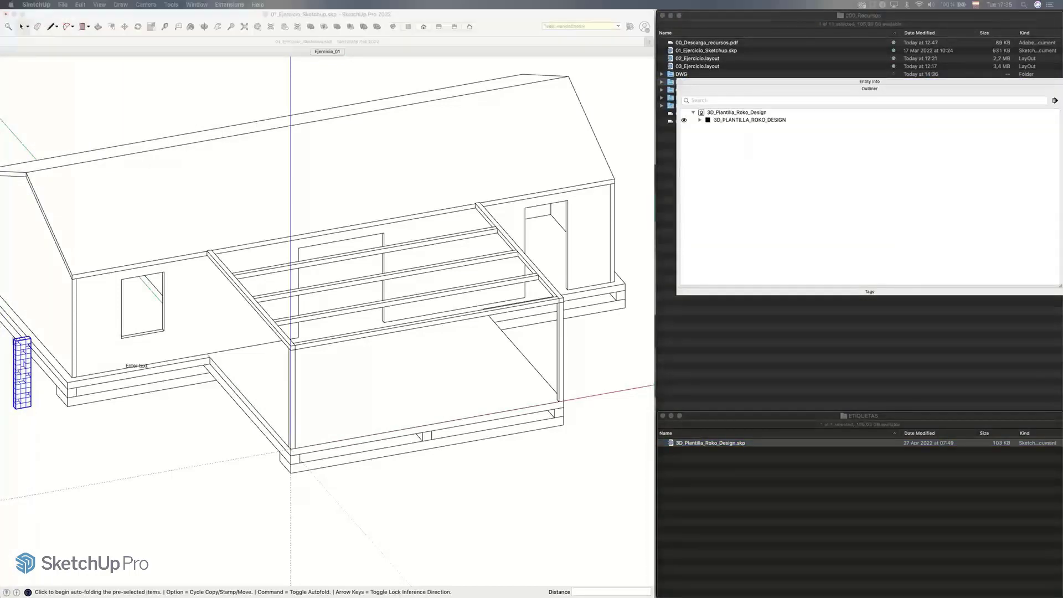
drag(654, 229, 415, 4)
mouse_move(411, 331)
mouse_down()
mouse_move(542, 451)
mouse_move(650, 590)
mouse_up()
Step: Save the template as a new model named proyecto-01.skp on the Desktop
click(64, 5)
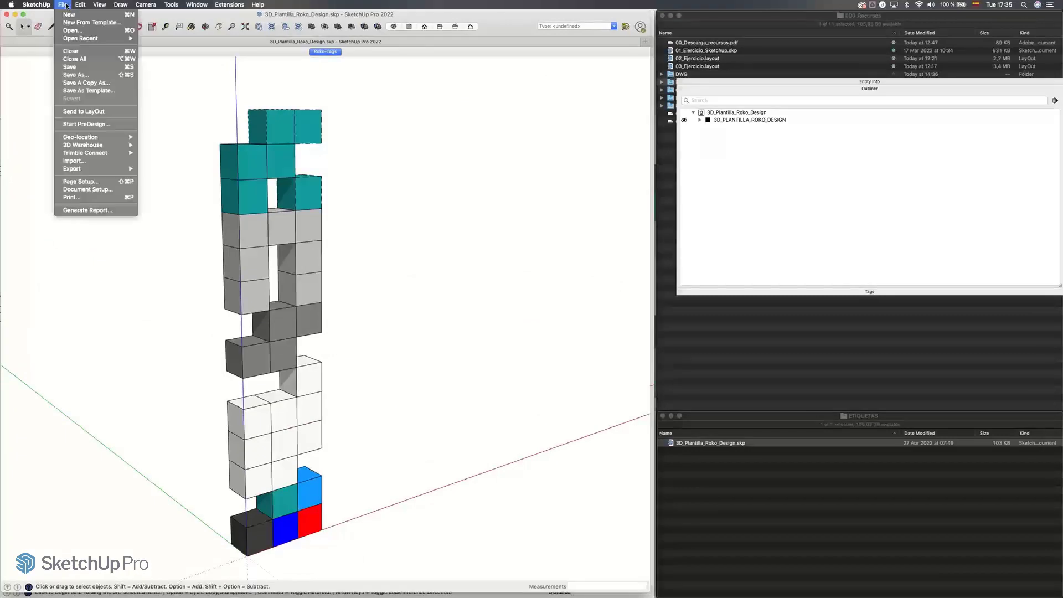
click(73, 75)
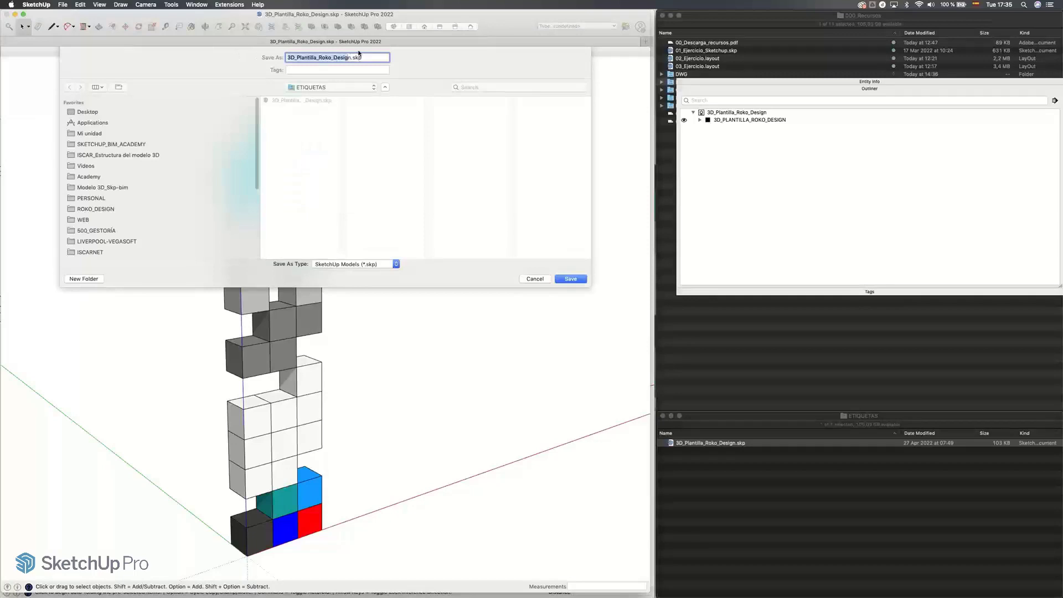
text(proyecton-01)
key(BackSpace)
click(80, 112)
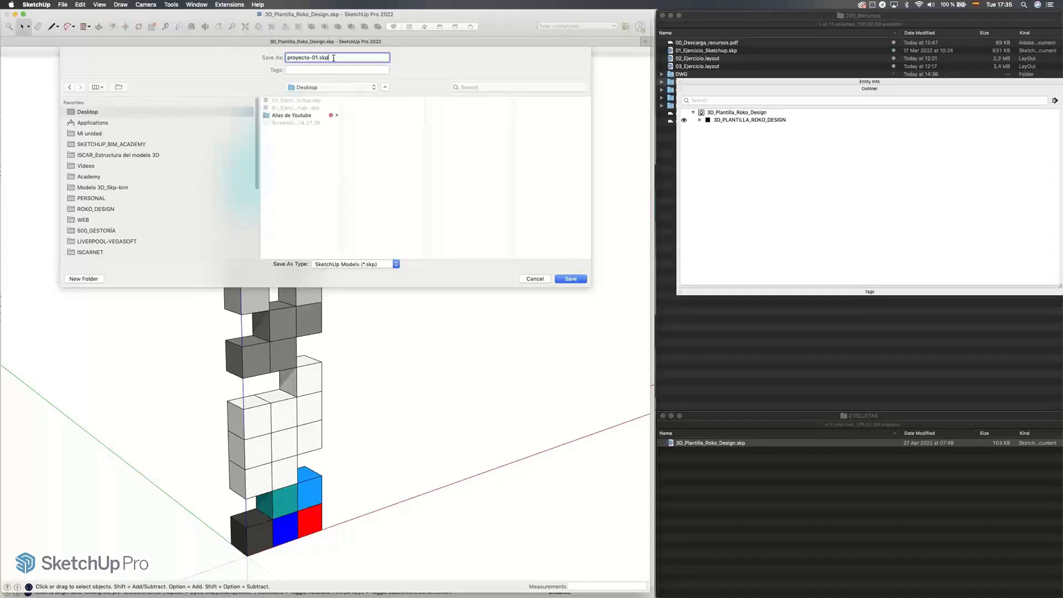
key(Return)
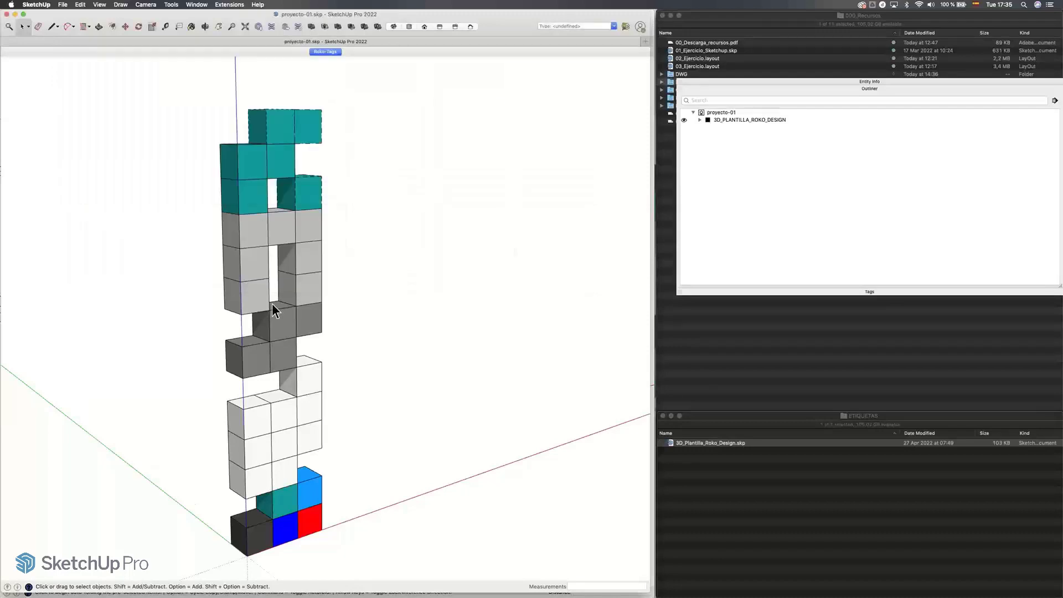
Step: Move the template's tag cube component about 0,33 m along the red axis, placing its base corner at the origin
scroll(272, 303, down, 5)
key(super+a)
key(m)
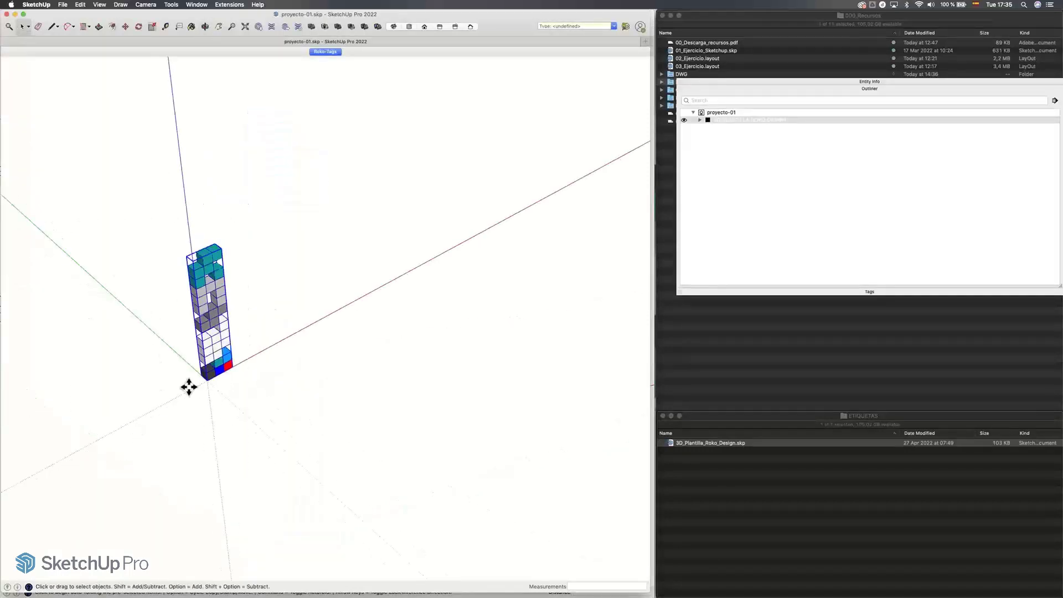
click(207, 382)
click(206, 382)
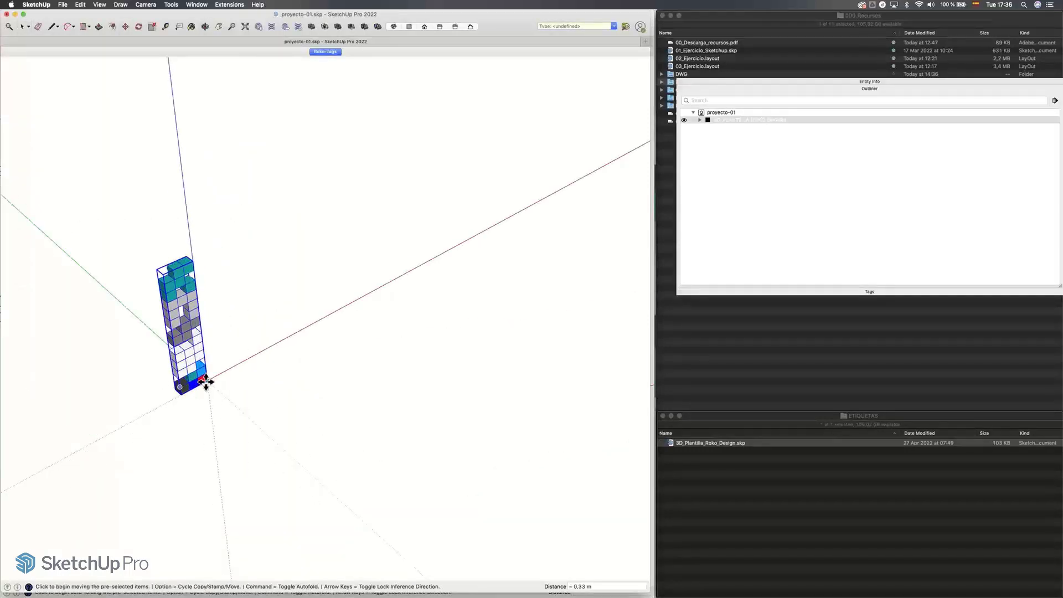
Step: Draw a ground rectangle about 3,76 m by 2,49 m from the origin and pull it up into a volume
key(r)
middle_drag(230, 387, 261, 349)
click(244, 357)
click(559, 299)
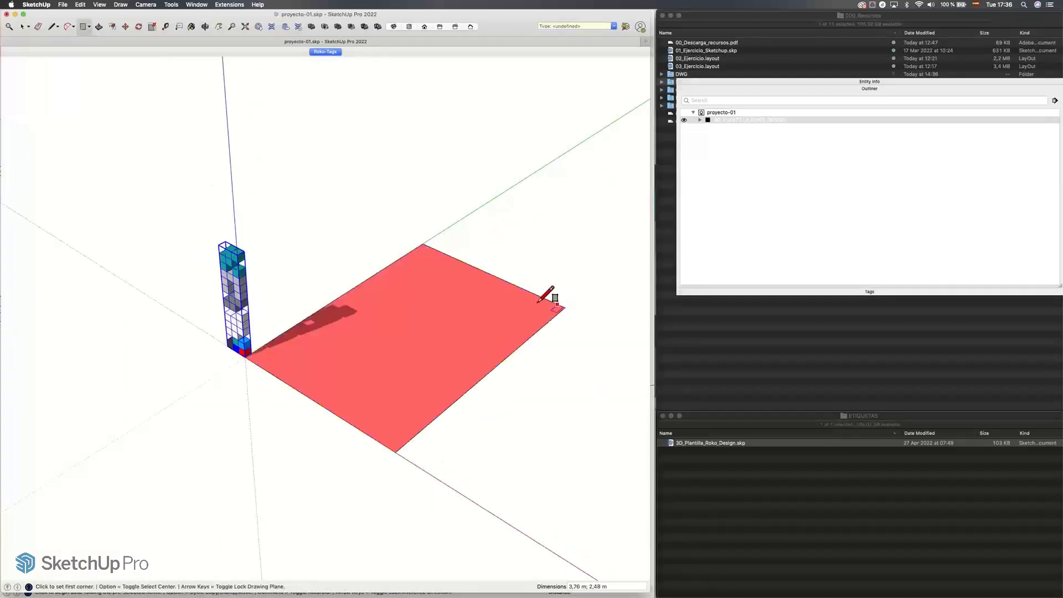
key(p)
double_click(463, 247)
Step: Delete the volume drawn beside the tag cubes and fit the remaining model in the view
key(space)
middle_drag(459, 237, 308, 265)
triple_click(308, 264)
key(Delete)
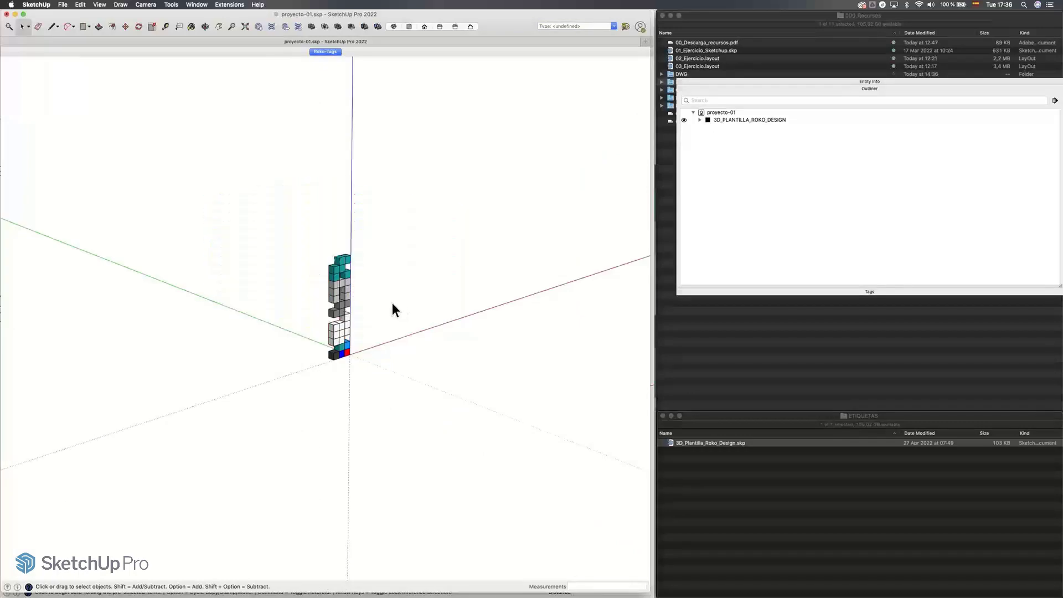
key(super+shift+e)
key(super+Tab)
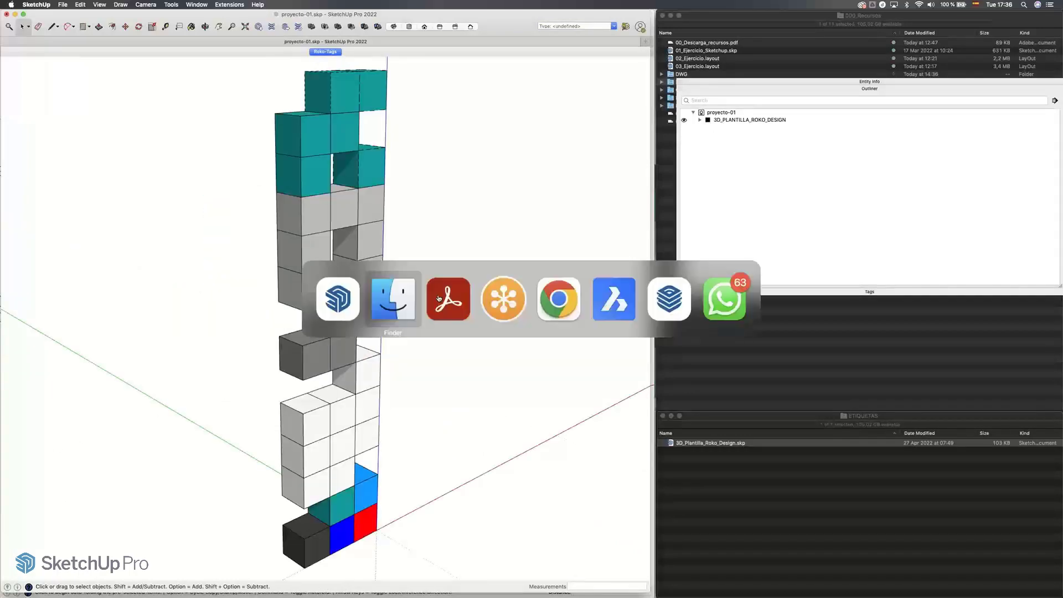
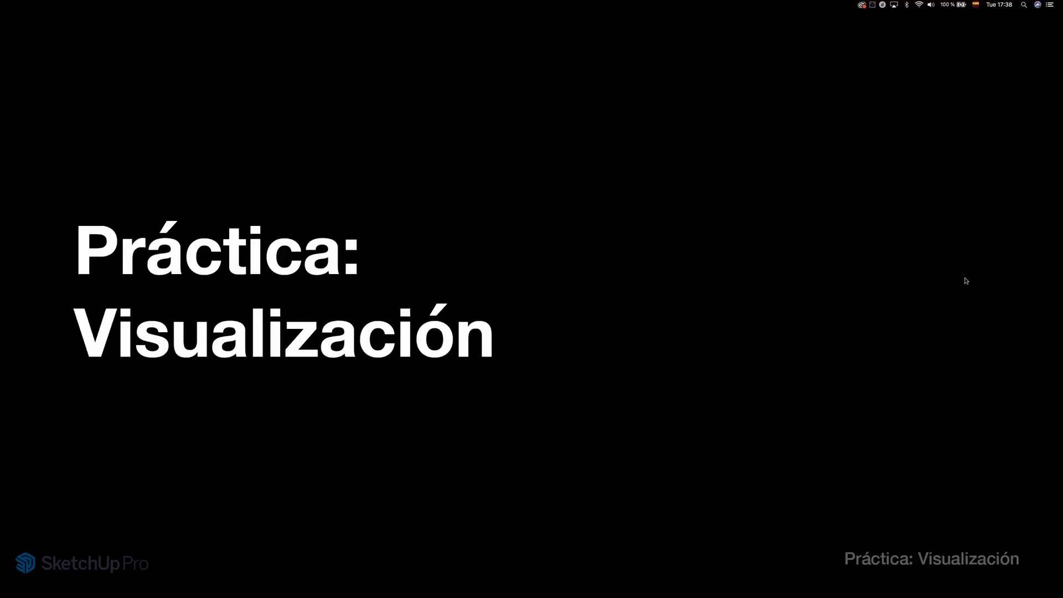
key(super+Tab)
key(super+Tab)
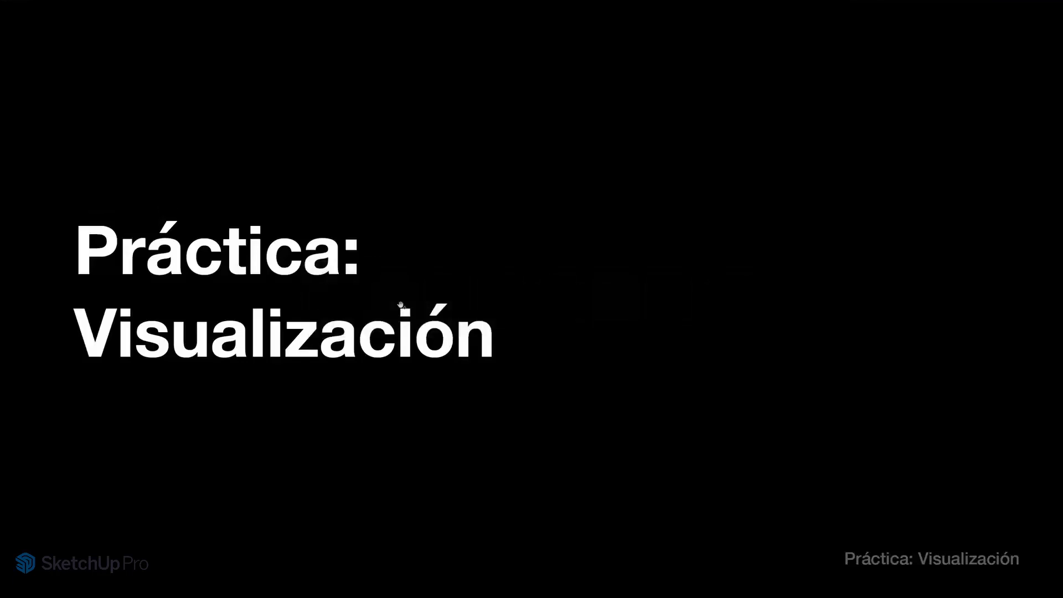
key(Right)
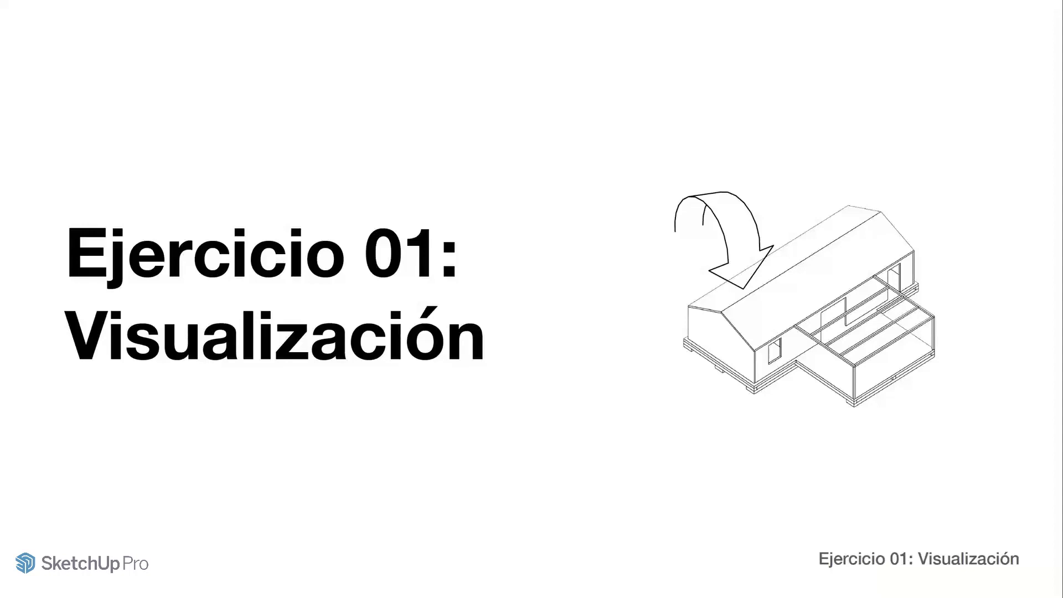
Step: Switch from the slides back to SketchUp and close the proyecto-01.skp model
key(super+Tab)
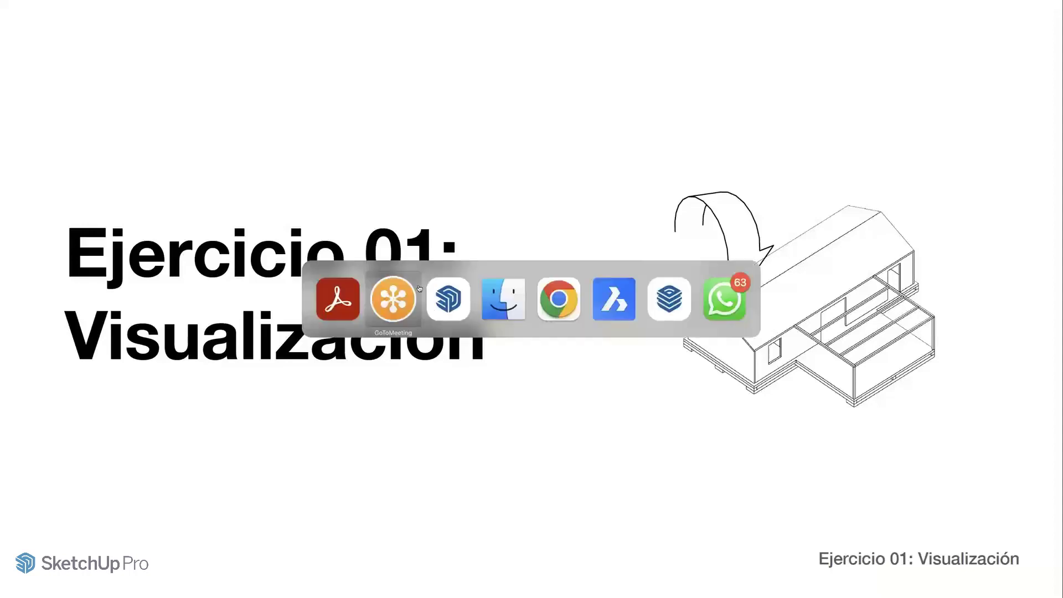
click(443, 299)
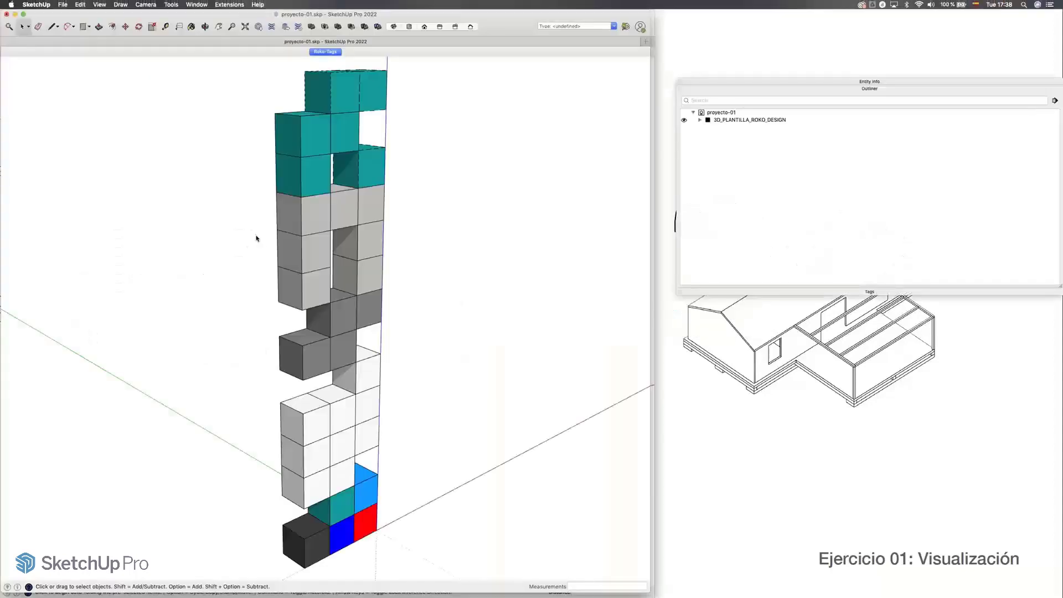
click(7, 15)
click(299, 87)
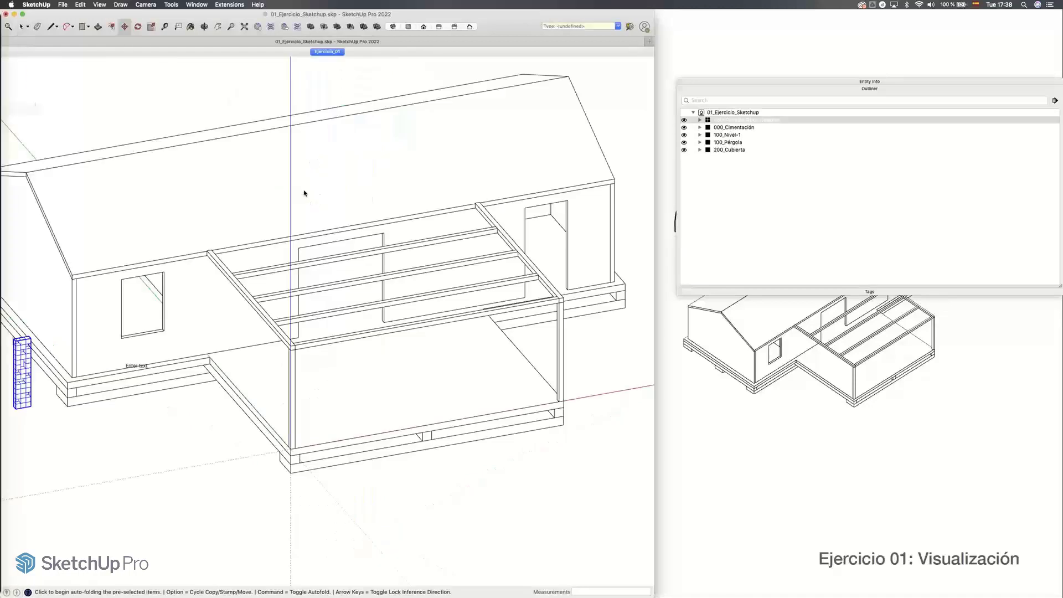
Step: Bring the open 3D_Estructura_chalet.skp model to the front and view the chalet from higher up
right_click(26, 110)
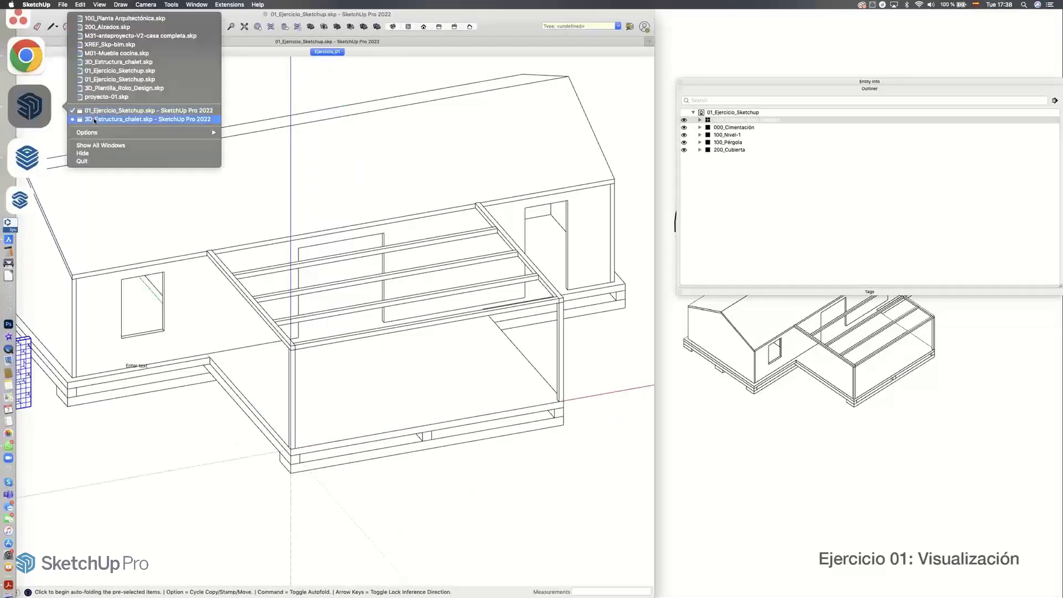
click(136, 119)
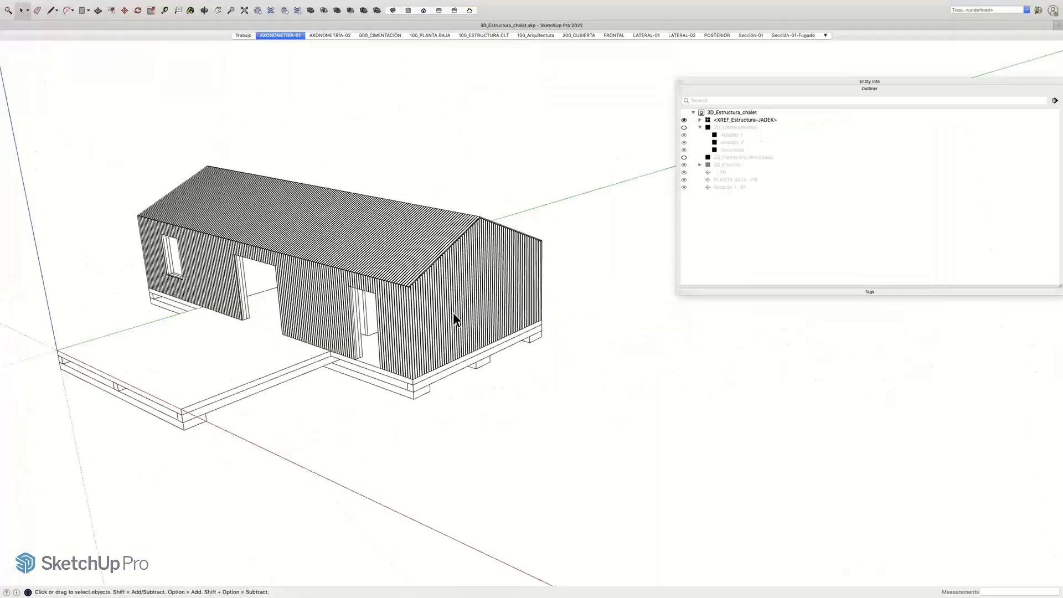
middle_drag(491, 192, 499, 301)
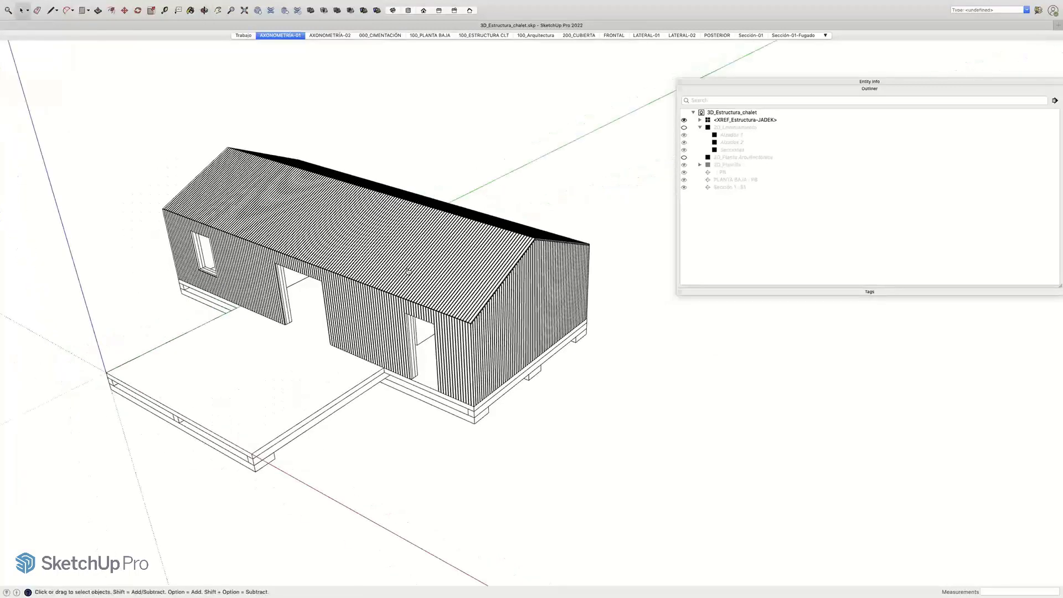
Step: Switch to Finder and locate 3D_Estructura_chalet.skp in the 200_Taller_Estructura del modelo 3D folder
key(super+Tab)
click(499, 301)
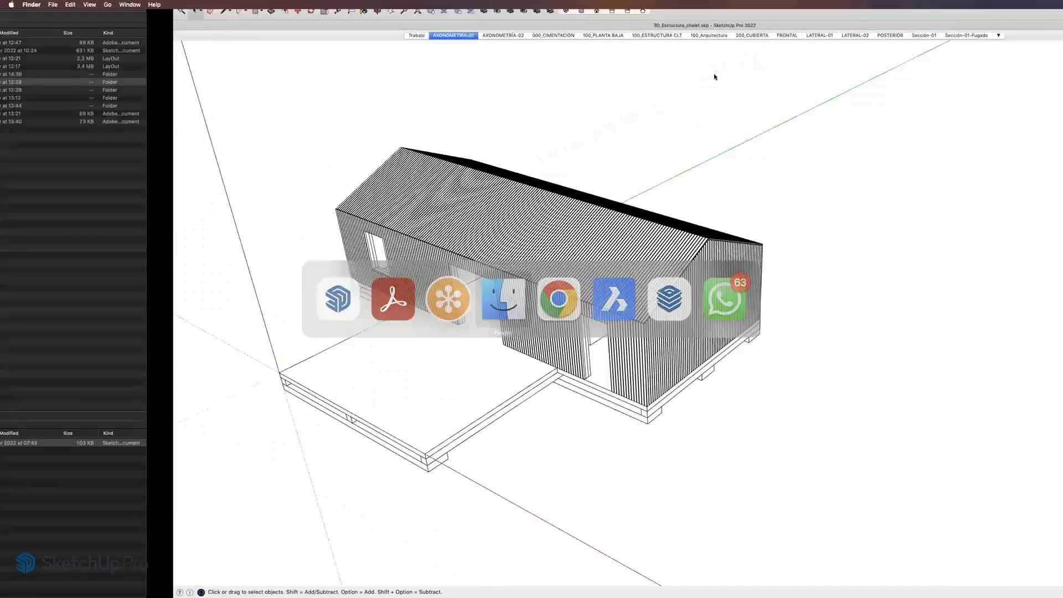
click(712, 216)
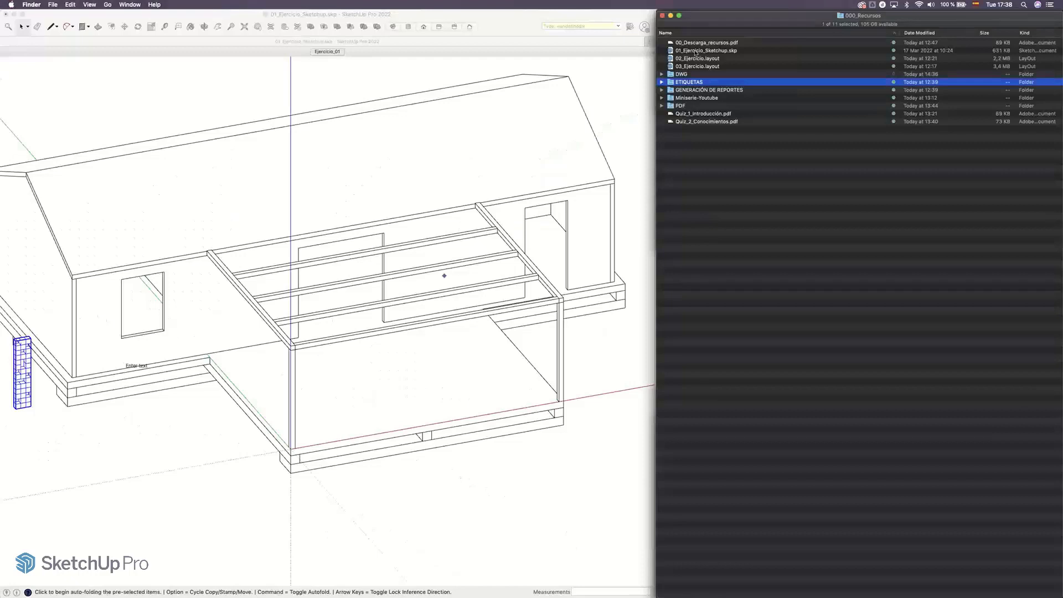
drag(685, 26, 686, 92)
click(687, 52)
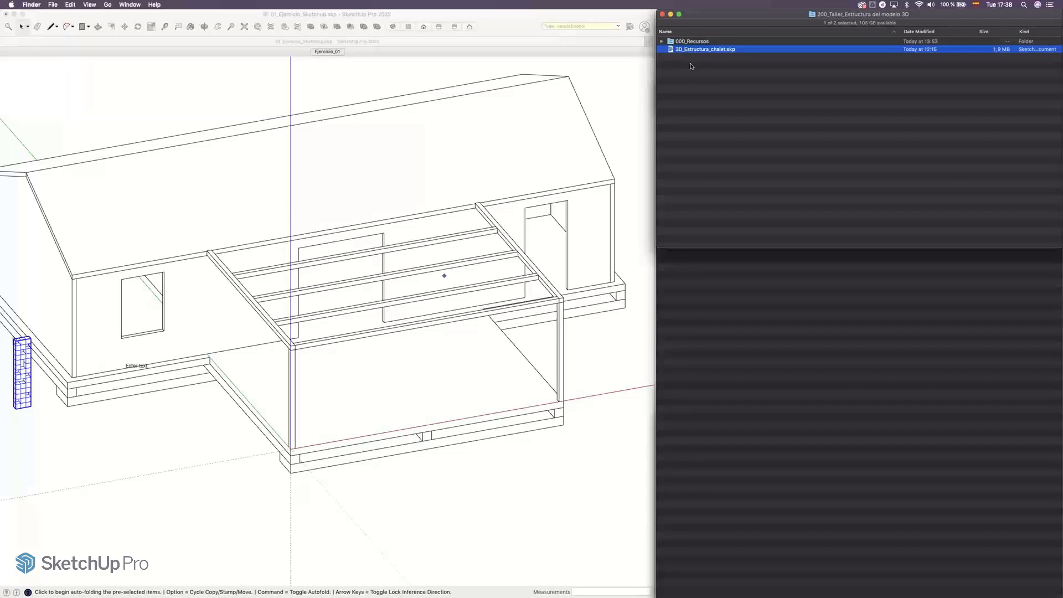
scroll(396, 276, down, 2)
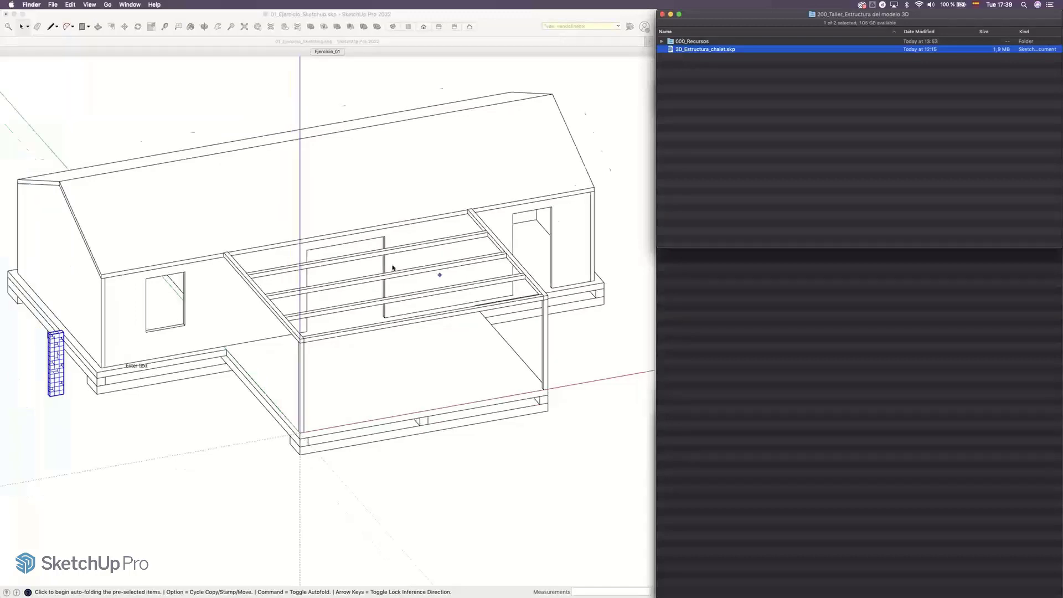
Step: Return to SketchUp and bring the full-screen 3D_Estructura_chalet.skp model back into view
key(super+Tab)
click(394, 302)
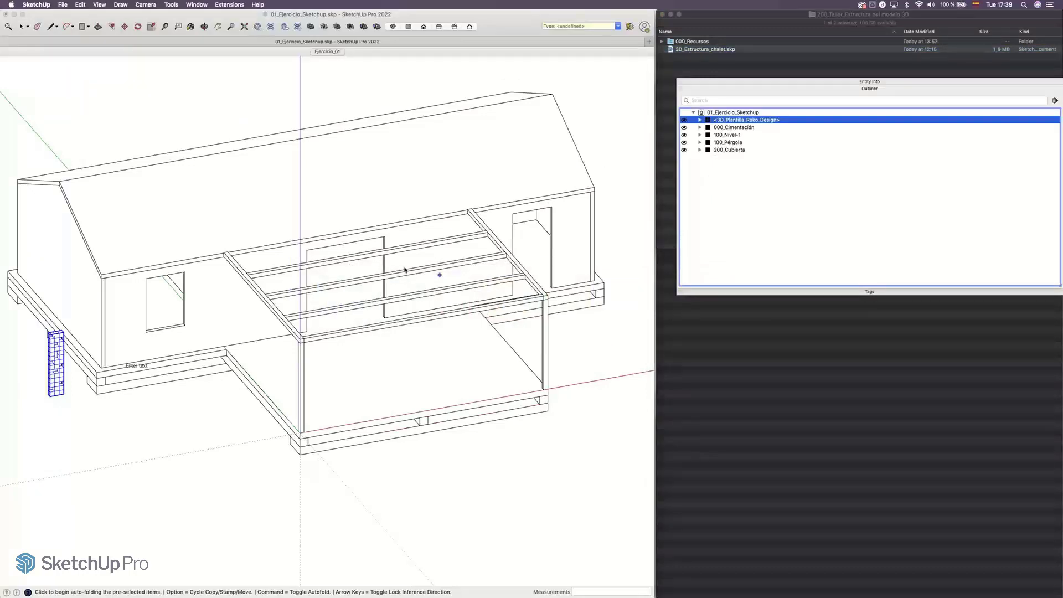
mouse_move(0, 127)
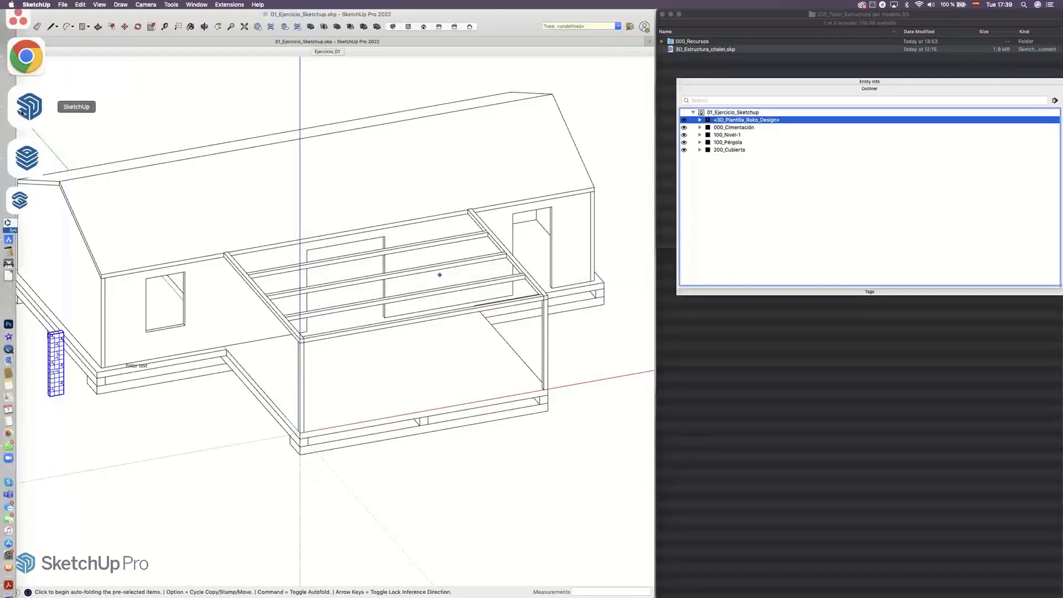
right_click(30, 107)
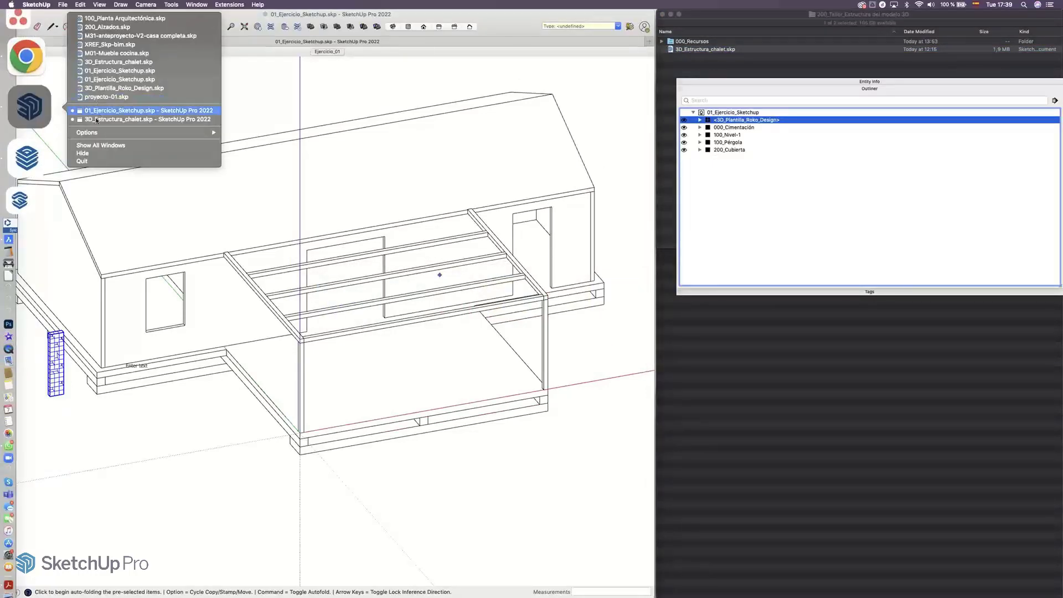
click(430, 227)
key(ctrl+Right)
scroll(492, 234, down, 2)
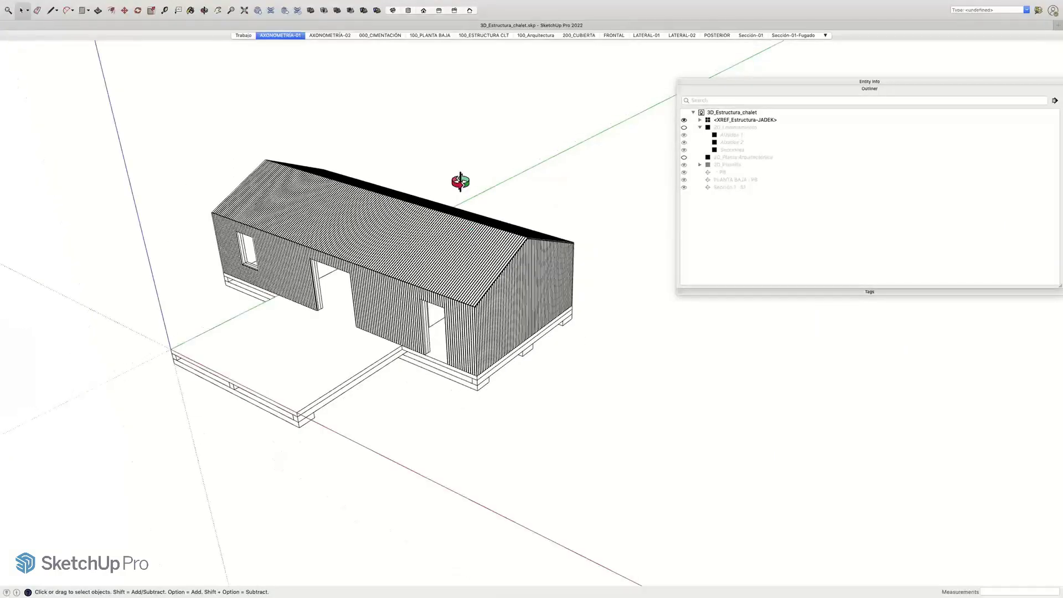
middle_drag(460, 182, 466, 202)
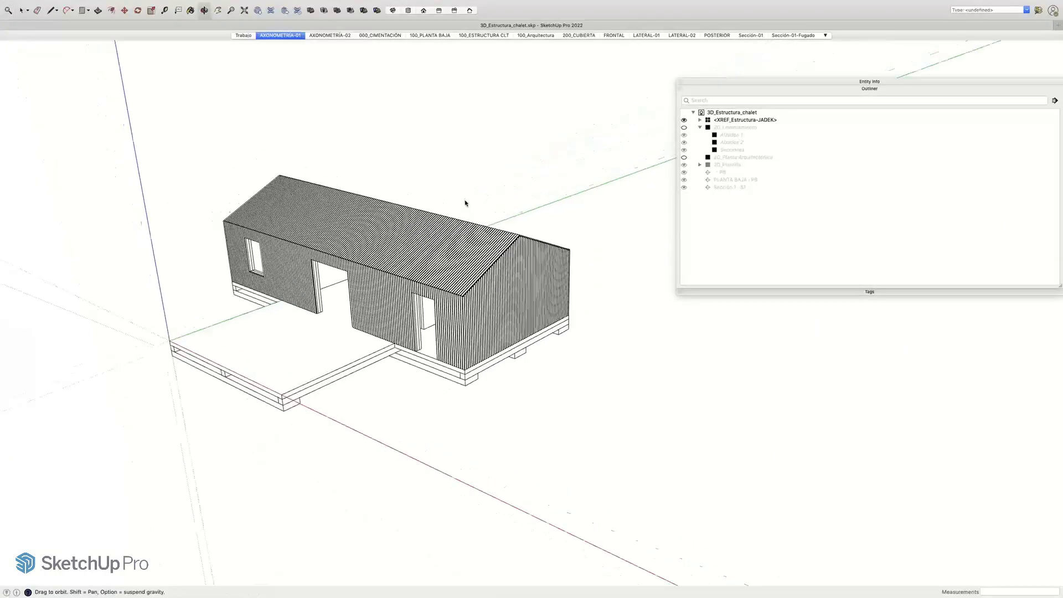
Step: Fold up the Outliner, open the Styles palette and attach it beneath Entity Info, Outliner and Tags
click(821, 91)
drag(1023, 82, 715, 186)
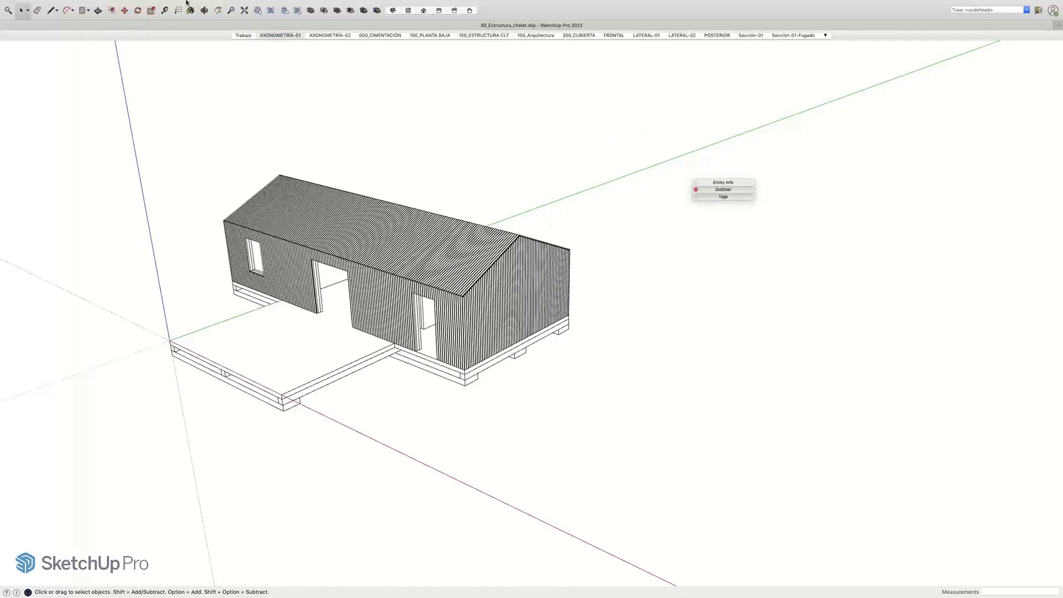
mouse_move(188, 3)
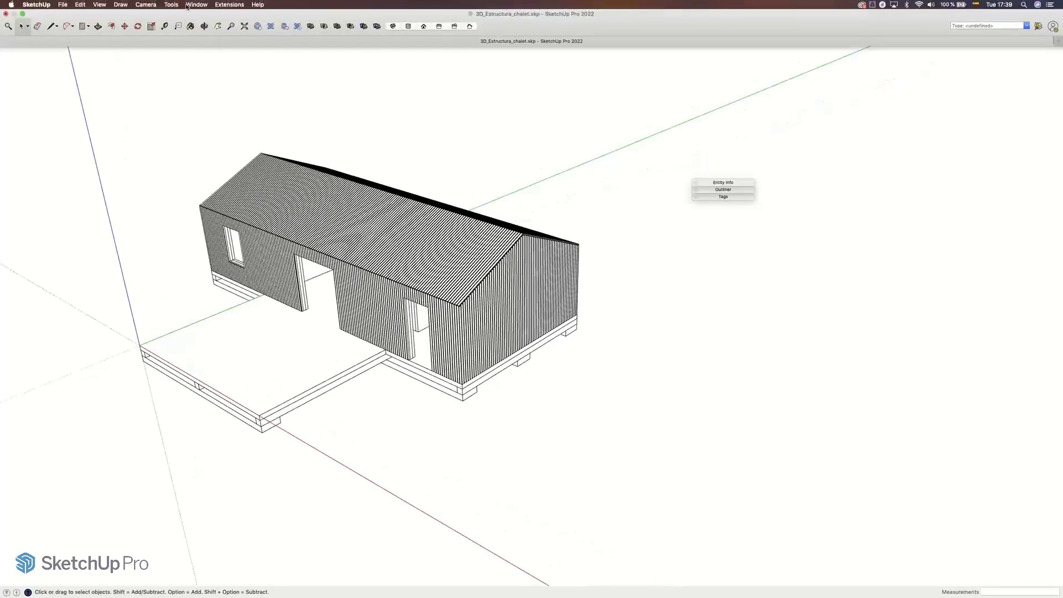
click(195, 5)
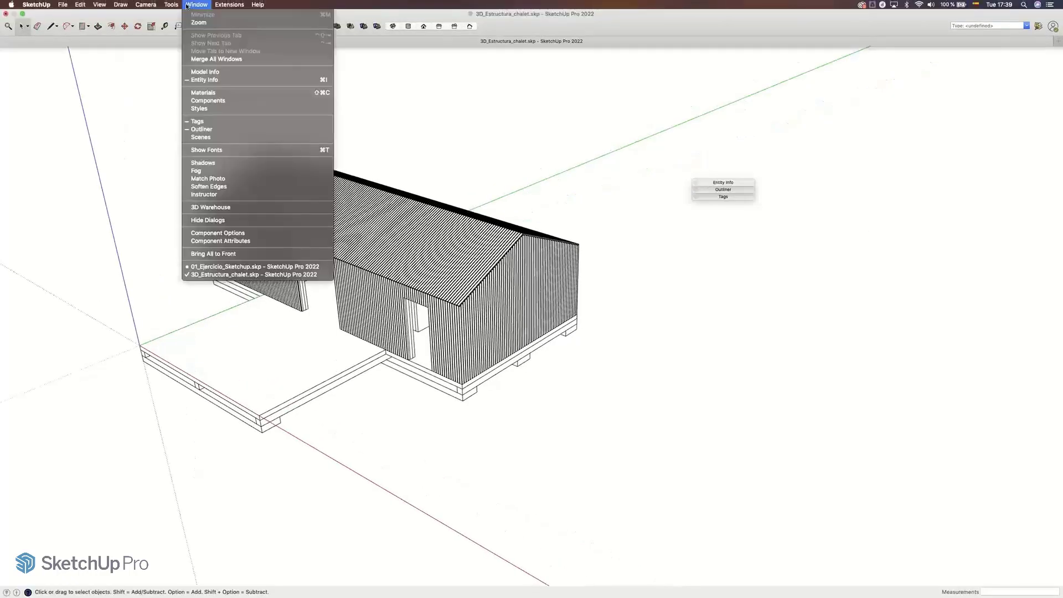
click(204, 109)
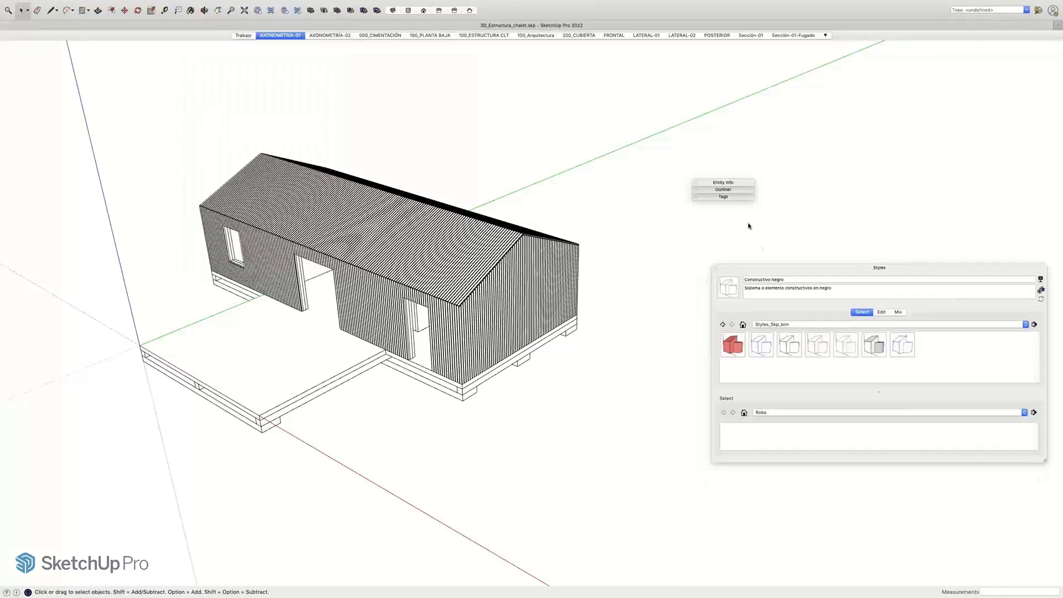
drag(748, 226, 726, 163)
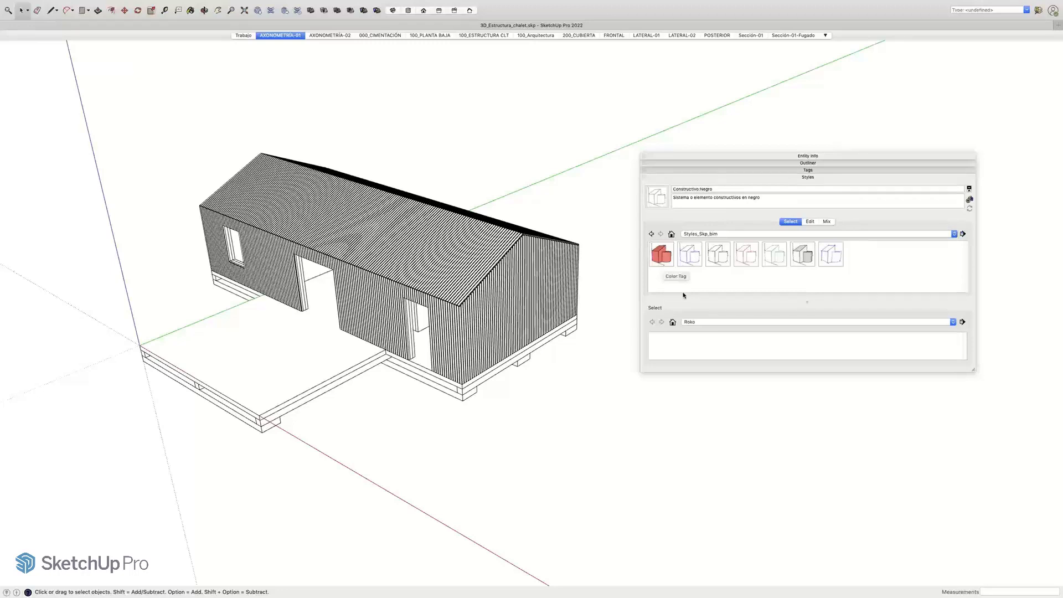
Step: Apply the Styles_Skp_bim styles to the chalet one after another: Color Tag, then Constructivo in azul, negro, rojo and verde
click(664, 263)
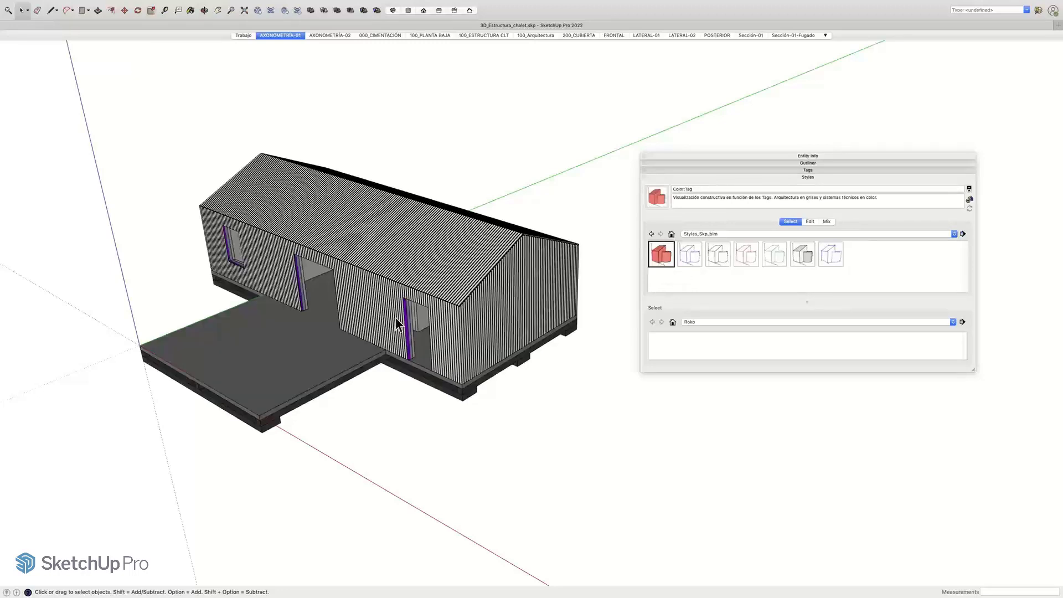
middle_drag(415, 287, 641, 228)
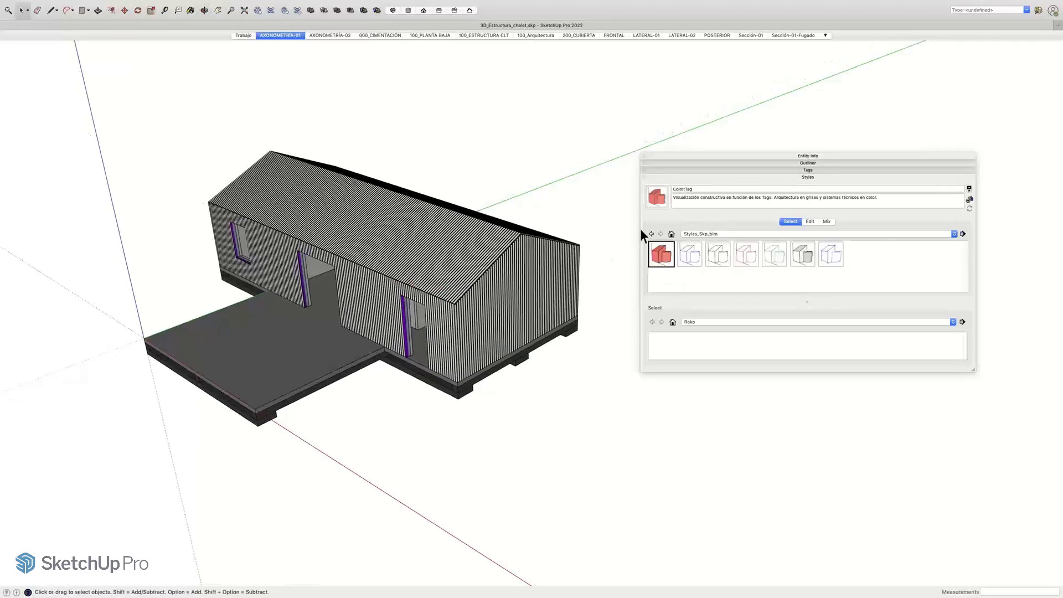
click(690, 259)
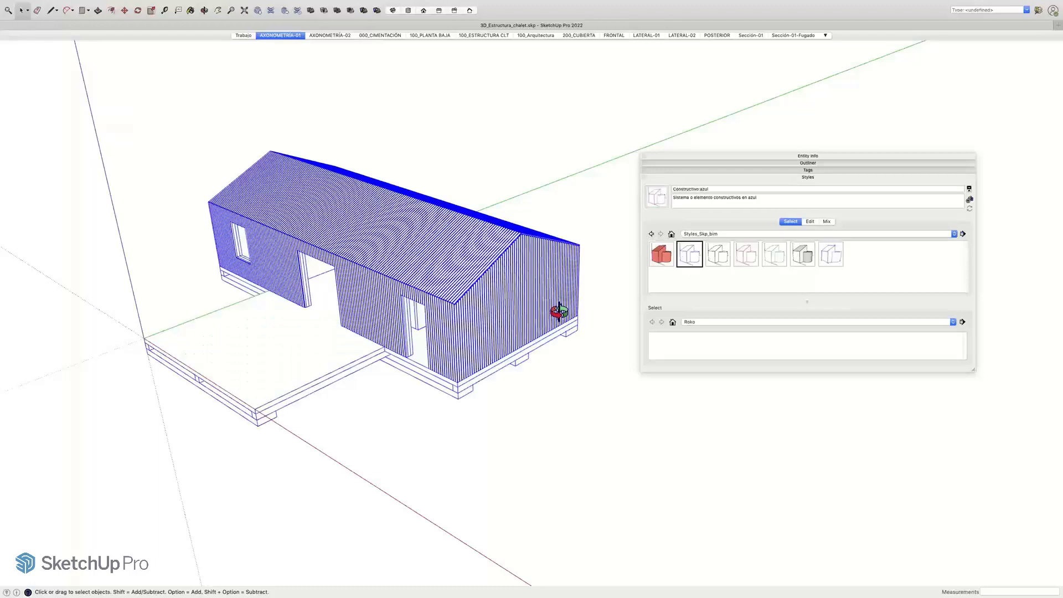
middle_drag(559, 312, 512, 281)
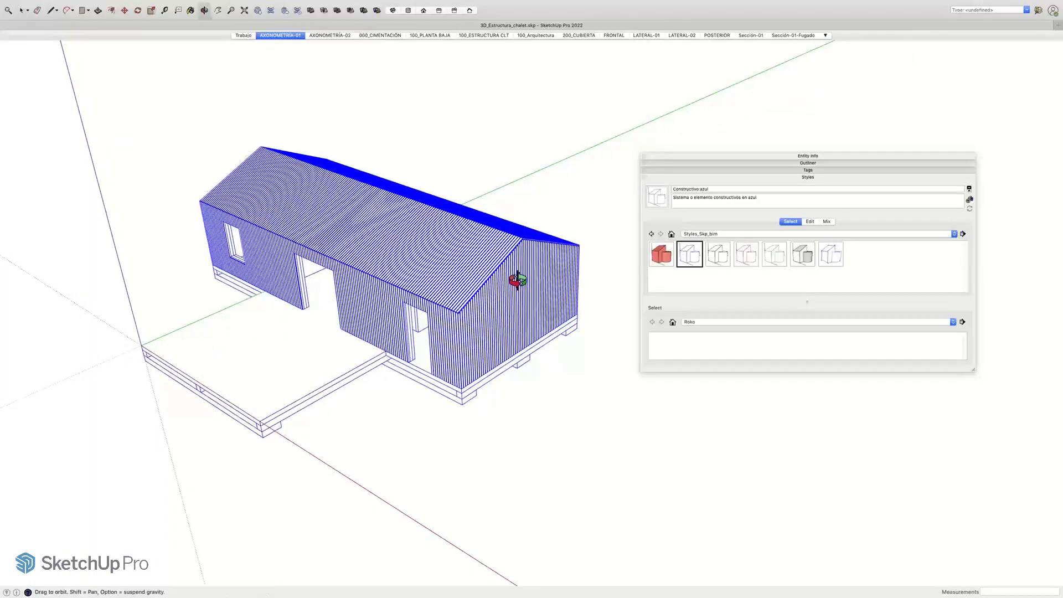
click(716, 256)
scroll(533, 297, up, 1)
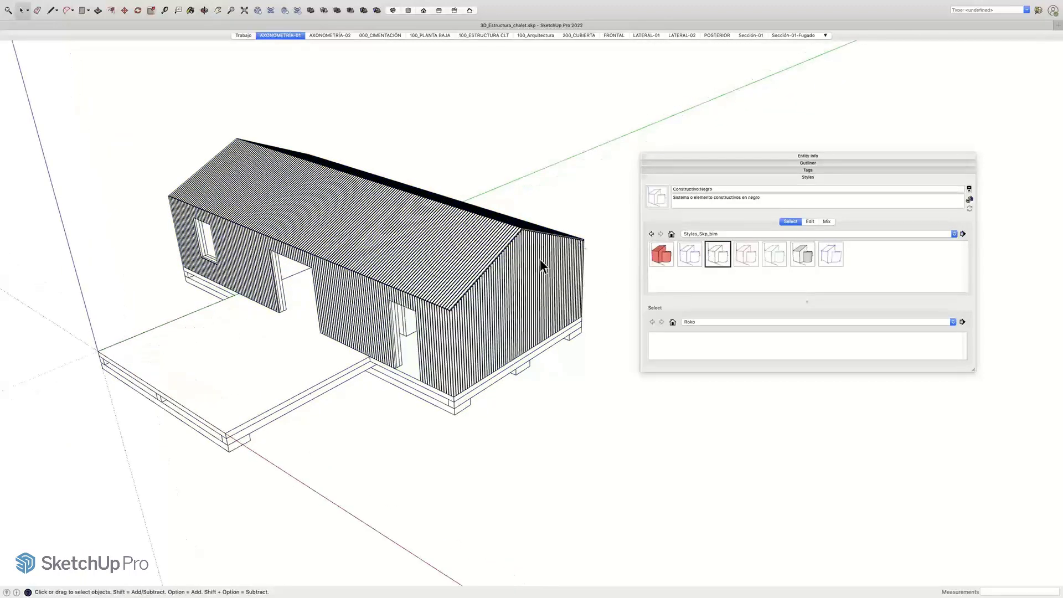
click(746, 259)
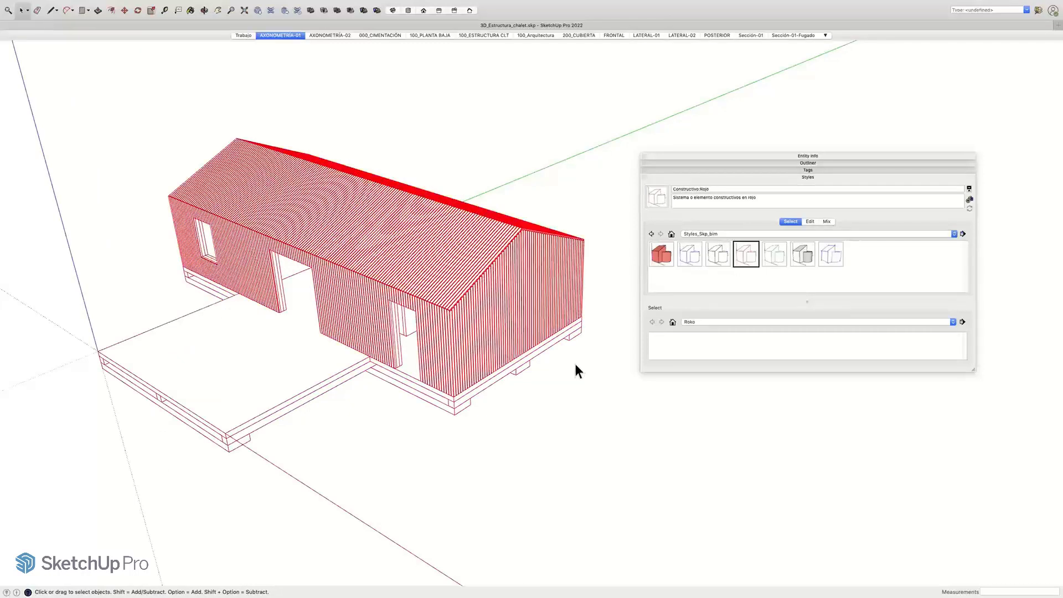
click(768, 260)
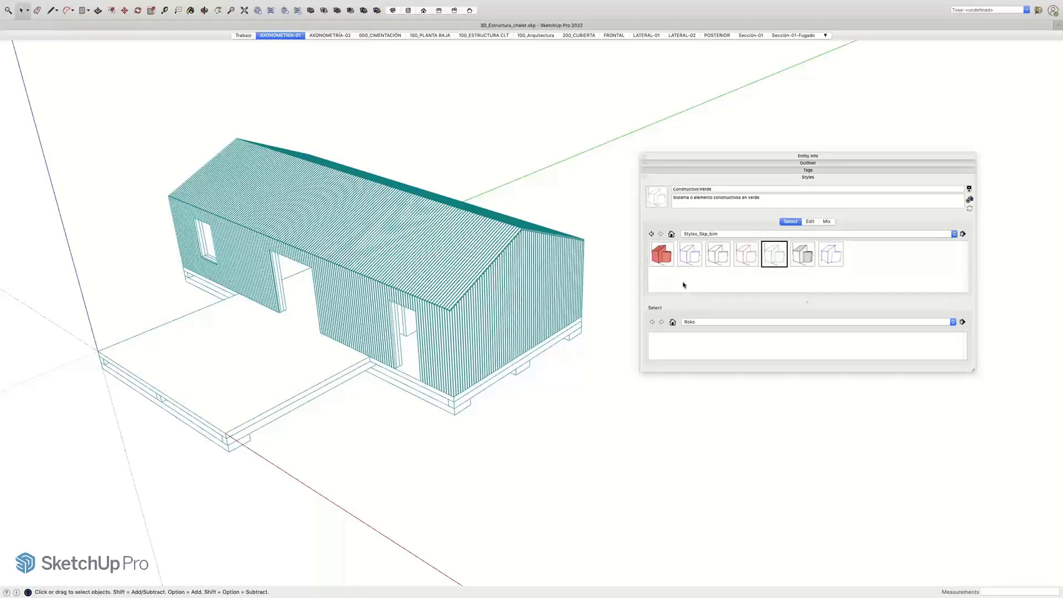
Step: Reapply the Color Tag style from the Styles_Skp_bim collection to the chalet, followed by Constructivo azul
click(954, 234)
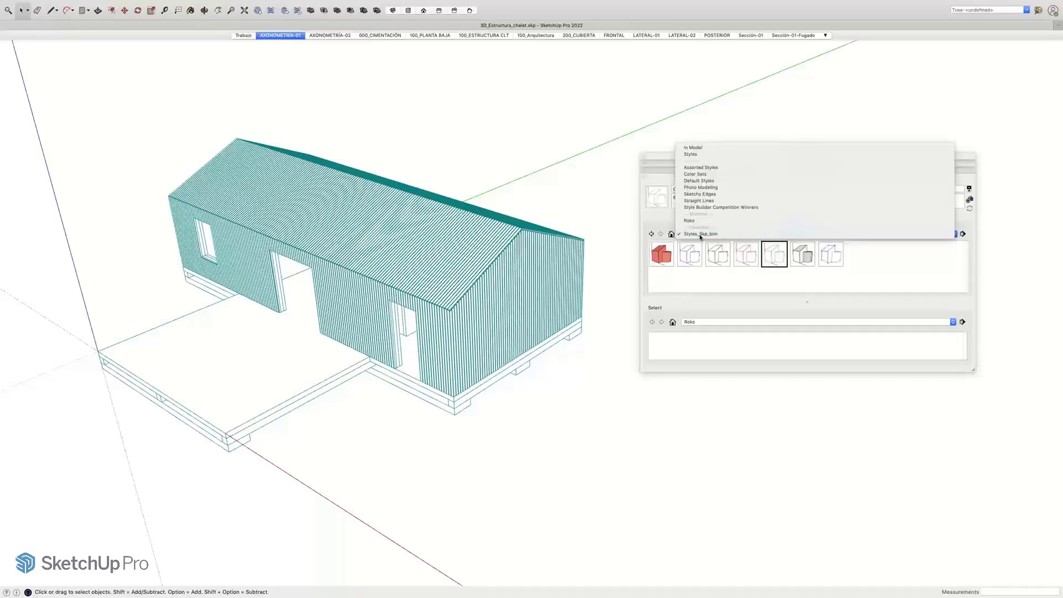
click(696, 276)
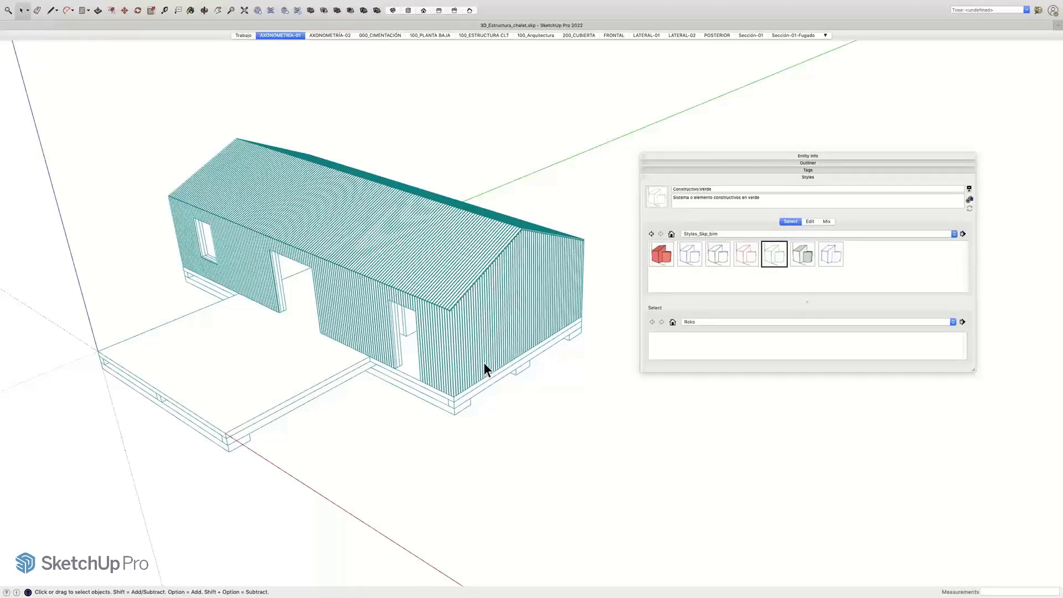
click(663, 256)
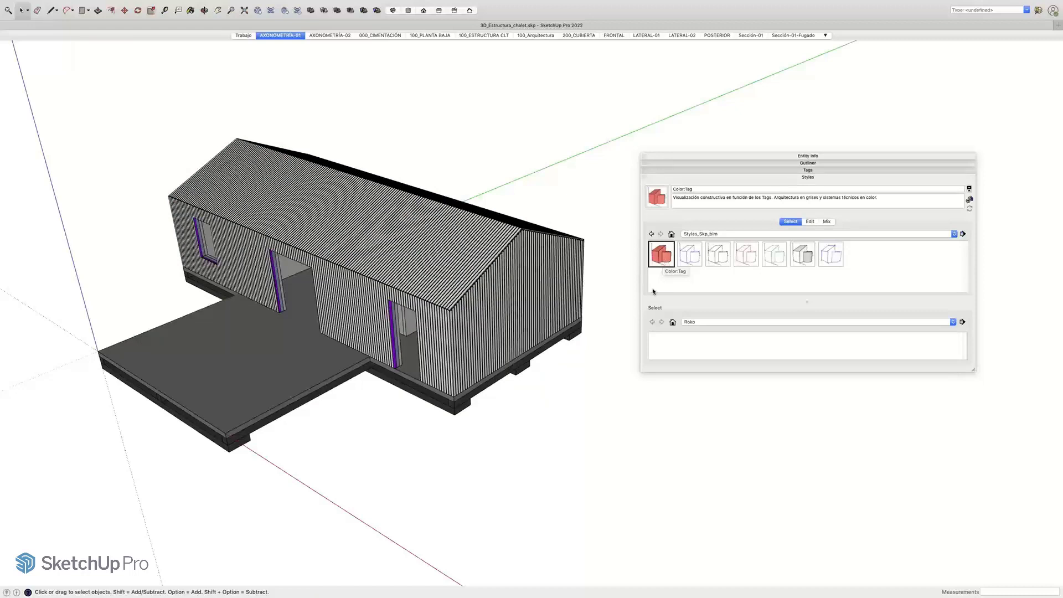
click(689, 255)
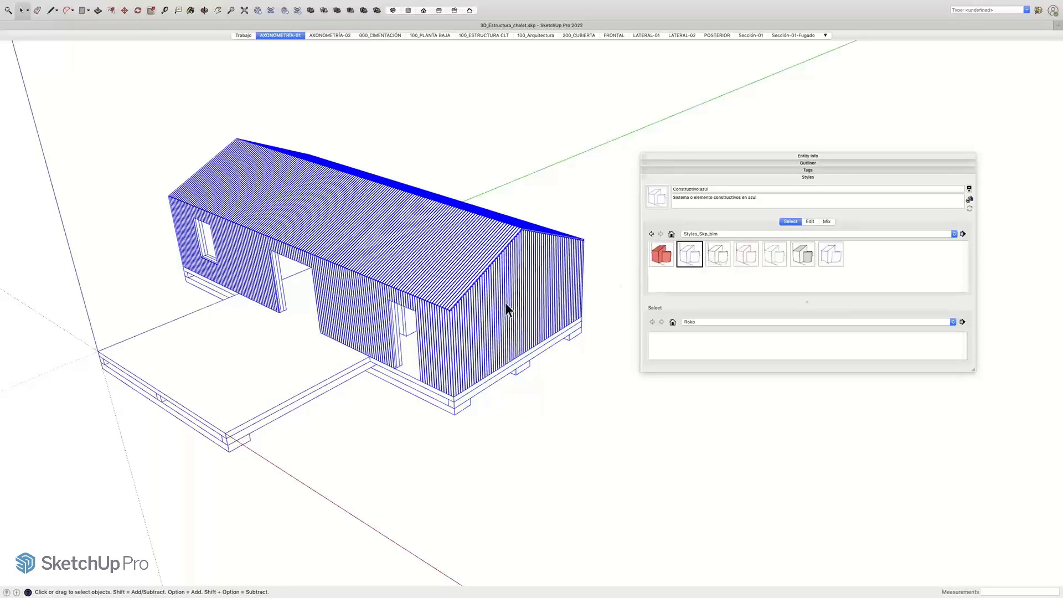
key(o)
drag(513, 389, 542, 307)
key(space)
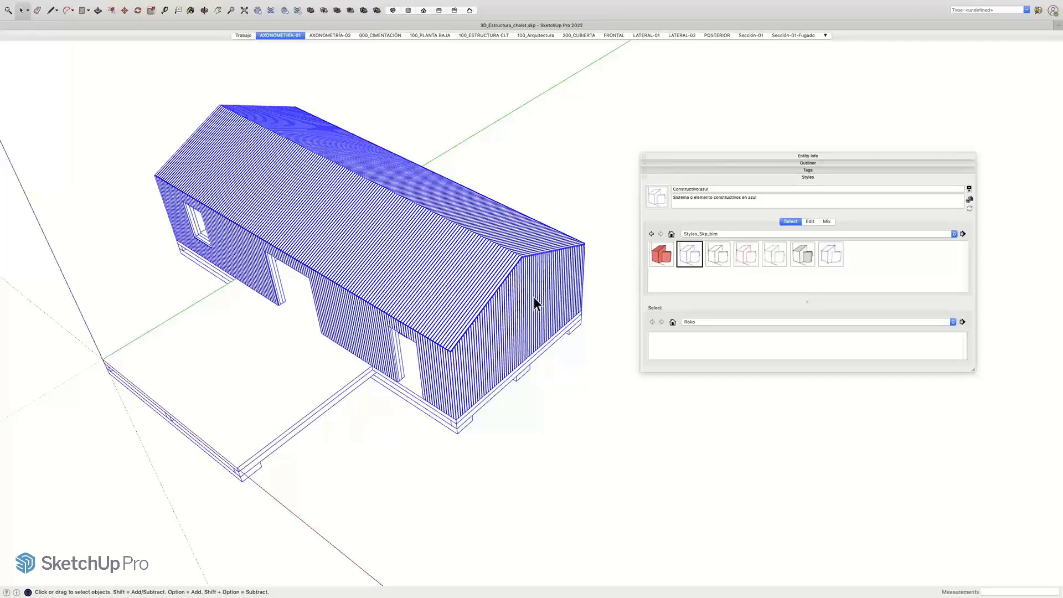
Step: Apply the Constructivo styles to the chalet in negro, rojo and verde, one after another
click(715, 263)
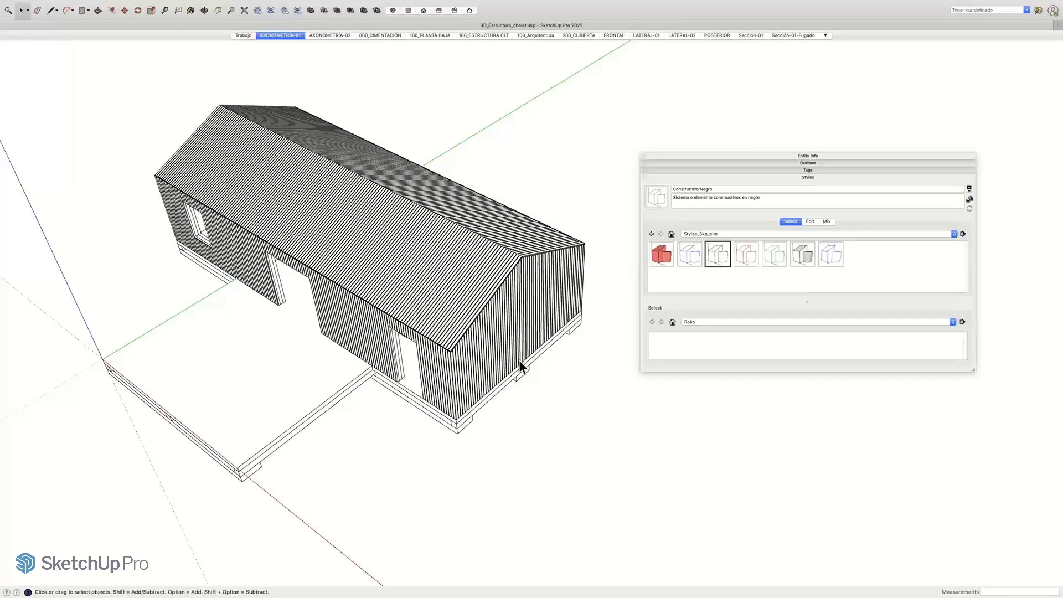
middle_drag(519, 360, 509, 337)
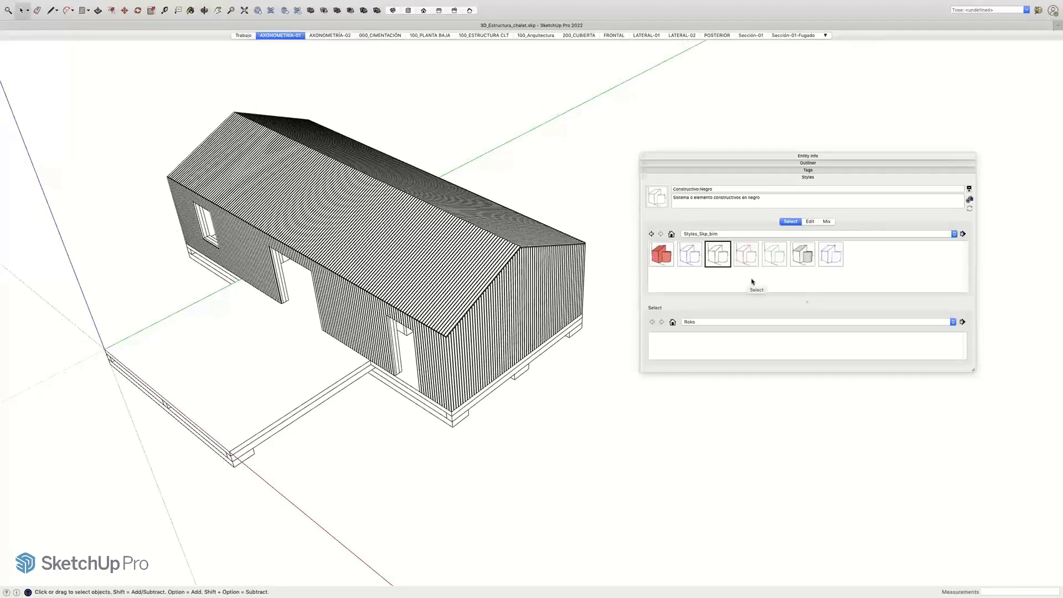
click(752, 258)
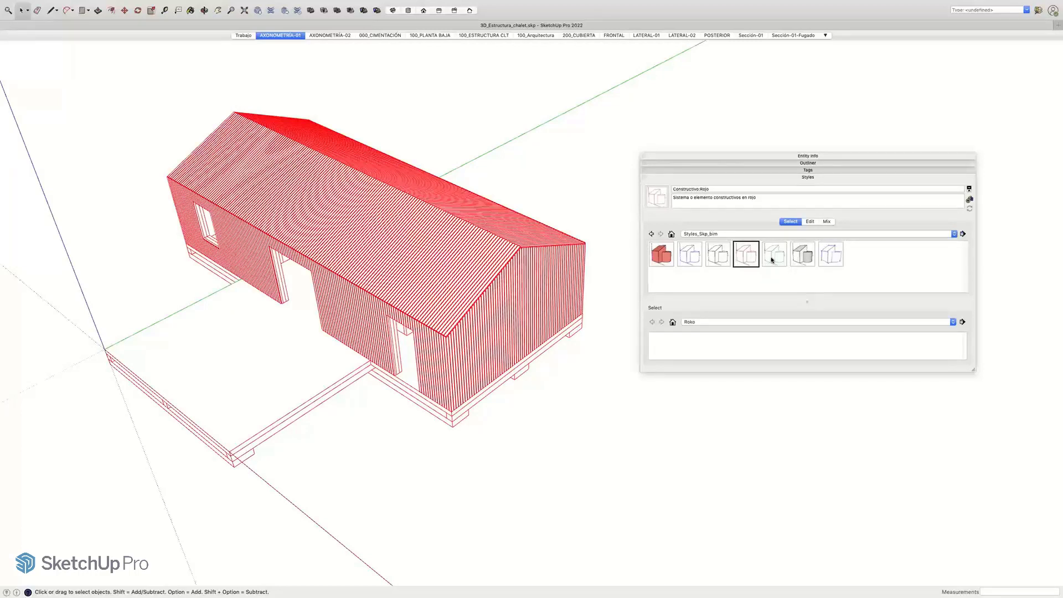
click(771, 259)
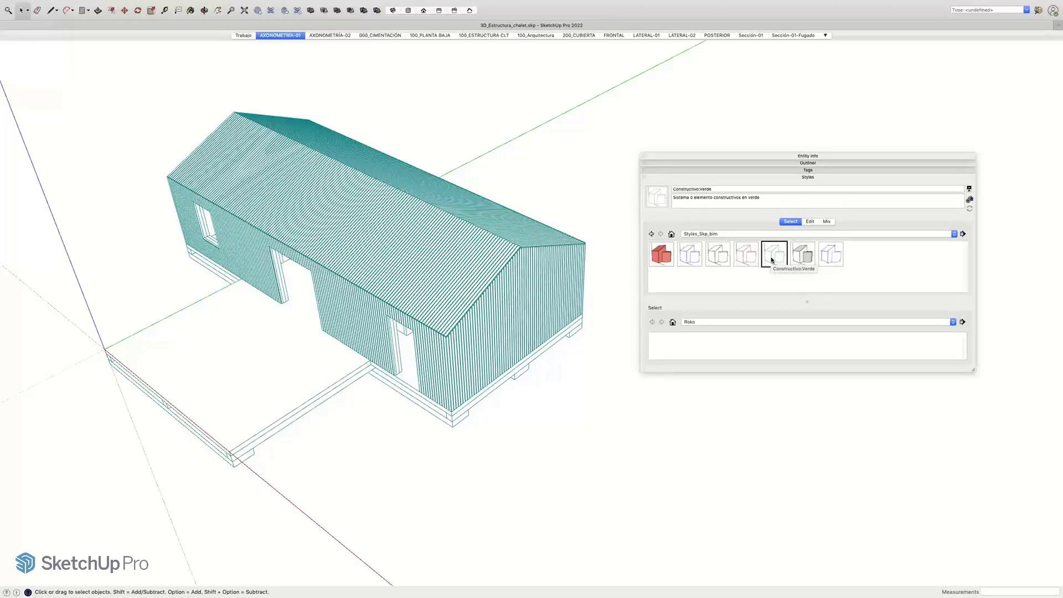
Step: Apply the Ilustrativo Materiales style and examine the chalet's materials up close and from several sides
click(803, 259)
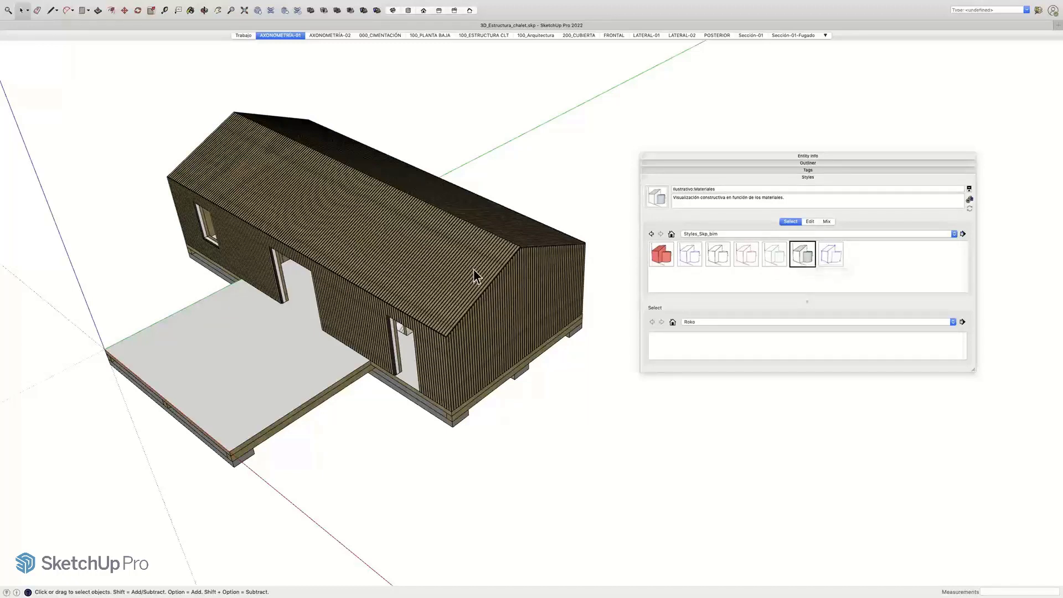
middle_drag(488, 341, 447, 214)
scroll(431, 329, up, 3)
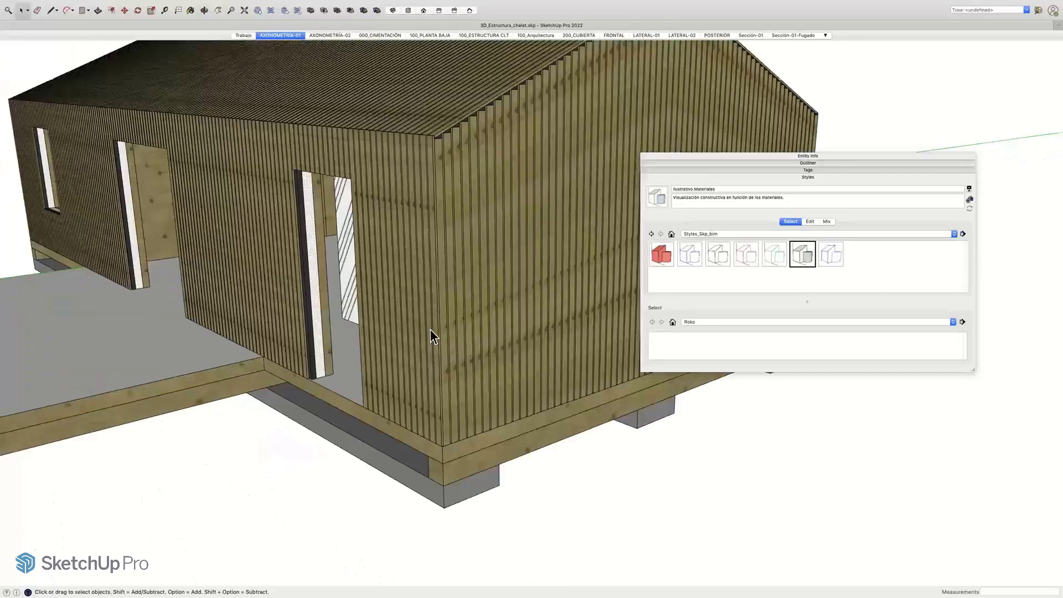
scroll(302, 316, down, 1)
middle_drag(379, 304, 399, 332)
scroll(309, 302, down, 5)
scroll(351, 373, up, 4)
middle_drag(352, 374, 248, 258)
scroll(247, 258, down, 3)
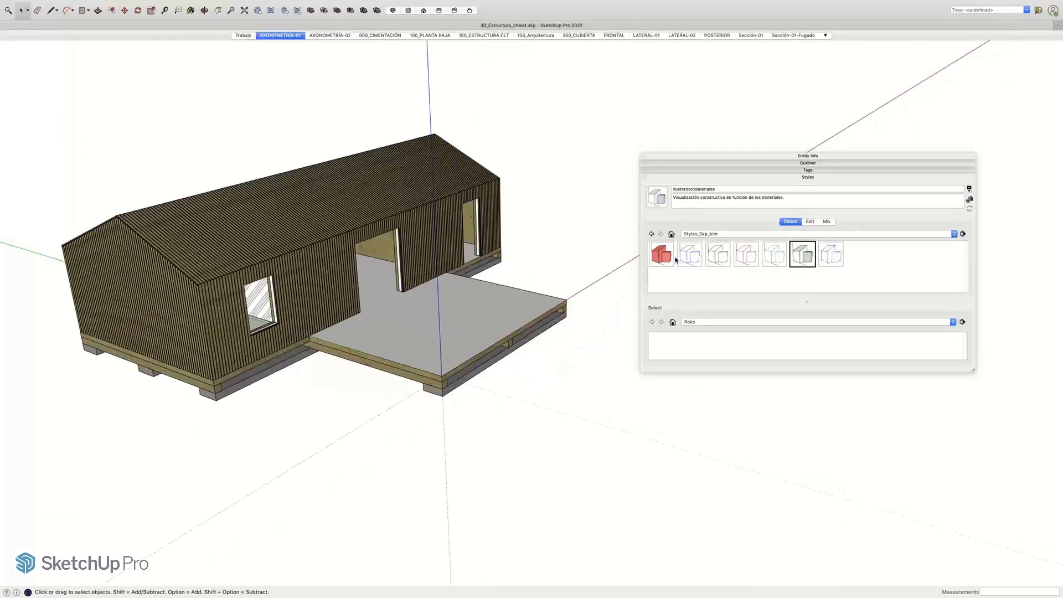
Step: Apply the Color Tag style and set the colour of the ARQ_Lamas_madera tag to Maraschino
click(660, 257)
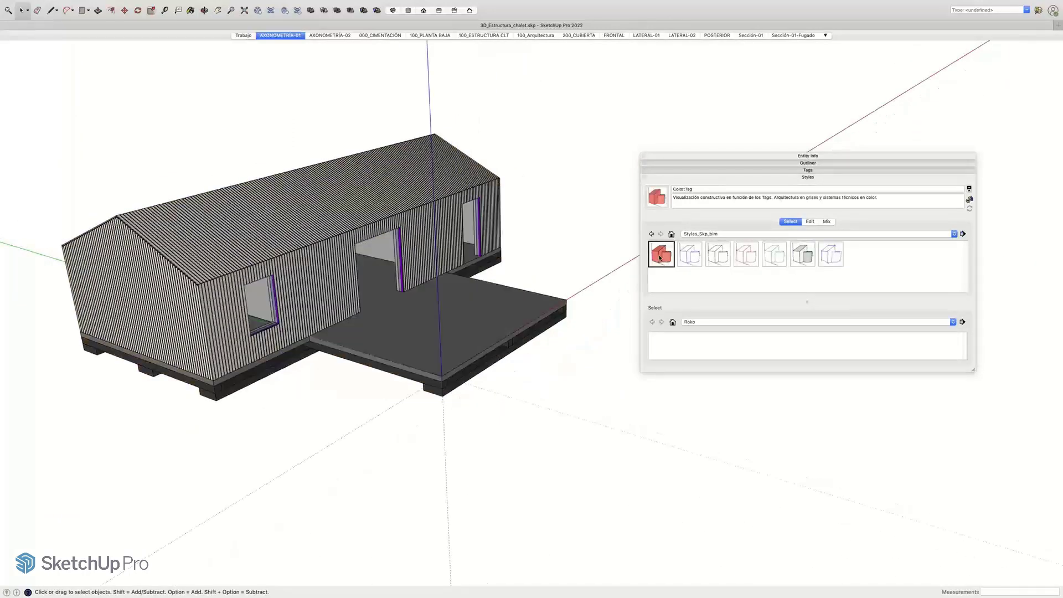
click(745, 170)
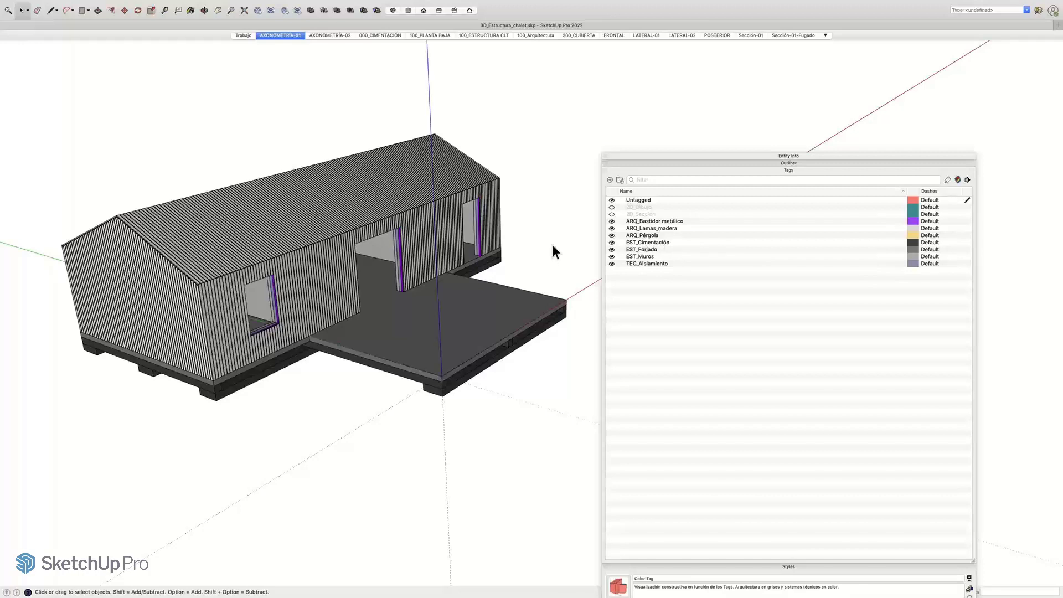
click(913, 228)
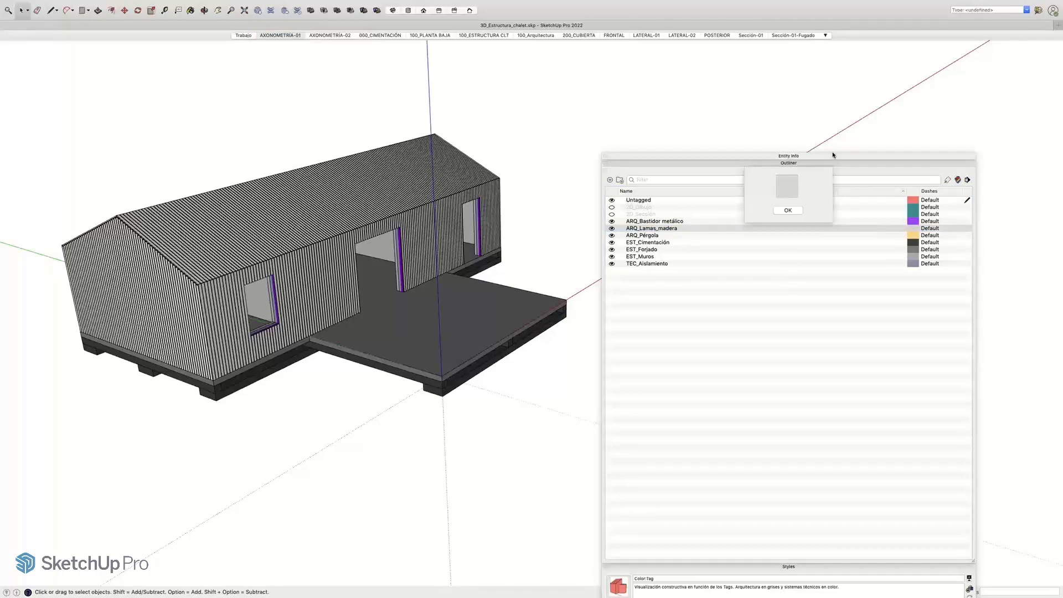
drag(835, 124, 844, 12)
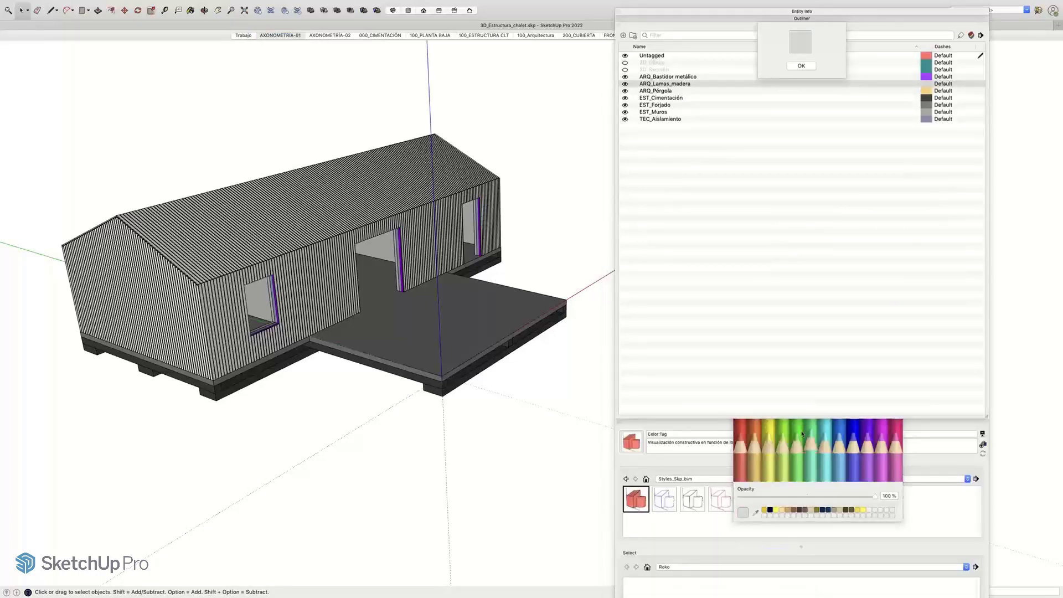
click(801, 42)
click(741, 409)
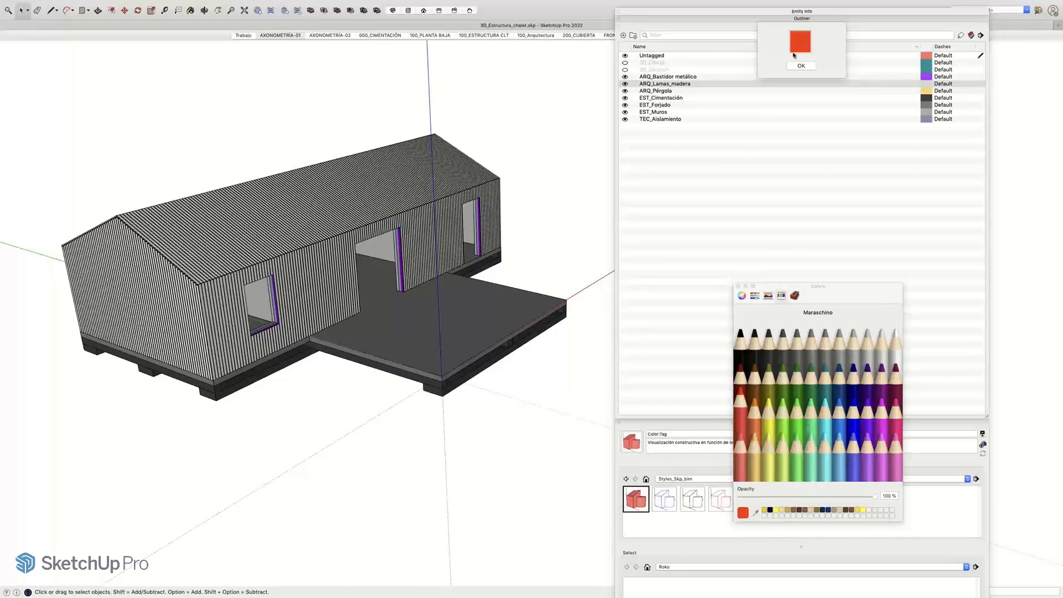
click(801, 65)
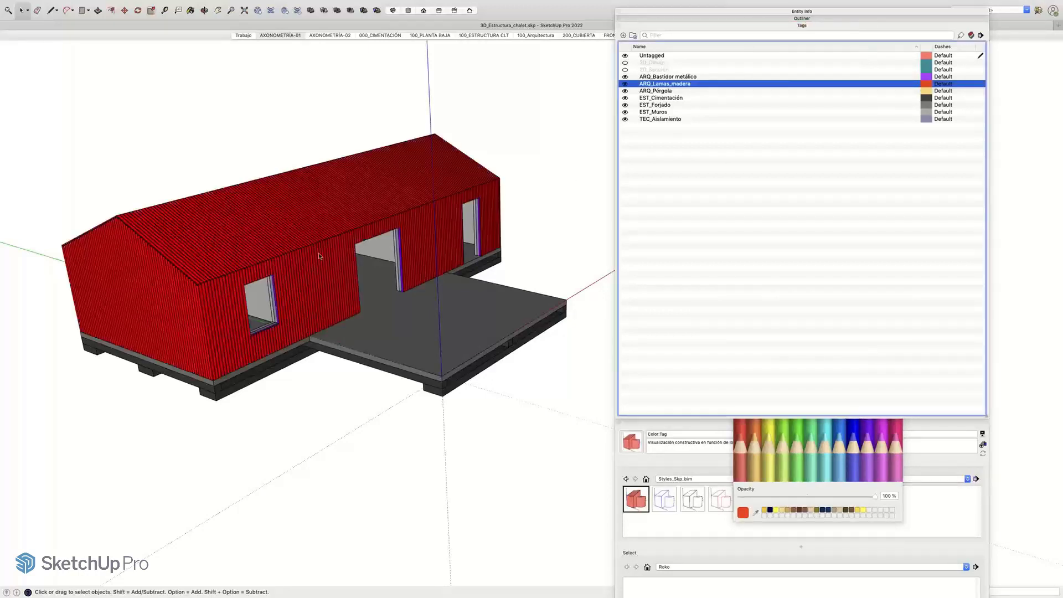
middle_drag(319, 255, 311, 264)
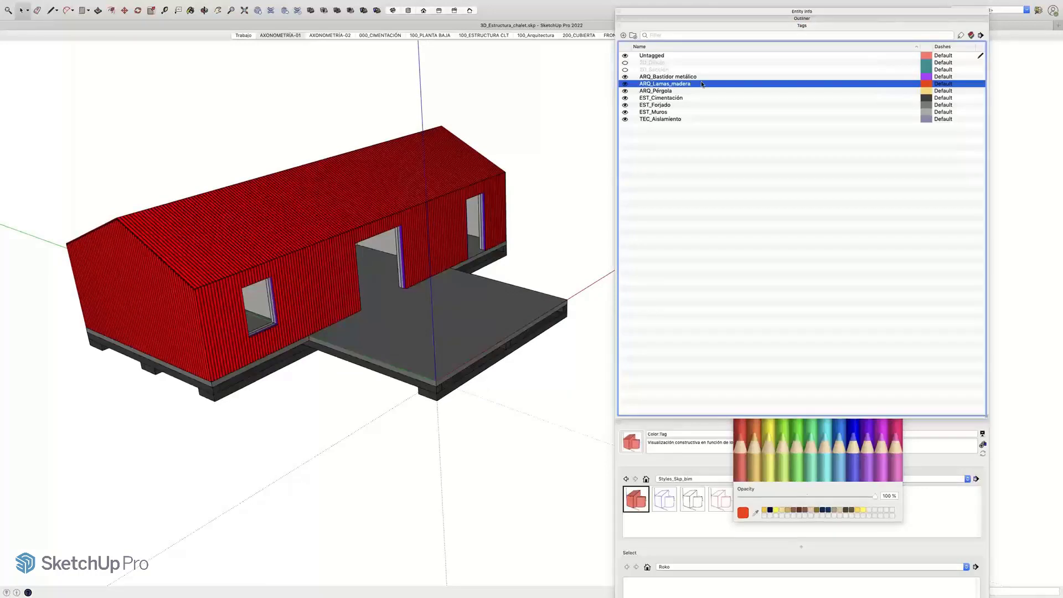
Step: Fold up the Tags palette, reapply the Ilustrativo Materiales style and examine the chalet's cladding and openings
click(792, 26)
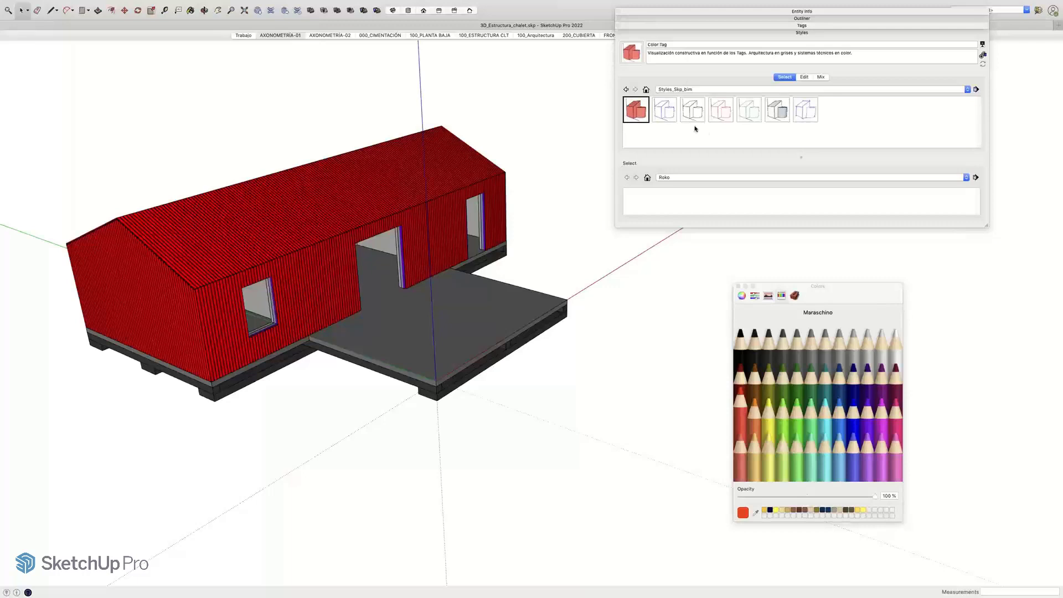
click(777, 111)
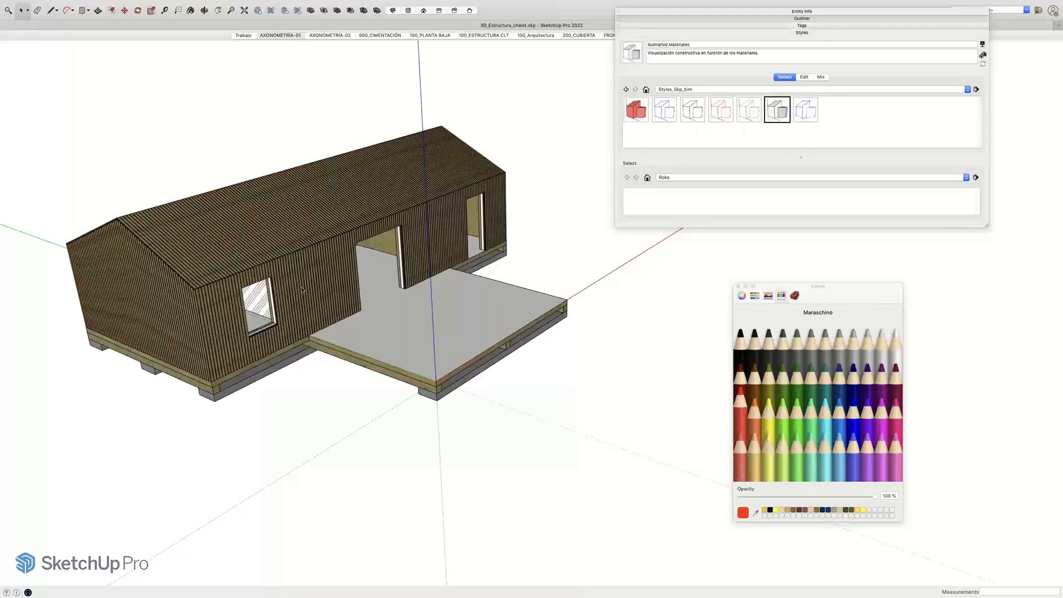
middle_drag(187, 316, 350, 186)
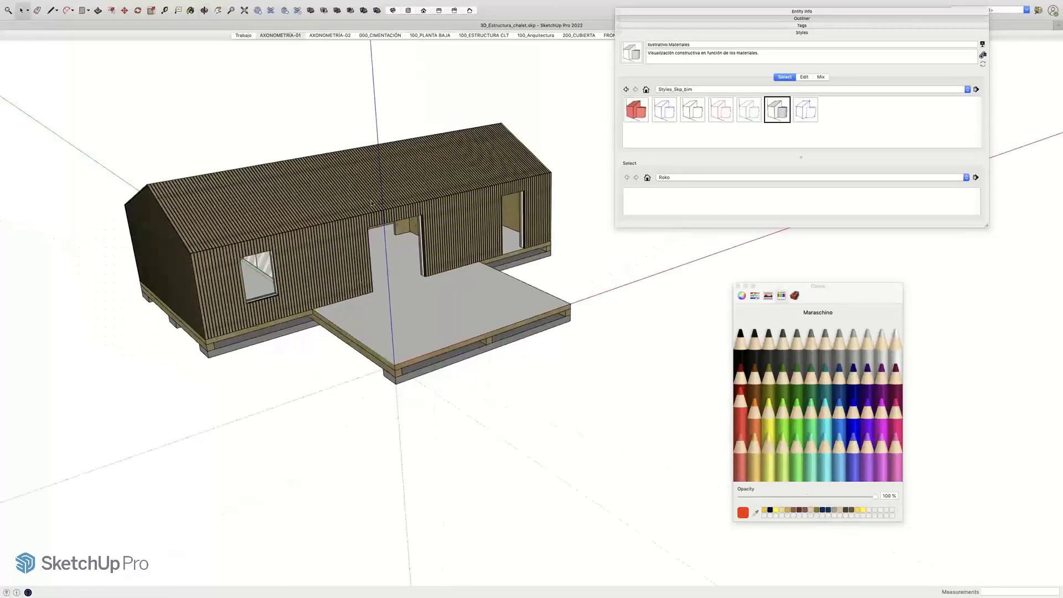
scroll(371, 204, up, 2)
scroll(162, 249, up, 2)
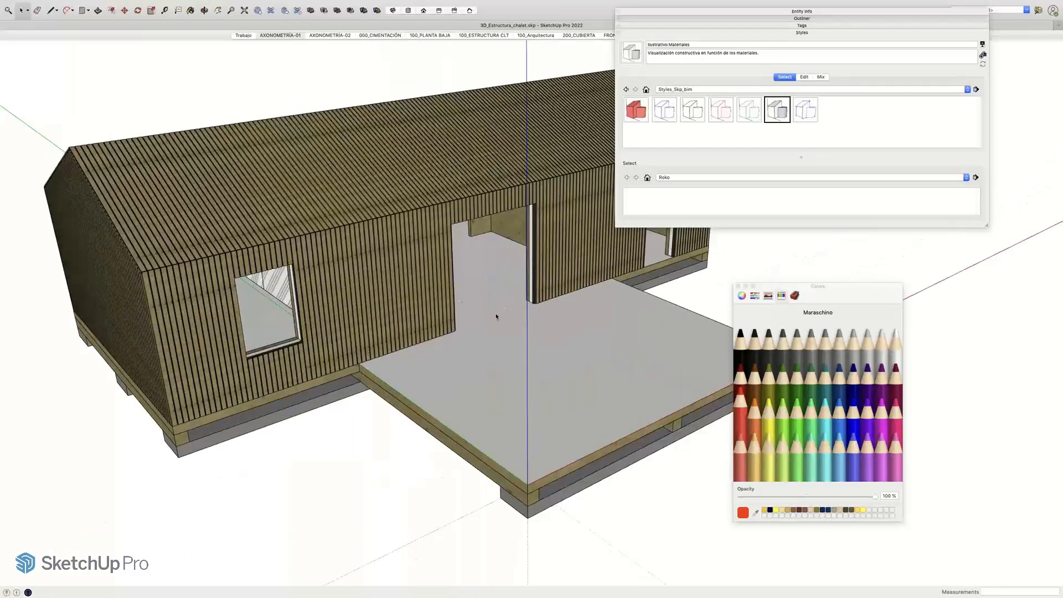
scroll(497, 313, down, 5)
scroll(387, 342, up, 5)
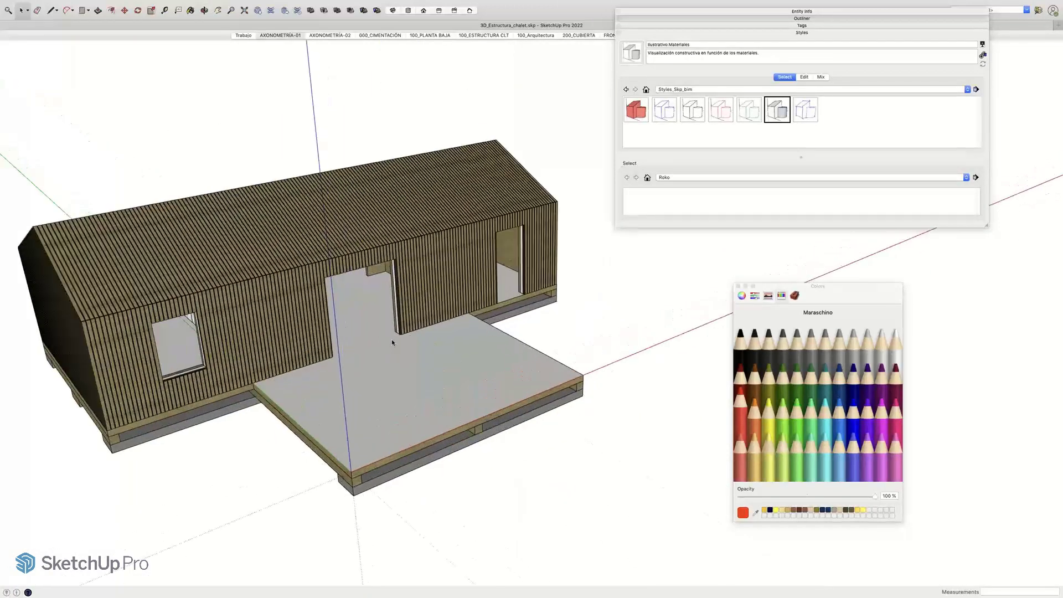
middle_drag(393, 345, 424, 296)
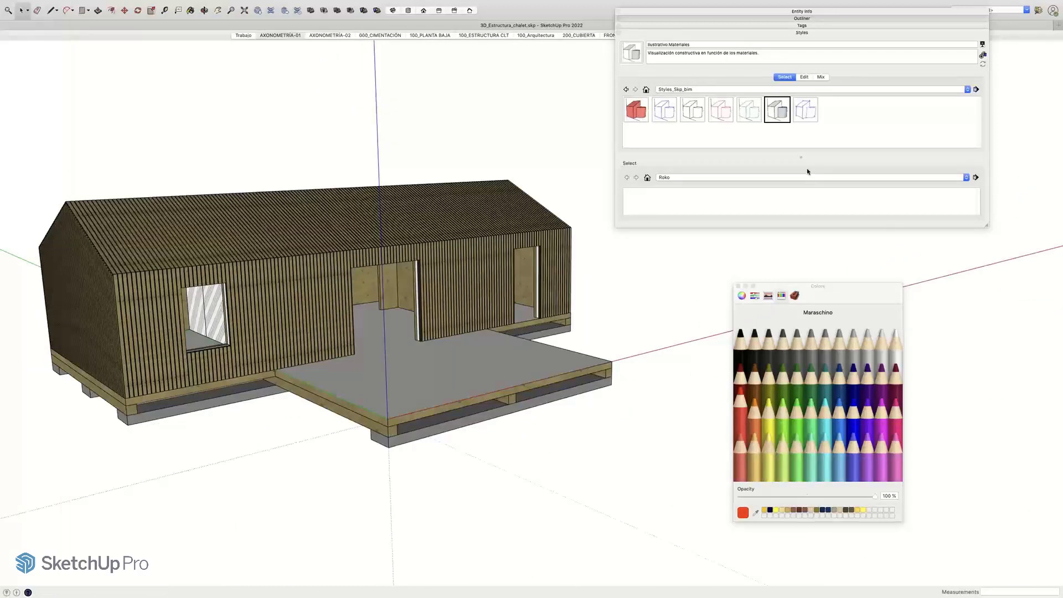
Step: Apply the Roko.Design sketch style and examine the chalet's hand-drawn look from different angles
click(805, 112)
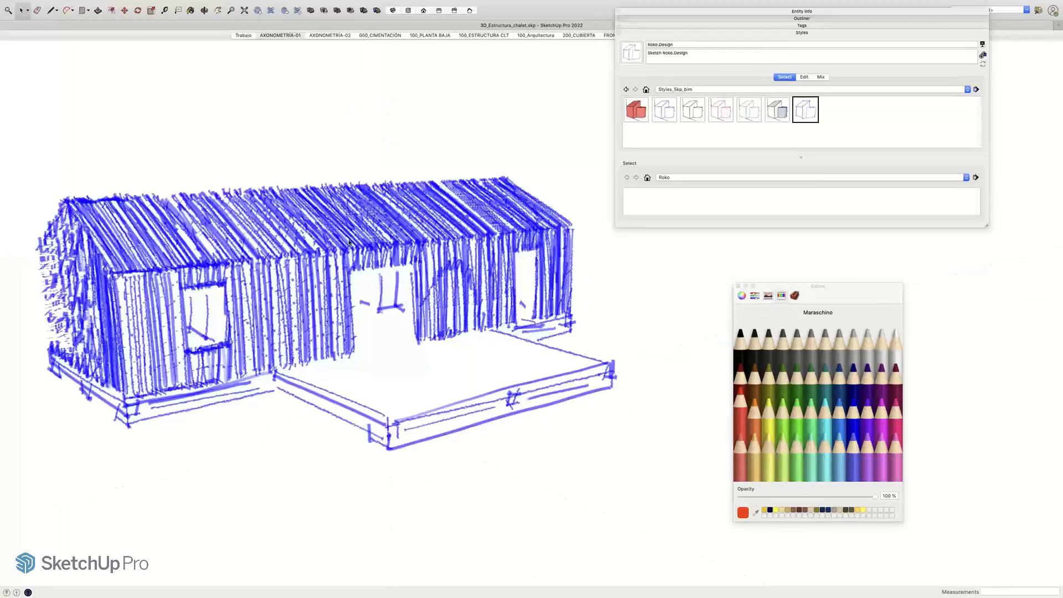
mouse_move(343, 280)
middle_down()
mouse_move(334, 273)
mouse_move(354, 247)
middle_up()
scroll(354, 246, up, 5)
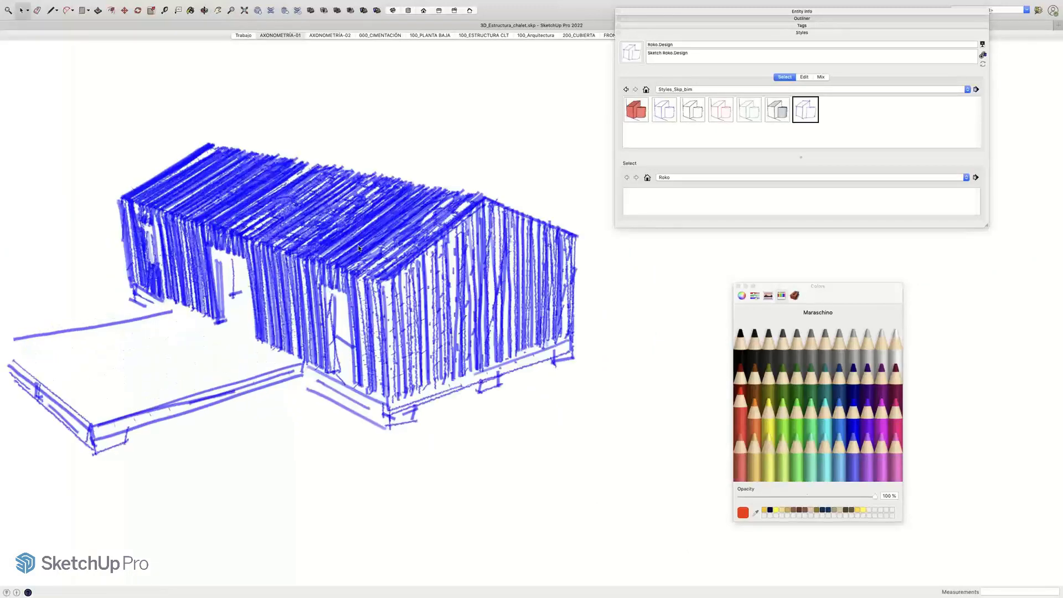
mouse_move(381, 268)
middle_down()
mouse_move(310, 275)
mouse_move(344, 327)
mouse_move(480, 235)
mouse_move(501, 233)
middle_up()
scroll(501, 235, down, 3)
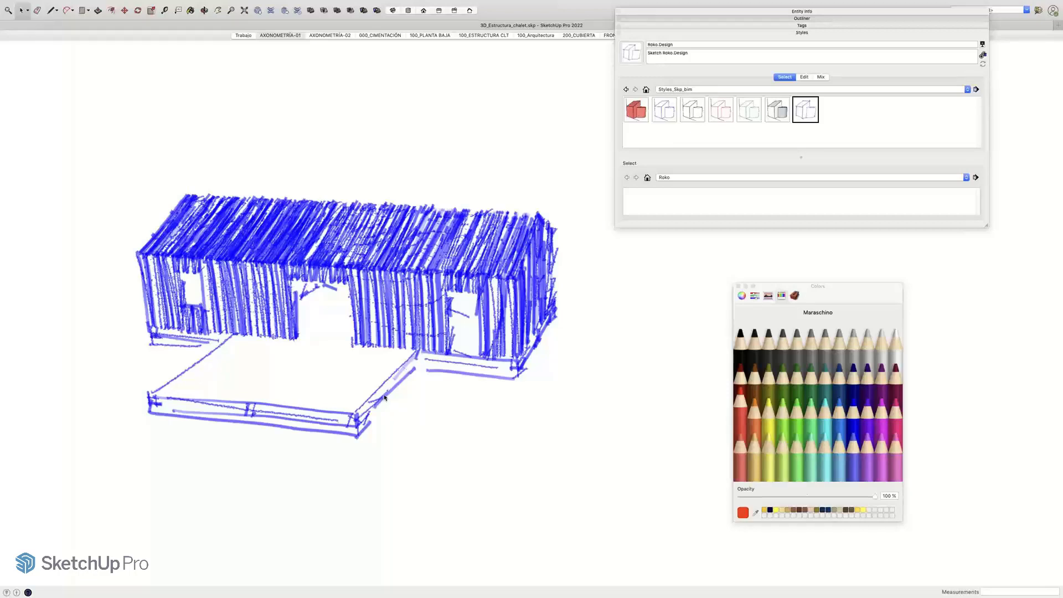
scroll(385, 398, up, 1)
Step: Apply the Constructivo Negro style, then put away the Styles palette and the colour picker
click(689, 114)
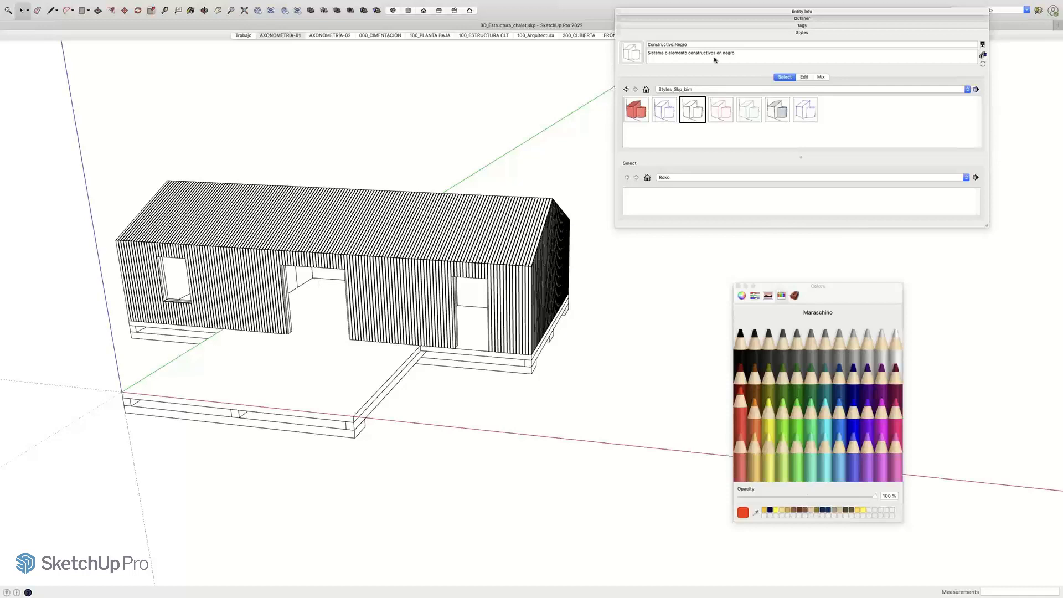
click(802, 32)
drag(939, 11, 960, 118)
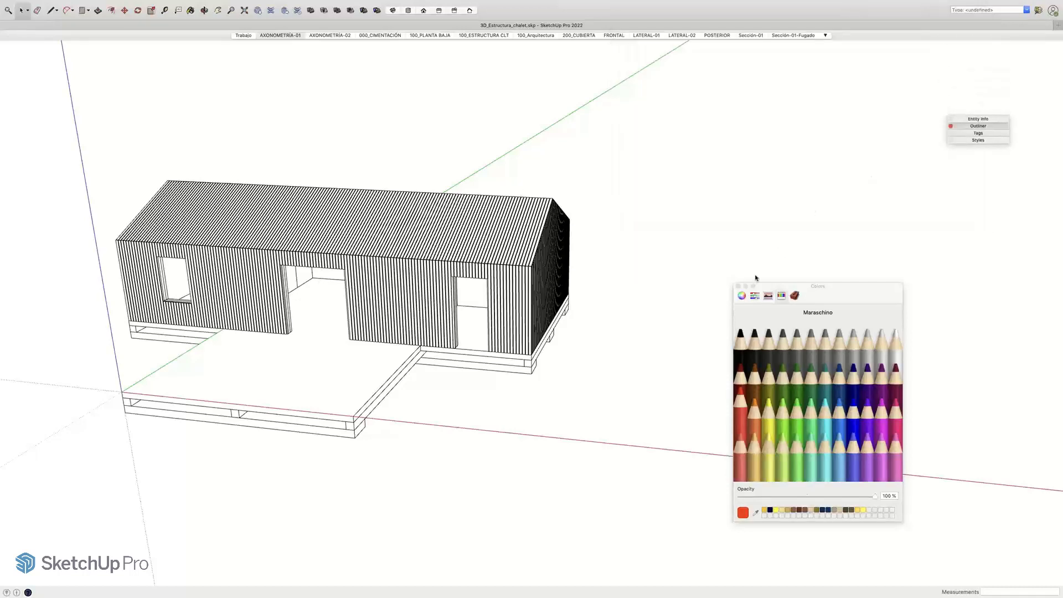
click(968, 120)
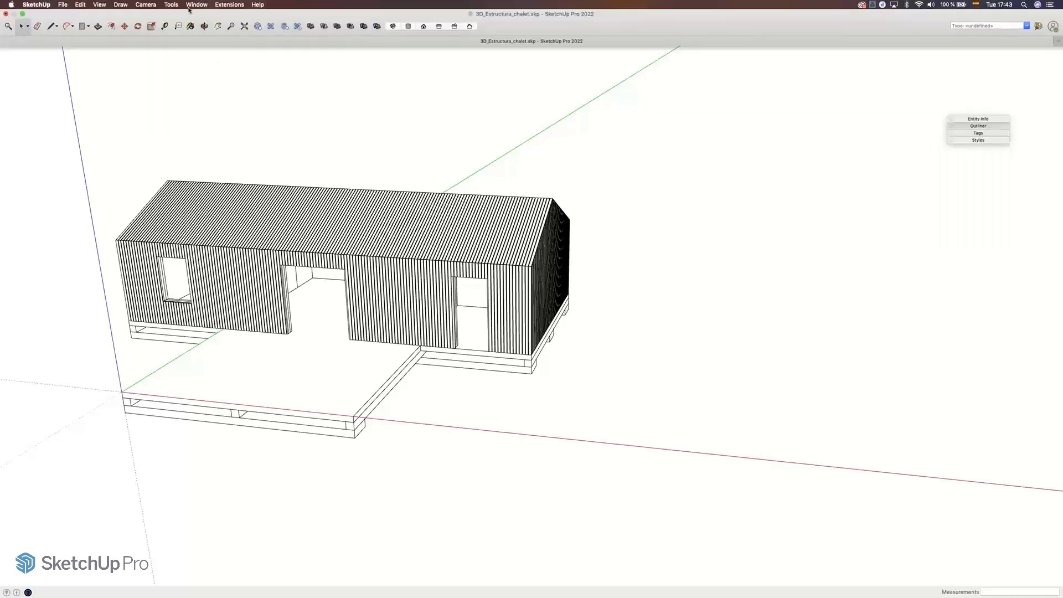
Step: Open the Scenes palette, attach it beneath Styles in the palette stack and enlarge it to show the scene list
click(197, 4)
click(196, 137)
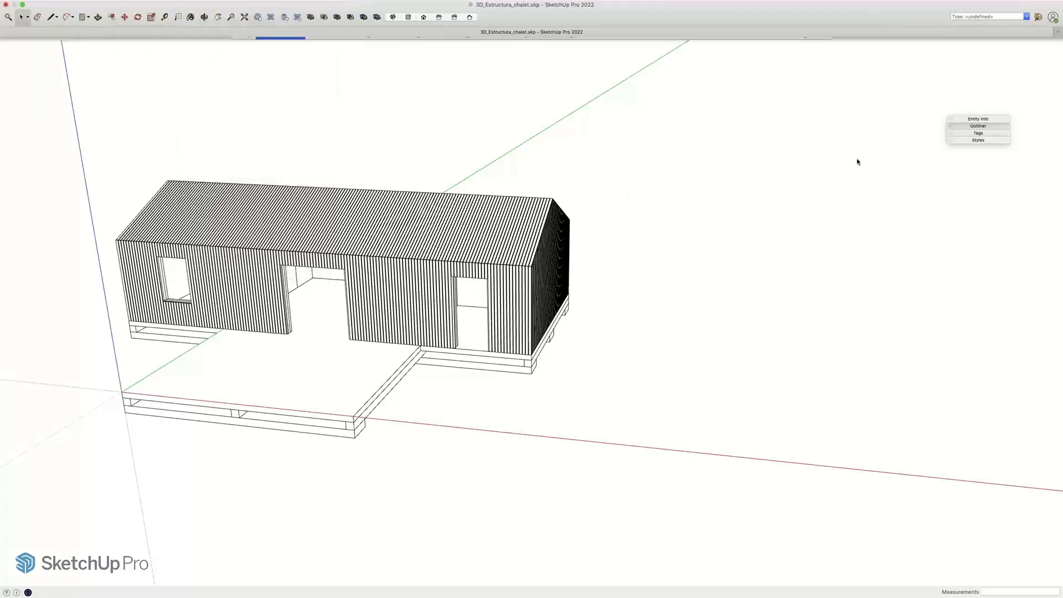
drag(839, 321, 988, 150)
drag(843, 122, 777, 87)
drag(832, 229, 969, 466)
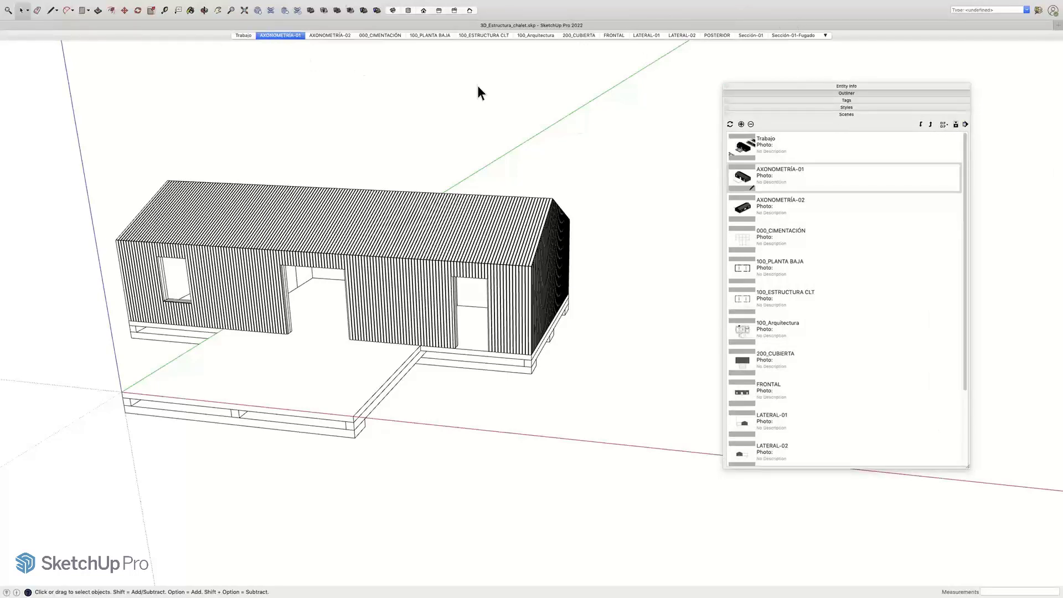
Step: Review the AXONOMETRÍA-01, AXONOMETRÍA-02 and 000_CIMENTACIÓN scenes, examining the chalet from both sides and its foundation grid
click(276, 35)
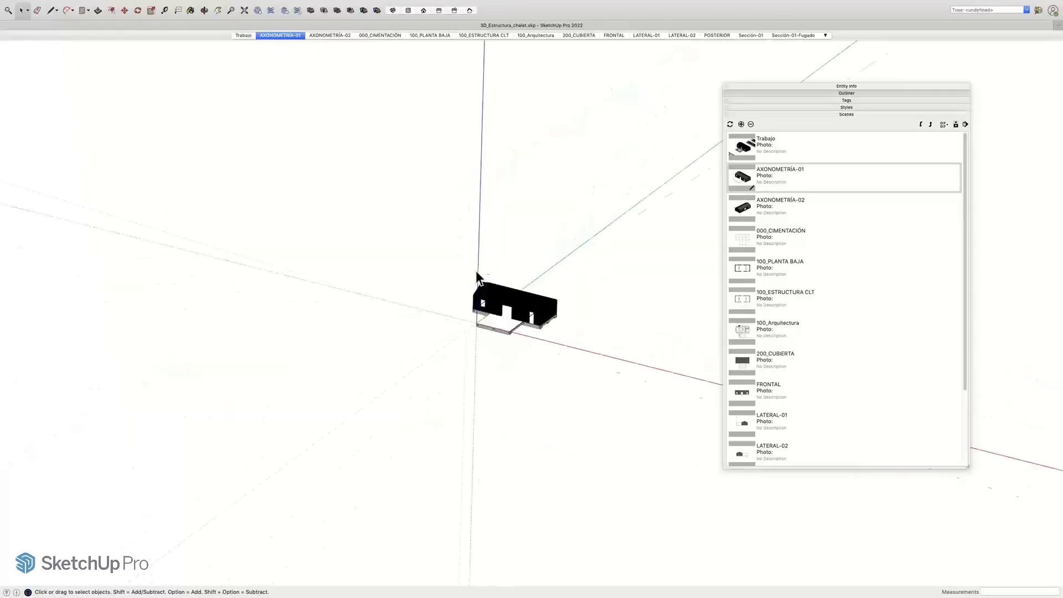
scroll(479, 277, up, 5)
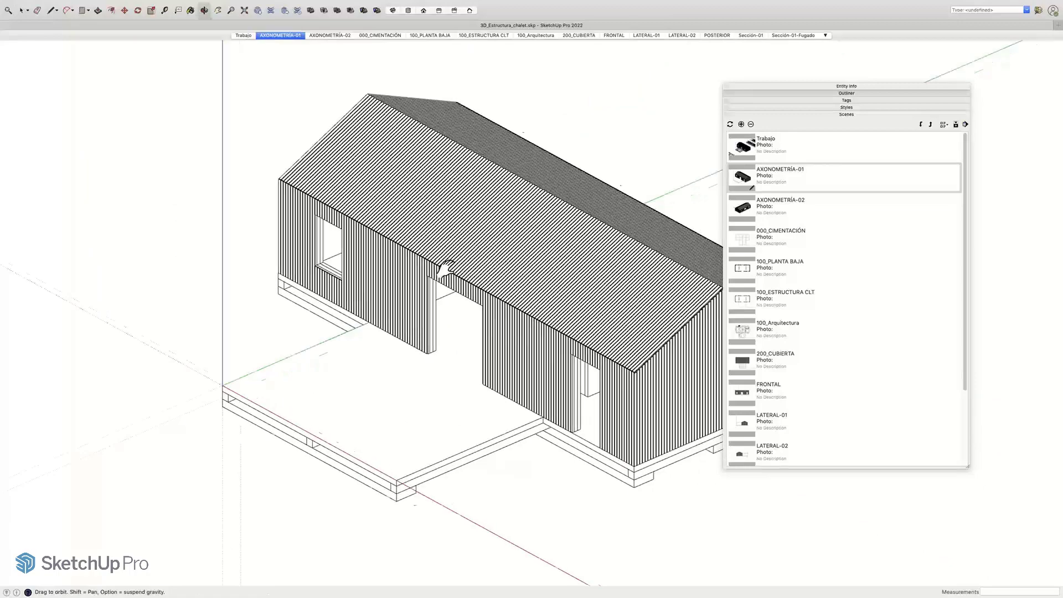
scroll(447, 276, down, 3)
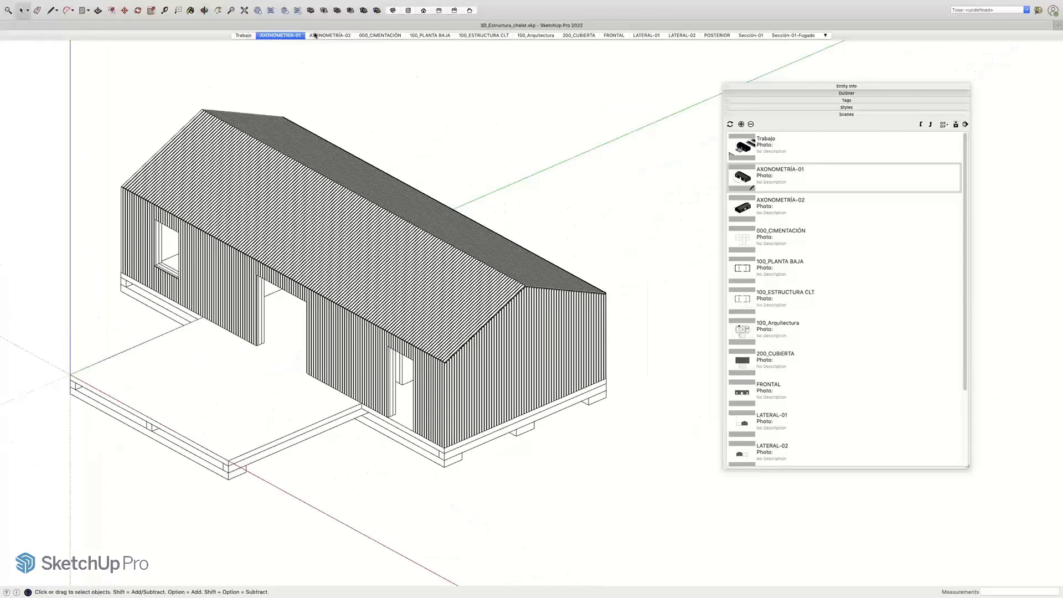
click(316, 35)
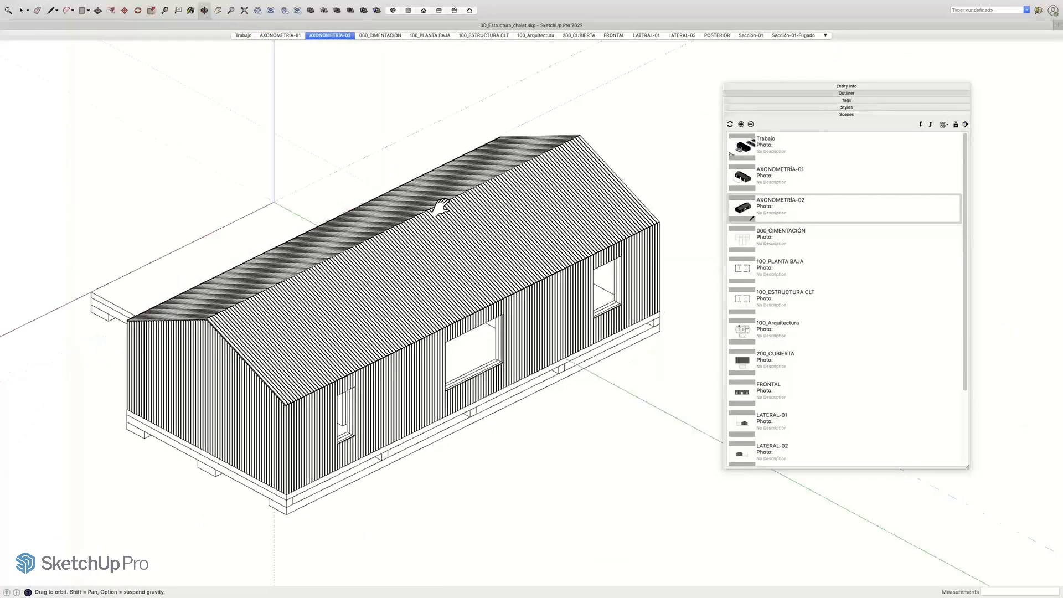
click(382, 35)
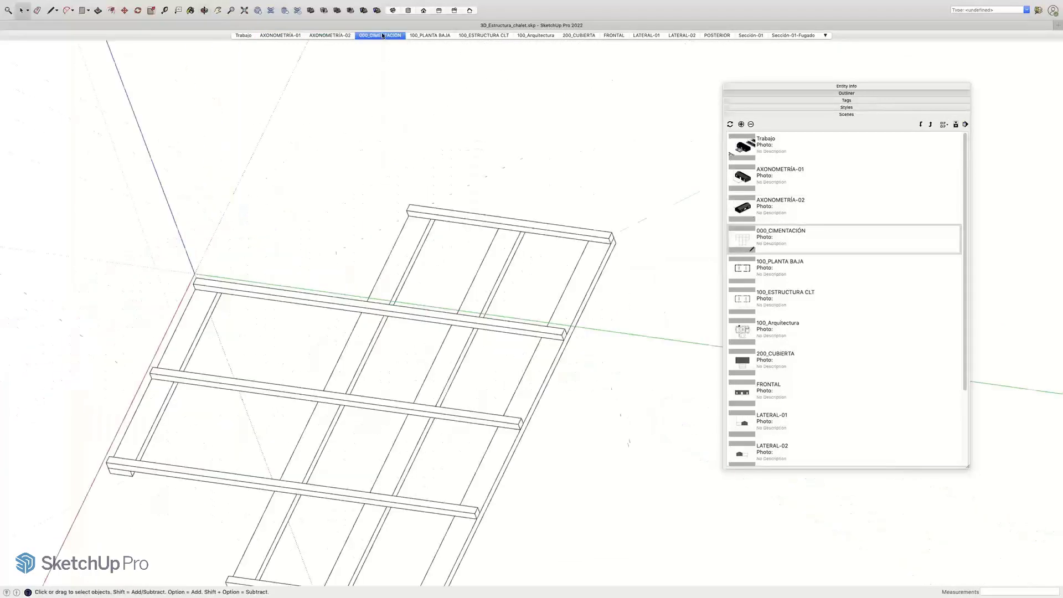
shift+middle_drag(522, 262, 387, 260)
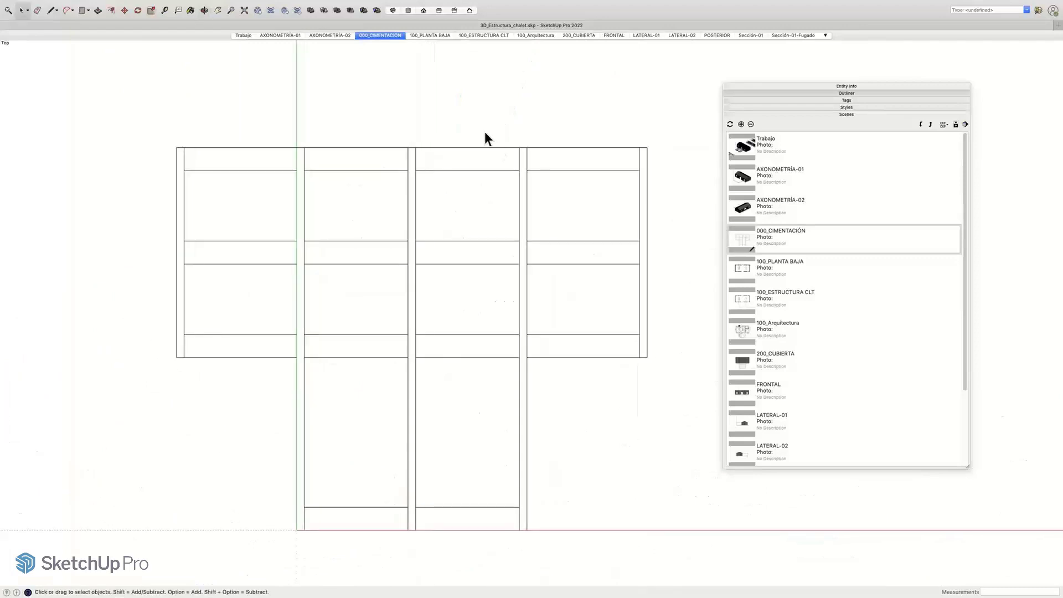
Step: Compare the 100_PLANTA BAJA, 100_ESTRUCTURA CLT and 100_Arquitectura plan scenes, examining the furnished, dimensioned plan in 3D
click(441, 35)
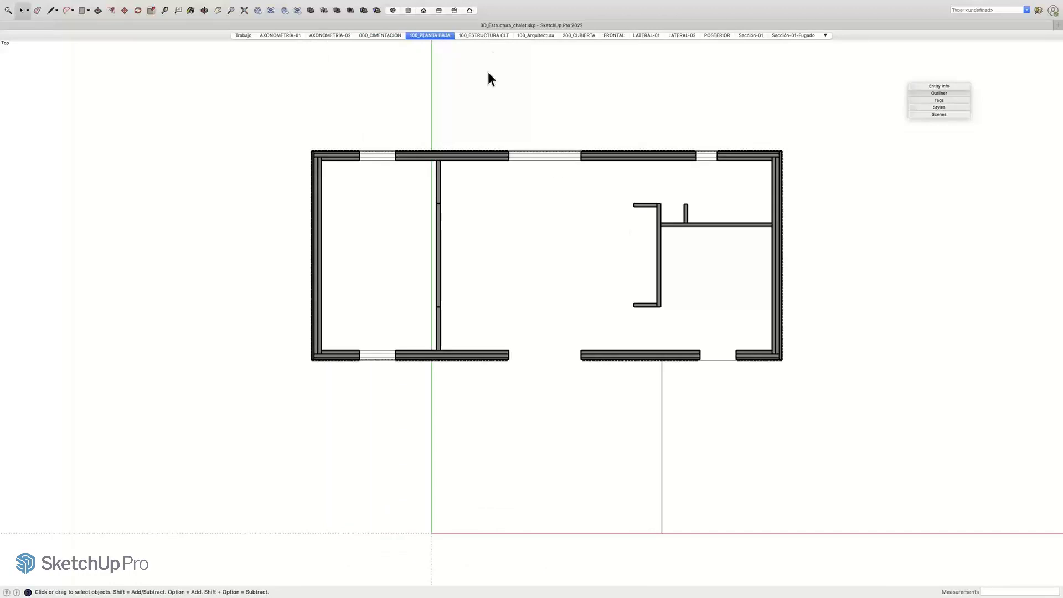
click(484, 36)
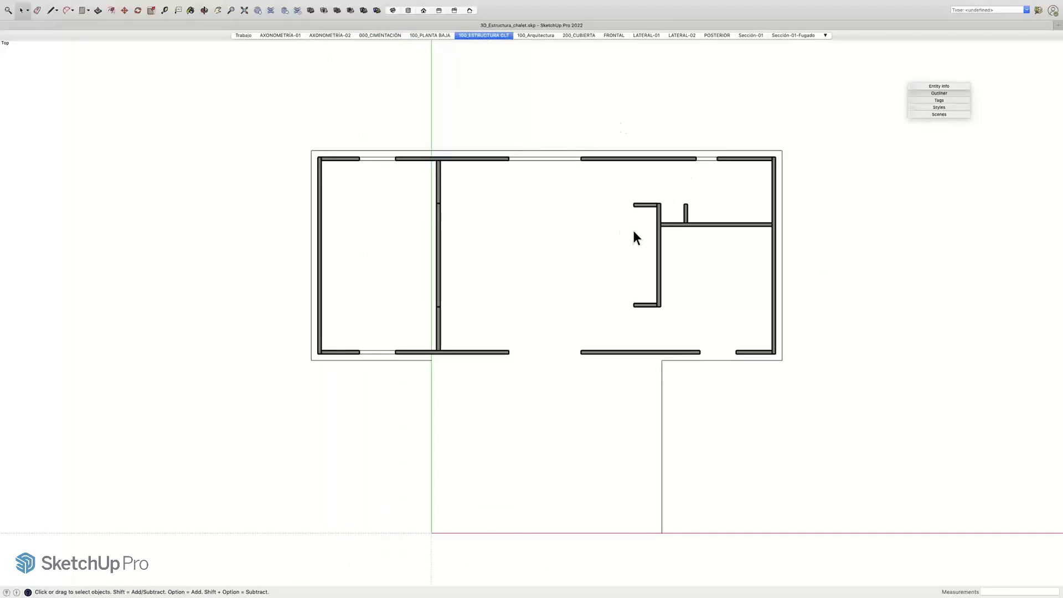
click(544, 36)
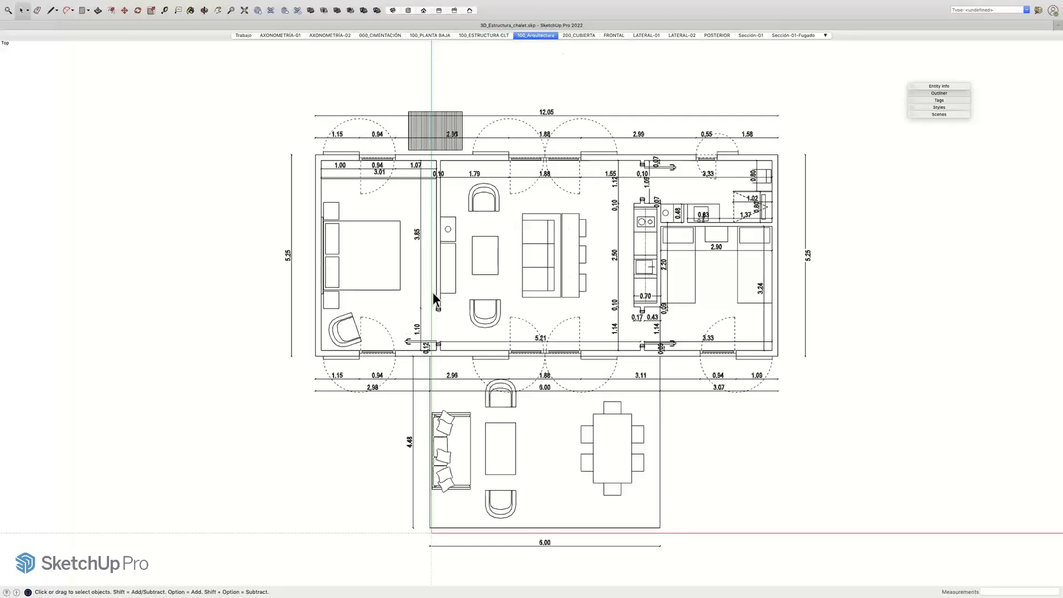
middle_drag(609, 233, 484, 300)
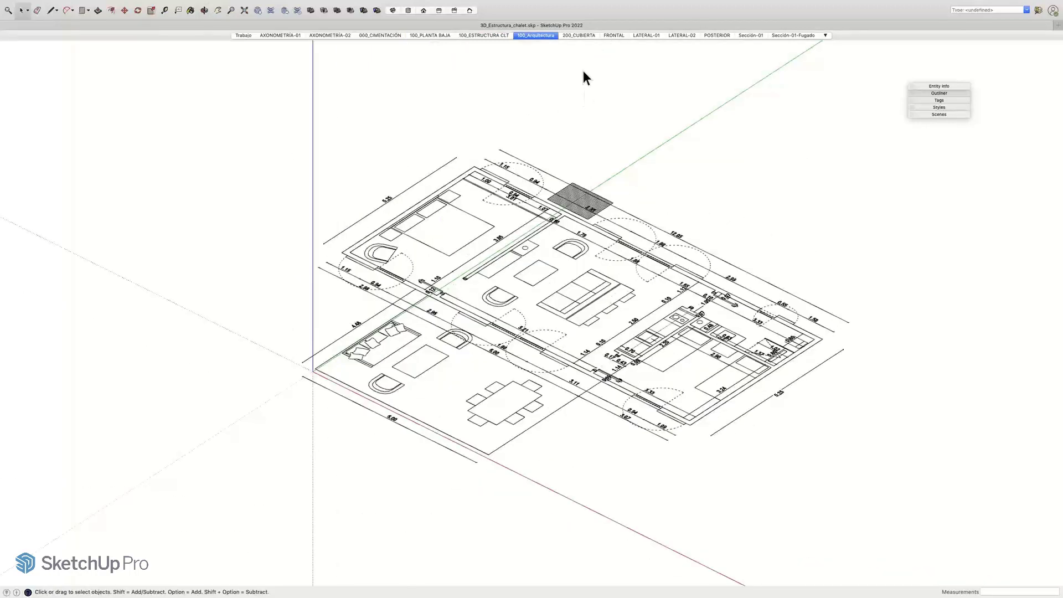
Step: Review the 200_CUBIERTA roof scene and the FRONTAL, LATERAL-01, LATERAL-02 and POSTERIOR elevation scenes
click(580, 35)
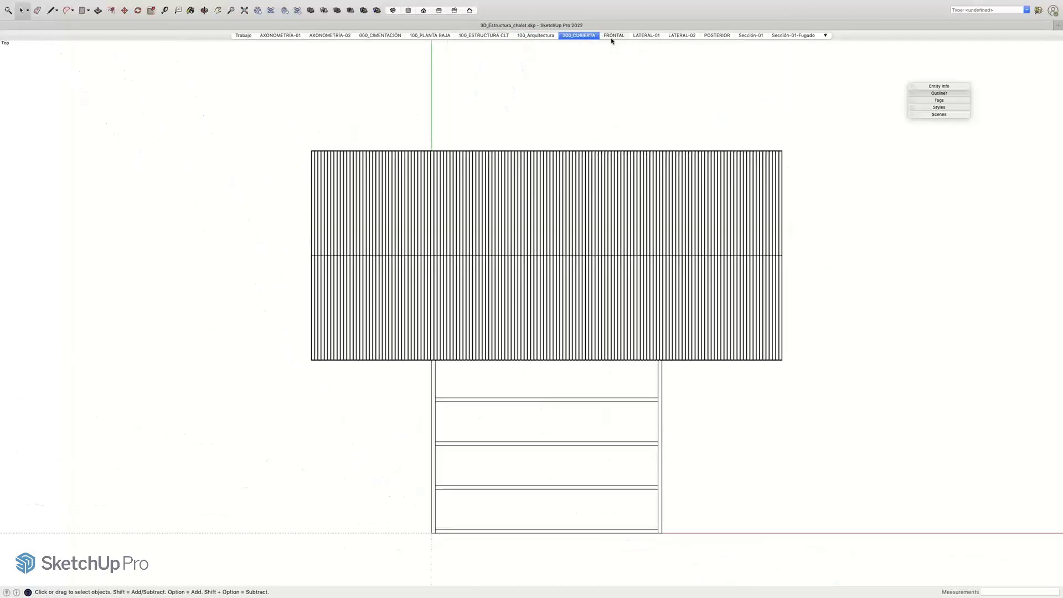
click(614, 37)
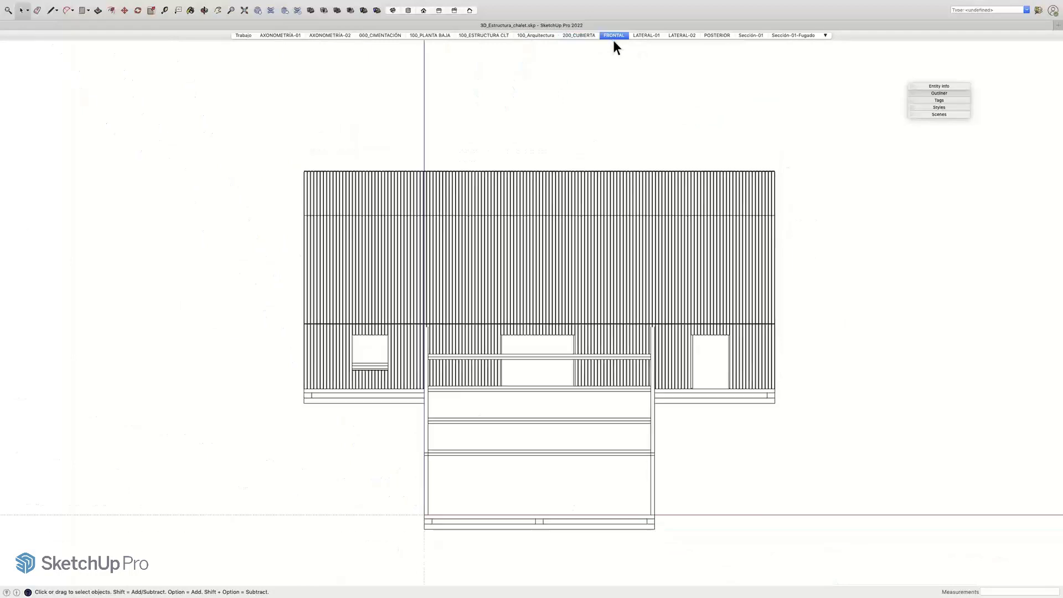
click(646, 35)
click(695, 35)
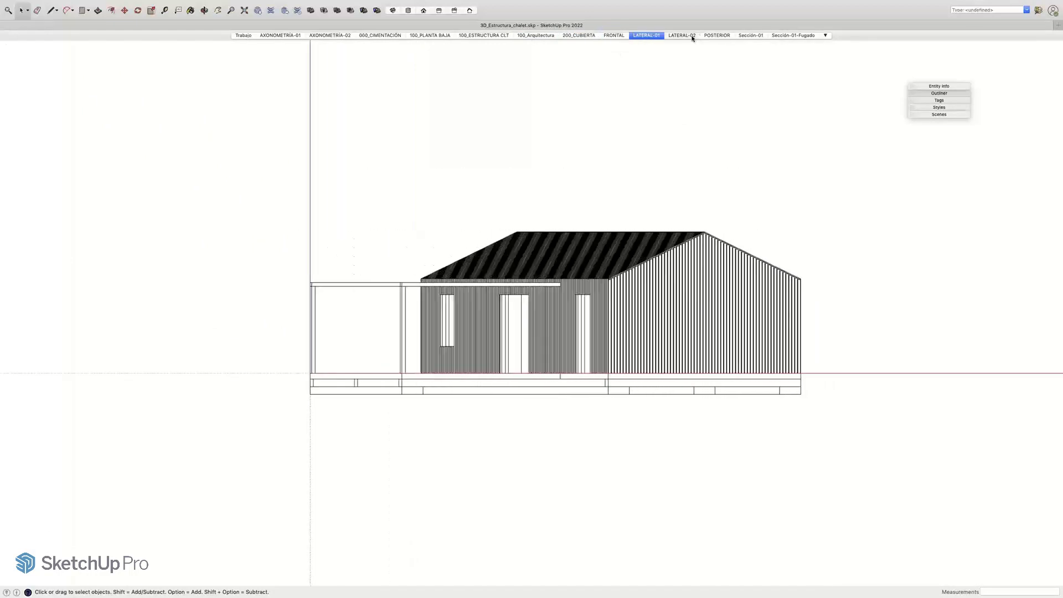
click(706, 35)
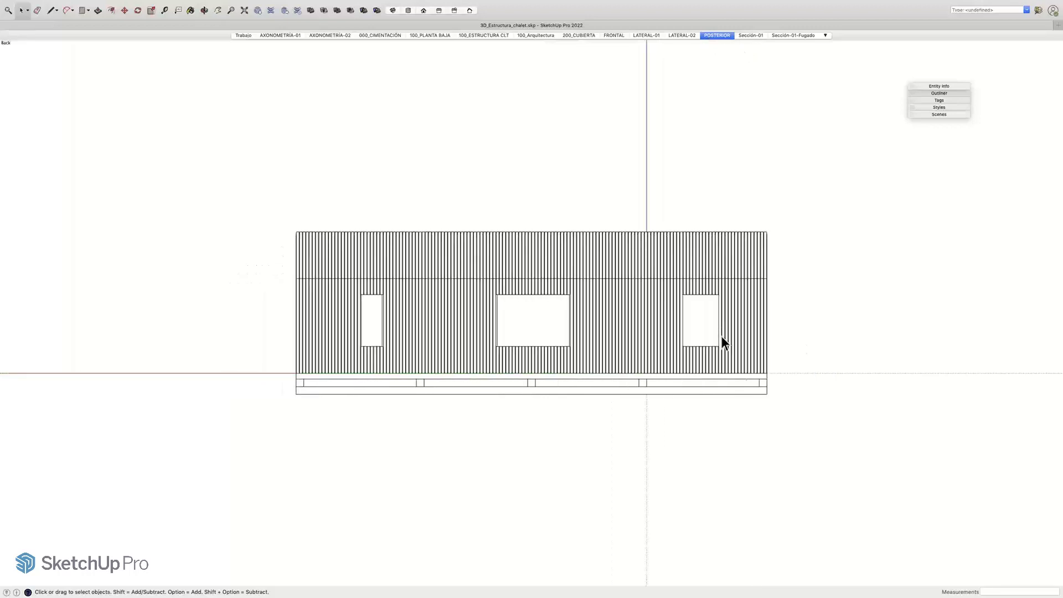
Step: Activate the Sección-01 scene and examine the cut chalet in 3D
click(751, 36)
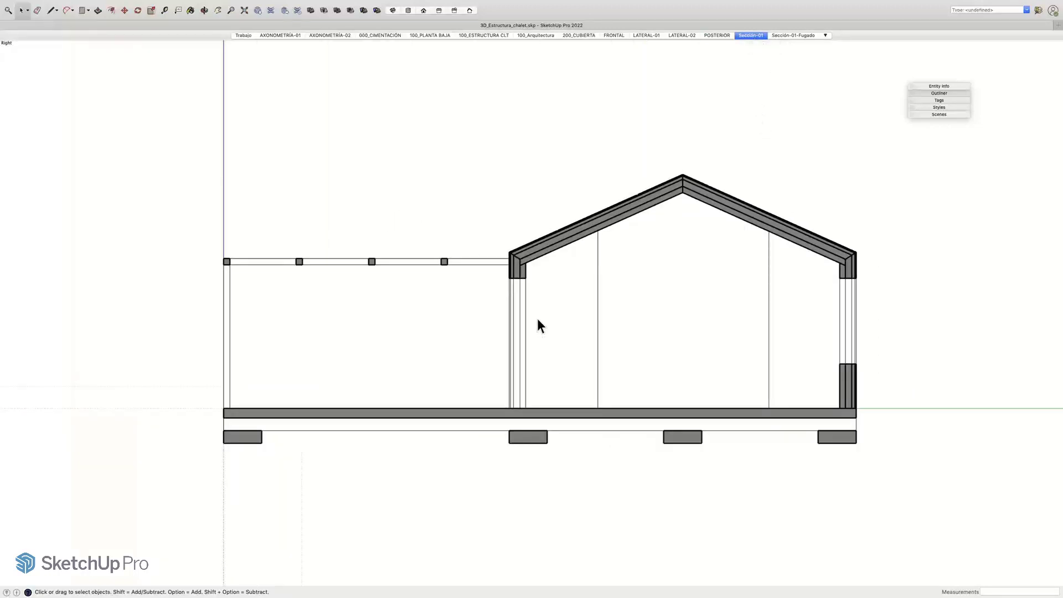
middle_drag(537, 318, 716, 412)
shift+middle_drag(862, 468, 733, 380)
scroll(716, 411, down, 3)
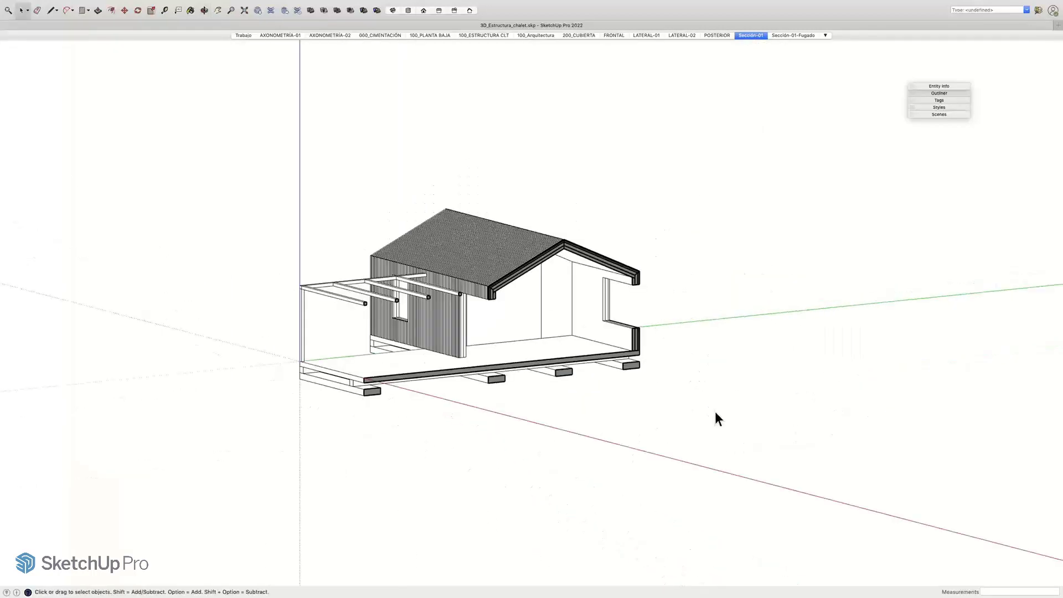
scroll(437, 324, up, 3)
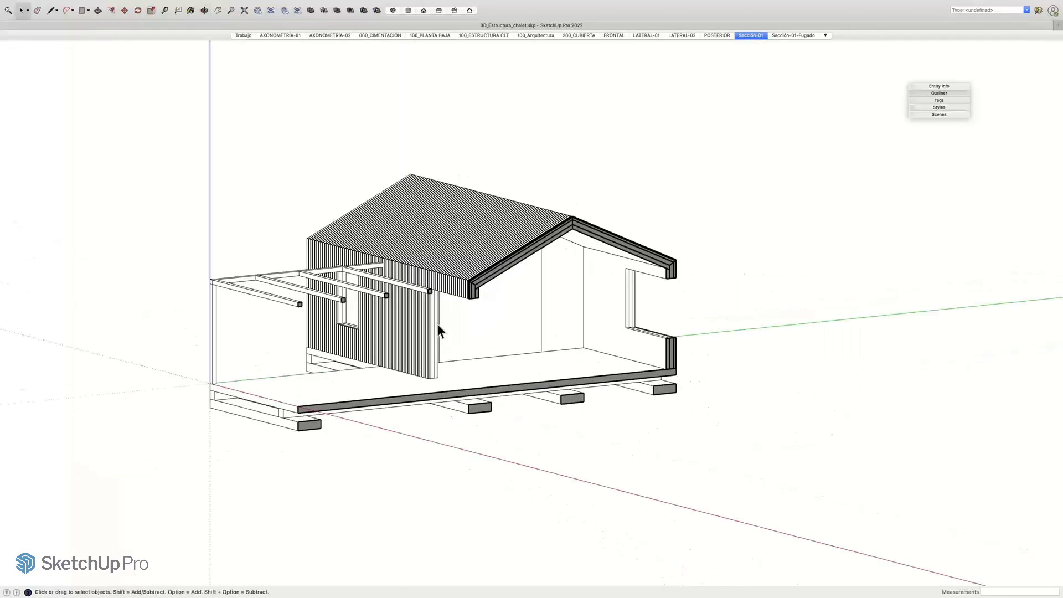
Step: Open the Tags palette, move it clear of the model and make the 2D_Sección tag visible
click(941, 101)
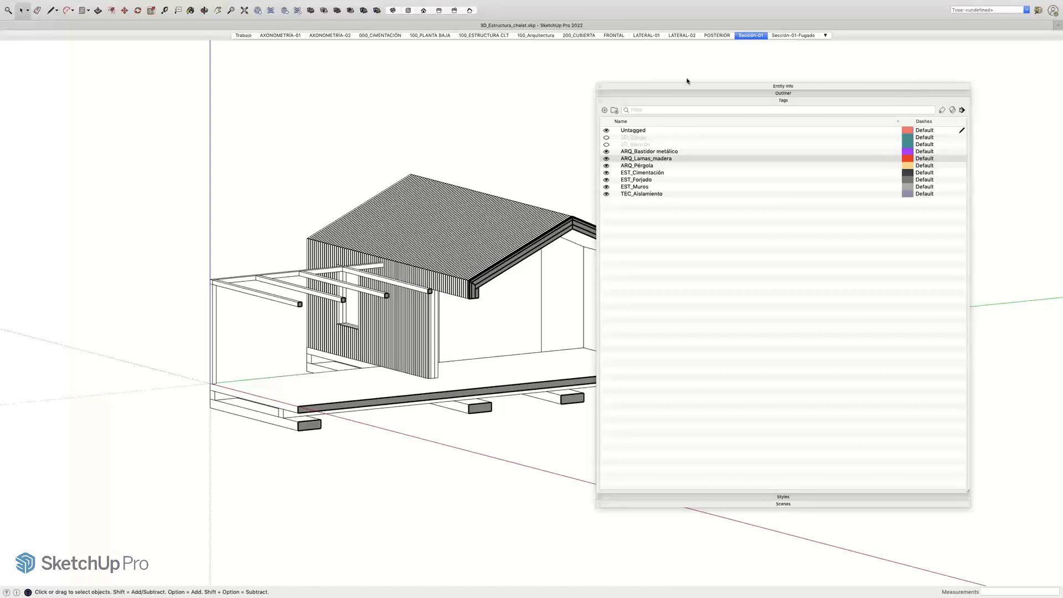
drag(664, 86, 756, 71)
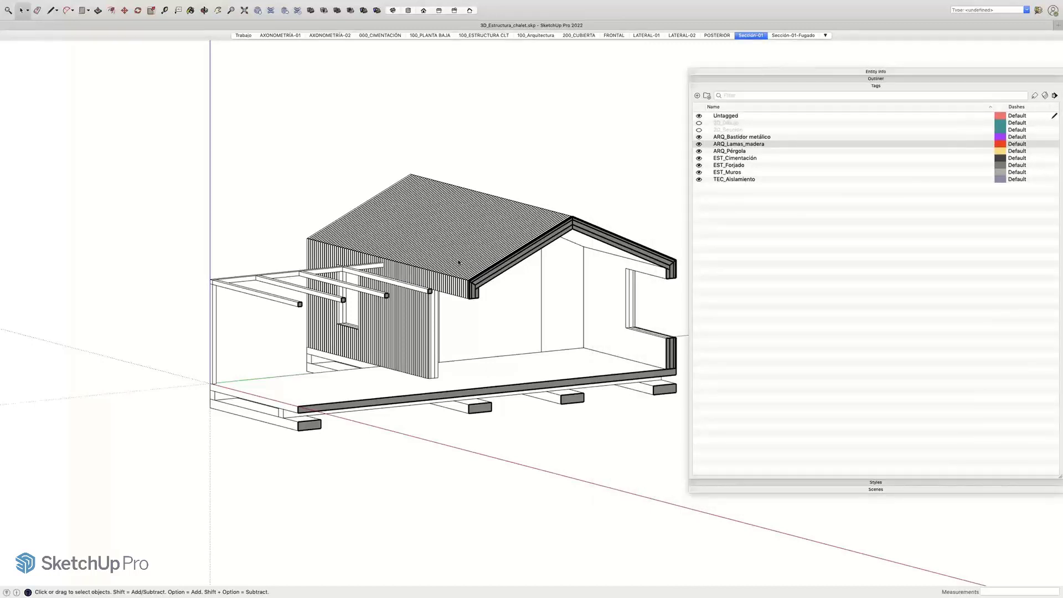
scroll(459, 262, down, 2)
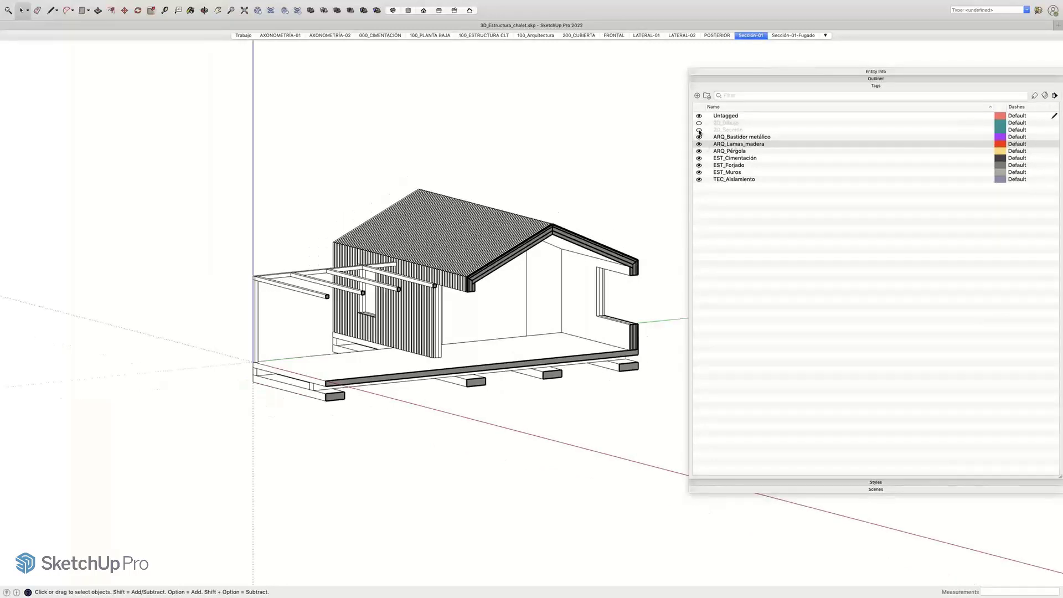
click(700, 129)
Step: Move the vertical section plane across the chalet about 3 m along the red axis
scroll(467, 229, down, 3)
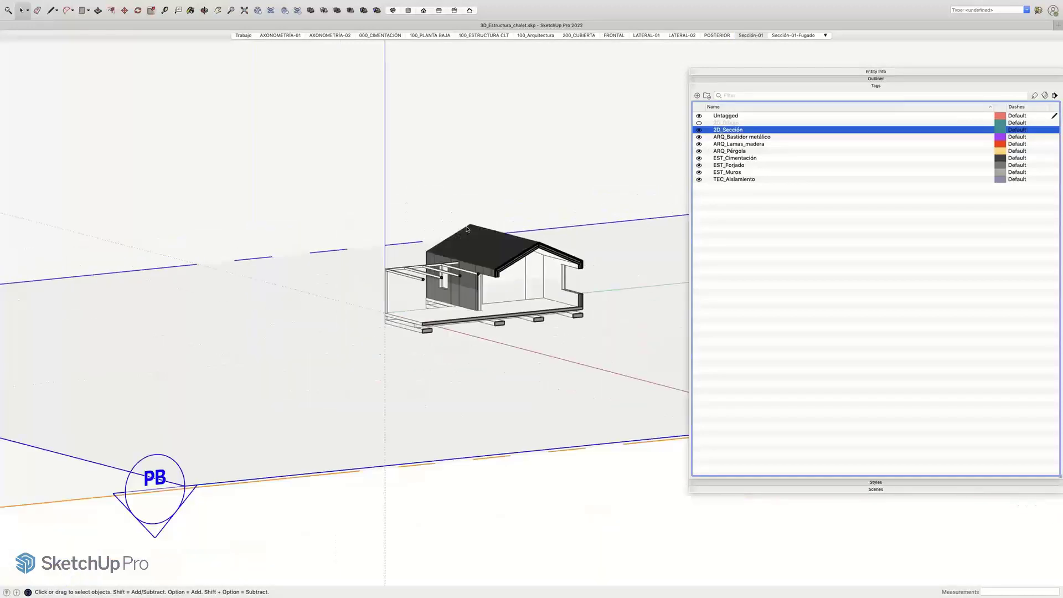
middle_drag(467, 229, 468, 223)
scroll(468, 224, down, 5)
click(250, 363)
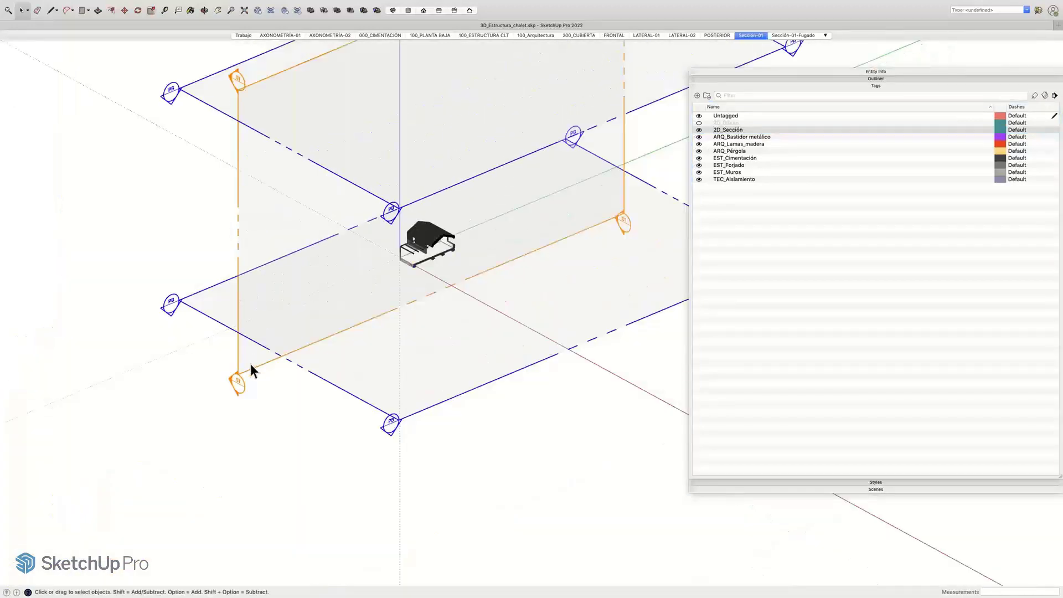
key(m)
click(251, 364)
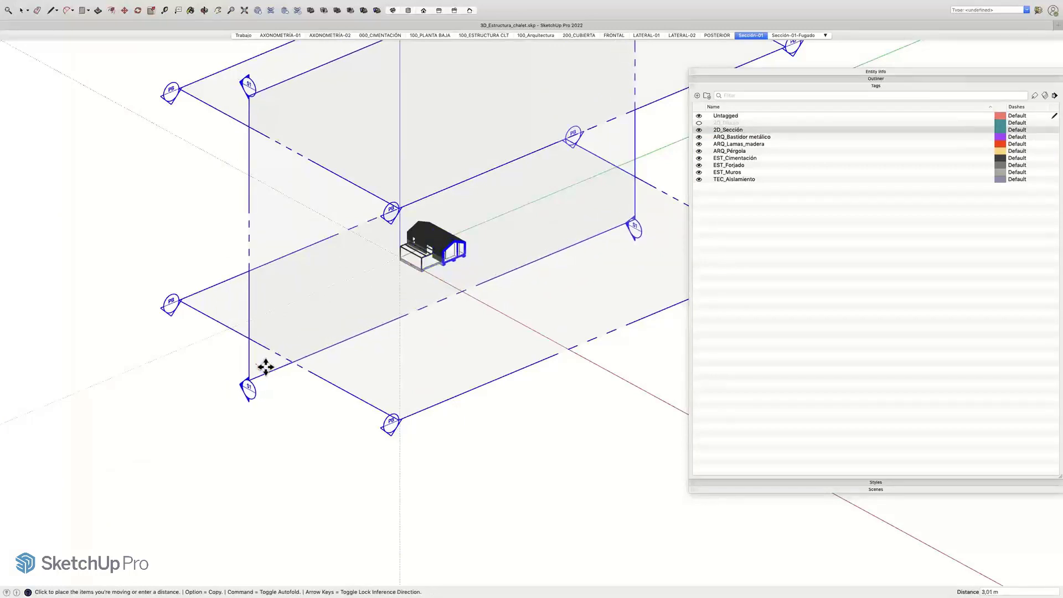
click(267, 370)
key(space)
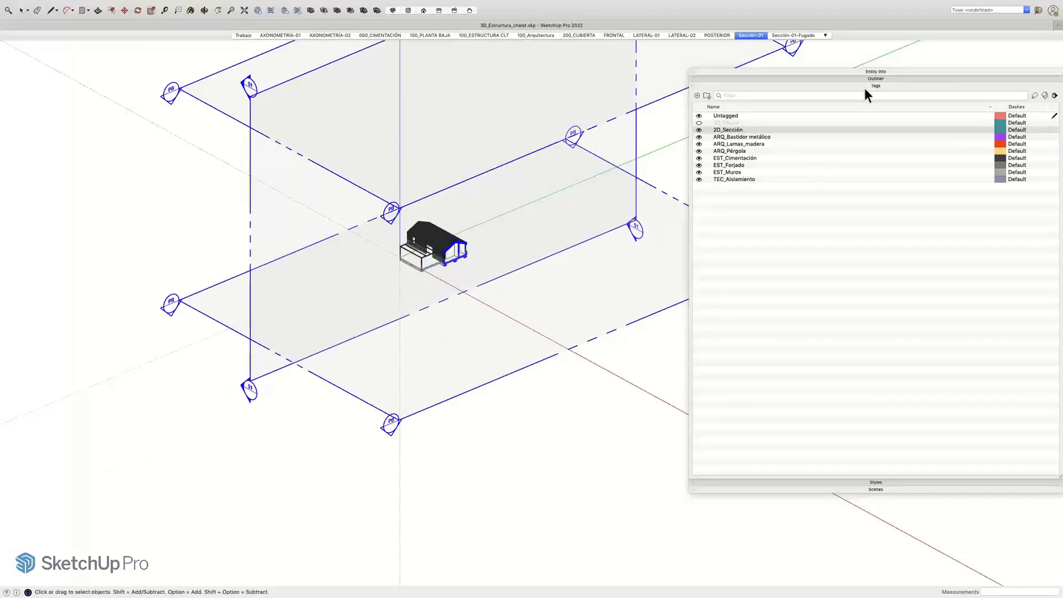
Step: Fold up the Tags palette, expand the scene list and activate the Sección-01-Fugado scene
click(867, 87)
click(1031, 100)
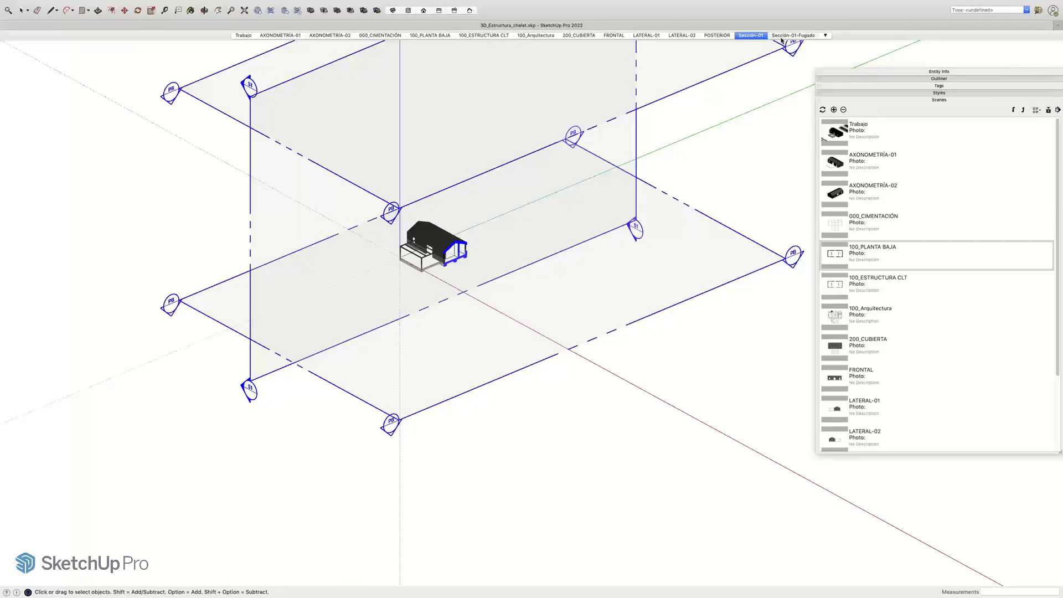
click(782, 37)
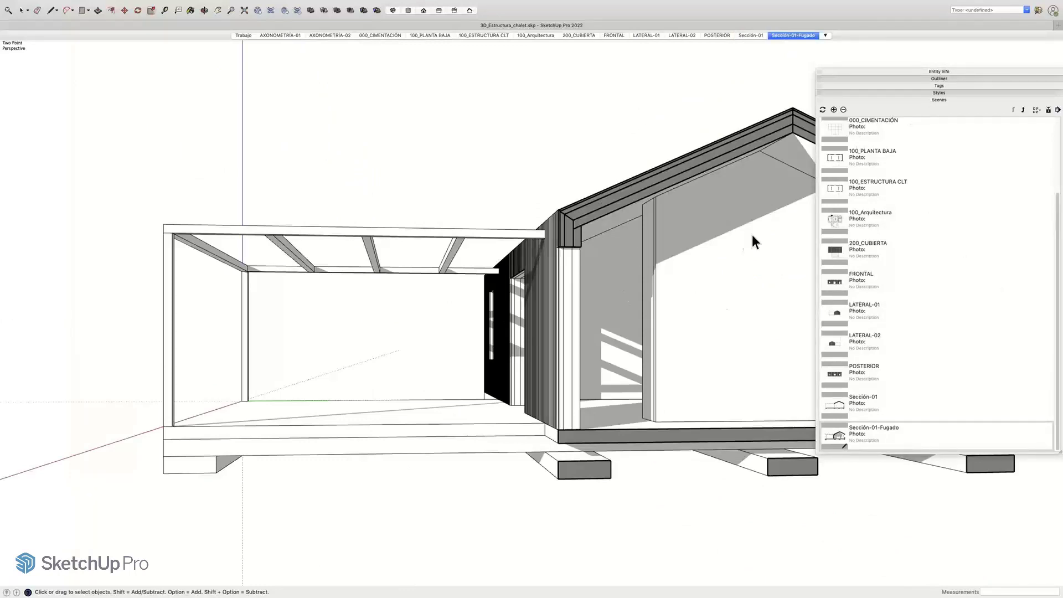
Step: Hide the EST_Muros and ARQ_Lamas_madera tags, then move the palette stack off the section and fold it up
click(931, 87)
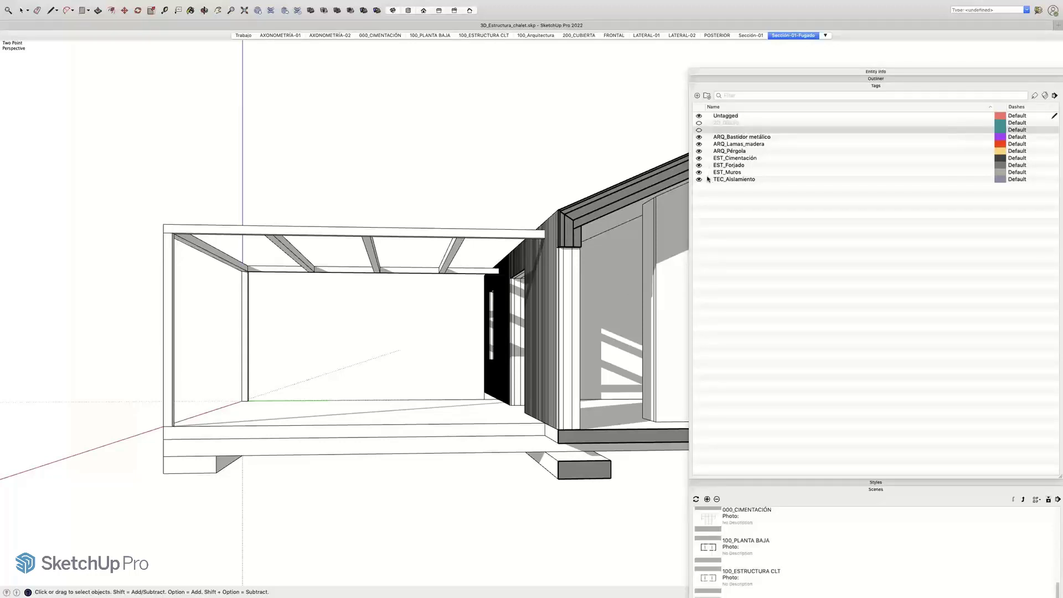
click(700, 173)
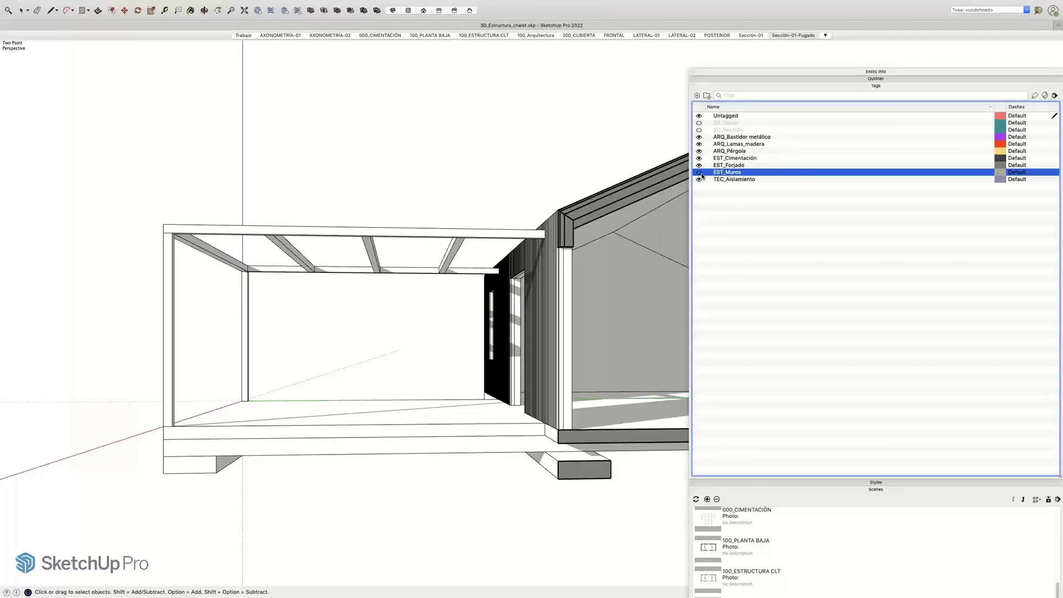
click(700, 144)
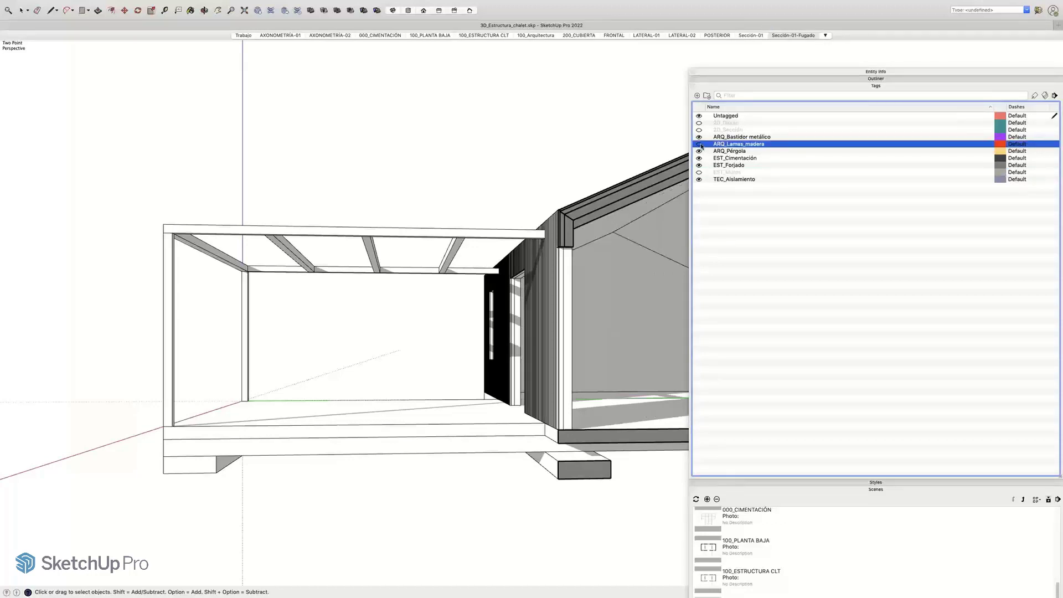
click(886, 85)
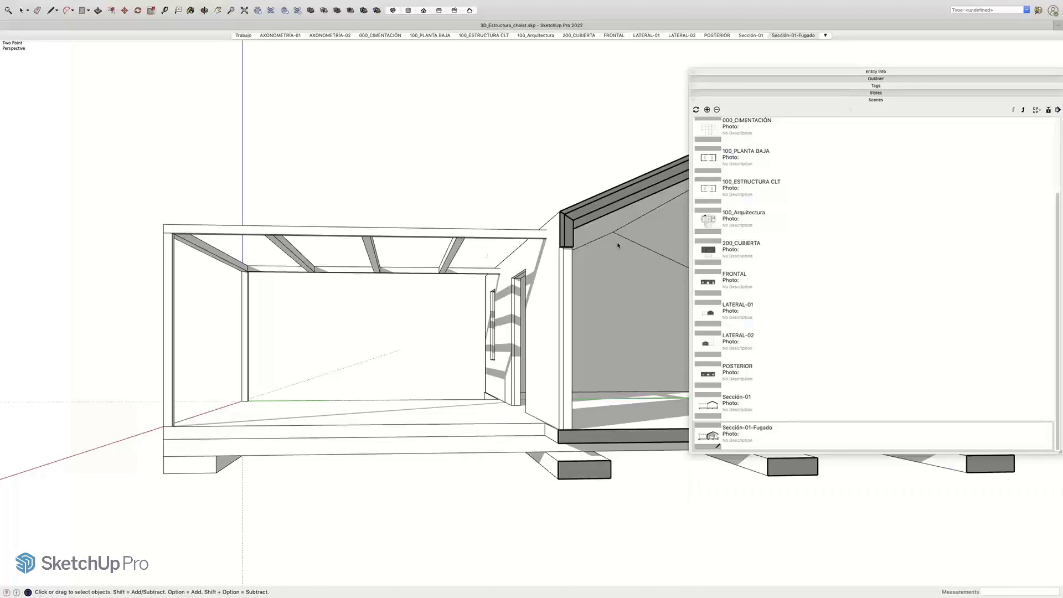
drag(783, 71, 257, 103)
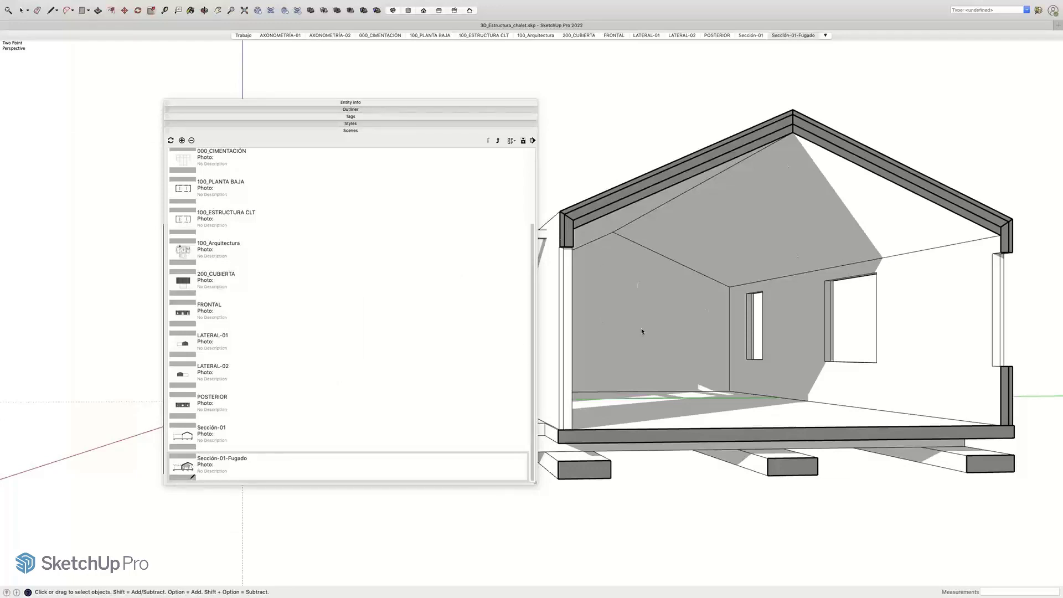
click(355, 131)
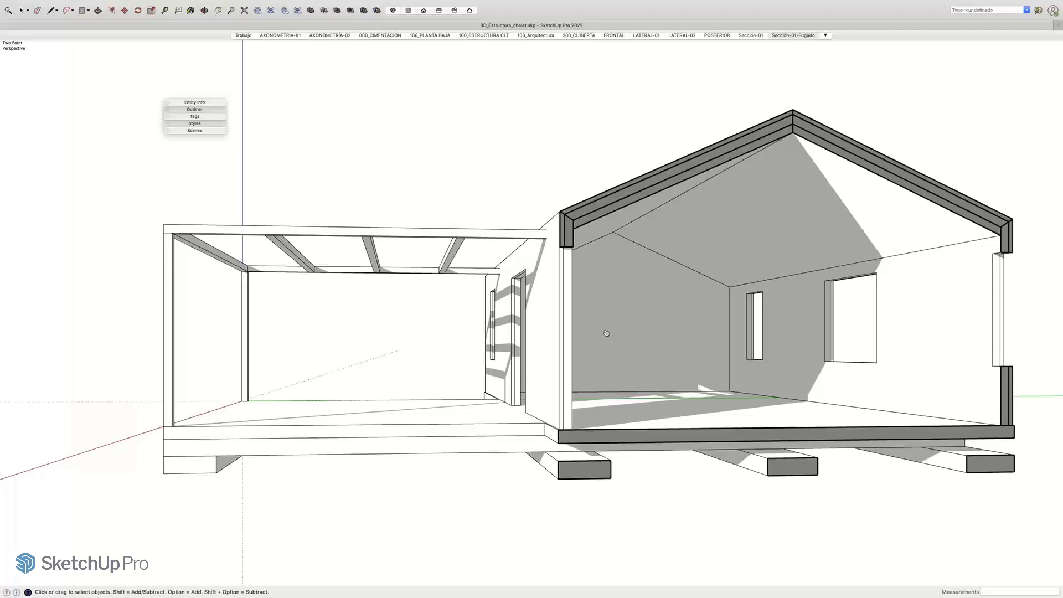
Step: Switch to LayOut and show the 03_Ejercicio document in full screen
key(super+Tab)
key(super+Tab)
key(super+Tab)
key(super+Tab)
key(super+Tab)
key(super+Tab)
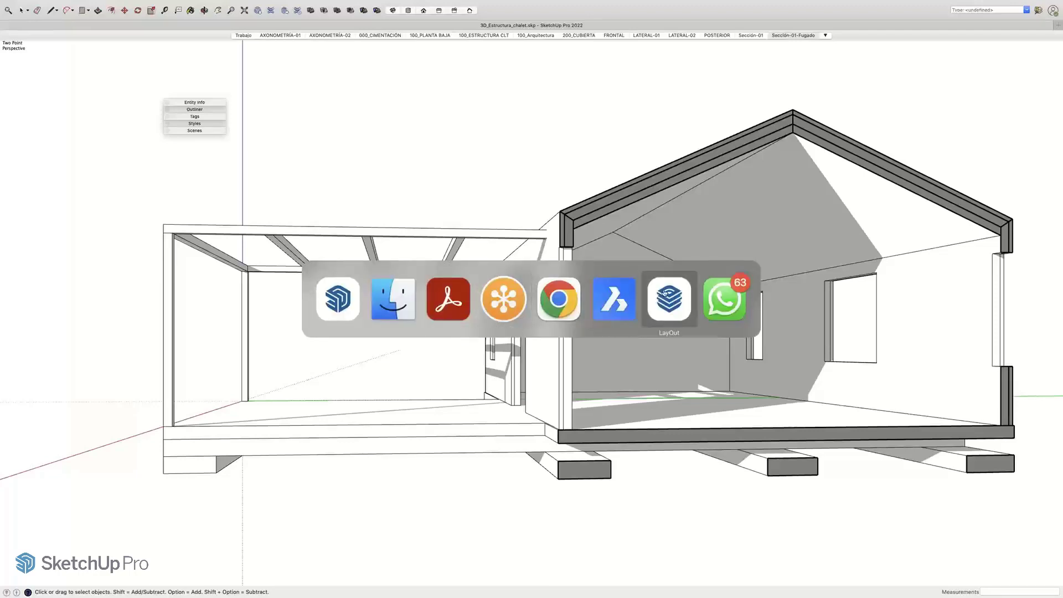
click(665, 293)
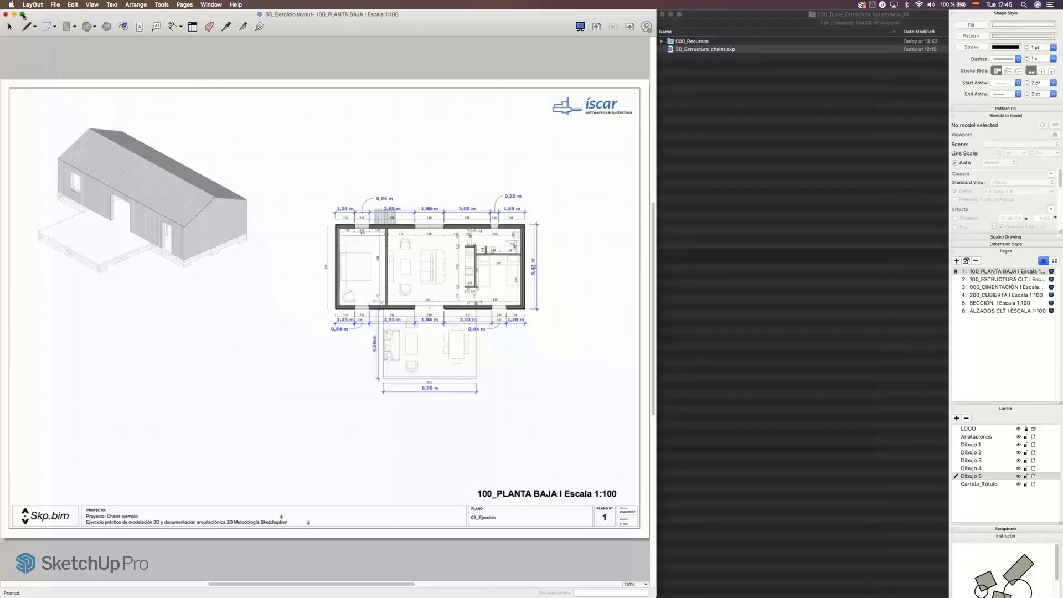
key(ctrl+super+f)
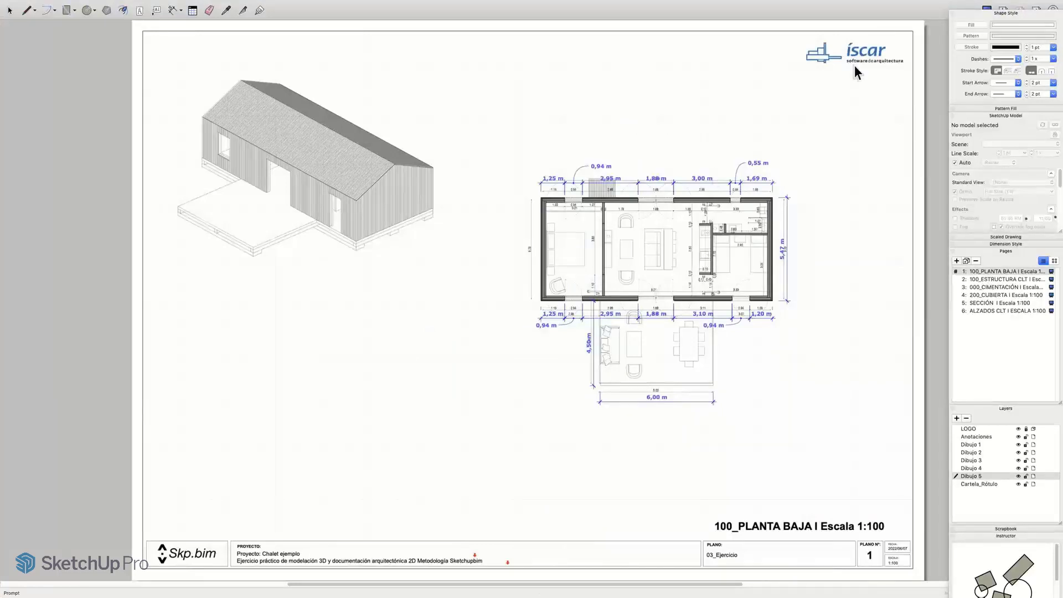
Step: Leave full screen and widen the document window to fill the space beside the panels
mouse_move(1034, 5)
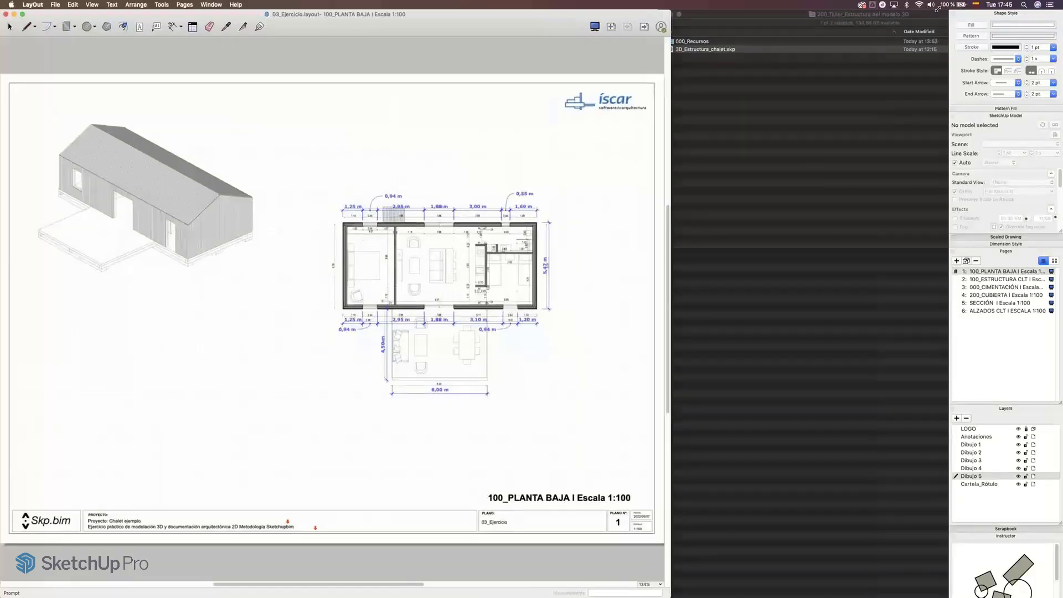
drag(938, 8, 949, 10)
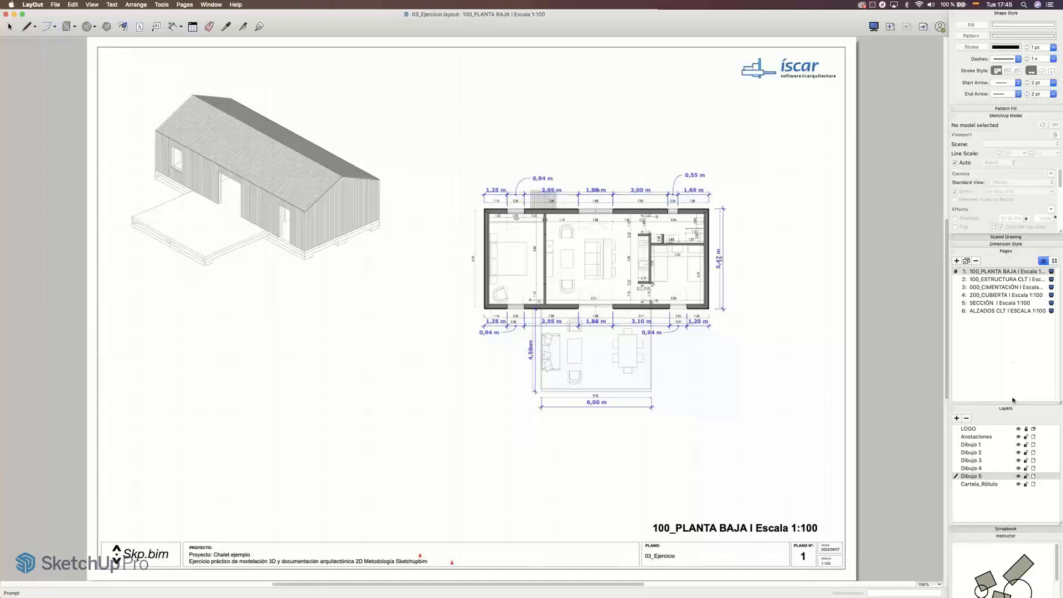
Step: Hide the Anotaciones layer and the Dibujo 1 to Dibujo 5 layers one after another, and show them again
click(1018, 437)
click(1018, 445)
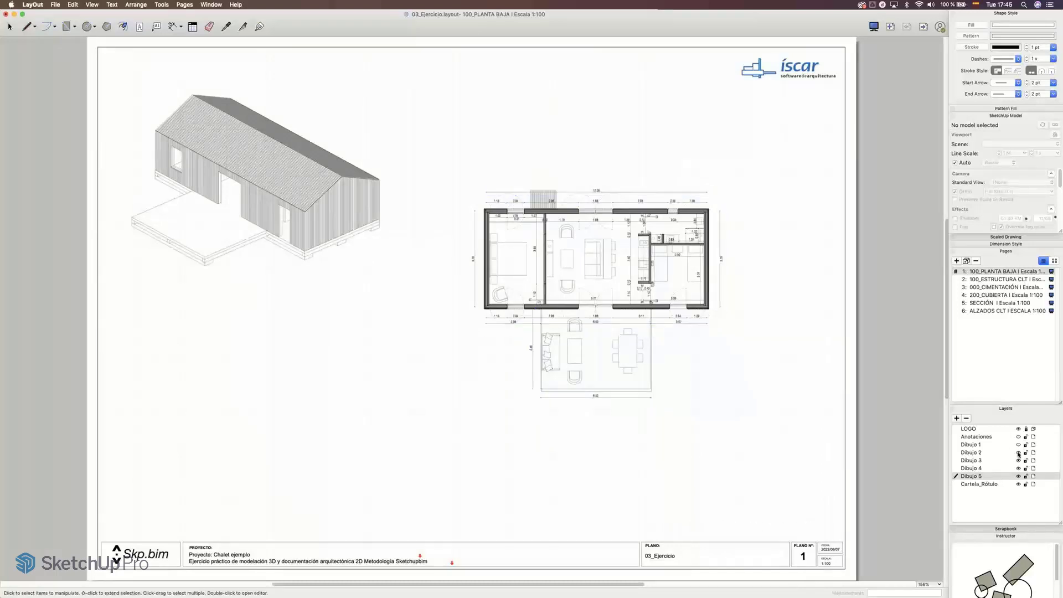
click(1019, 452)
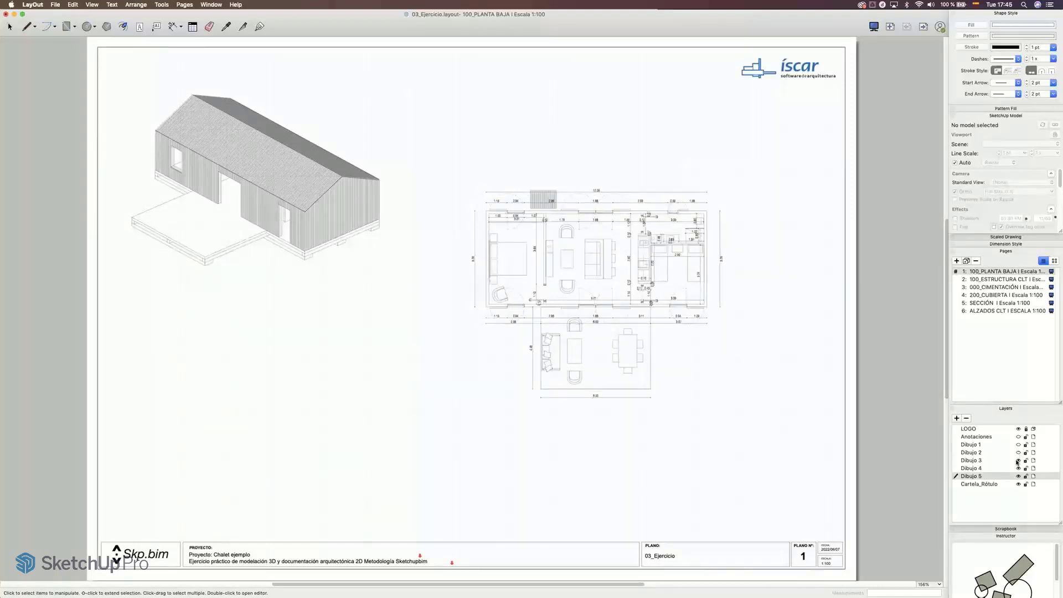
click(1019, 461)
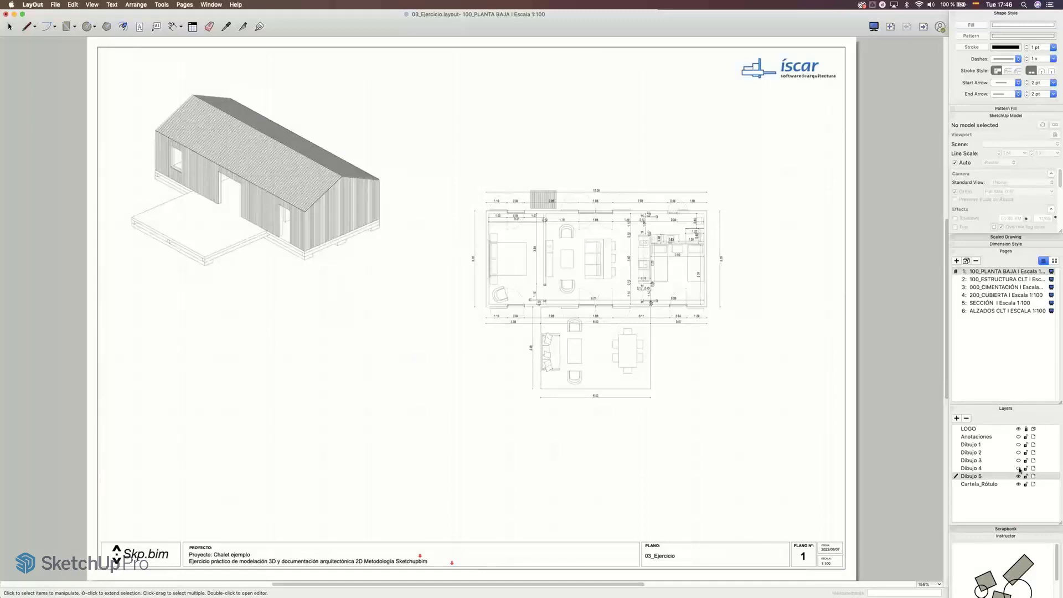
click(1019, 476)
click(1019, 477)
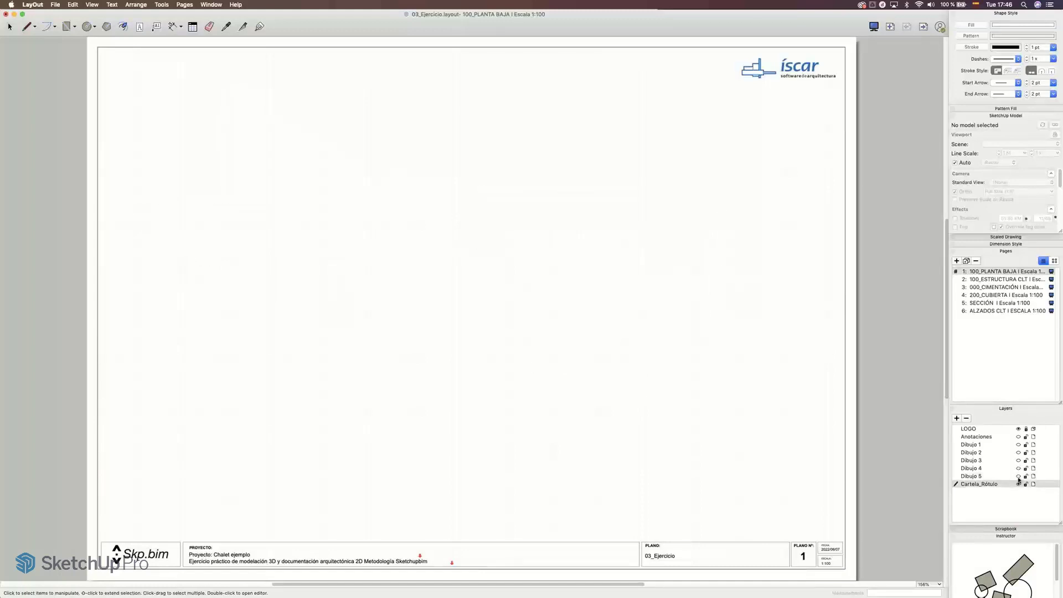
click(1020, 475)
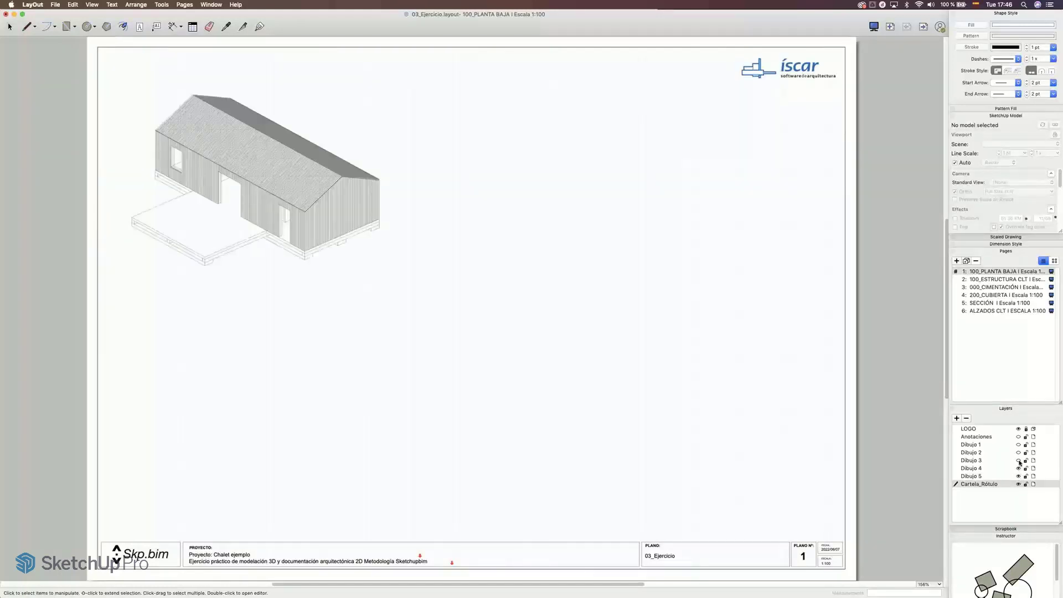
click(1019, 461)
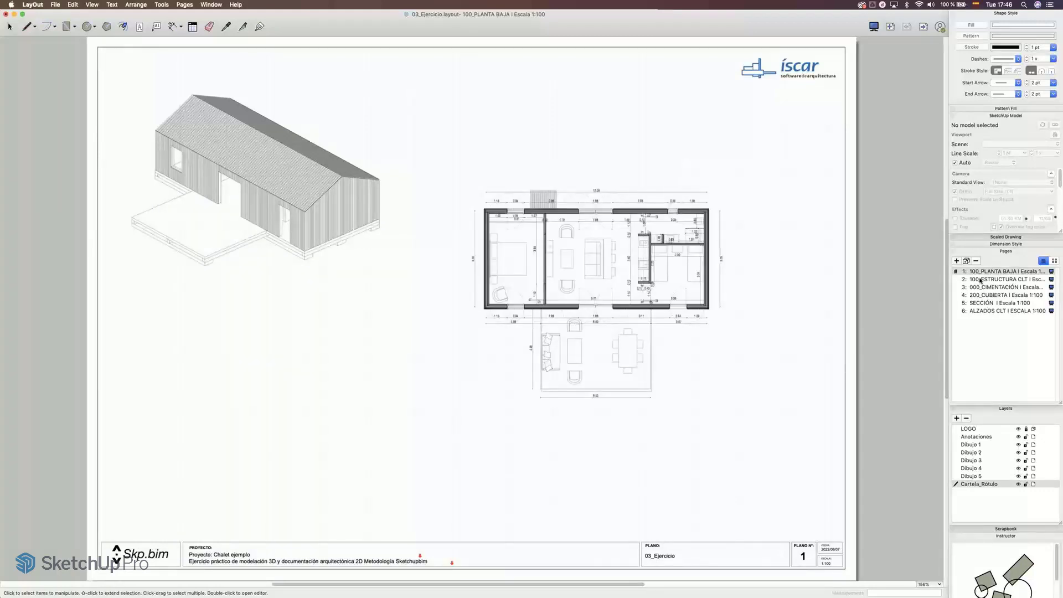
Step: View the 100_ESTRUCTURA CLT, 000_CIMENTACIÓN and 200_CUBIERTA pages in turn
click(980, 280)
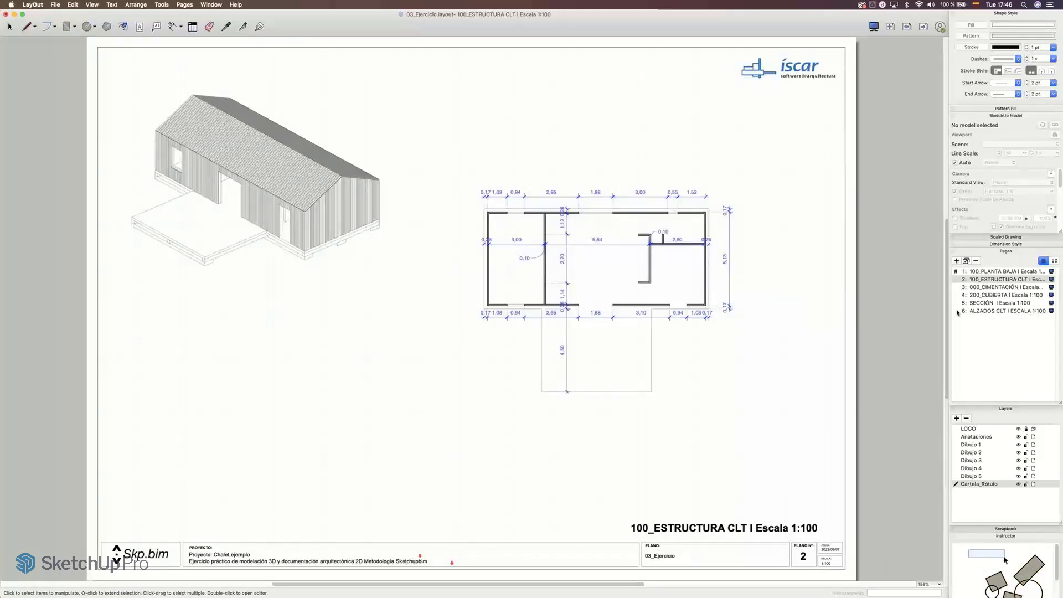
click(977, 288)
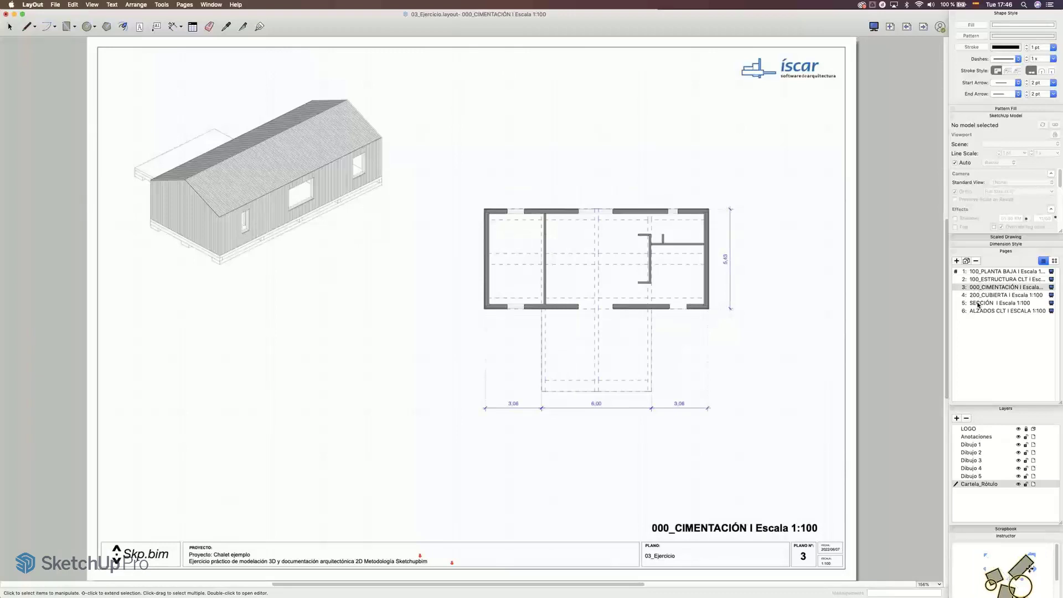
click(974, 296)
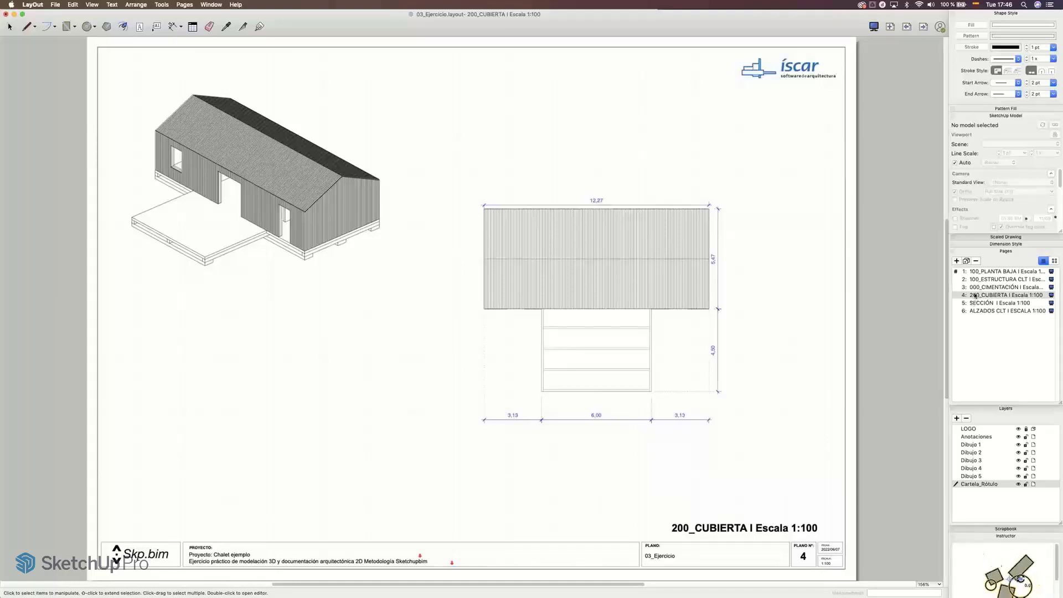
Step: Return to the 000_CIMENTACIÓN page, orbit the plan viewport's model into a 3D view and undo the change
click(976, 288)
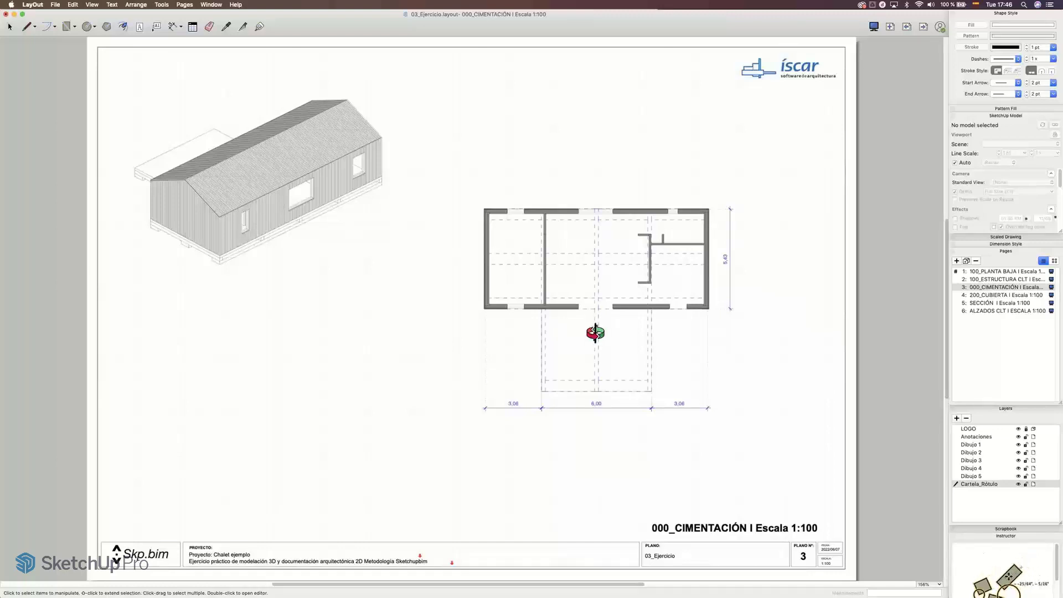
double_click(596, 333)
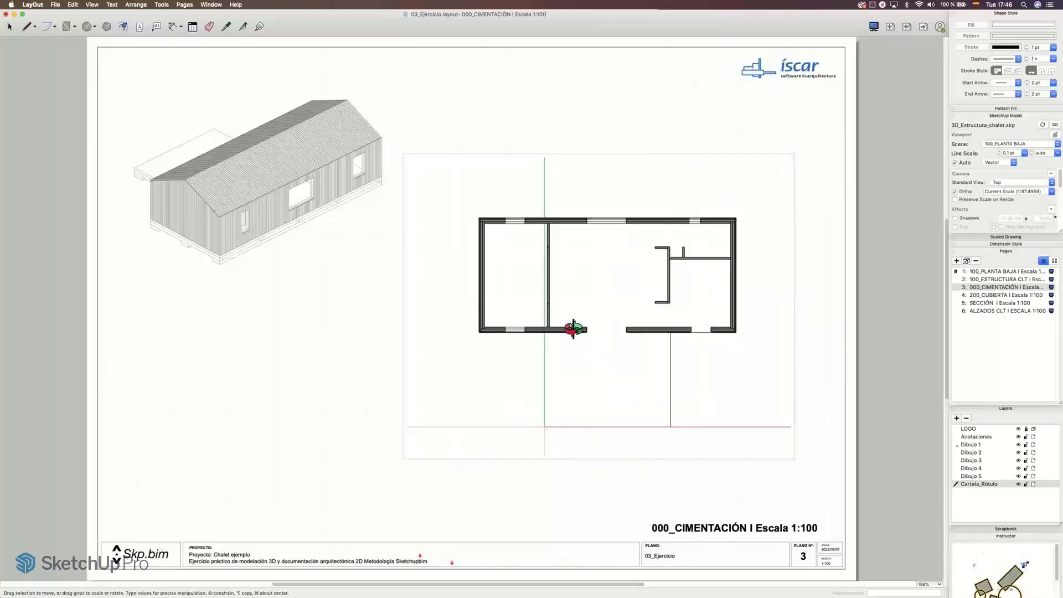
mouse_move(573, 330)
mouse_down()
mouse_move(488, 196)
mouse_move(482, 245)
mouse_move(534, 275)
mouse_move(688, 277)
mouse_up()
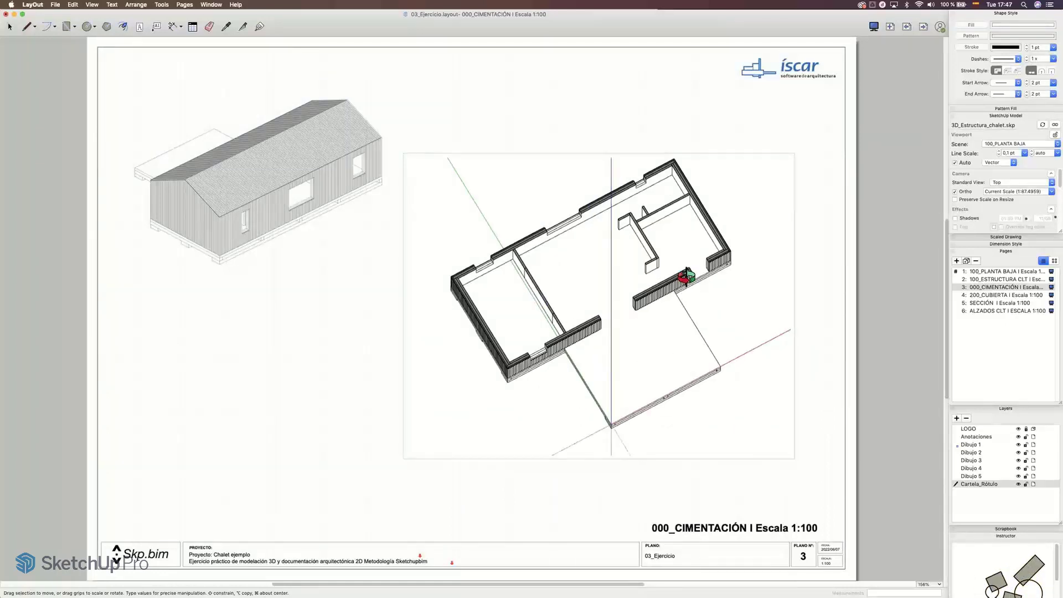
key(super+z)
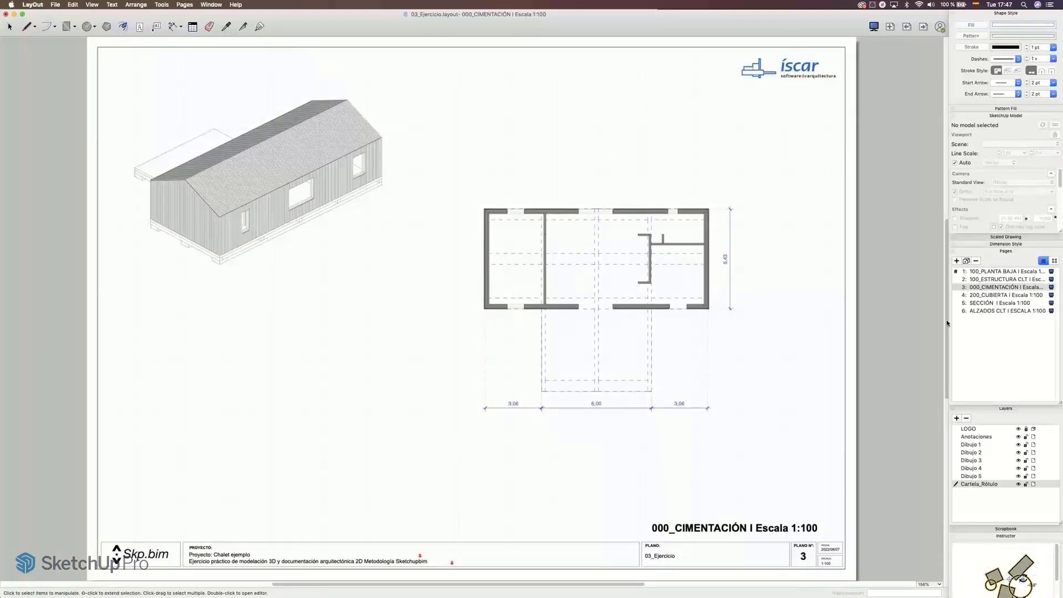
Step: Go through 200_CUBIERTA to the SECCIÓN page and delete the grouped material labels on the large perspective section
click(976, 297)
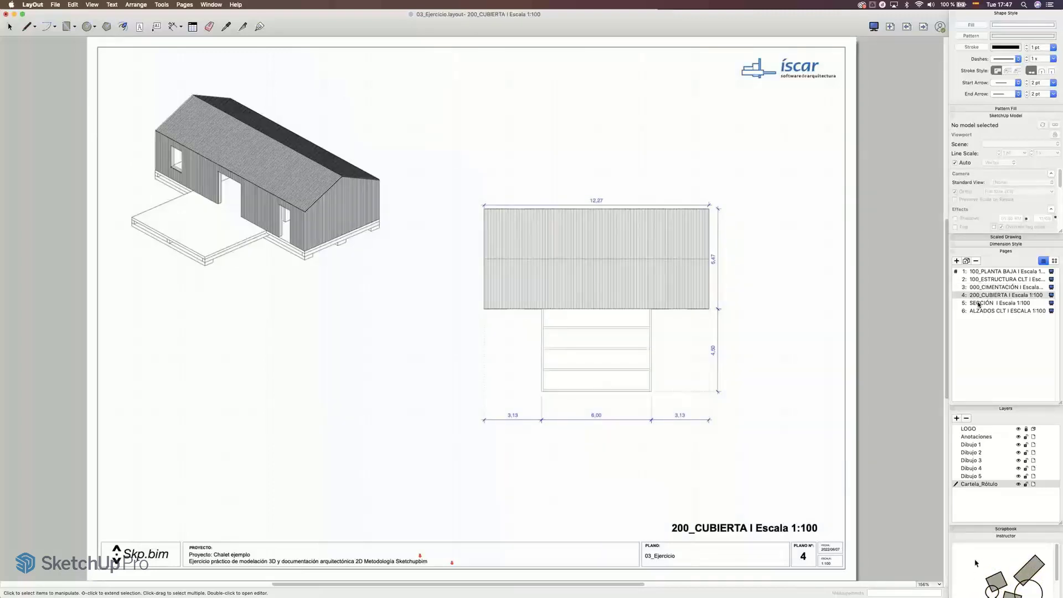
click(978, 303)
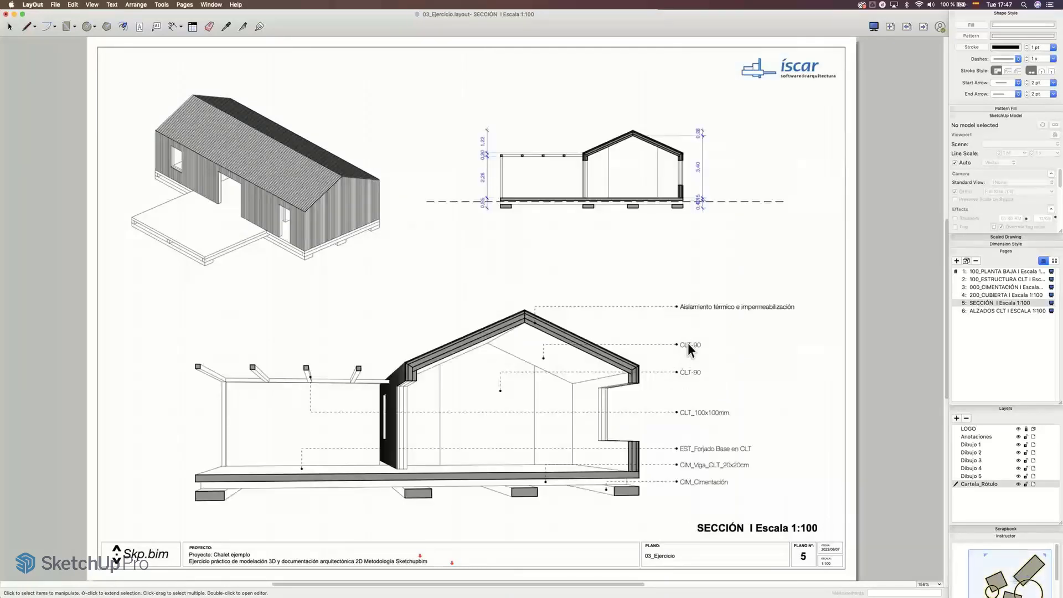
click(688, 343)
double_click(687, 345)
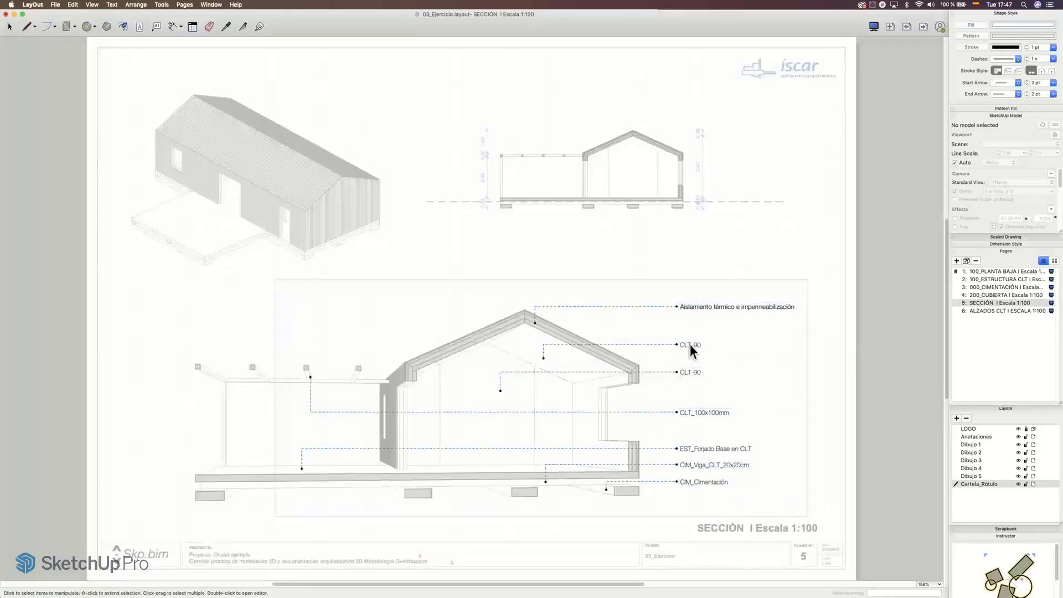
key(Escape)
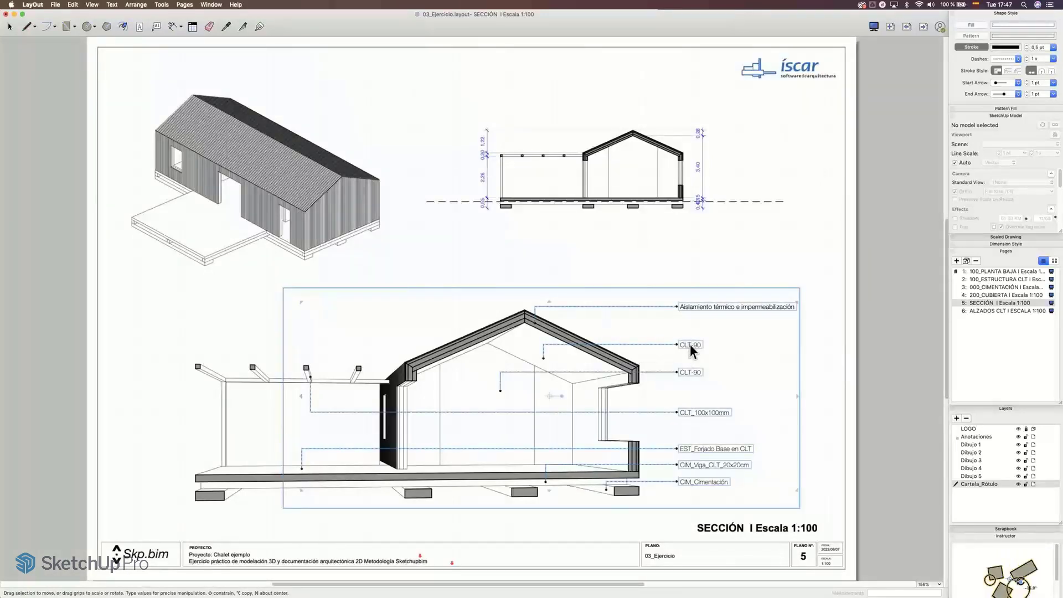
key(Delete)
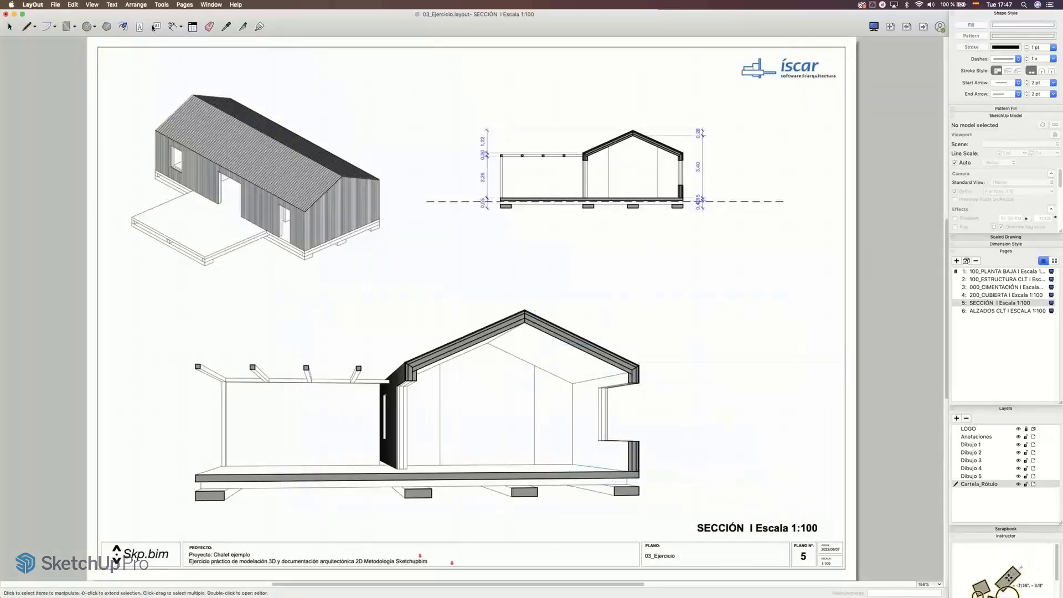
Step: Add a label from the section's interior just below the roof, using the group name ARQ_Fachada Ventilada as its text
click(157, 26)
click(545, 341)
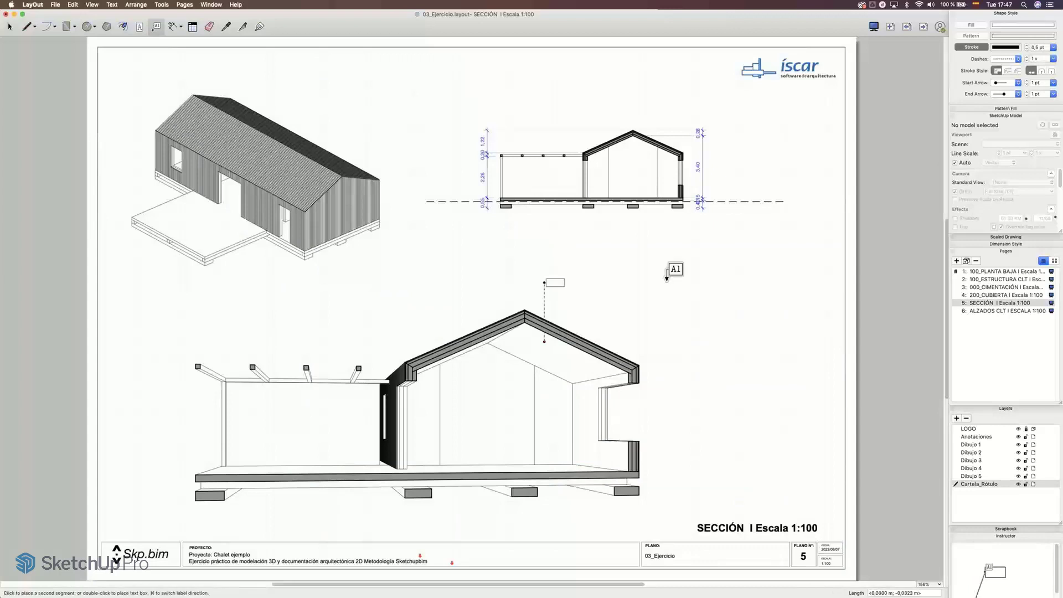
double_click(647, 283)
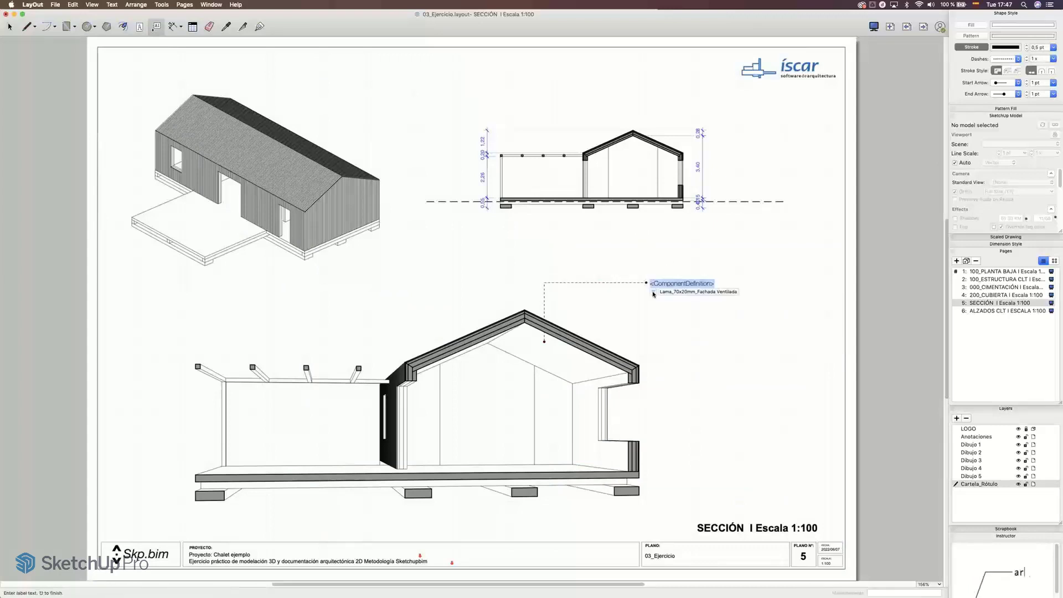
click(653, 293)
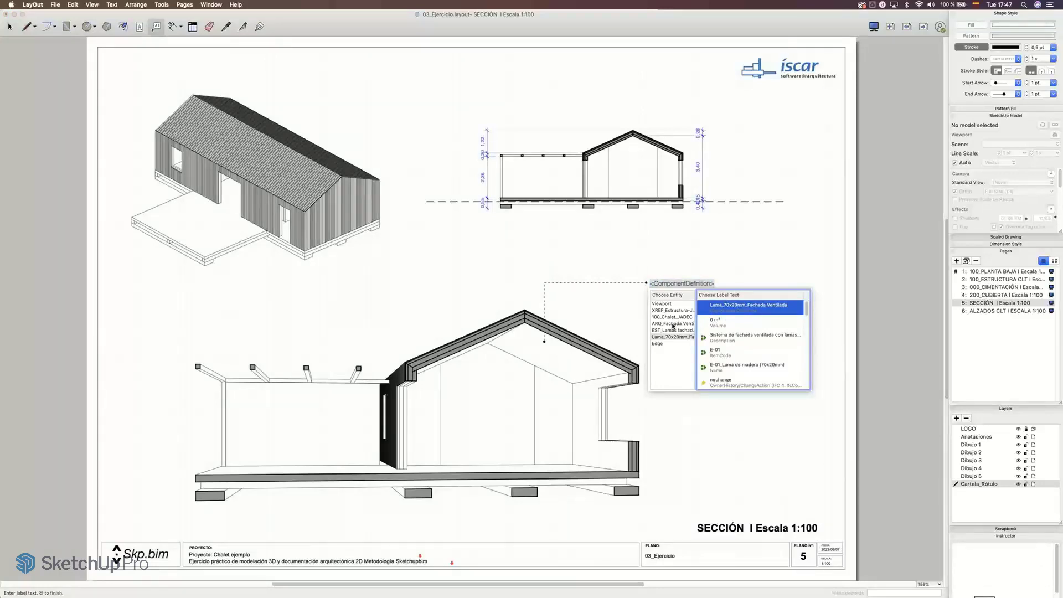
click(673, 327)
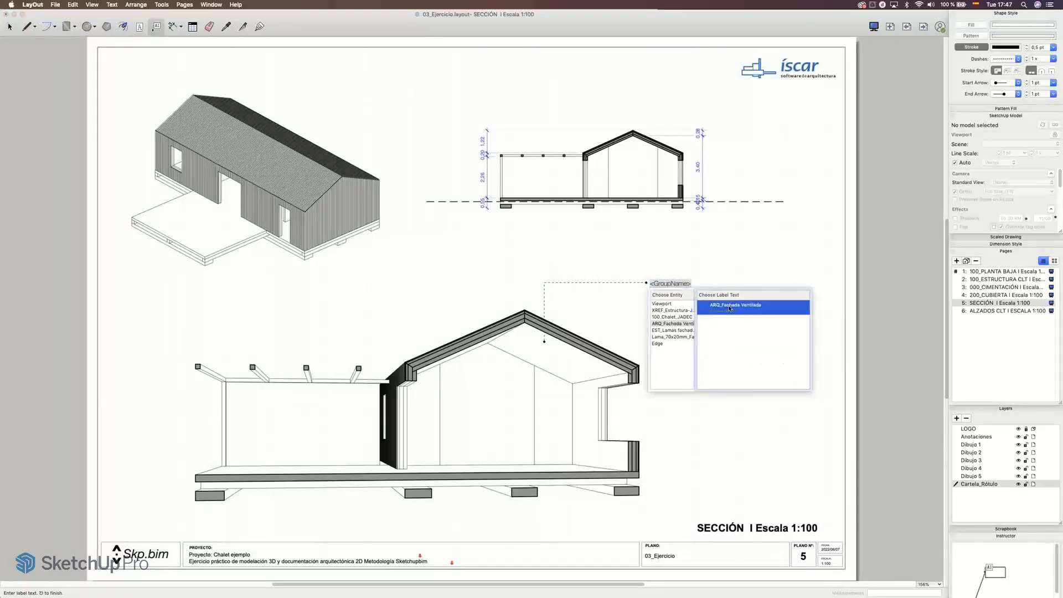
key(Return)
click(678, 290)
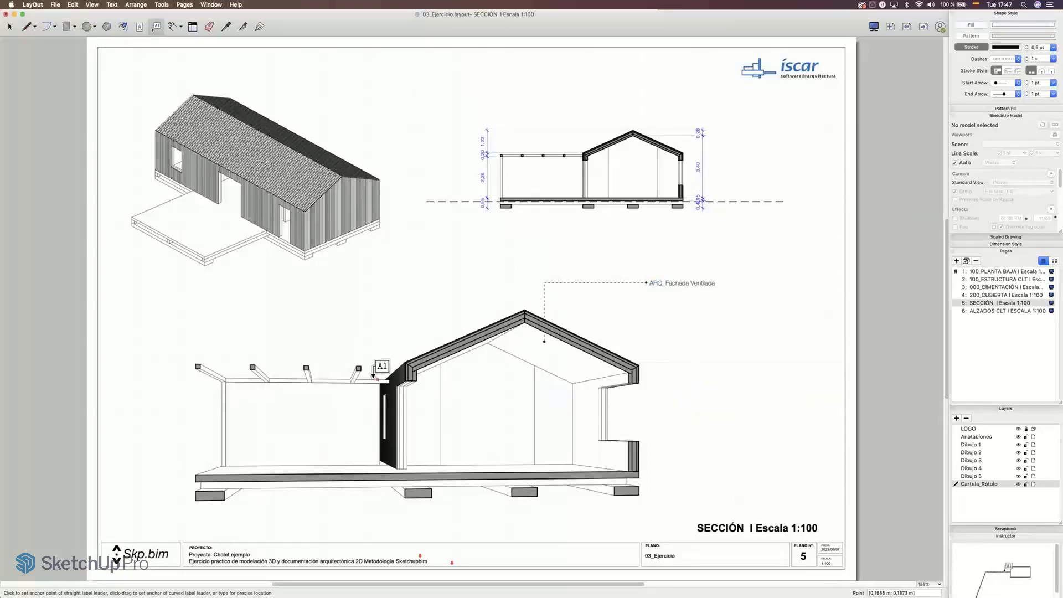
Step: Label the pergola beam with its component definition CLT_100x100mm, aligning the text above the ARQ_Fachada Ventilada label
click(377, 256)
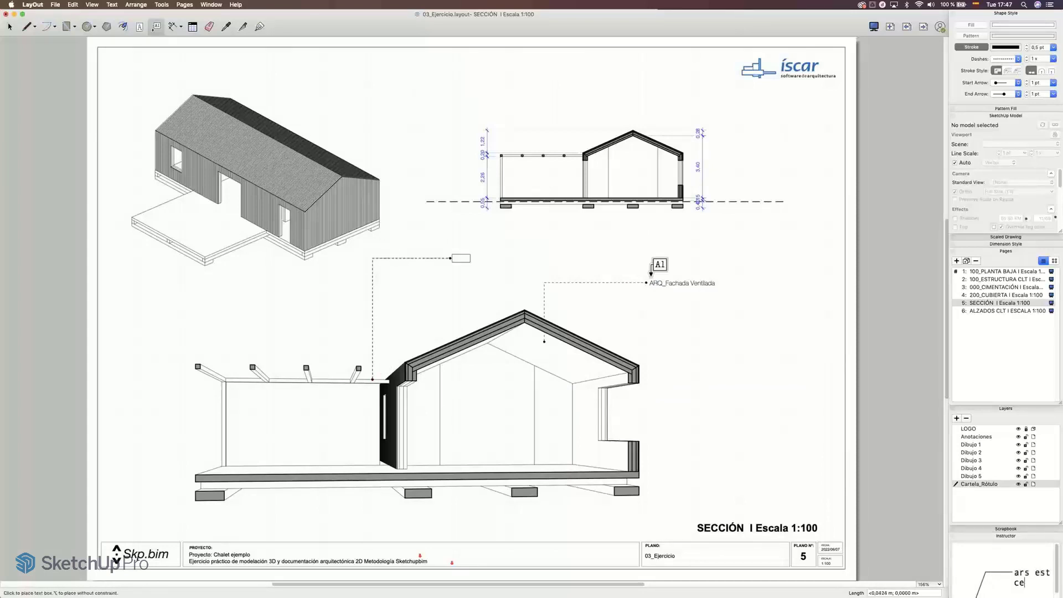
click(646, 258)
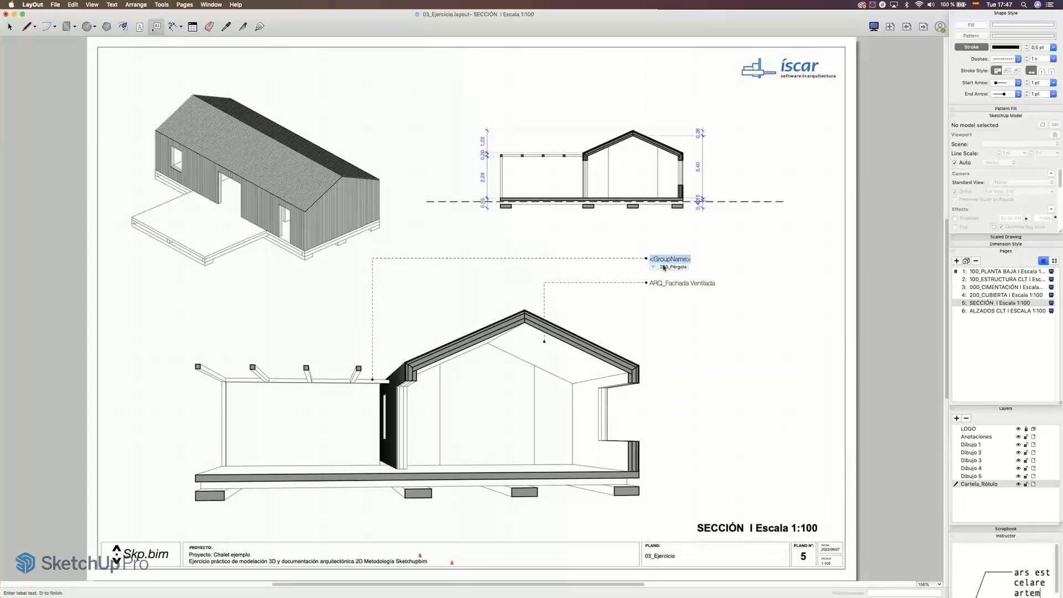
click(653, 268)
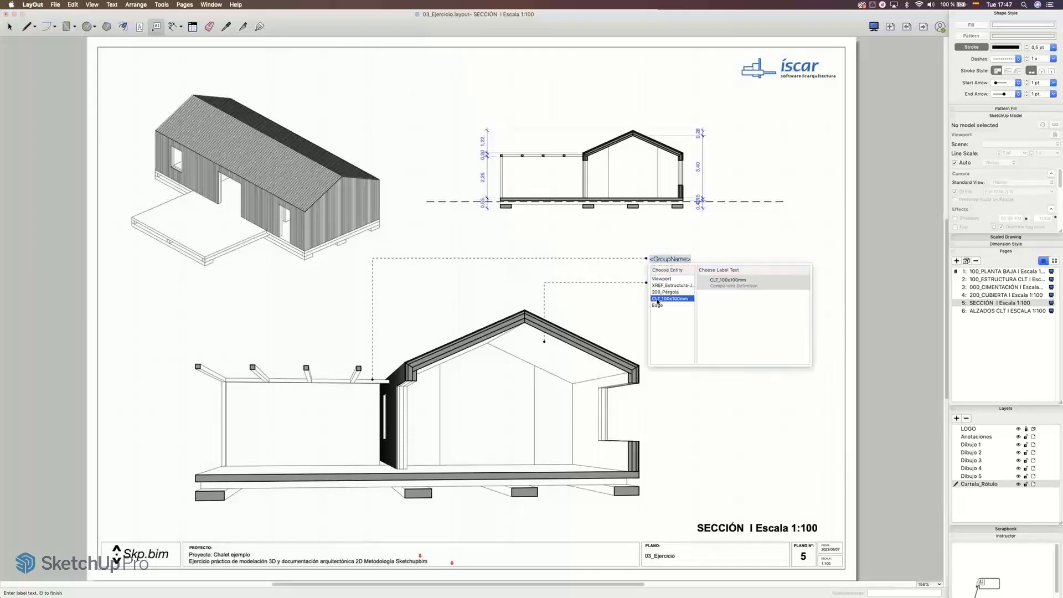
click(670, 299)
click(724, 283)
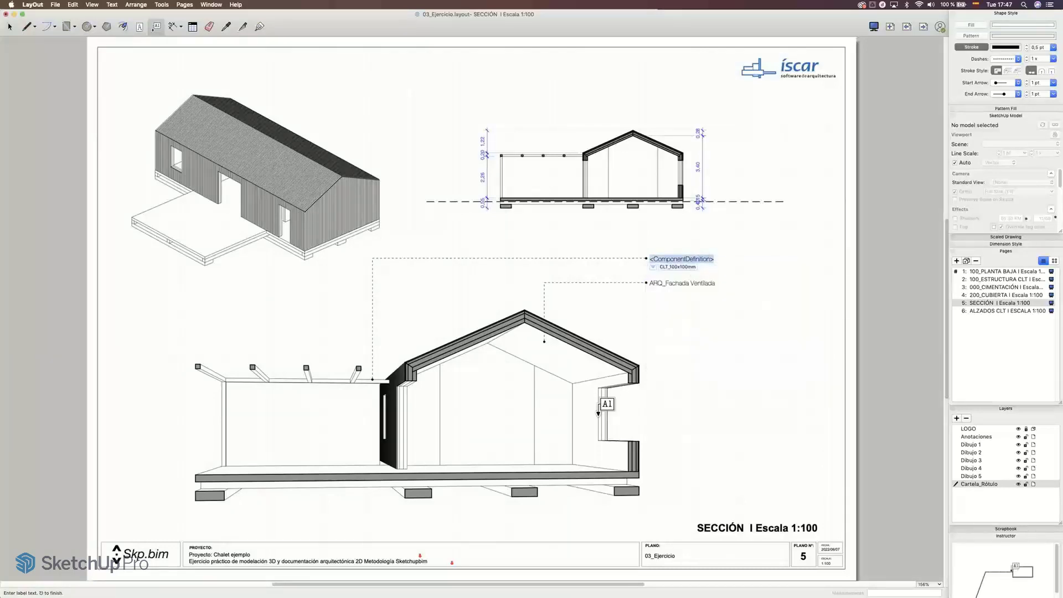
key(Return)
Step: Label the interior wall near the window with the group name 100_Chalet_JADEC, placing the text below the ARQ_Fachada Ventilada label
click(587, 419)
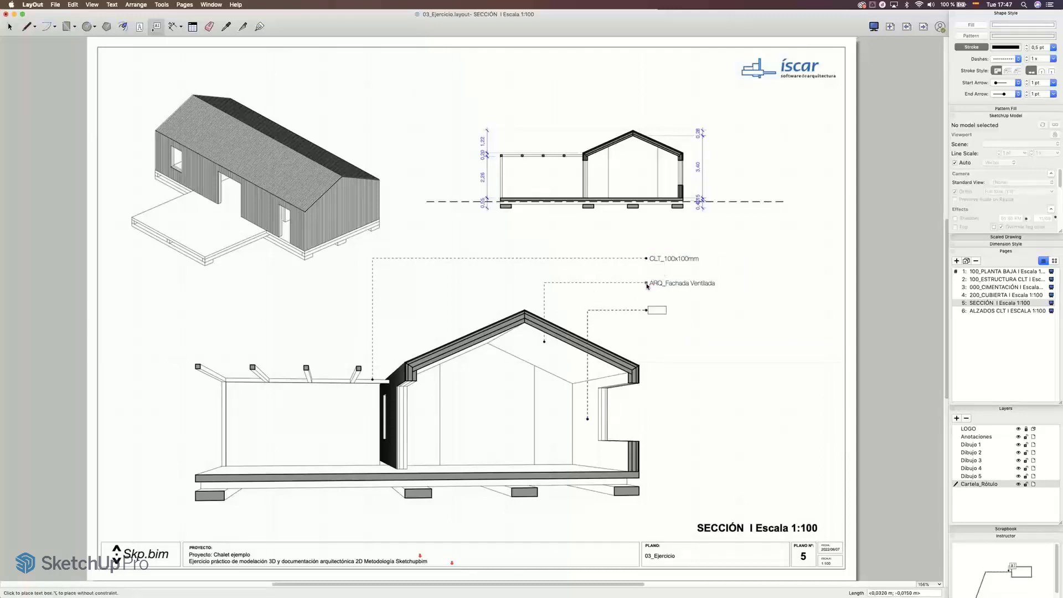
click(647, 310)
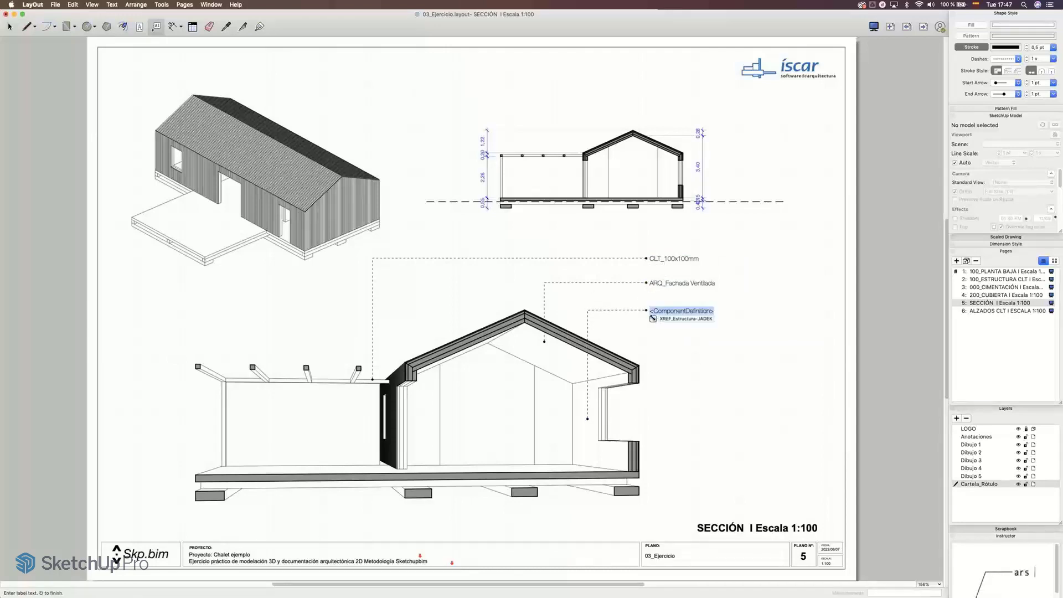
click(664, 344)
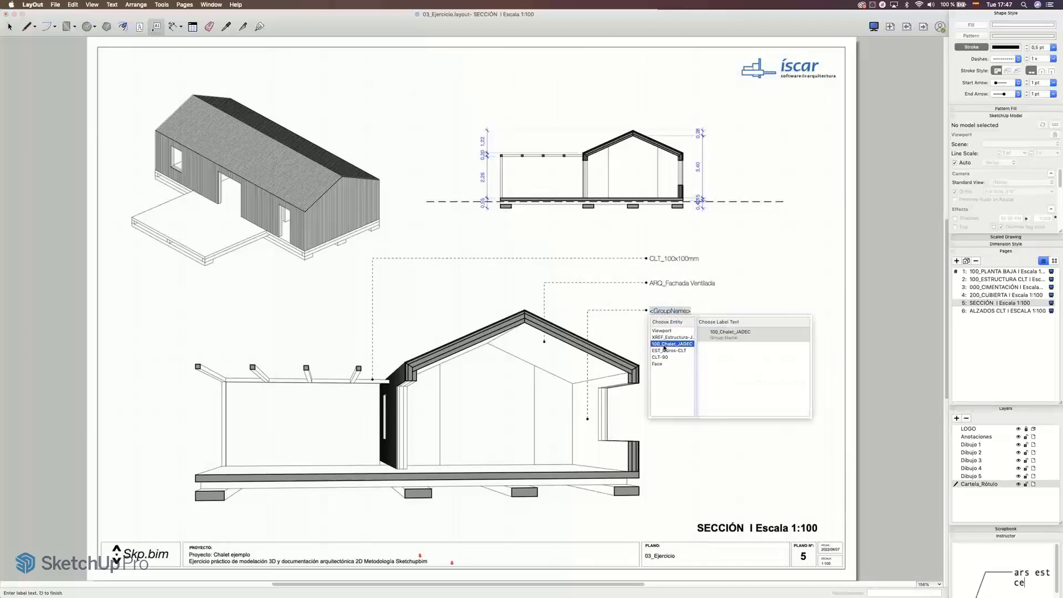
double_click(722, 334)
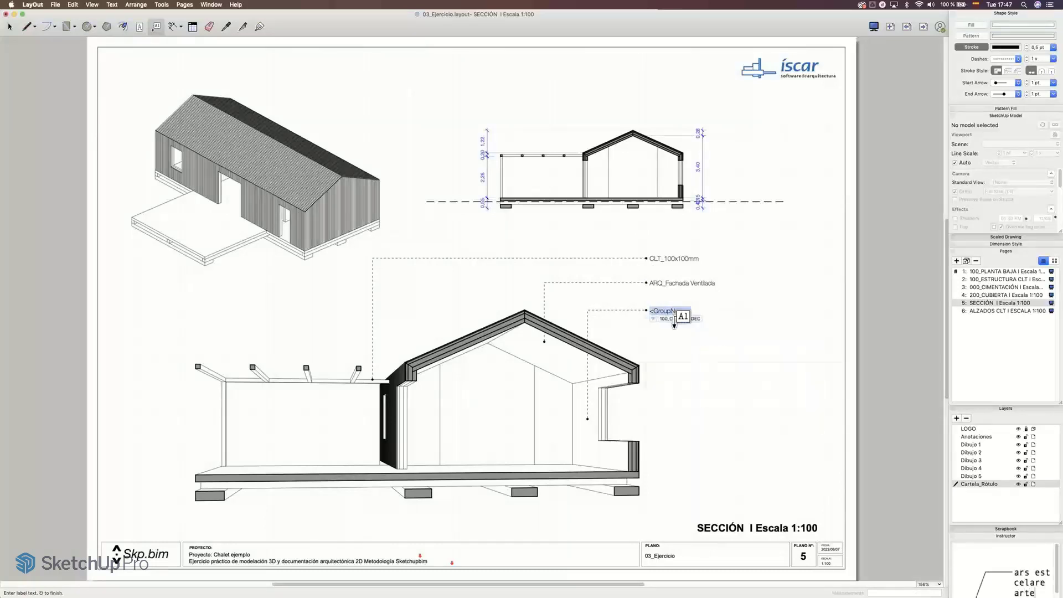
key(Escape)
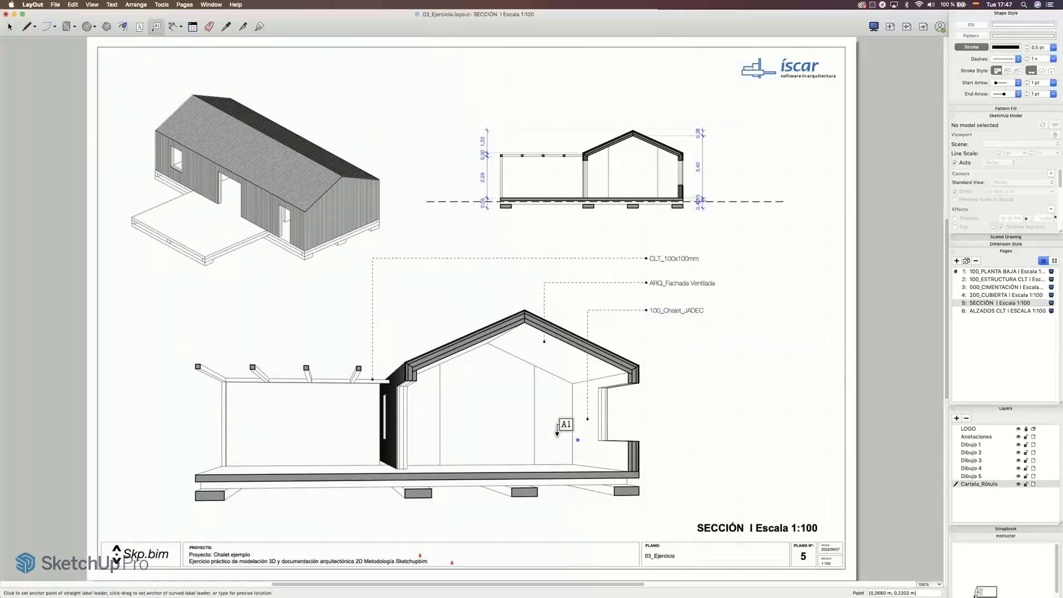
Step: Label the section's interior back wall with the group name EST_Muros-CLT, placing the text below the 100_Chalet_JADEC label
drag(553, 428, 647, 426)
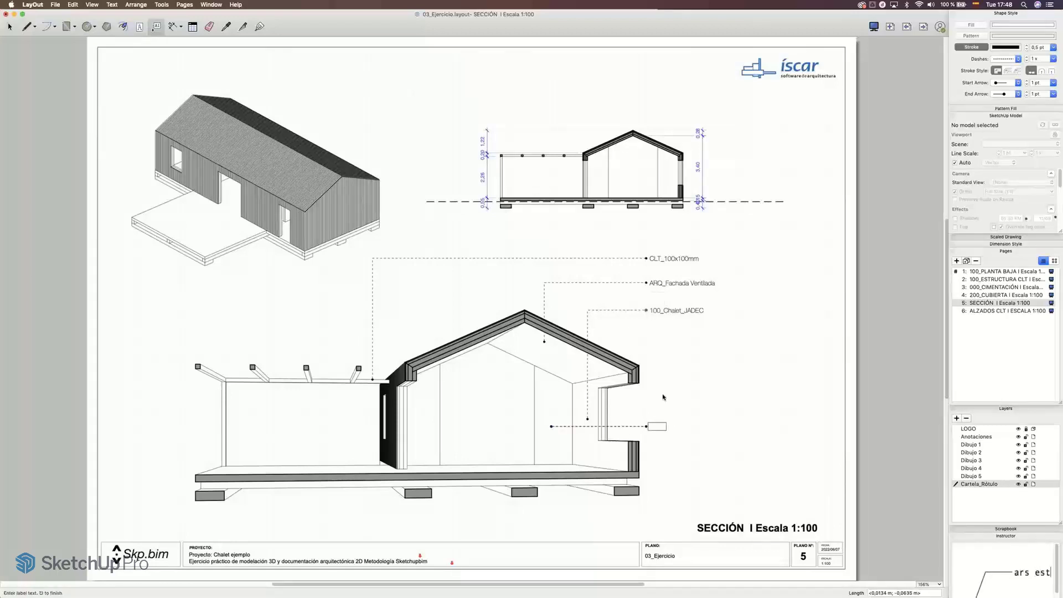
click(652, 435)
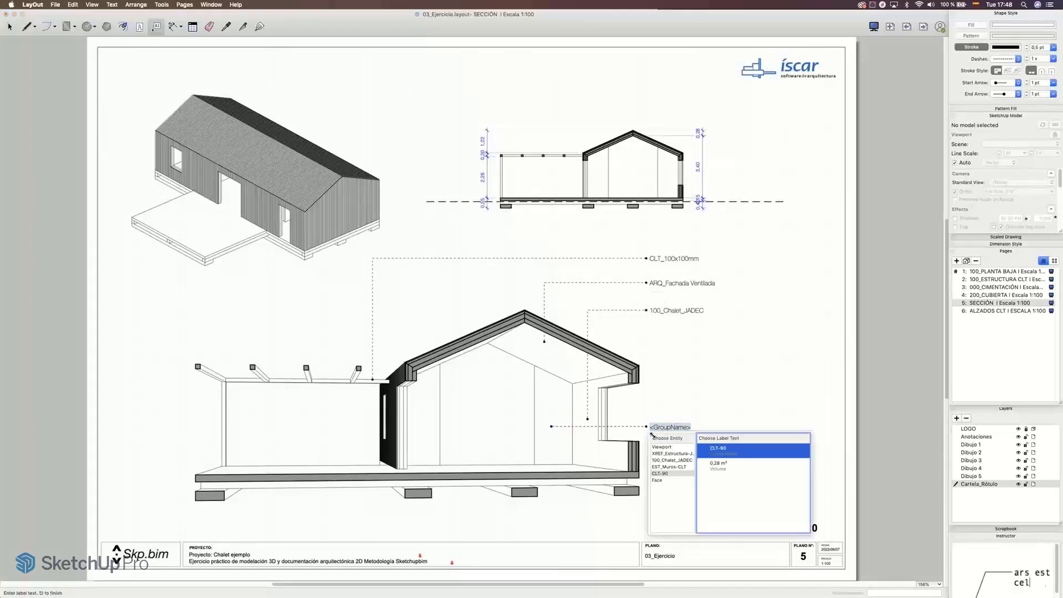
click(668, 467)
double_click(718, 451)
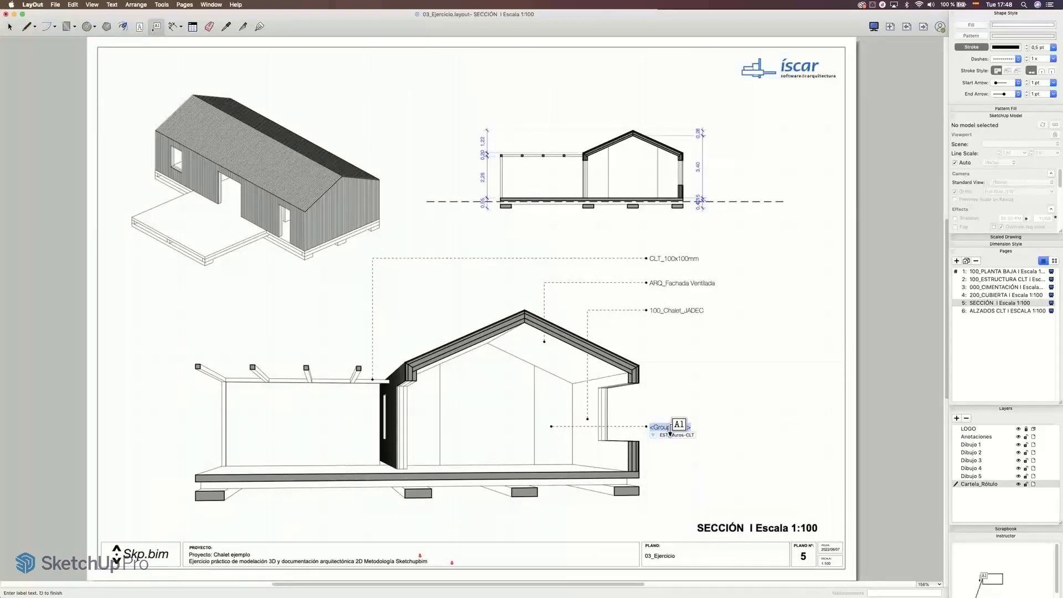
key(Return)
key(space)
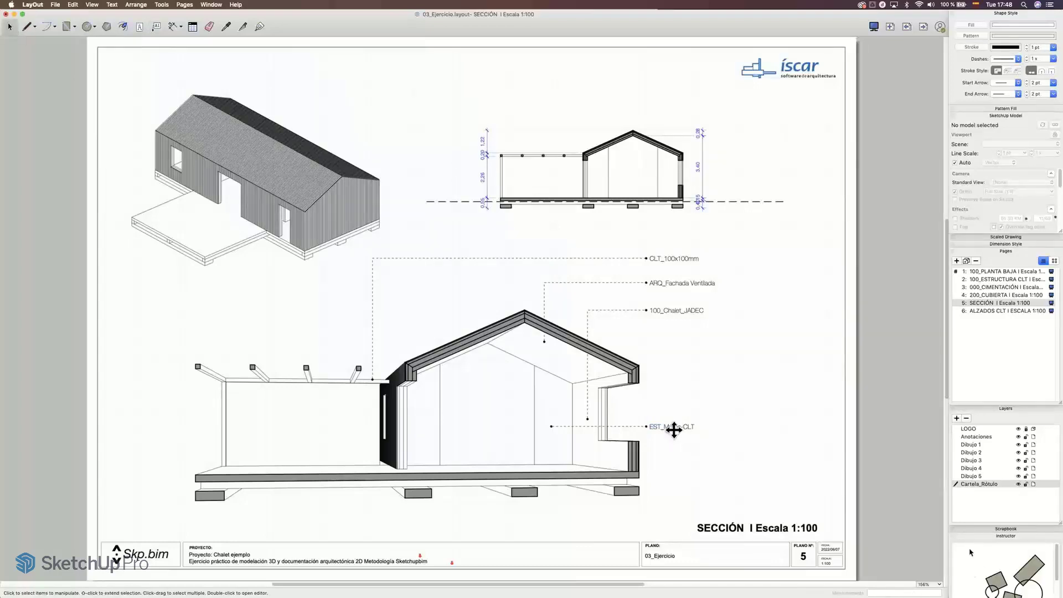
Step: Move the four labels on the perspective section to the Anotaciones layer
click(674, 429)
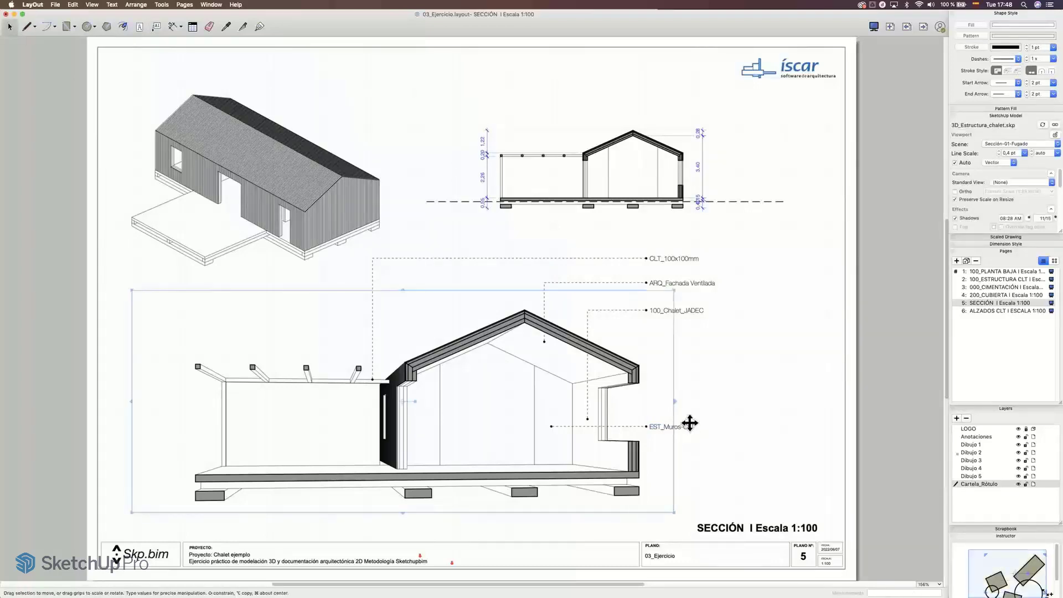
click(676, 285)
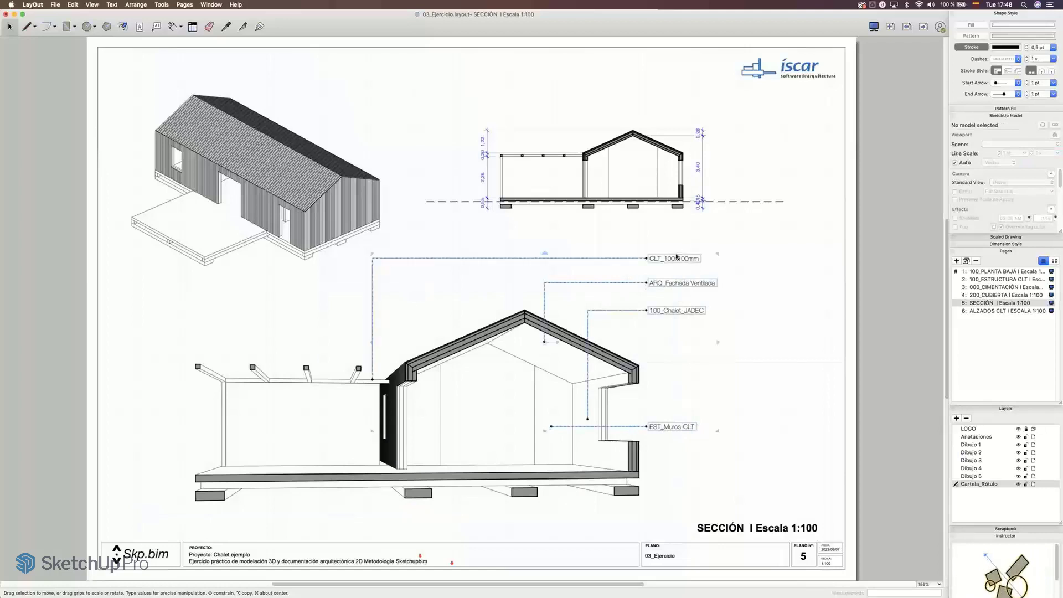
right_click(676, 257)
mouse_move(720, 322)
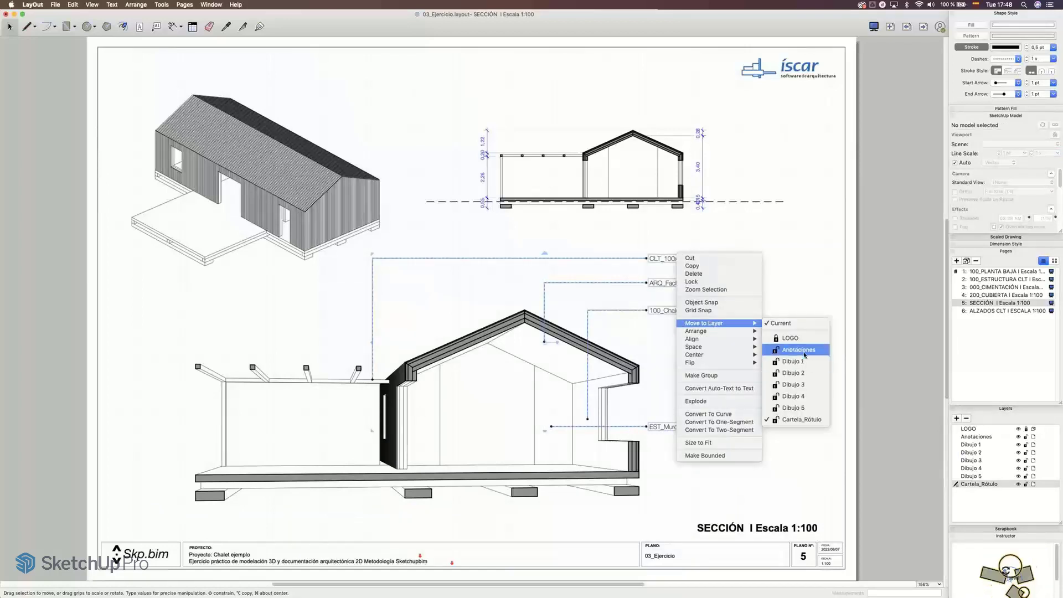
click(803, 351)
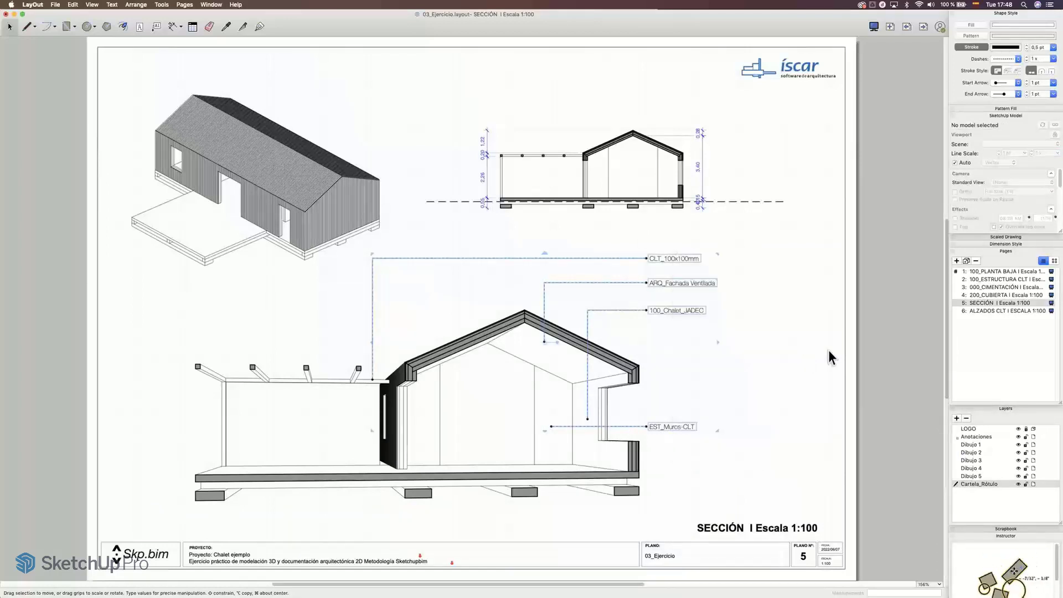
click(831, 357)
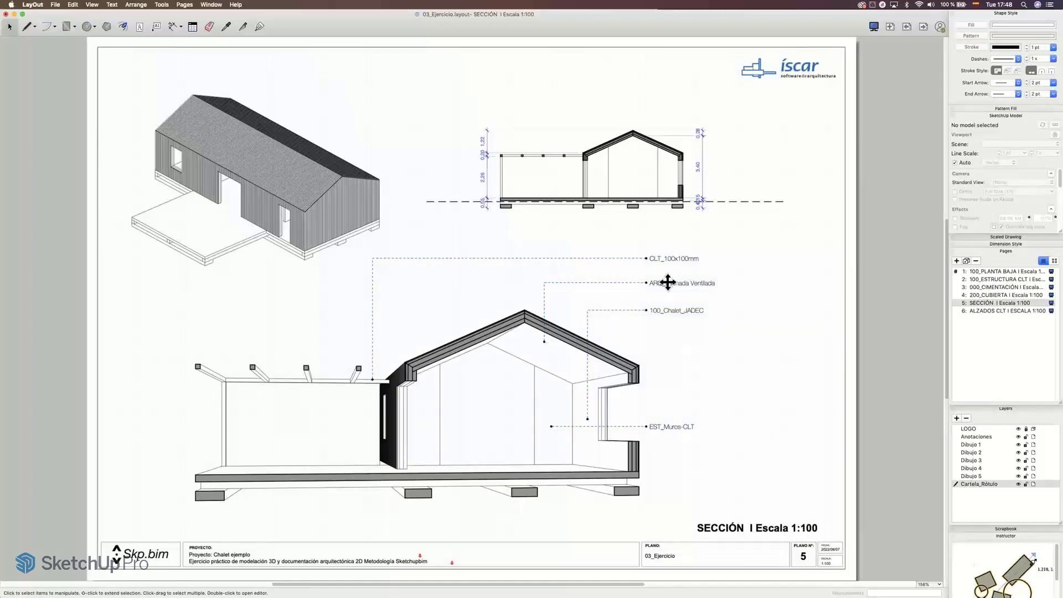
Step: Select the section labels to check their layer, and toggle the visibility of the Anotaciones layer off and on
click(668, 283)
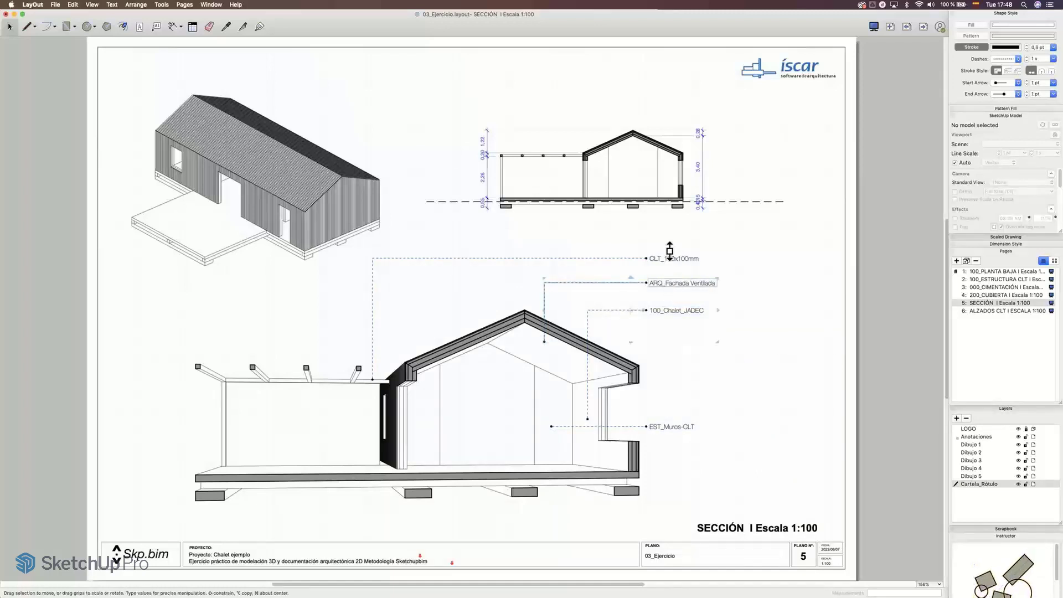
shift+click(685, 413)
right_click(683, 412)
click(717, 510)
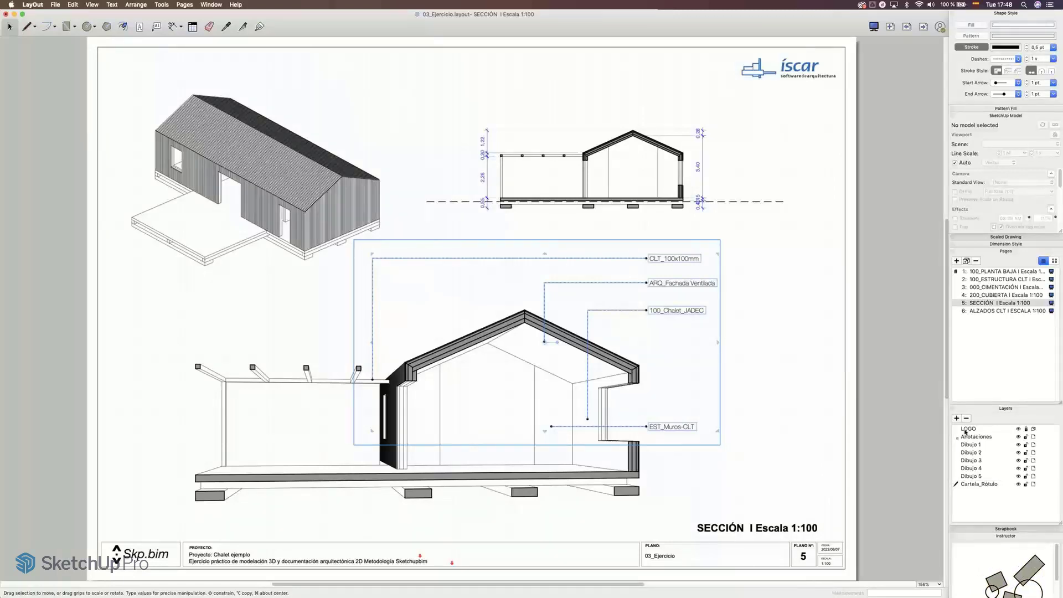
click(976, 484)
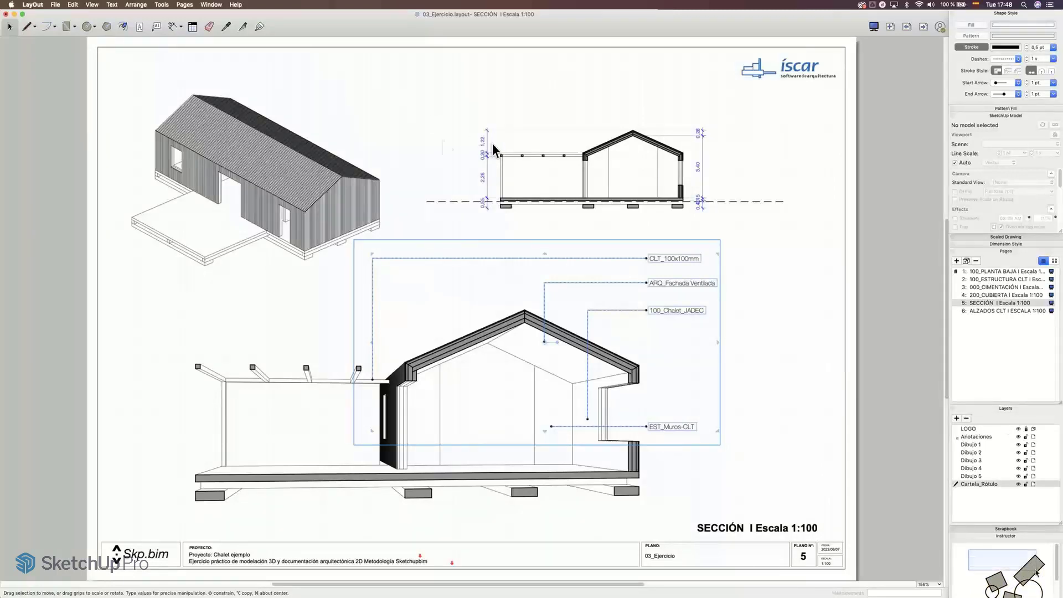
click(1019, 437)
click(1019, 438)
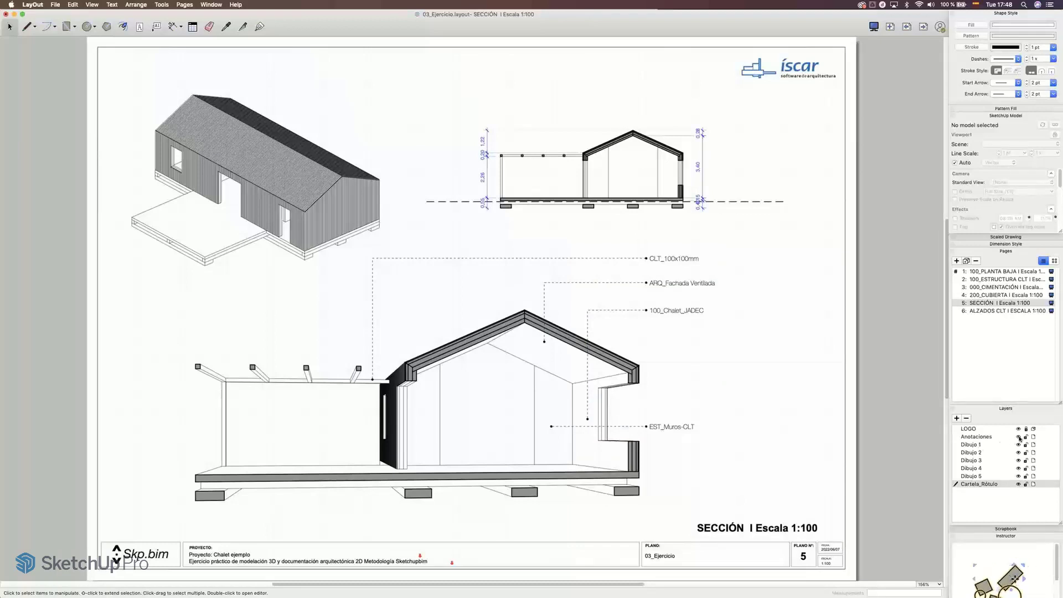
click(1019, 437)
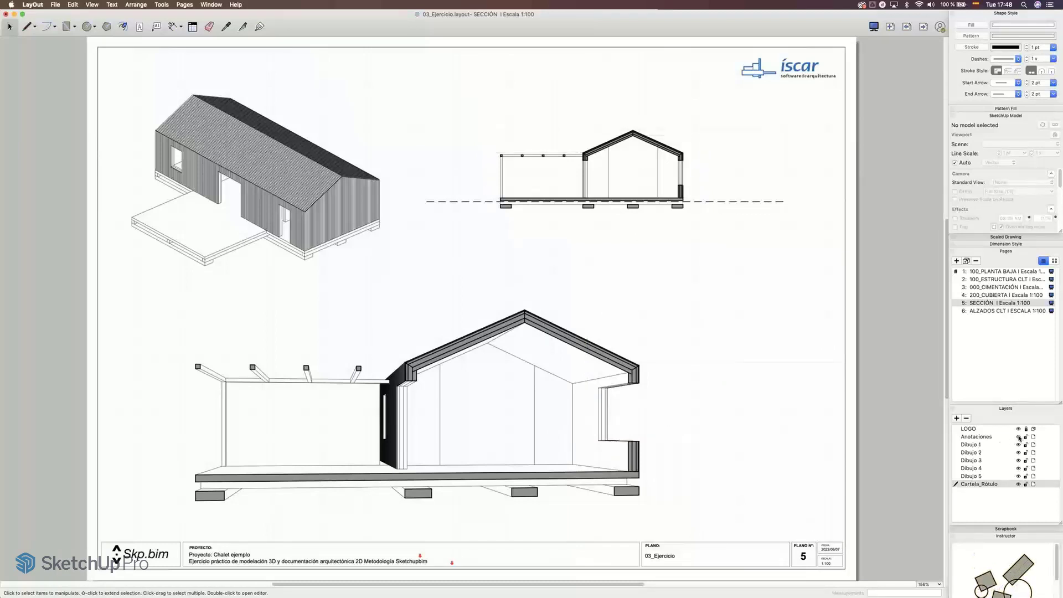
click(1019, 437)
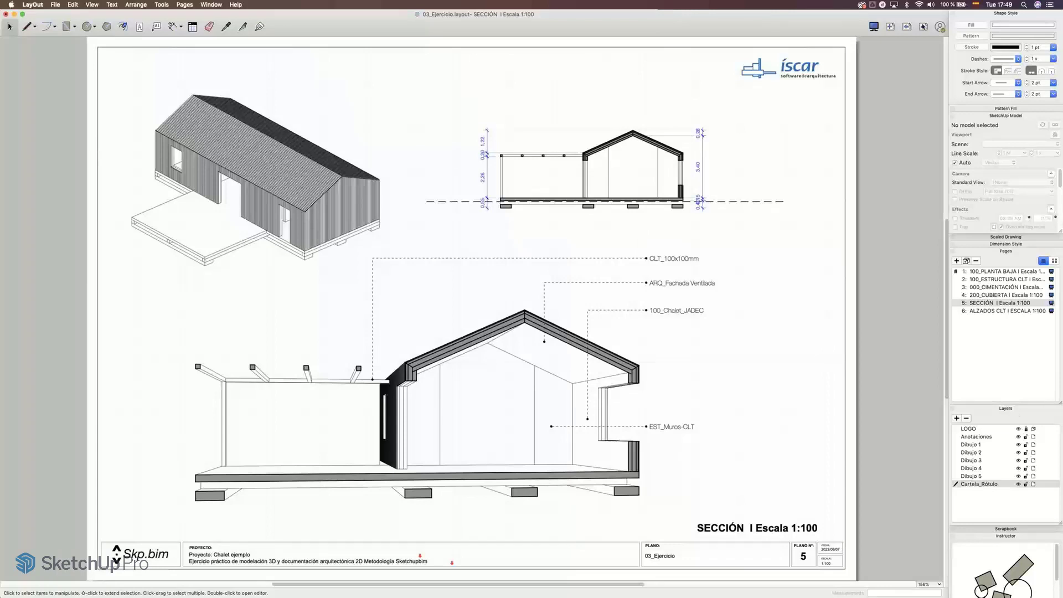
Step: View the ALZADOS CLT page, then switch to Finder and open 03_Ejercicio_Layout.pdf from the PDF folder inside 000_Recursos
click(923, 27)
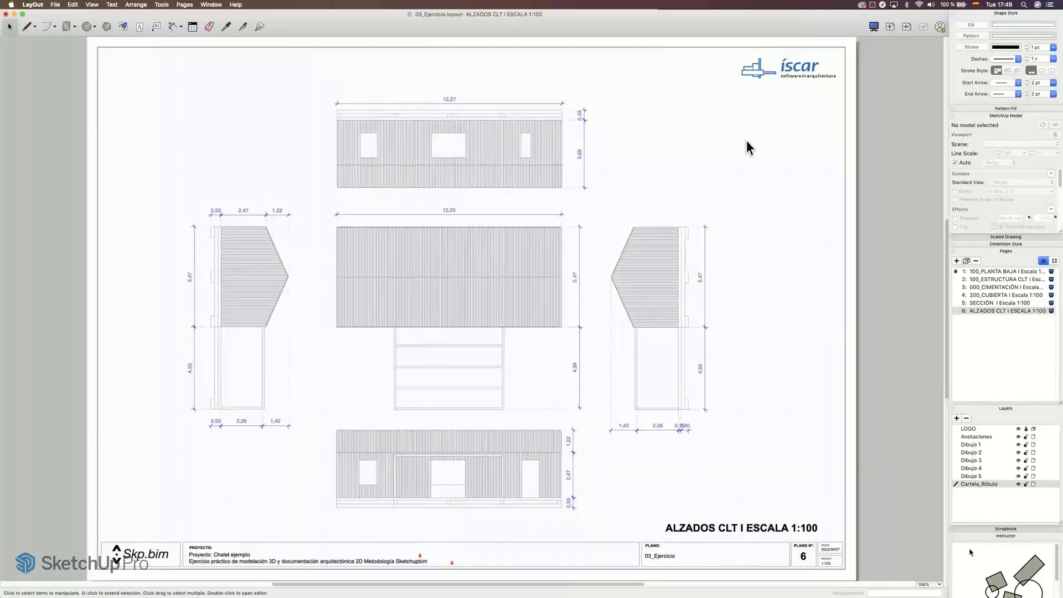
key(super+Tab)
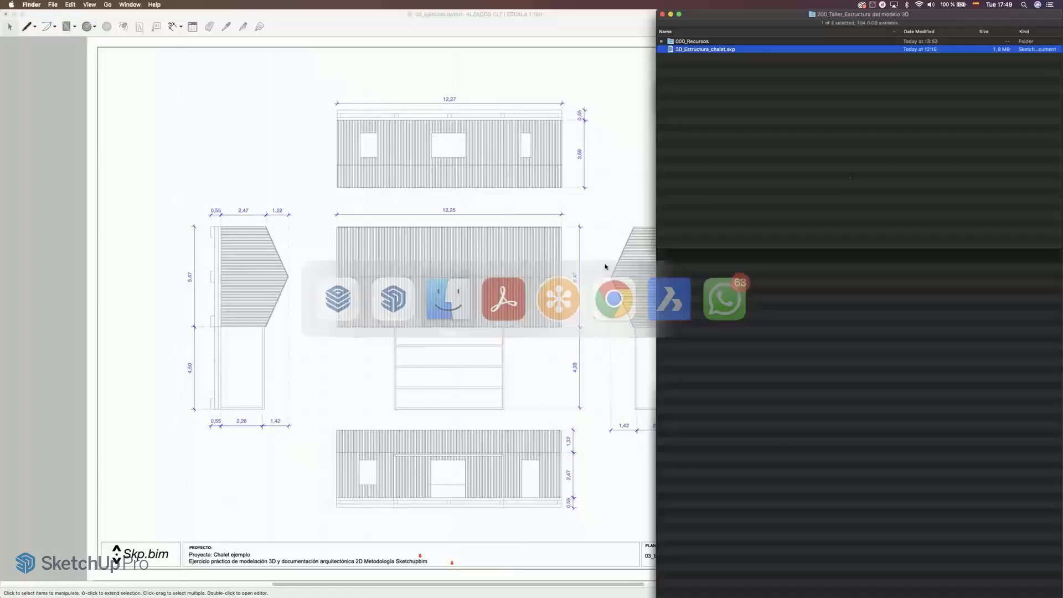
click(684, 42)
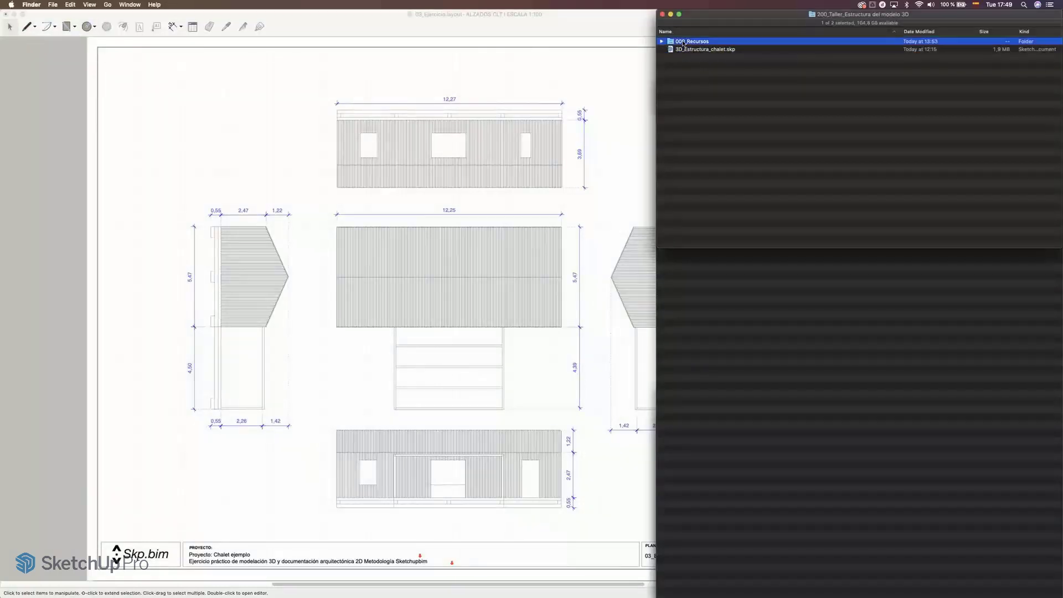
double_click(684, 43)
click(682, 173)
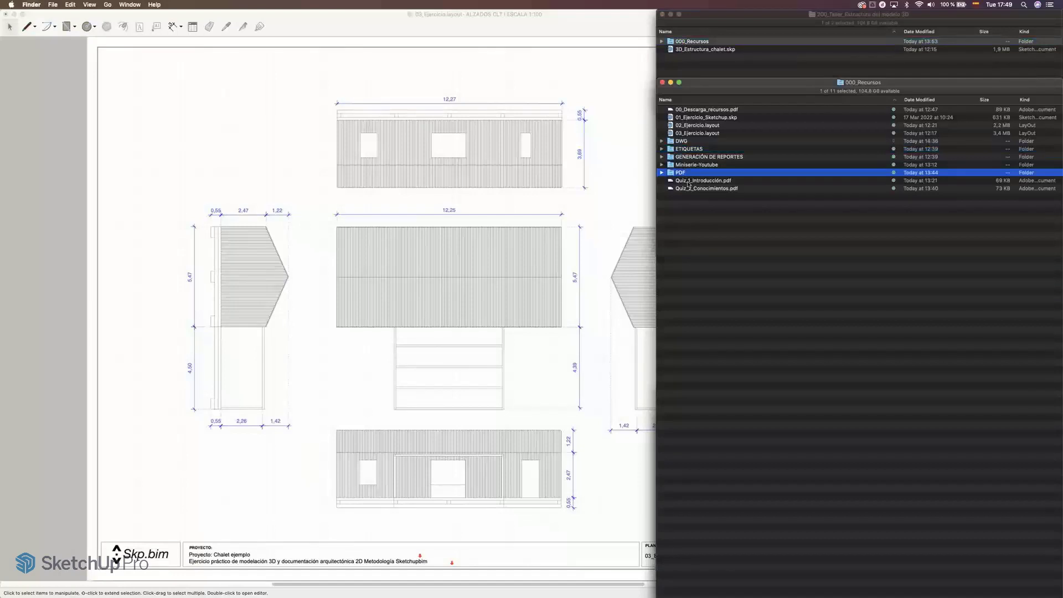
double_click(683, 174)
click(690, 43)
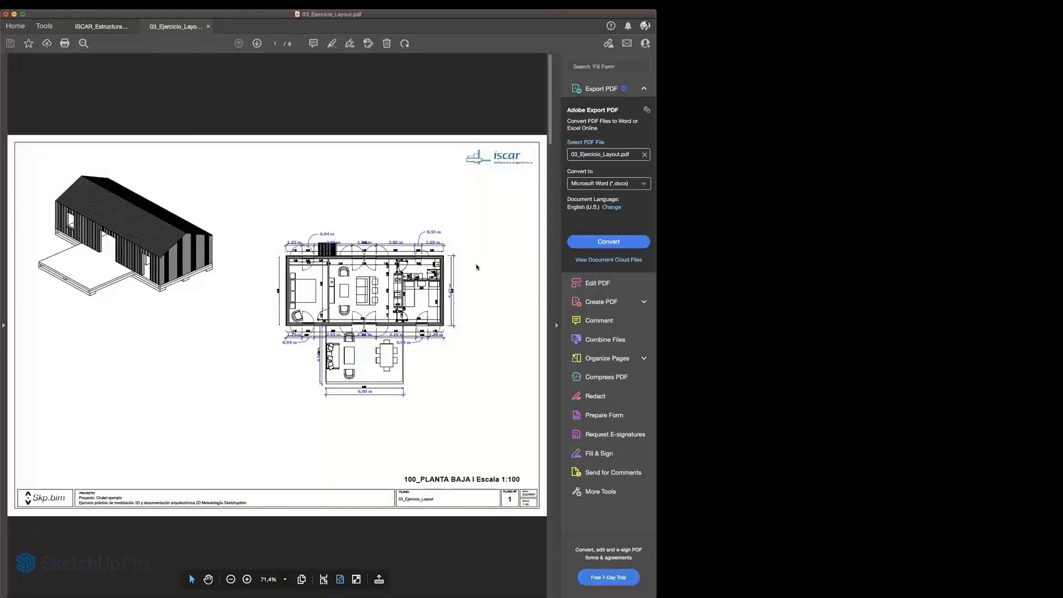
Step: Review the exported PDF sheets in order, from 100_PLANTA BAJA through SECCIÓN to ALZADOS CLT
scroll(529, 306, down, 3)
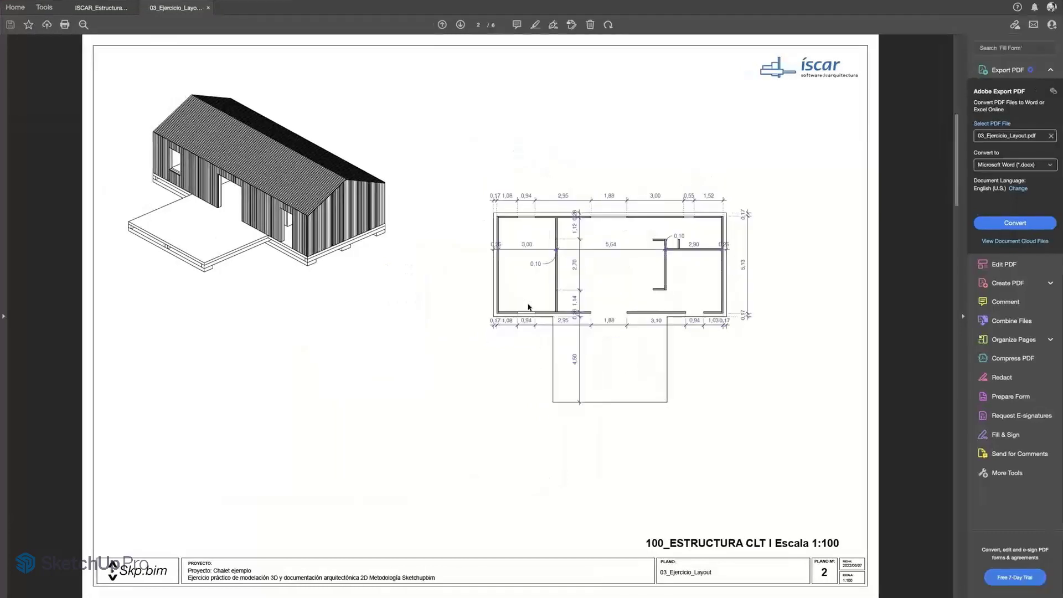
scroll(529, 307, down, 3)
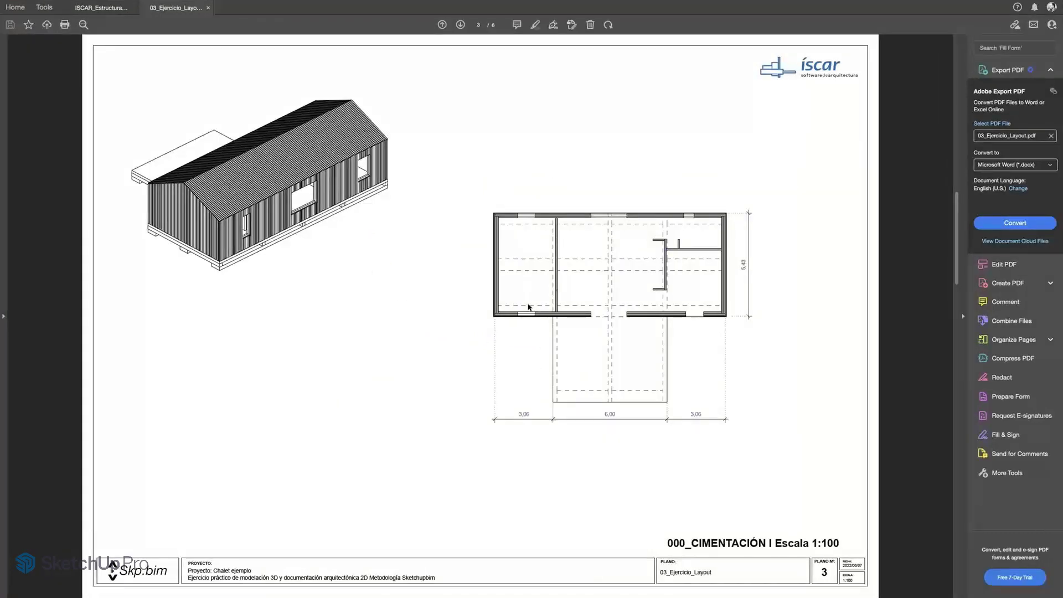
scroll(529, 306, down, 3)
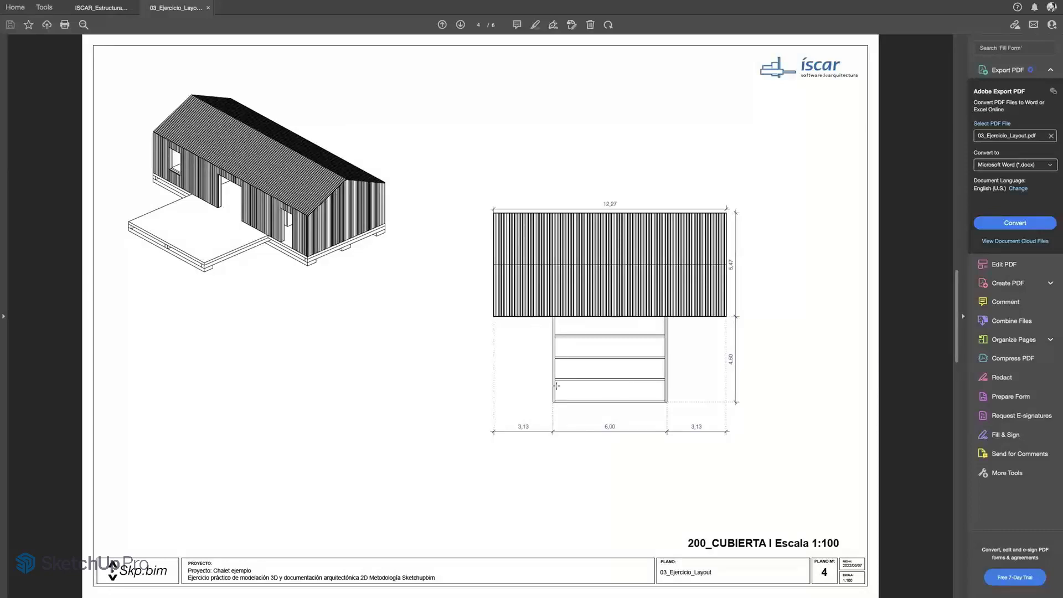
scroll(557, 385, down, 3)
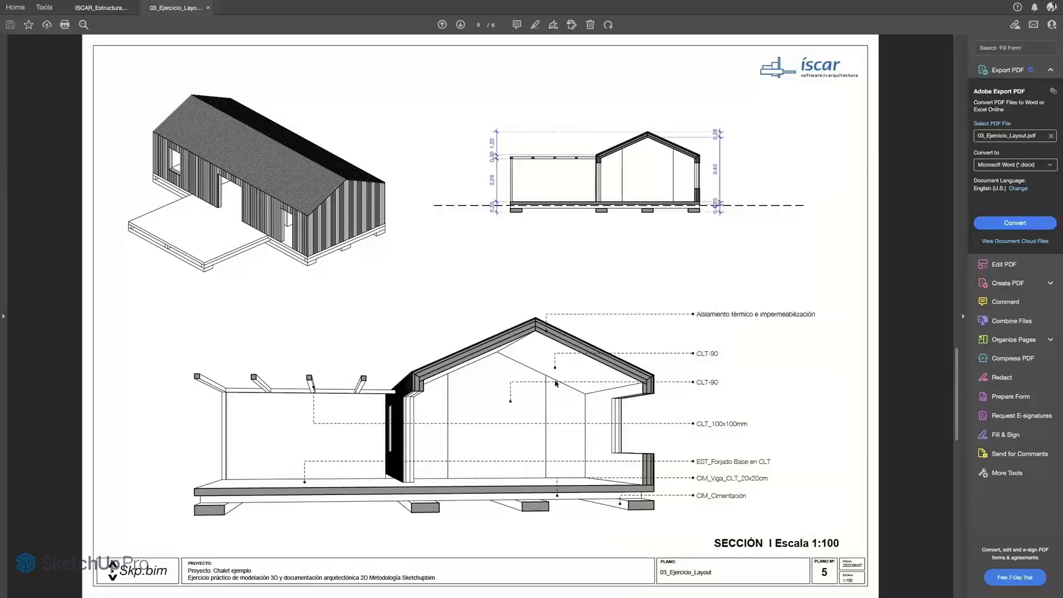
scroll(555, 382, down, 3)
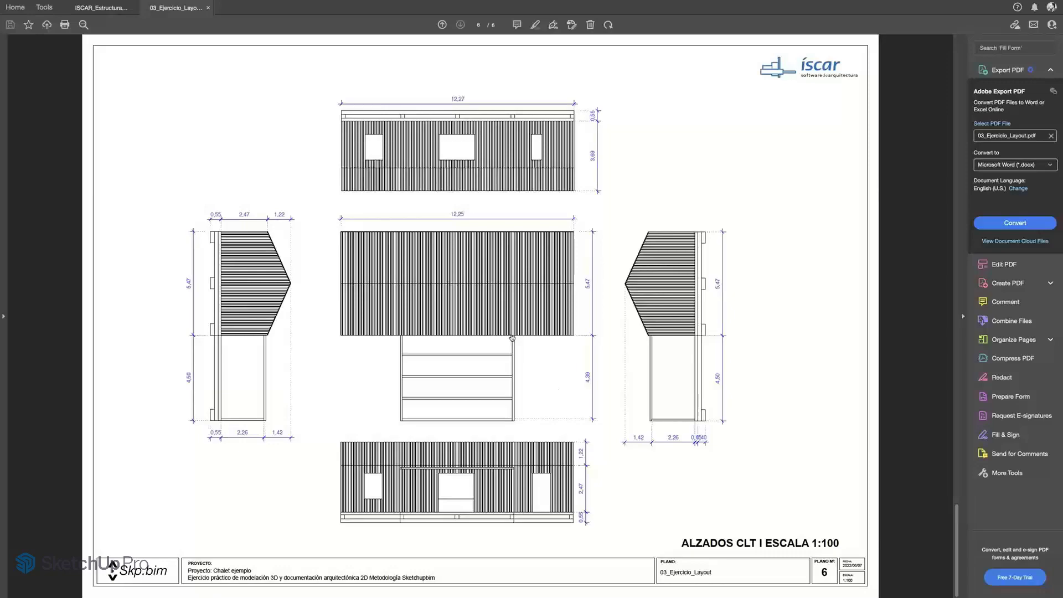
Step: Switch to BricsCAD with 03_Ejercicio_Layout.dwg, expand it to full screen and examine the 100_PLANTA BAJA floor plan
key(super+Tab)
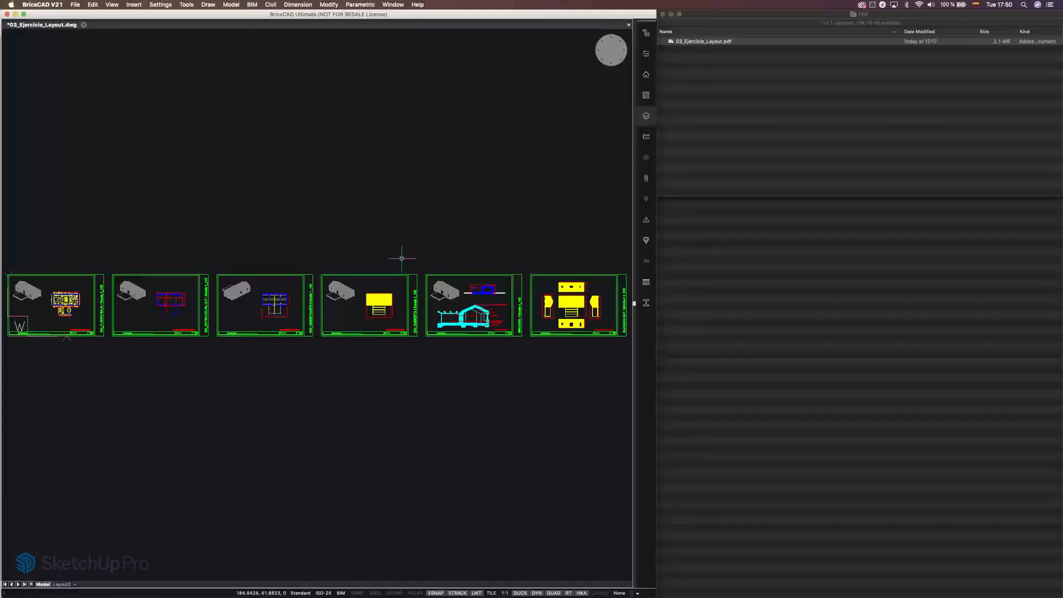
click(23, 15)
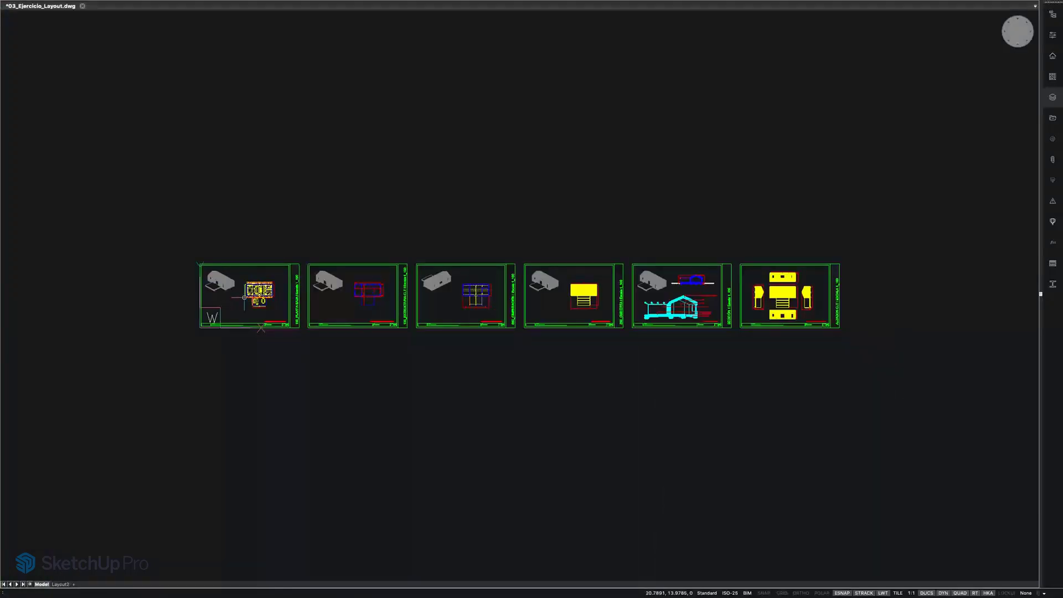
scroll(245, 298, up, 5)
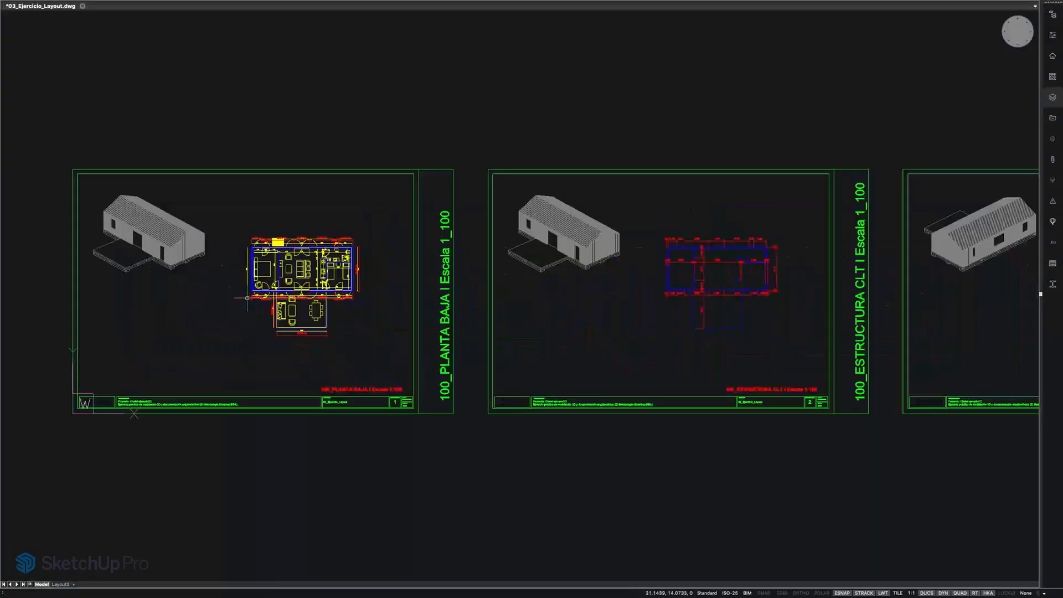
scroll(247, 297, up, 8)
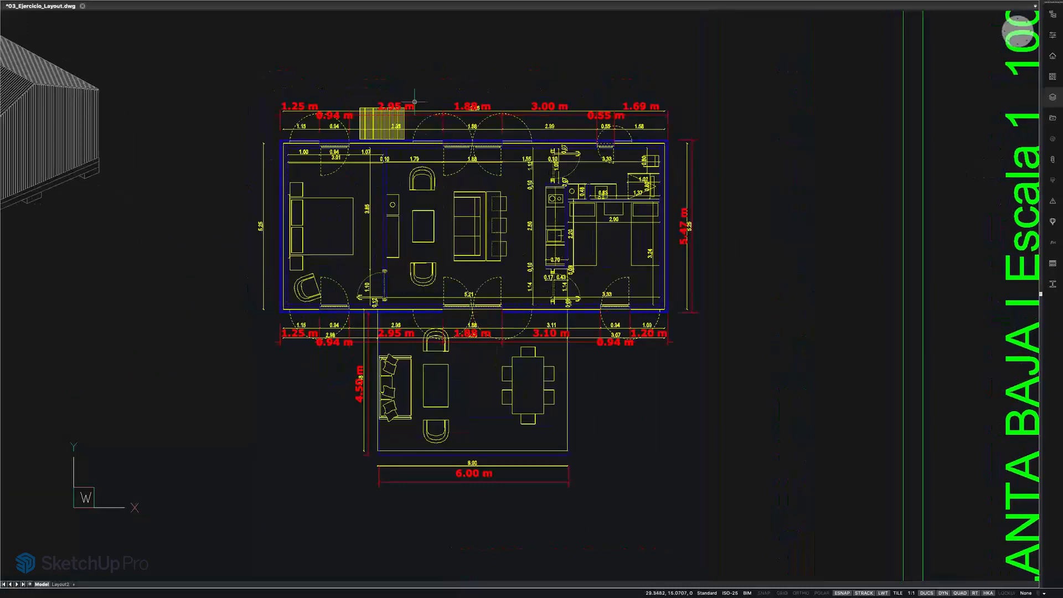
Step: Open the ground-floor plan's block in the block editor and close it with the save option
double_click(448, 141)
click(581, 355)
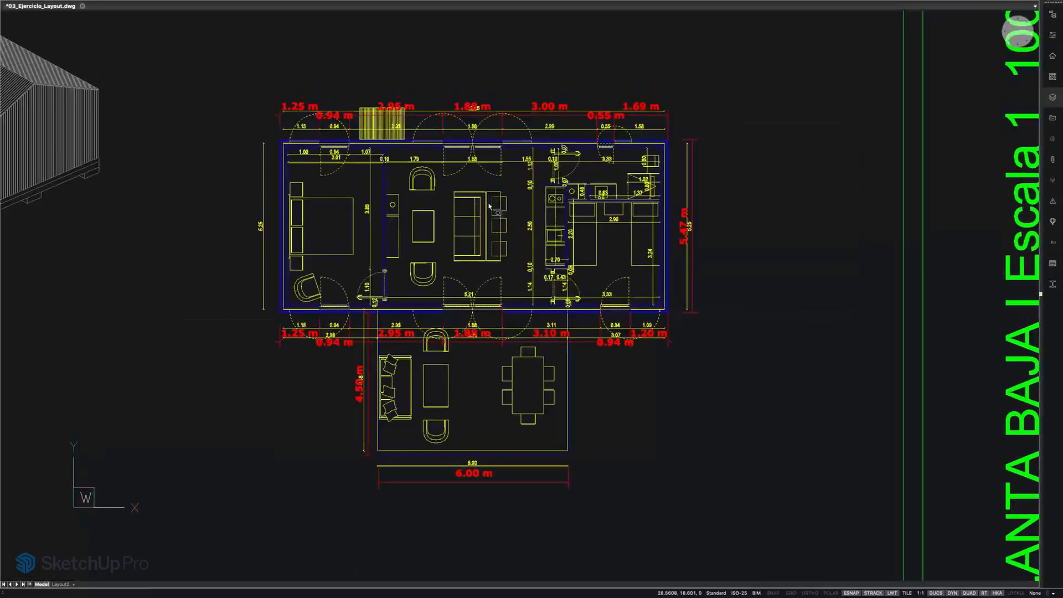
key(super+s)
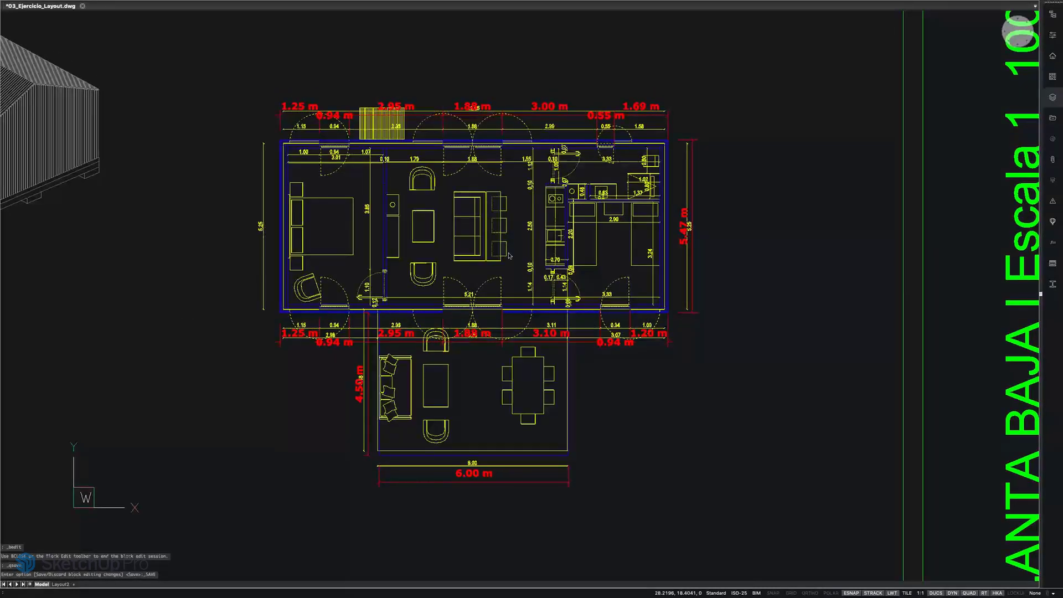
Step: Open block MODEL_1 of the ground-floor plan for editing again, inspect its geometry, and close the block editor with BC
double_click(599, 269)
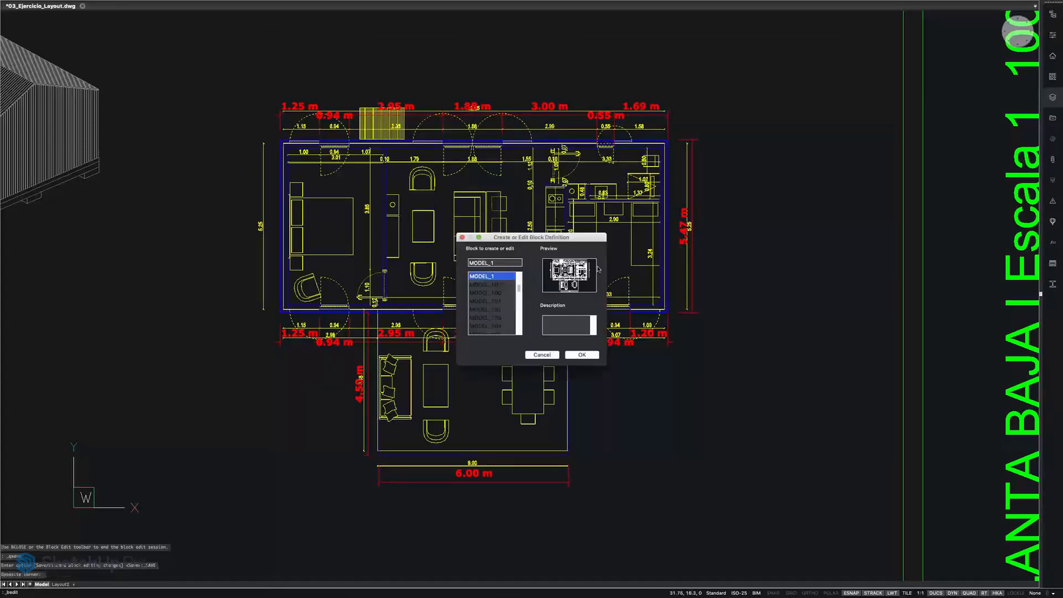
click(585, 357)
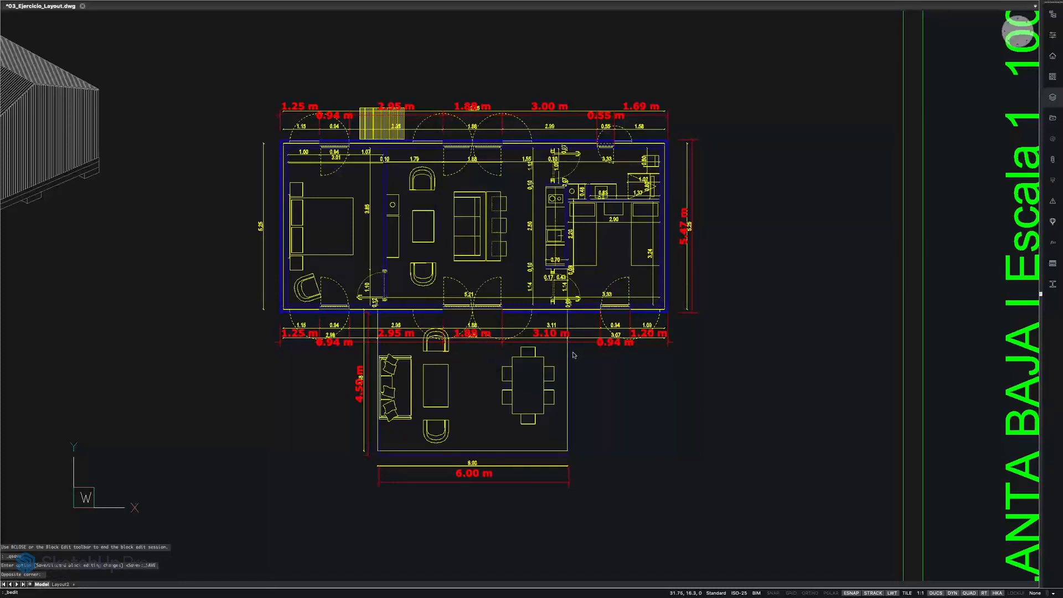
double_click(573, 352)
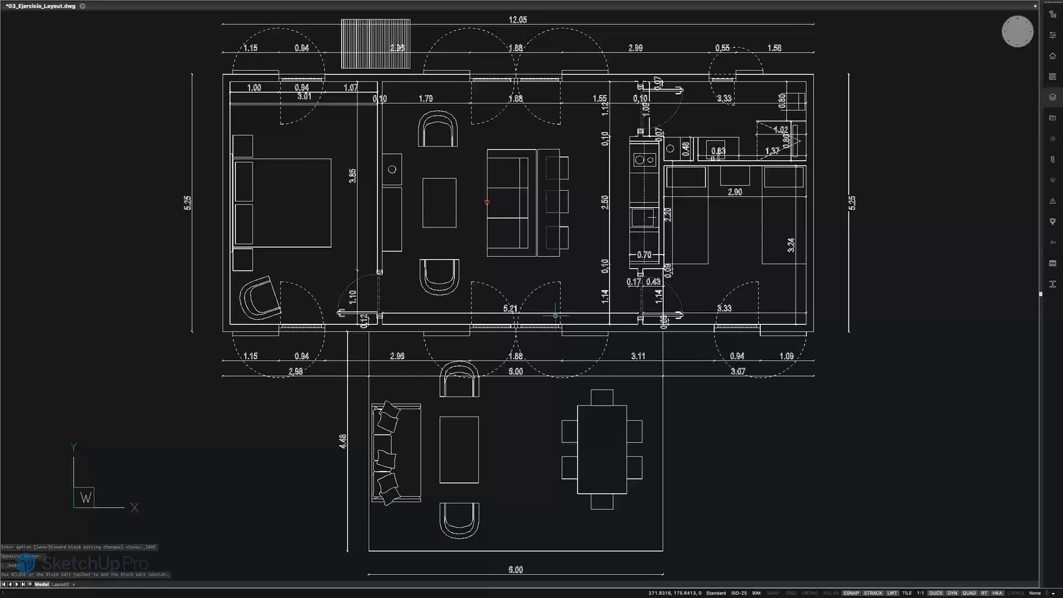
text(bc)
key(Return)
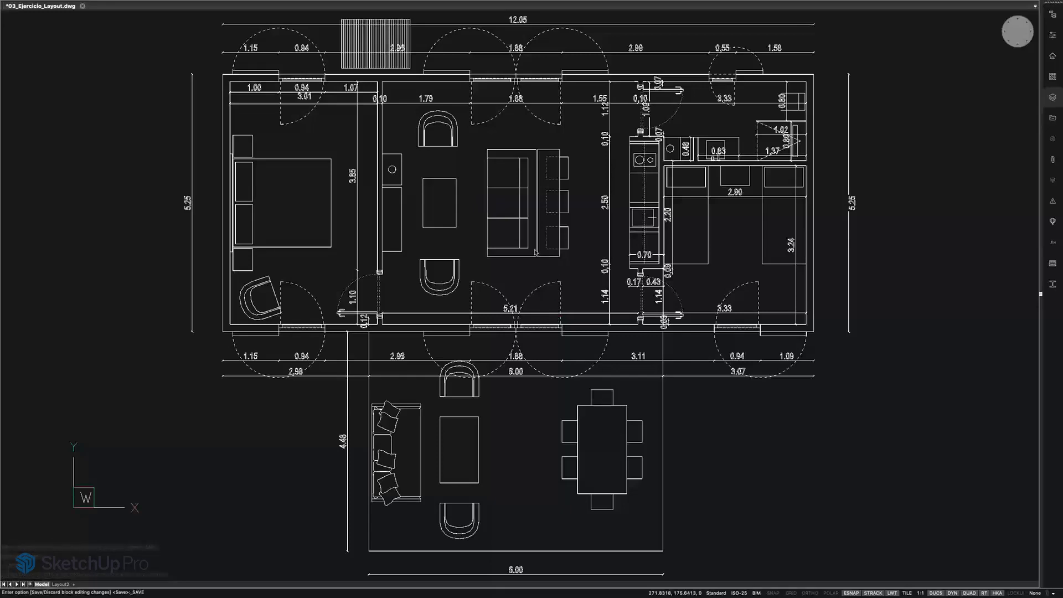
Step: Show the layer list of 03_Ejercicio_Layout.dwg, widen it and examine the layers from Anotaciones to LOGO with their colours and linetypes
click(1053, 97)
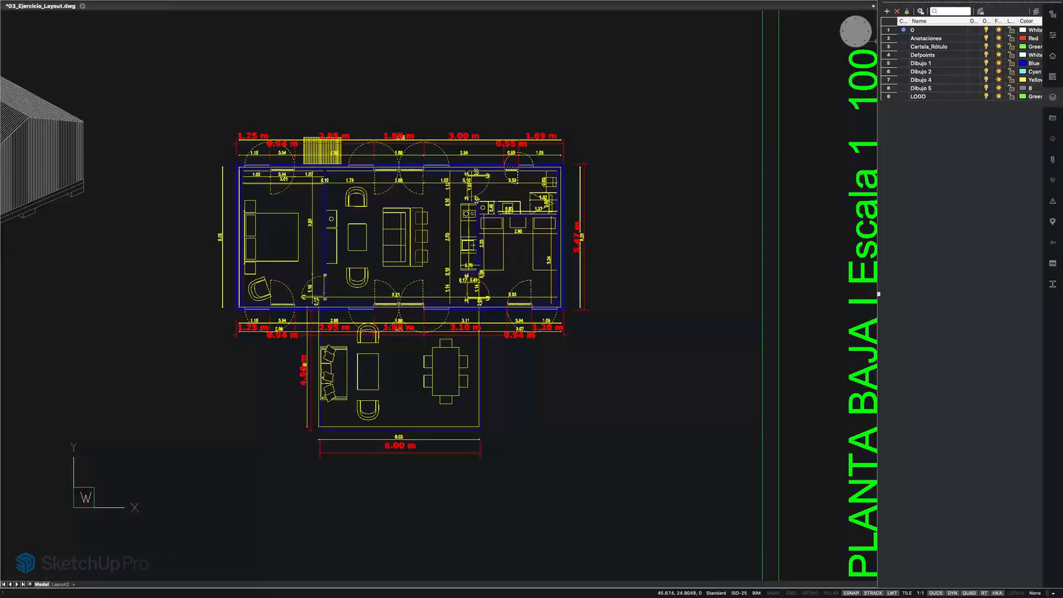
click(877, 45)
click(861, 57)
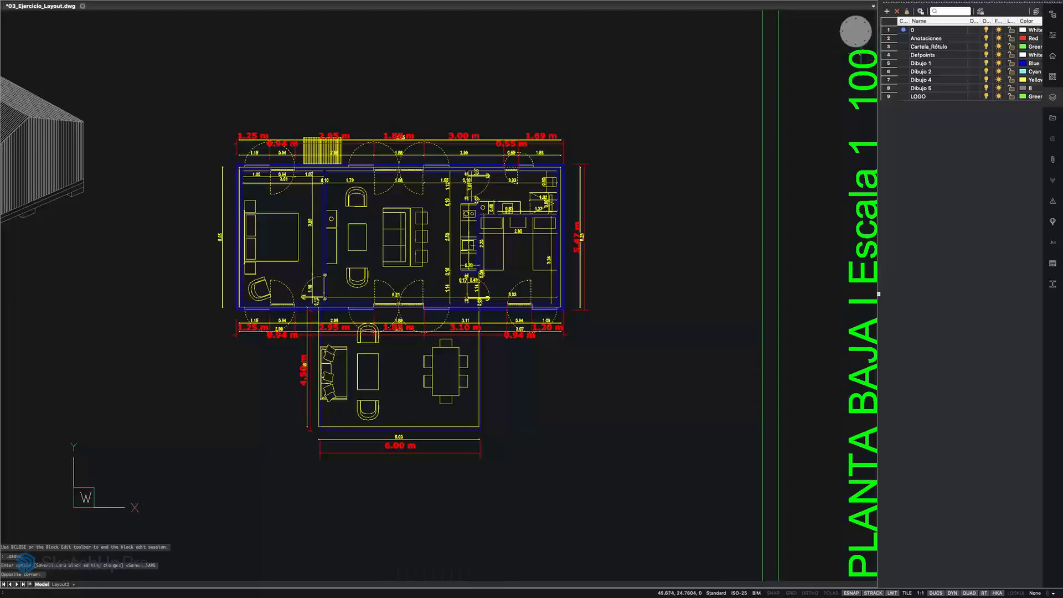
mouse_move(878, 43)
mouse_down()
mouse_move(722, 40)
mouse_move(749, 42)
mouse_up()
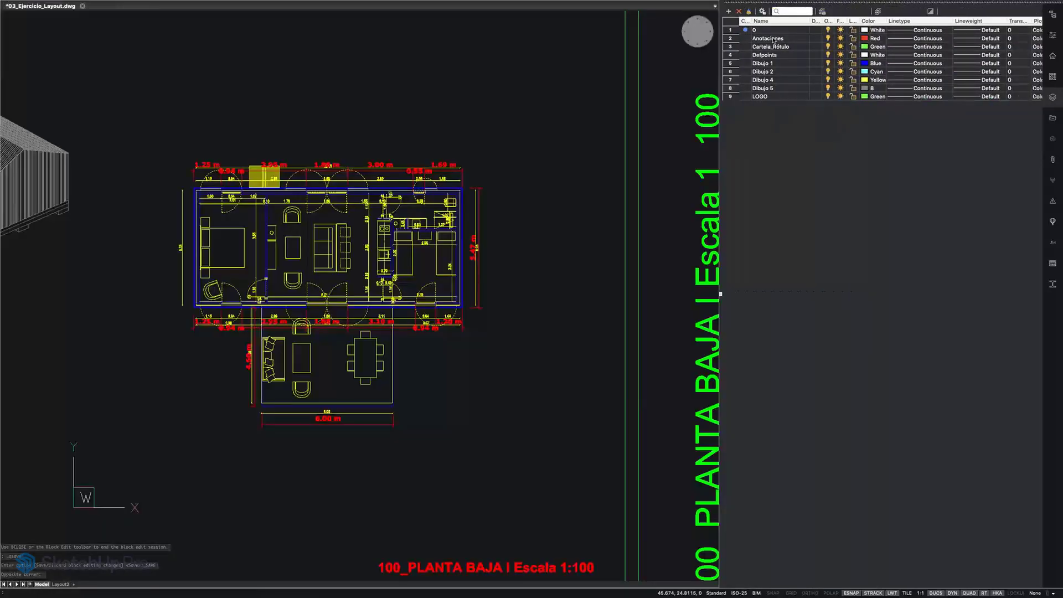
click(769, 38)
shift+click(768, 97)
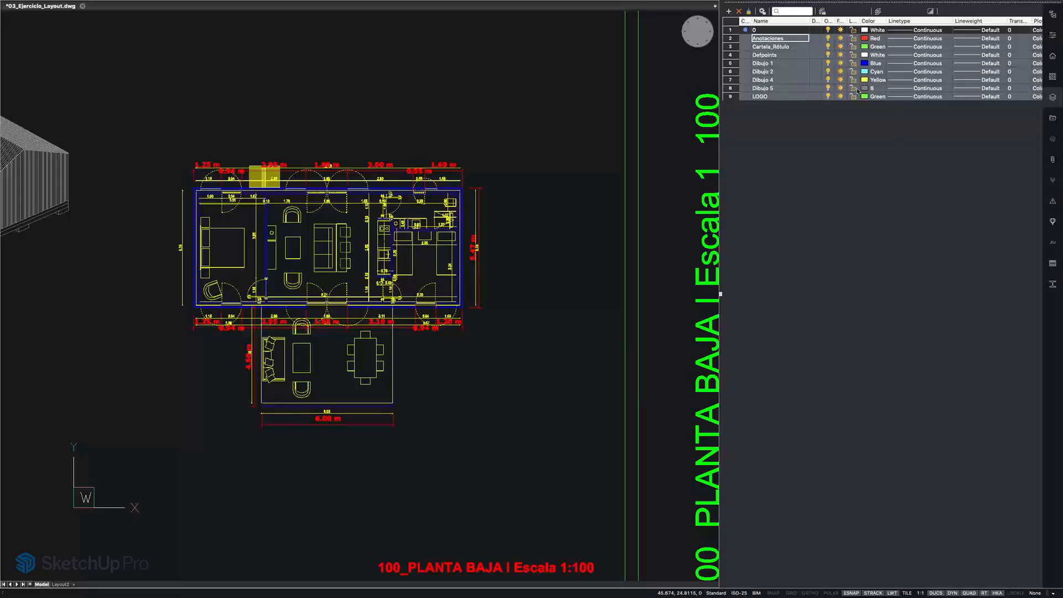
click(532, 294)
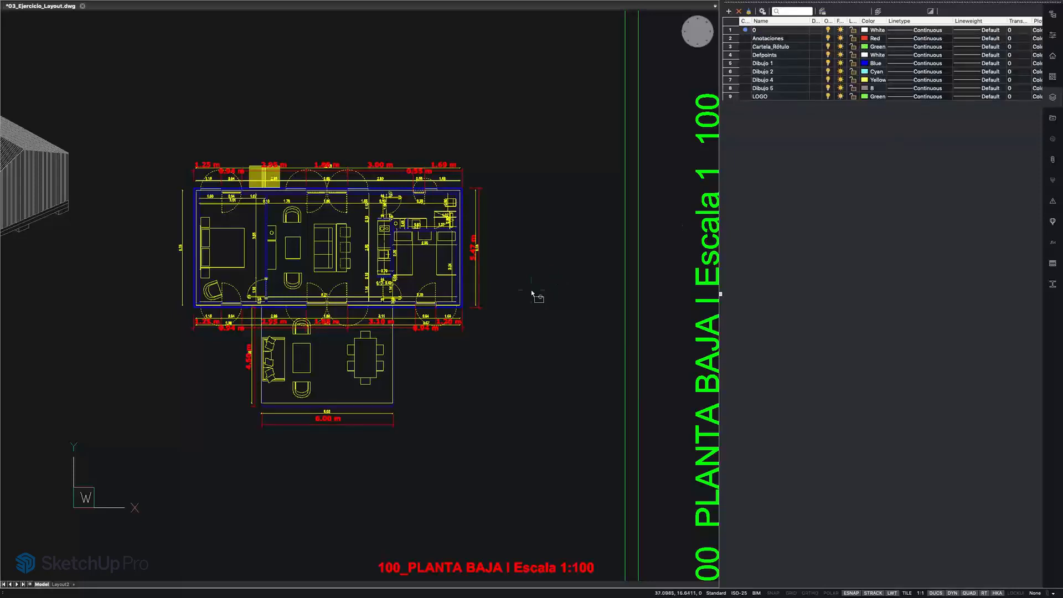
Step: Zoom to the drawing extents and inspect the SECCIÓN sheet and the neighbouring ALZADOS CLT sheet up close
click(530, 270)
key(Escape)
text(z)
key(Return)
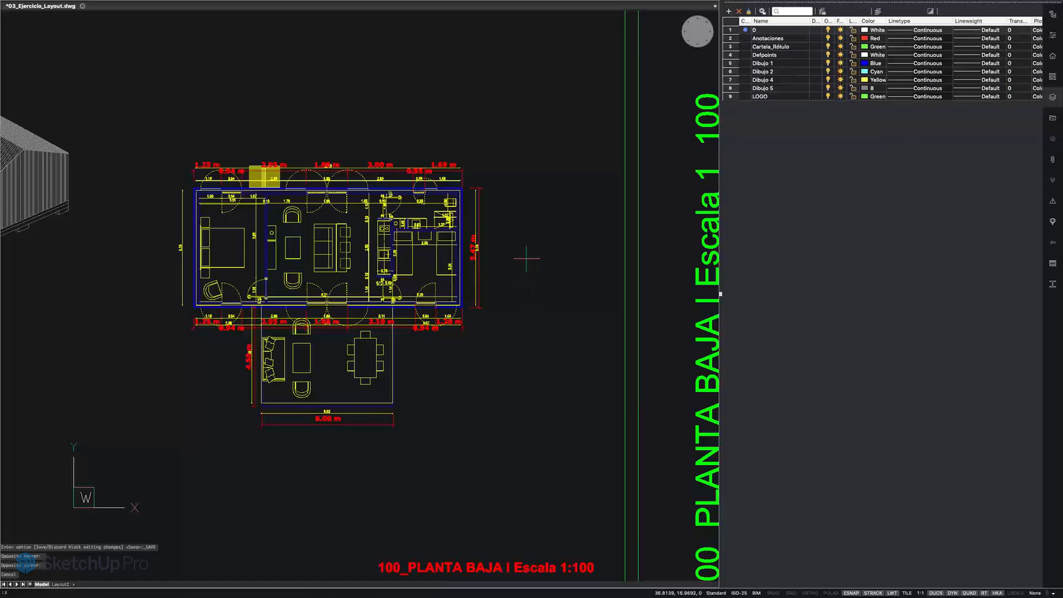
text(e)
key(Return)
scroll(545, 303, up, 8)
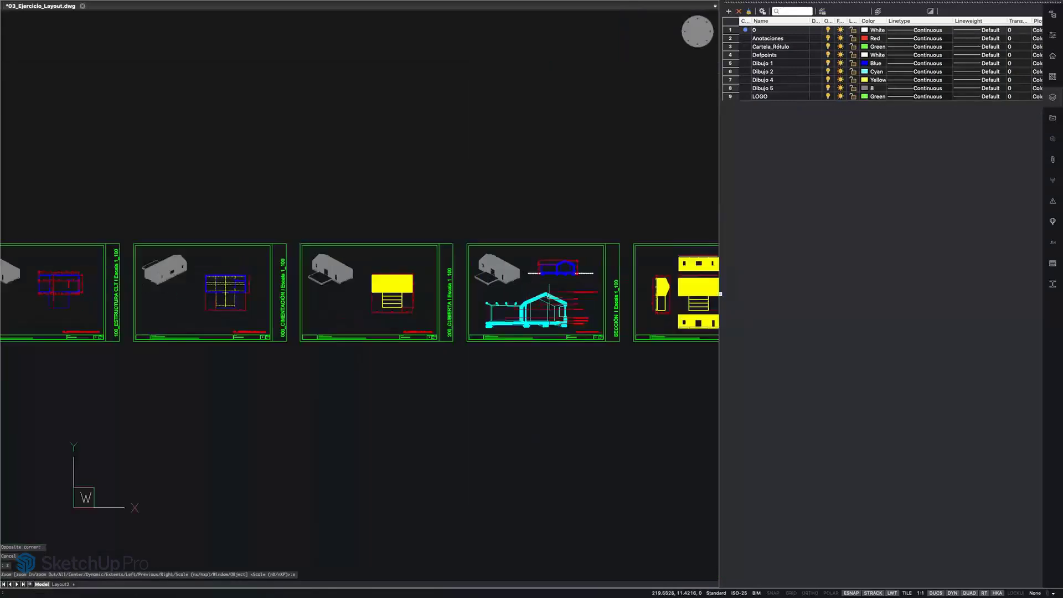
middle_drag(576, 296, 250, 294)
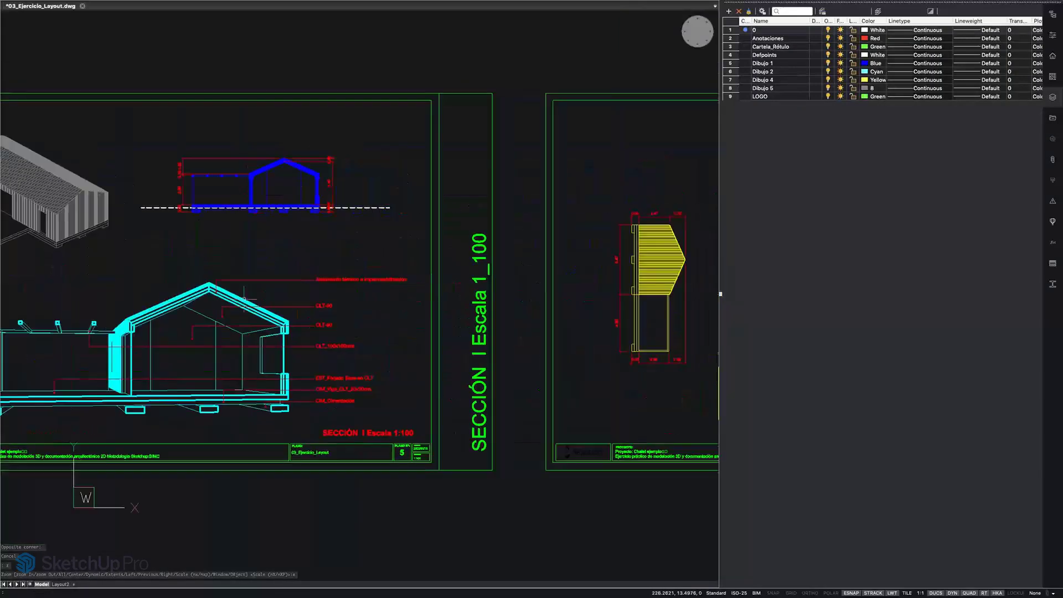
middle_drag(364, 297, 133, 297)
mouse_move(491, 292)
middle_down()
mouse_move(309, 292)
mouse_move(535, 294)
middle_up()
middle_drag(349, 278, 554, 287)
middle_drag(218, 297, 476, 291)
scroll(330, 289, down, 1)
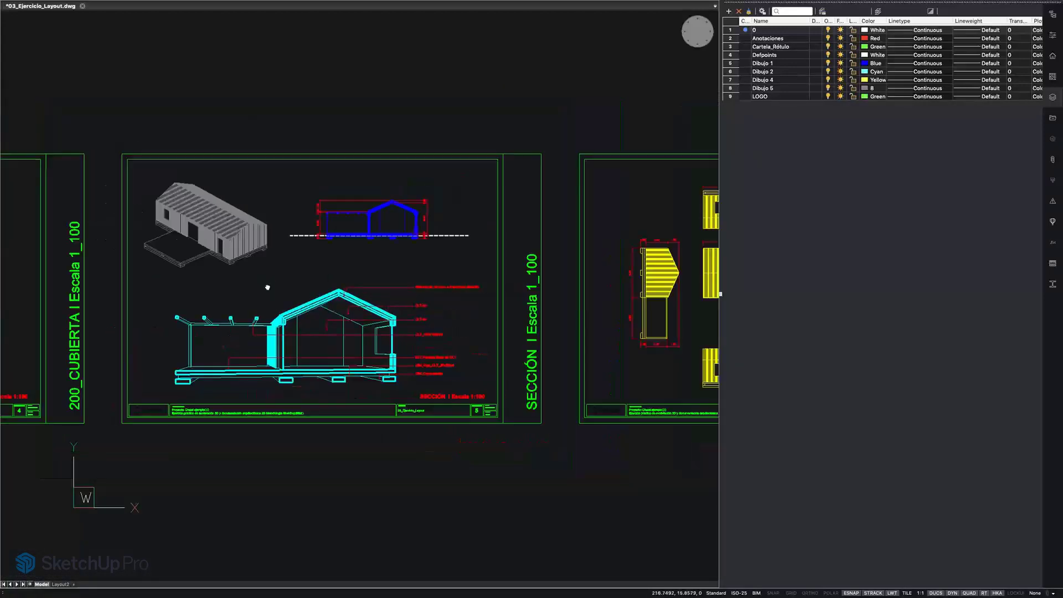
Step: Inspect the 200_CUBIERTA roof plan sheet and the 000_CIMENTACIÓN foundation sheet
middle_drag(266, 287, 495, 277)
middle_drag(235, 268, 453, 268)
scroll(238, 269, up, 1)
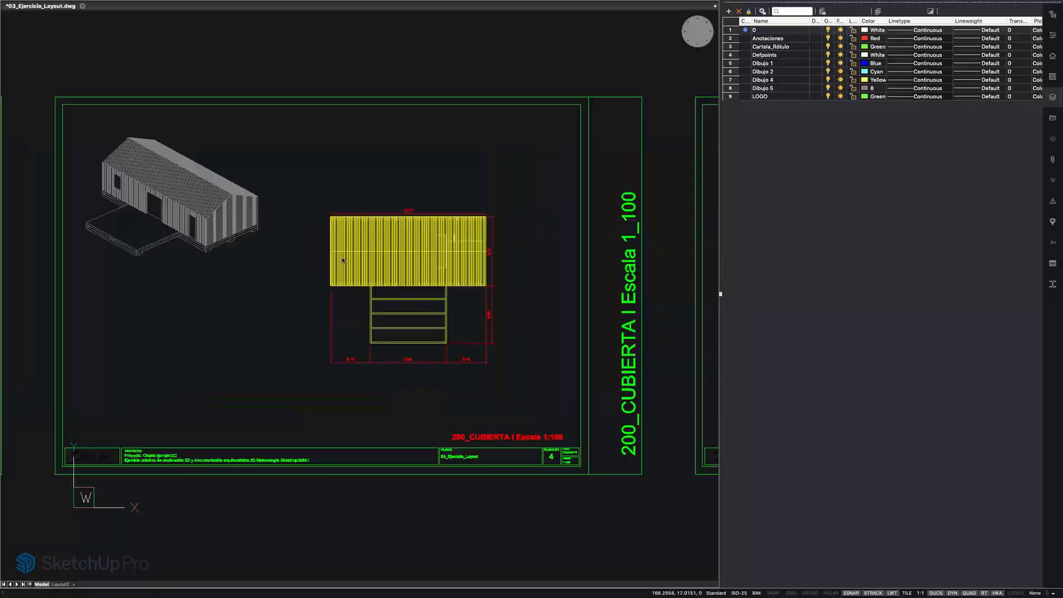
mouse_move(174, 279)
middle_down()
mouse_move(370, 277)
mouse_move(359, 273)
mouse_move(418, 285)
mouse_move(407, 275)
middle_up()
Step: Zoom to the drawing extents, hide the layer list and frame all six sheets in the widened drawing area
text(z)
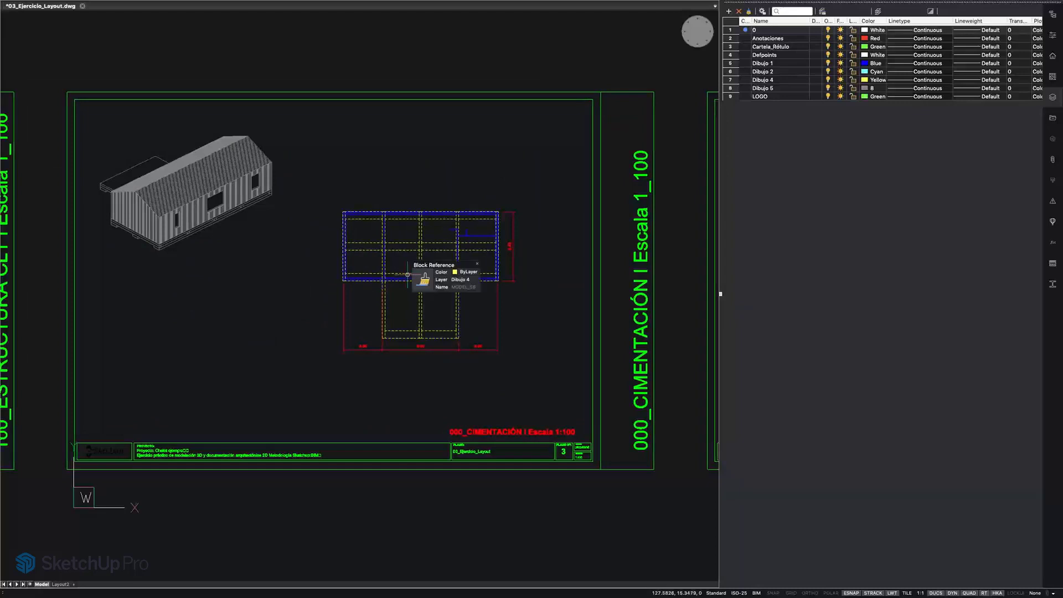
key(Return)
text(e)
key(Return)
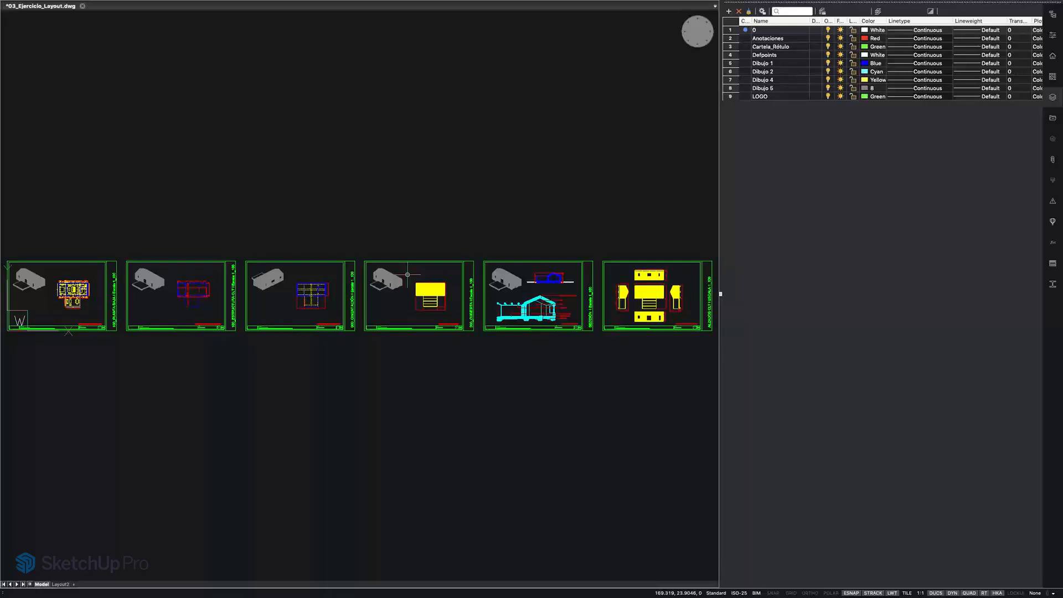
click(1054, 97)
scroll(516, 303, up, 2)
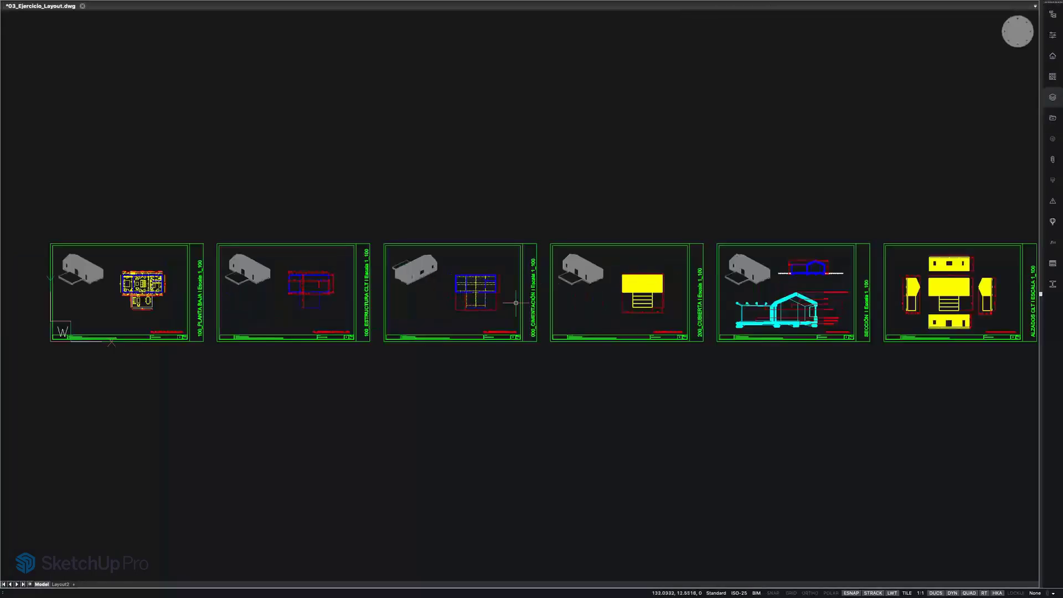
middle_drag(515, 303, 487, 294)
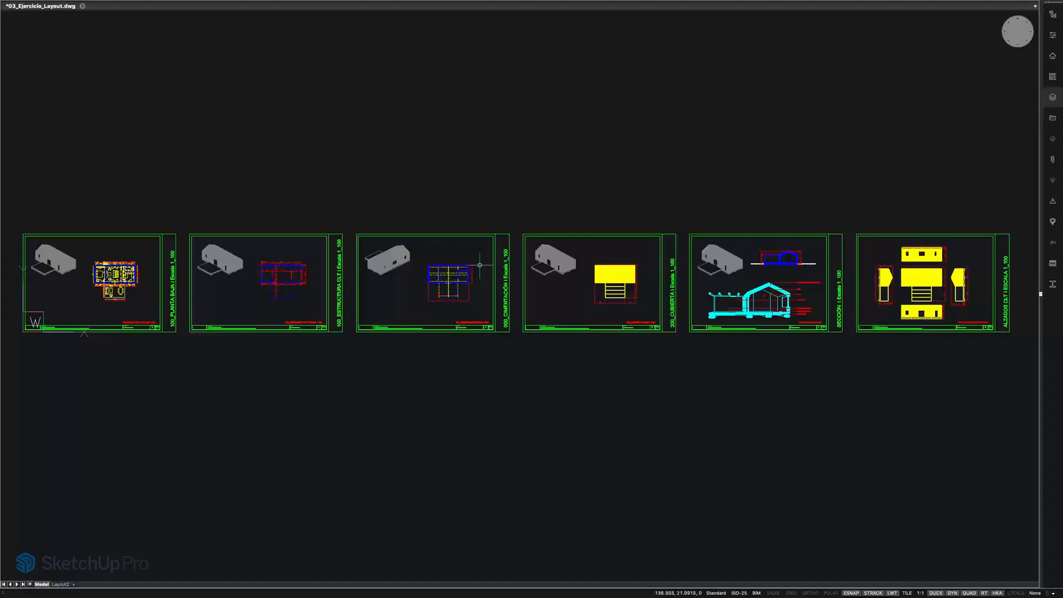
Step: Switch to Acrobat Reader, close the 03_Ejercicio_Layout PDF and return to the ISCAR_Estructura del modelo 3D.pdf presentation
key(super+Tab)
click(409, 302)
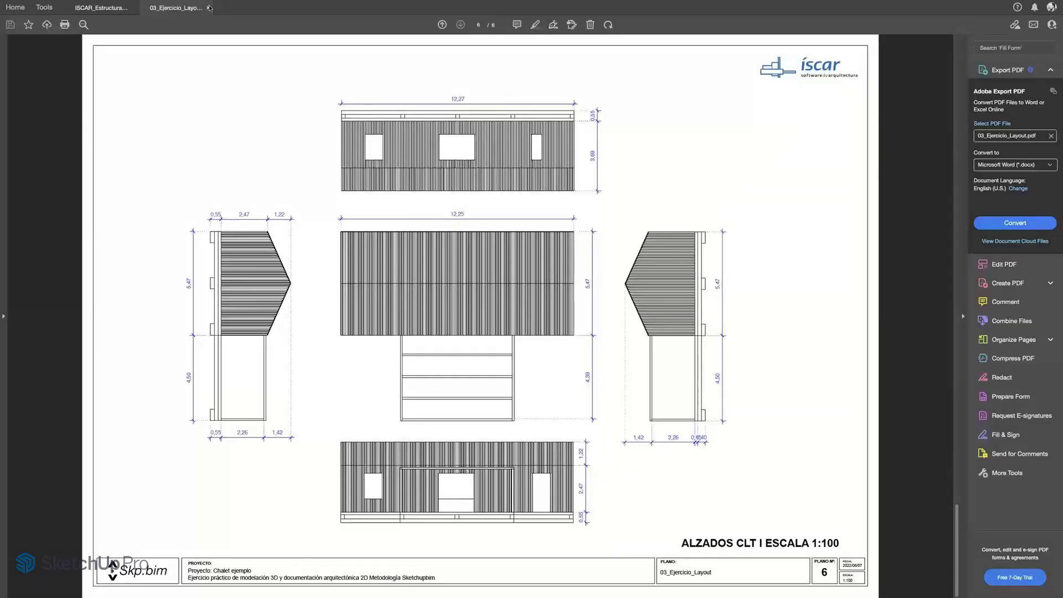
click(210, 7)
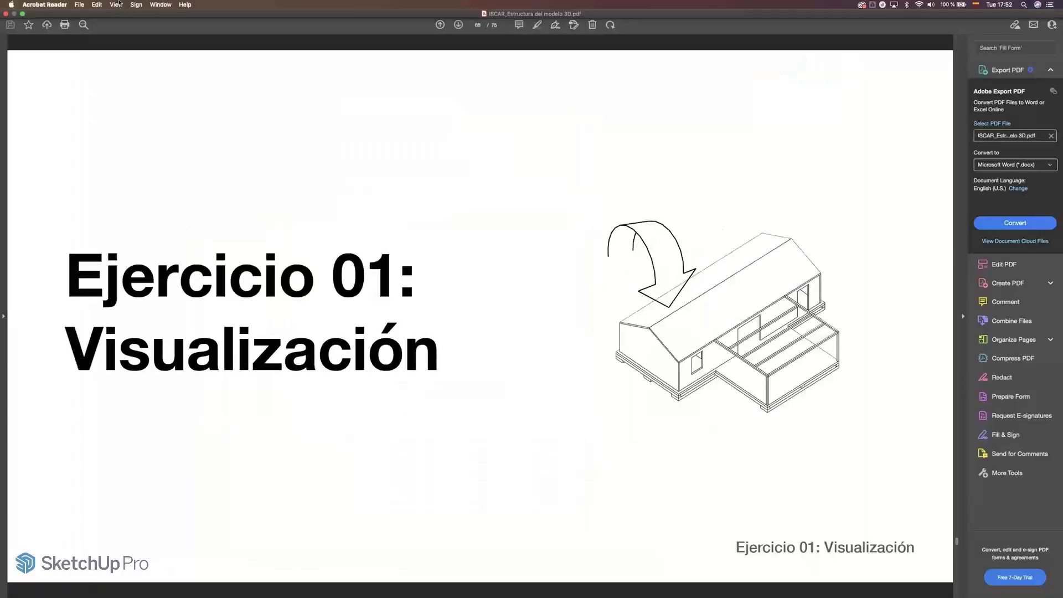
click(116, 4)
click(131, 104)
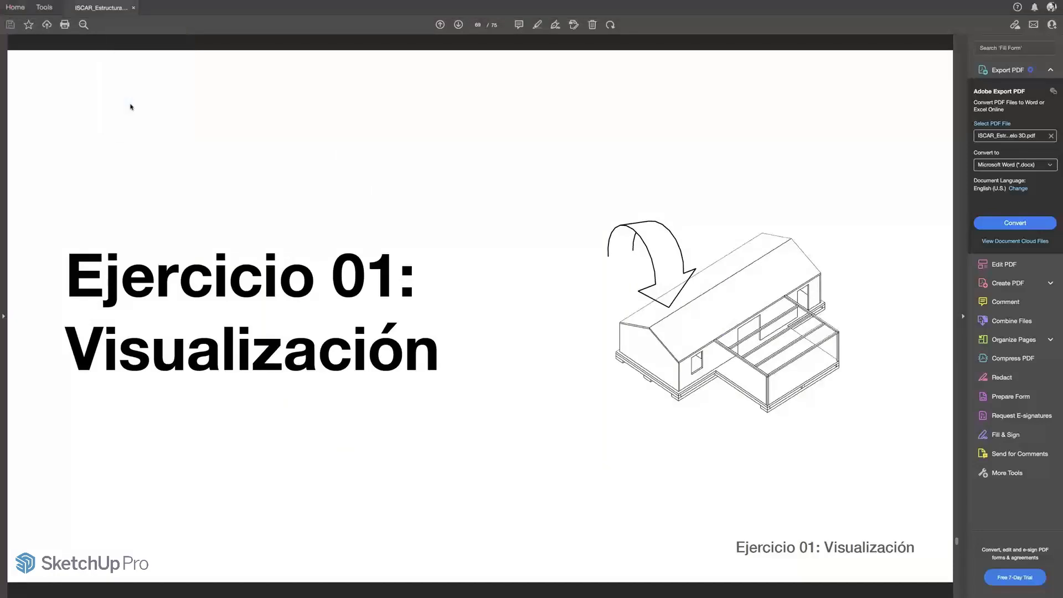